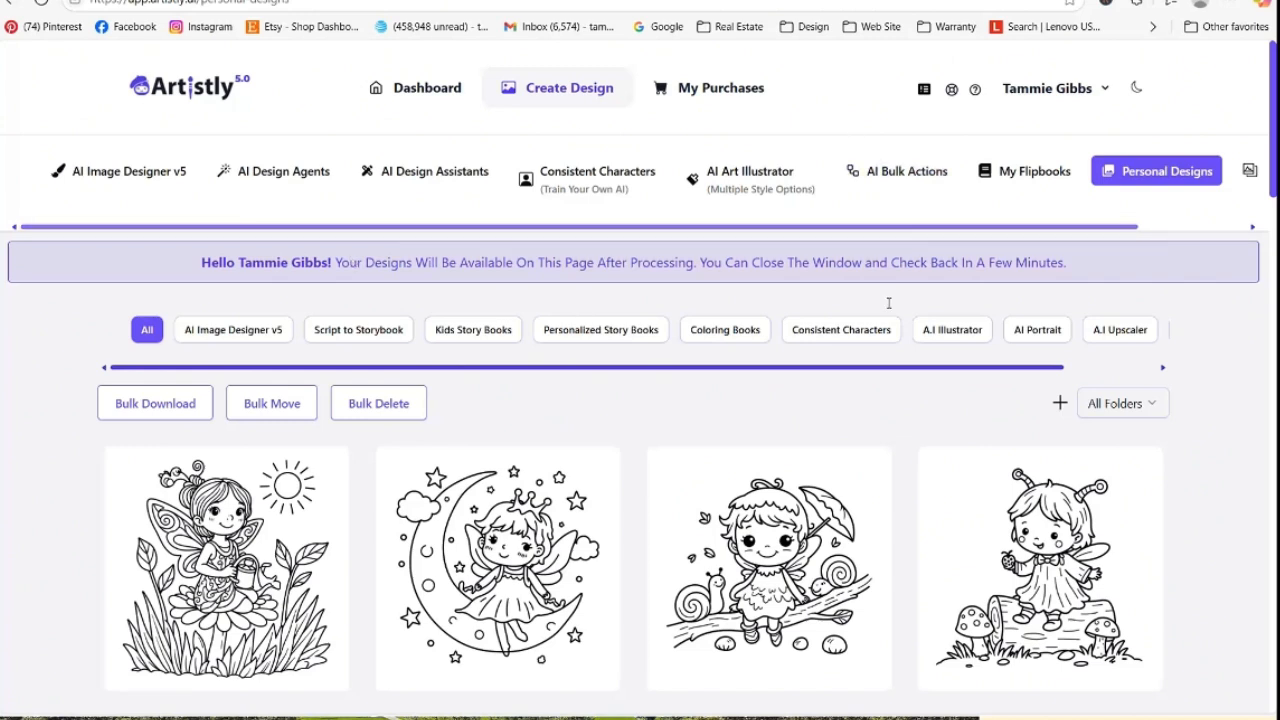
{"action": "left_click", "coordinate": [815, 338]}
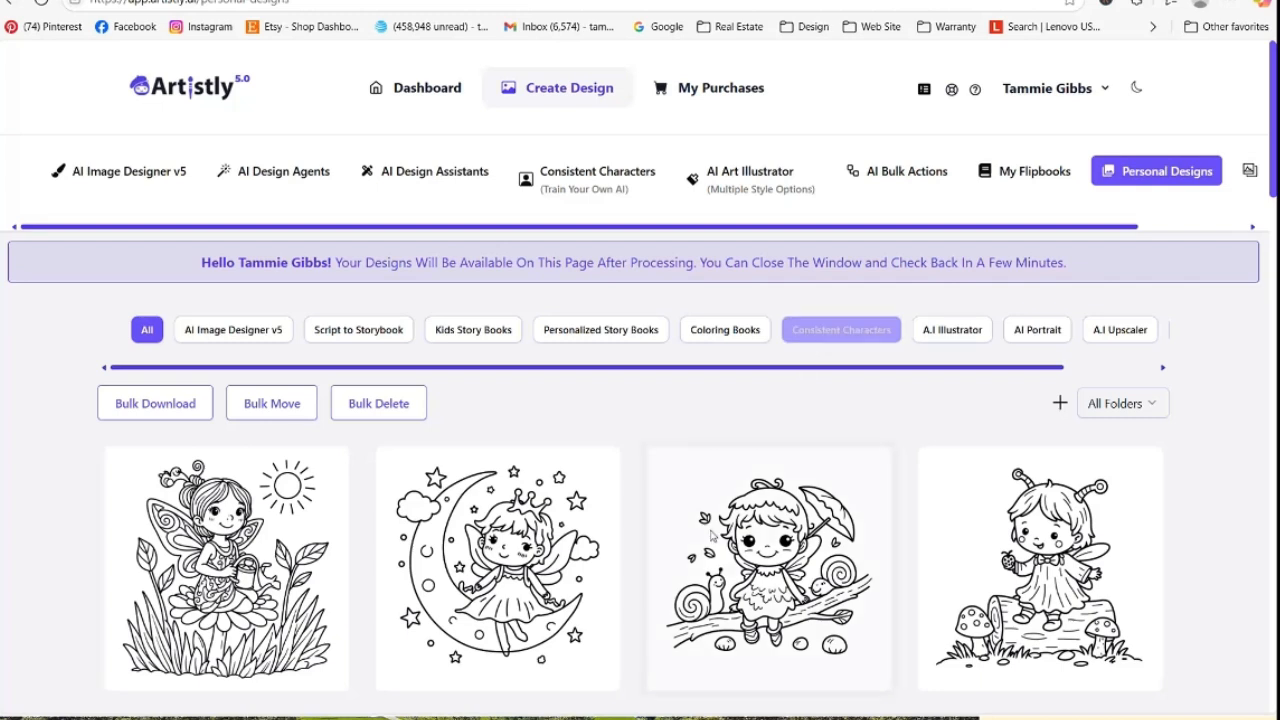
{"action": "mouse_move", "coordinate": [705, 533]}
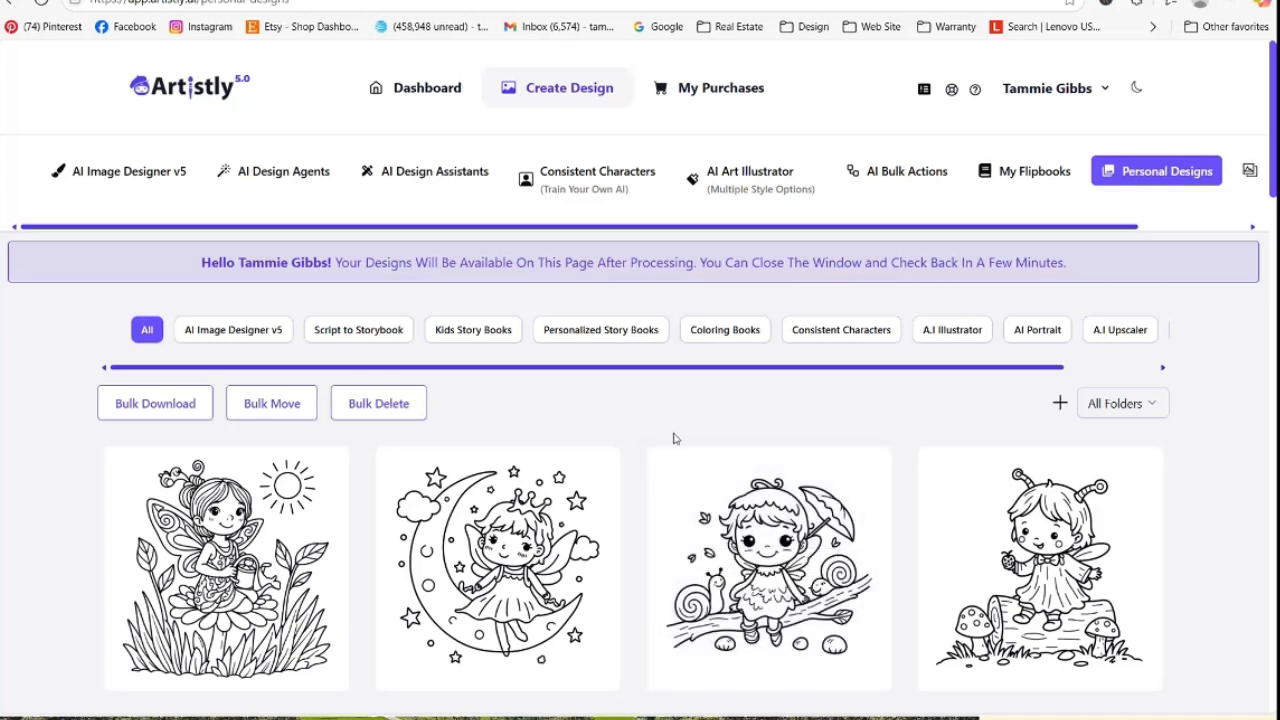
{"action": "mouse_move", "coordinate": [675, 440]}
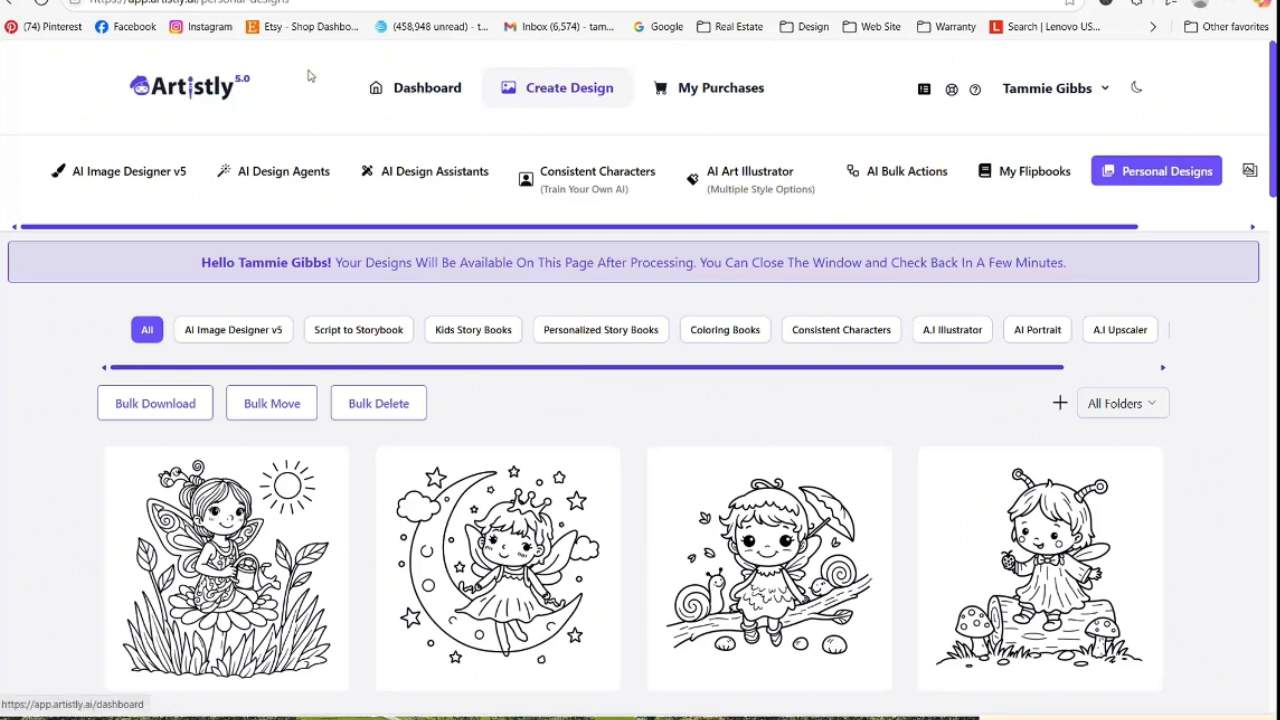
Visit the dashboard, and from there open the Fast AI Image Designer through design creation
{"action": "left_click", "coordinate": [190, 90]}
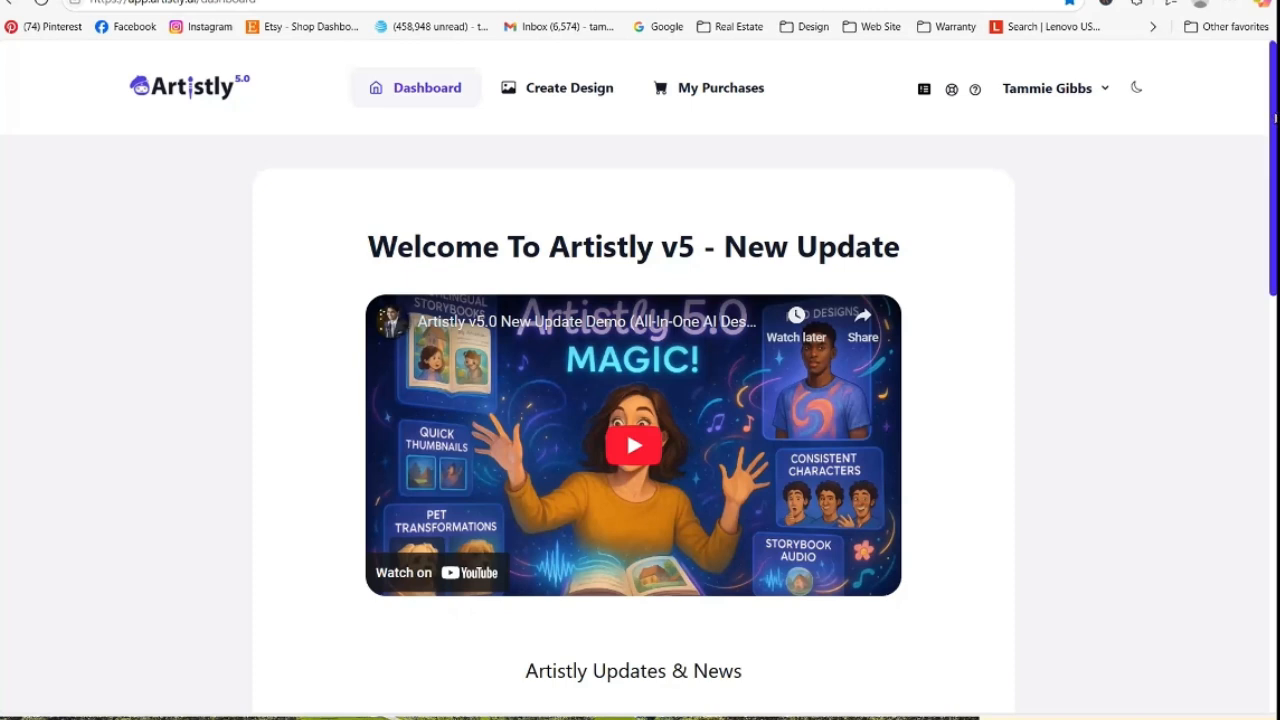
{"action": "mouse_move", "coordinate": [1275, 125]}
{"action": "left_mouse_down"}
{"action": "mouse_move", "coordinate": [1275, 528]}
{"action": "mouse_move", "coordinate": [1261, 114]}
{"action": "left_mouse_up"}
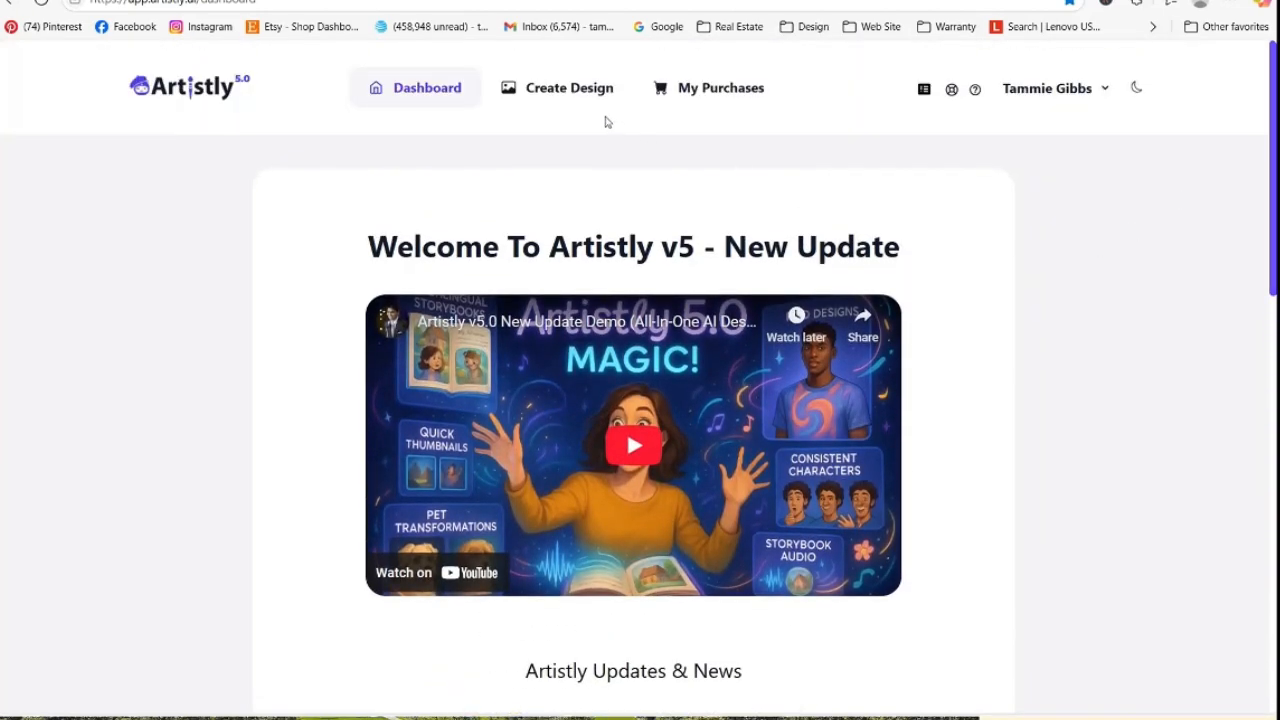
{"action": "left_click", "coordinate": [556, 92]}
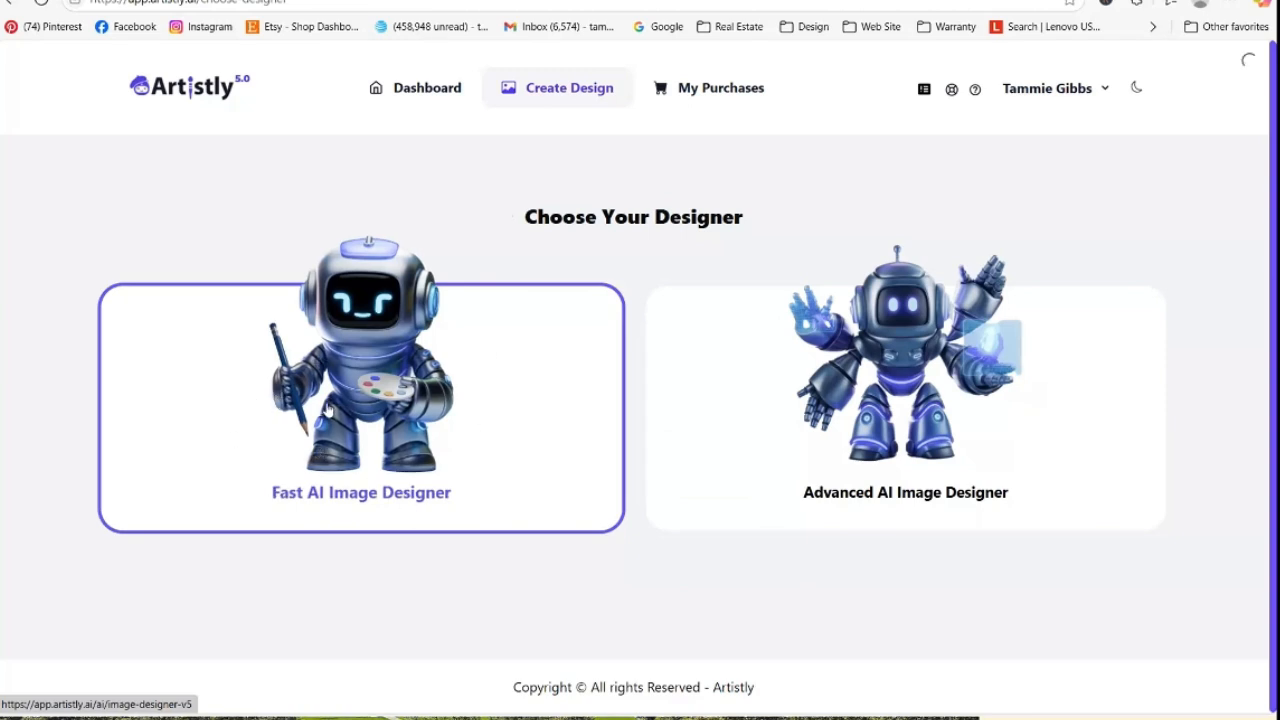
{"action": "left_click", "coordinate": [328, 410]}
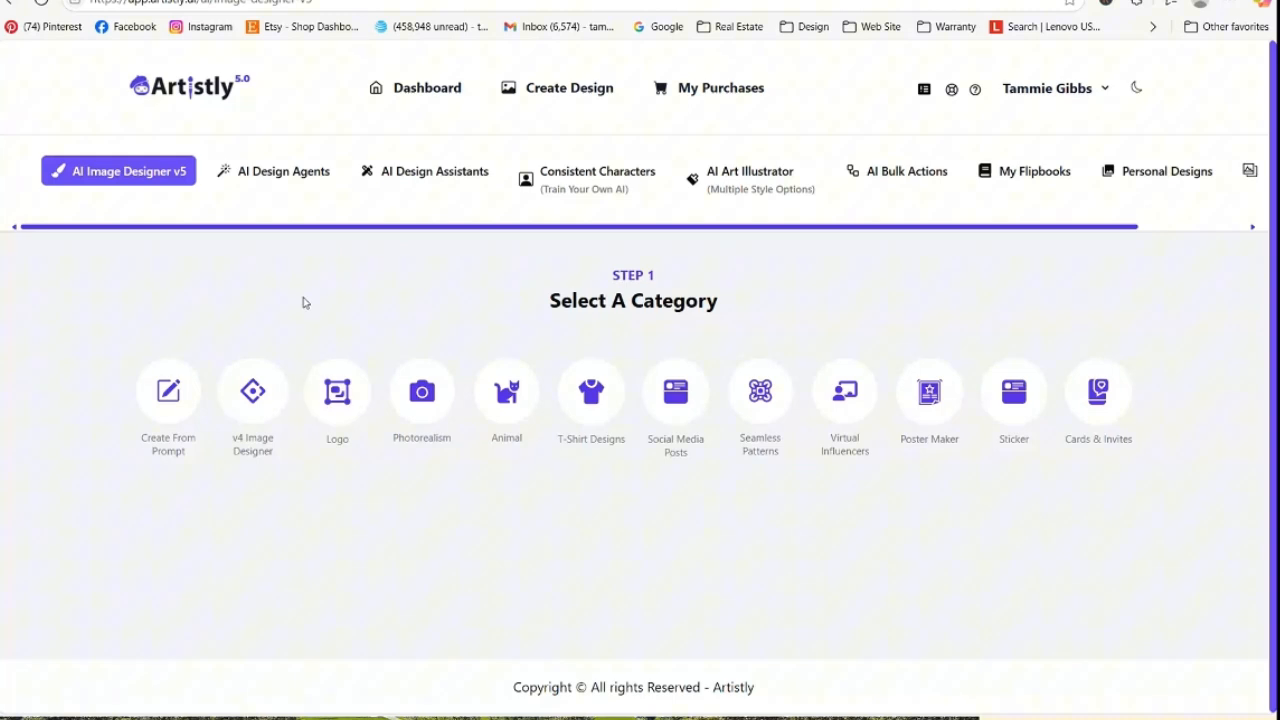
Browse the generated fairy coloring pages in the Personal Designs gallery
{"action": "left_click", "coordinate": [1142, 176]}
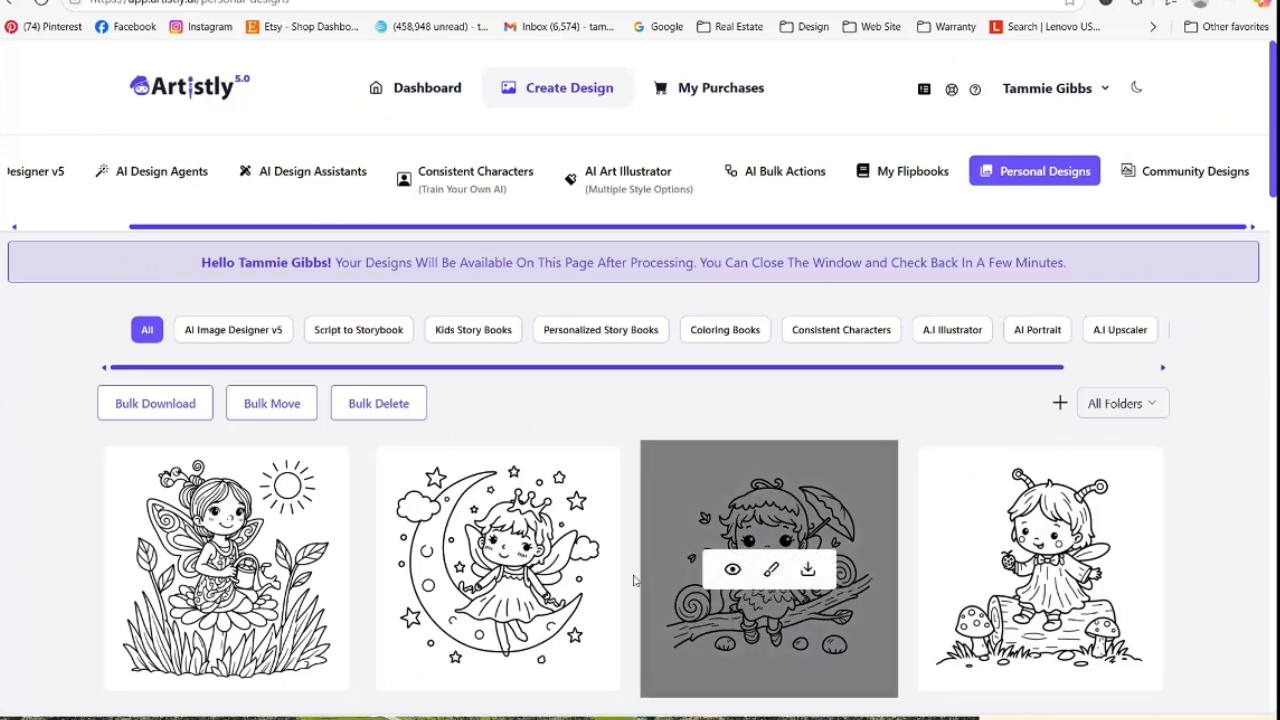
{"action": "mouse_move", "coordinate": [196, 635]}
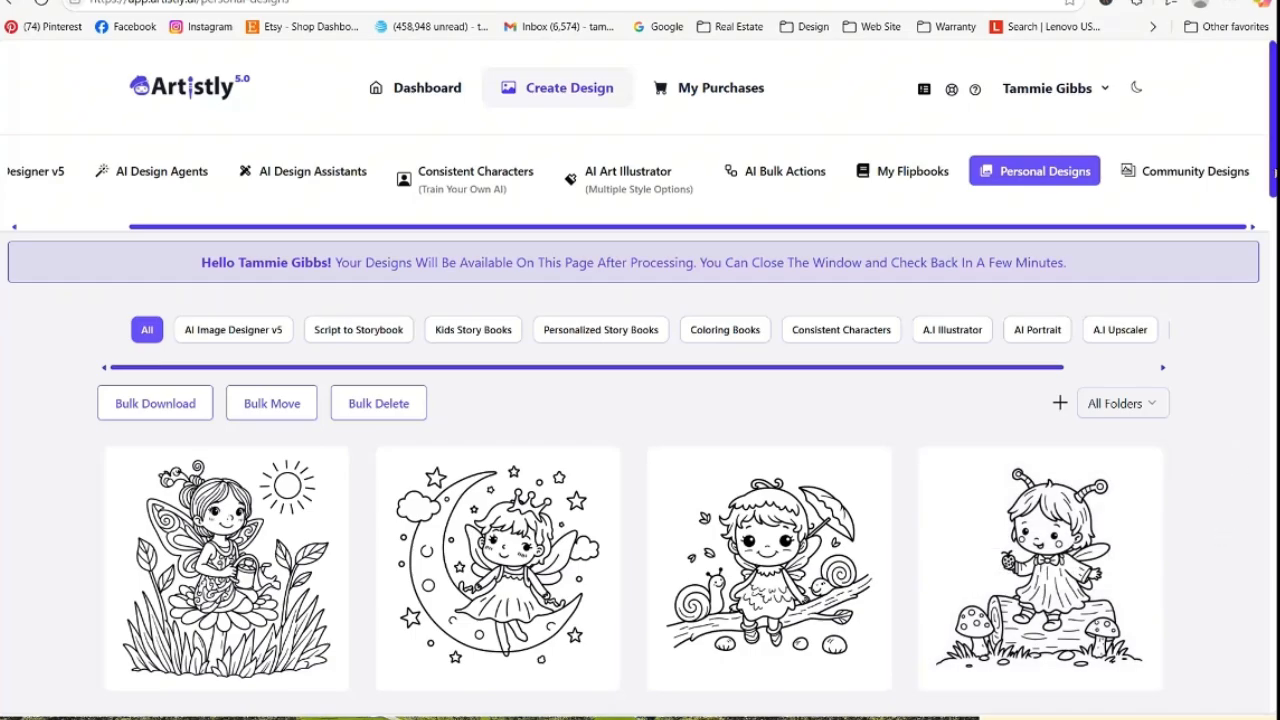
{"action": "scroll", "coordinate": [640, 380], "scroll_direction": "down", "scroll_amount": 6}
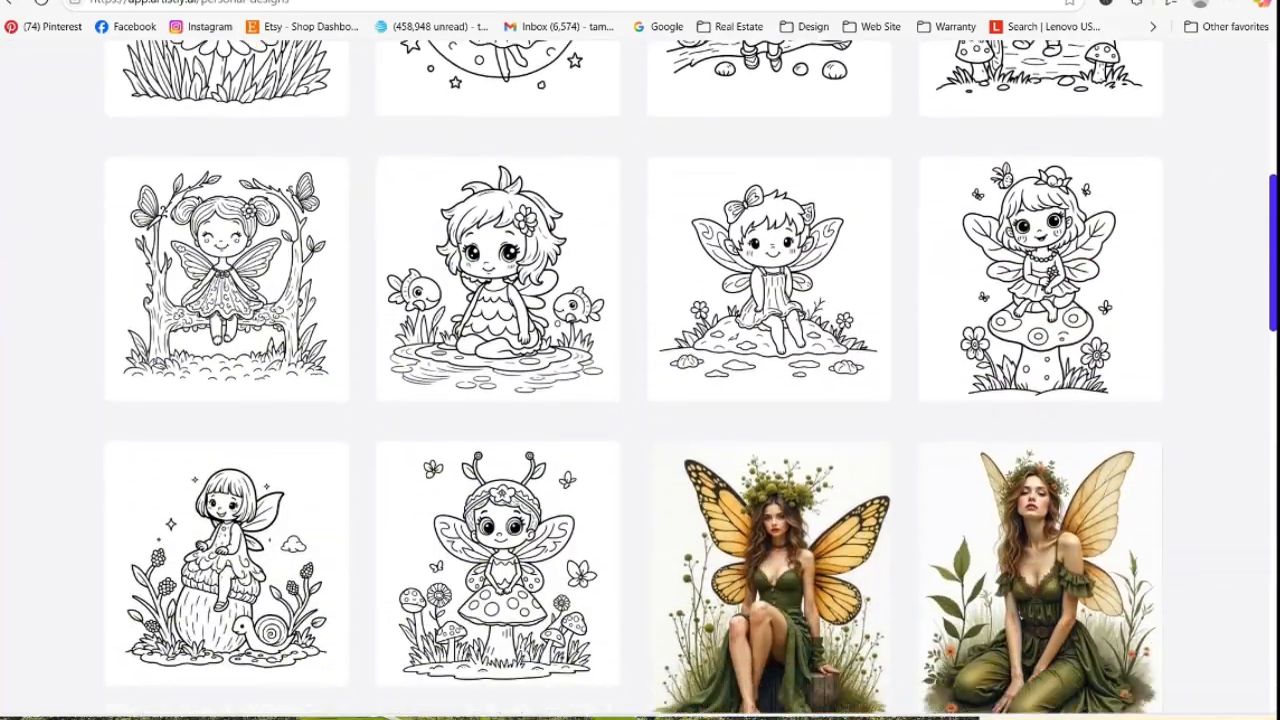
{"action": "scroll", "coordinate": [1253, 240], "scroll_direction": "up", "scroll_amount": 4}
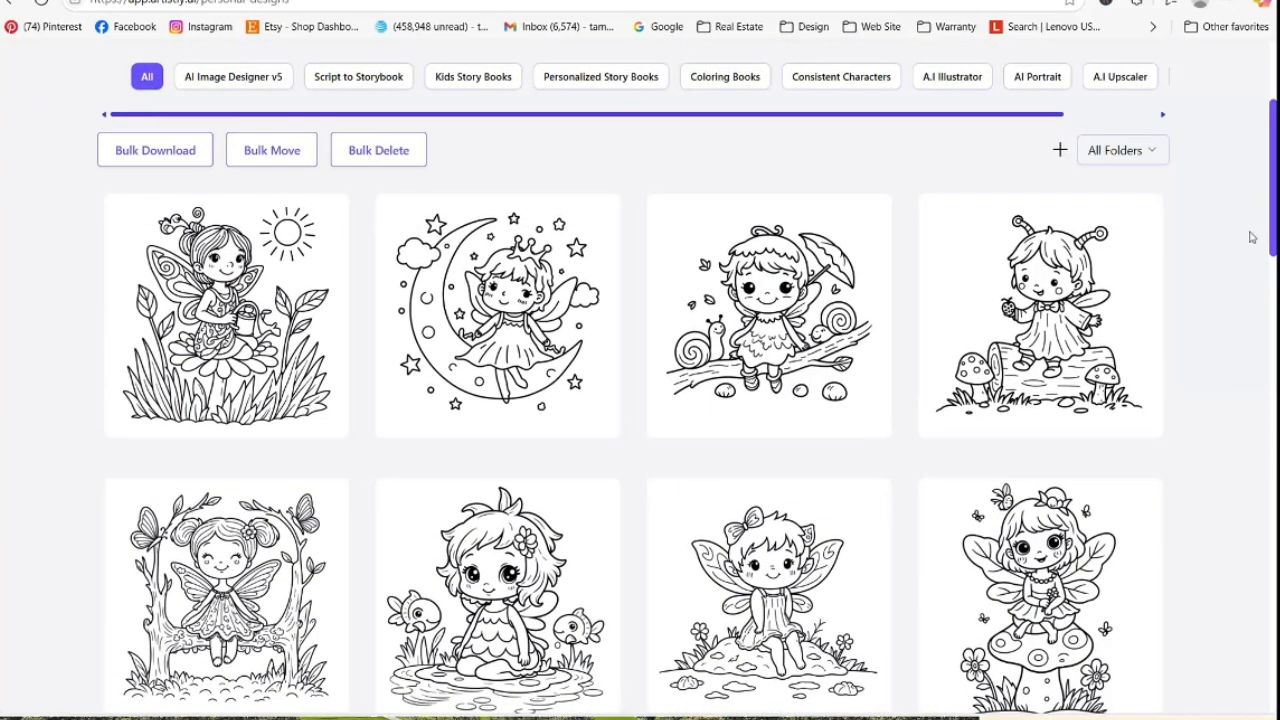
{"action": "left_click_drag", "start_coordinate": [1272, 180], "coordinate": [1273, 113]}
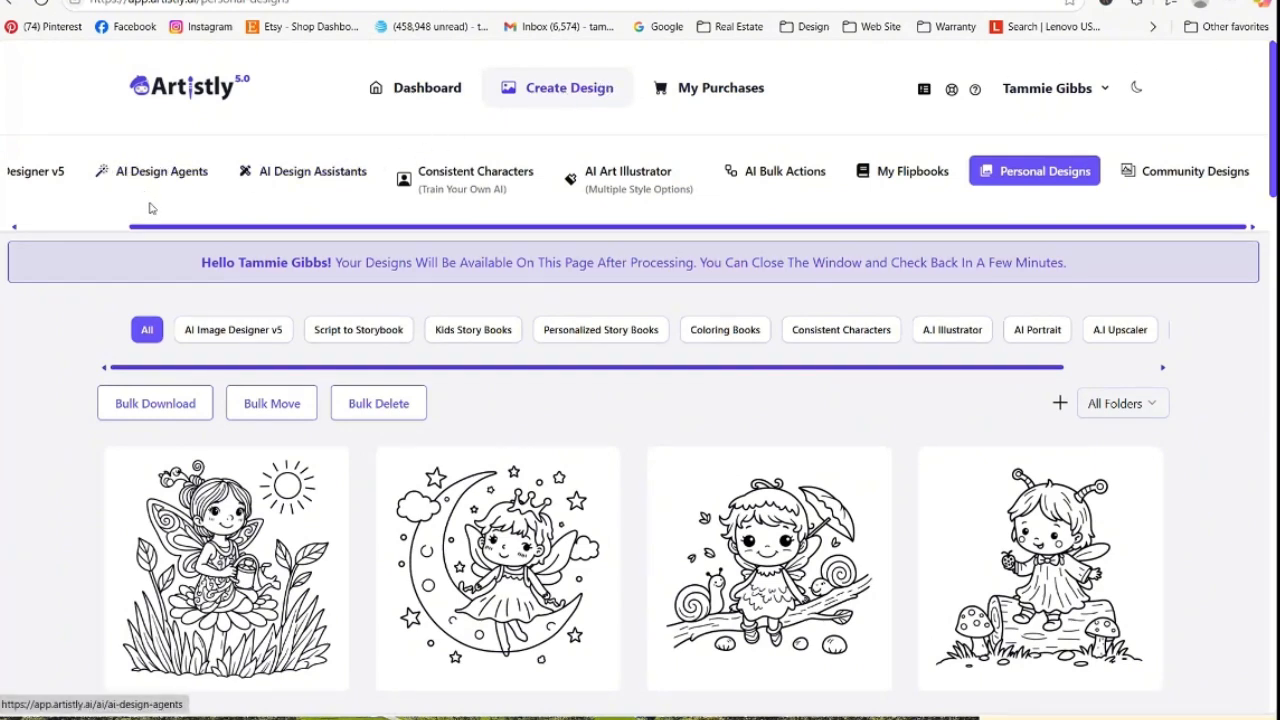
View the AI Image Designer v5 categories, and open the Coloring Page settings under AI Design Agents
{"action": "left_click_drag", "start_coordinate": [184, 228], "coordinate": [4, 229]}
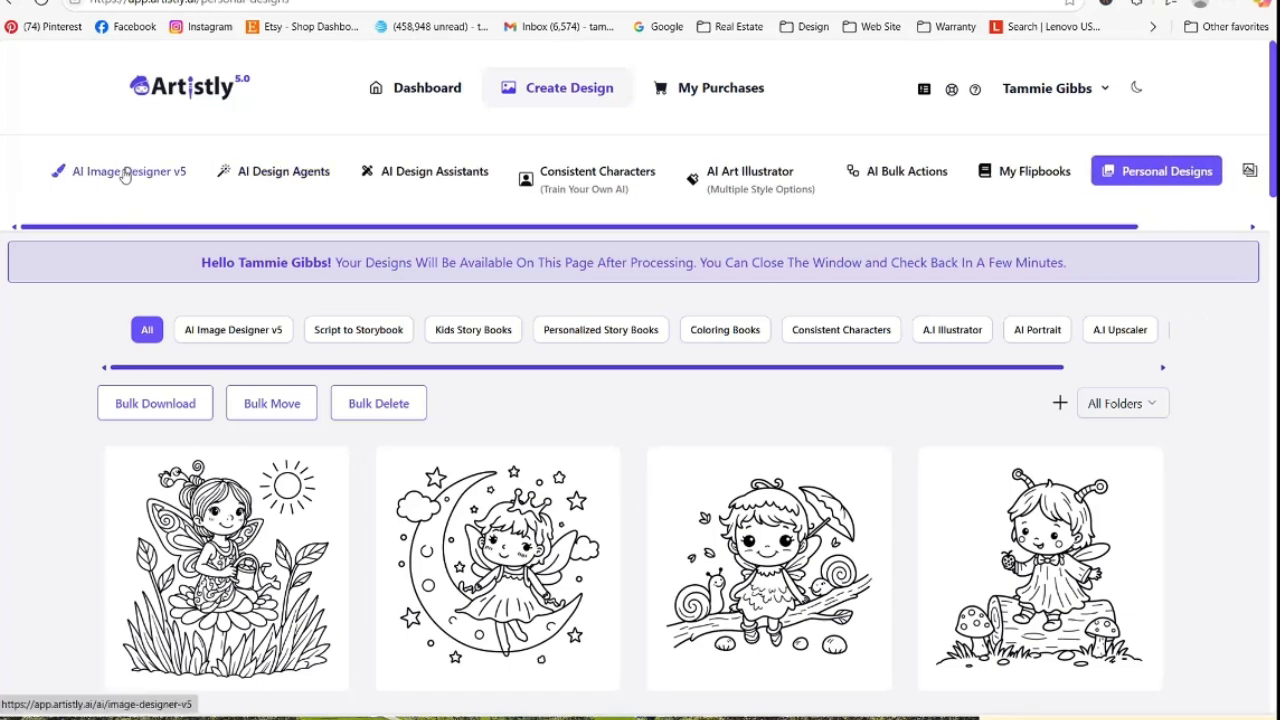
{"action": "left_click", "coordinate": [177, 175]}
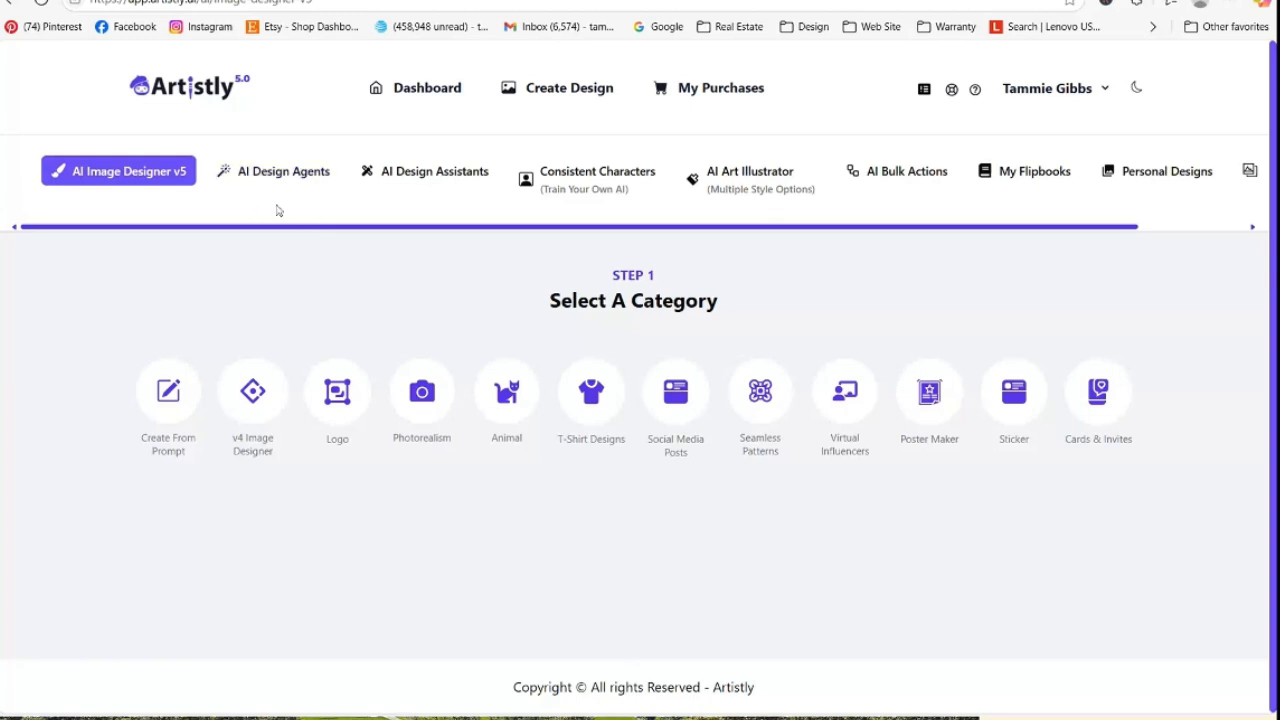
{"action": "left_click", "coordinate": [285, 176]}
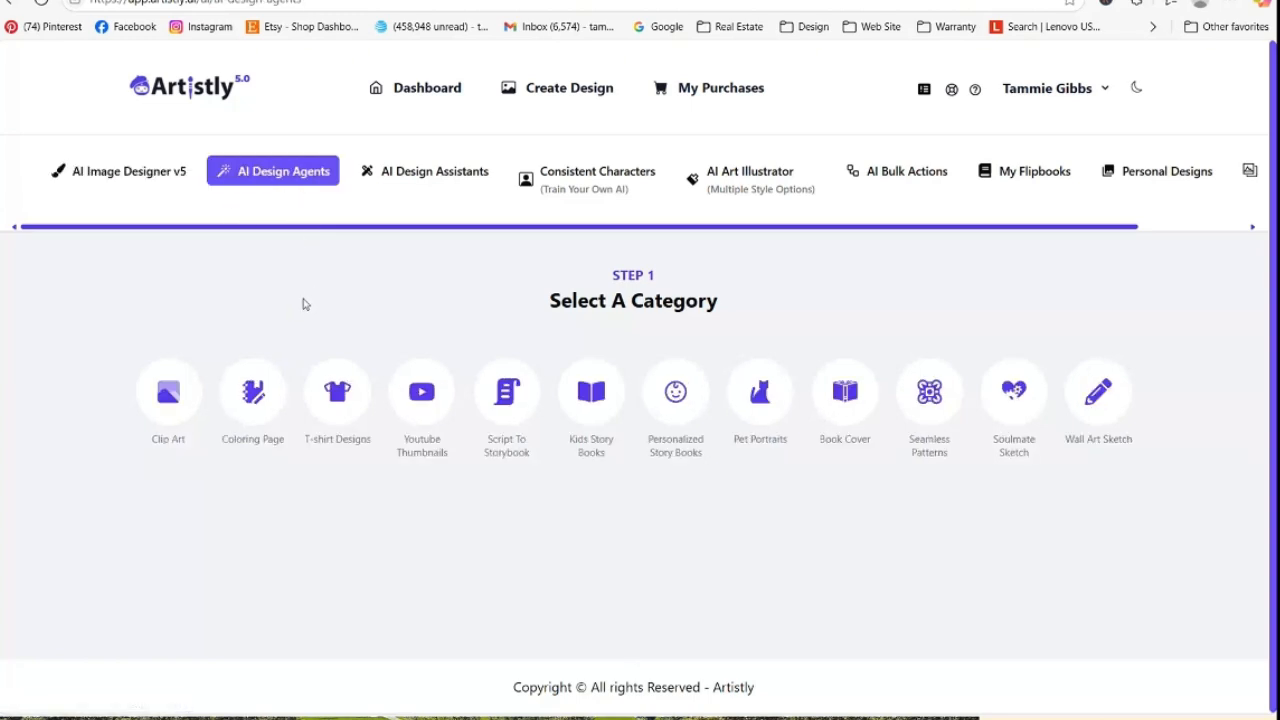
{"action": "left_click", "coordinate": [254, 405]}
{"action": "scroll", "coordinate": [254, 406], "scroll_direction": "down", "scroll_amount": 2}
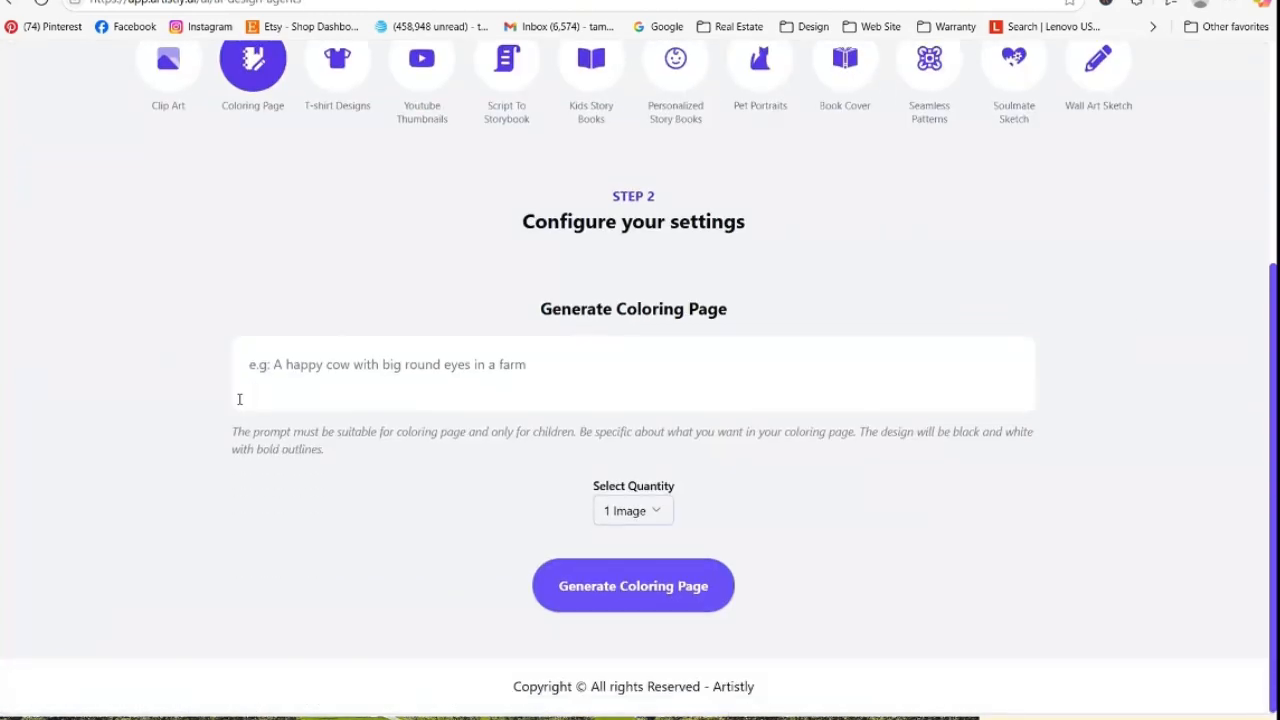
Check the image quantity options of the coloring page generator, leaving the choice at 1 Image
{"action": "left_click", "coordinate": [648, 511]}
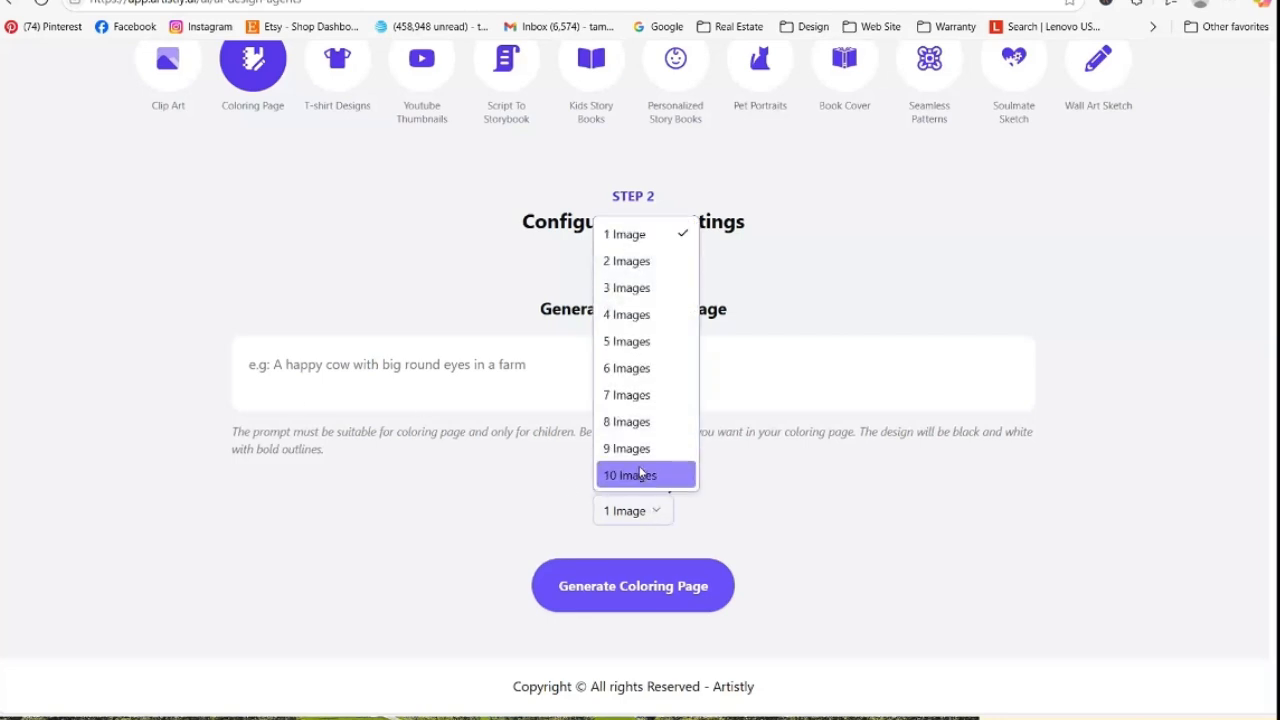
{"action": "left_click", "coordinate": [376, 345]}
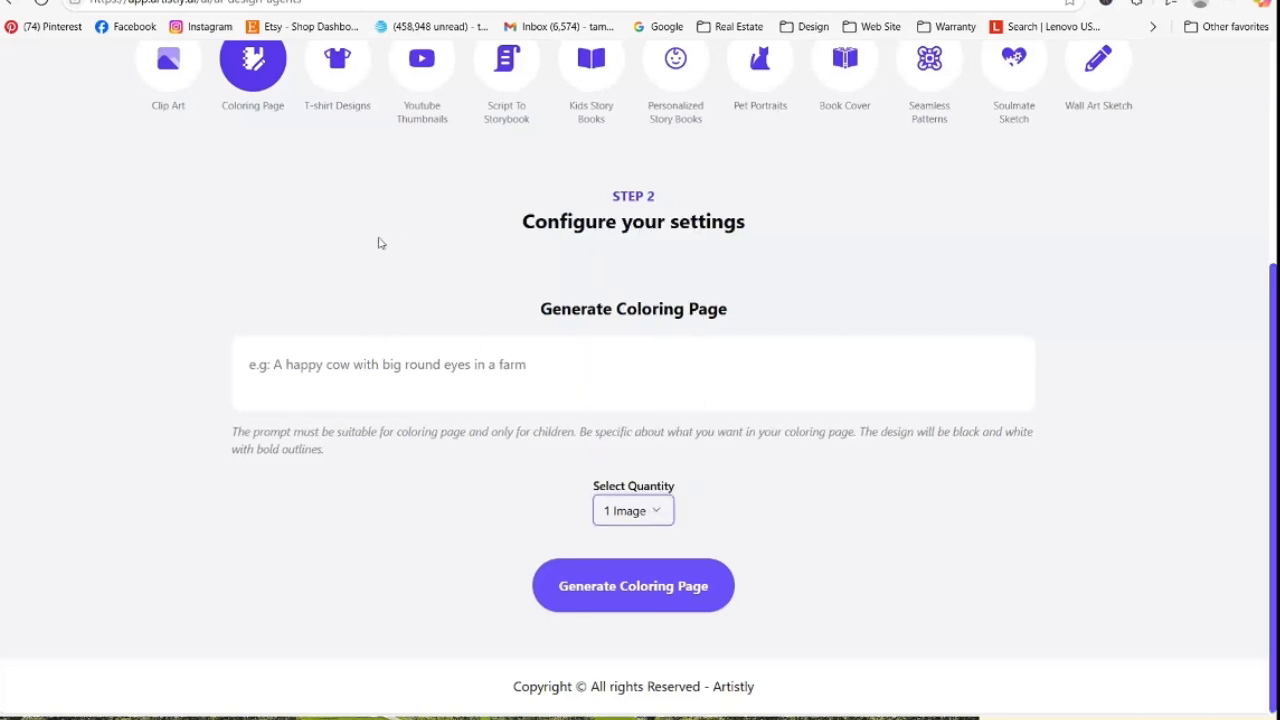
{"action": "left_click_drag", "start_coordinate": [1273, 372], "coordinate": [1273, 150]}
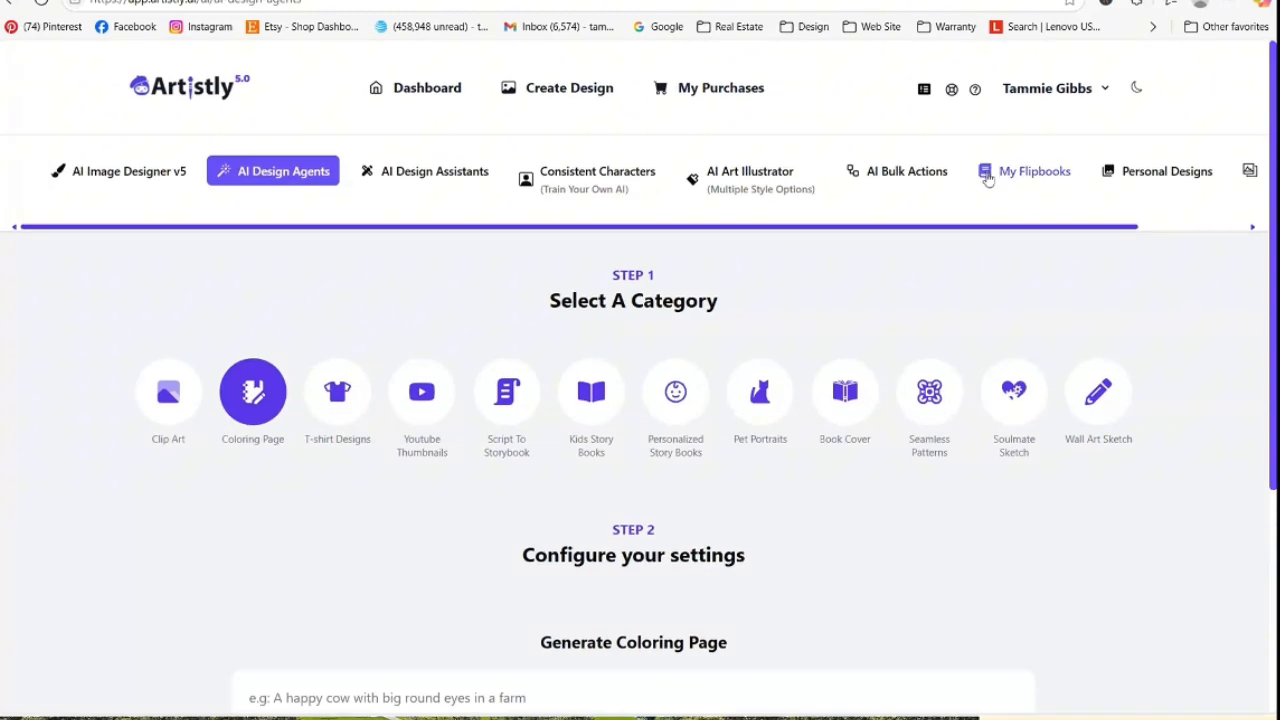
In Personal Designs, examine the details and design prompt of the first colored forest fairy with butterfly wings, and close its details
{"action": "left_click", "coordinate": [1140, 182]}
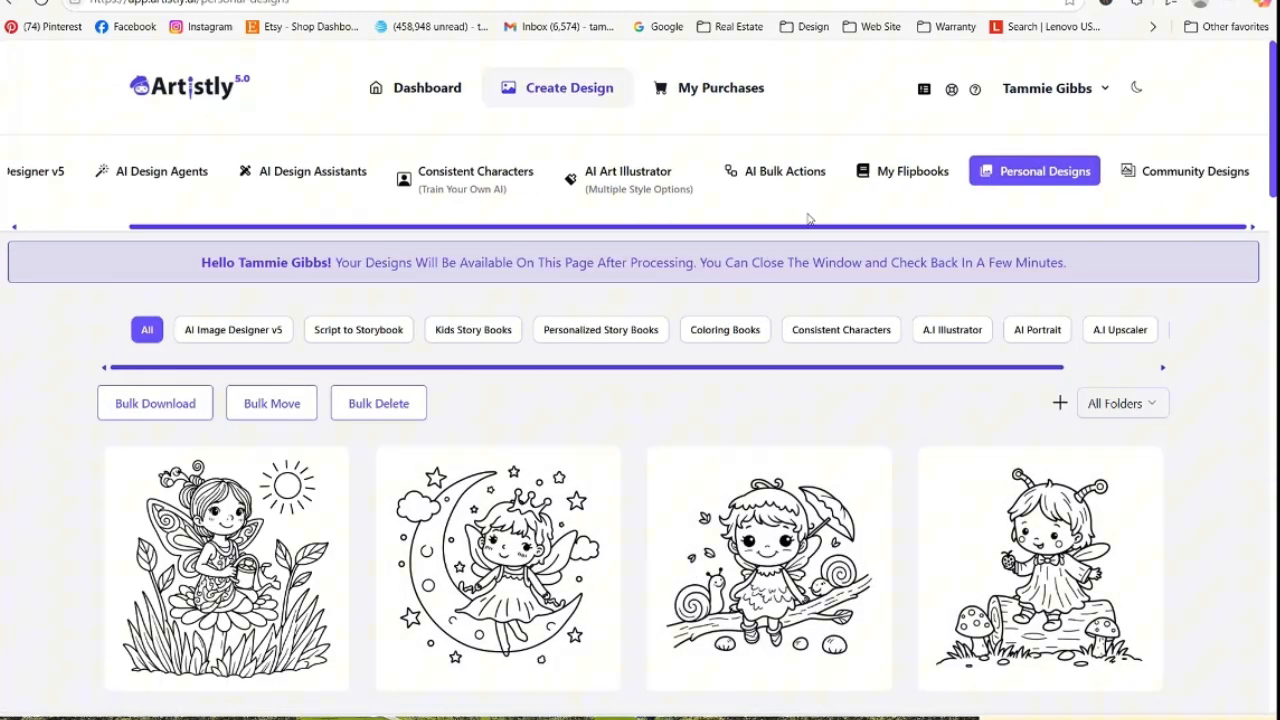
{"action": "left_click_drag", "start_coordinate": [1273, 104], "coordinate": [1273, 304]}
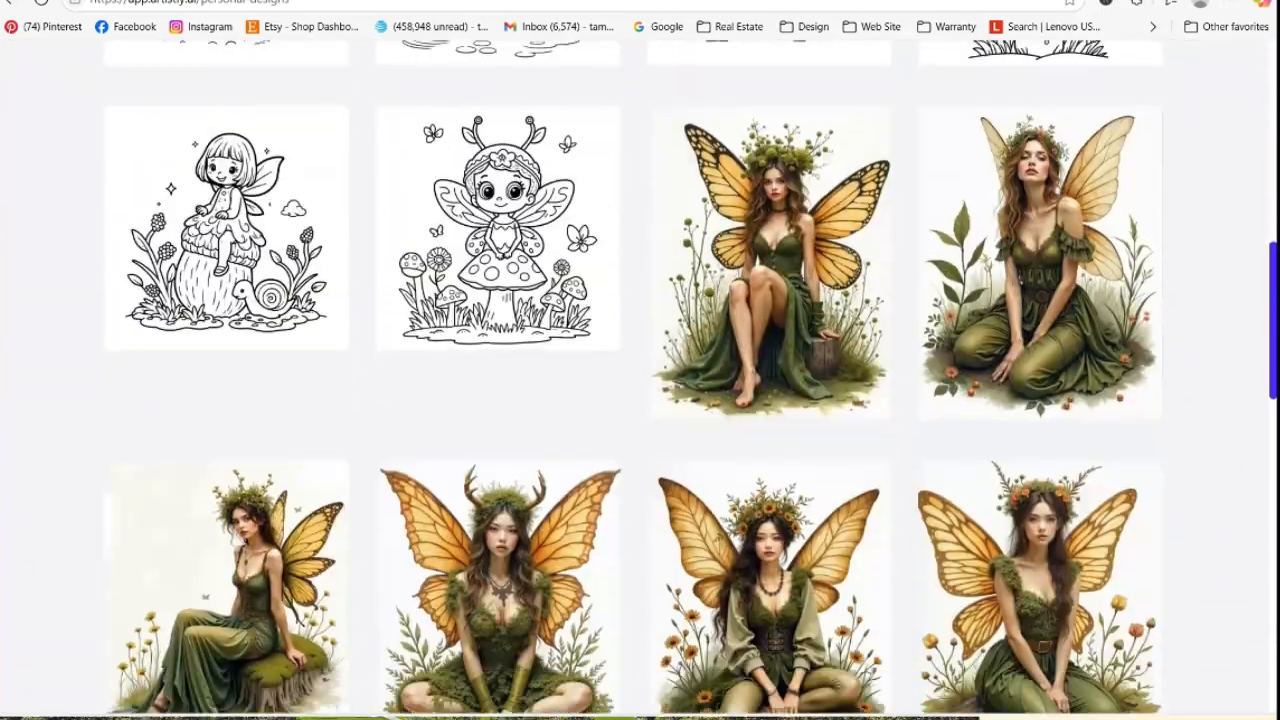
{"action": "scroll", "coordinate": [640, 380], "scroll_direction": "down", "scroll_amount": 4}
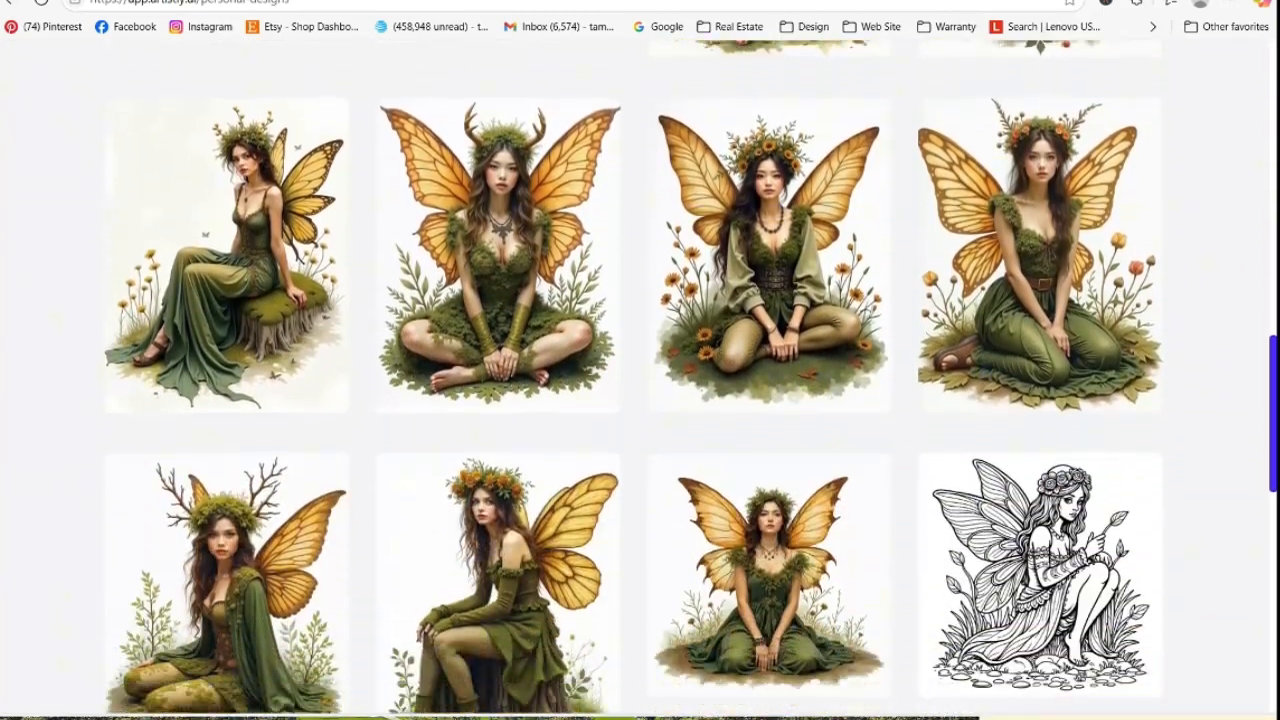
{"action": "scroll", "coordinate": [770, 330], "scroll_direction": "up", "scroll_amount": 3}
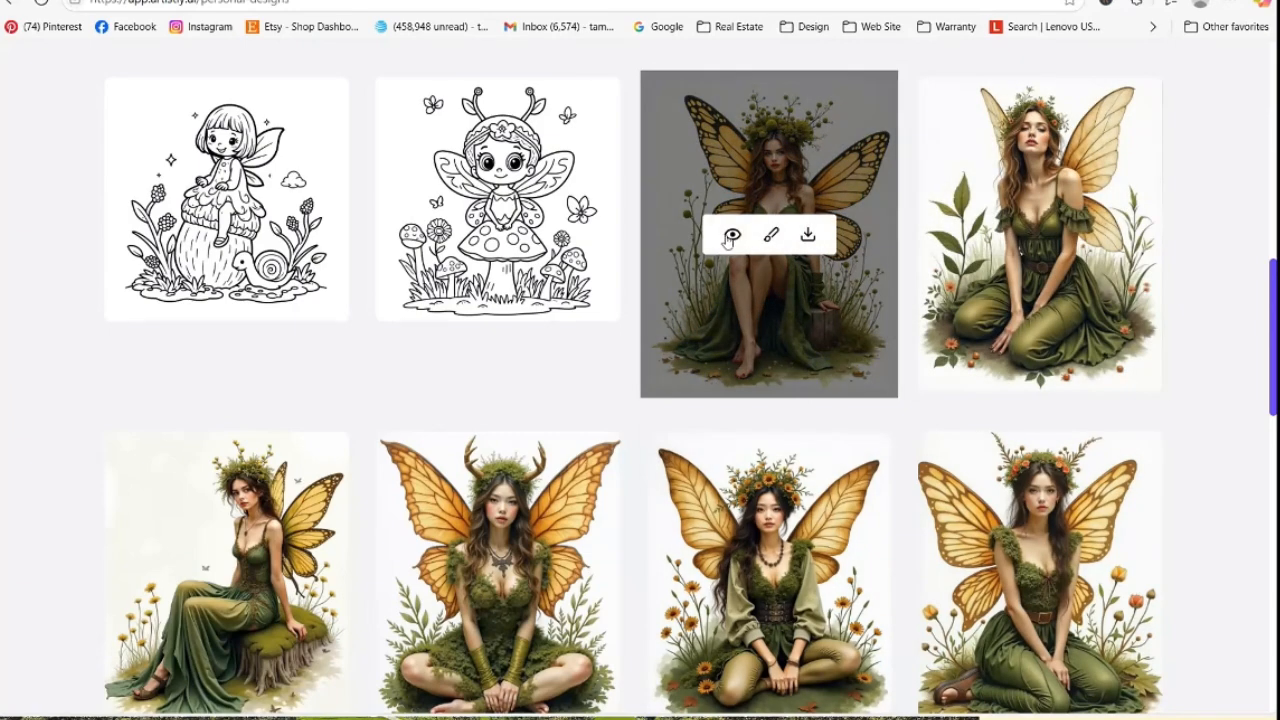
{"action": "left_click", "coordinate": [729, 236]}
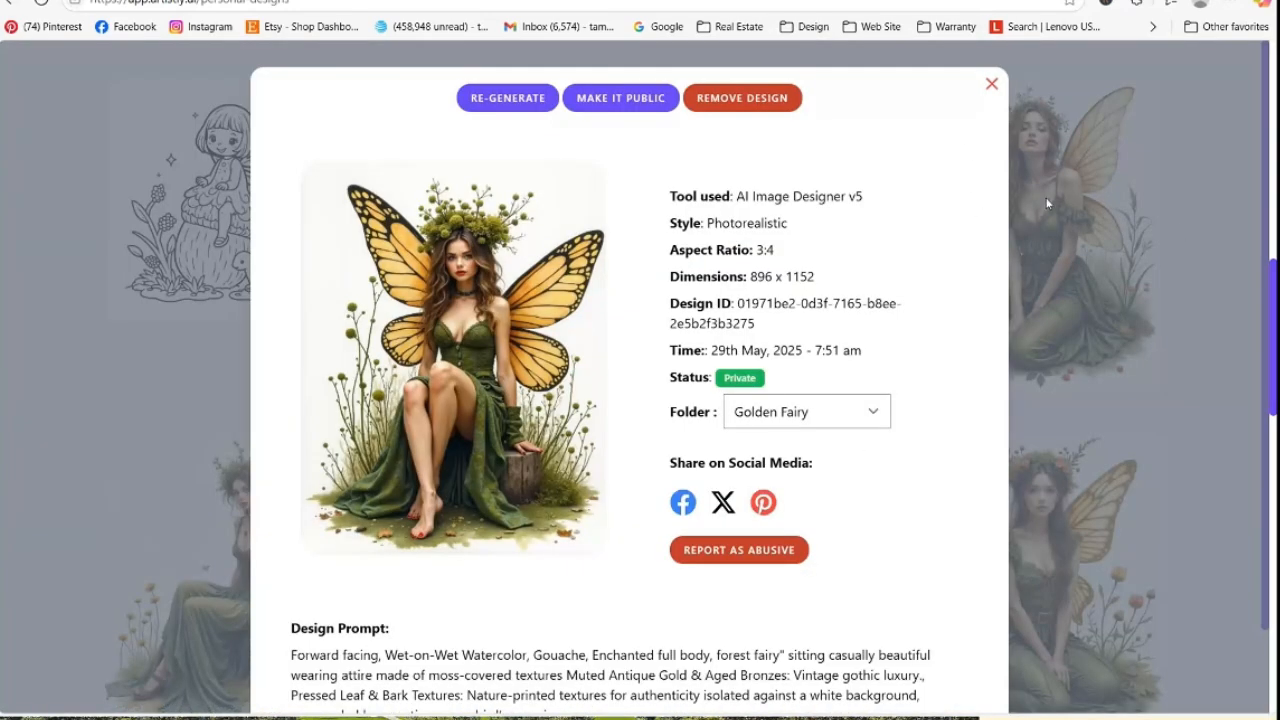
{"action": "scroll", "coordinate": [1082, 265], "scroll_direction": "down", "scroll_amount": 1}
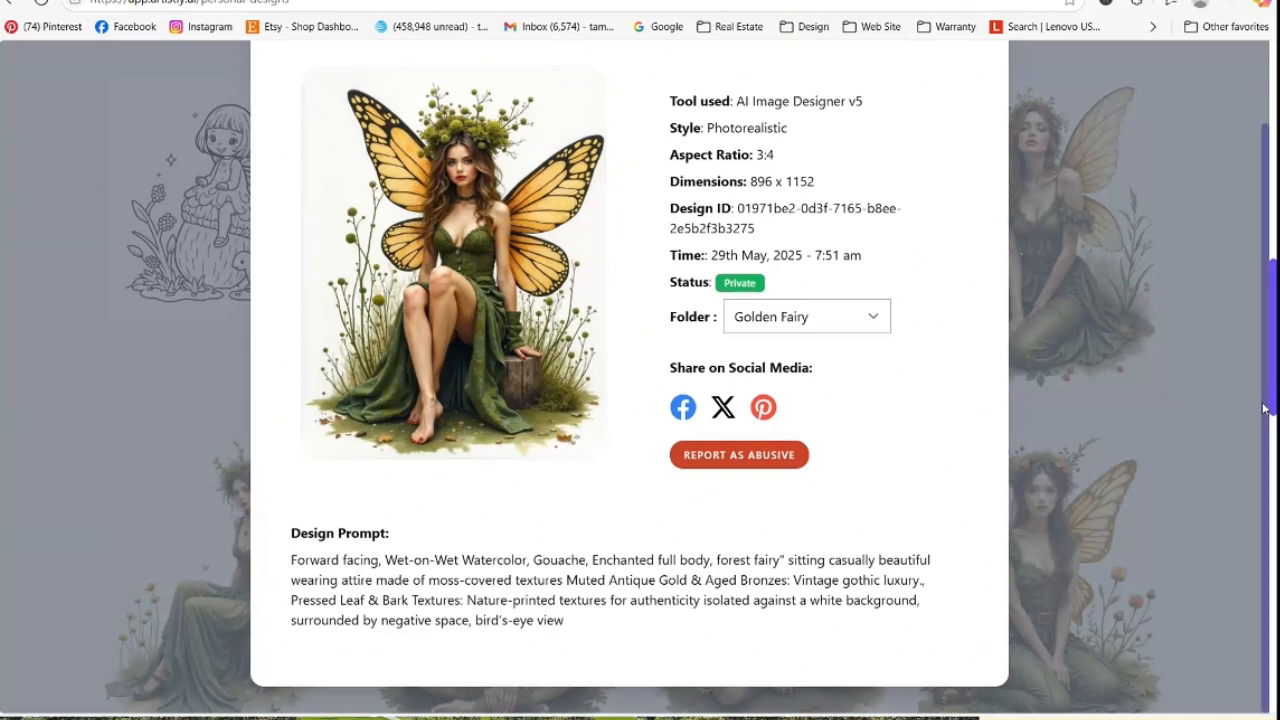
{"action": "scroll", "coordinate": [1093, 152], "scroll_direction": "up", "scroll_amount": 1}
{"action": "left_click", "coordinate": [993, 84]}
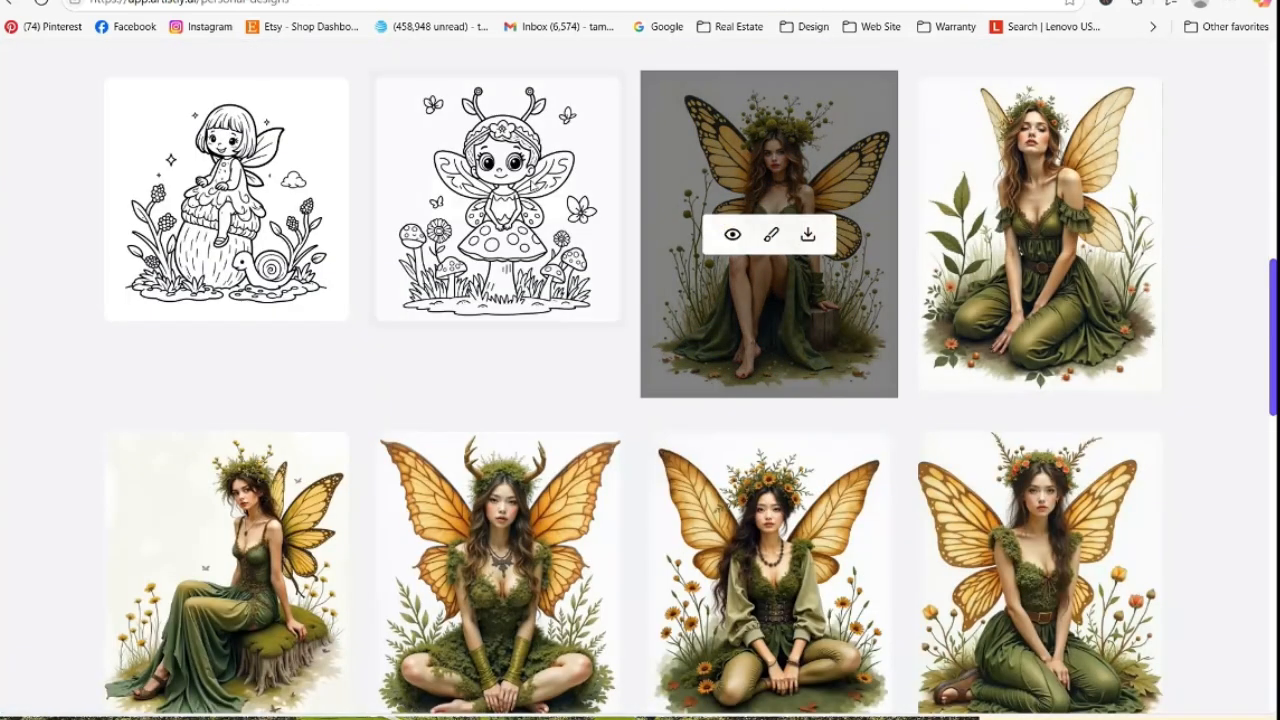
Return to AI Design Agents and reopen the Coloring Page settings
{"action": "left_click_drag", "start_coordinate": [1272, 410], "coordinate": [1245, 215]}
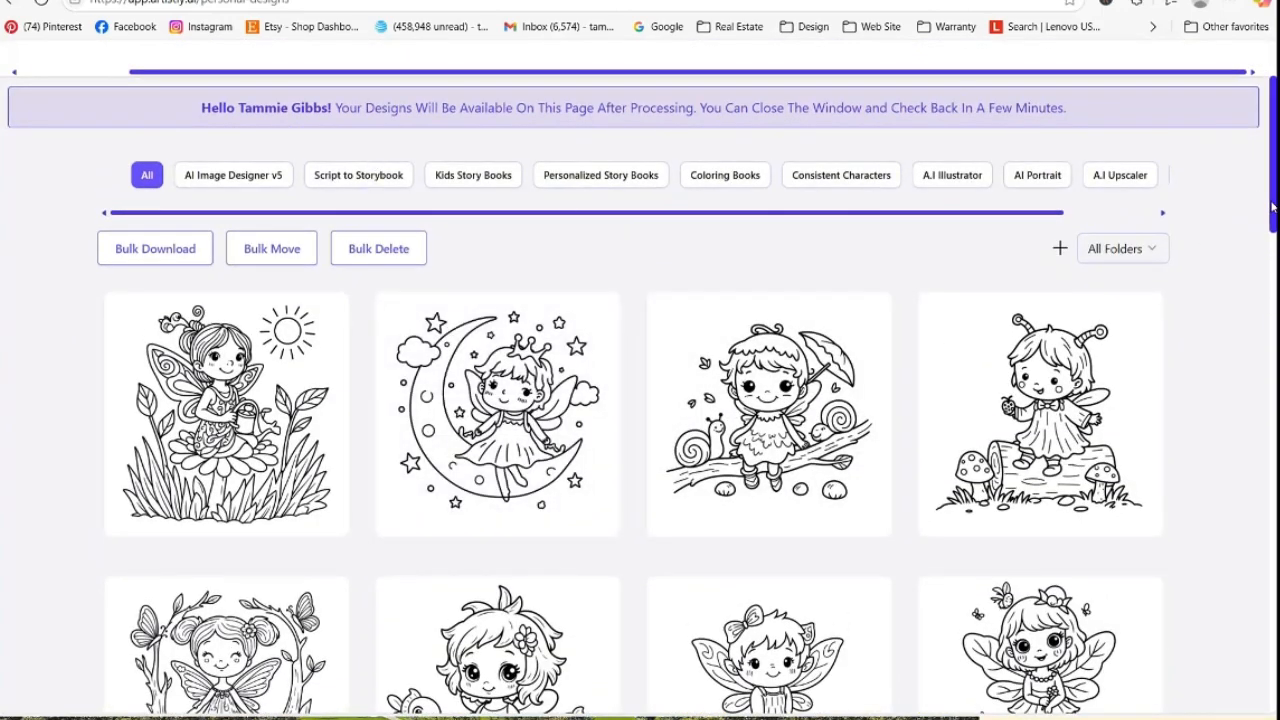
{"action": "scroll", "coordinate": [1257, 200], "scroll_direction": "up", "scroll_amount": 2}
{"action": "left_click", "coordinate": [150, 182]}
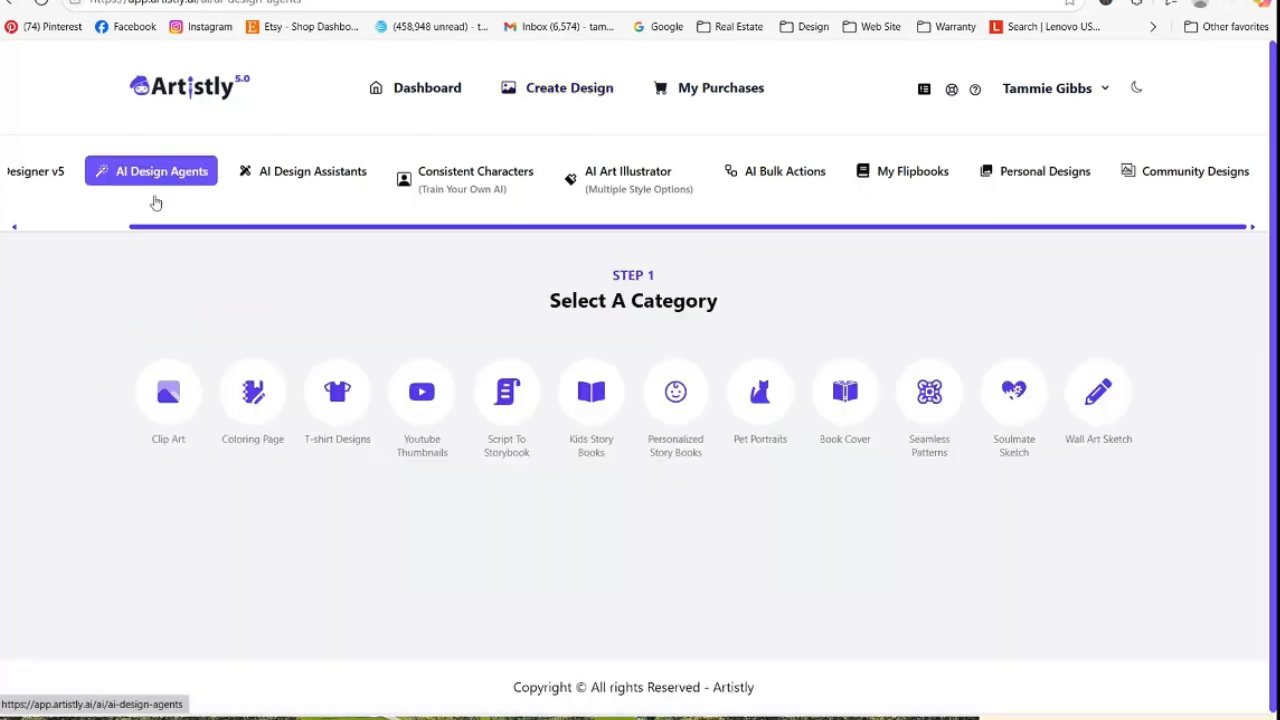
{"action": "left_click", "coordinate": [262, 418]}
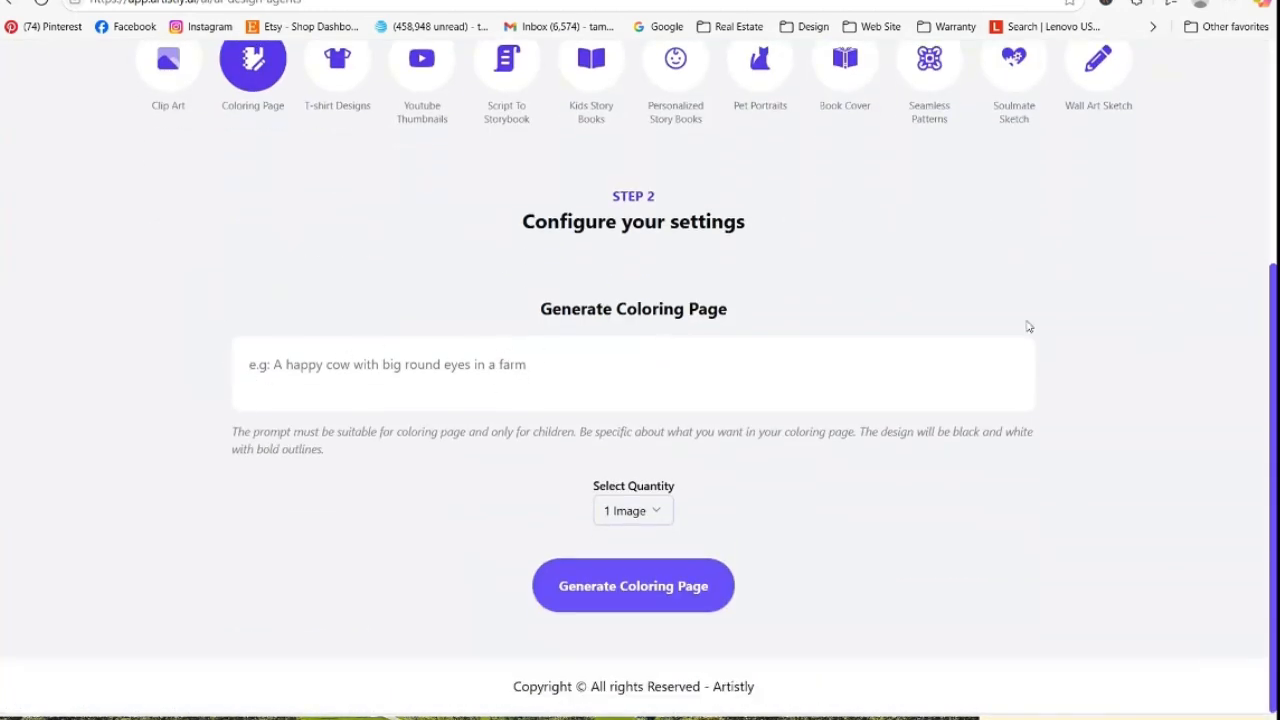
In Personal Designs, examine the details and design prompt of the crescent moon fairy coloring page, and close its details
{"action": "scroll", "coordinate": [1274, 368], "scroll_direction": "up", "scroll_amount": 4}
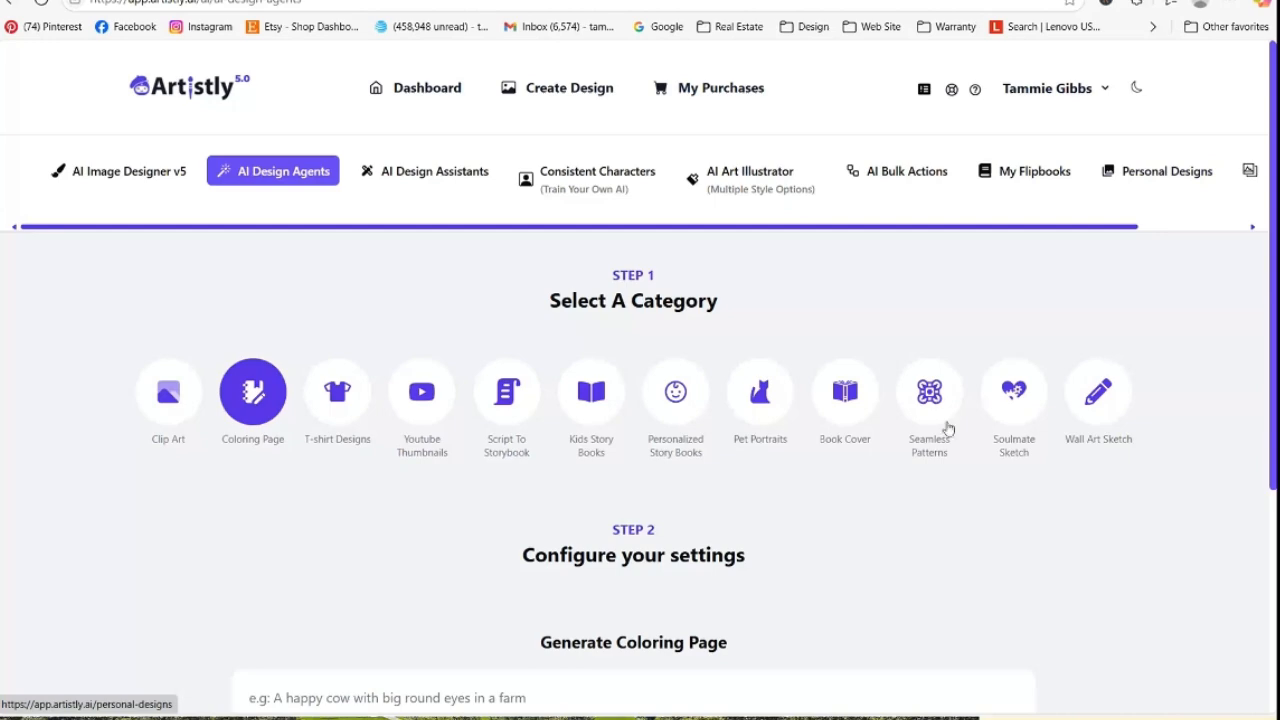
{"action": "left_click", "coordinate": [1168, 172]}
{"action": "mouse_move", "coordinate": [527, 550]}
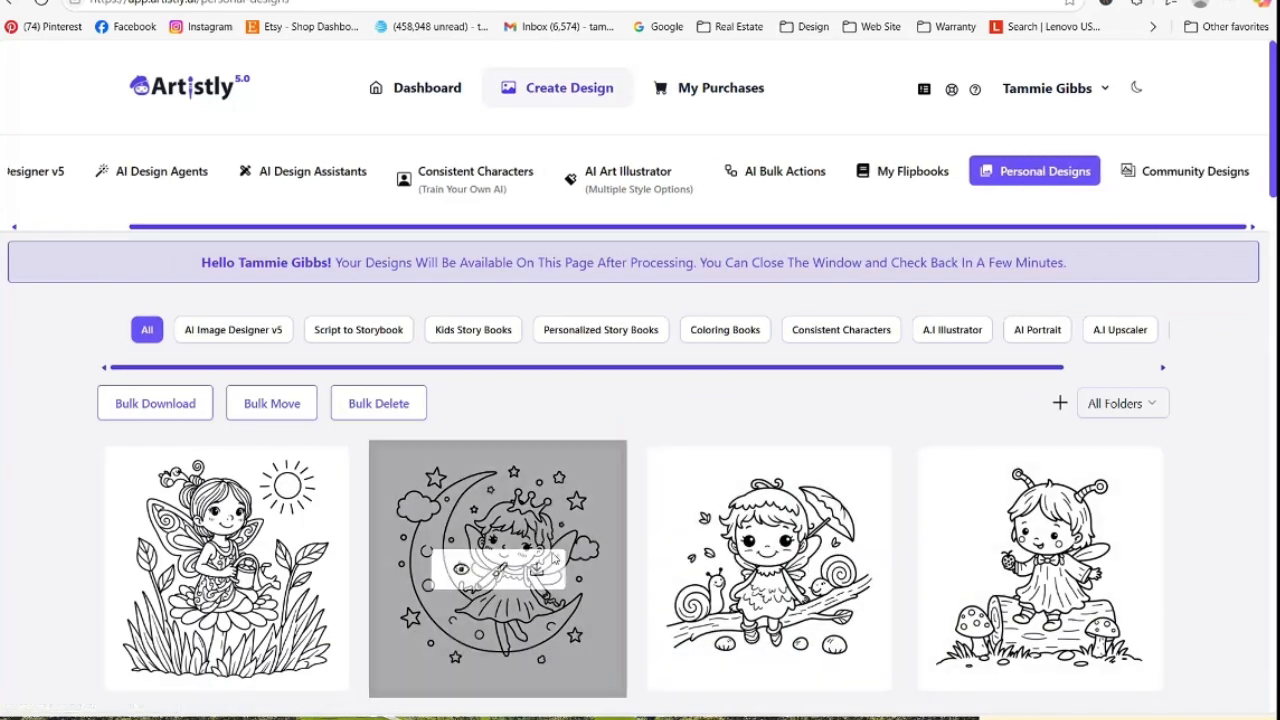
{"action": "left_click", "coordinate": [456, 572]}
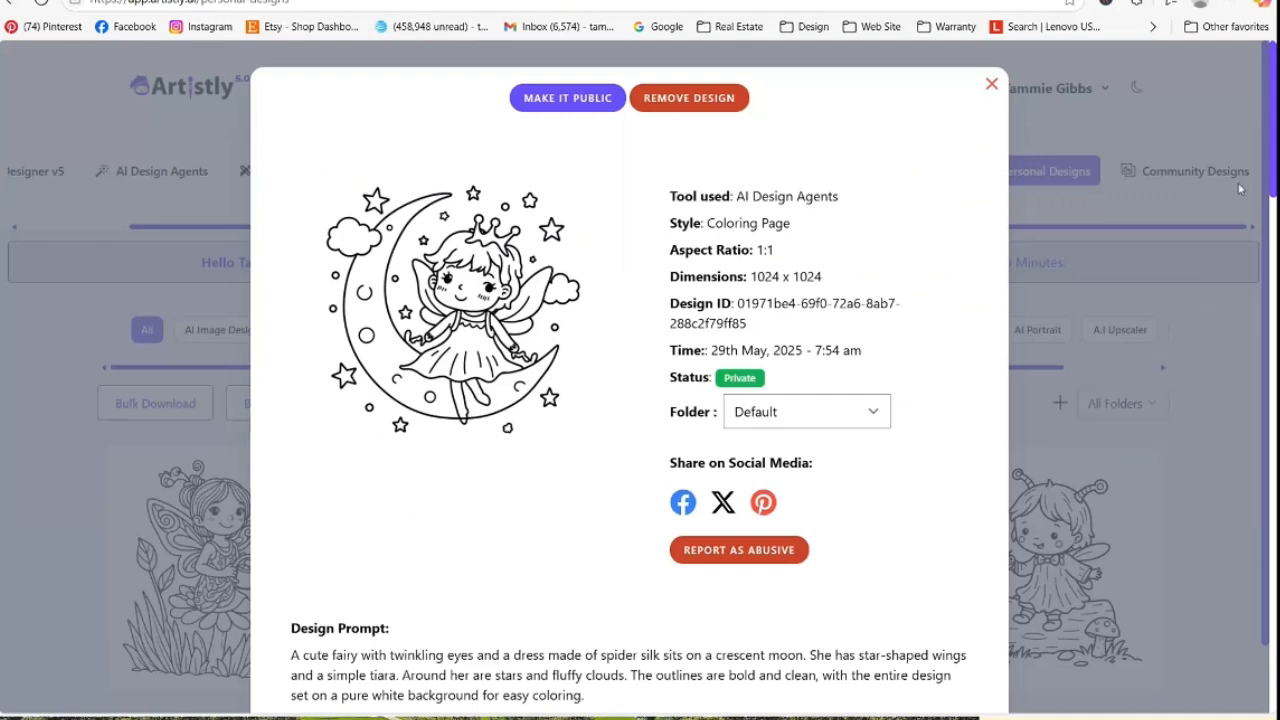
{"action": "scroll", "coordinate": [1270, 180], "scroll_direction": "down", "scroll_amount": 1}
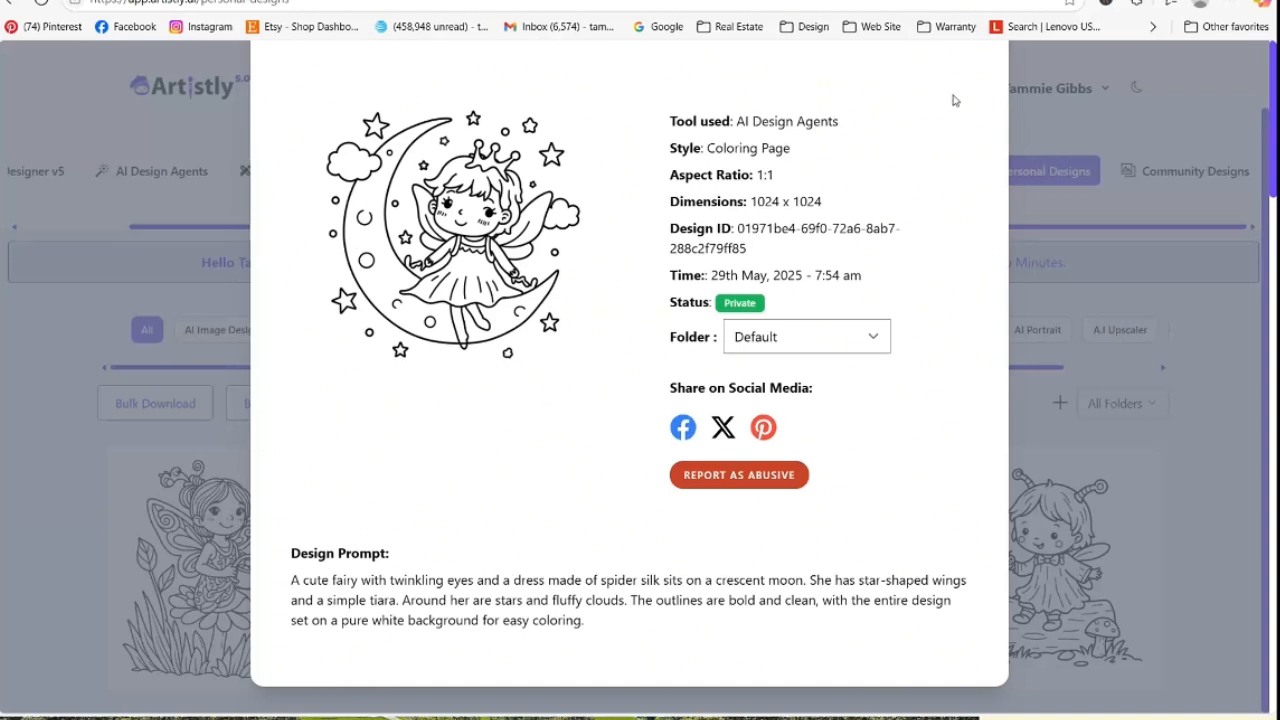
{"action": "left_click_drag", "start_coordinate": [1267, 152], "coordinate": [1268, 142]}
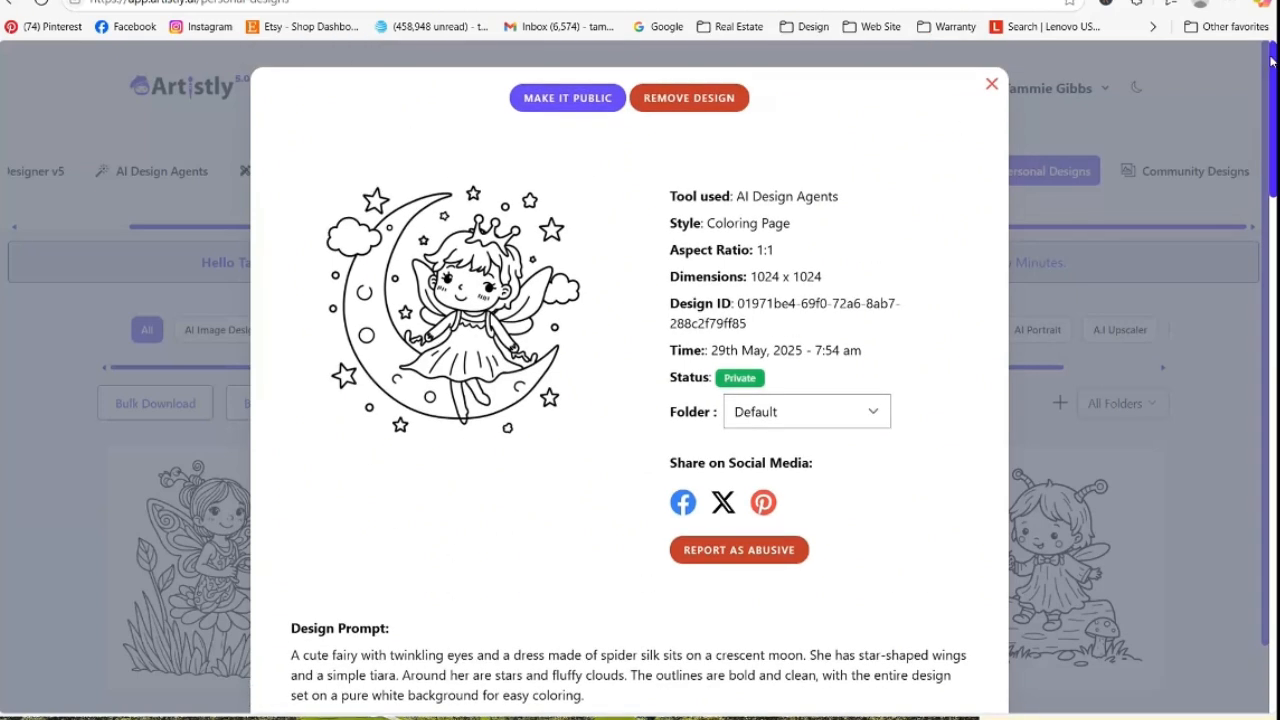
{"action": "left_click", "coordinate": [993, 88]}
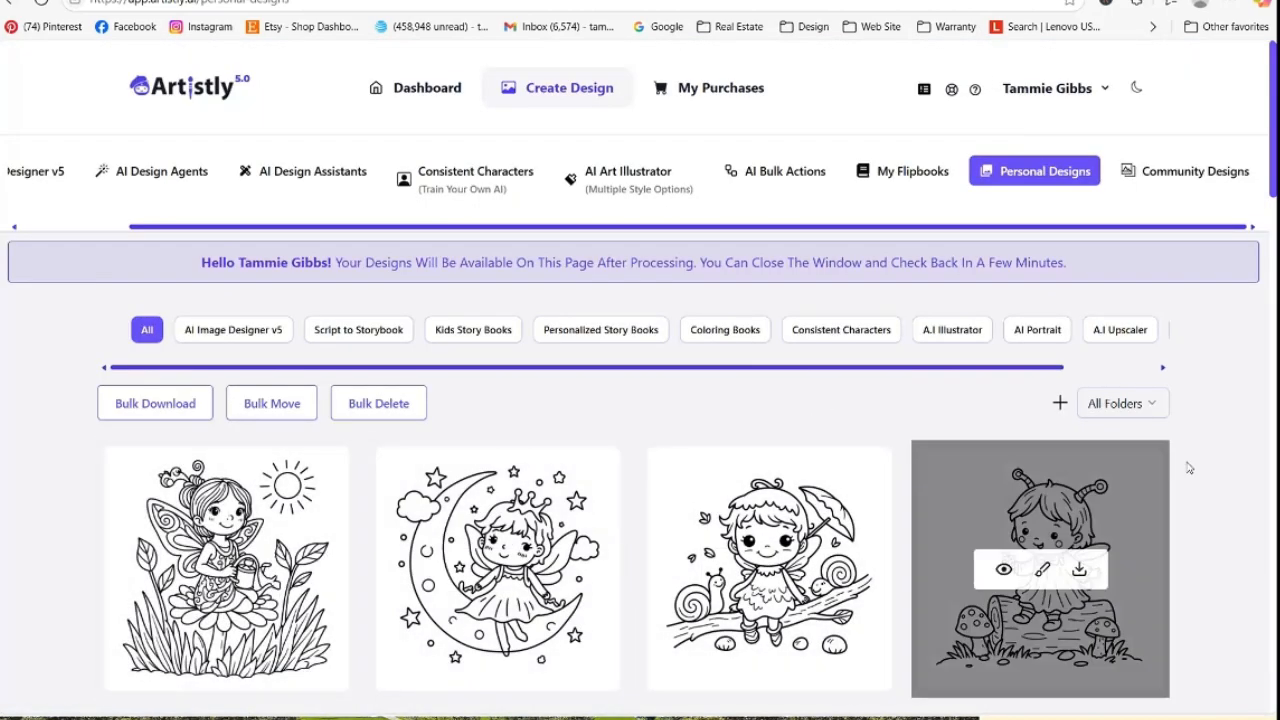
Open the AI Art Illustrator and paste the copied forest fairy prompt beginning "Forward facing, Wet-on-Wet Watercolor" as the image prompt
{"action": "left_click_drag", "start_coordinate": [1270, 150], "coordinate": [1270, 275]}
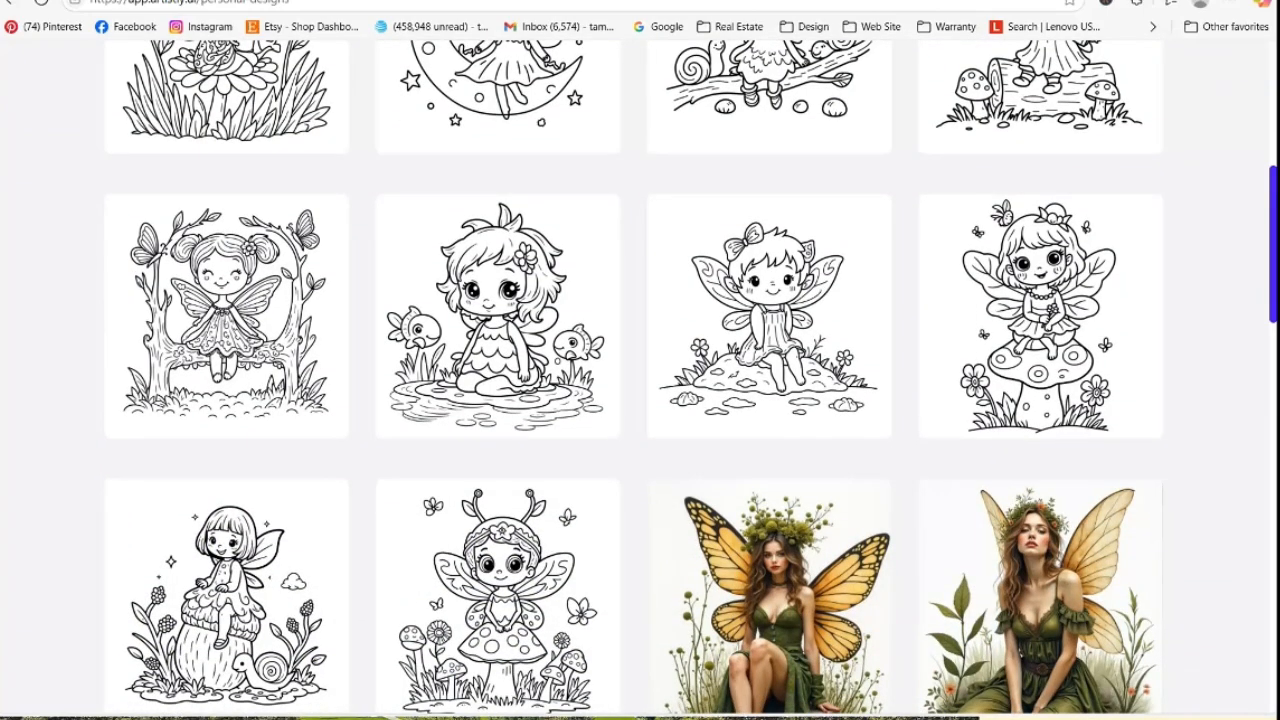
{"action": "left_click_drag", "start_coordinate": [1272, 236], "coordinate": [1272, 108]}
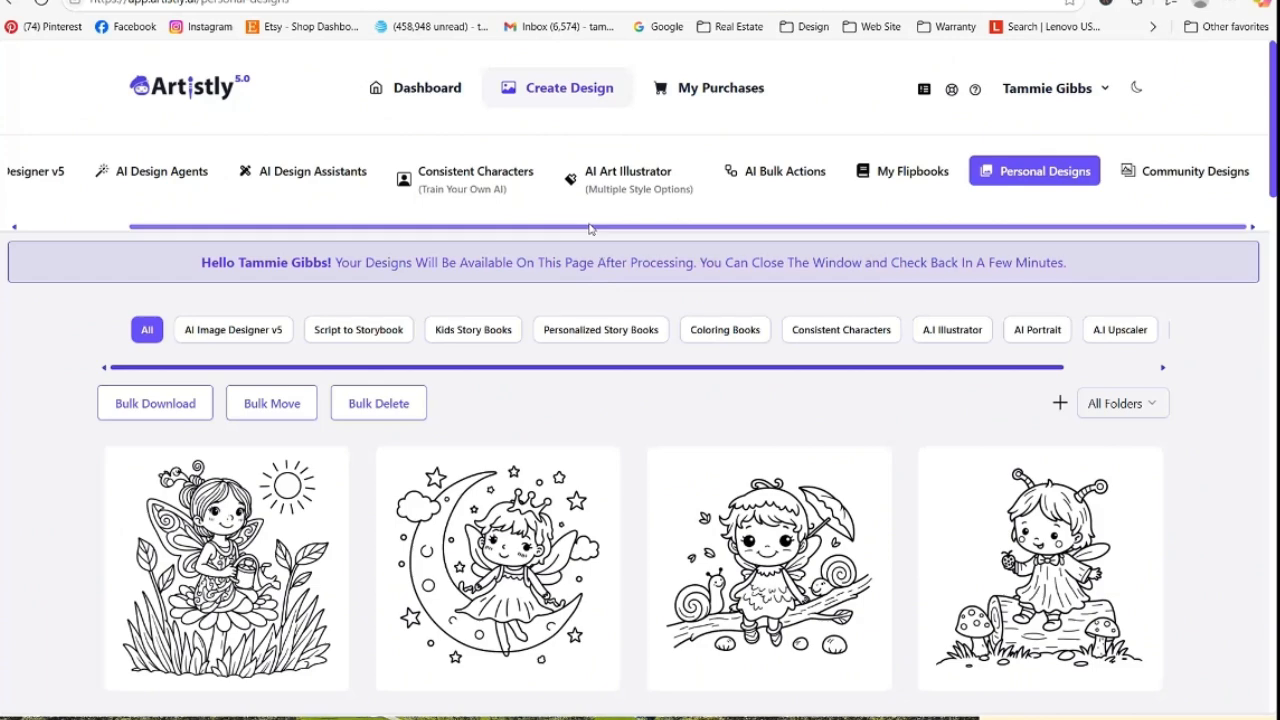
{"action": "left_click", "coordinate": [630, 176]}
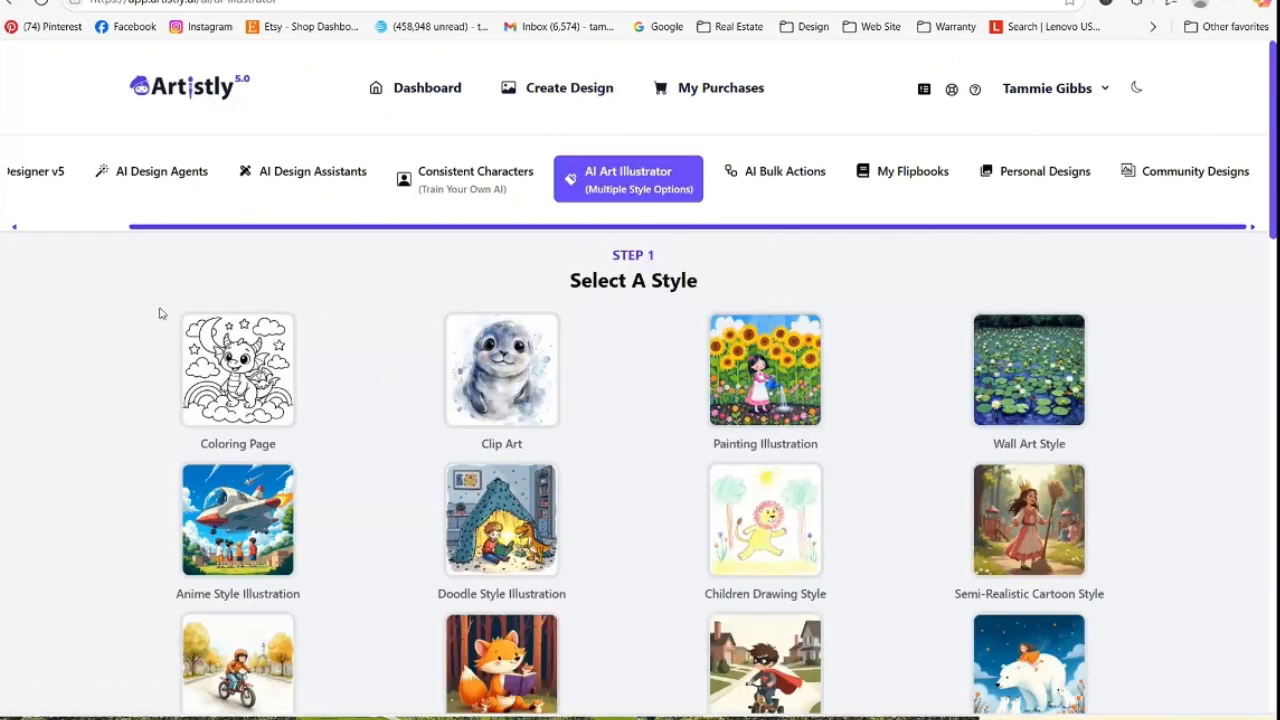
{"action": "scroll", "coordinate": [251, 346], "scroll_direction": "down", "scroll_amount": 10}
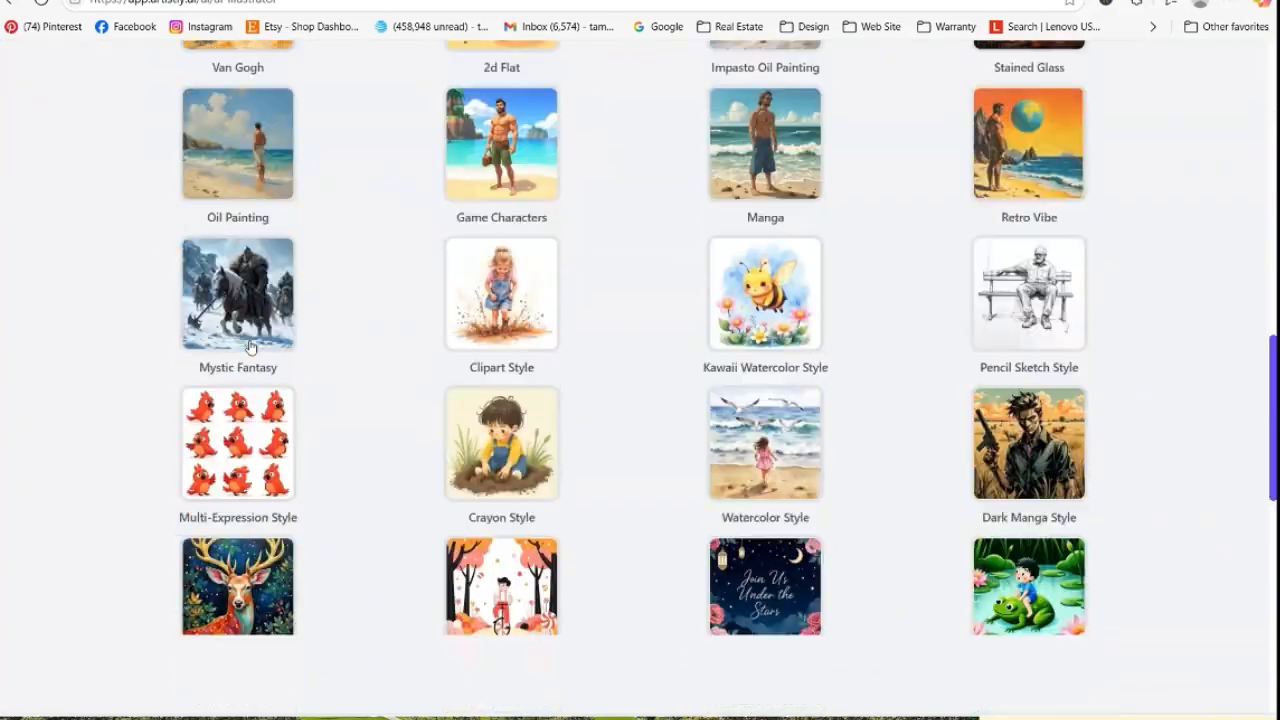
{"action": "scroll", "coordinate": [251, 346], "scroll_direction": "down", "scroll_amount": 10}
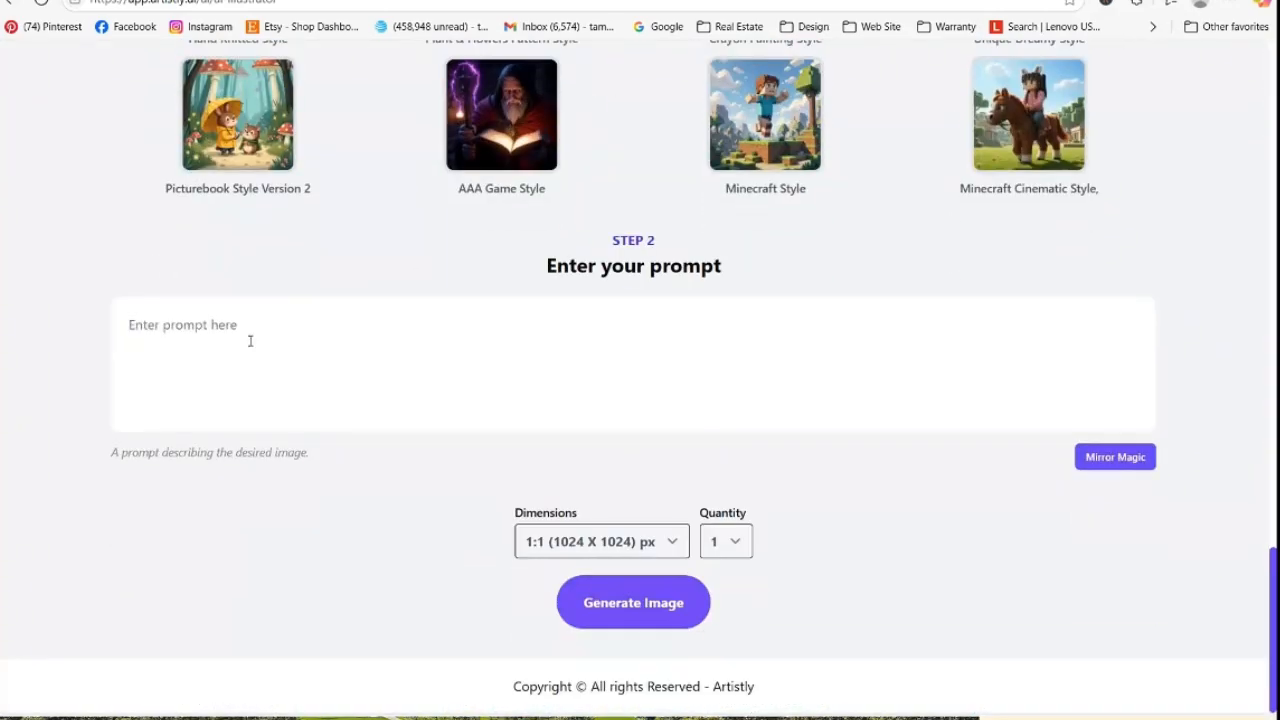
{"action": "right_click", "coordinate": [183, 326]}
{"action": "left_click", "coordinate": [232, 489]}
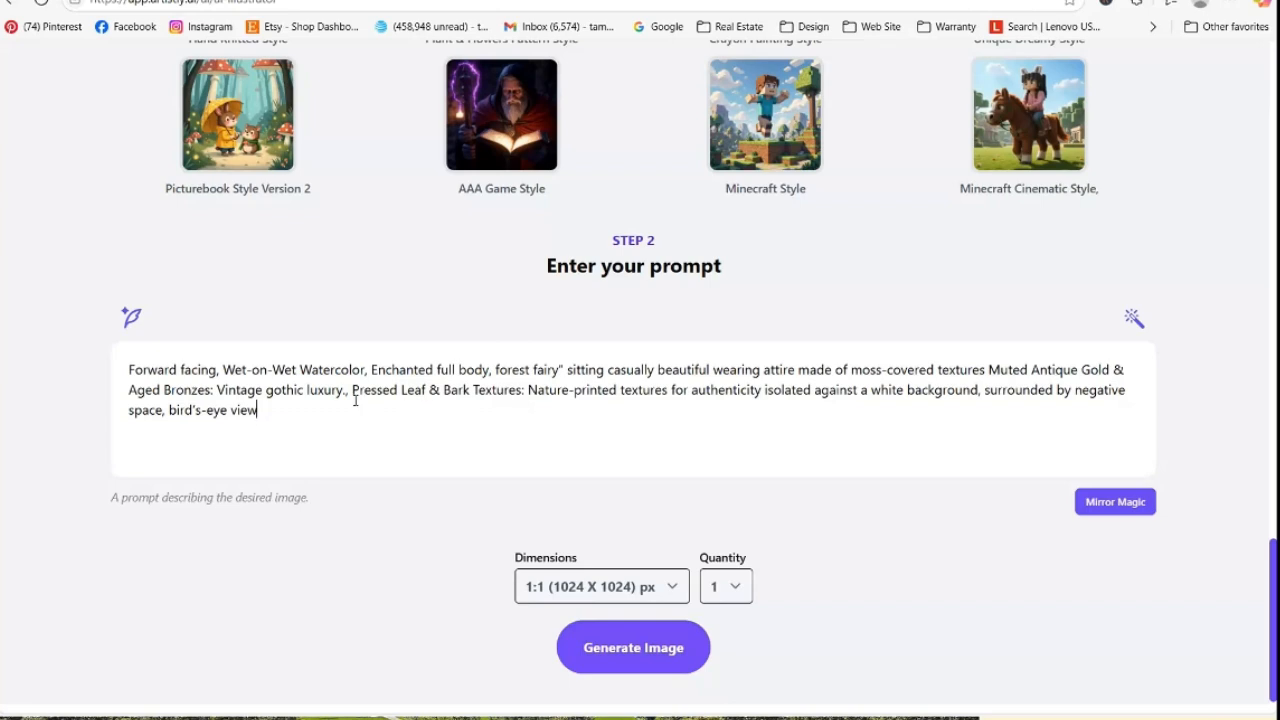
Remove "Wet-on-Wet Watercolor," and "Muted Antique Gold & Aged Bronzes:" from the fairy prompt
{"action": "left_click_drag", "start_coordinate": [228, 372], "coordinate": [367, 372]}
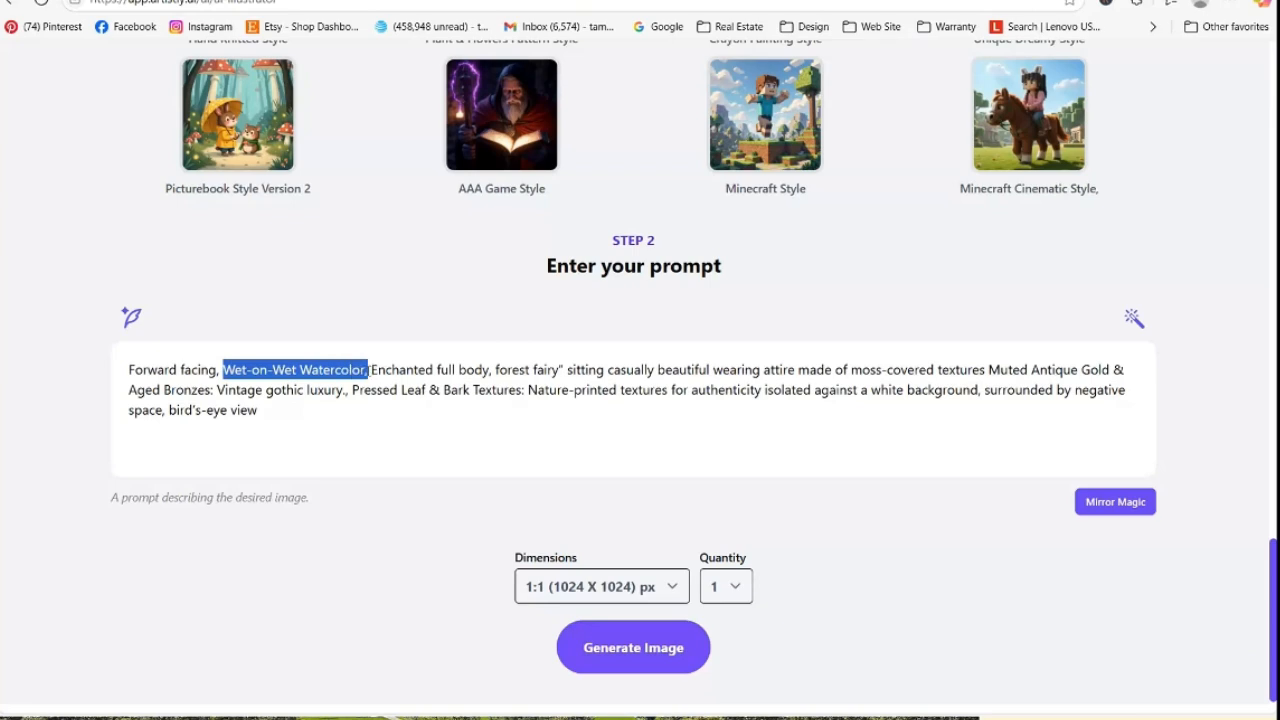
{"action": "key", "text": "BackSpace"}
{"action": "key", "text": "BackSpace"}
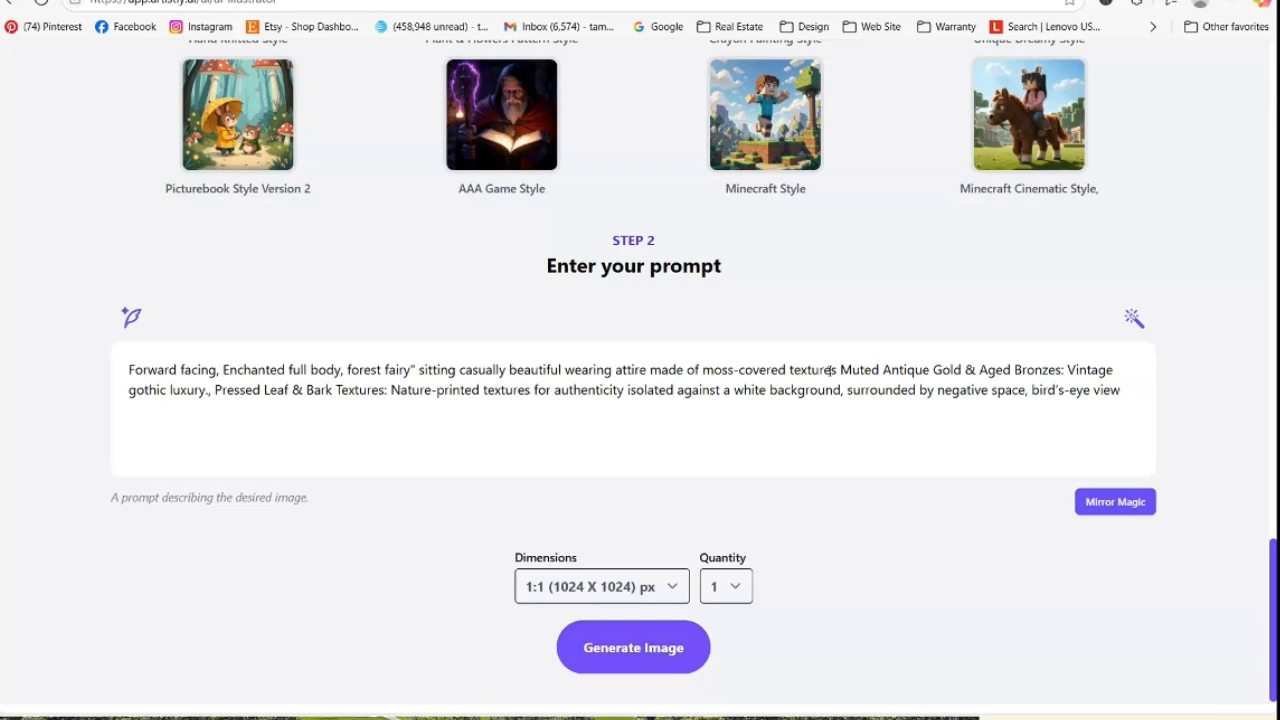
{"action": "left_click_drag", "start_coordinate": [841, 369], "coordinate": [1066, 364]}
{"action": "key", "text": "BackSpace"}
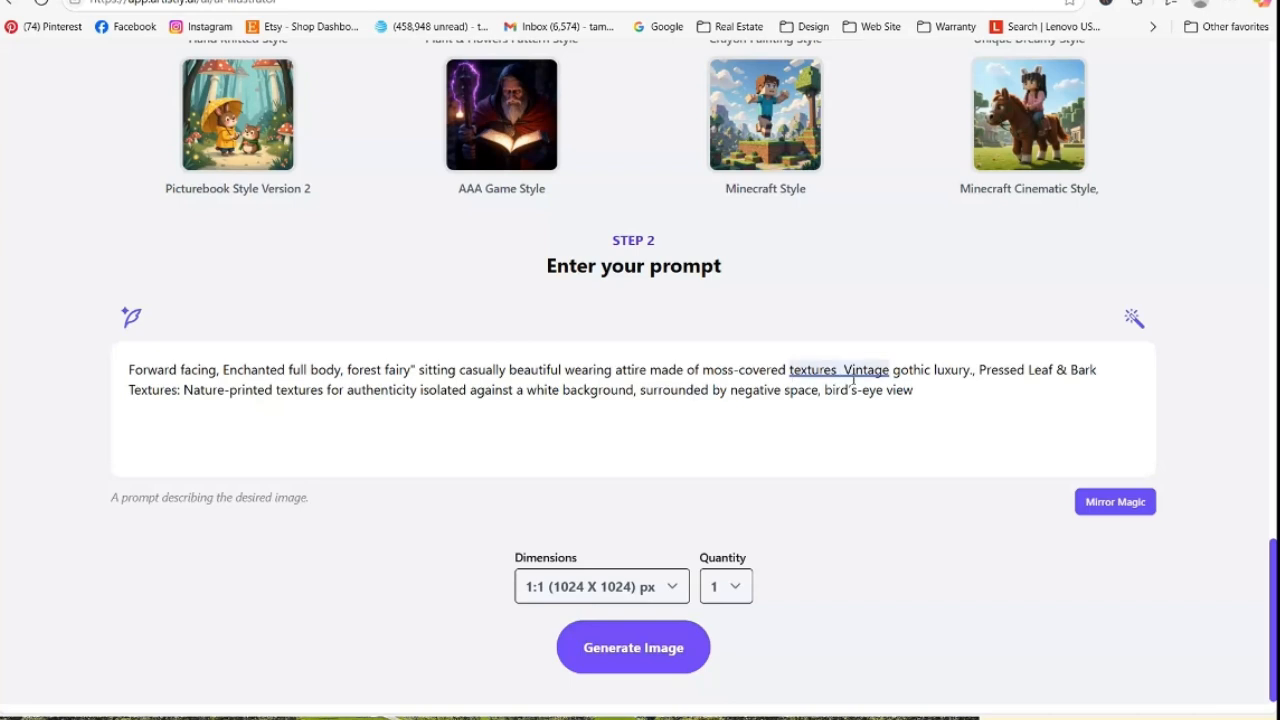
Set the quantity to 4 and generate the fairy coloring pages at 1:1 (1024 X 1024) px
{"action": "left_click", "coordinate": [740, 588]}
{"action": "left_click", "coordinate": [731, 695]}
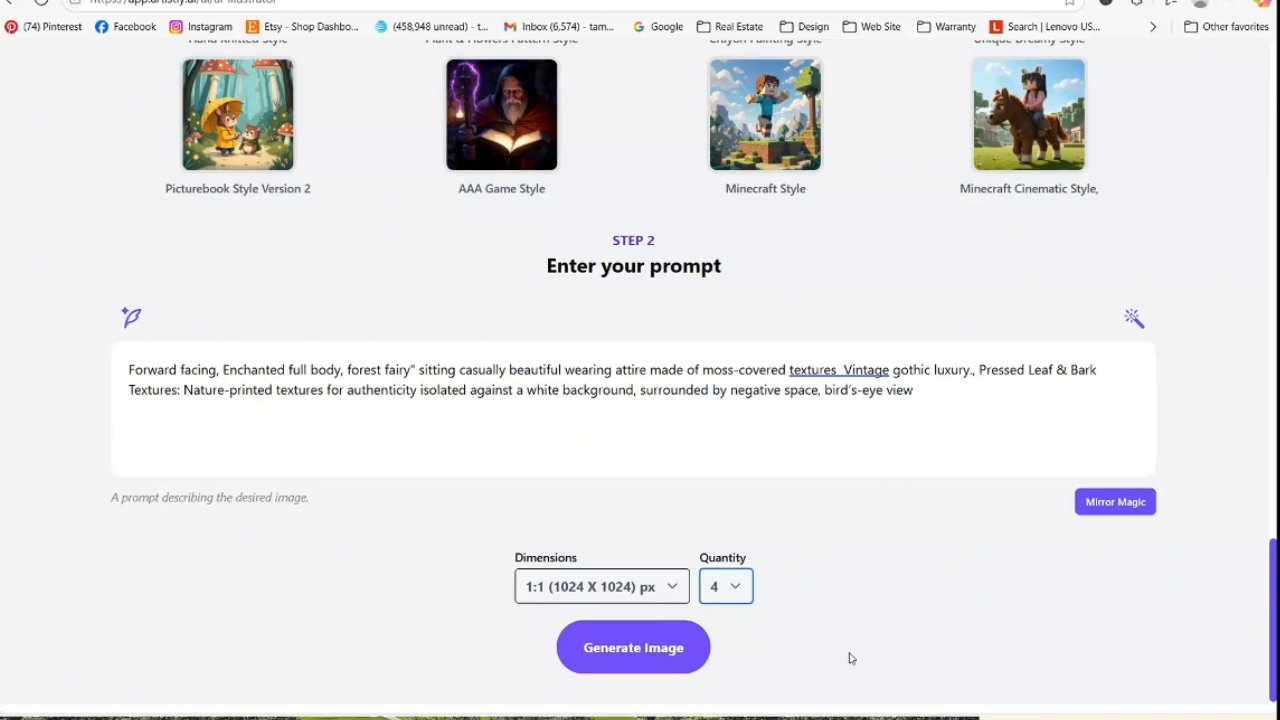
{"action": "left_click", "coordinate": [650, 653]}
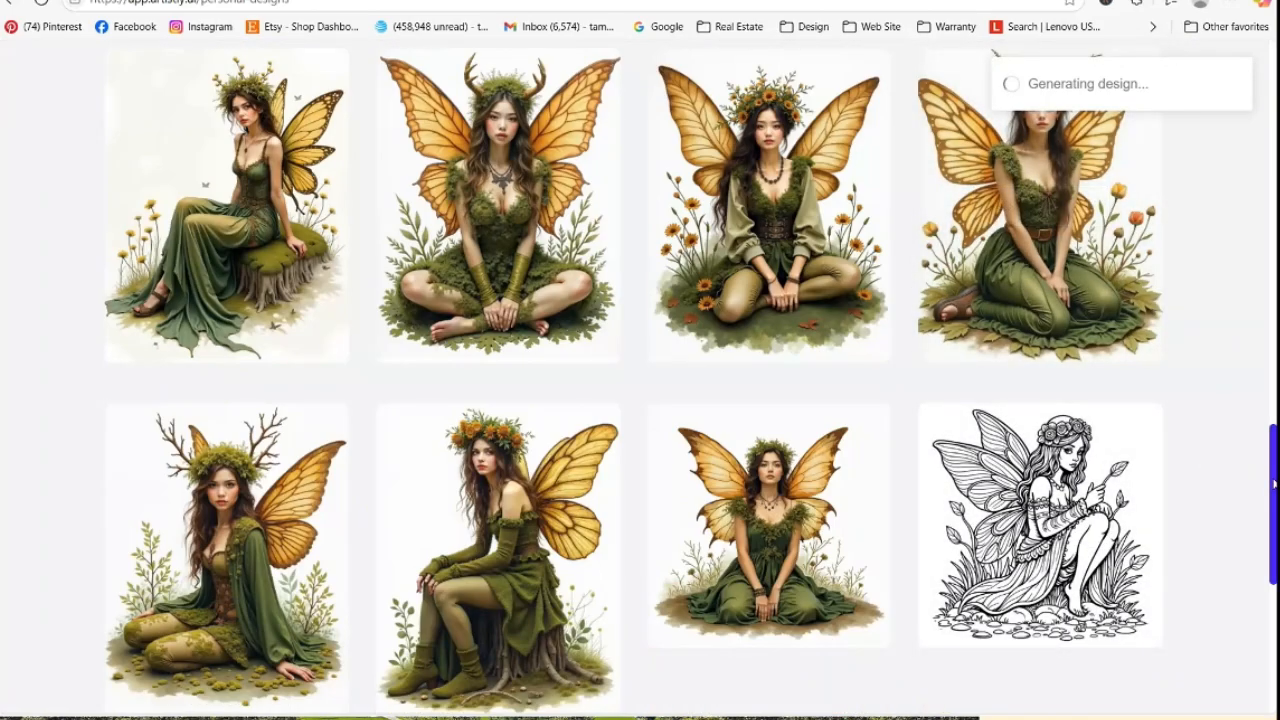
{"action": "left_click_drag", "start_coordinate": [1273, 484], "coordinate": [1266, 426]}
{"action": "left_click_drag", "start_coordinate": [1265, 341], "coordinate": [1272, 60]}
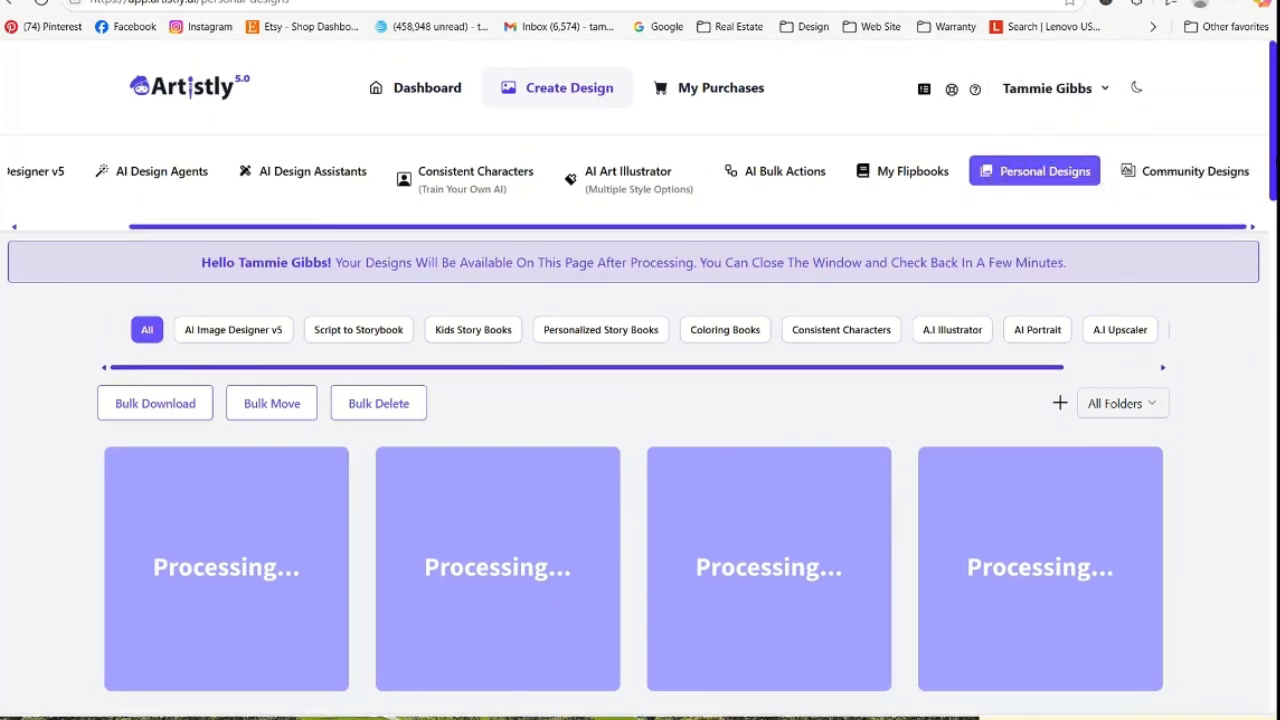
Examine the style, dimensions and design prompt of the first newly generated fairy coloring page, and close its details
{"action": "scroll", "coordinate": [915, 390], "scroll_direction": "down", "scroll_amount": 2}
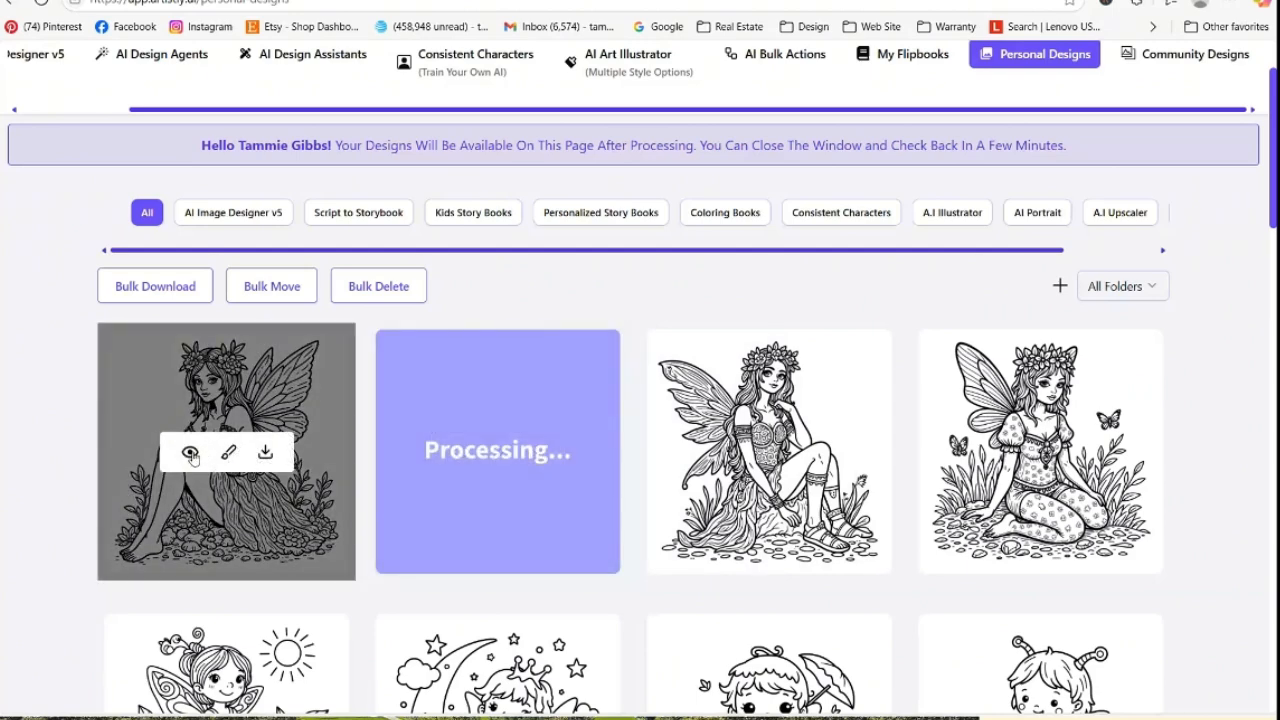
{"action": "left_click", "coordinate": [190, 452]}
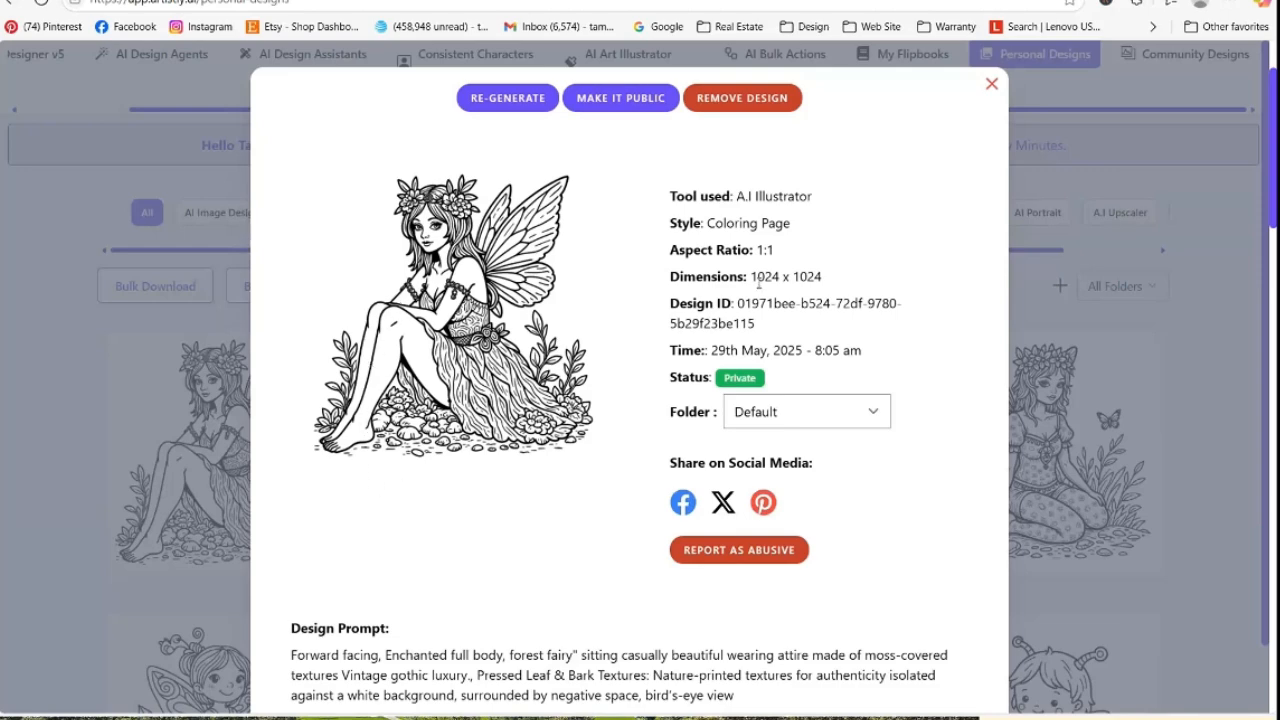
{"action": "left_click", "coordinate": [992, 84]}
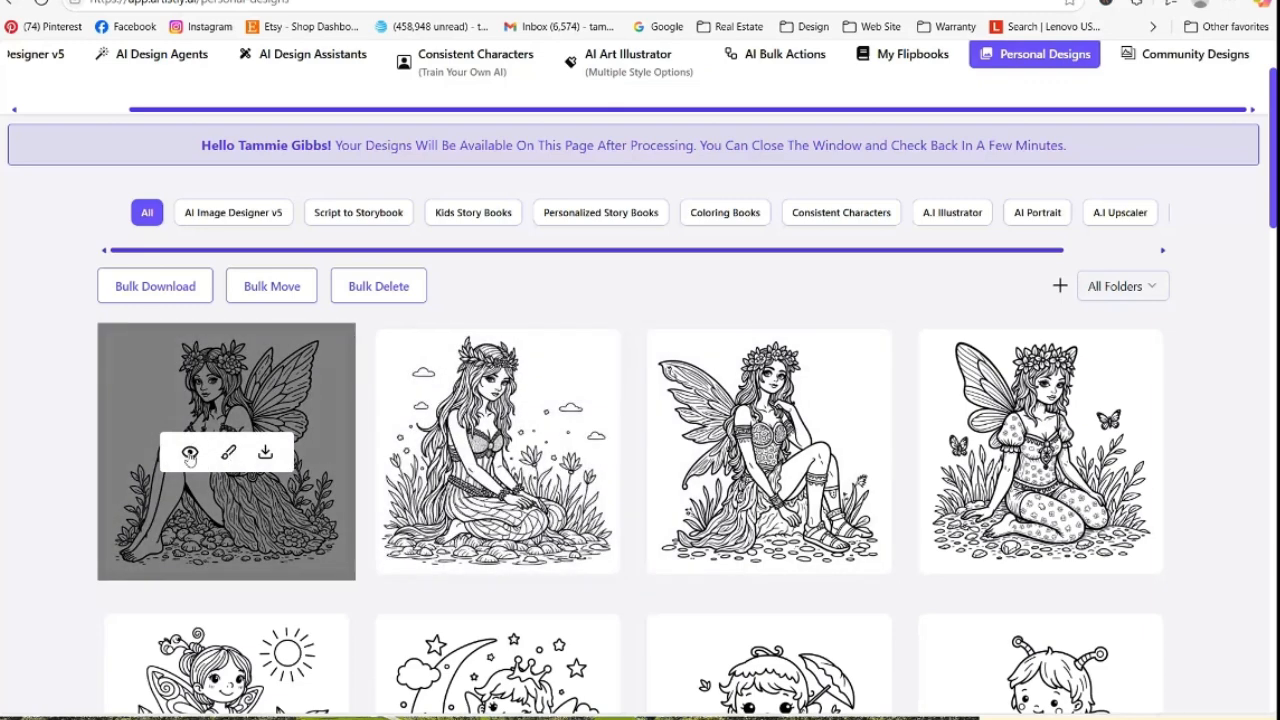
Start re-generating the first fairy coloring page from its details and go to its prompt settings
{"action": "left_click", "coordinate": [189, 453]}
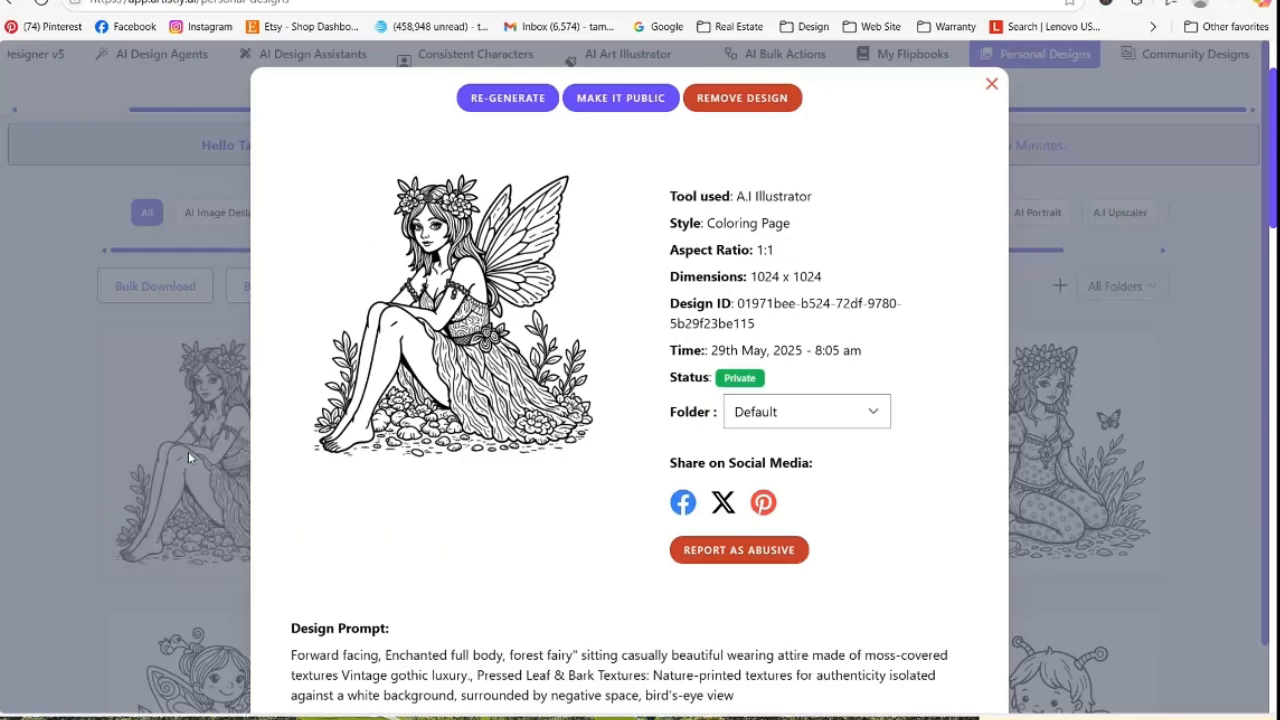
{"action": "left_click", "coordinate": [518, 106]}
{"action": "scroll", "coordinate": [552, 374], "scroll_direction": "down", "scroll_amount": 5}
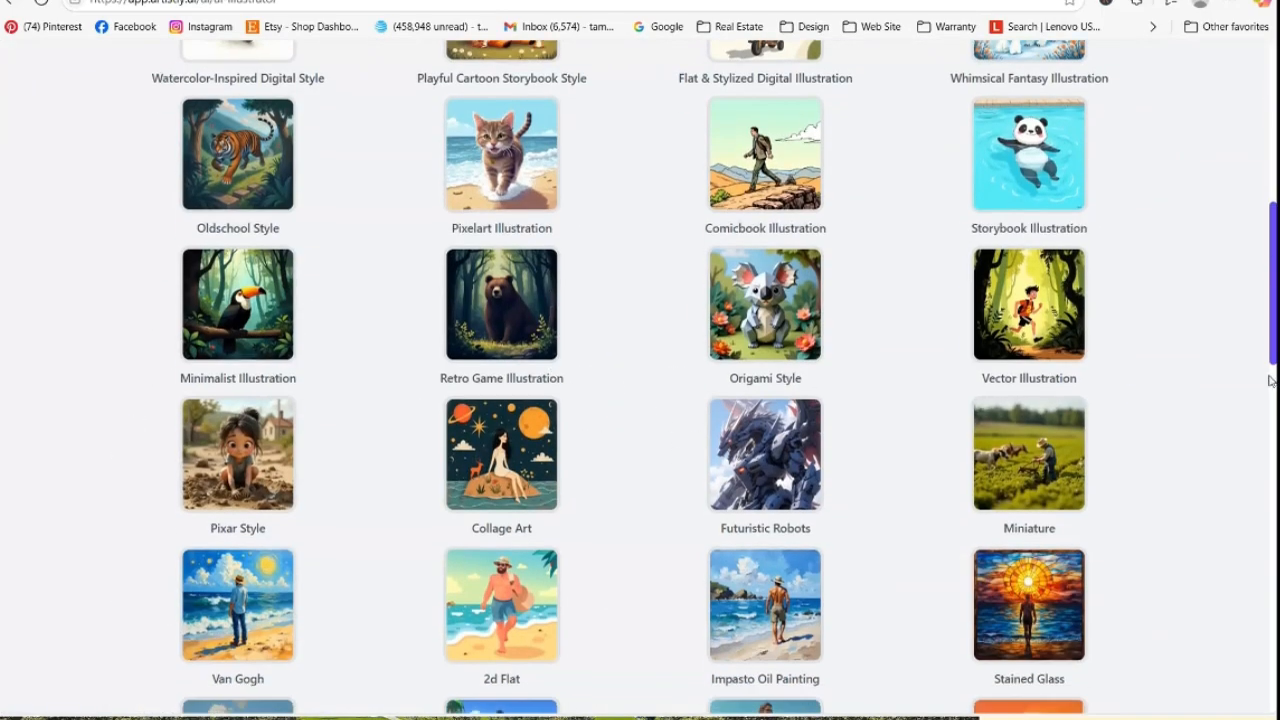
{"action": "scroll", "coordinate": [1268, 380], "scroll_direction": "down", "scroll_amount": 10}
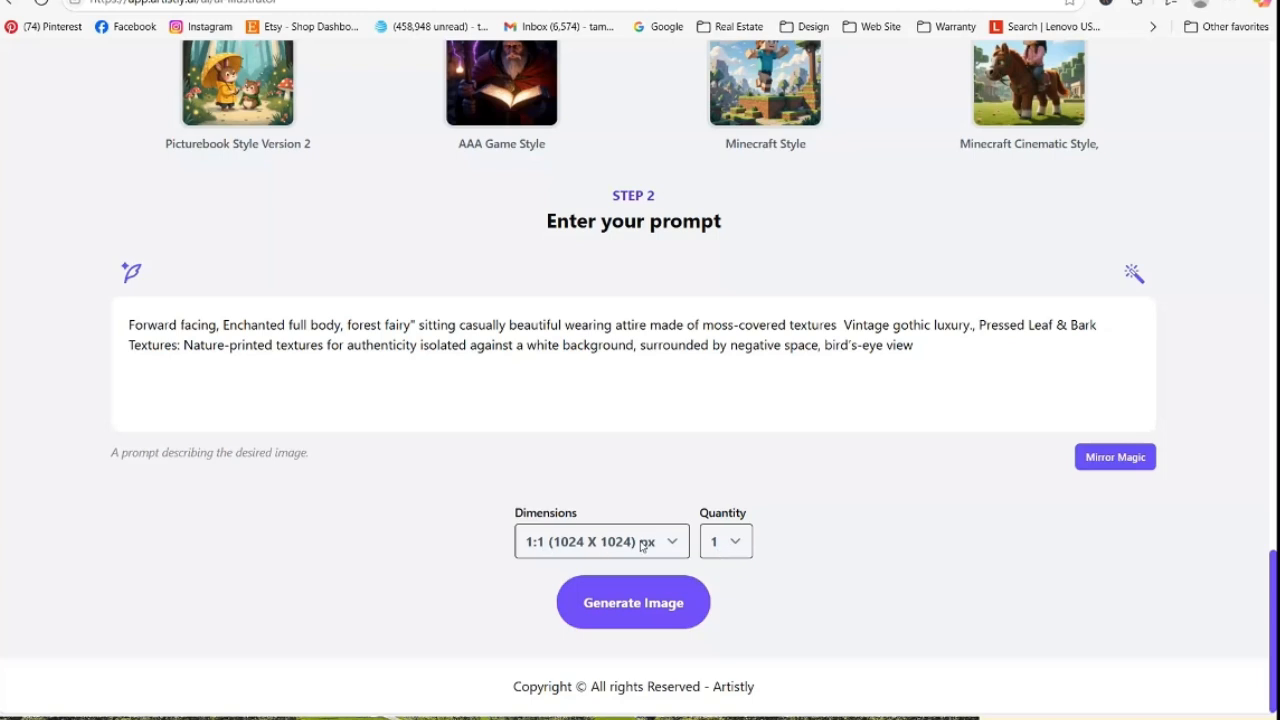
Set the quantity to 4 and the dimensions to 3:4 (896 X 1152) px, and generate the fairy coloring pages
{"action": "left_click", "coordinate": [739, 543]}
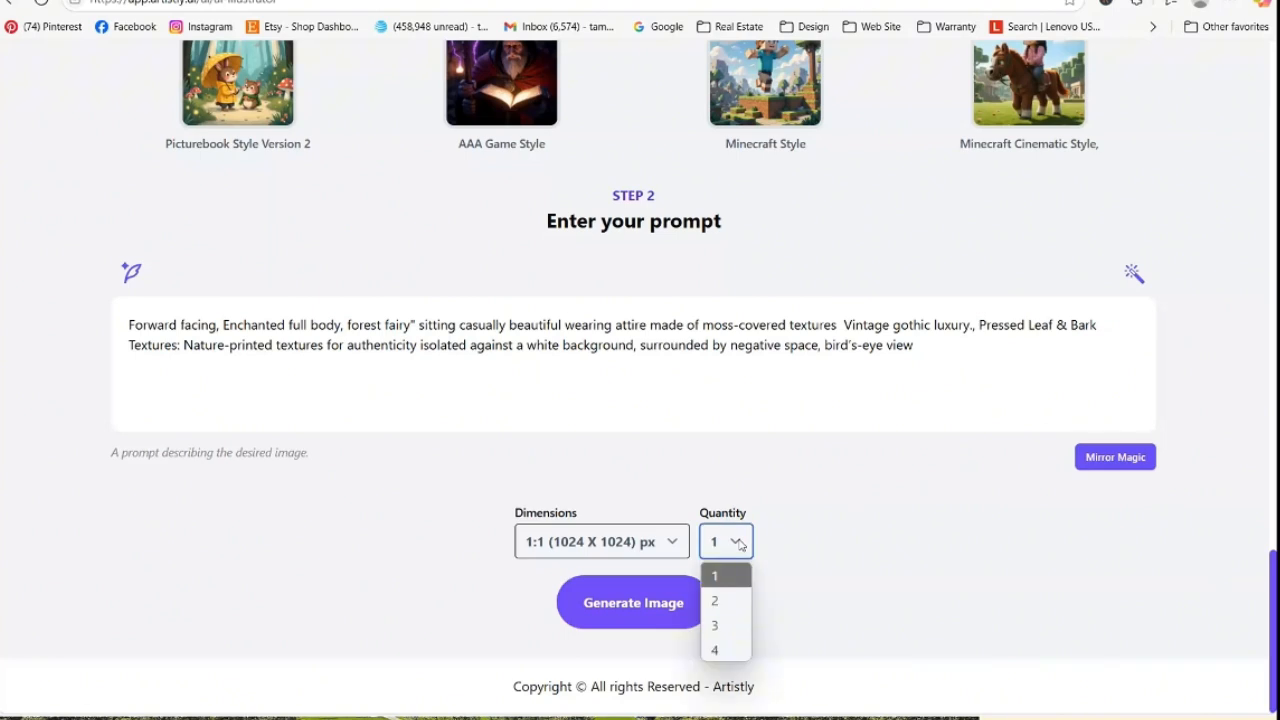
{"action": "left_click", "coordinate": [730, 648]}
{"action": "left_click", "coordinate": [644, 553]}
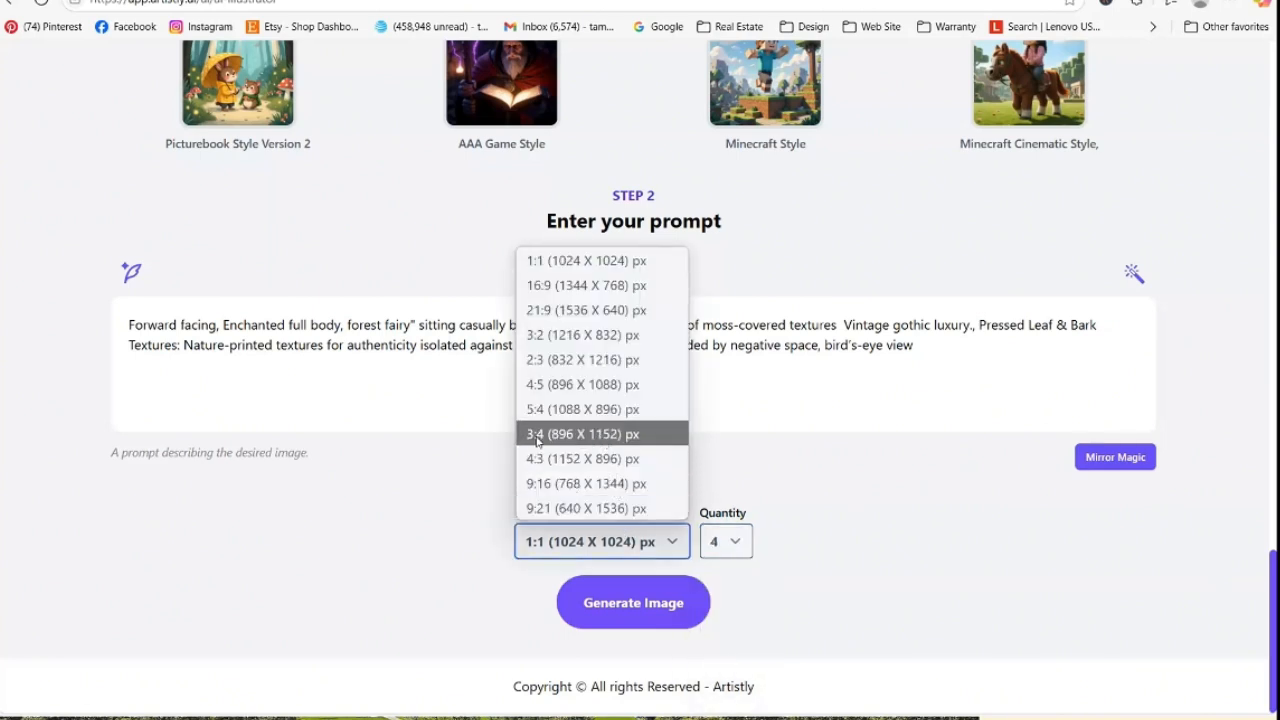
{"action": "left_click", "coordinate": [597, 438]}
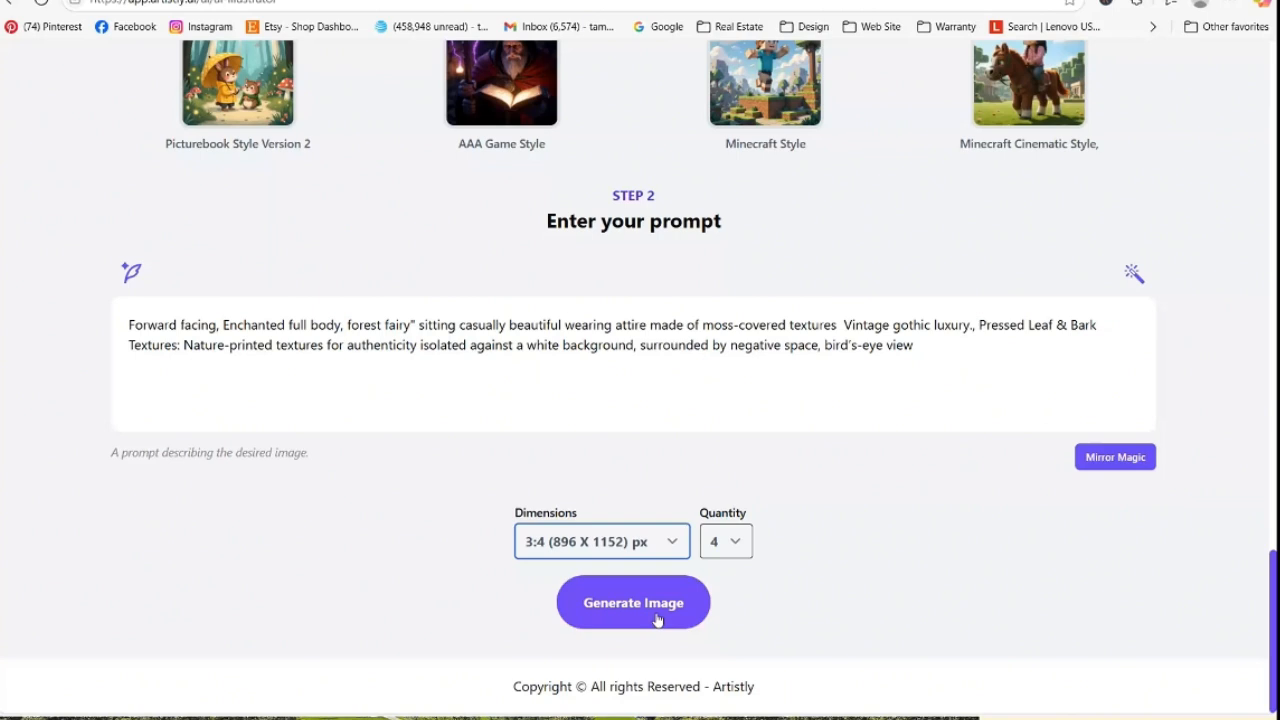
{"action": "left_click", "coordinate": [657, 612]}
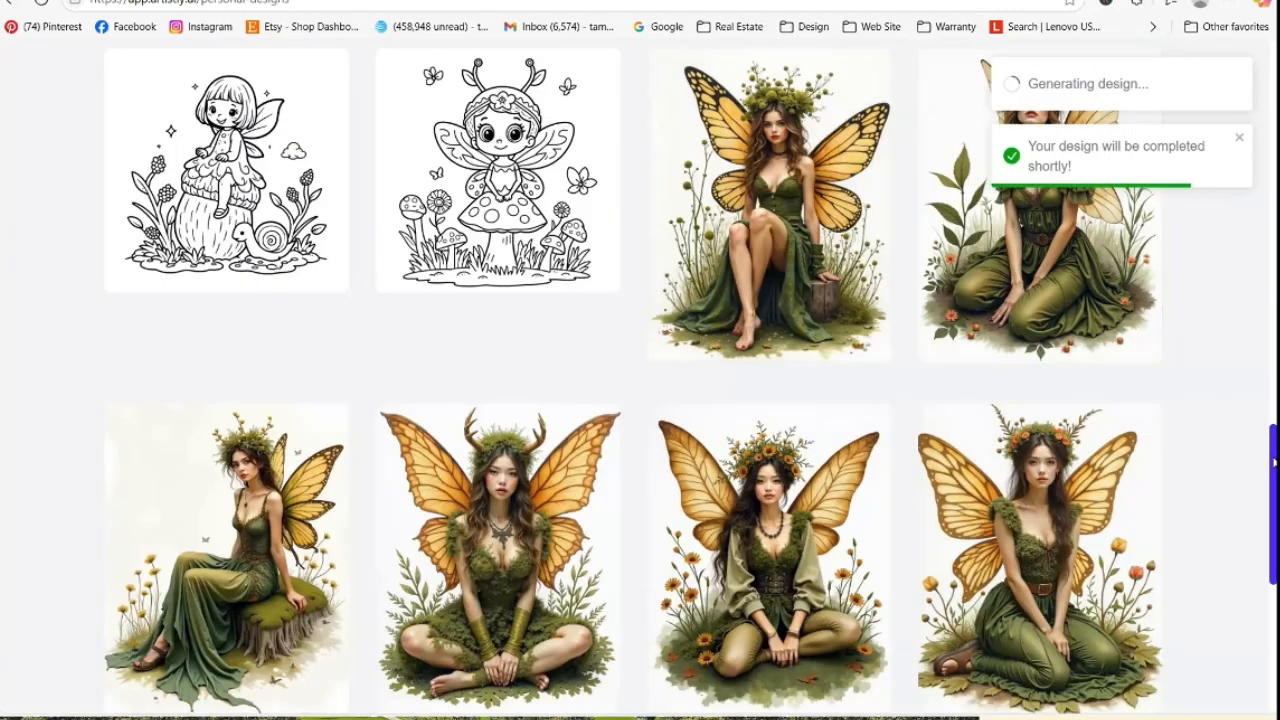
{"action": "left_click_drag", "start_coordinate": [1274, 463], "coordinate": [1274, 78]}
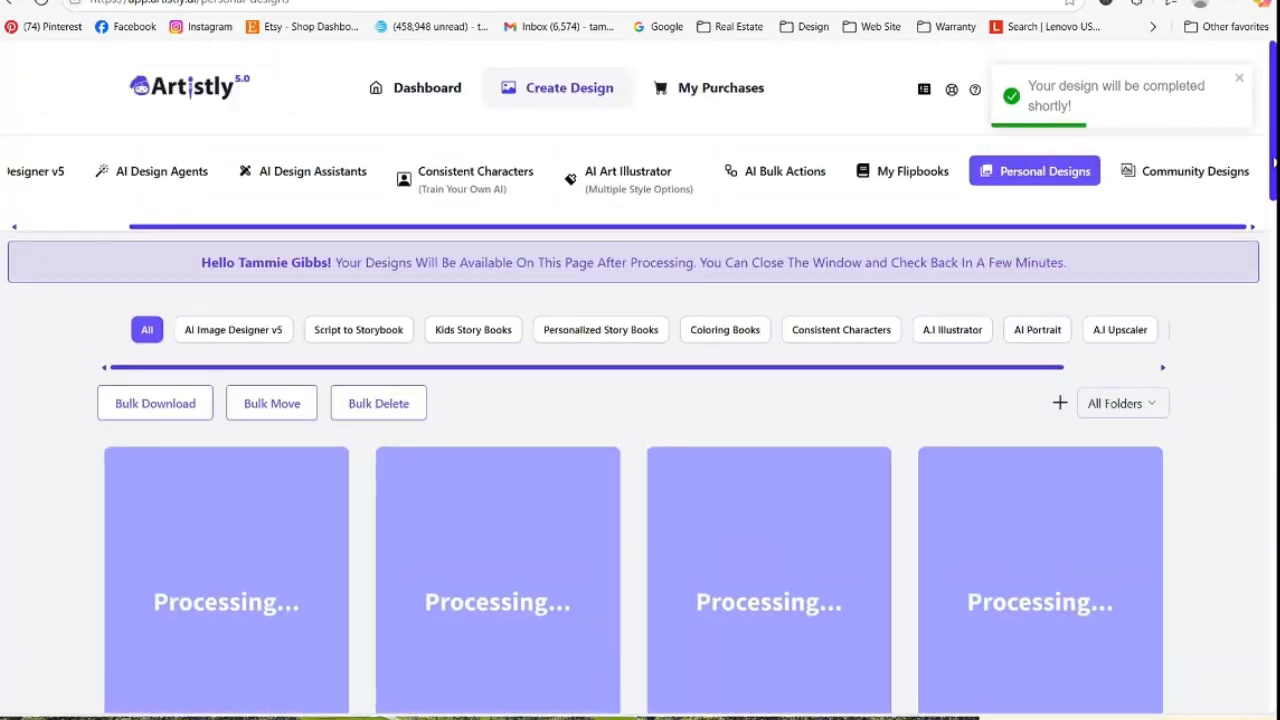
{"action": "left_click_drag", "start_coordinate": [1275, 161], "coordinate": [1275, 185]}
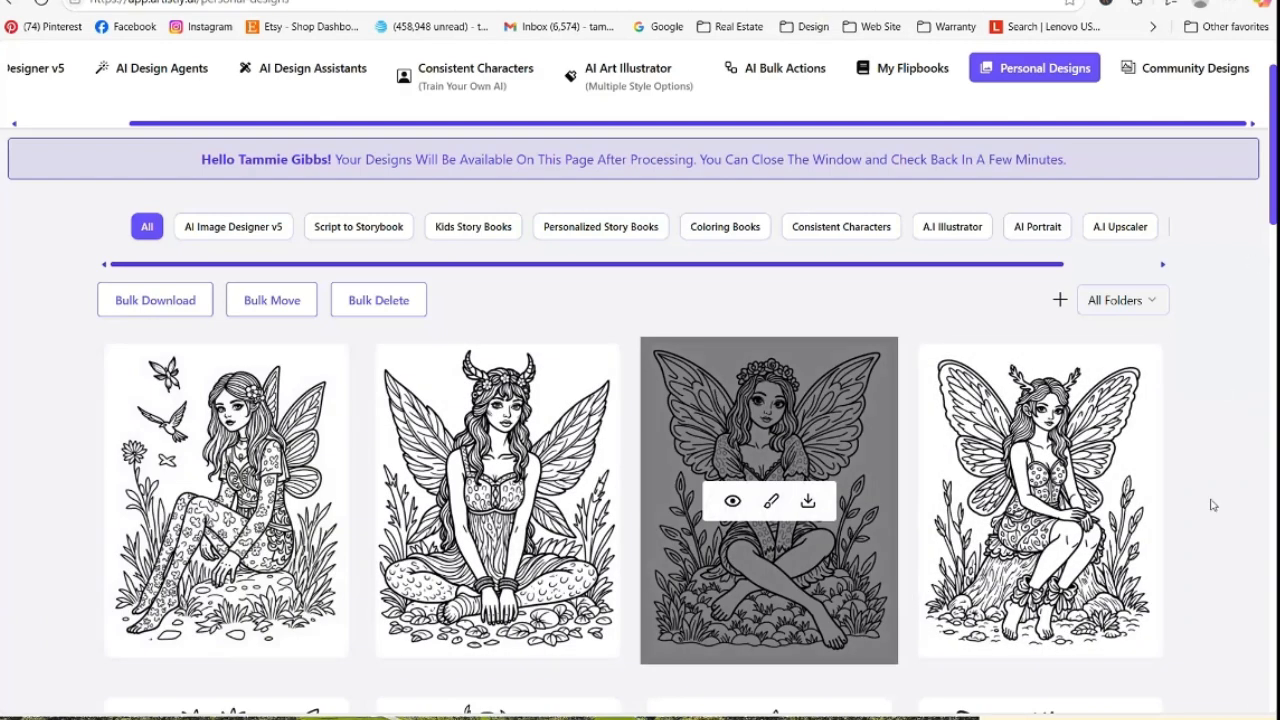
{"action": "left_click", "coordinate": [1134, 305]}
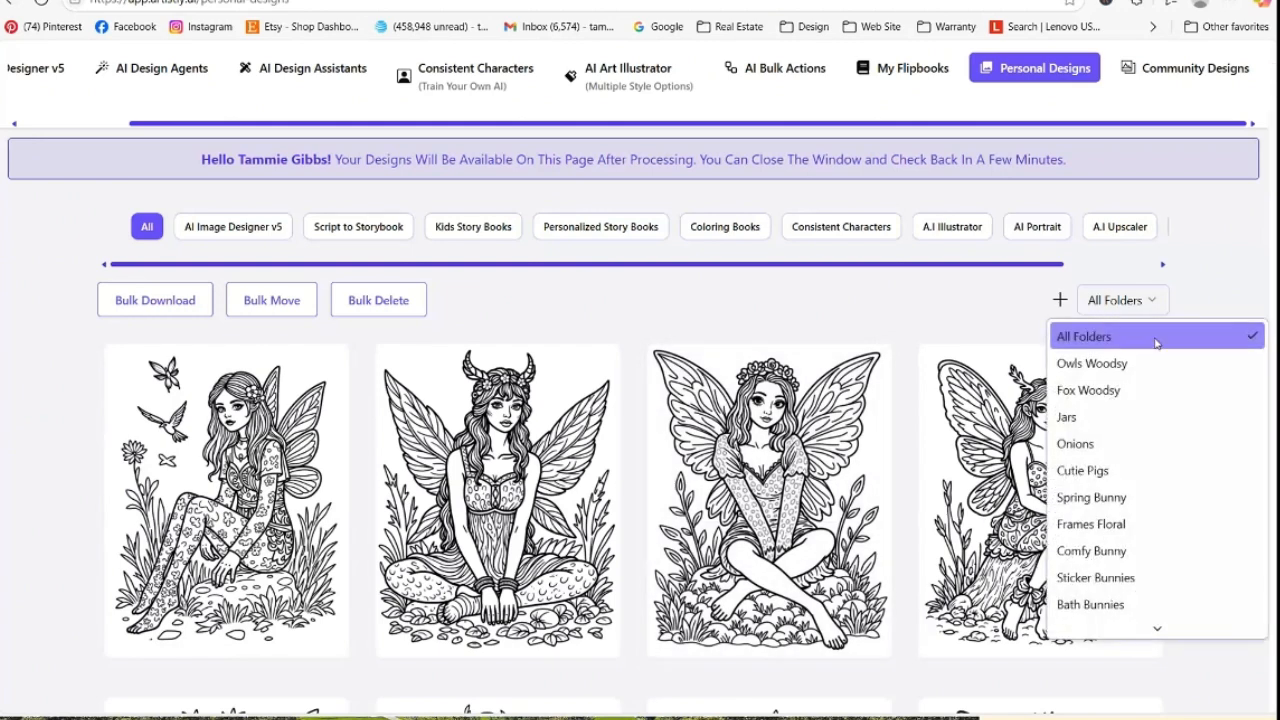
{"action": "mouse_move", "coordinate": [1118, 627]}
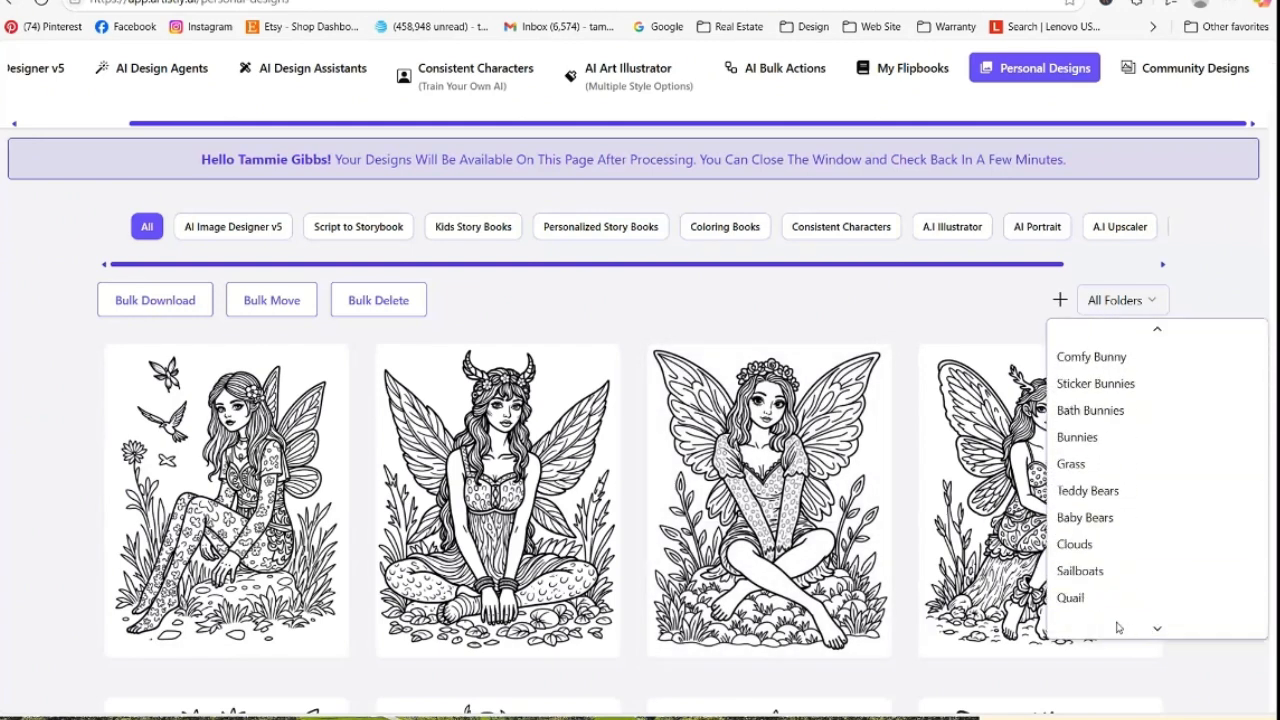
{"action": "left_click", "coordinate": [1209, 242]}
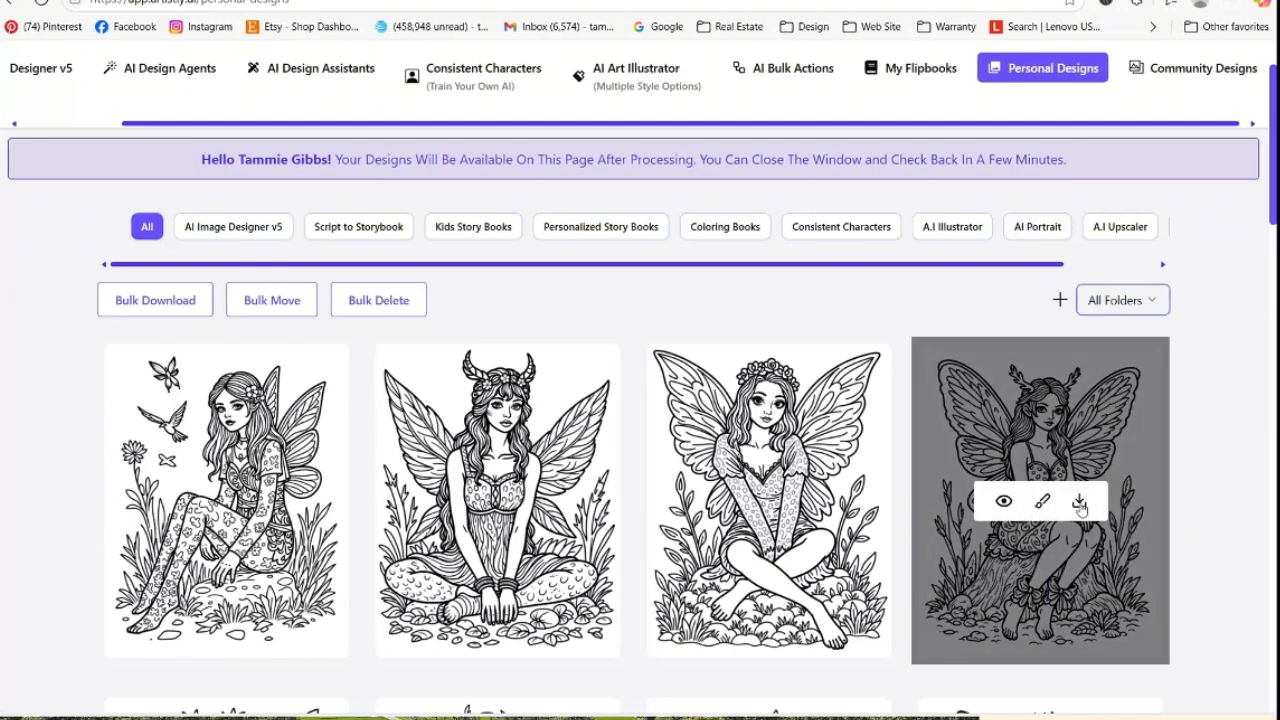
Filter the personal designs to the Golden Fairy folder and look over its fairy images
{"action": "left_click", "coordinate": [1141, 302]}
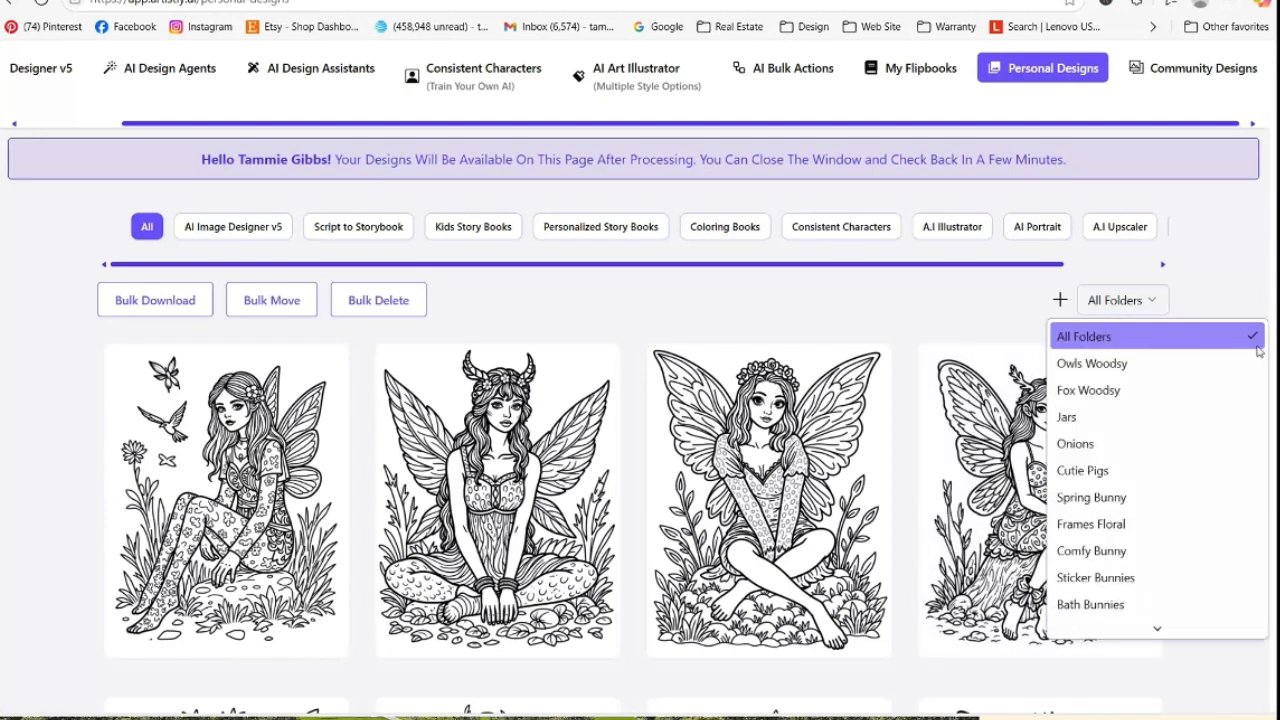
{"action": "scroll", "coordinate": [1220, 590], "scroll_direction": "down", "scroll_amount": 5}
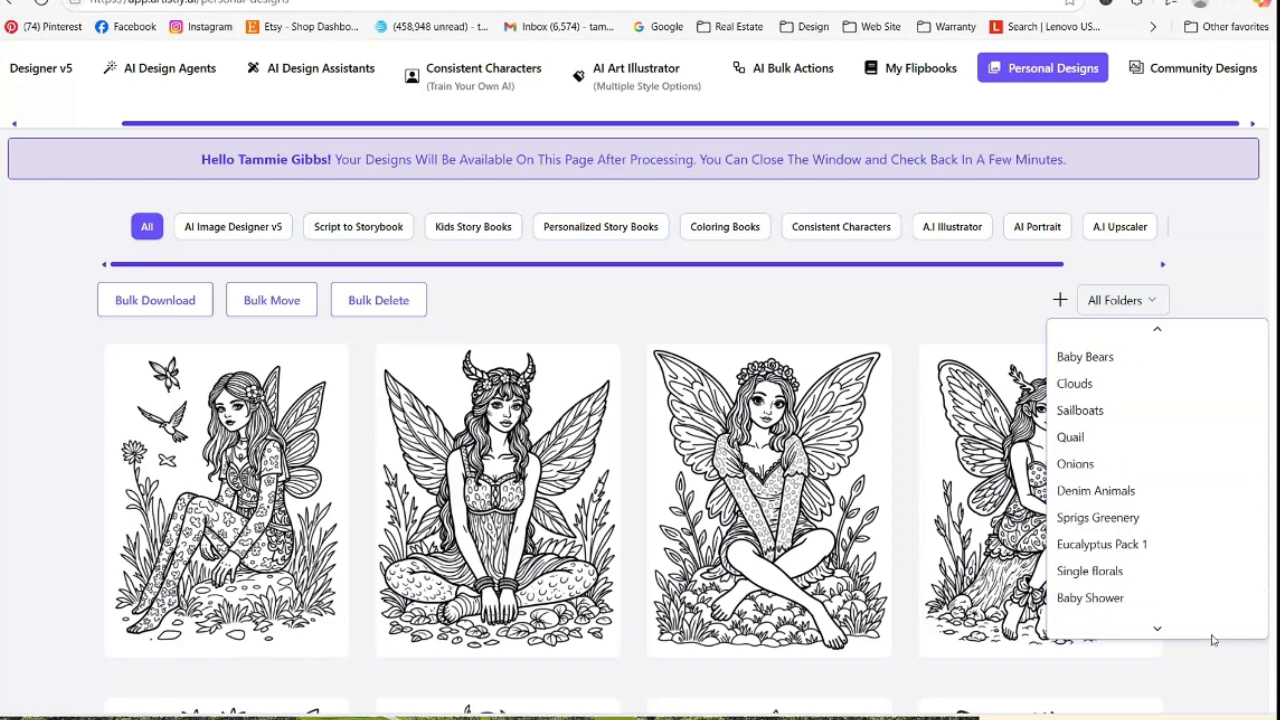
{"action": "scroll", "coordinate": [1212, 630], "scroll_direction": "down", "scroll_amount": 15}
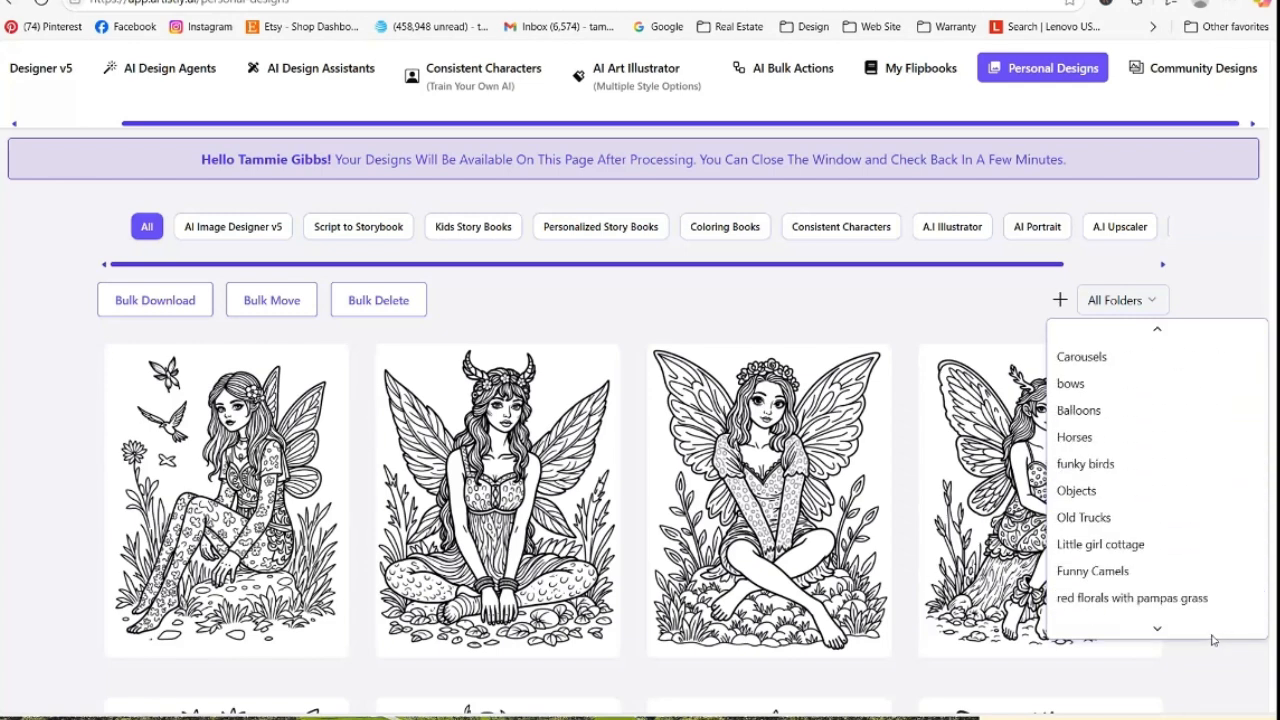
{"action": "scroll", "coordinate": [1212, 630], "scroll_direction": "down", "scroll_amount": 15}
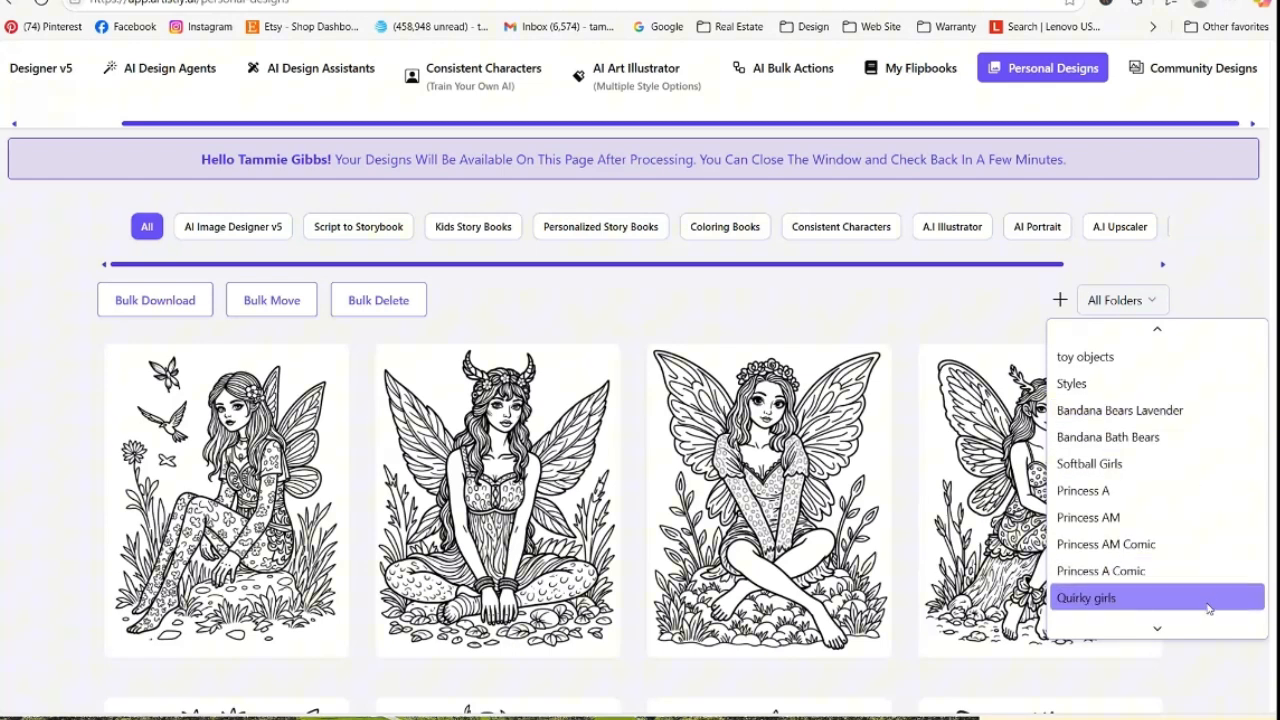
{"action": "scroll", "coordinate": [1210, 608], "scroll_direction": "down", "scroll_amount": 15}
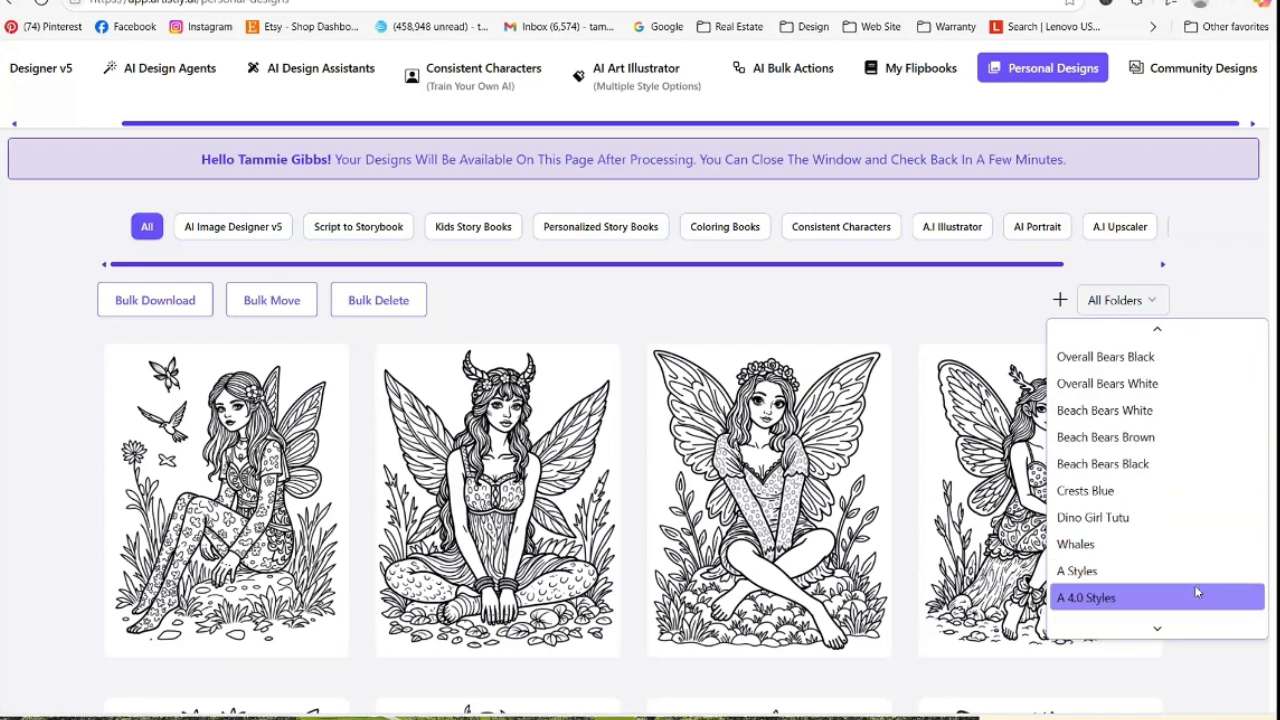
{"action": "scroll", "coordinate": [1175, 491], "scroll_direction": "down", "scroll_amount": 10}
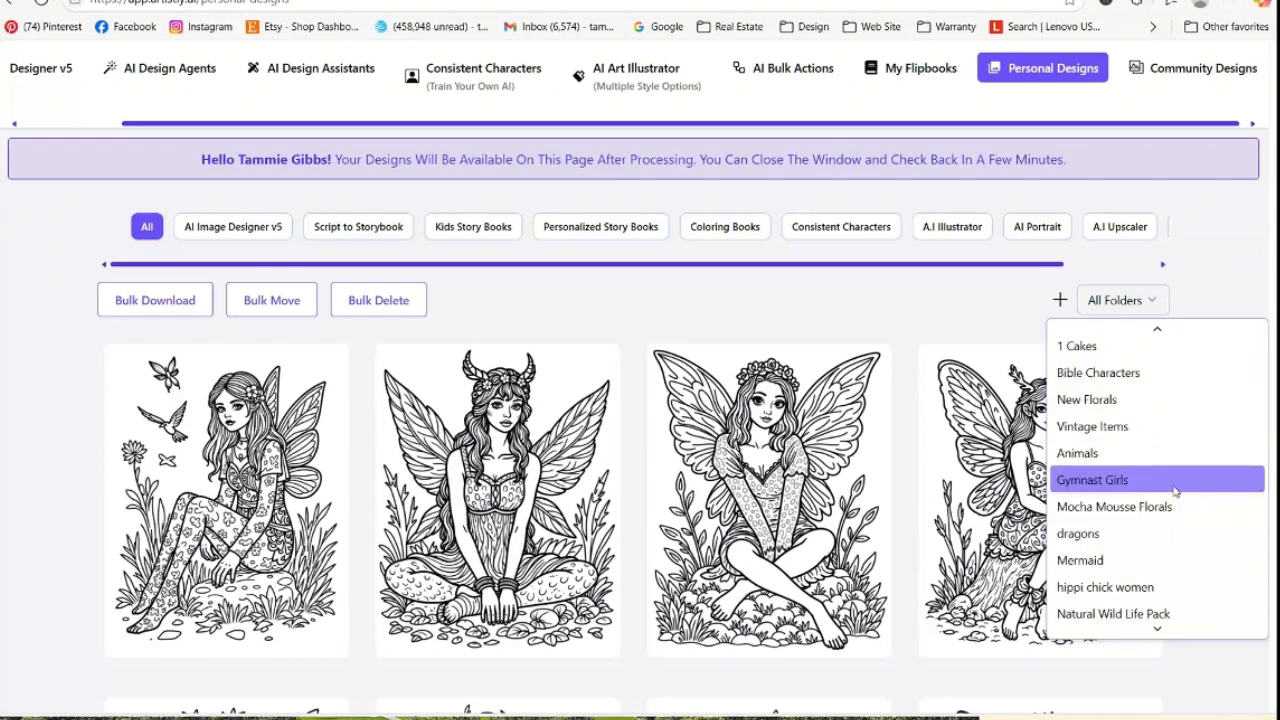
{"action": "left_click", "coordinate": [1153, 481]}
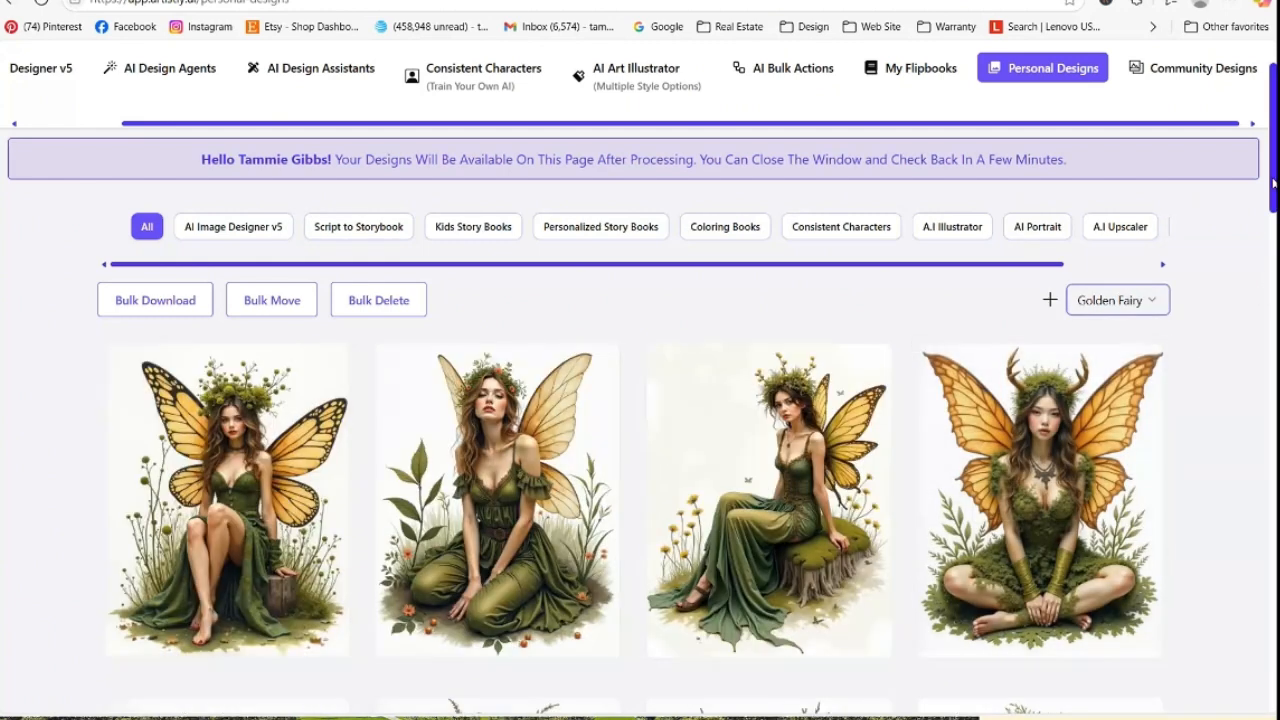
{"action": "scroll", "coordinate": [640, 400], "scroll_direction": "down", "scroll_amount": 3}
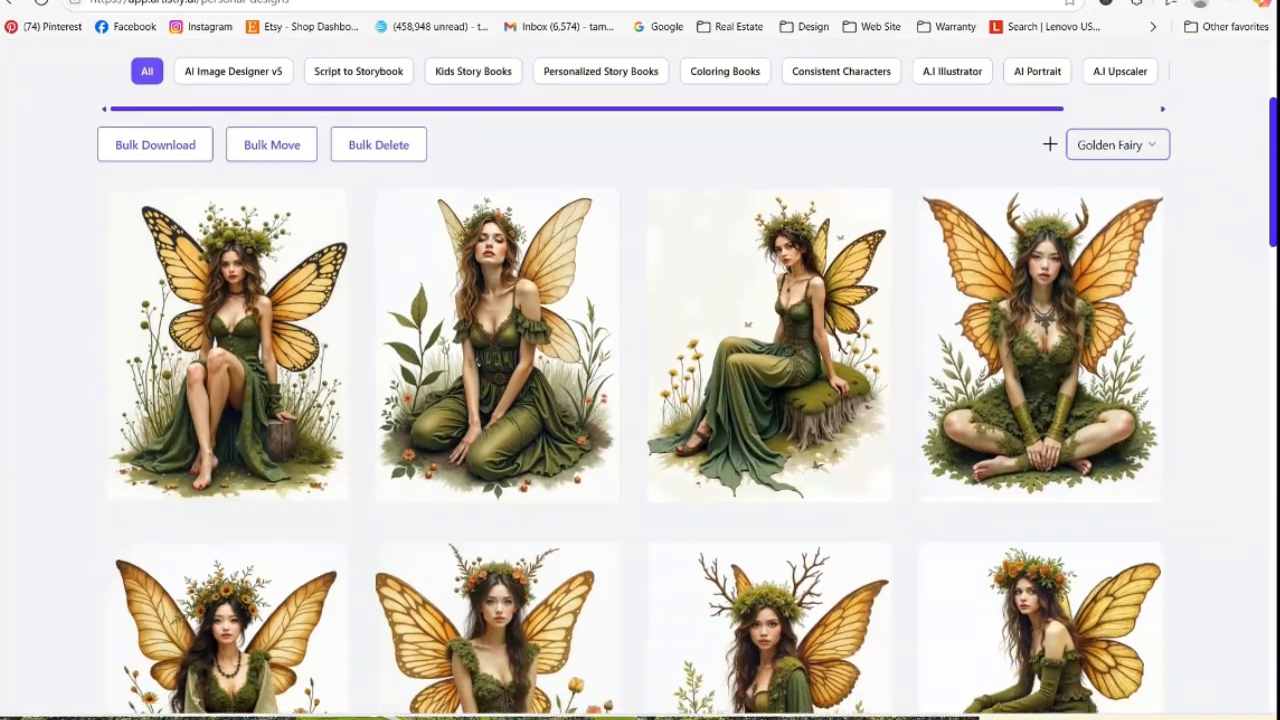
Browse the Golden Fairy folder and download the image of the flower-crowned fairy in a long green dress seated on a tree stump
{"action": "scroll", "coordinate": [640, 400], "scroll_direction": "down", "scroll_amount": 10}
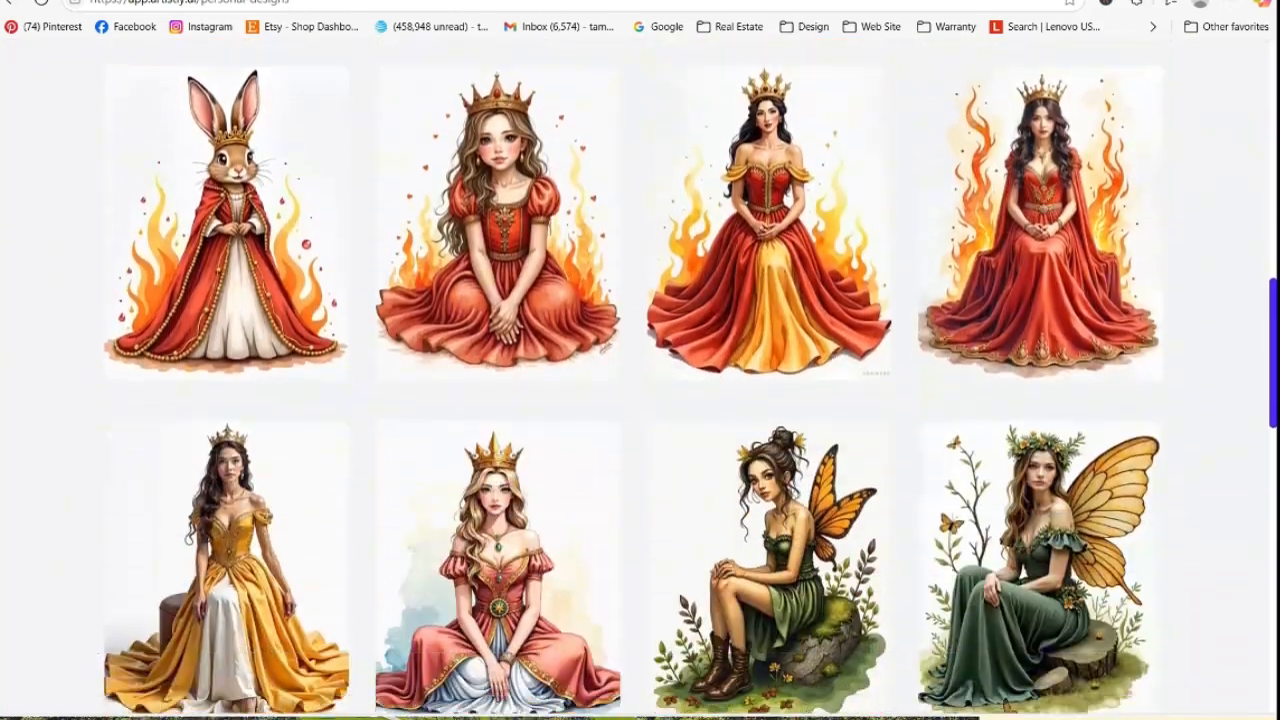
{"action": "scroll", "coordinate": [640, 400], "scroll_direction": "down", "scroll_amount": 2}
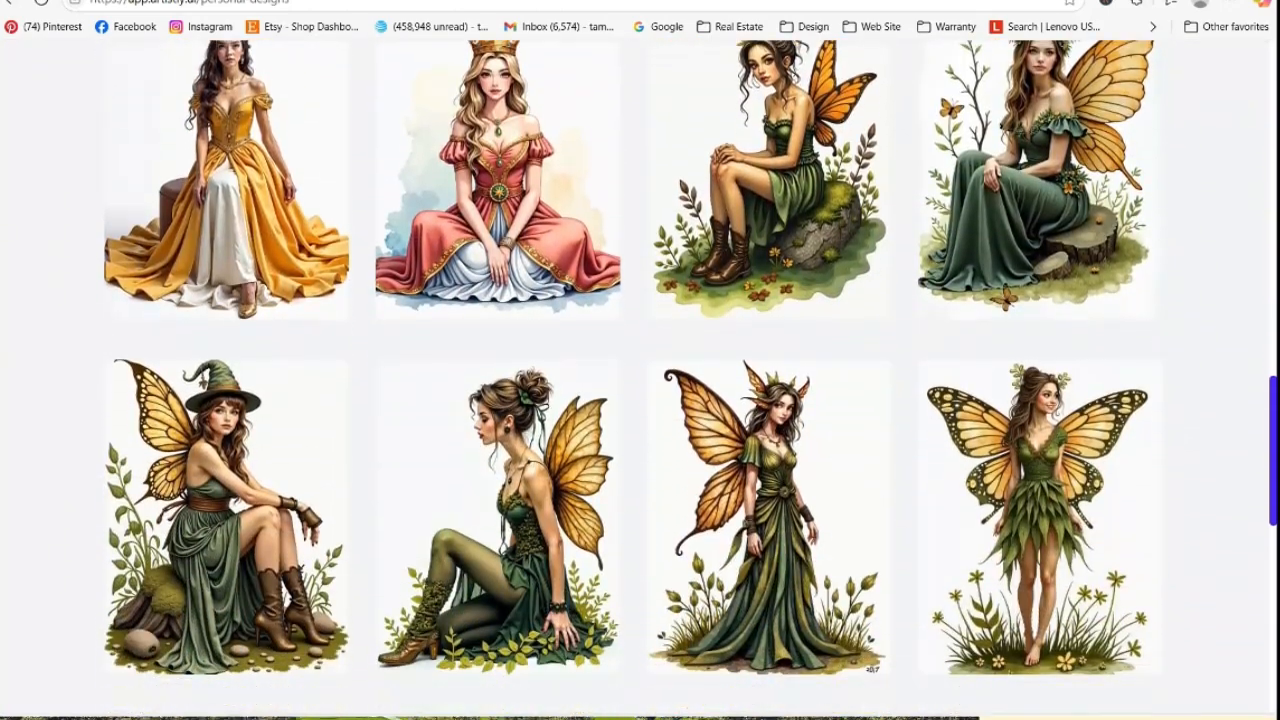
{"action": "scroll", "coordinate": [1145, 430], "scroll_direction": "down", "scroll_amount": 1}
{"action": "scroll", "coordinate": [1145, 430], "scroll_direction": "up", "scroll_amount": 1}
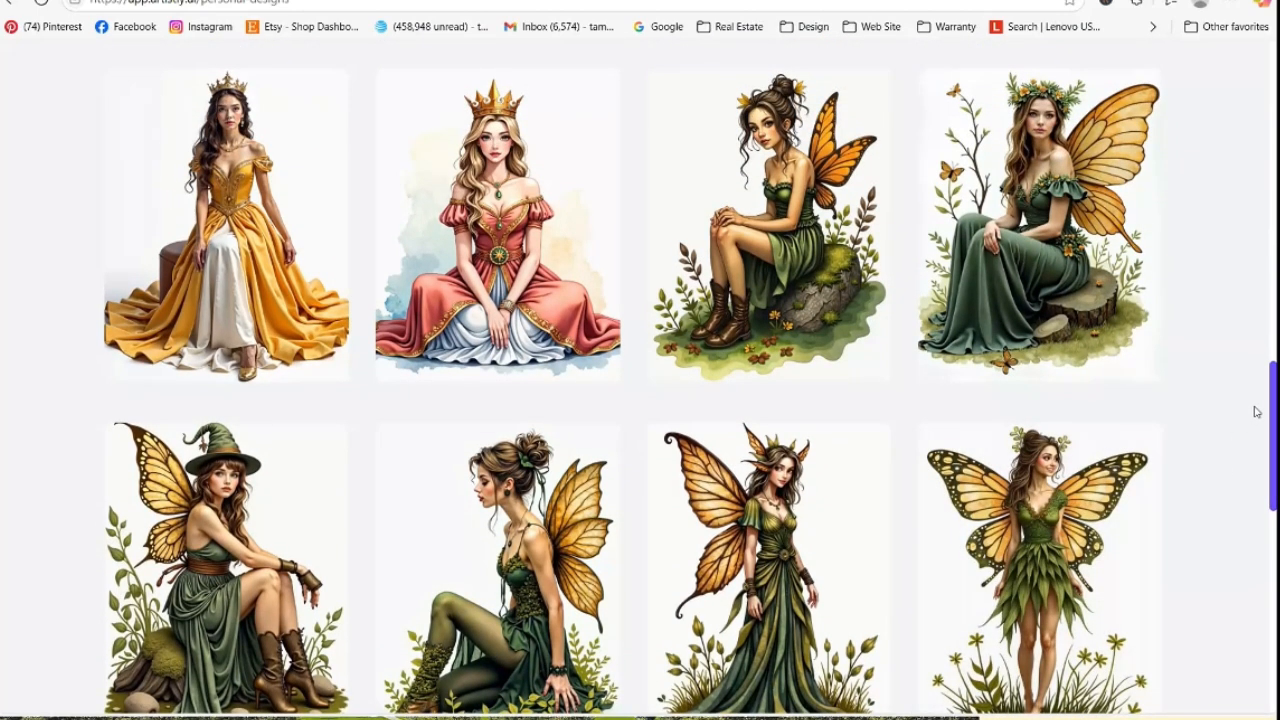
{"action": "left_click_drag", "start_coordinate": [1273, 413], "coordinate": [1247, 405]}
{"action": "mouse_move", "coordinate": [1046, 344]}
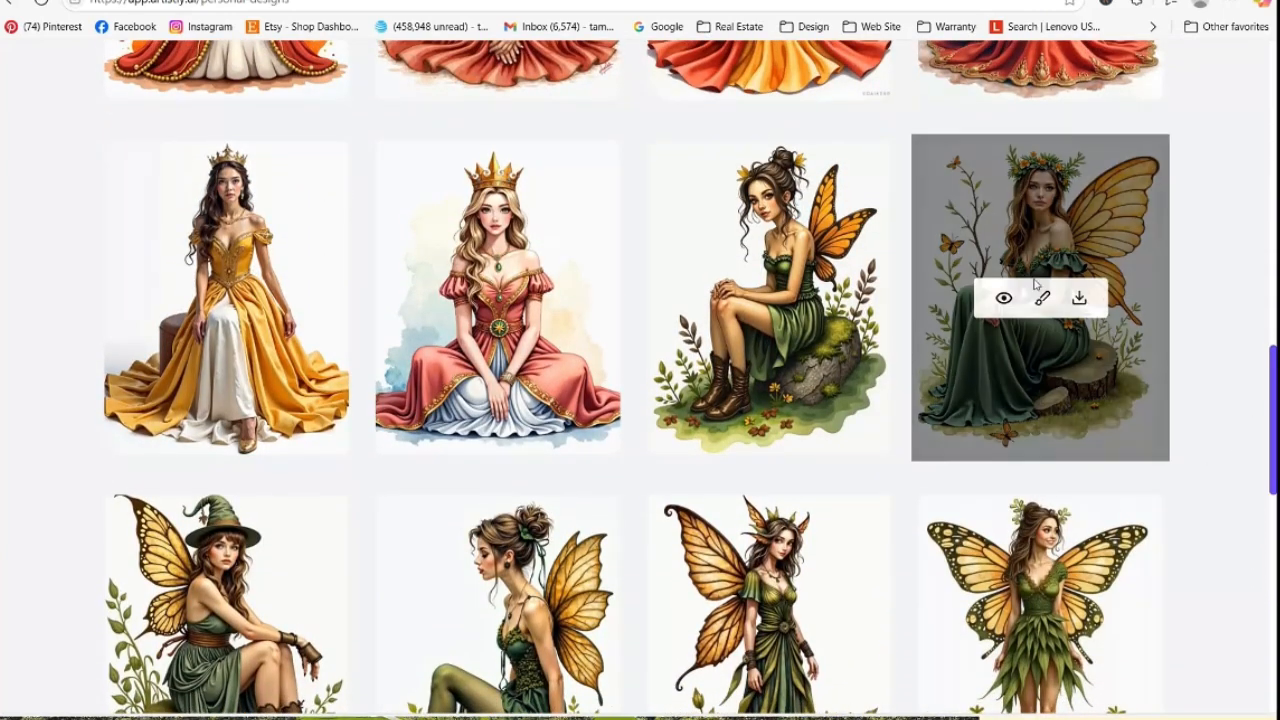
{"action": "left_click", "coordinate": [1081, 298]}
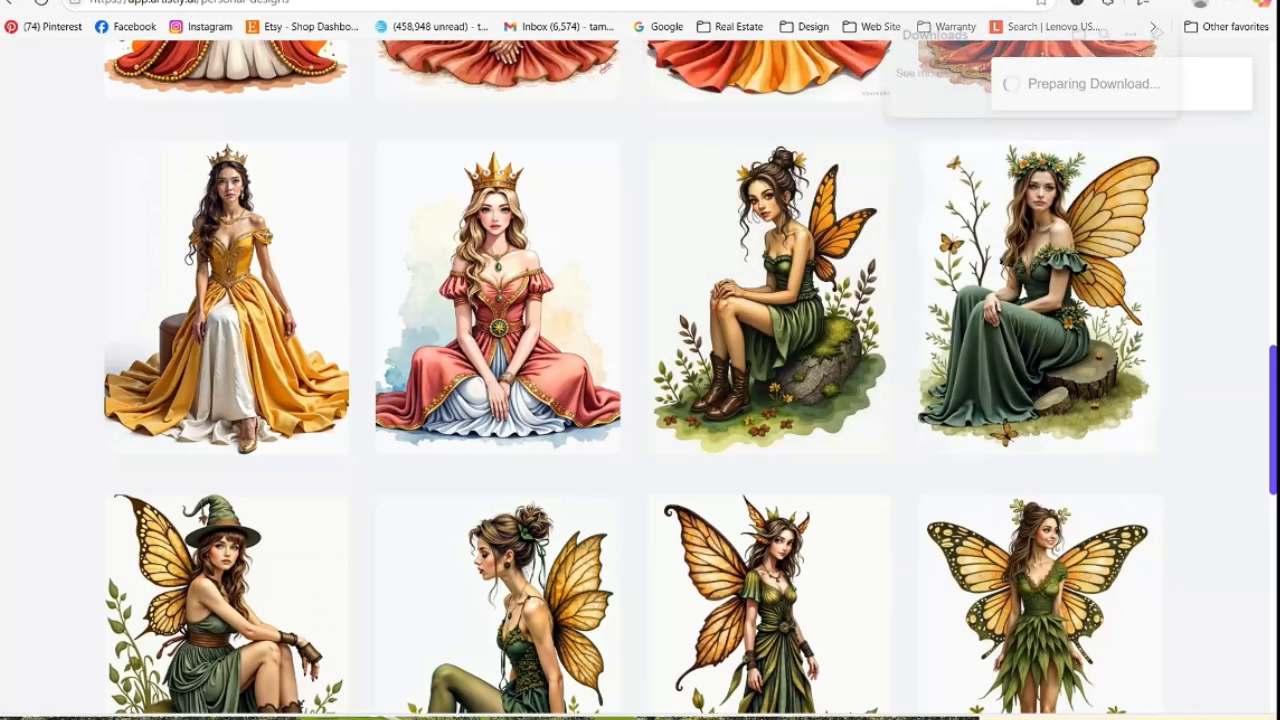
Switch to the Forest Fairies Coloring Book design in Canva and upload the downloaded fairy image
{"action": "key", "text": "ctrl+Tab"}
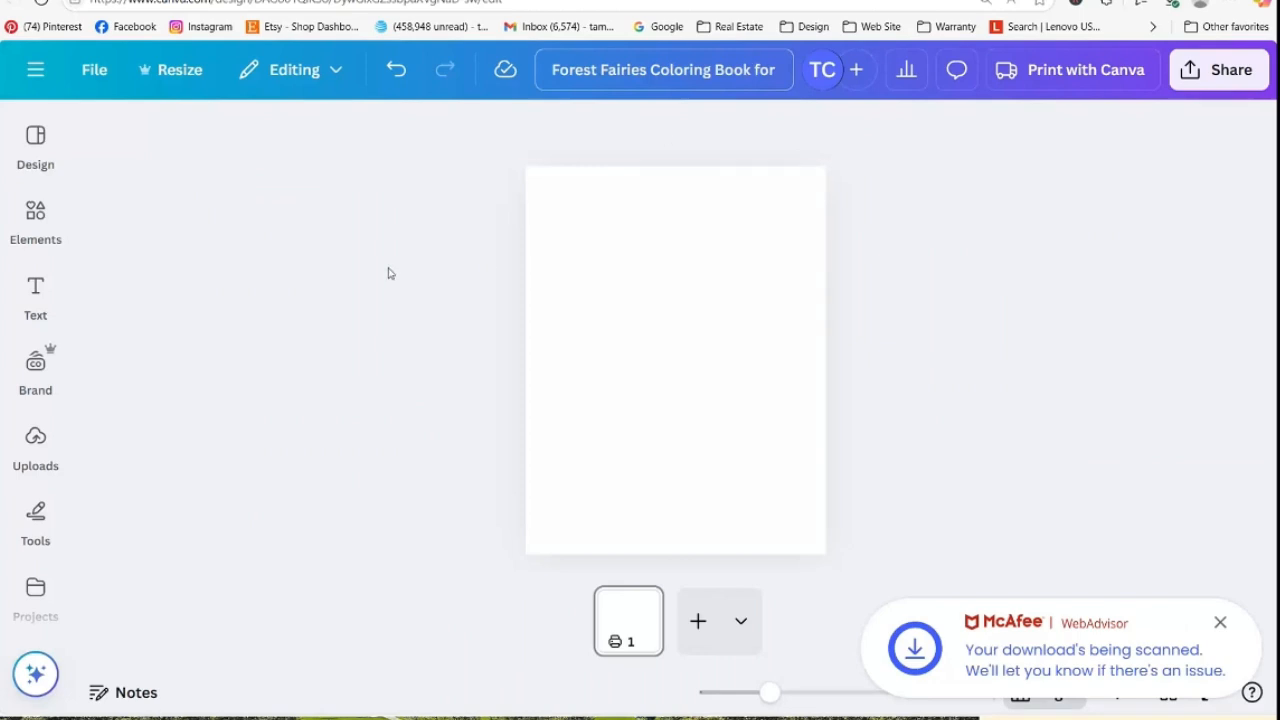
{"action": "left_click", "coordinate": [57, 305]}
{"action": "left_click", "coordinate": [36, 440]}
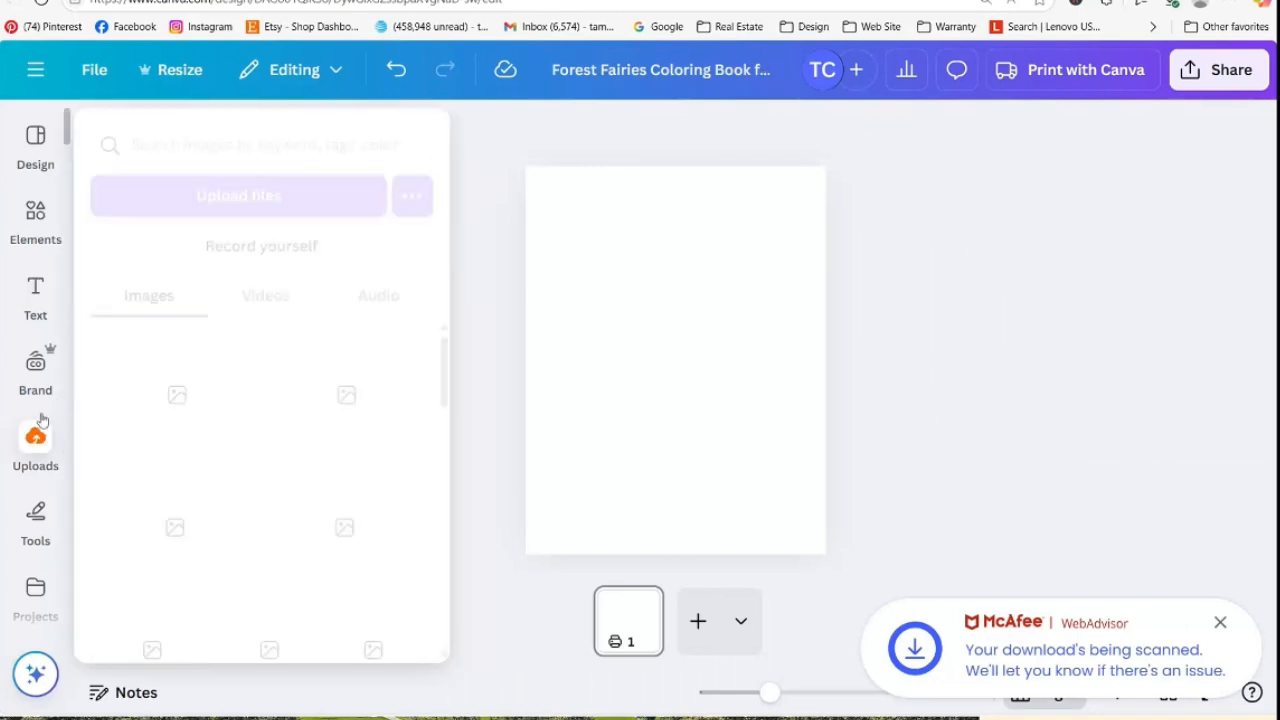
{"action": "left_click", "coordinate": [35, 215]}
{"action": "left_click", "coordinate": [35, 140]}
{"action": "left_click", "coordinate": [35, 215]}
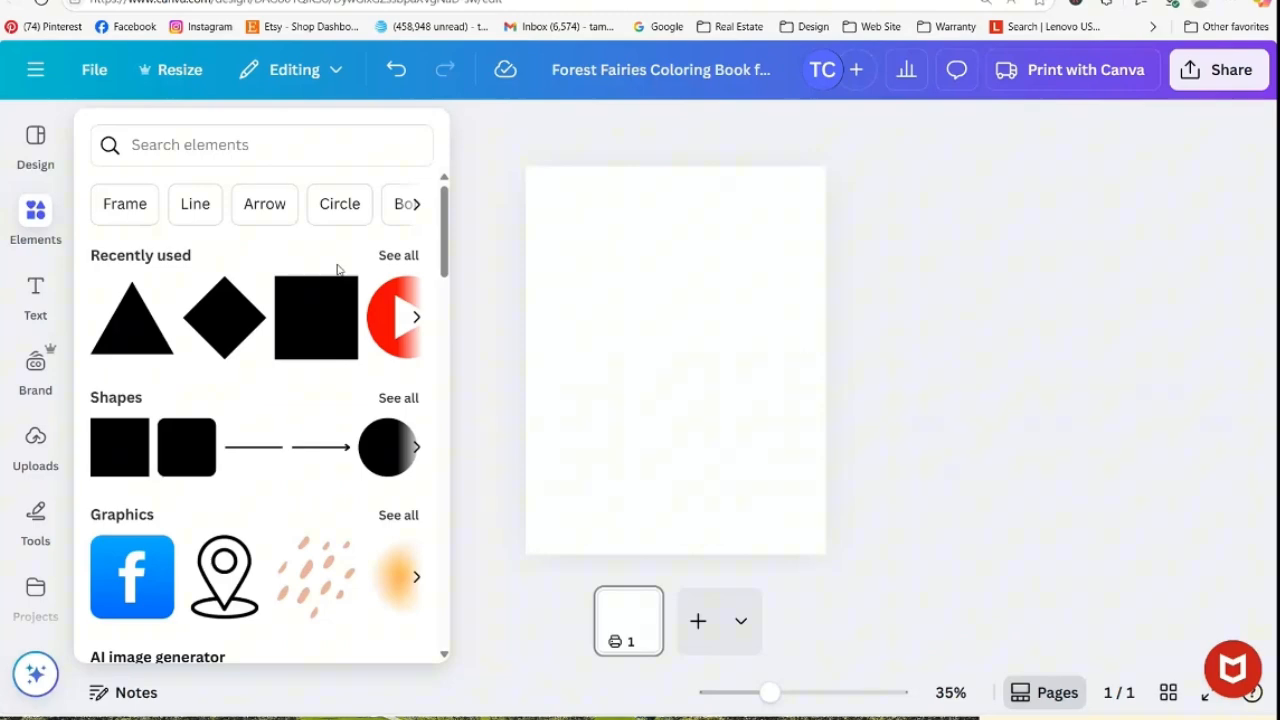
{"action": "left_click", "coordinate": [35, 292]}
{"action": "left_click", "coordinate": [35, 445]}
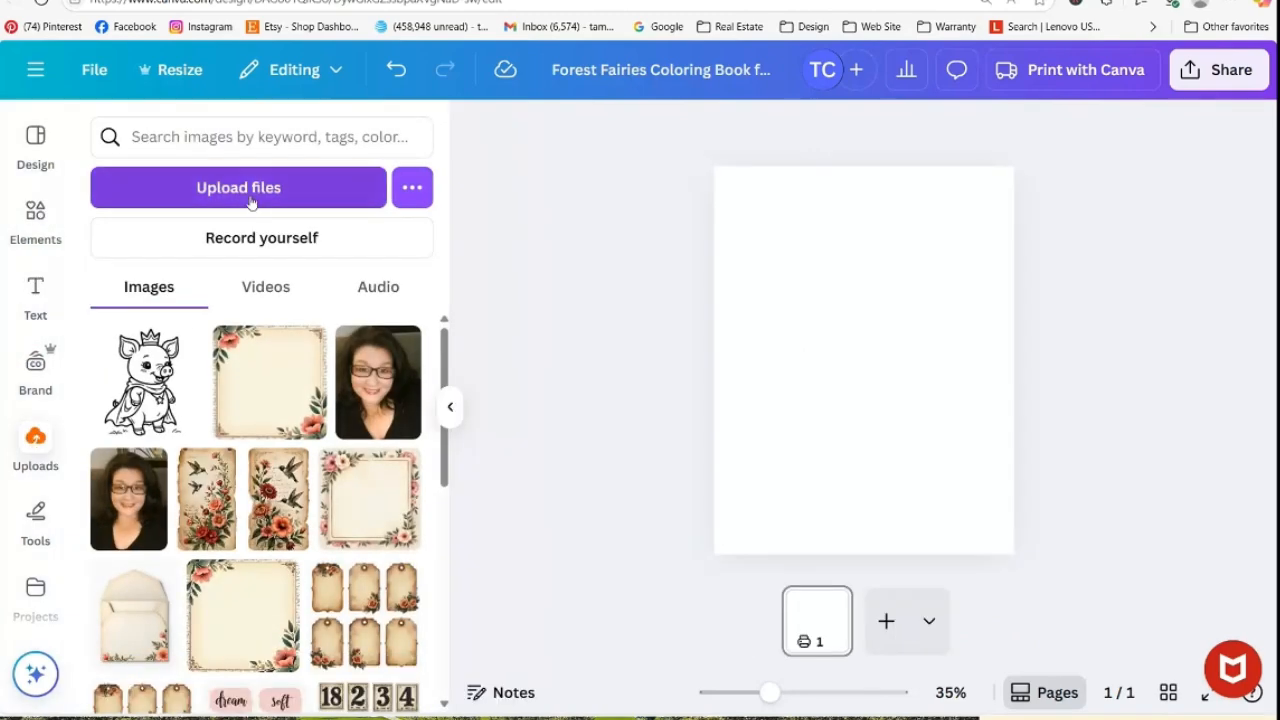
{"action": "left_click", "coordinate": [250, 193]}
{"action": "left_click", "coordinate": [288, 169]}
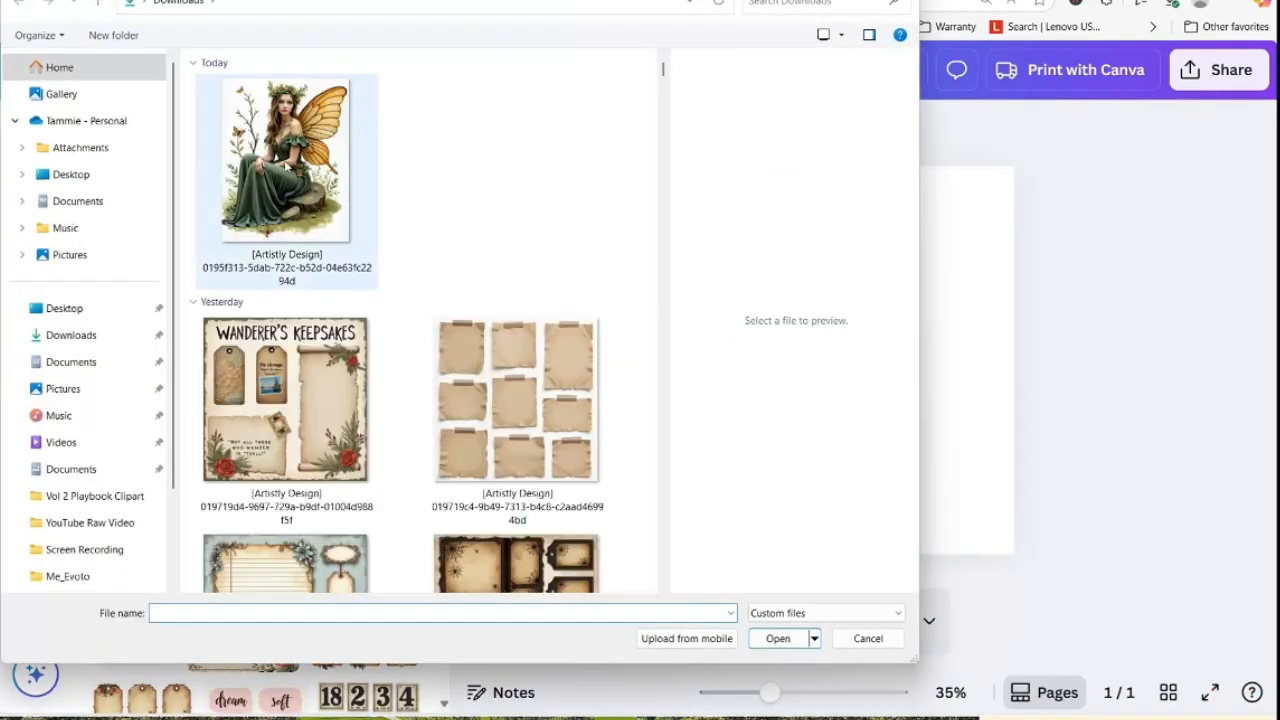
{"action": "left_click", "coordinate": [778, 640]}
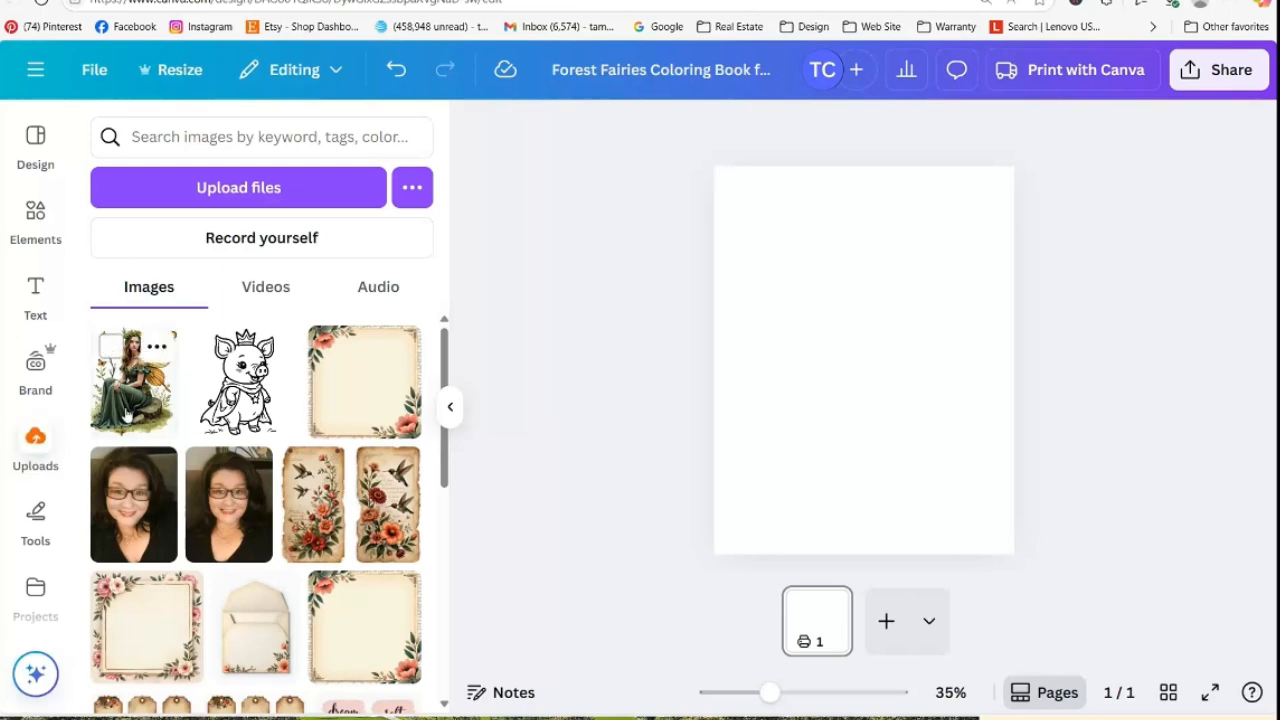
Place the uploaded fairy image on the blank cover page so that it fills the page
{"action": "left_click_drag", "start_coordinate": [133, 380], "coordinate": [740, 322]}
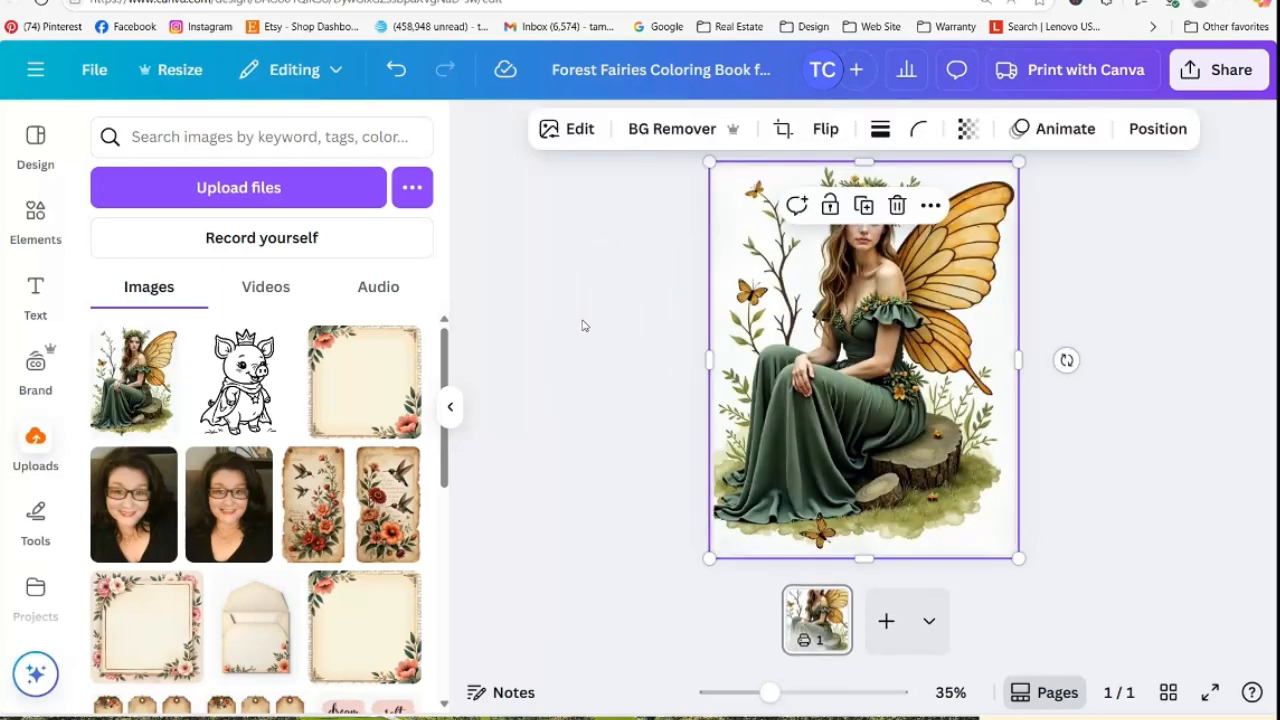
{"action": "left_click", "coordinate": [531, 305]}
{"action": "left_click", "coordinate": [857, 304]}
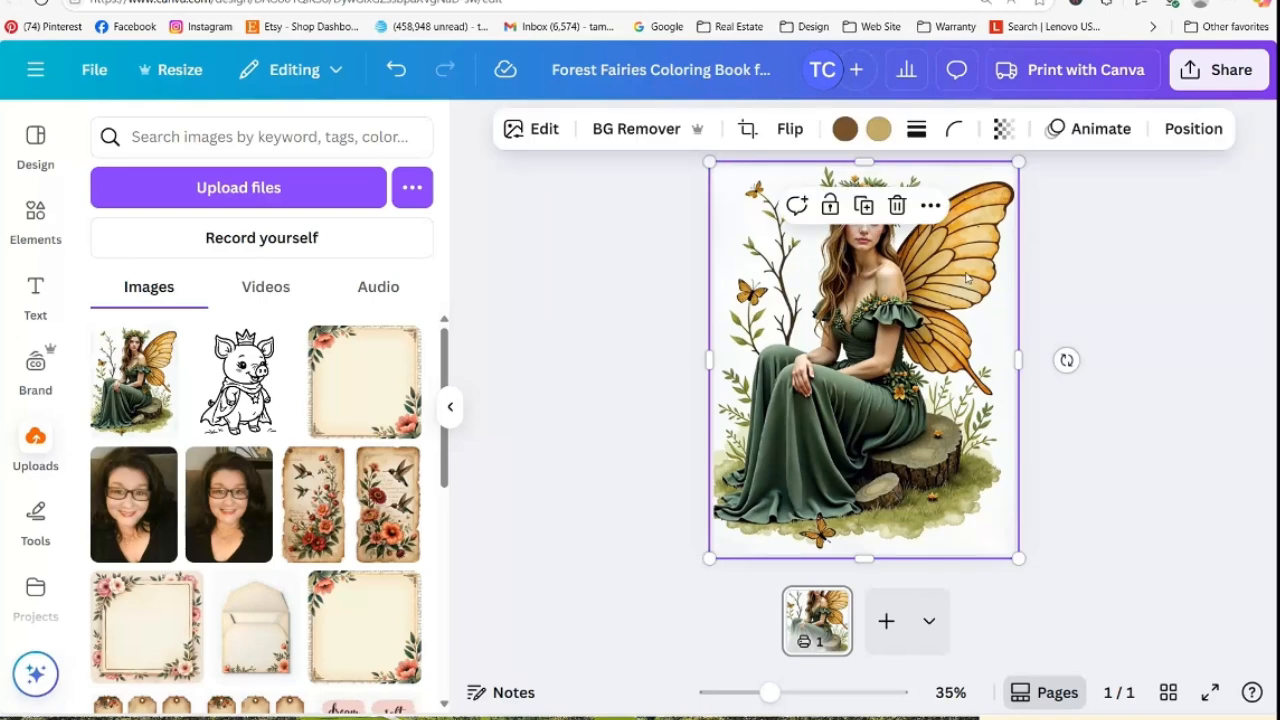
Shrink the fairy image and center it on the page, leaving a white margin on all sides
{"action": "left_click_drag", "start_coordinate": [709, 161], "coordinate": [743, 207]}
{"action": "mouse_move", "coordinate": [866, 293]}
{"action": "left_mouse_down"}
{"action": "mouse_move", "coordinate": [837, 288]}
{"action": "mouse_move", "coordinate": [860, 288]}
{"action": "mouse_move", "coordinate": [849, 295]}
{"action": "left_mouse_up"}
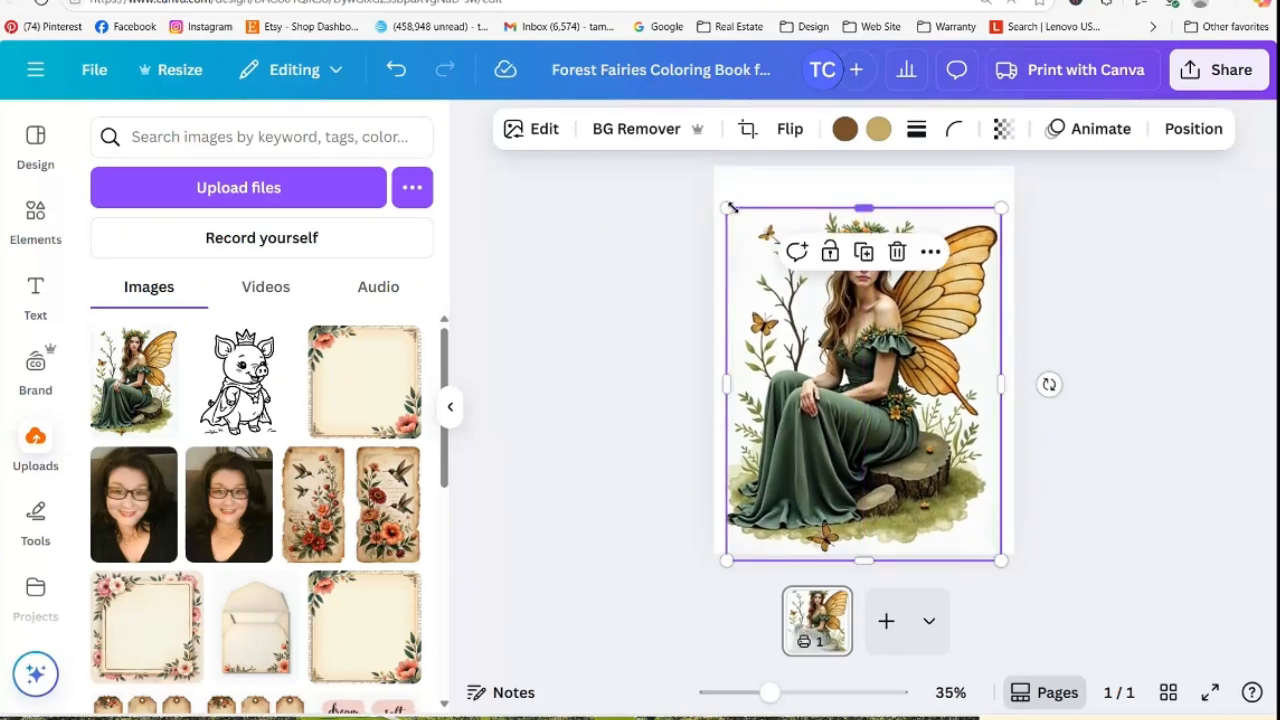
{"action": "left_click_drag", "start_coordinate": [727, 207], "coordinate": [749, 237]}
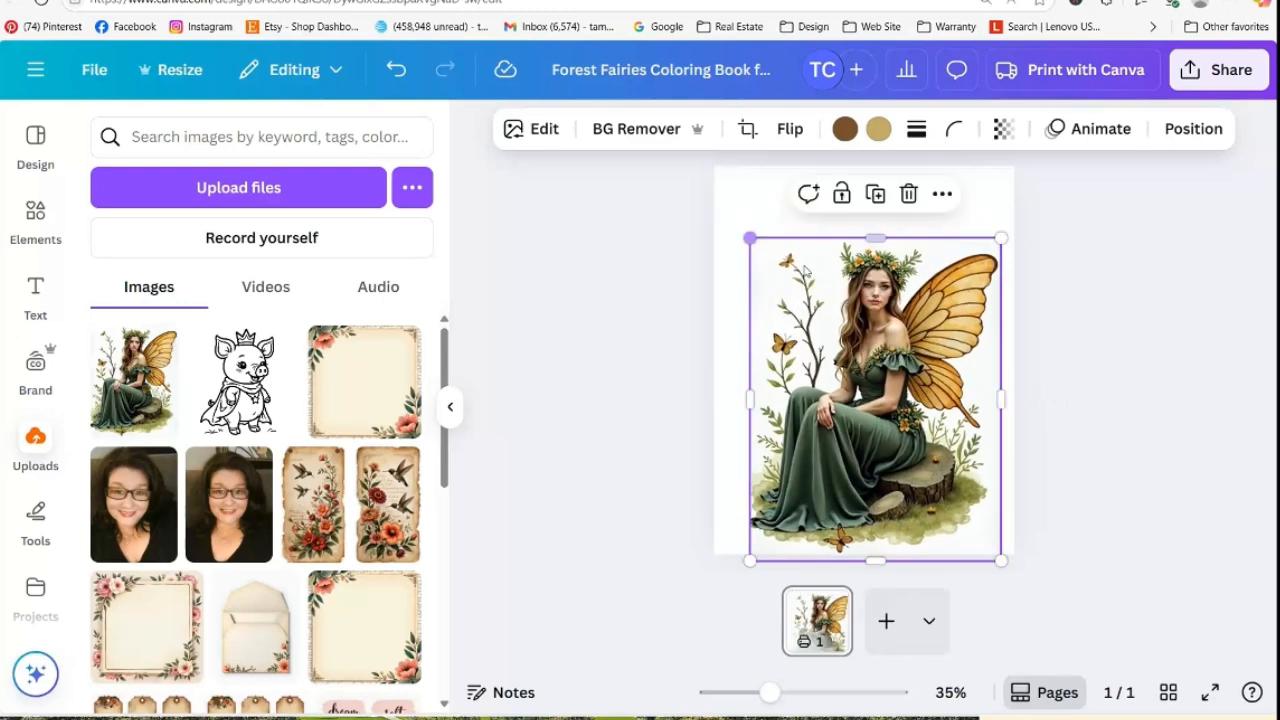
{"action": "left_click_drag", "start_coordinate": [897, 345], "coordinate": [887, 312]}
{"action": "left_click", "coordinate": [1156, 325]}
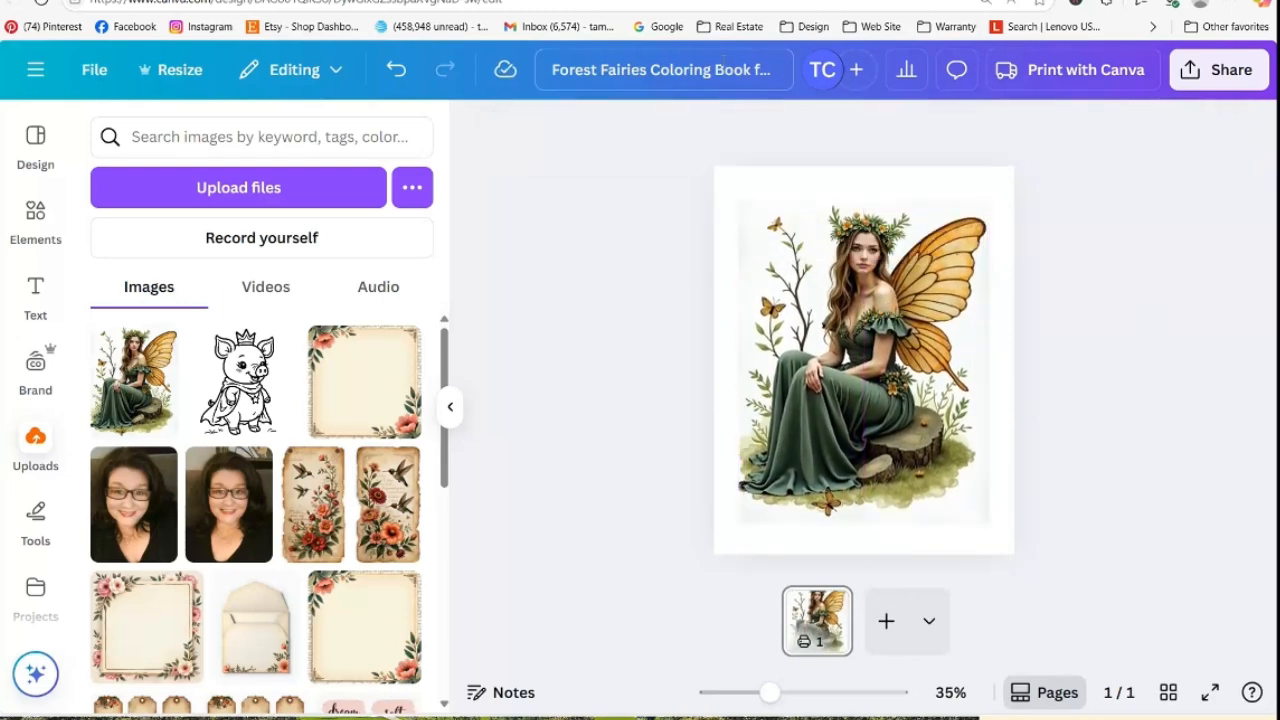
Read the design's full title through to its end
{"action": "left_click", "coordinate": [714, 69]}
{"action": "left_click", "coordinate": [659, 65]}
{"action": "key", "text": "Right"}
{"action": "key", "text": "Right"}
{"action": "key", "text": "Right"}
{"action": "key", "text": "Right"}
{"action": "key", "text": "Right"}
{"action": "key", "text": "Right"}
{"action": "key", "text": "Right"}
{"action": "key", "text": "Right"}
{"action": "key", "text": "Right"}
{"action": "key", "text": "Right"}
{"action": "key", "text": "Right"}
{"action": "key", "text": "Right"}
{"action": "key", "text": "Right"}
{"action": "key", "text": "Right"}
{"action": "key", "text": "Right"}
{"action": "key", "text": "Right"}
{"action": "key", "text": "Right"}
{"action": "key", "text": "Right"}
{"action": "key", "text": "Right"}
{"action": "key", "text": "Right"}
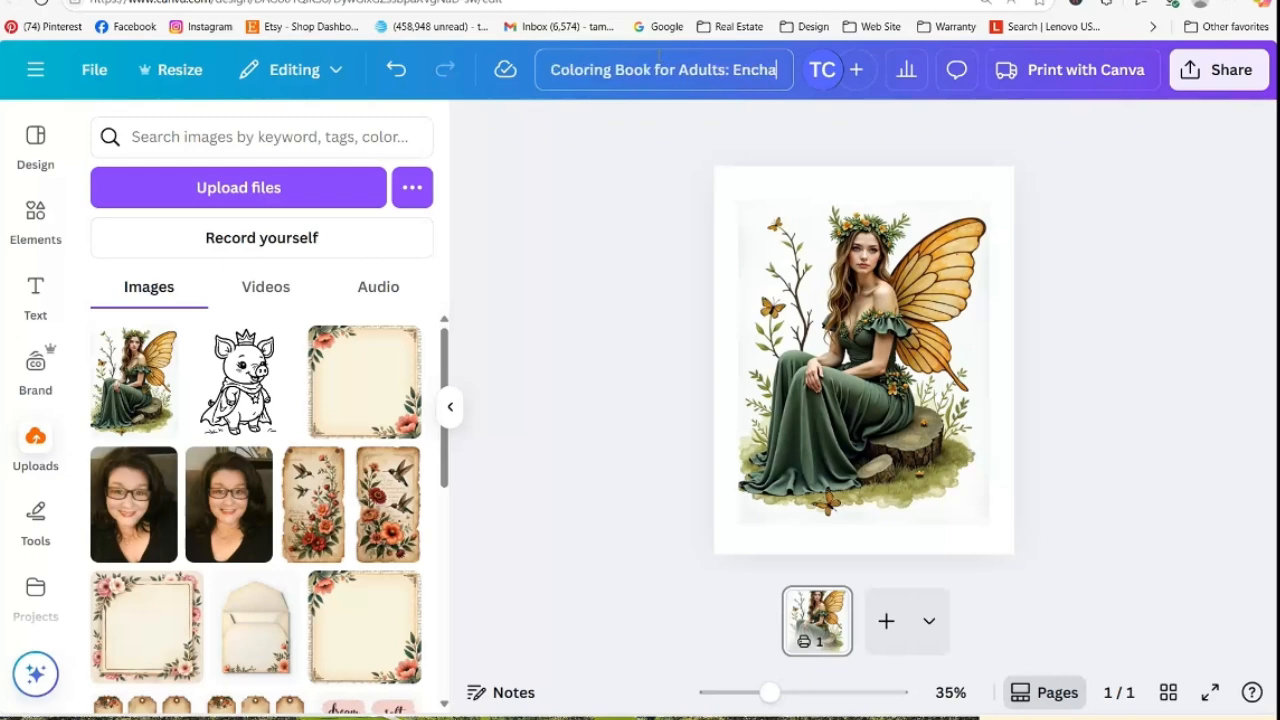
{"action": "key", "text": "Right"}
{"action": "key", "text": "Right"}
{"action": "key", "text": "Right"}
{"action": "key", "text": "Right"}
{"action": "key", "text": "Right"}
{"action": "key", "text": "Right"}
{"action": "key", "text": "Right"}
{"action": "key", "text": "Right"}
{"action": "key", "text": "Right"}
{"action": "key", "text": "Right"}
{"action": "key", "text": "Right"}
{"action": "key", "text": "Right"}
{"action": "key", "text": "Right"}
{"action": "key", "text": "Right"}
{"action": "key", "text": "Right"}
{"action": "key", "text": "Right"}
{"action": "key", "text": "Right"}
{"action": "key", "text": "Right"}
{"action": "key", "text": "Right"}
{"action": "key", "text": "Right"}
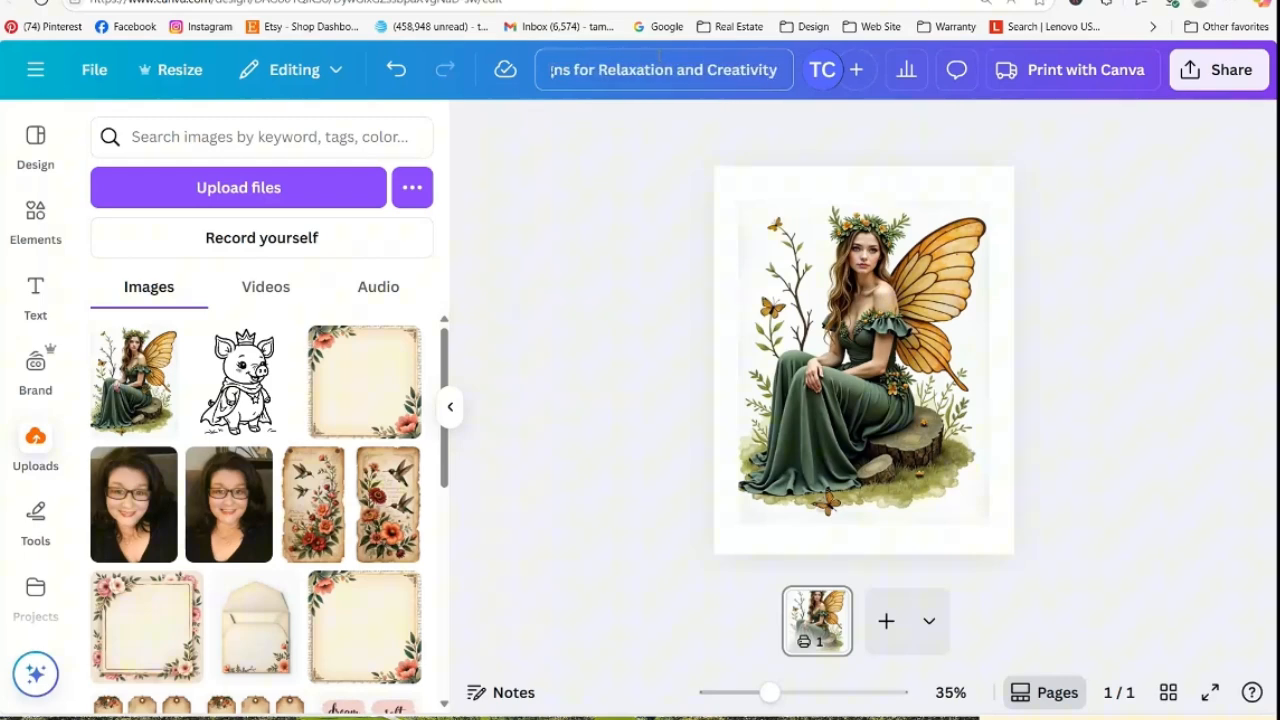
Select "Forest Fairies Coloring Book for Adults:" in the design title and copy it
{"action": "key", "text": "Left"}
{"action": "key", "text": "Left"}
{"action": "key", "text": "Left"}
{"action": "key", "text": "Left"}
{"action": "key", "text": "Left"}
{"action": "key", "text": "Left"}
{"action": "key", "text": "Left"}
{"action": "key", "text": "Left"}
{"action": "key", "text": "Left"}
{"action": "key", "text": "Left"}
{"action": "key", "text": "Left"}
{"action": "key", "text": "Left"}
{"action": "key", "text": "Left"}
{"action": "key", "text": "Left"}
{"action": "key", "text": "Left"}
{"action": "key", "text": "Left"}
{"action": "key", "text": "Left"}
{"action": "key", "text": "Left"}
{"action": "key", "text": "Left"}
{"action": "key", "text": "Left"}
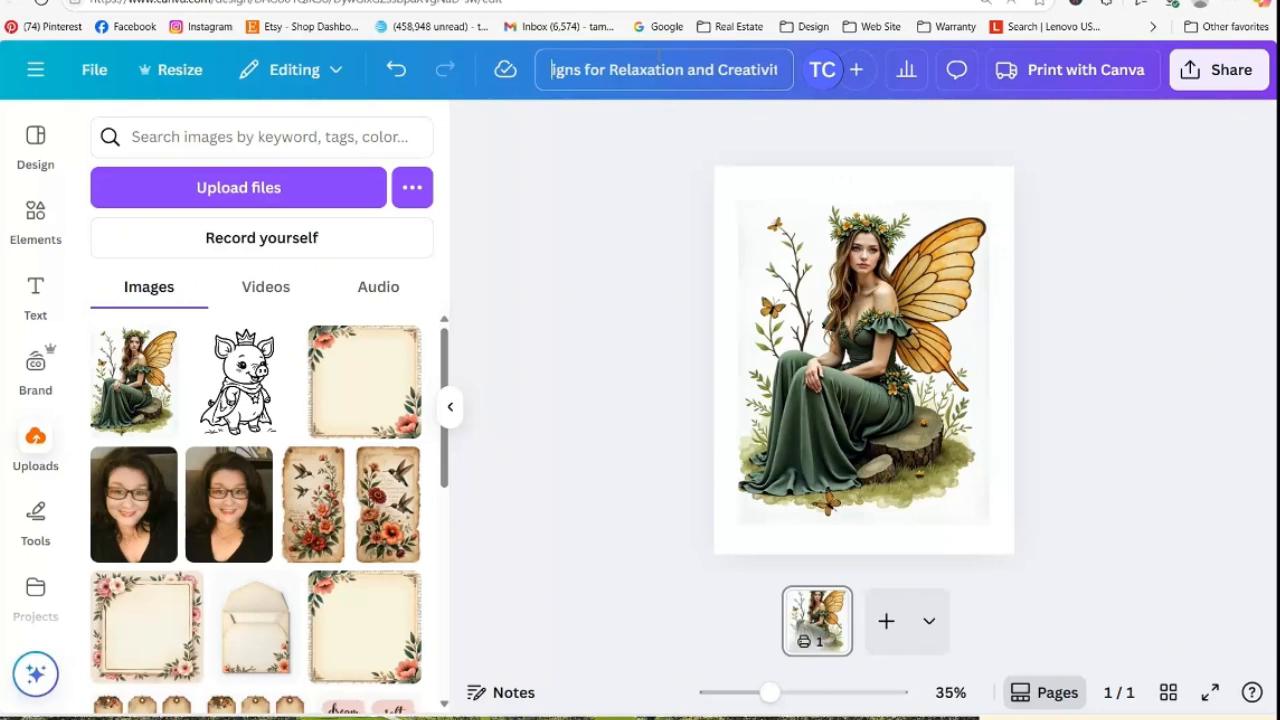
{"action": "key", "text": "Left"}
{"action": "key", "text": "Left"}
{"action": "key", "text": "Left"}
{"action": "key", "text": "Left"}
{"action": "key", "text": "Left"}
{"action": "key", "text": "Left"}
{"action": "key", "text": "Left"}
{"action": "key", "text": "Left"}
{"action": "key", "text": "Left"}
{"action": "key", "text": "Left"}
{"action": "key", "text": "Left"}
{"action": "key", "text": "Left"}
{"action": "key", "text": "Left"}
{"action": "key", "text": "Left"}
{"action": "key", "text": "Left"}
{"action": "key", "text": "Left"}
{"action": "key", "text": "Left"}
{"action": "key", "text": "Left"}
{"action": "key", "text": "Left"}
{"action": "key", "text": "Left"}
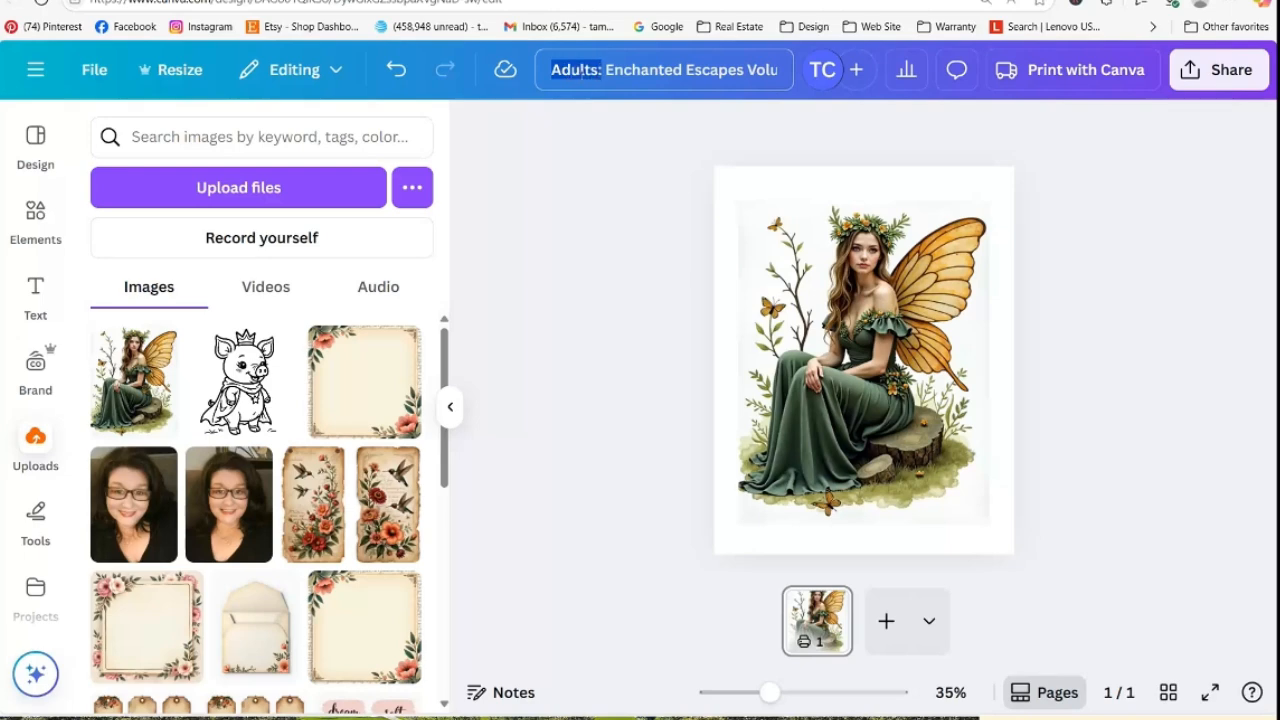
{"action": "right_click", "coordinate": [580, 70]}
{"action": "left_click", "coordinate": [657, 181]}
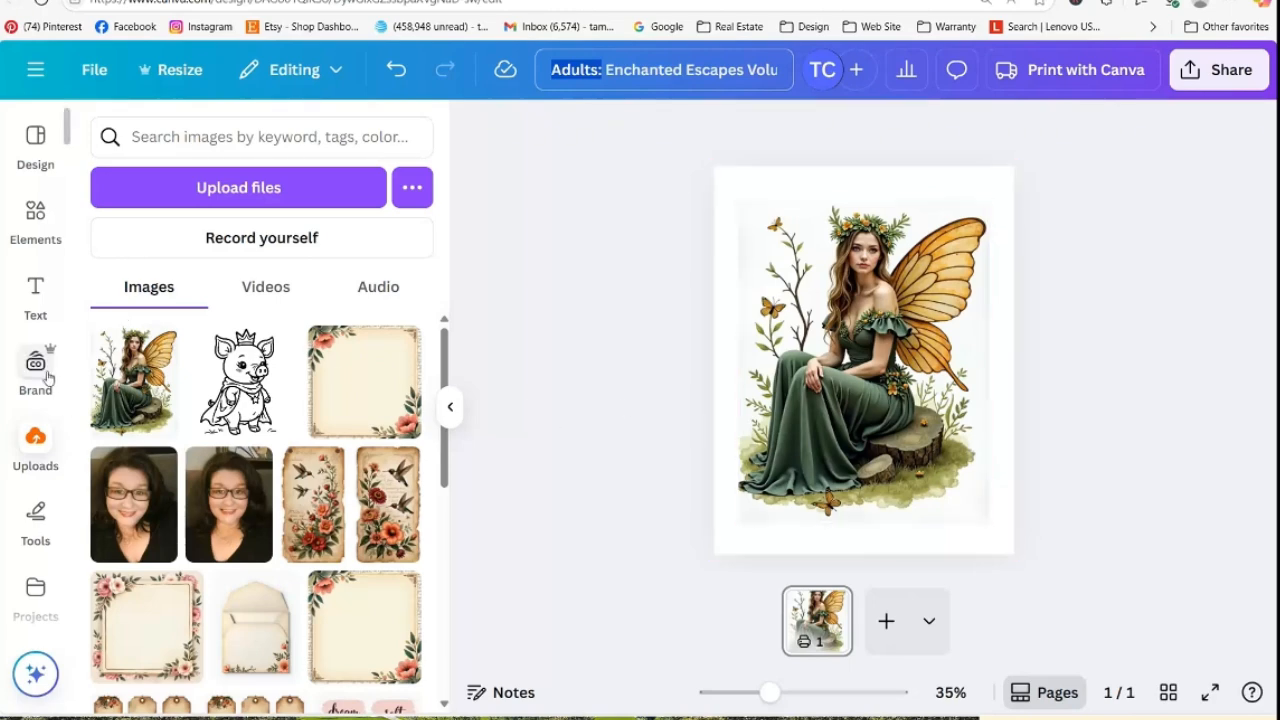
Paste the copied title onto the cover page as text and position it below the fairy image
{"action": "left_click", "coordinate": [35, 292]}
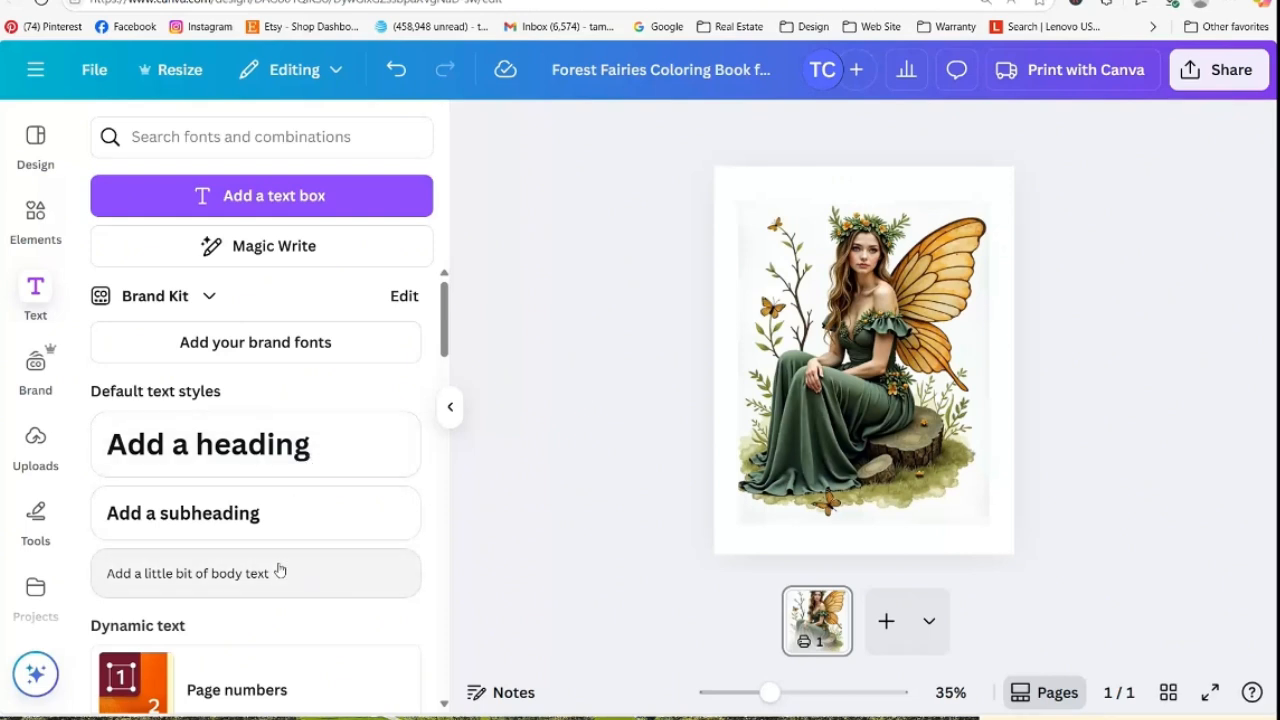
{"action": "left_click", "coordinate": [803, 183]}
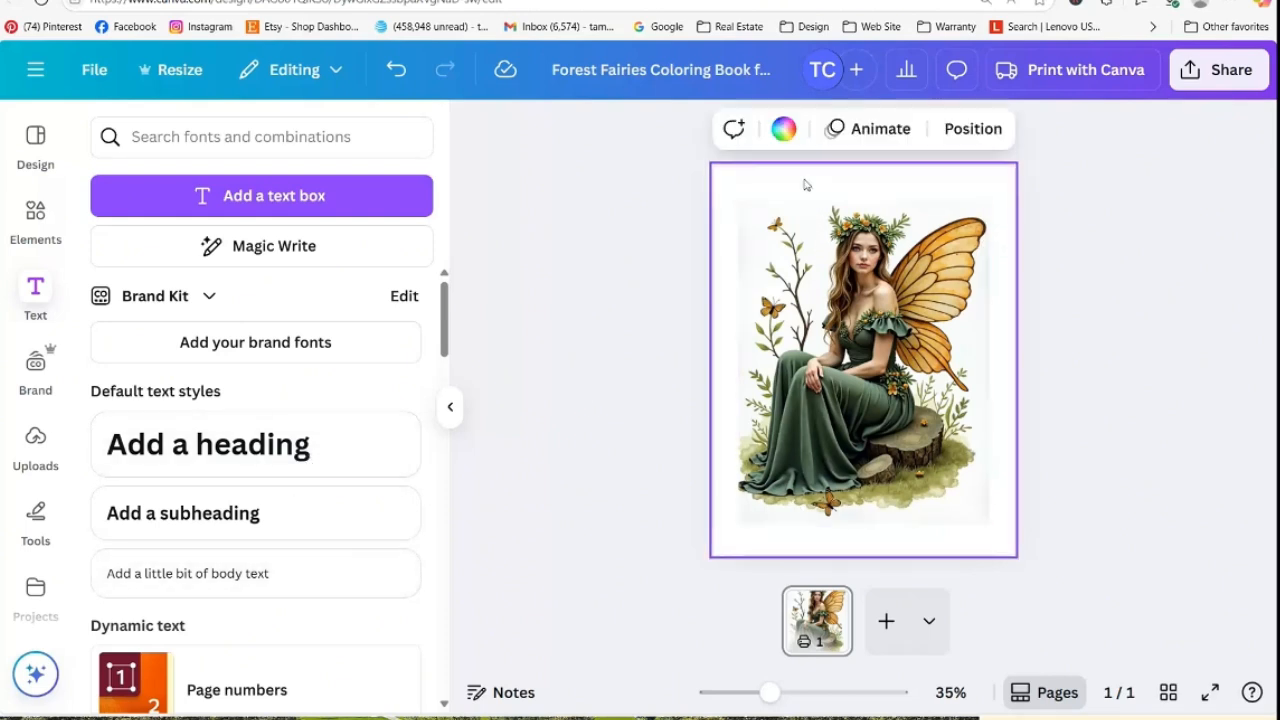
{"action": "right_click", "coordinate": [803, 184]}
{"action": "left_click", "coordinate": [858, 246]}
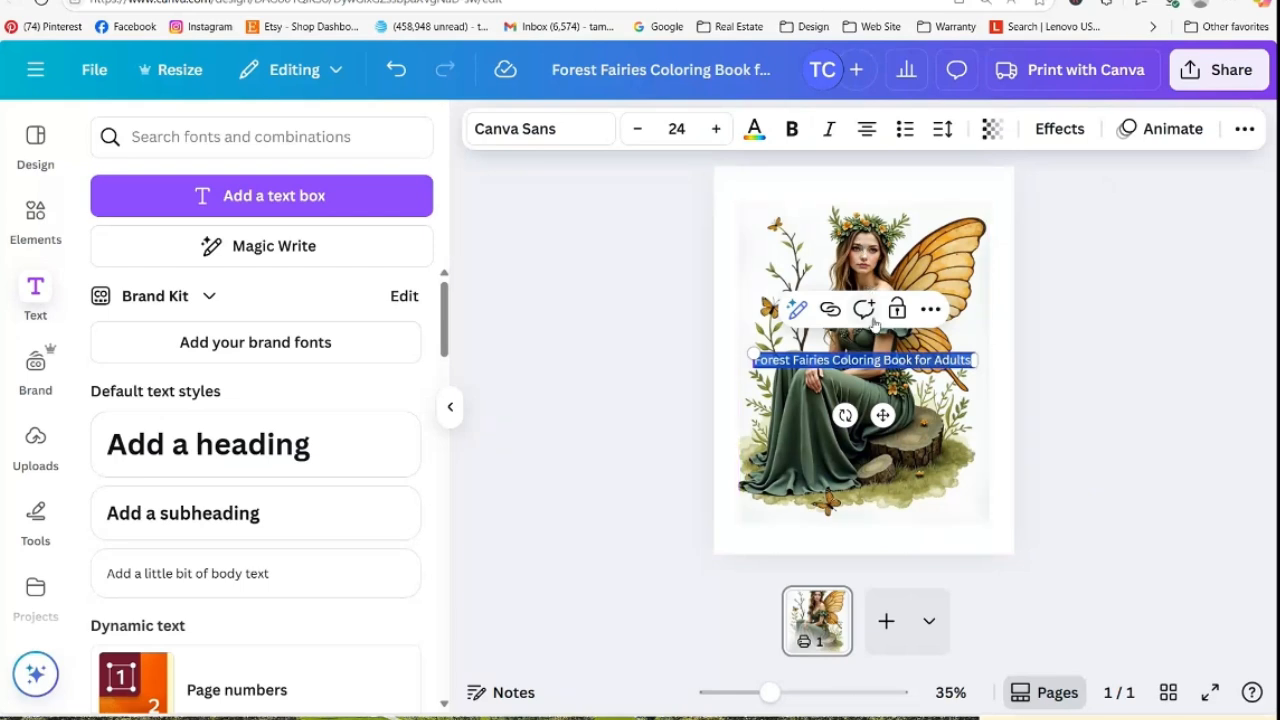
{"action": "left_click", "coordinate": [1151, 376]}
{"action": "left_click_drag", "start_coordinate": [886, 368], "coordinate": [888, 549]}
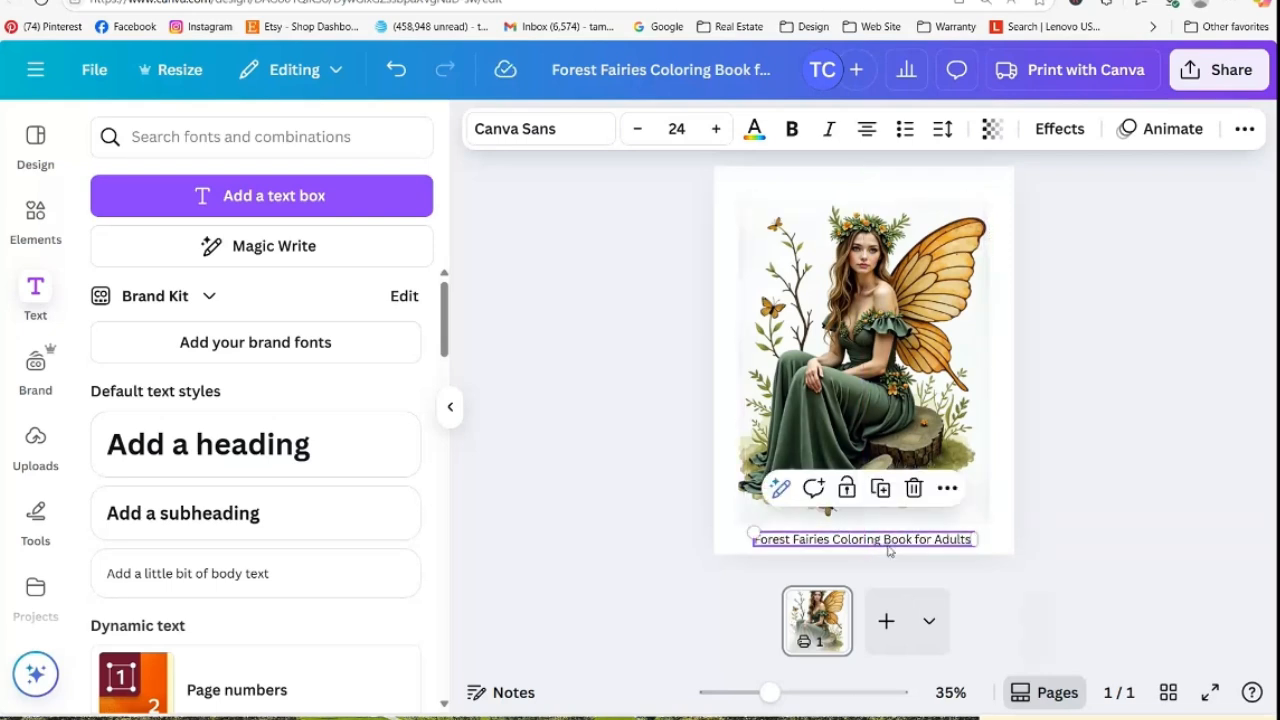
Try the fonts Copperplate Gothic 29 AB, Cheque and Brittany on the cover title, and settle on The Seasons
{"action": "left_click", "coordinate": [548, 128]}
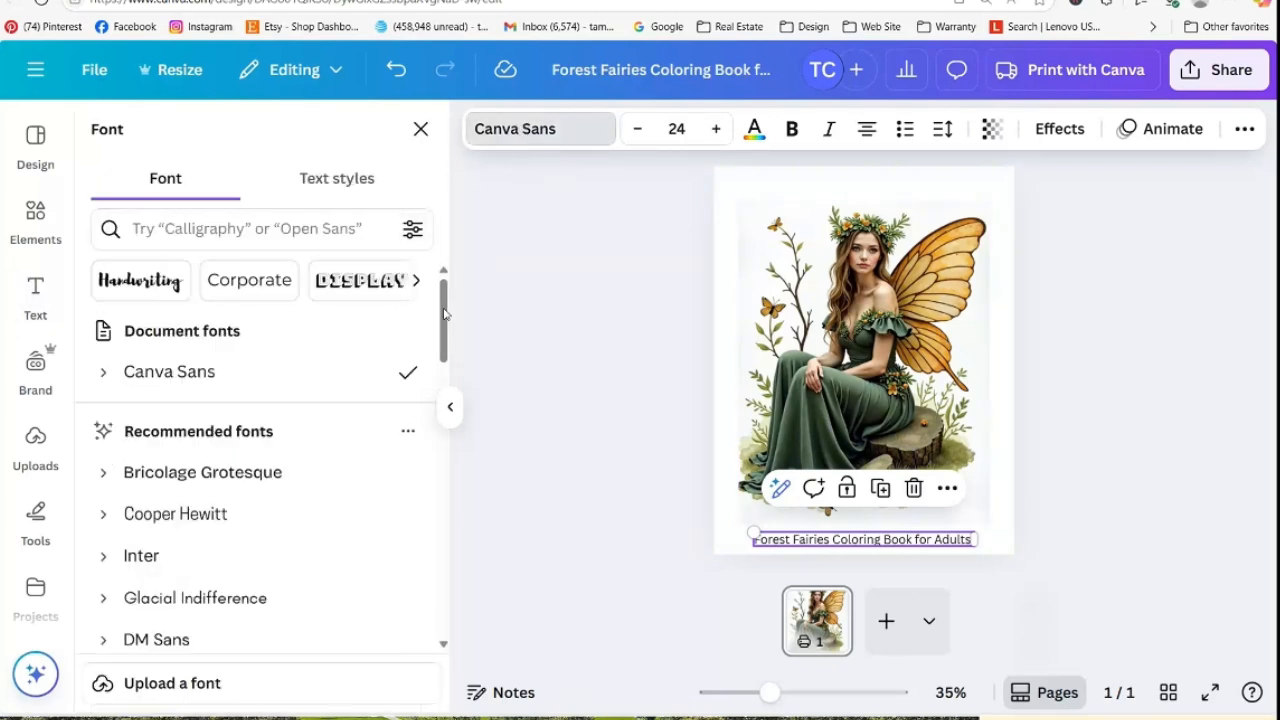
{"action": "left_click_drag", "start_coordinate": [444, 314], "coordinate": [457, 423]}
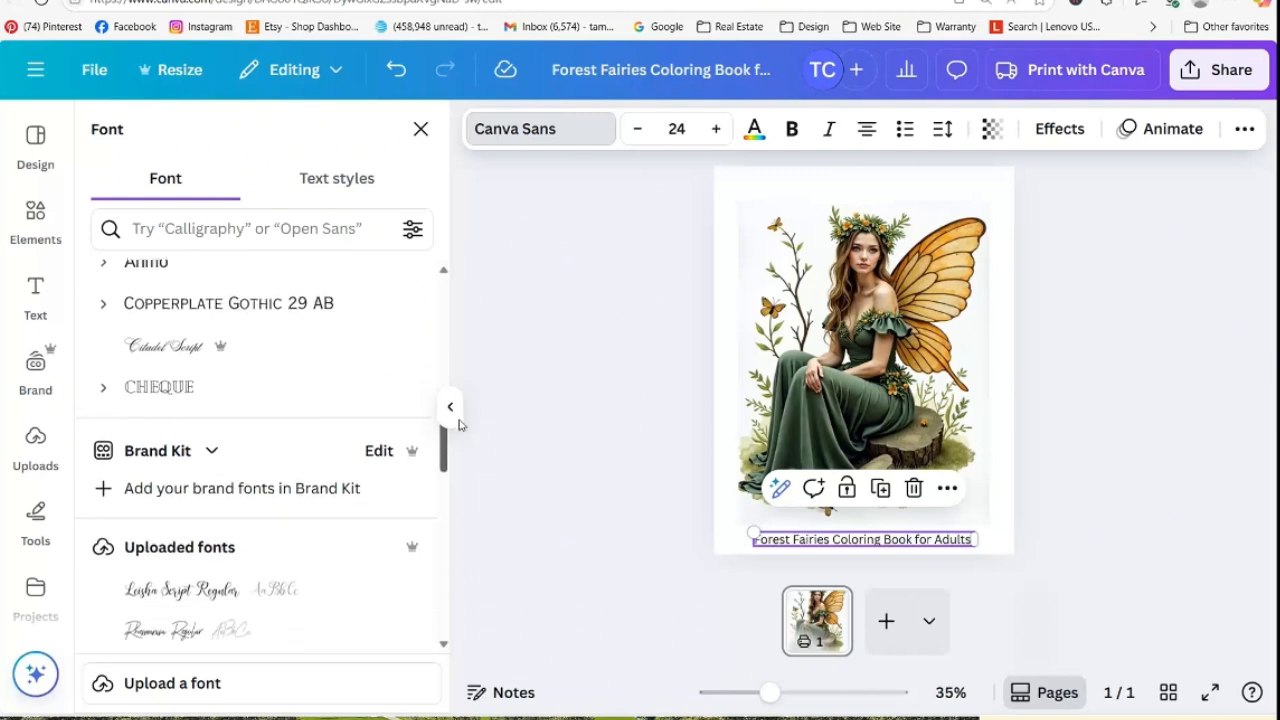
{"action": "left_click", "coordinate": [300, 294]}
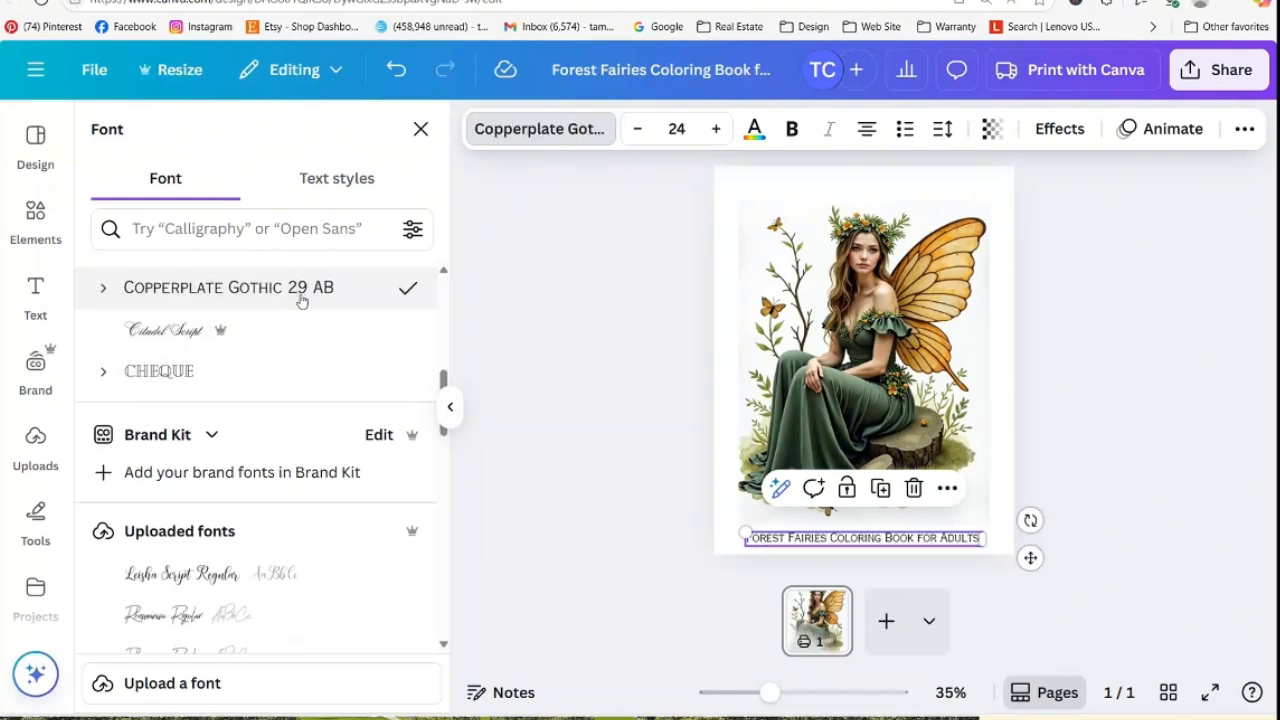
{"action": "left_click", "coordinate": [219, 374]}
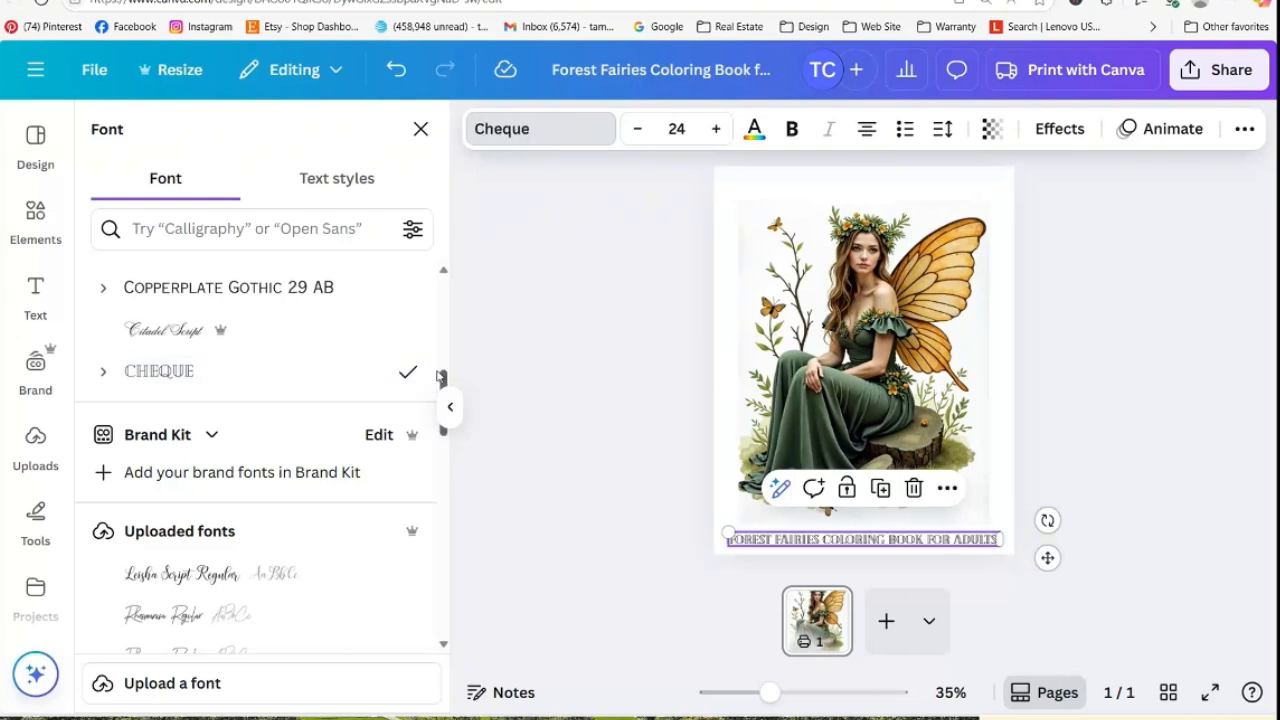
{"action": "left_click_drag", "start_coordinate": [445, 381], "coordinate": [452, 504]}
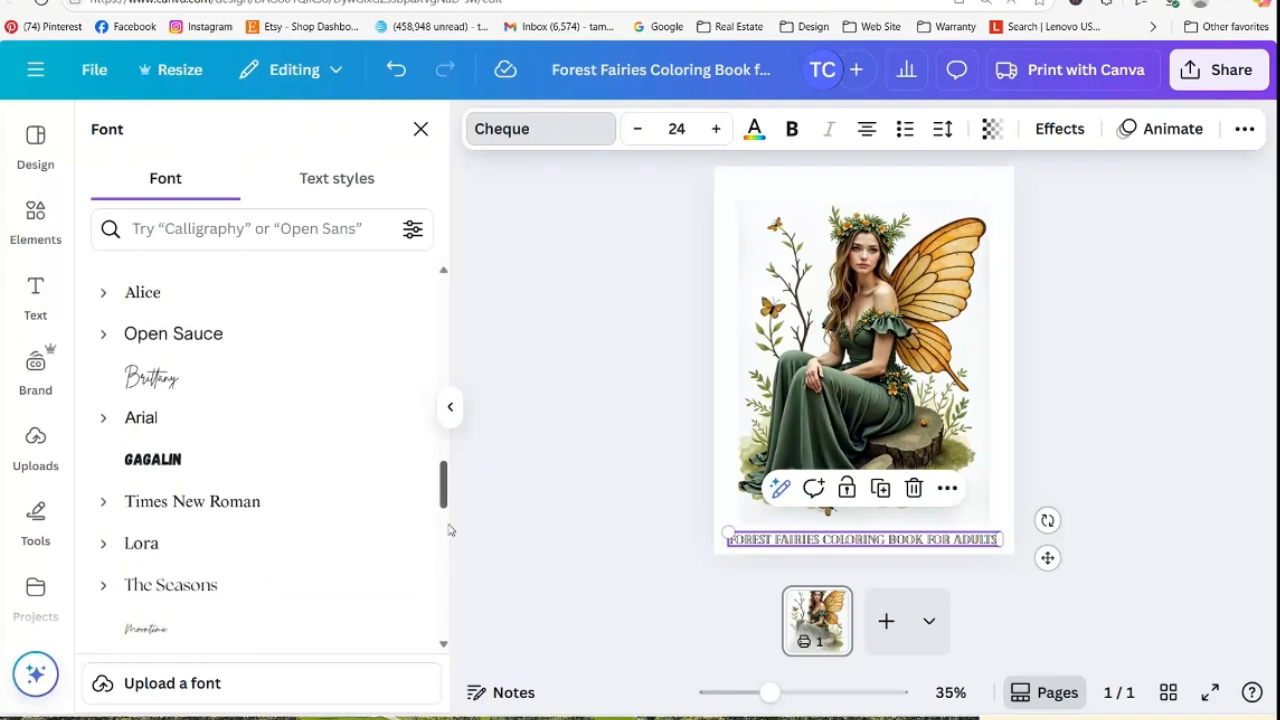
{"action": "left_click", "coordinate": [215, 362]}
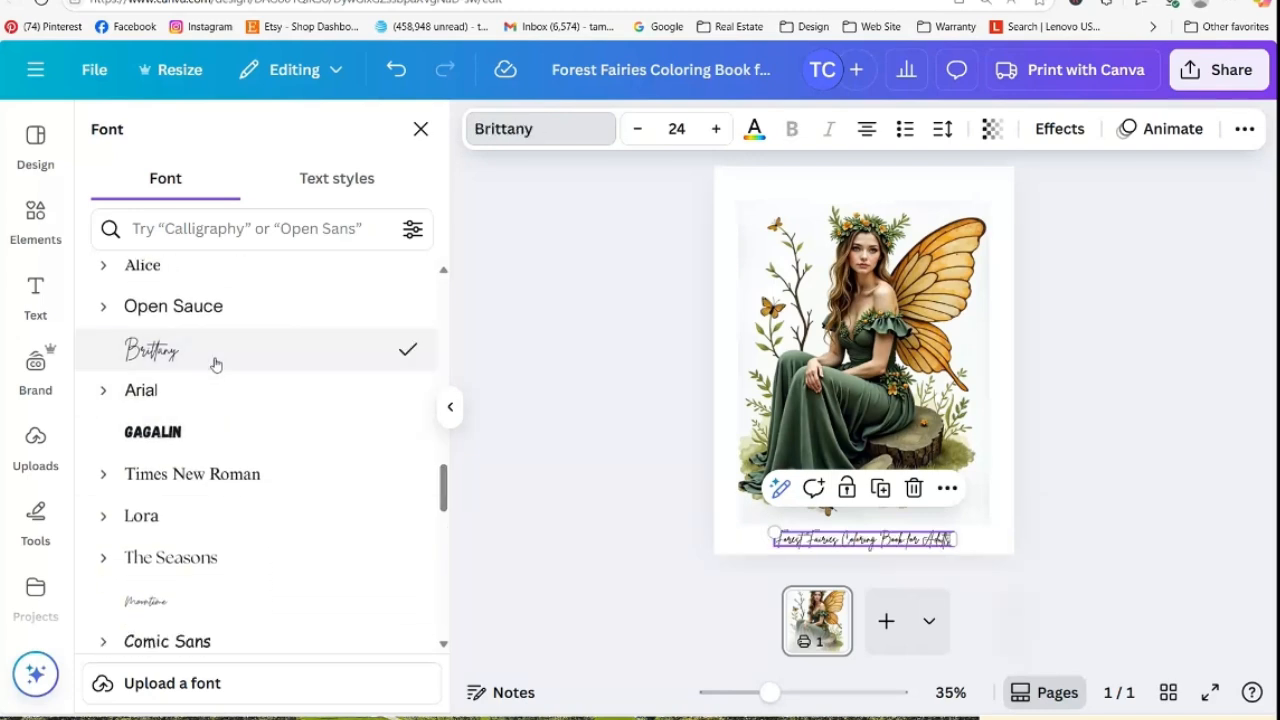
{"action": "left_click", "coordinate": [215, 562]}
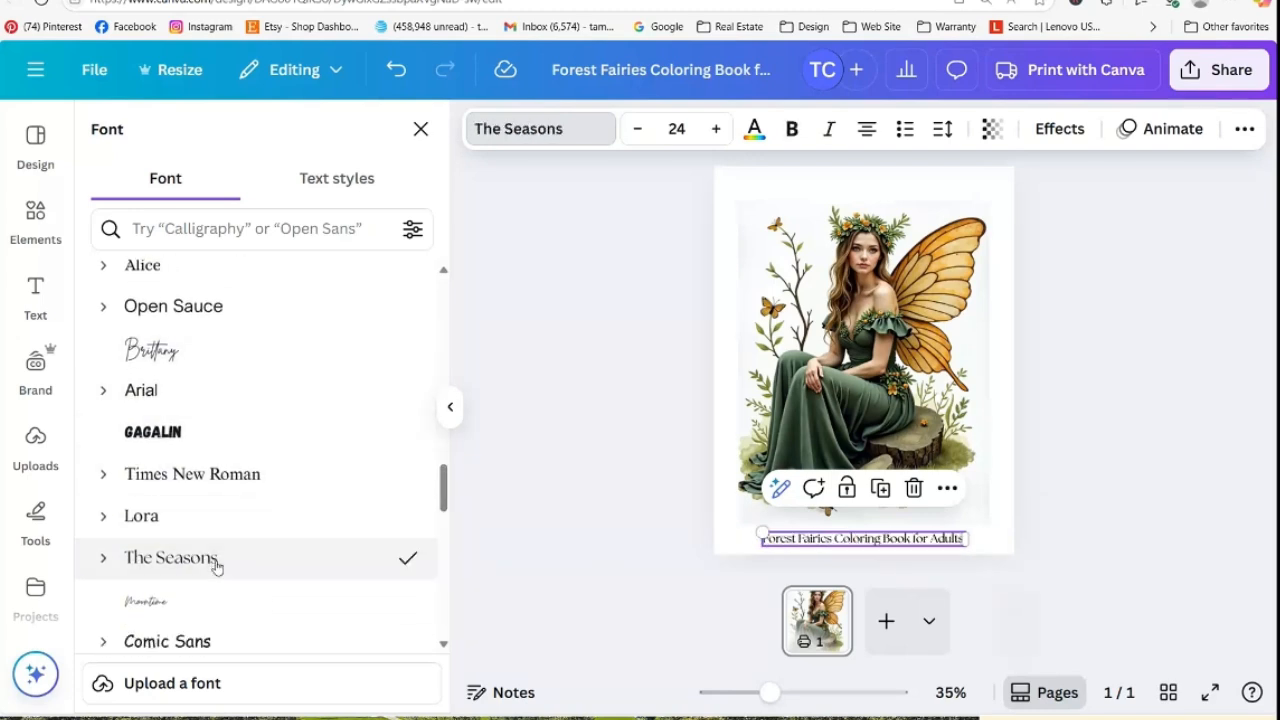
{"action": "left_click", "coordinate": [1205, 515]}
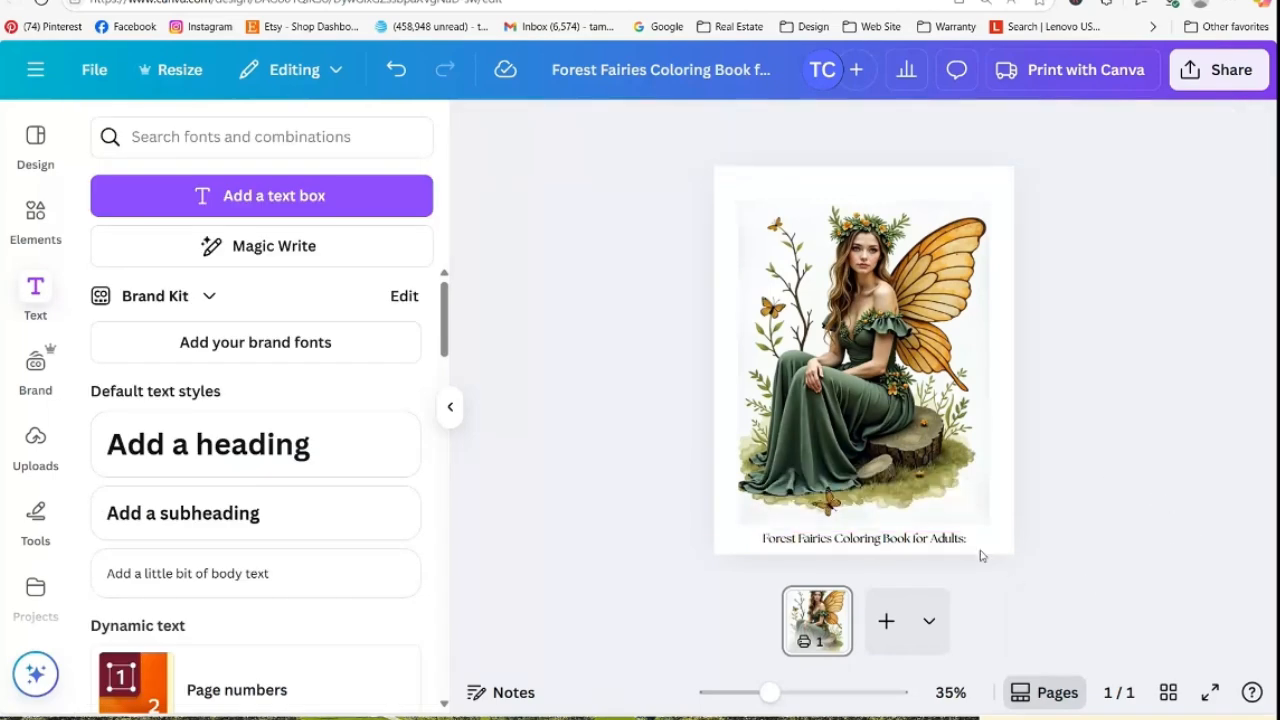
Enlarge the cover title text to size 26.2 and widen its text box to match the fairy image's width
{"action": "left_click", "coordinate": [935, 540]}
{"action": "left_click_drag", "start_coordinate": [756, 531], "coordinate": [742, 531]}
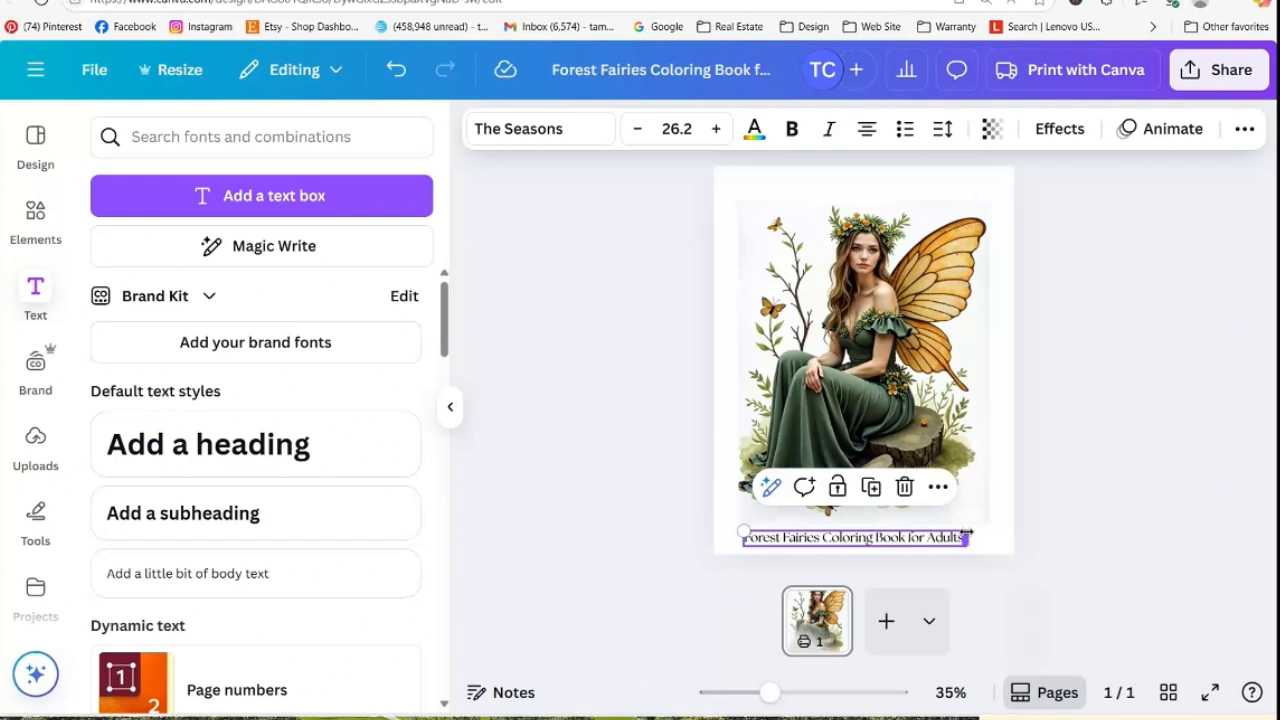
{"action": "left_click_drag", "start_coordinate": [965, 537], "coordinate": [987, 543]}
{"action": "left_click", "coordinate": [1080, 537]}
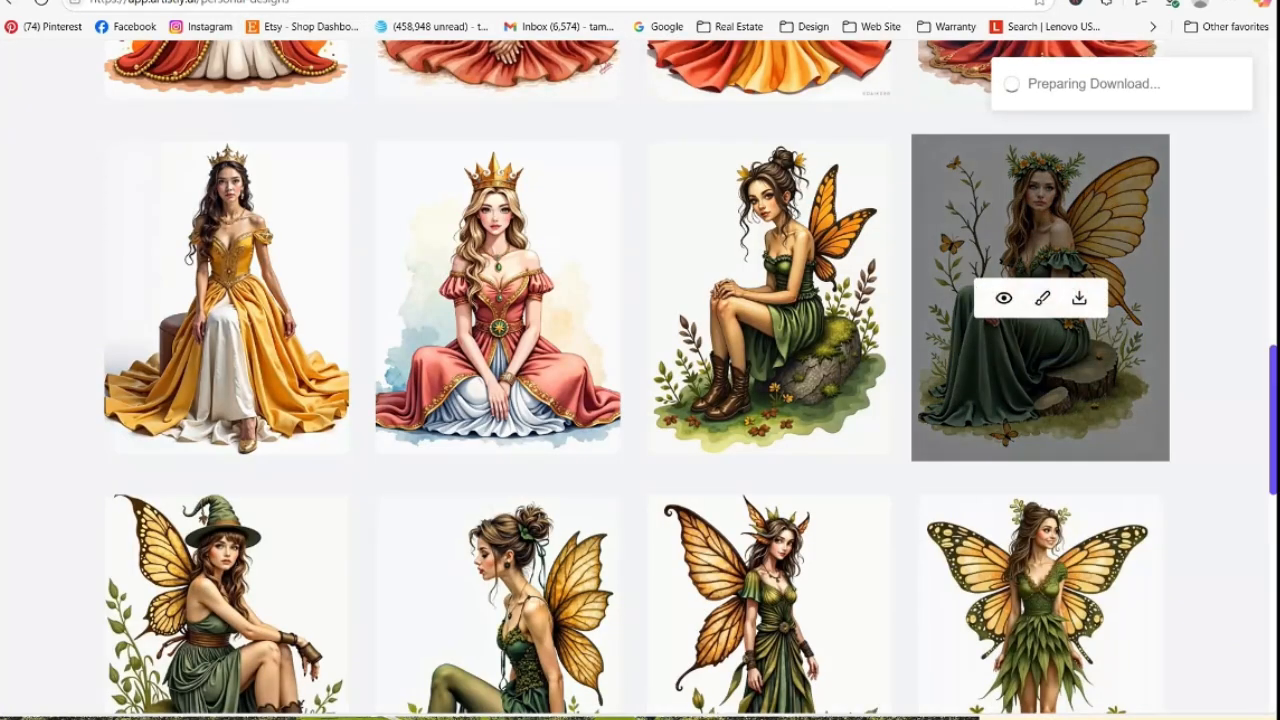
Open Artistly in a new browser tab and start a Create From Prompt design in the Fast AI Image Designer
{"action": "key", "text": "ctrl+t"}
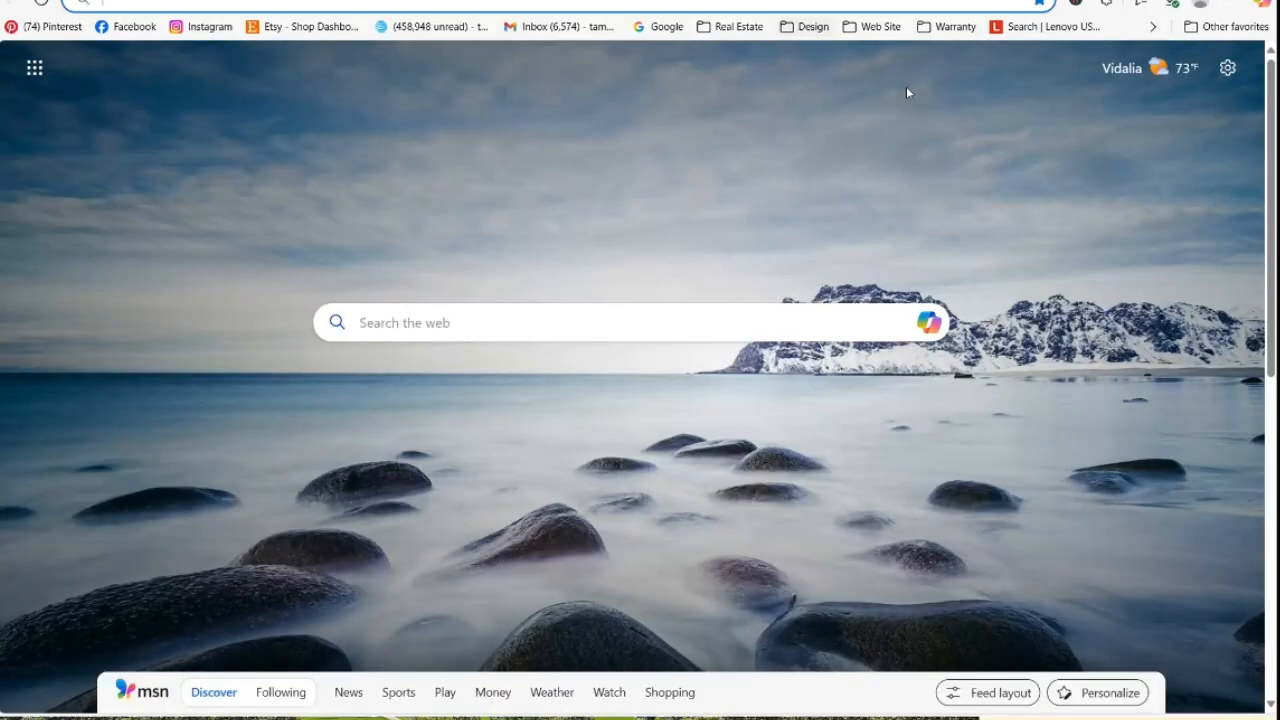
{"action": "left_click", "coordinate": [805, 26]}
{"action": "left_click", "coordinate": [818, 82]}
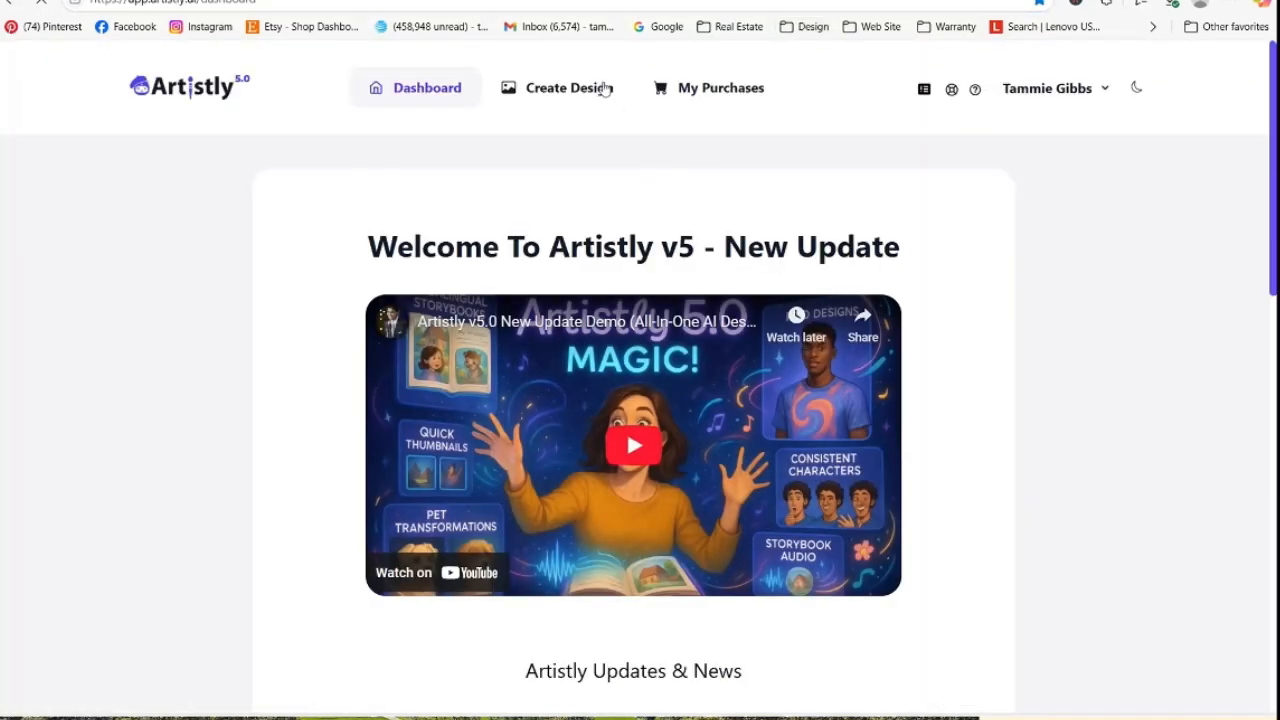
{"action": "left_click", "coordinate": [600, 88]}
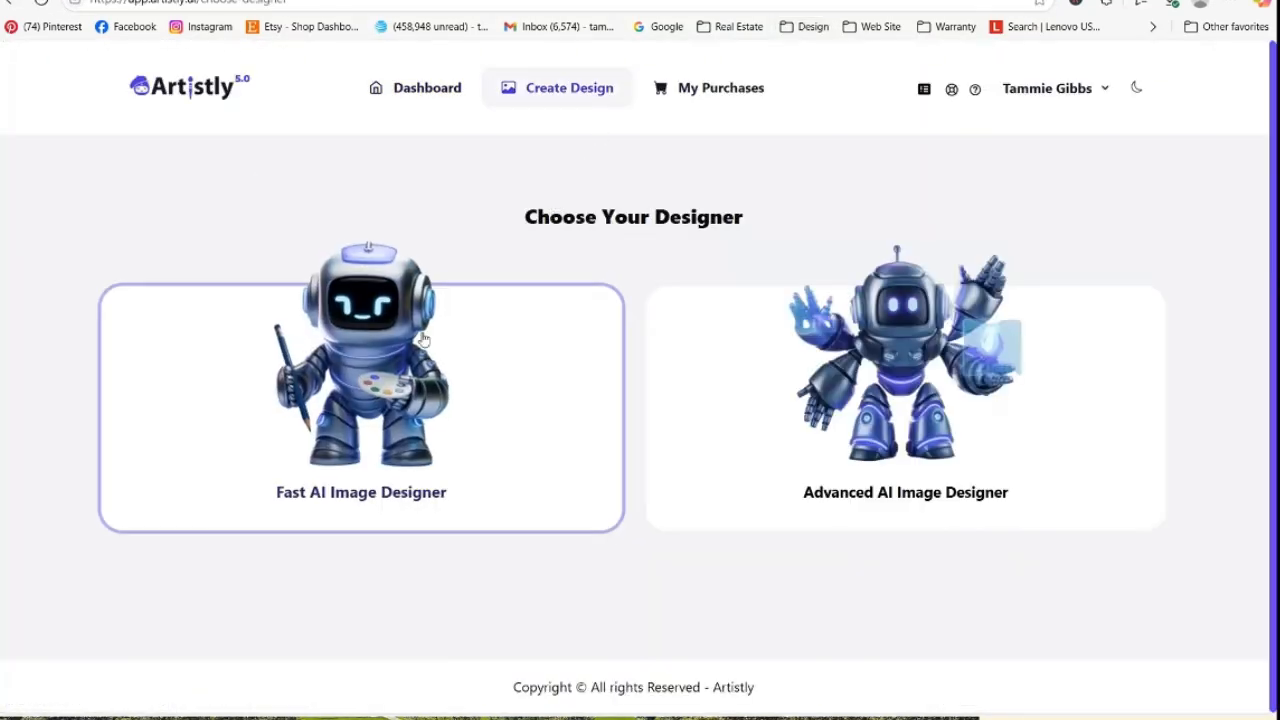
{"action": "left_click", "coordinate": [320, 310]}
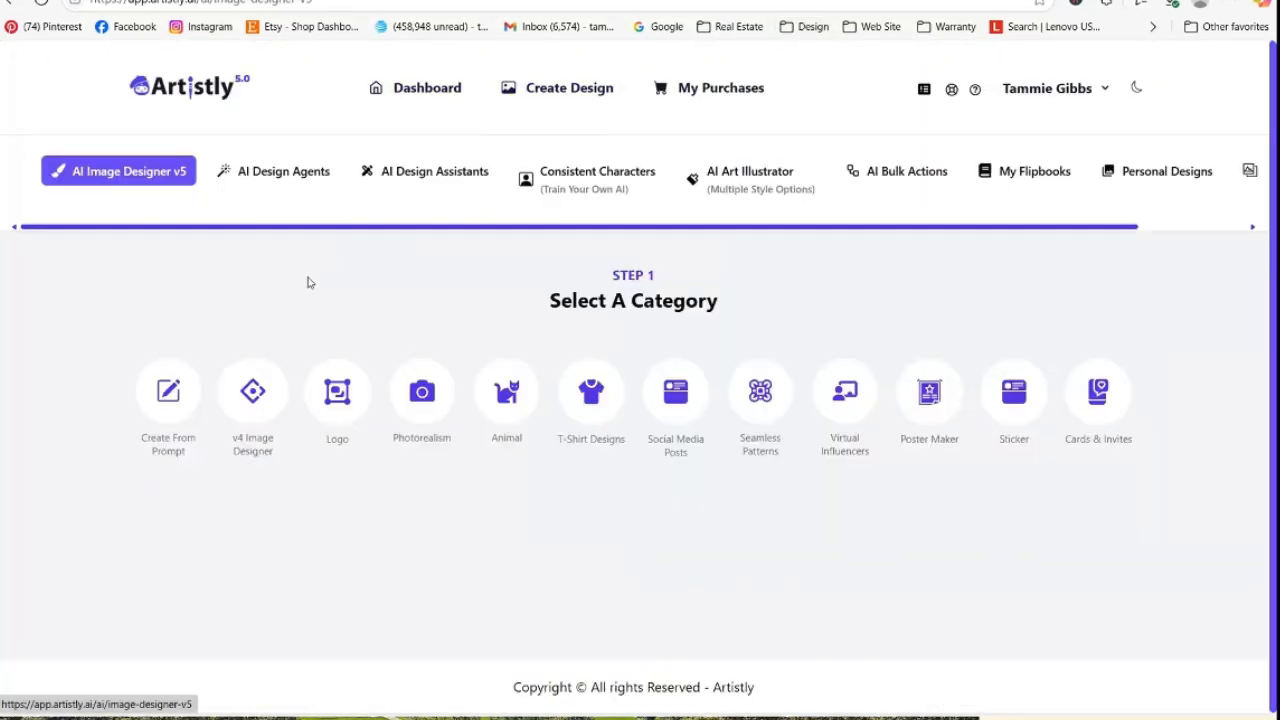
{"action": "left_click", "coordinate": [160, 418]}
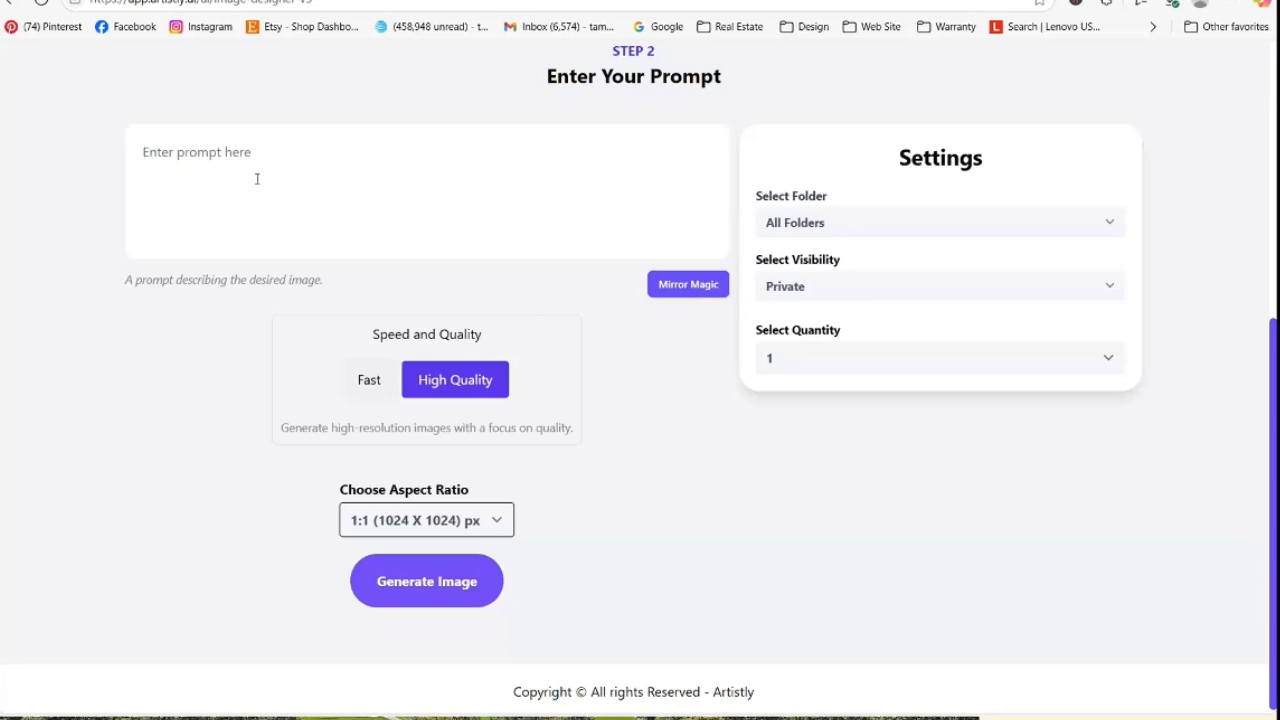
Generate four images from the prompt "Wood textured background" at the 3:4 (896 X 1152) aspect ratio
{"action": "type", "text": "Wpp"}
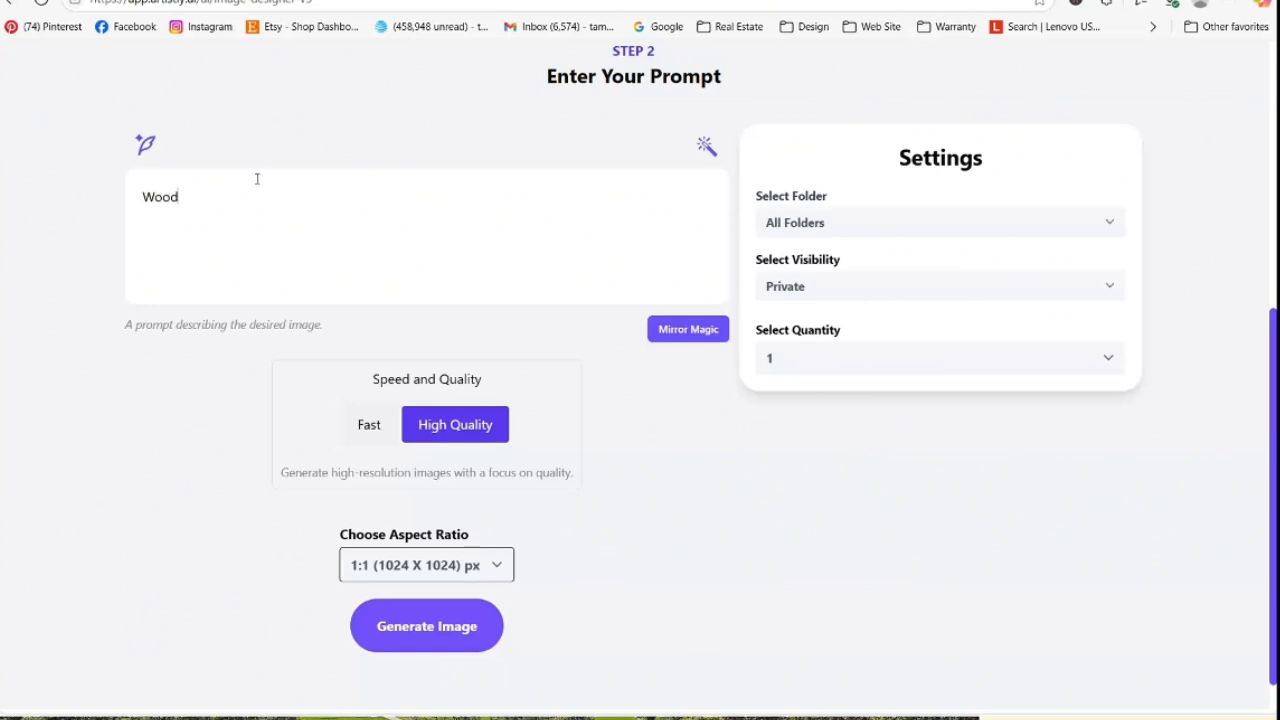
{"action": "type", "text": "od textured background"}
{"action": "left_click", "coordinate": [483, 577]}
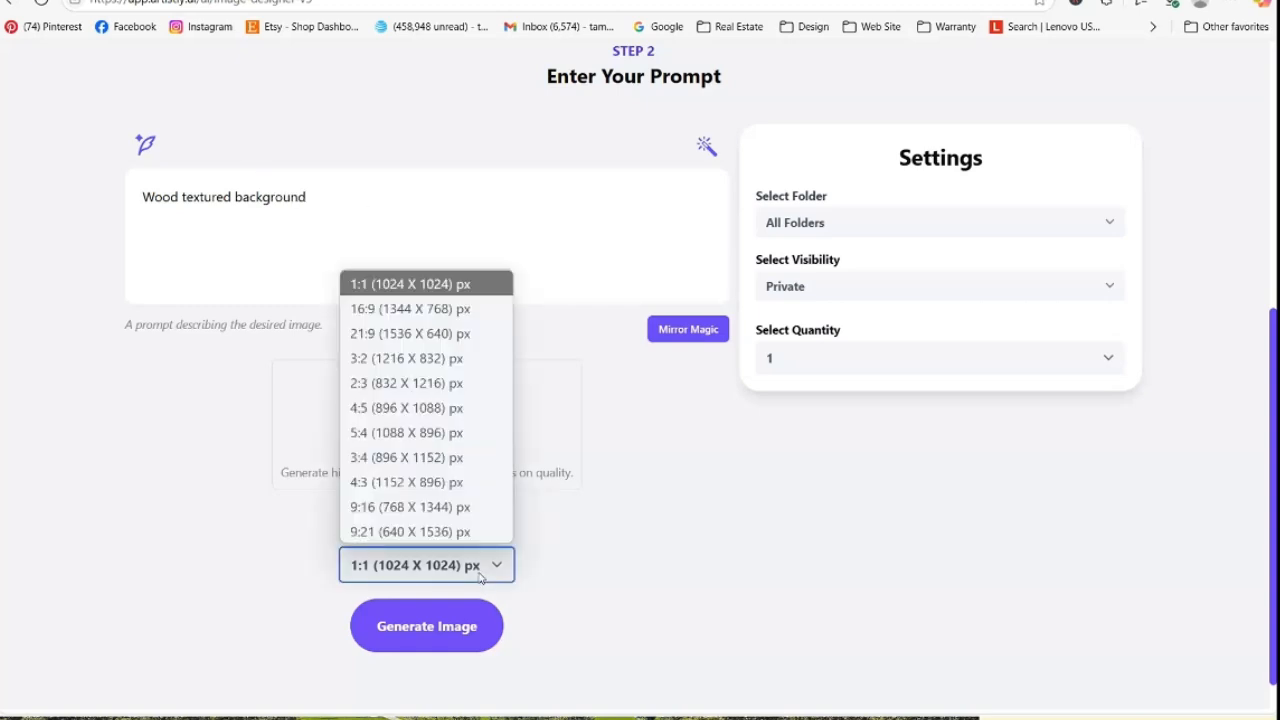
{"action": "left_click", "coordinate": [455, 460]}
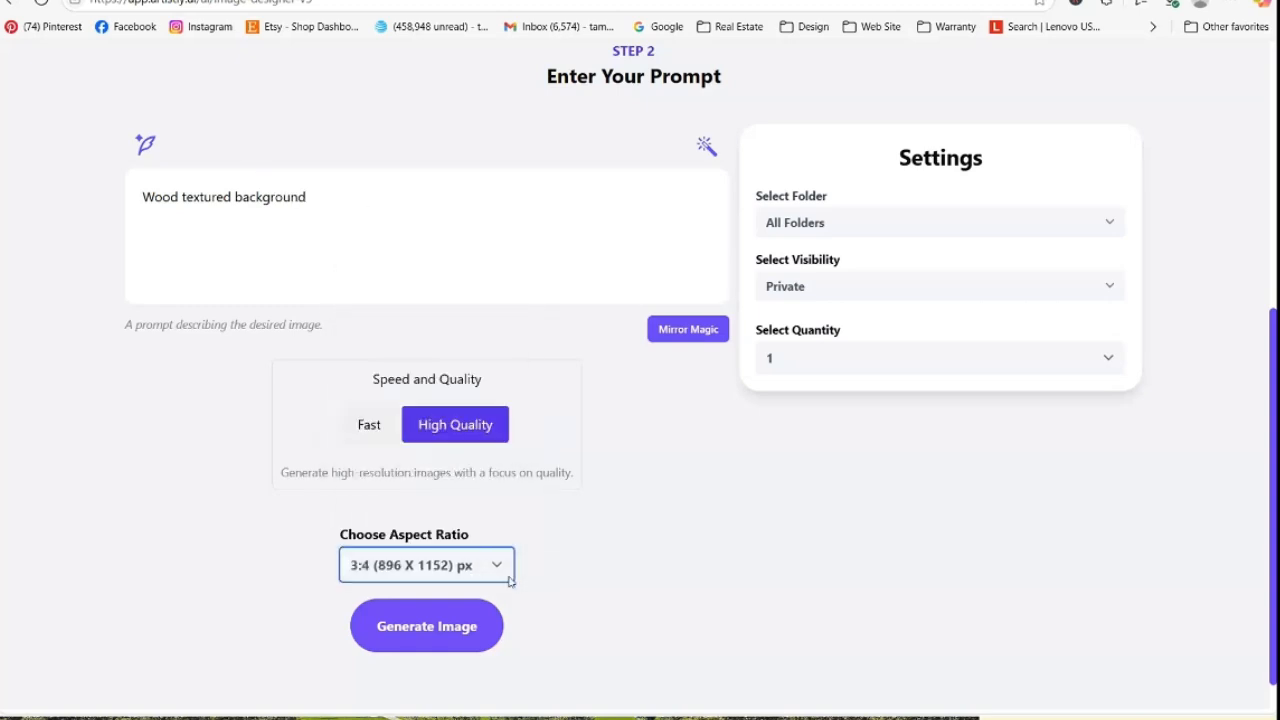
{"action": "left_click", "coordinate": [840, 375]}
{"action": "left_click", "coordinate": [822, 466]}
{"action": "left_click", "coordinate": [430, 640]}
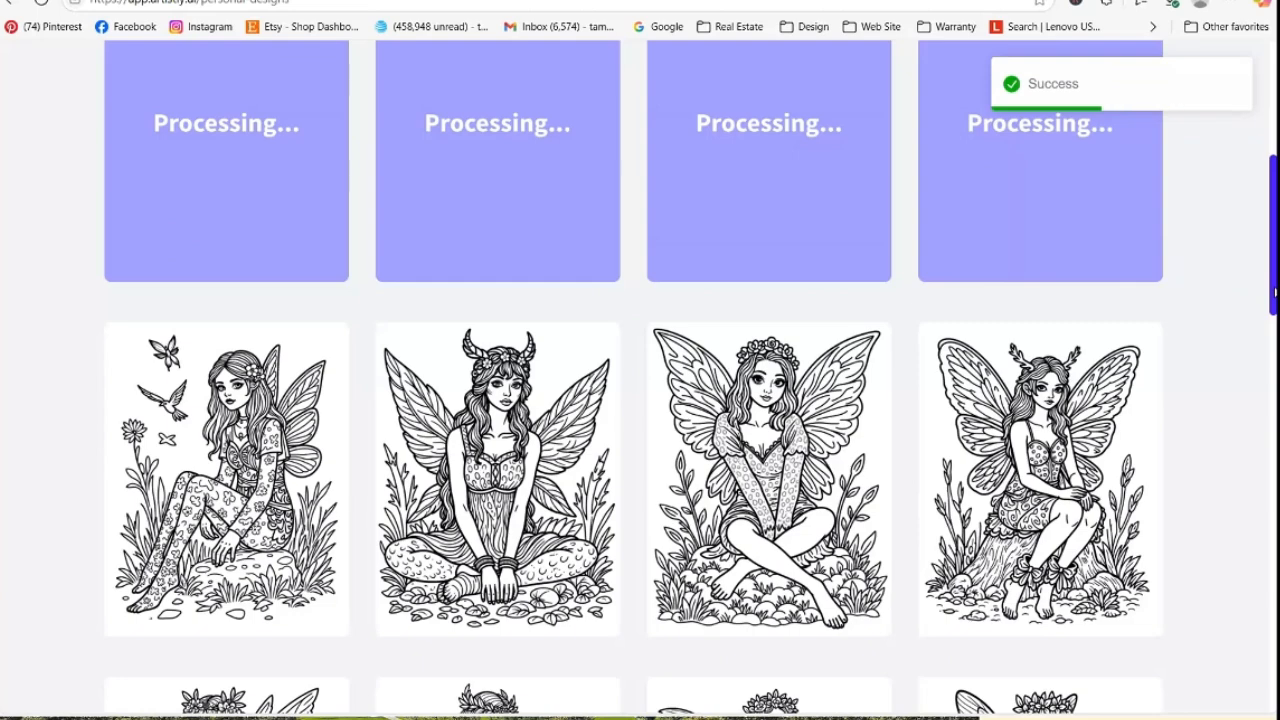
Reload the personal designs page to load the newly generated wood backgrounds
{"action": "left_click_drag", "start_coordinate": [1274, 286], "coordinate": [1275, 282]}
{"action": "scroll", "coordinate": [1250, 288], "scroll_direction": "up", "scroll_amount": 3}
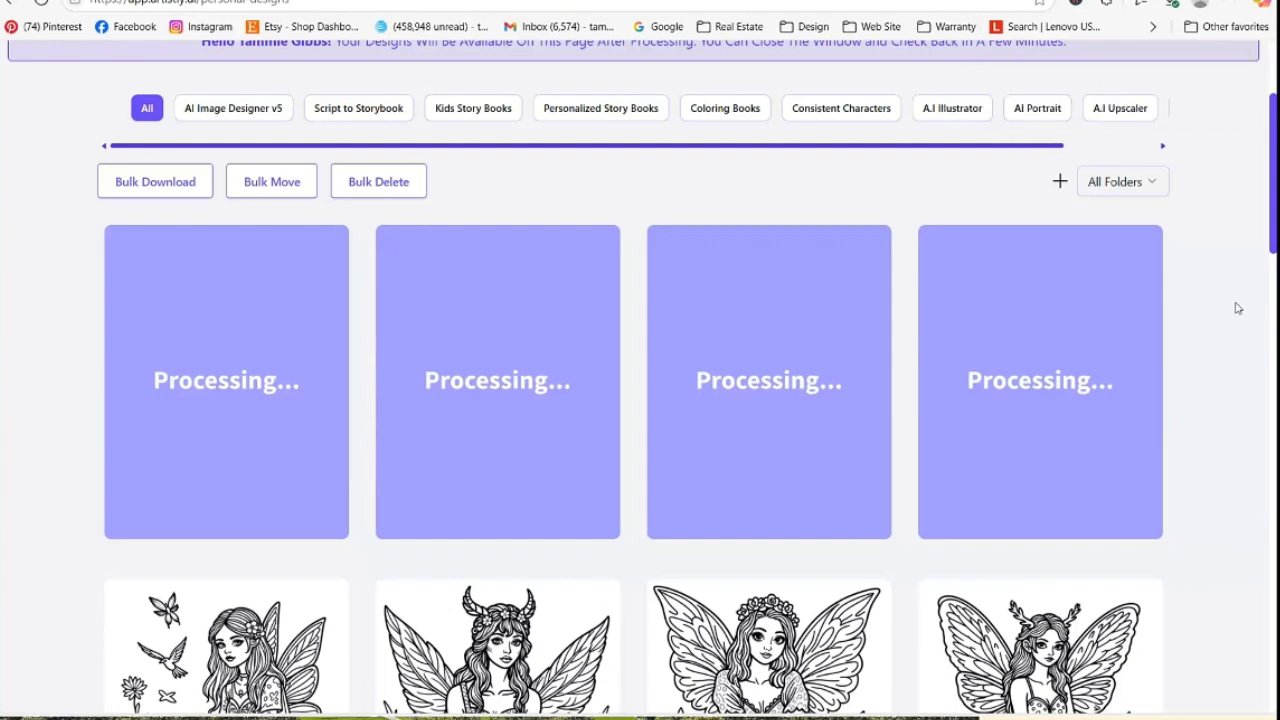
{"action": "left_click", "coordinate": [41, 4]}
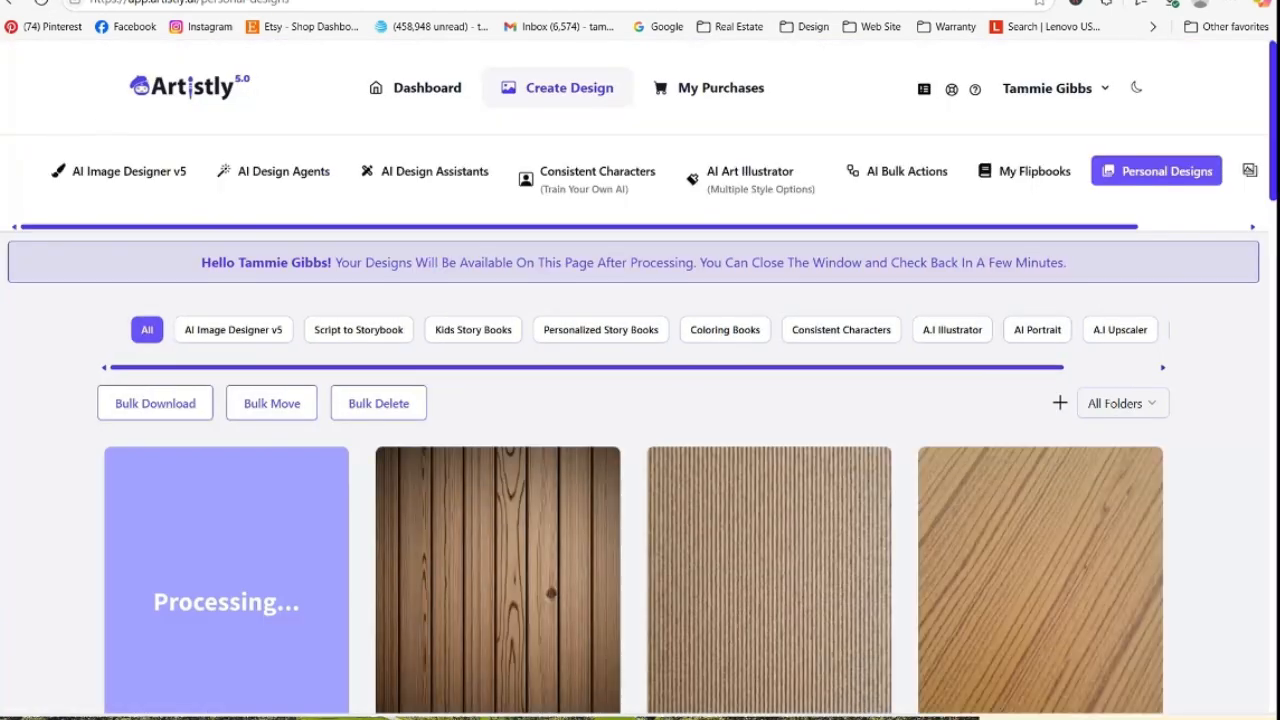
{"action": "scroll", "coordinate": [640, 400], "scroll_direction": "down", "scroll_amount": 2}
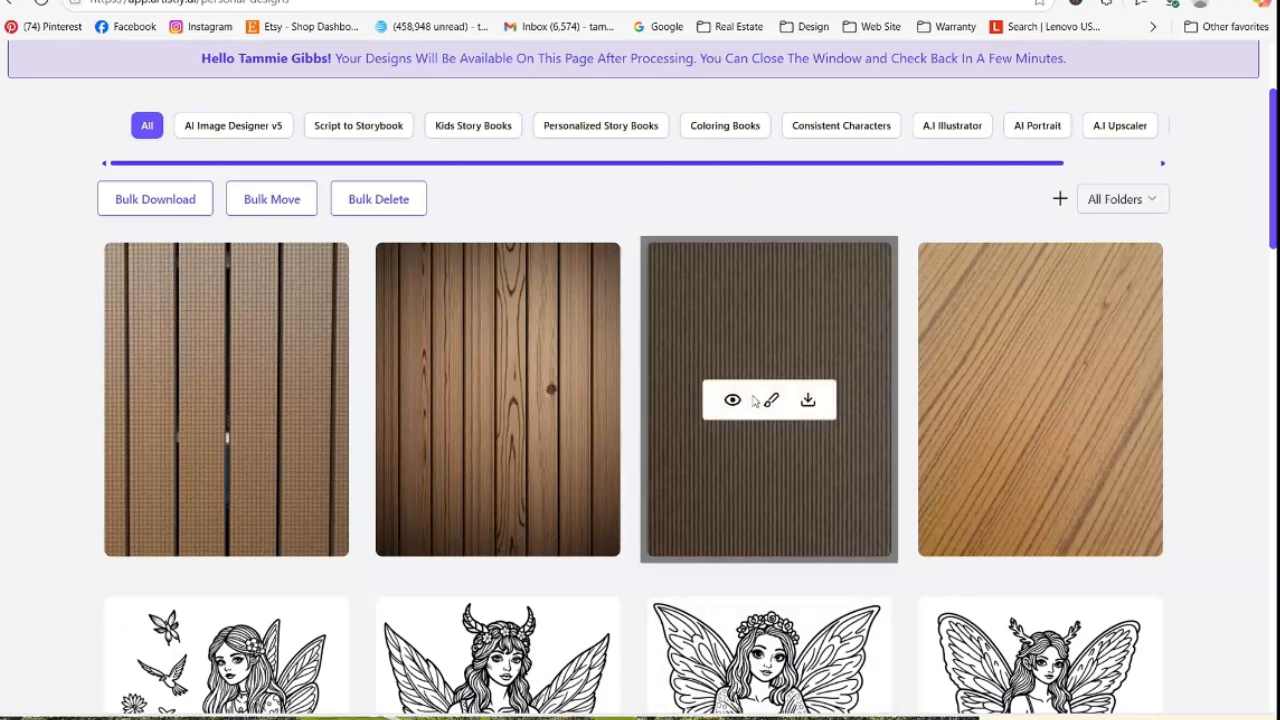
Preview the wood background with fine vertical ribs, close its details, and download the image
{"action": "left_click", "coordinate": [735, 408]}
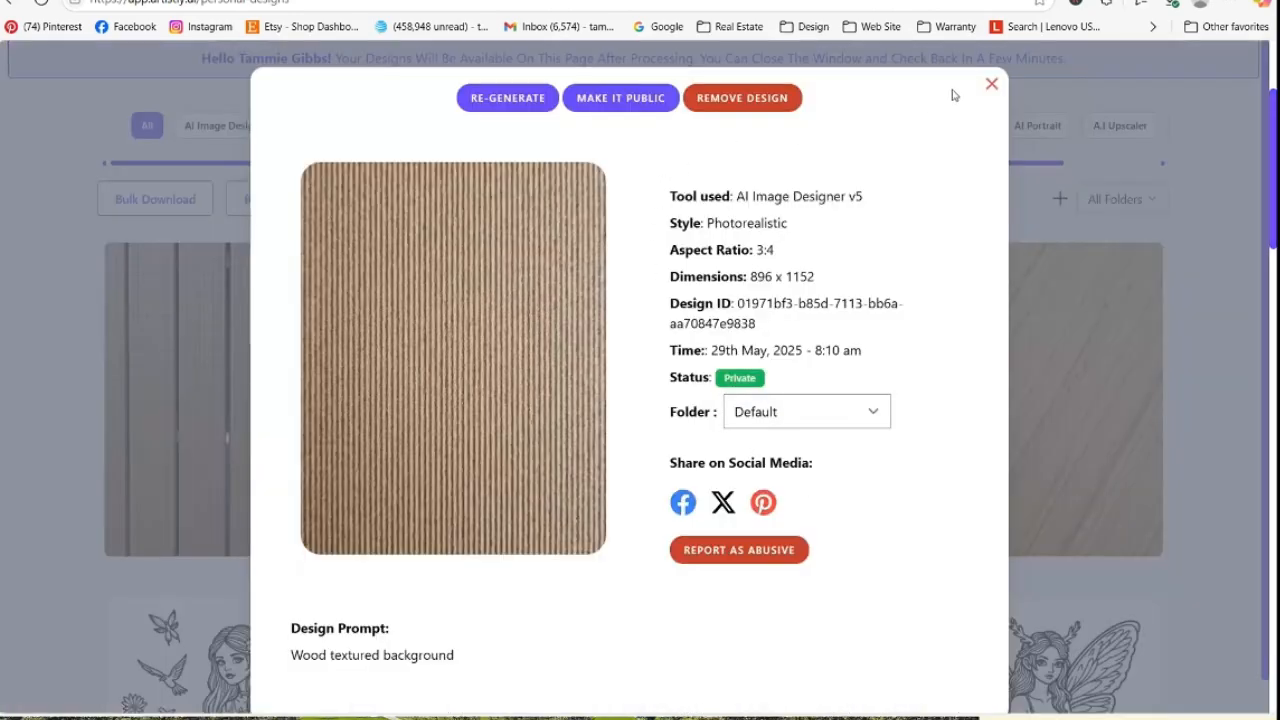
{"action": "left_click", "coordinate": [990, 85]}
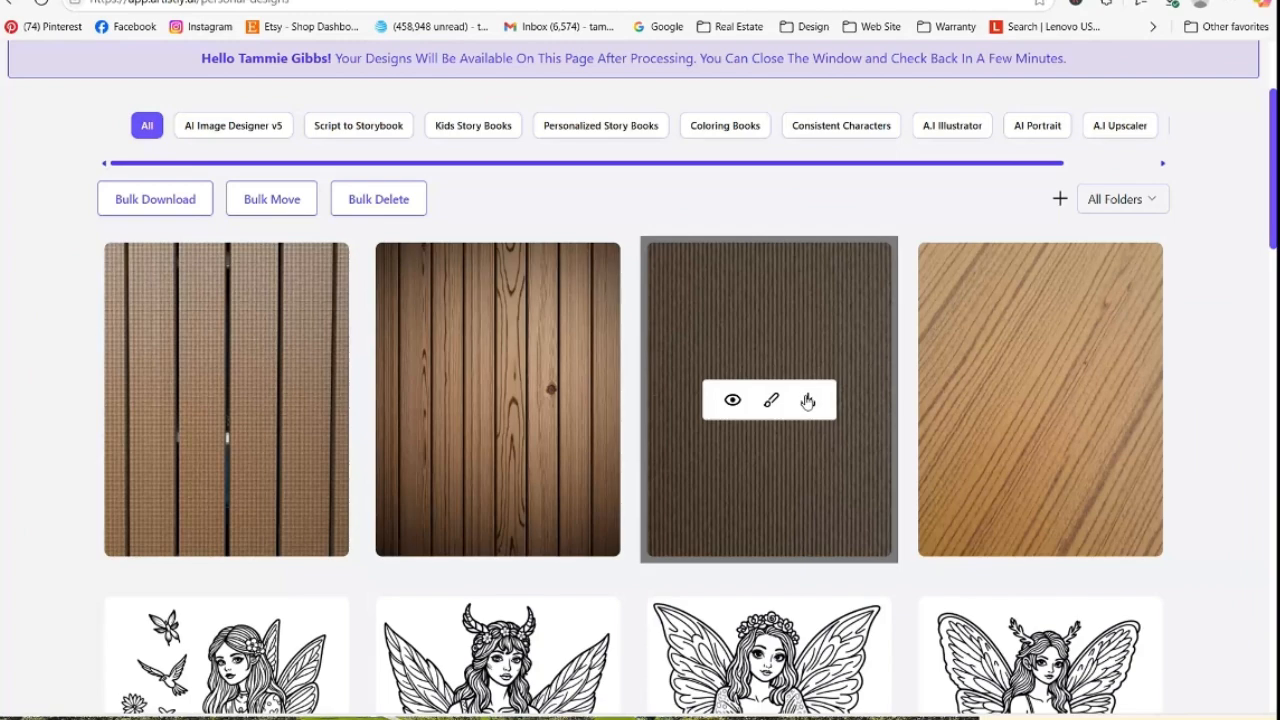
{"action": "left_click", "coordinate": [808, 401]}
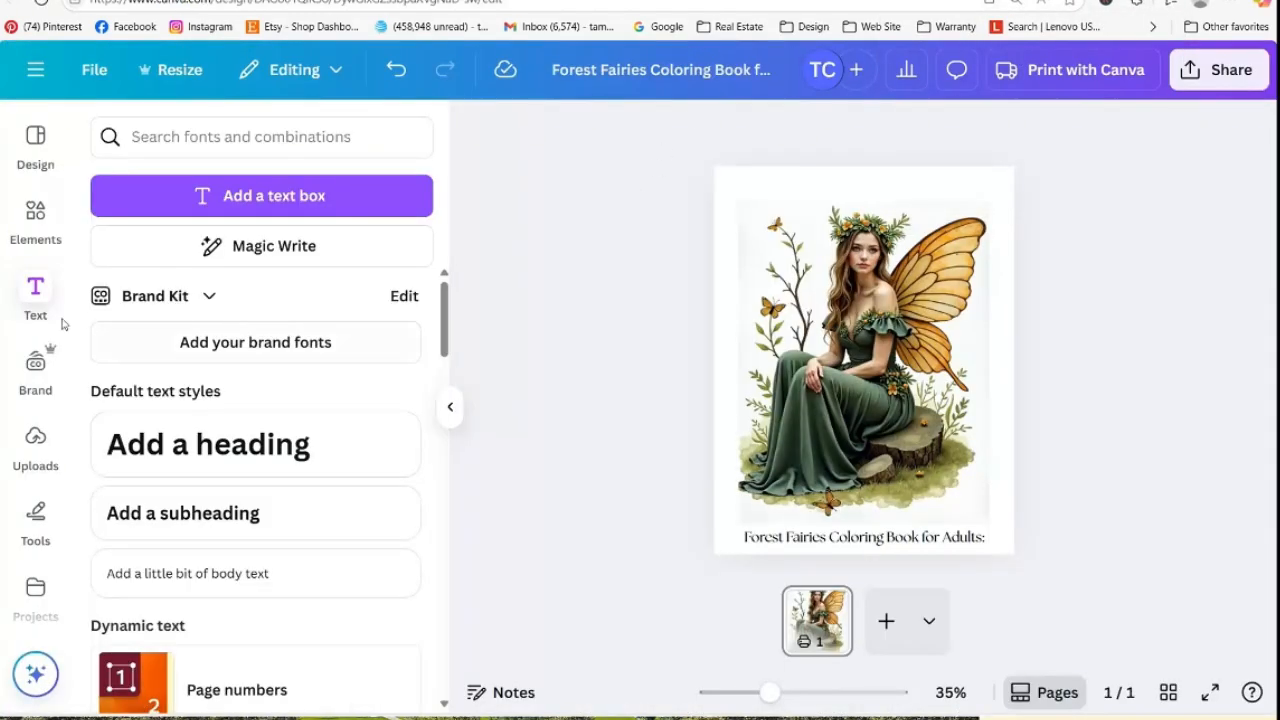
Switch to the Canva cover design and upload the downloaded ribbed wood background
{"action": "left_click", "coordinate": [36, 440]}
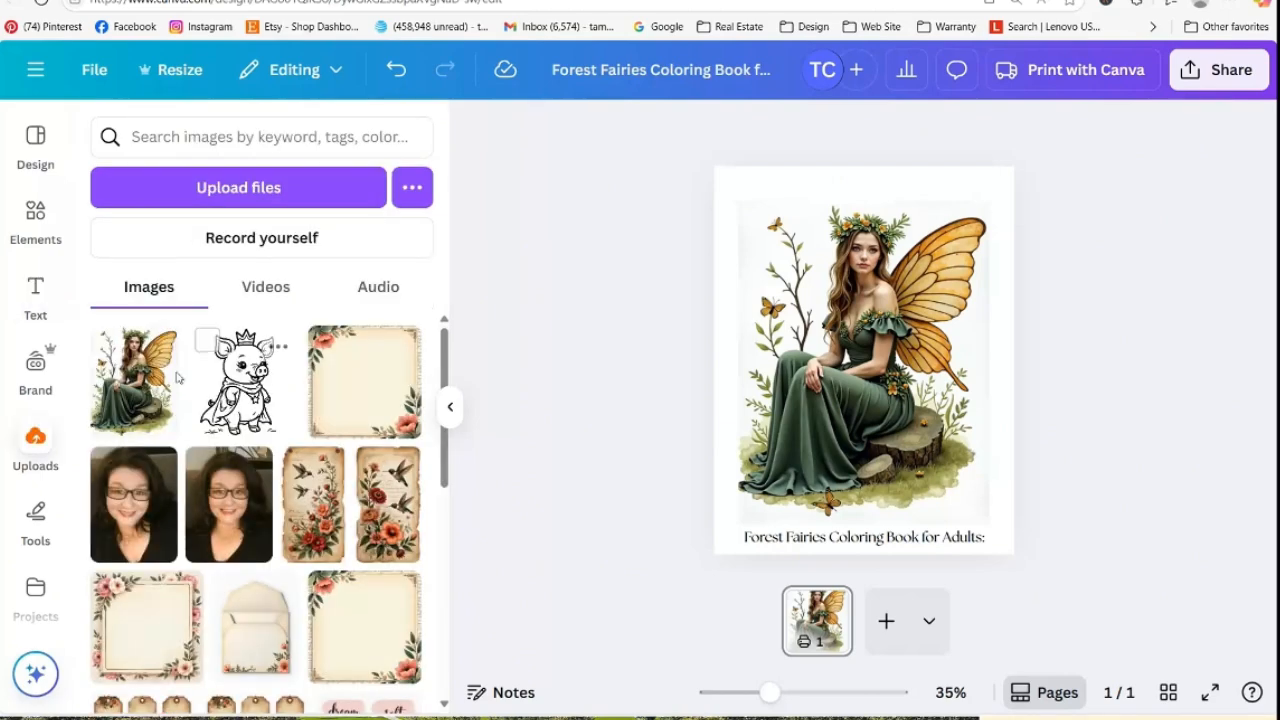
{"action": "left_click", "coordinate": [228, 190]}
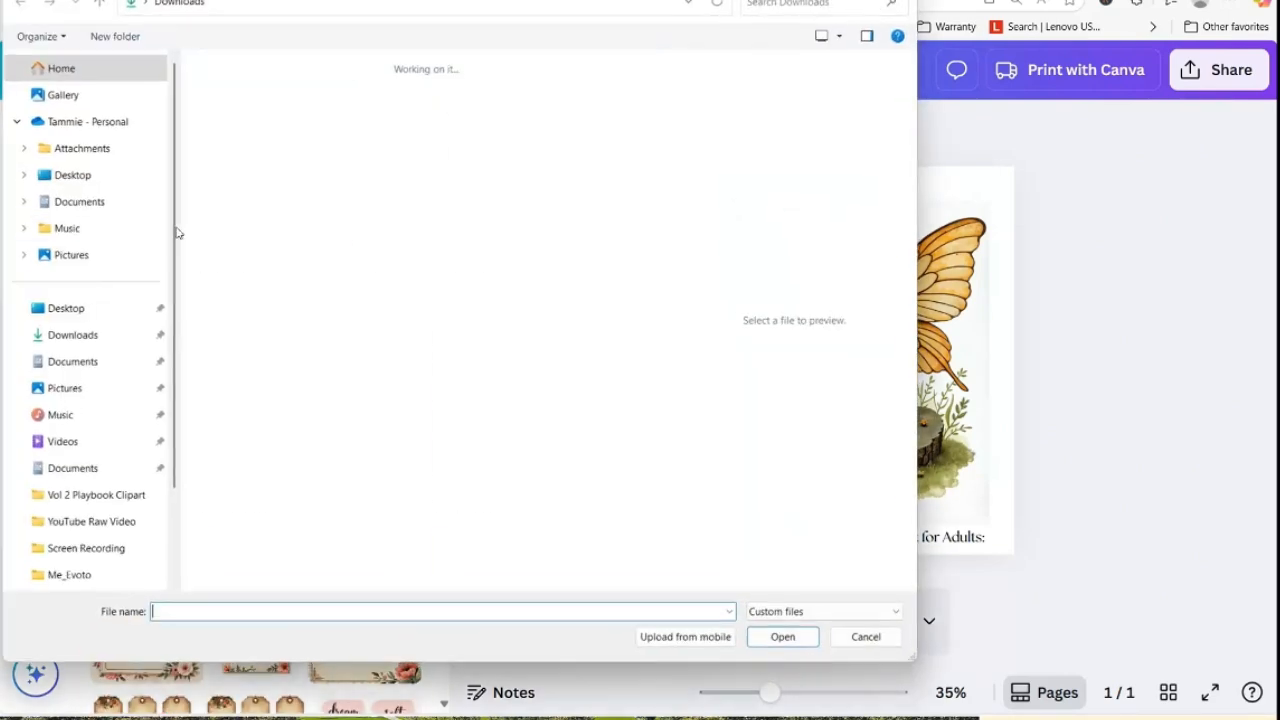
{"action": "left_click", "coordinate": [263, 191]}
{"action": "left_click", "coordinate": [798, 642]}
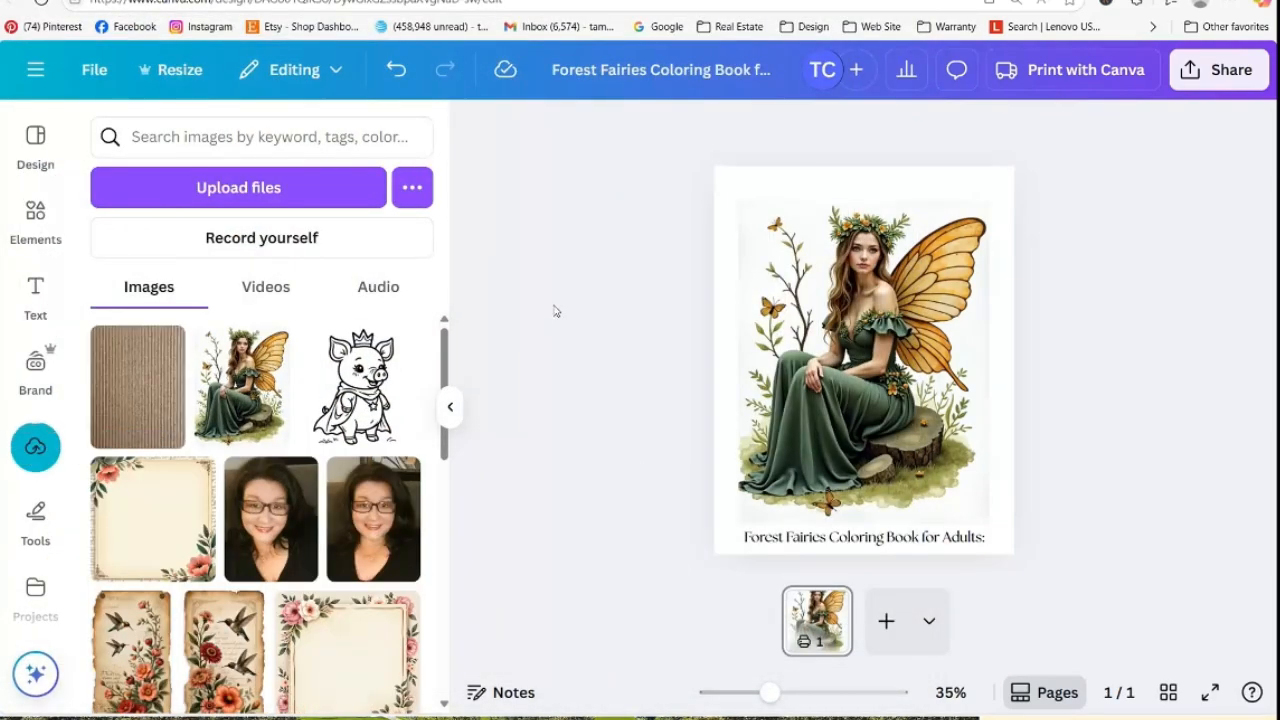
Place the ribbed wood background on the cover and enlarge it to fill the whole page
{"action": "left_click", "coordinate": [125, 408]}
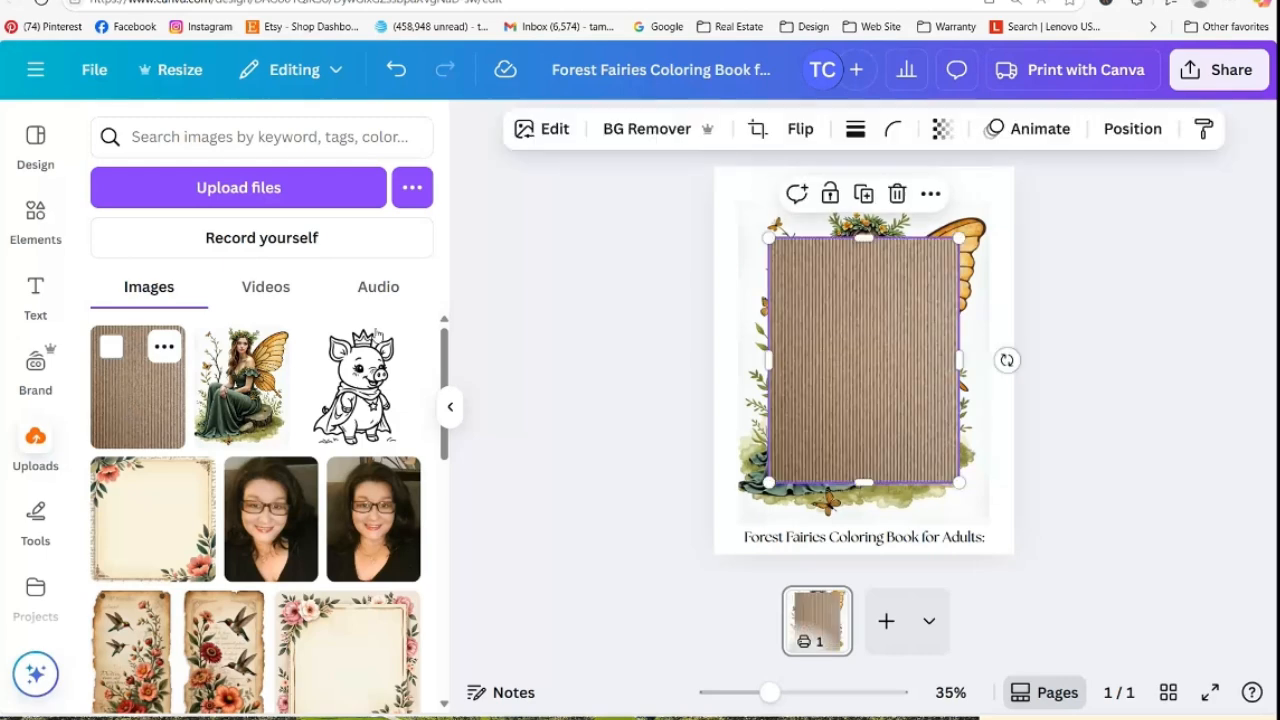
{"action": "left_click_drag", "start_coordinate": [860, 328], "coordinate": [808, 283]}
{"action": "left_click_drag", "start_coordinate": [904, 410], "coordinate": [1026, 551]}
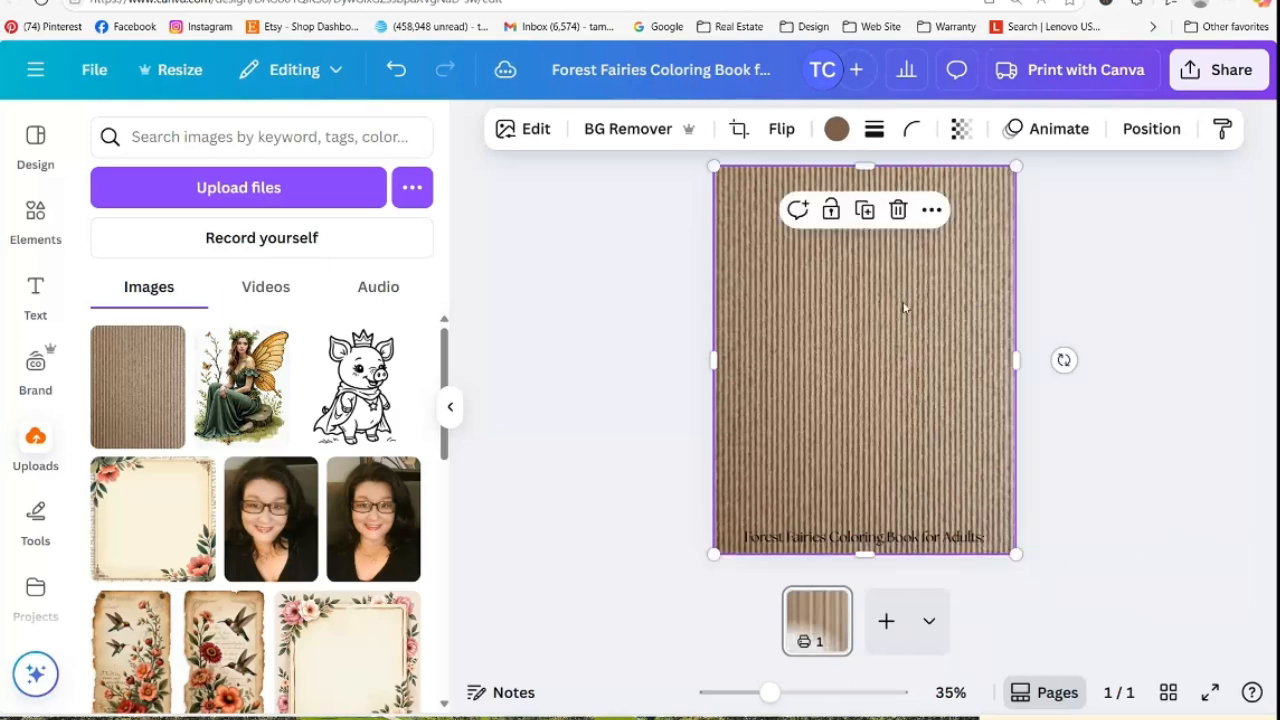
Send the wood background behind the fairy image and the title
{"action": "left_click", "coordinate": [1145, 130]}
{"action": "left_click", "coordinate": [362, 237]}
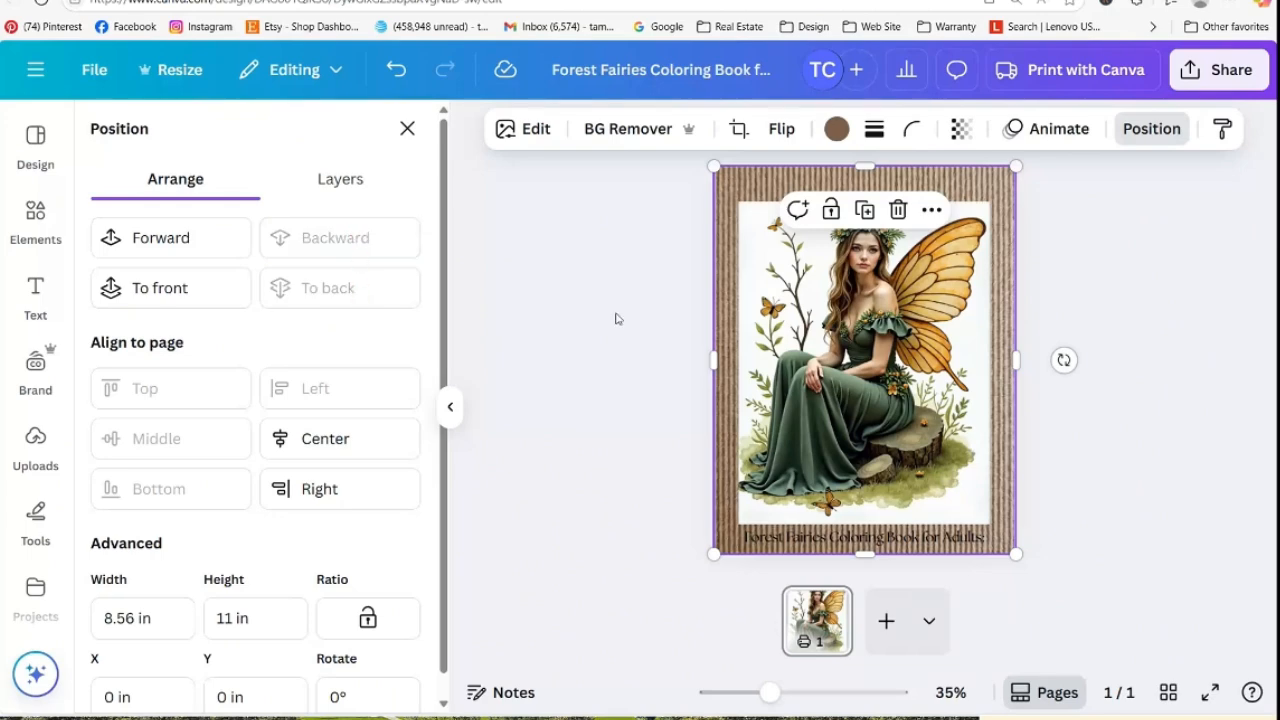
{"action": "left_click", "coordinate": [1152, 291]}
Remove the white background from the fairy image and shrink the image slightly from its upper corner
{"action": "left_click", "coordinate": [912, 288]}
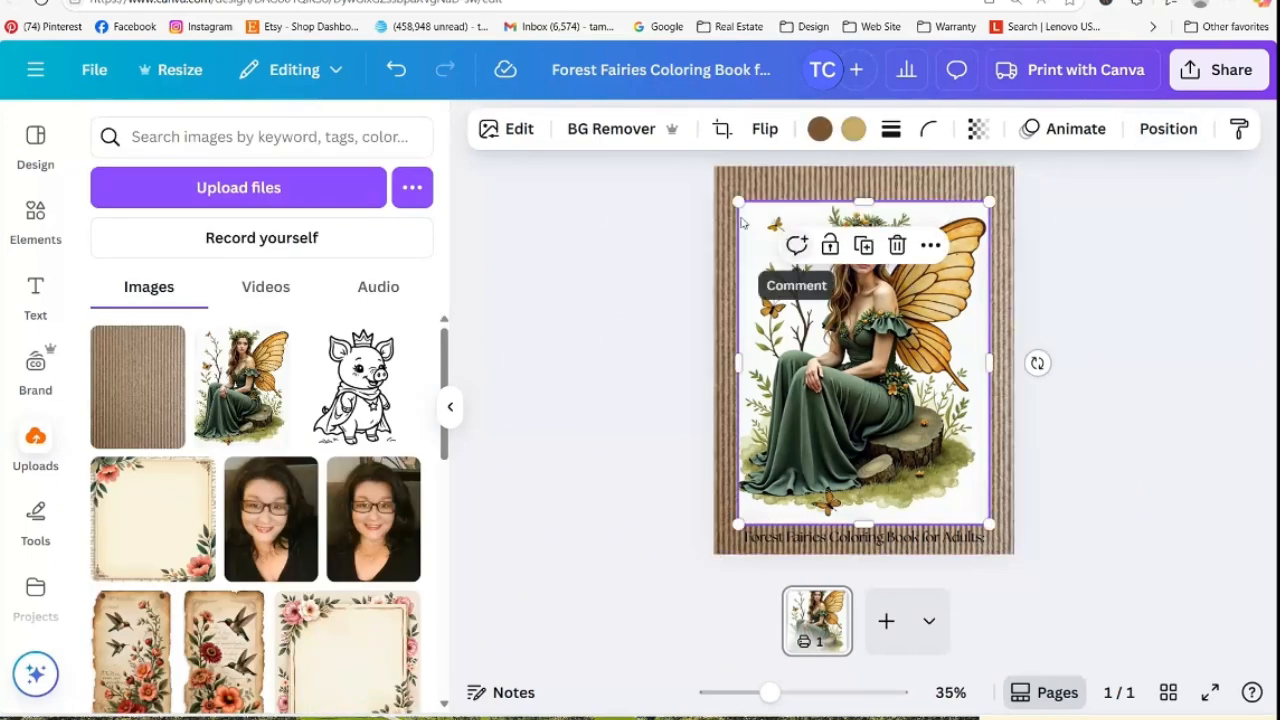
{"action": "left_click", "coordinate": [612, 129]}
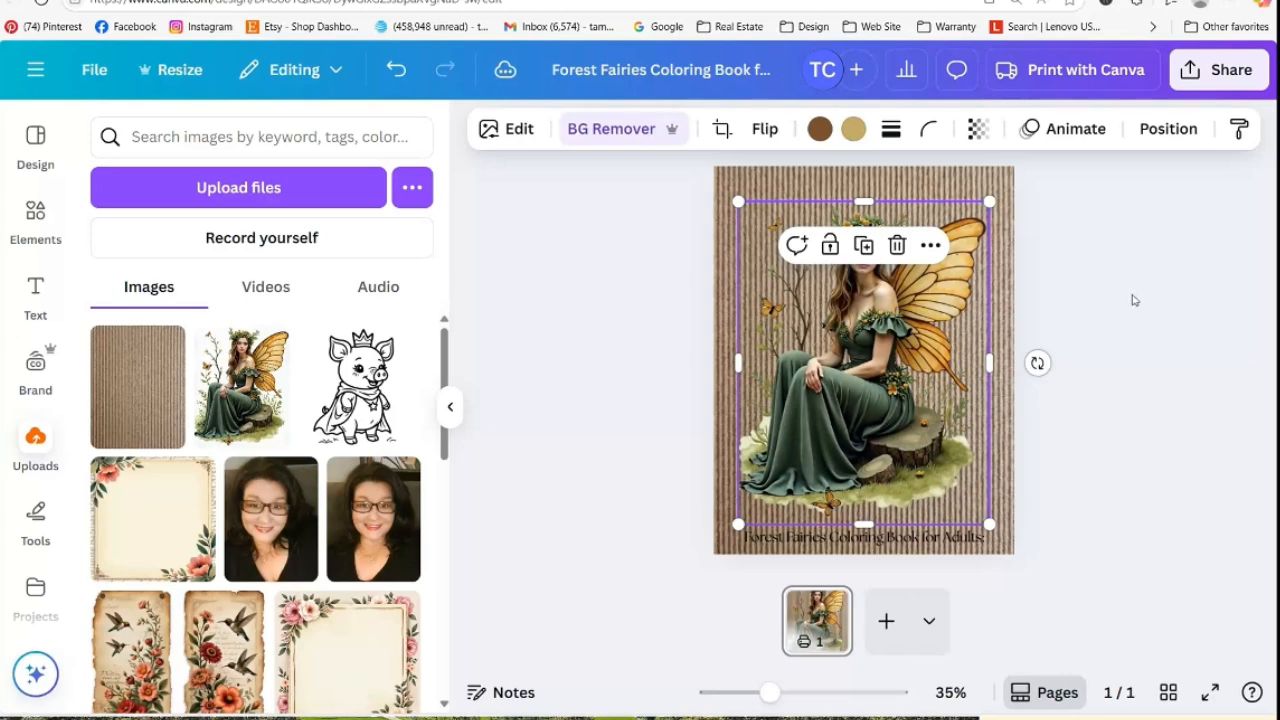
{"action": "left_click", "coordinate": [1150, 351]}
{"action": "left_click", "coordinate": [760, 275]}
{"action": "mouse_move", "coordinate": [722, 195]}
{"action": "left_mouse_down"}
{"action": "mouse_move", "coordinate": [719, 179]}
{"action": "mouse_move", "coordinate": [734, 212]}
{"action": "left_mouse_up"}
{"action": "left_click", "coordinate": [1084, 376]}
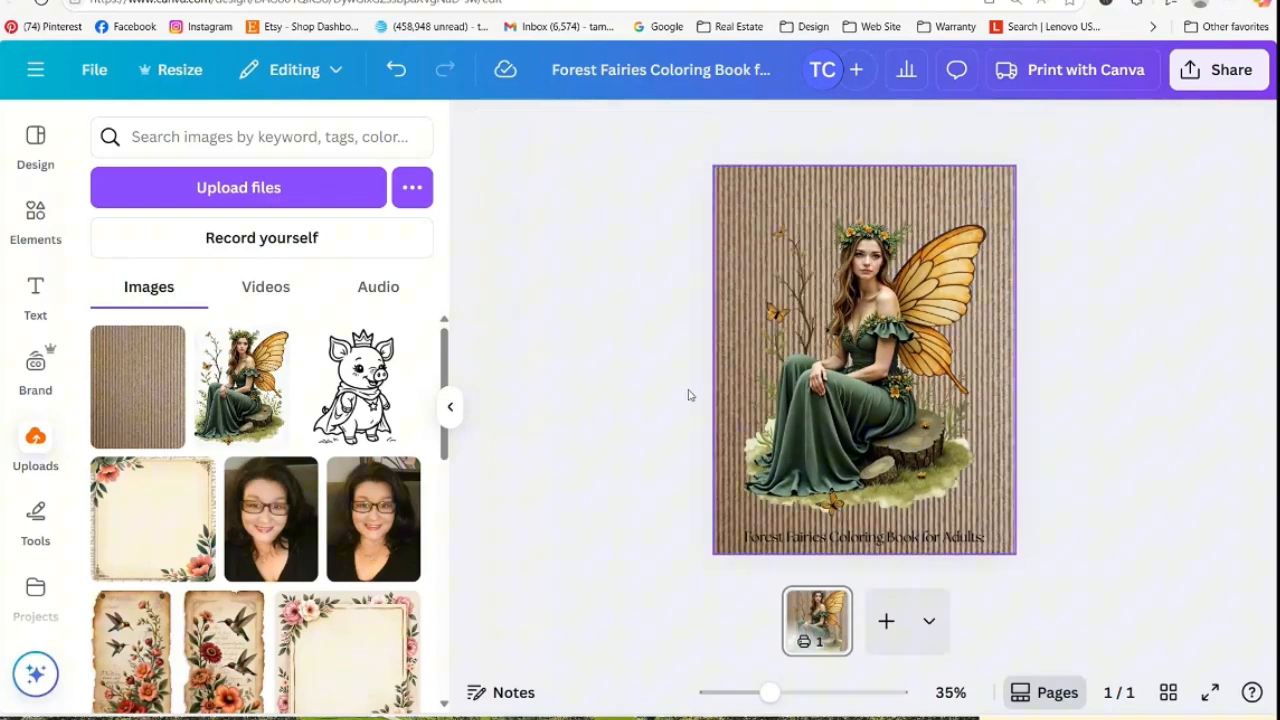
Add a square shape to the cover and stretch it into a rectangle covering the fairy image
{"action": "left_click", "coordinate": [38, 218]}
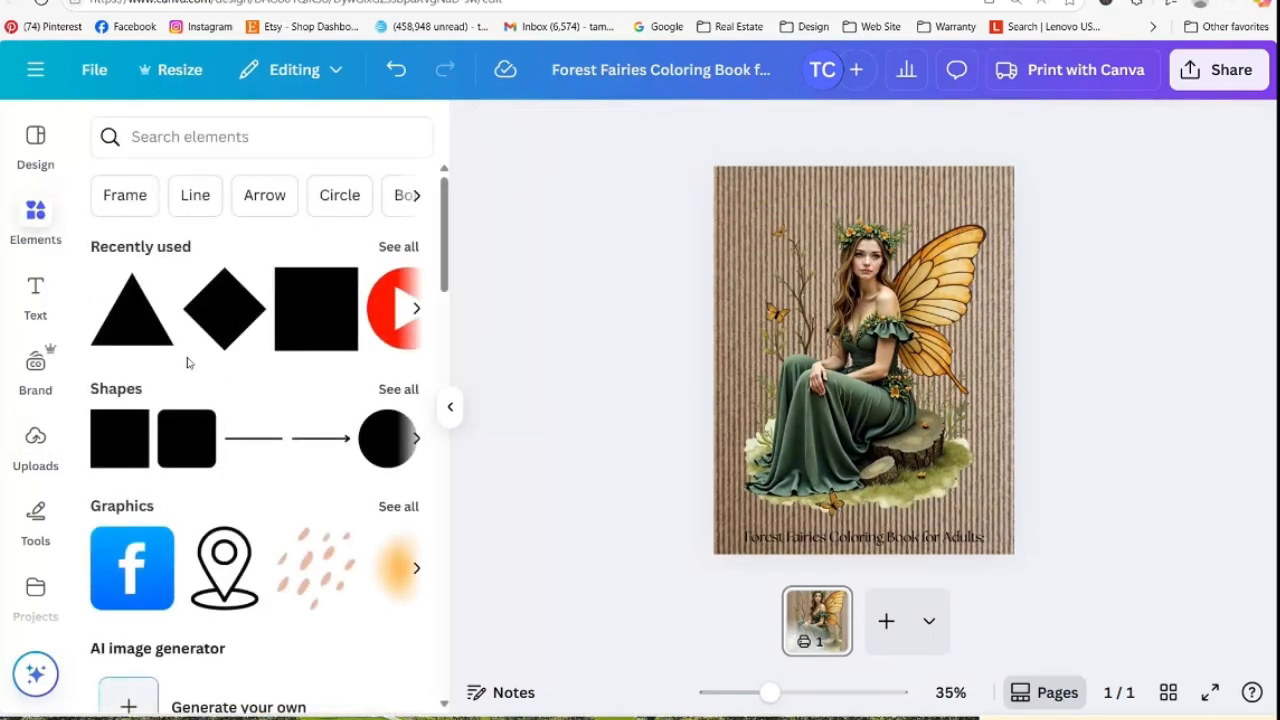
{"action": "left_click", "coordinate": [131, 430]}
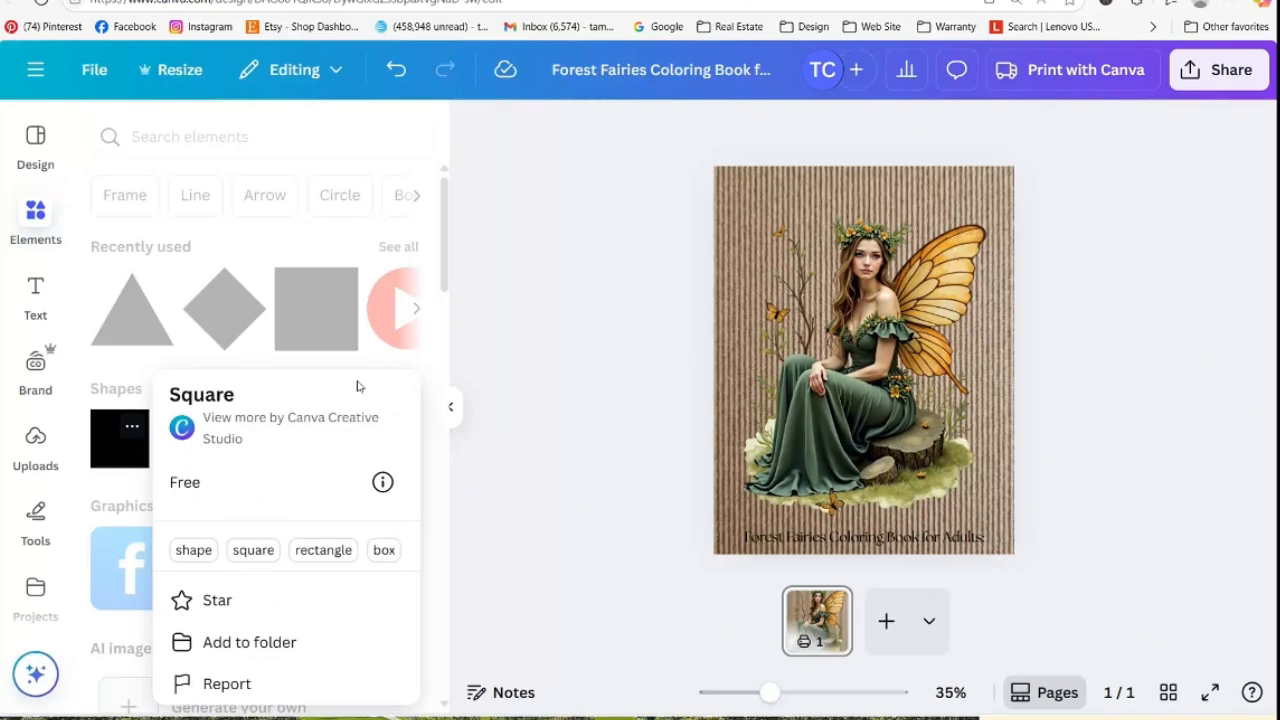
{"action": "left_click", "coordinate": [466, 395]}
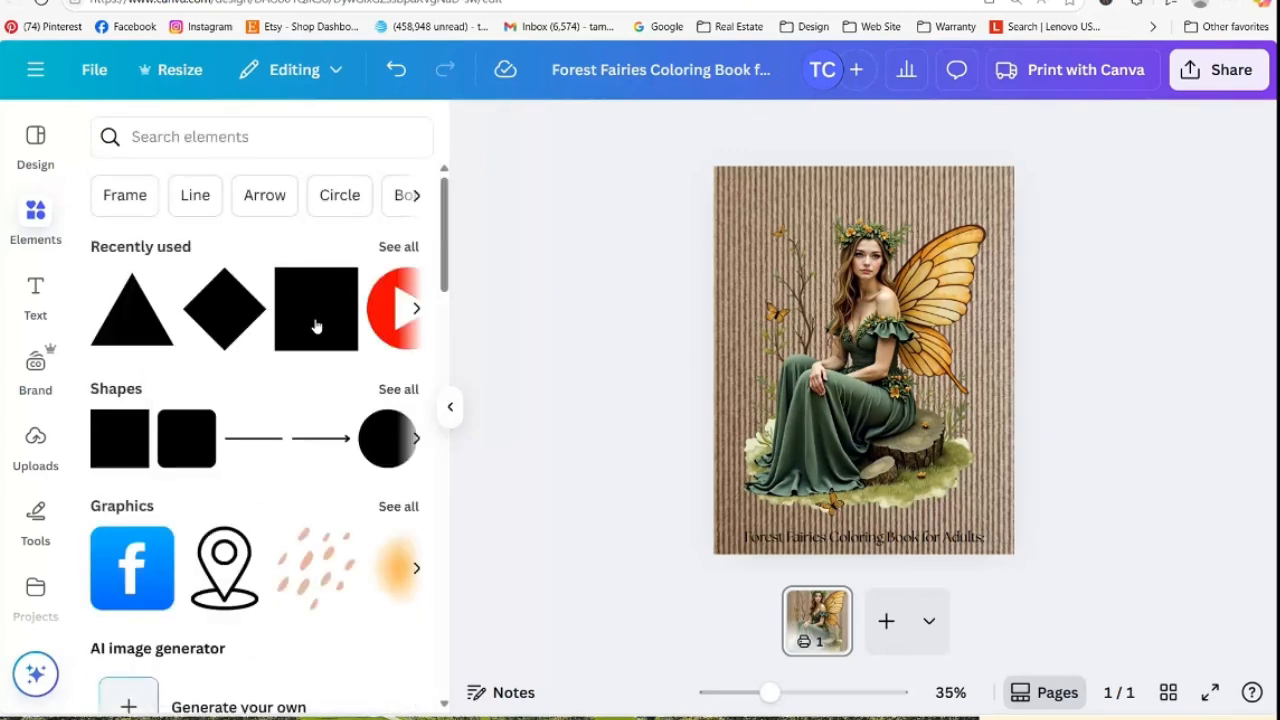
{"action": "left_click", "coordinate": [316, 308]}
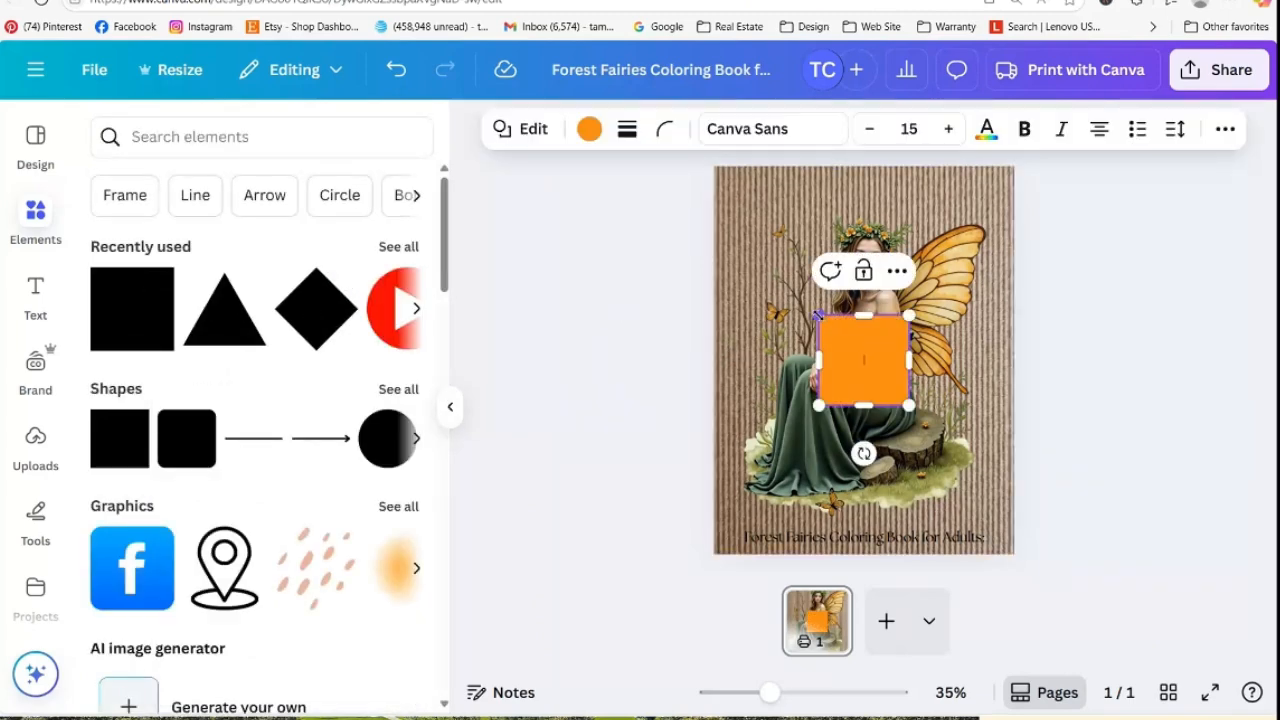
{"action": "left_click_drag", "start_coordinate": [817, 315], "coordinate": [742, 204]}
{"action": "left_click_drag", "start_coordinate": [829, 418], "coordinate": [829, 514]}
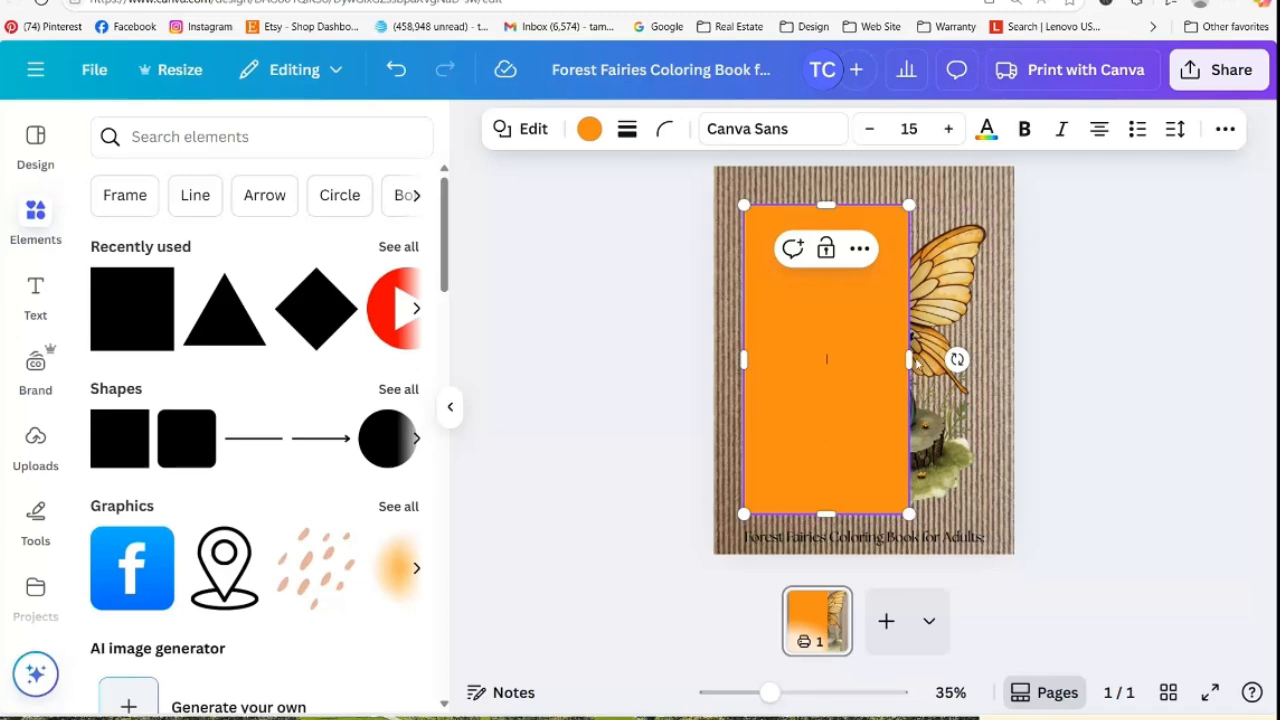
{"action": "left_click_drag", "start_coordinate": [909, 360], "coordinate": [991, 367]}
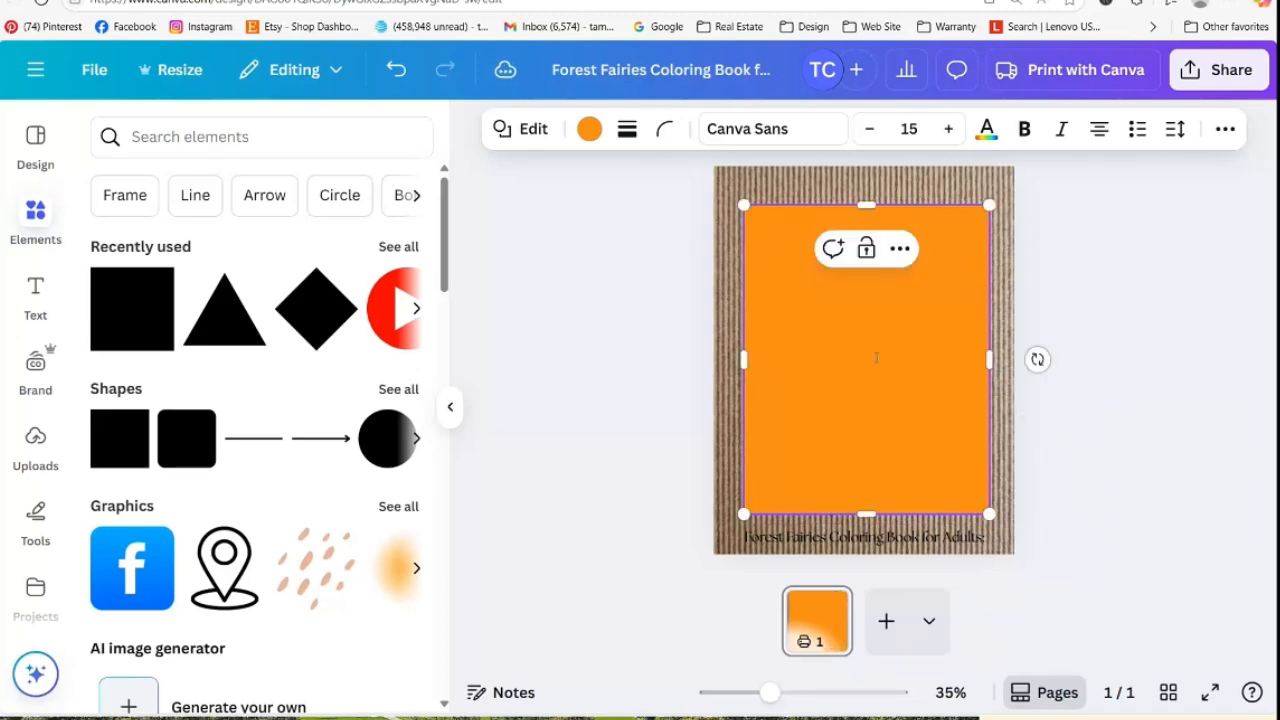
{"action": "left_click", "coordinate": [876, 541]}
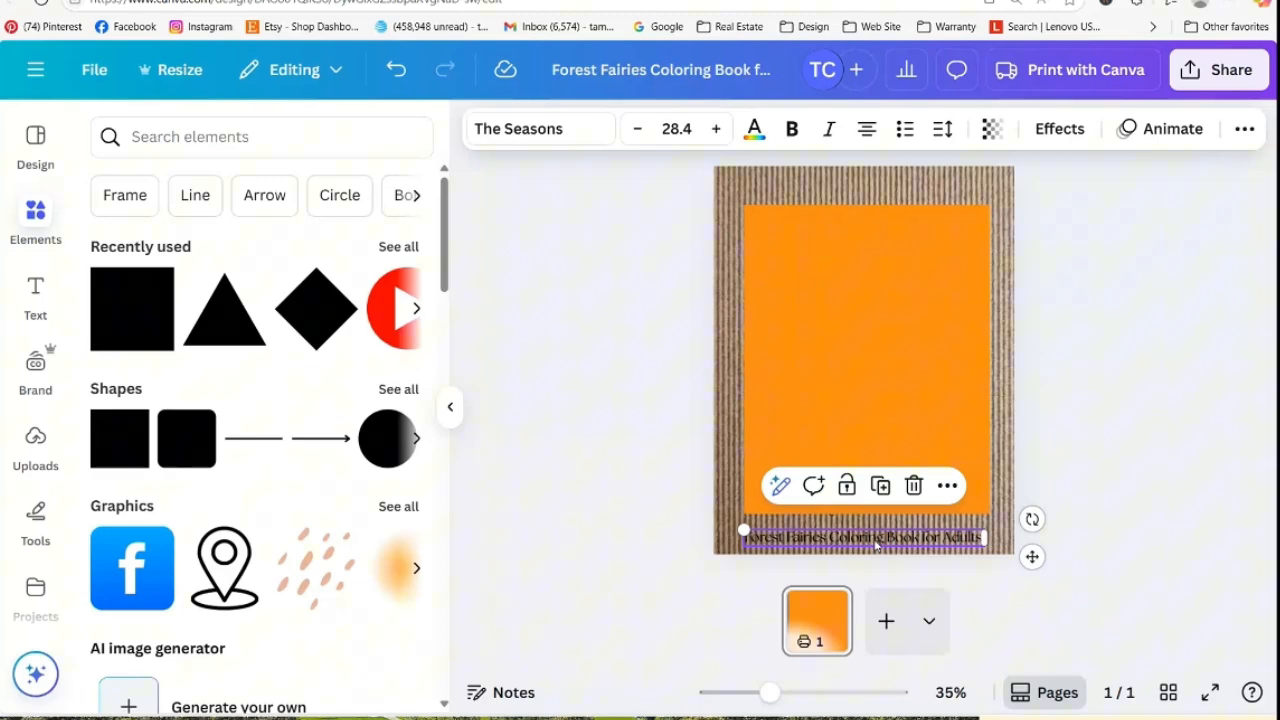
{"action": "double_click", "coordinate": [876, 541]}
{"action": "left_click", "coordinate": [1070, 483]}
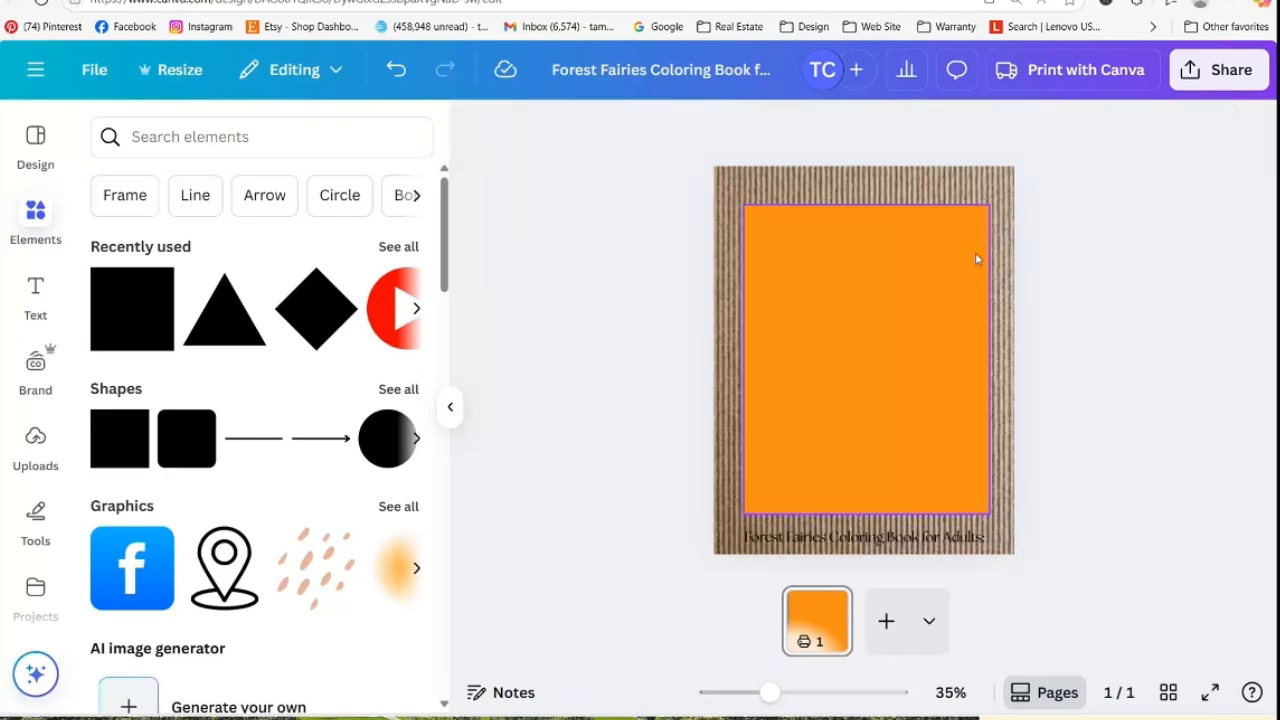
Remove the wood background and the orange rectangle from the cover page, leaving the fairy image and title
{"action": "left_click", "coordinate": [978, 190]}
{"action": "left_click_drag", "start_coordinate": [984, 197], "coordinate": [400, 150]}
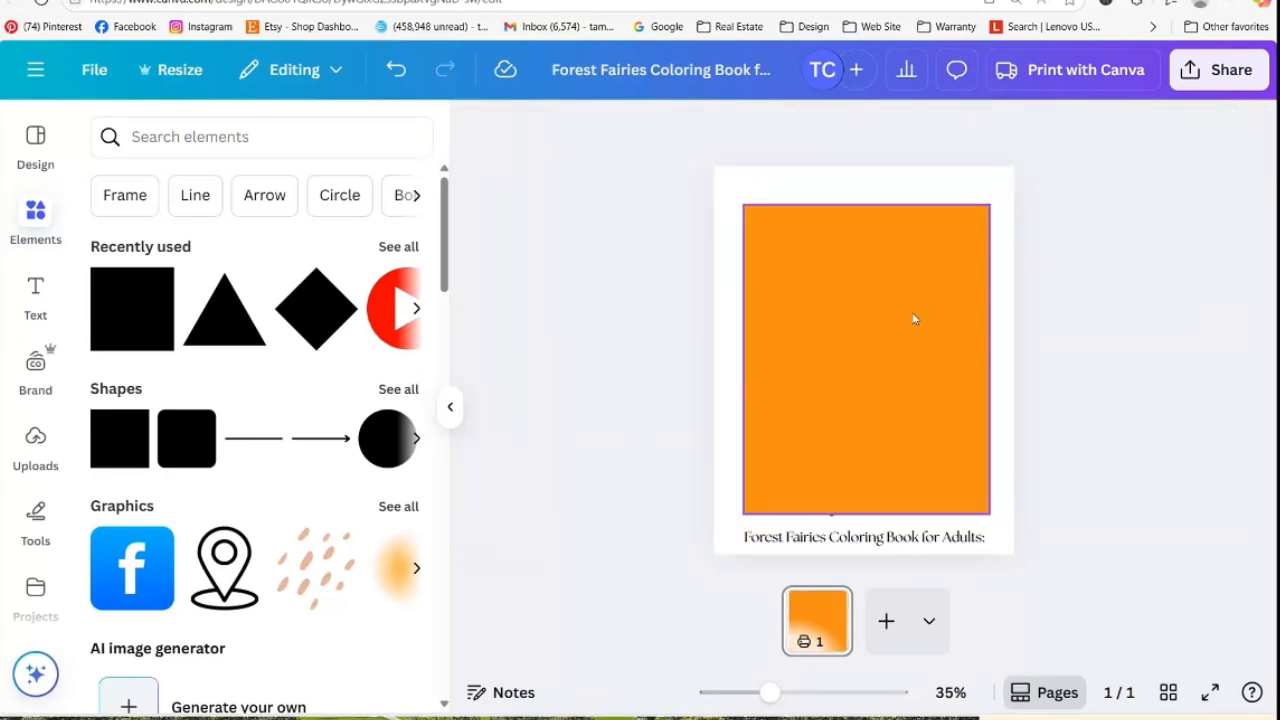
{"action": "left_click_drag", "start_coordinate": [871, 316], "coordinate": [464, 288]}
{"action": "left_click", "coordinate": [842, 341]}
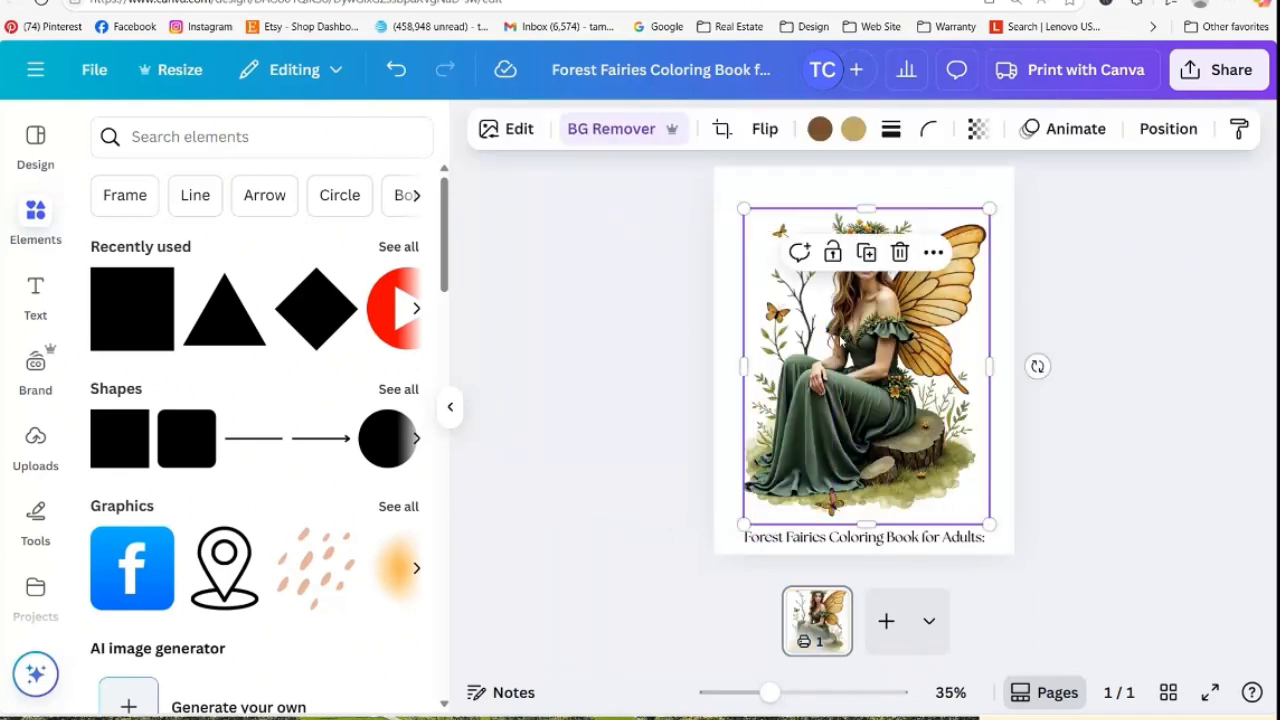
{"action": "left_click", "coordinate": [1096, 475]}
{"action": "left_click", "coordinate": [937, 390]}
{"action": "left_click", "coordinate": [1033, 531]}
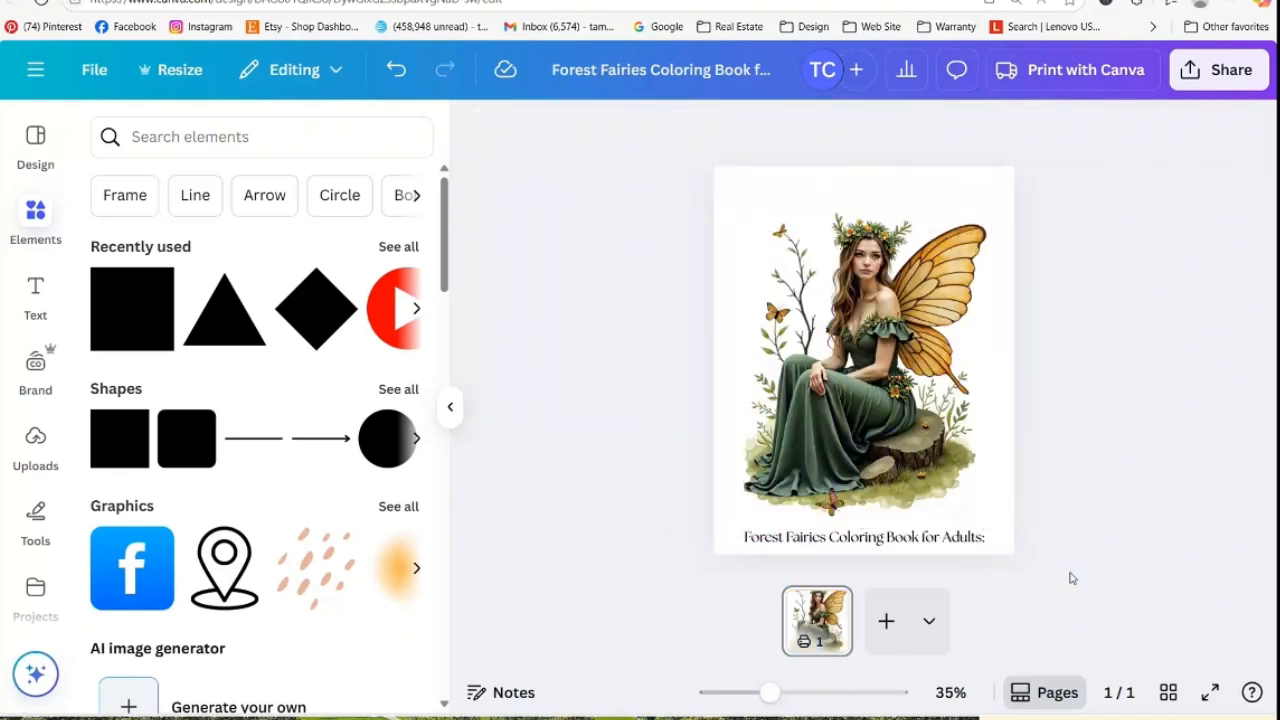
Move the Forest Fairies Coloring Book for Adults title slightly up on the cover
{"action": "left_click", "coordinate": [800, 546]}
{"action": "left_click_drag", "start_coordinate": [801, 546], "coordinate": [801, 536]}
{"action": "left_click", "coordinate": [1007, 594]}
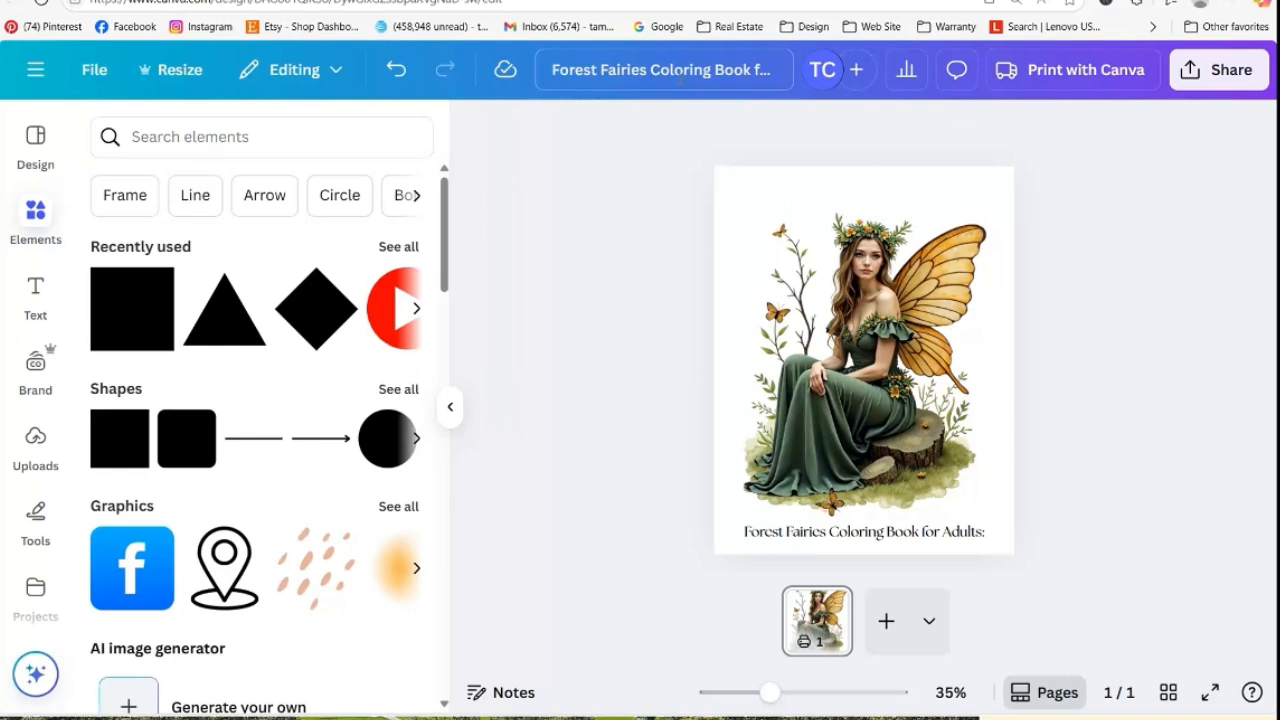
Copy "Enchanted Escapes Volume 1" from the design's name and paste it onto the cover as a text element
{"action": "key", "text": "Right"}
{"action": "key", "text": "Right"}
{"action": "key", "text": "Right"}
{"action": "key", "text": "Right"}
{"action": "key", "text": "Right"}
{"action": "key", "text": "Right"}
{"action": "key", "text": "Right"}
{"action": "key", "text": "Right"}
{"action": "key", "text": "Right"}
{"action": "key", "text": "Right"}
{"action": "key", "text": "Right"}
{"action": "key", "text": "Right"}
{"action": "key", "text": "Right"}
{"action": "key", "text": "Right"}
{"action": "key", "text": "Right"}
{"action": "key", "text": "Right"}
{"action": "key", "text": "Right"}
{"action": "key", "text": "Right"}
{"action": "key", "text": "Right"}
{"action": "key", "text": "Right"}
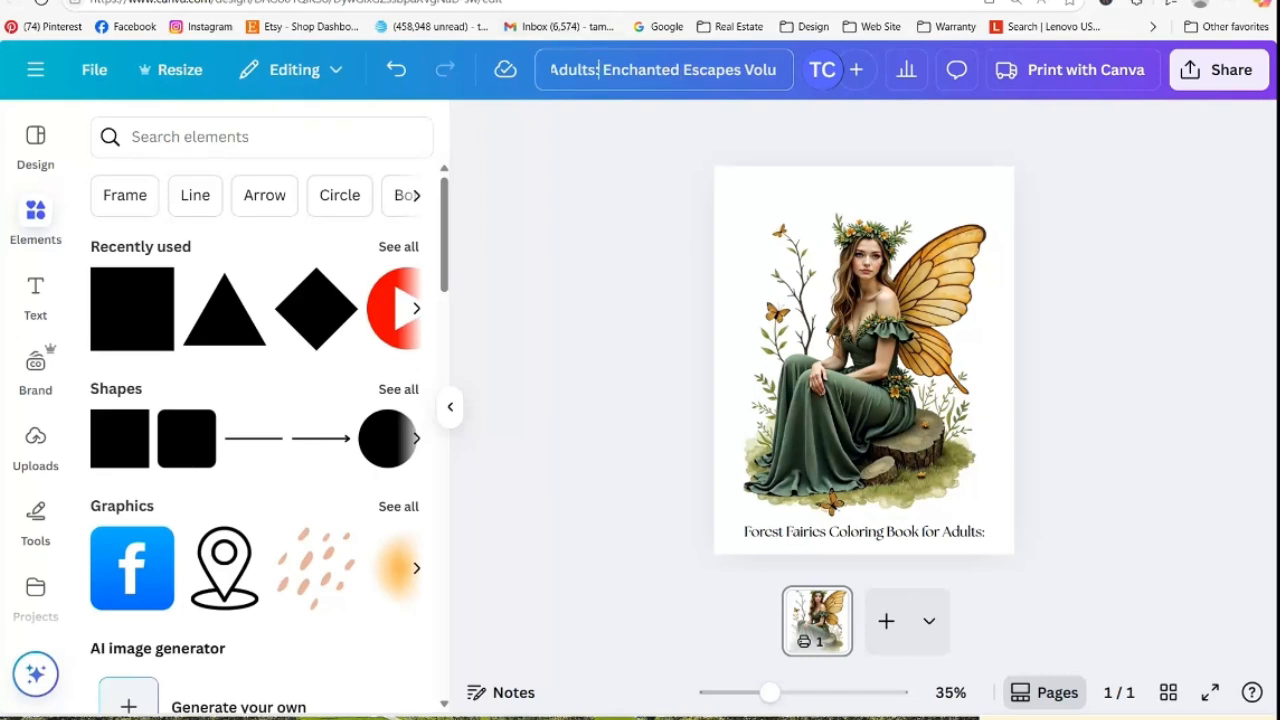
{"action": "left_click_drag", "start_coordinate": [748, 70], "coordinate": [688, 70]}
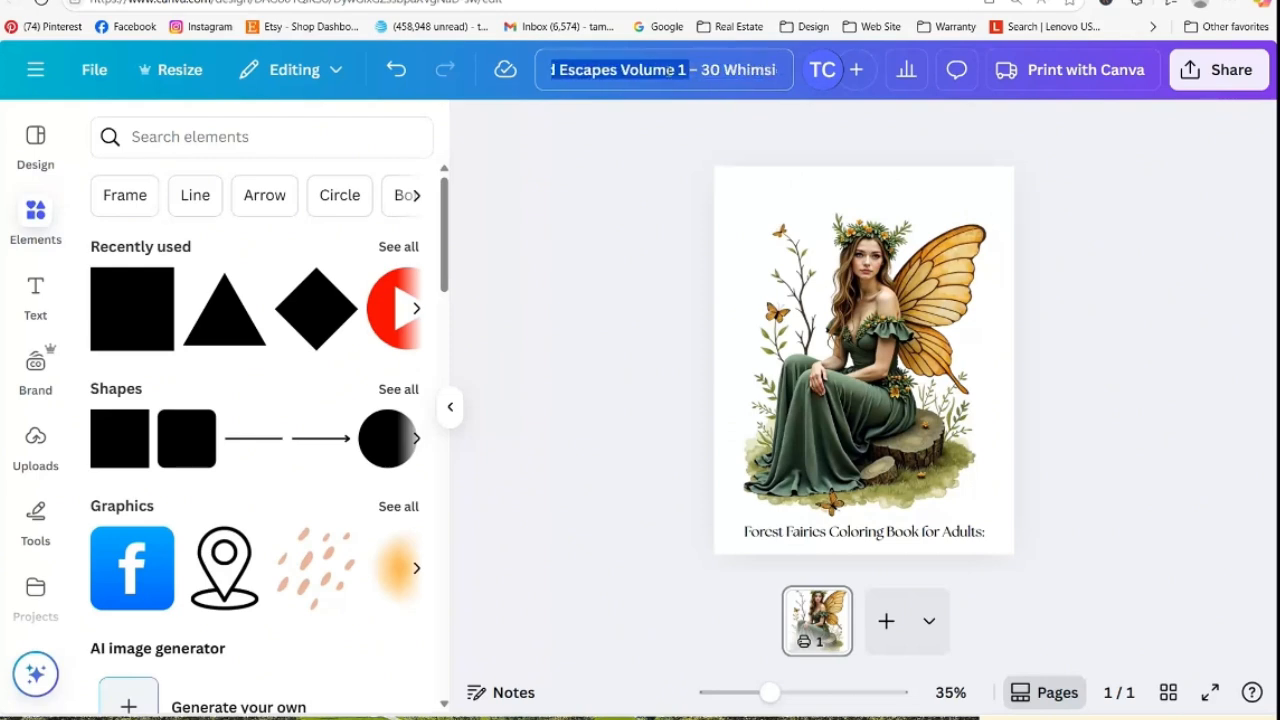
{"action": "right_click", "coordinate": [670, 70]}
{"action": "left_click", "coordinate": [734, 175]}
{"action": "left_click", "coordinate": [778, 194]}
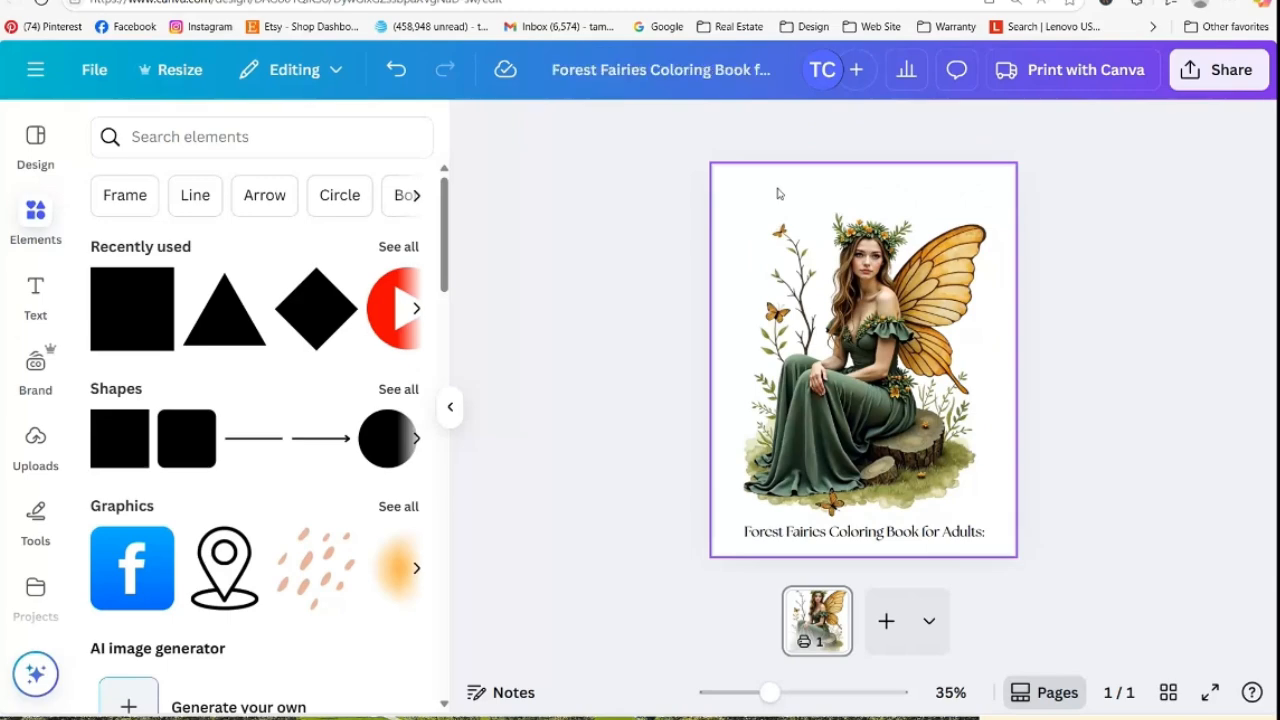
{"action": "right_click", "coordinate": [775, 190]}
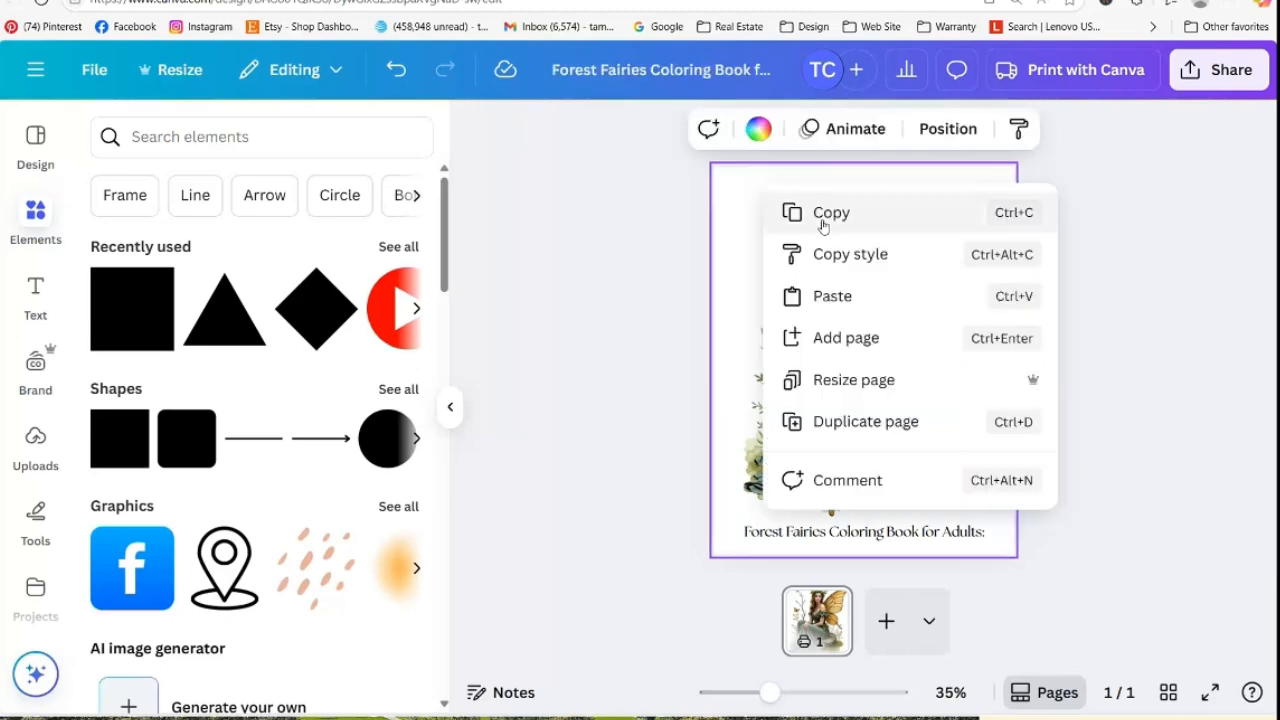
{"action": "left_click", "coordinate": [866, 298]}
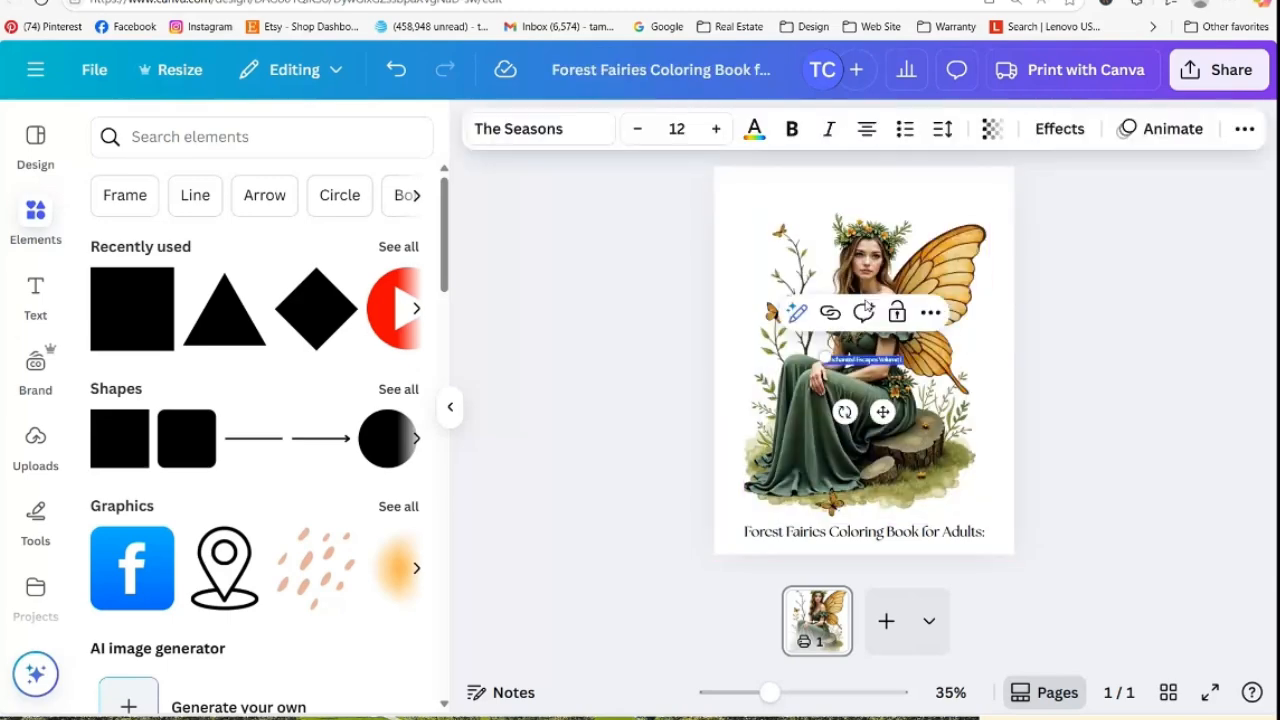
{"action": "left_click", "coordinate": [1053, 378]}
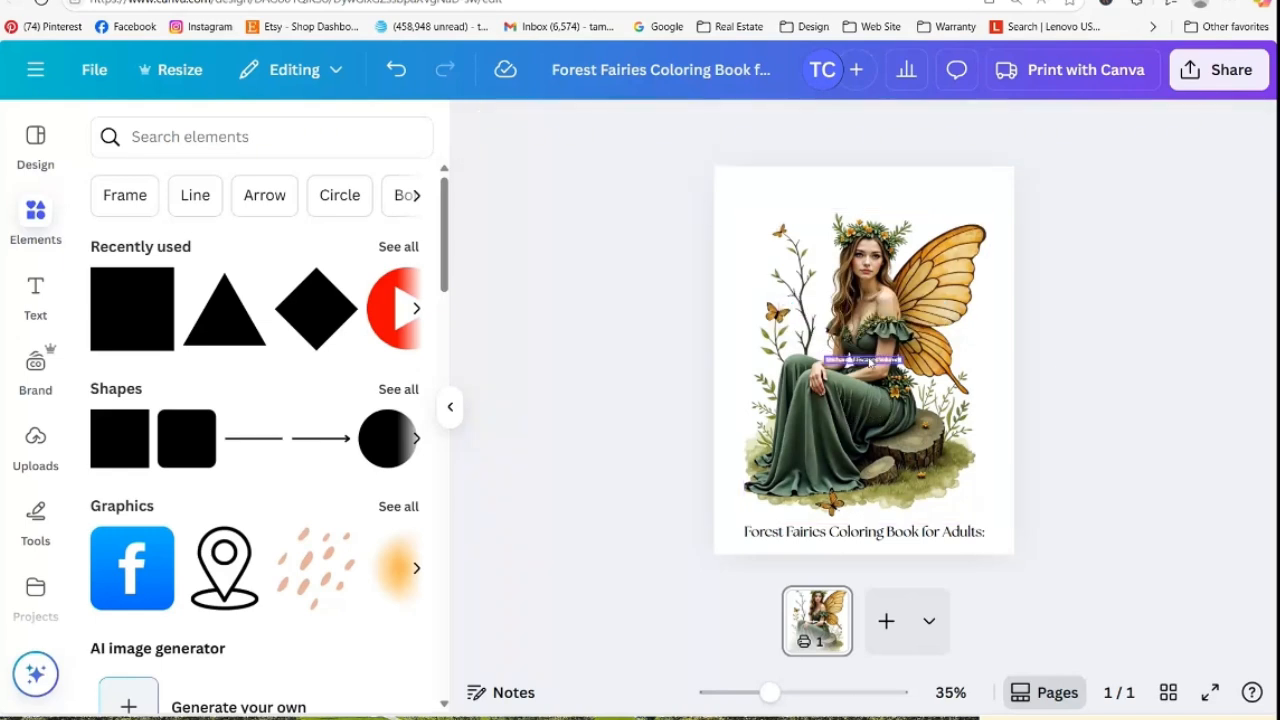
Enlarge the pasted volume text to font size 29.1 and move it above the fairy image
{"action": "left_click", "coordinate": [872, 360]}
{"action": "left_click_drag", "start_coordinate": [820, 348], "coordinate": [714, 346]}
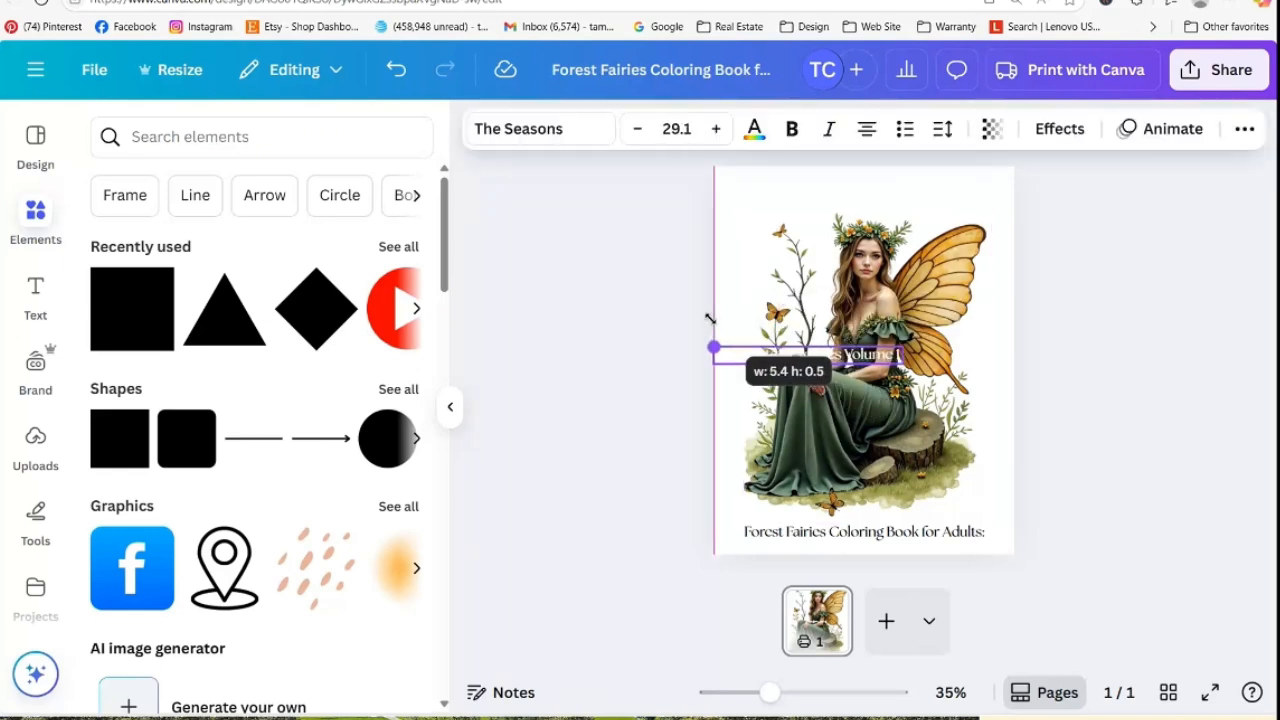
{"action": "left_click", "coordinate": [1187, 373]}
{"action": "left_click_drag", "start_coordinate": [866, 355], "coordinate": [902, 188]}
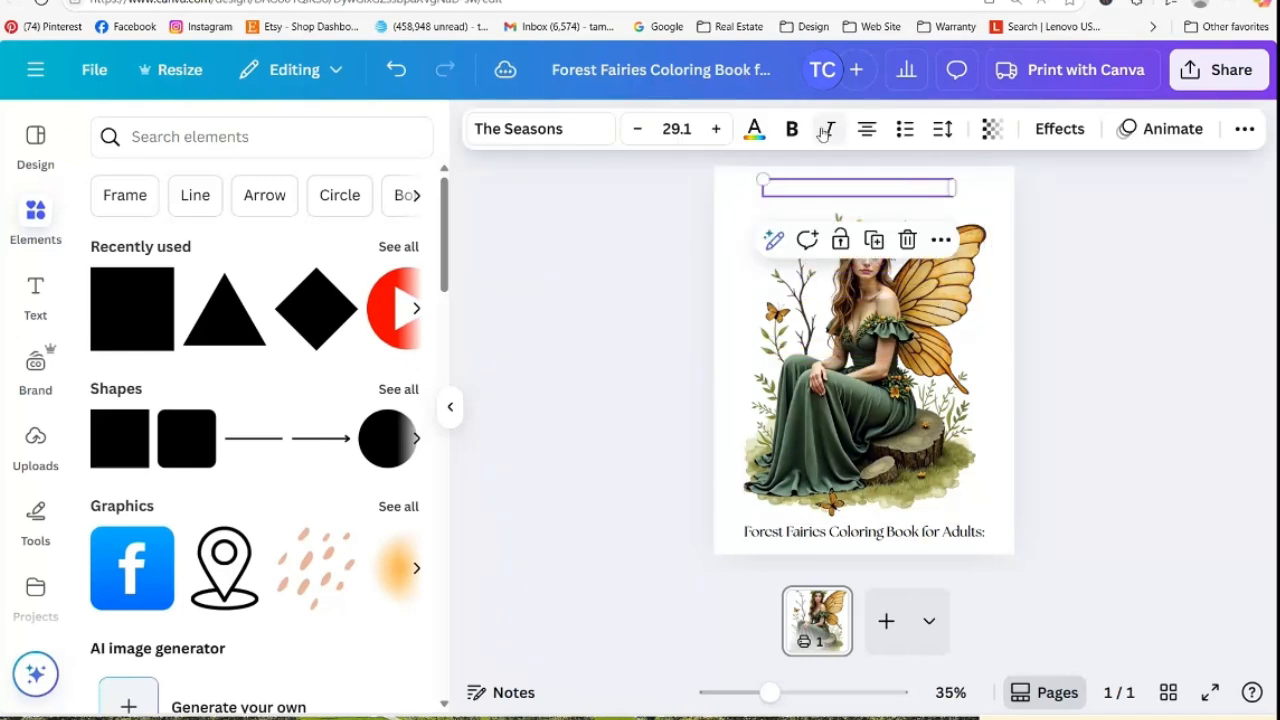
Change the "Enchanted Escapes Volume 1" text color to black
{"action": "left_click", "coordinate": [754, 128]}
{"action": "left_click", "coordinate": [171, 288]}
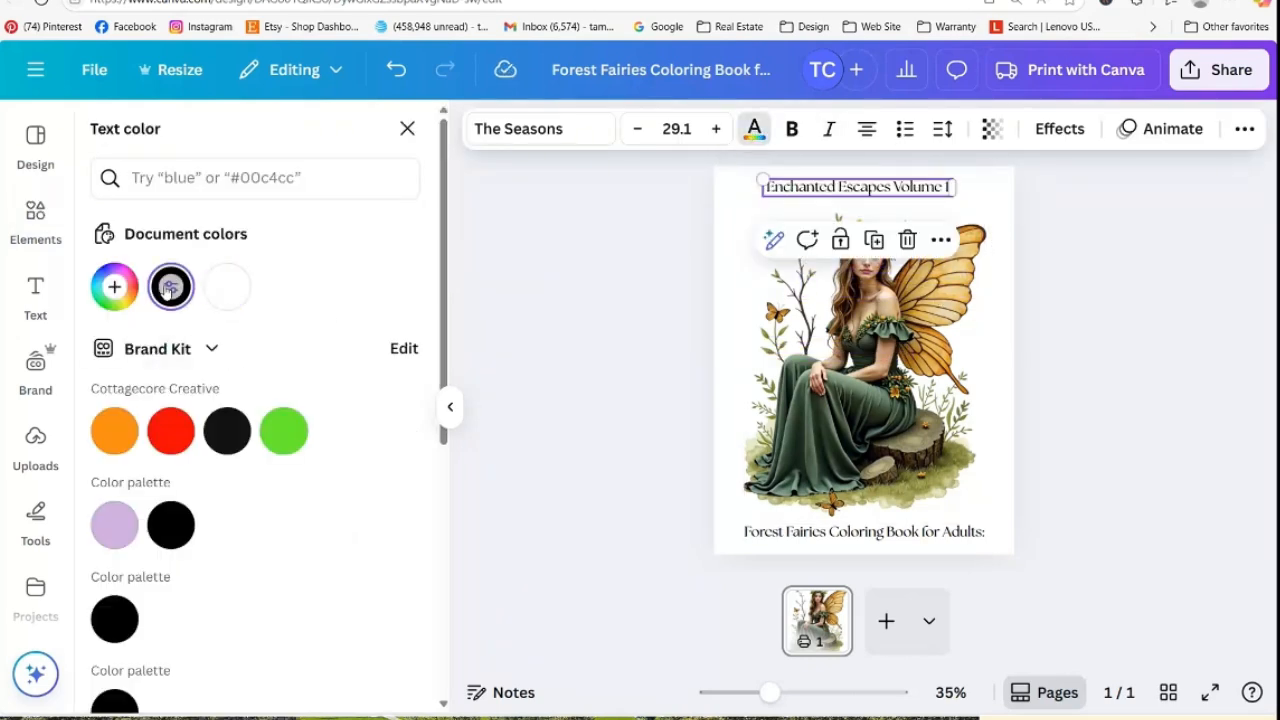
{"action": "key", "text": "Escape"}
{"action": "left_click", "coordinate": [1062, 412]}
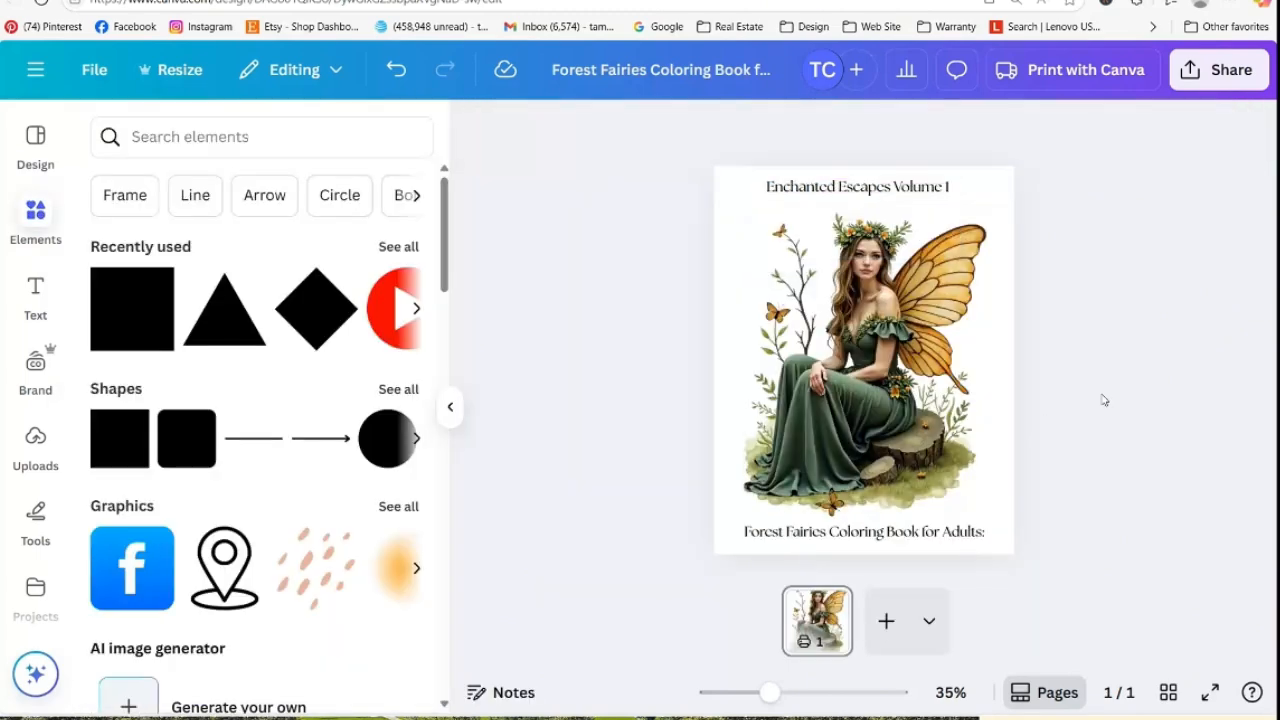
Enlarge the "Enchanted Escapes Volume 1" text to font size 33.3 and shift it slightly downward
{"action": "left_click", "coordinate": [847, 189]}
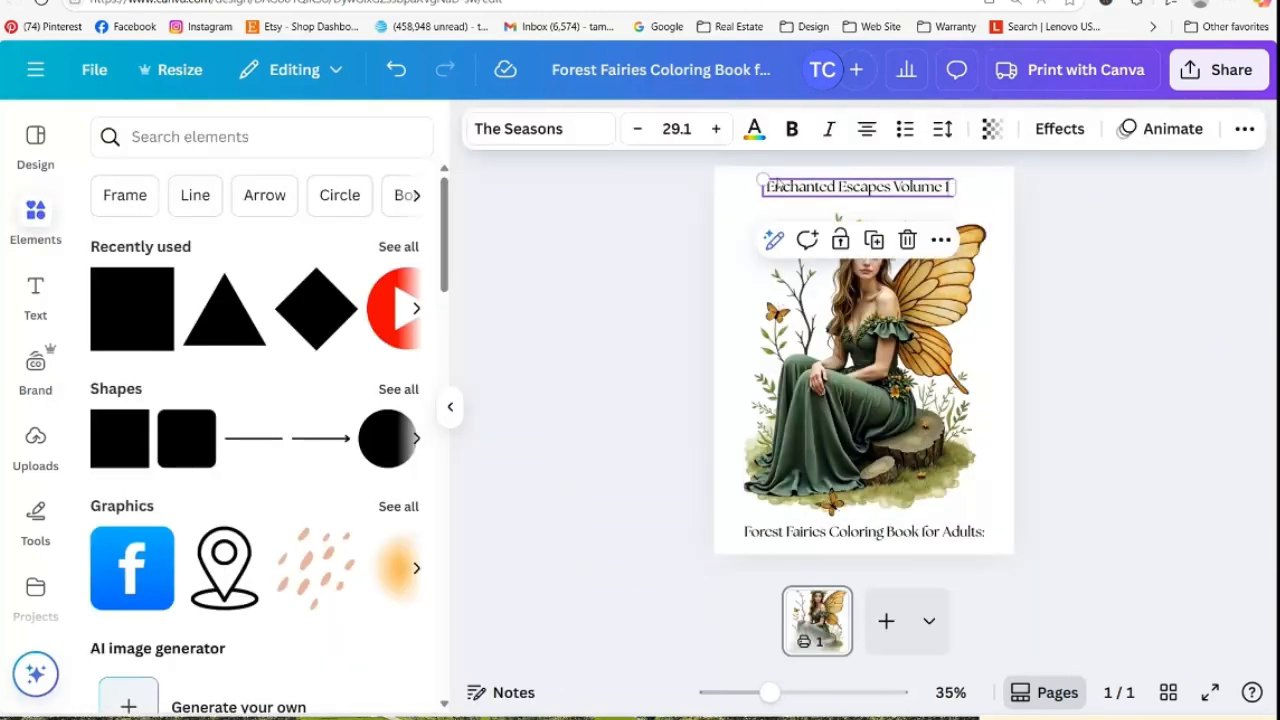
{"action": "mouse_move", "coordinate": [760, 179]}
{"action": "left_mouse_down"}
{"action": "mouse_move", "coordinate": [717, 168]}
{"action": "mouse_move", "coordinate": [736, 173]}
{"action": "left_mouse_up"}
{"action": "left_click", "coordinate": [1189, 282]}
{"action": "left_click_drag", "start_coordinate": [915, 187], "coordinate": [924, 191]}
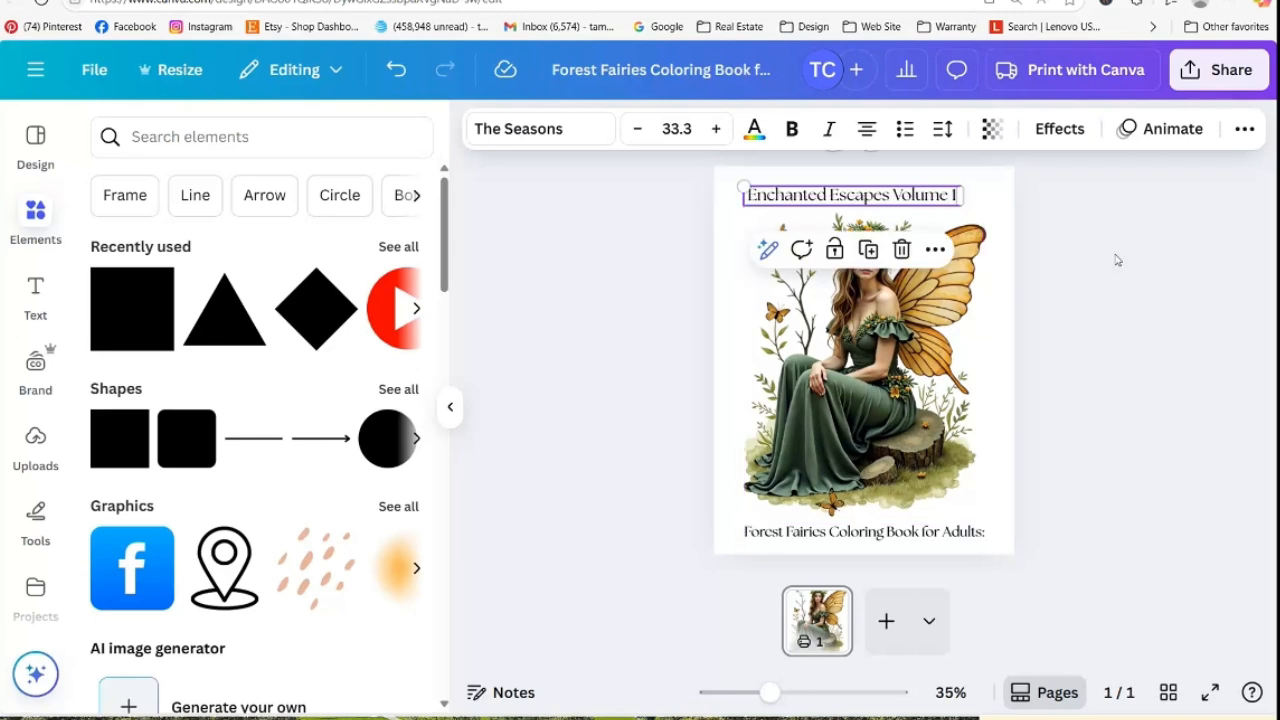
Align the "Enchanted Escapes Volume 1" text to the horizontal center of the page
{"action": "left_click", "coordinate": [935, 249]}
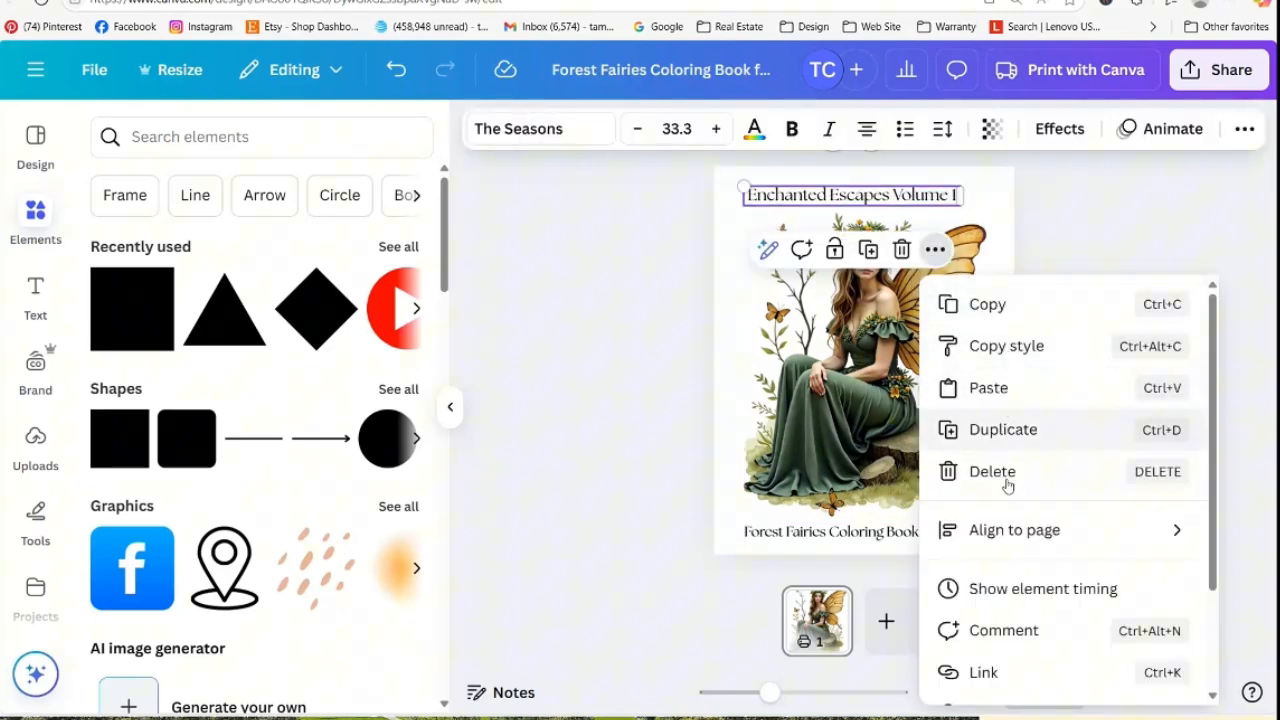
{"action": "mouse_move", "coordinate": [1013, 533]}
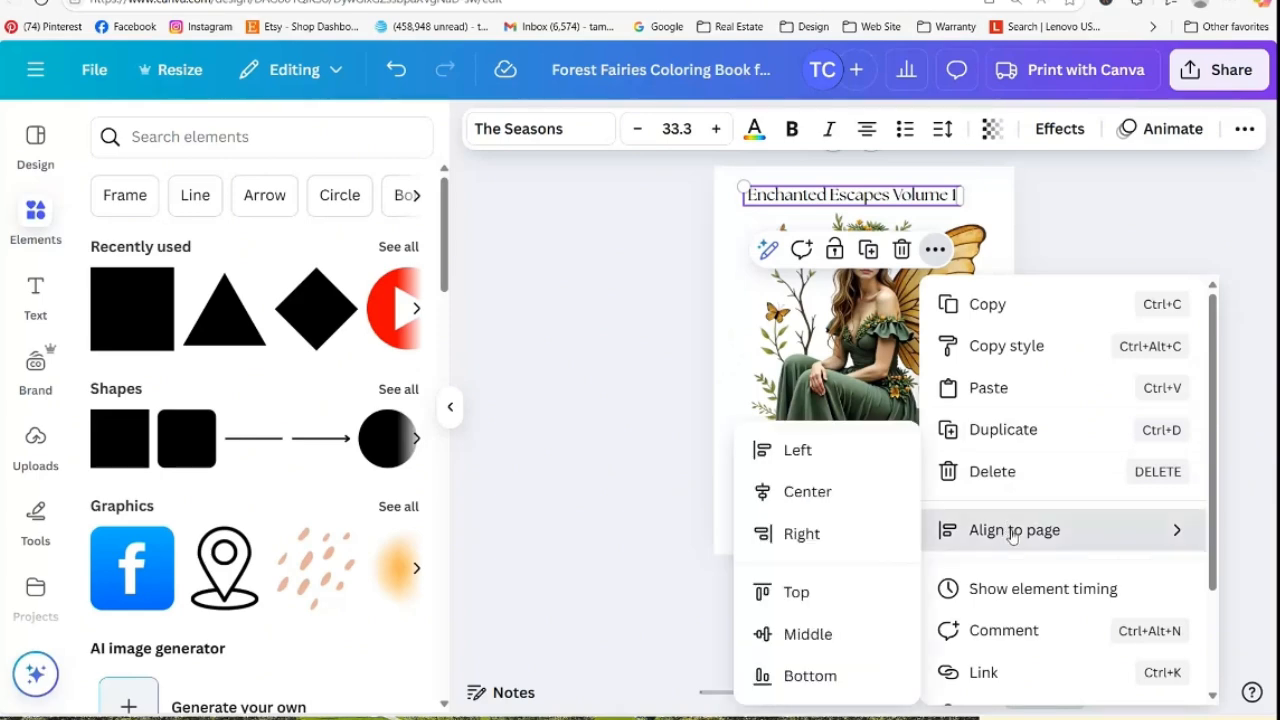
{"action": "left_click", "coordinate": [836, 498]}
{"action": "left_click", "coordinate": [1237, 385]}
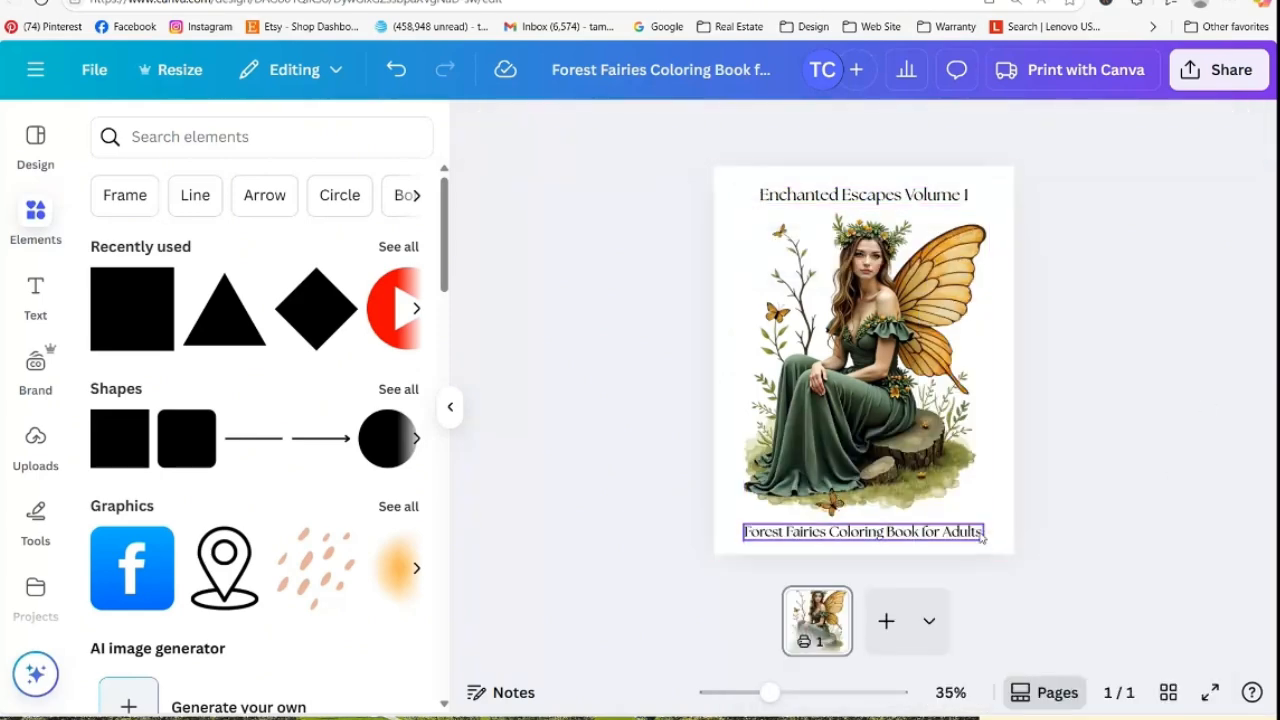
{"action": "left_click", "coordinate": [980, 535]}
{"action": "left_click", "coordinate": [946, 480]}
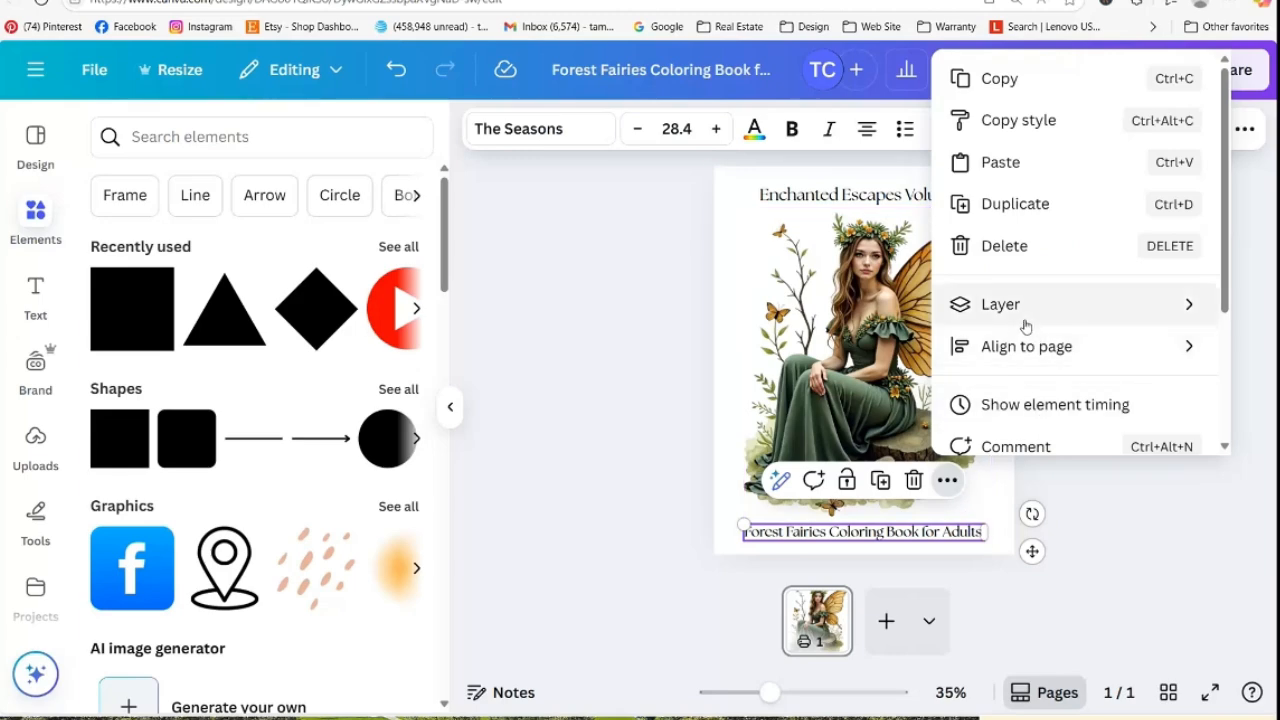
{"action": "left_click", "coordinate": [1107, 553]}
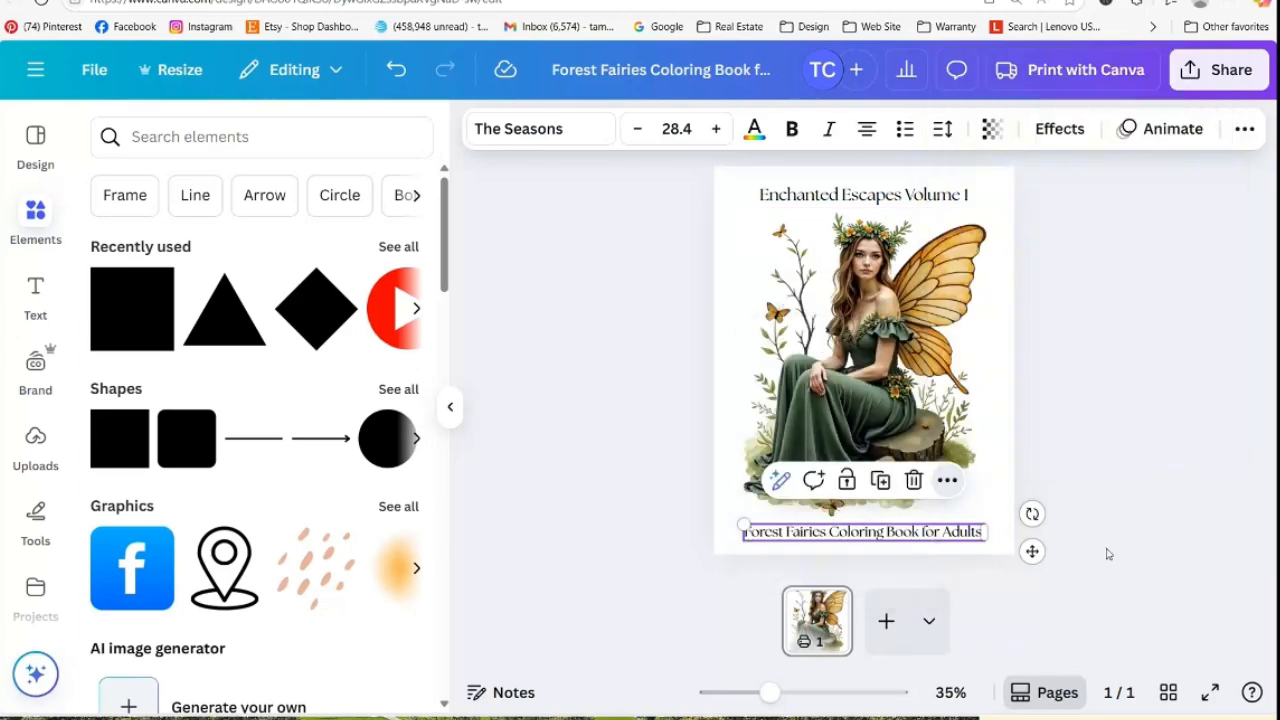
{"action": "left_click", "coordinate": [1107, 553]}
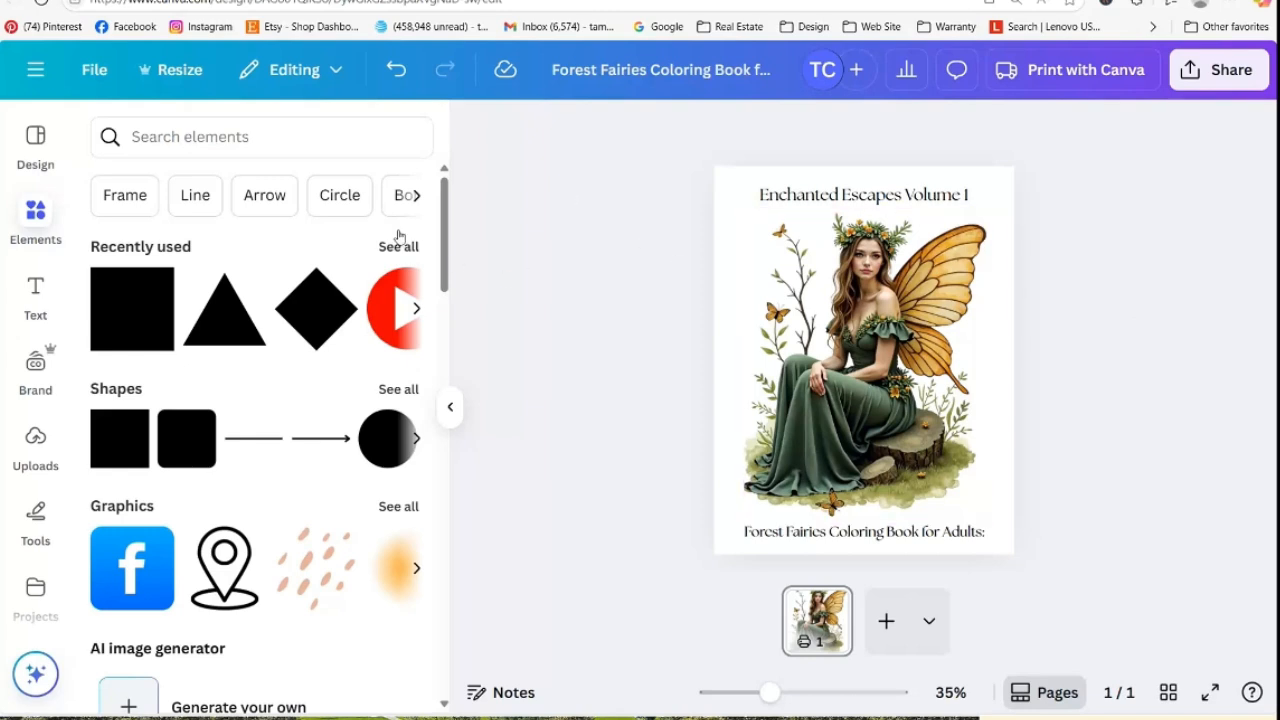
{"action": "left_click", "coordinate": [171, 128]}
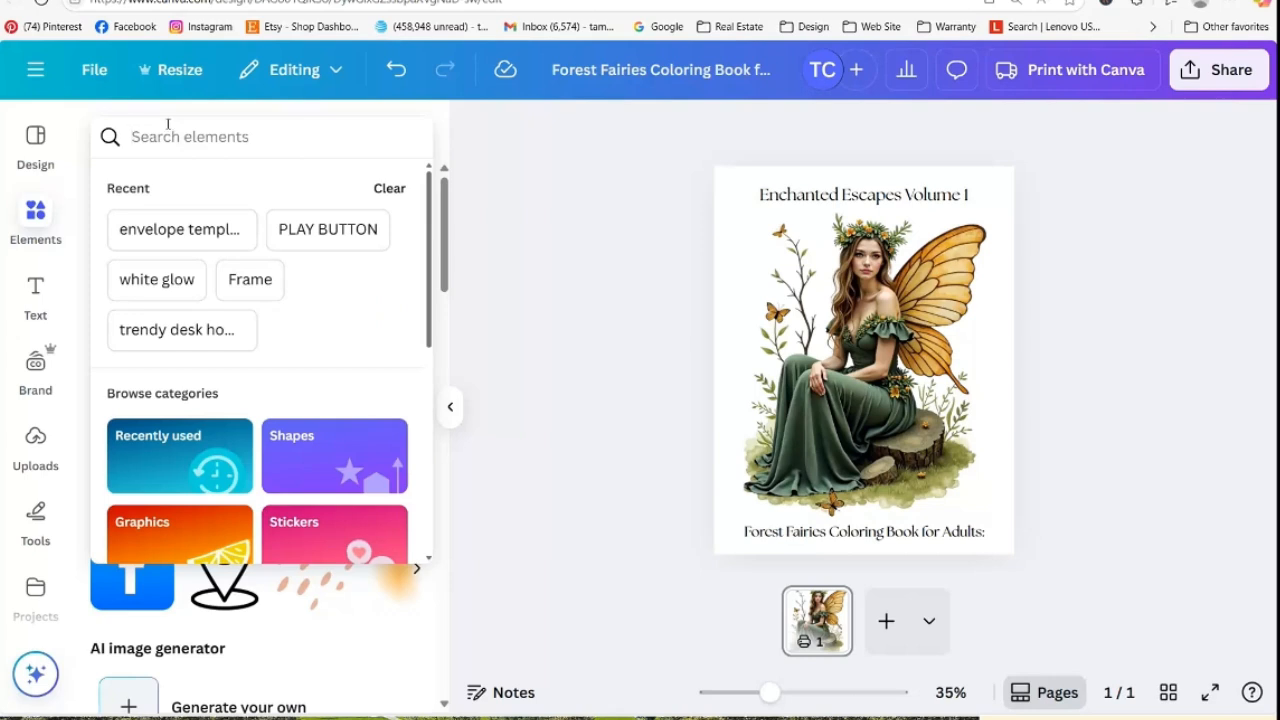
{"action": "key", "text": "Escape"}
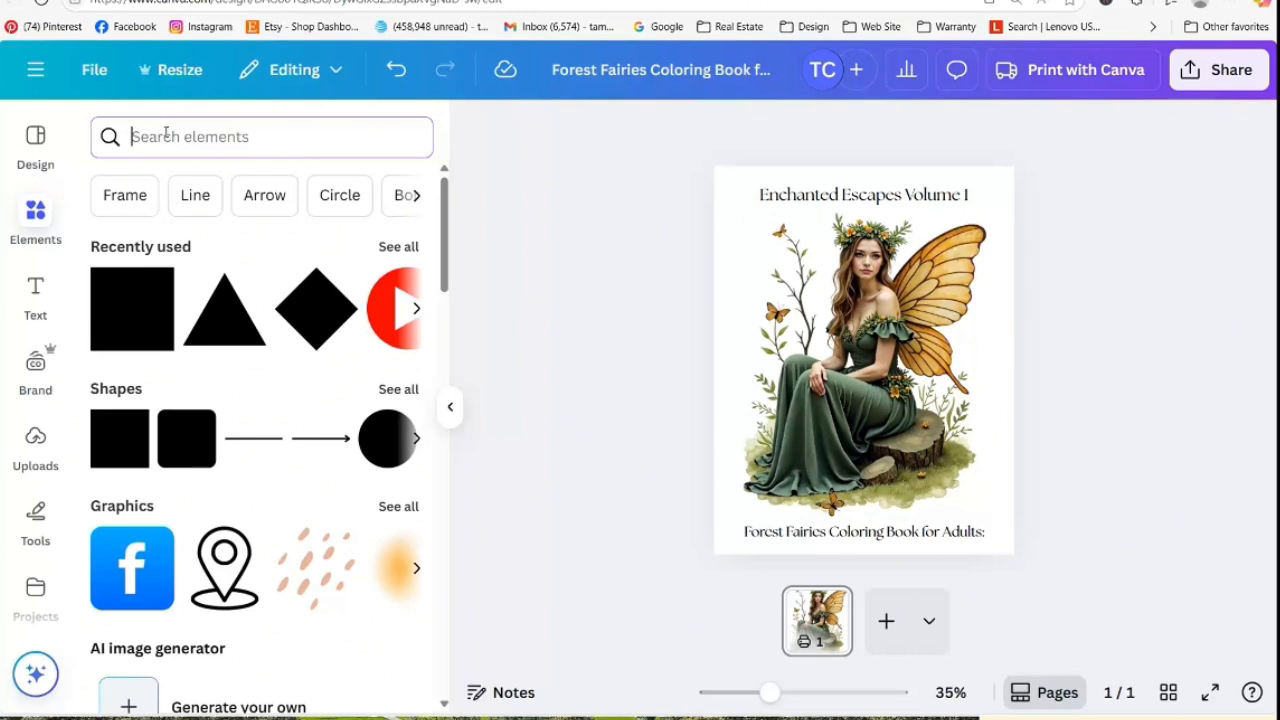
{"action": "type", "text": "border"}
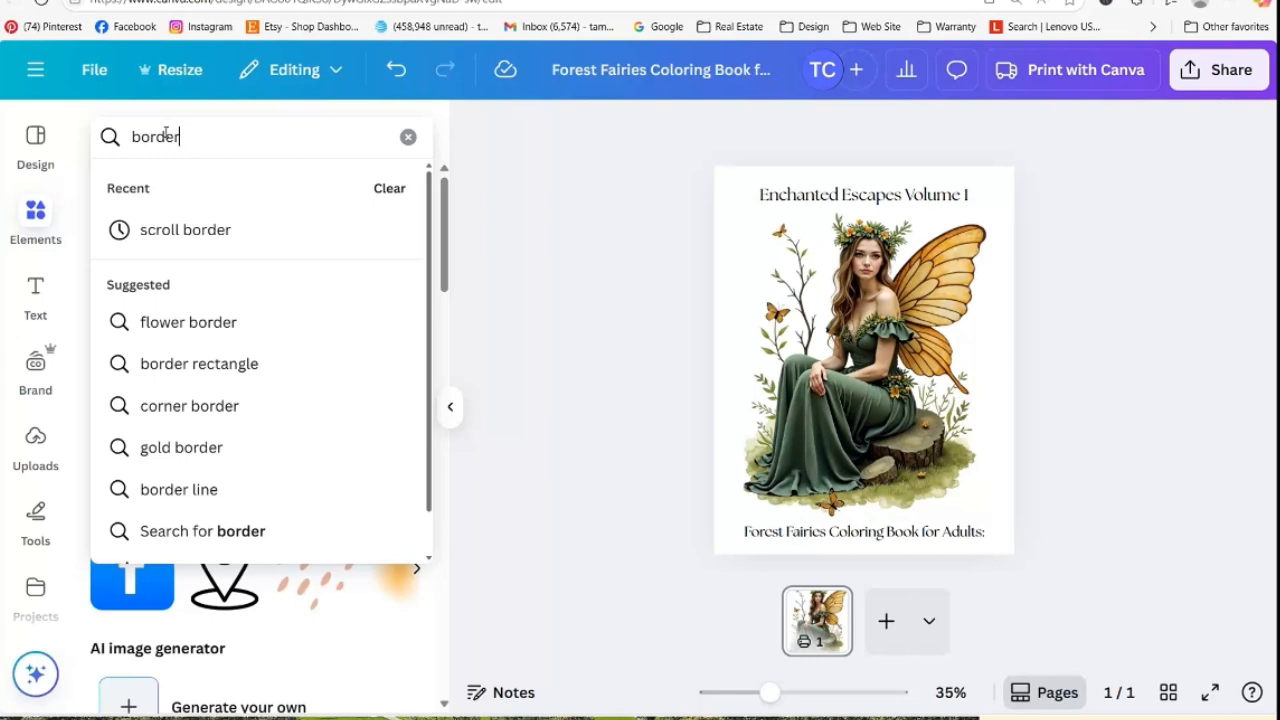
{"action": "key", "text": "BackSpace"}
{"action": "key", "text": "BackSpace"}
{"action": "key", "text": "BackSpace"}
{"action": "key", "text": "BackSpace"}
{"action": "key", "text": "BackSpace"}
{"action": "key", "text": "BackSpace"}
{"action": "type", "text": "fram"}
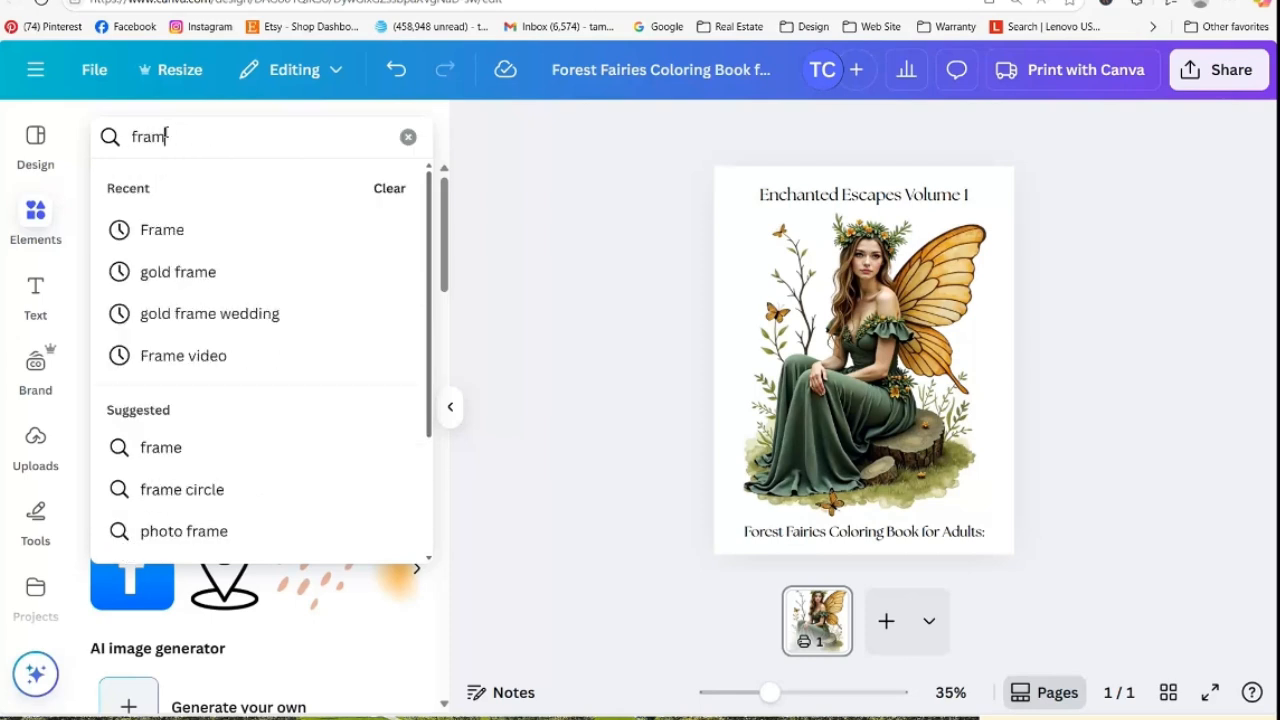
{"action": "type", "text": "e"}
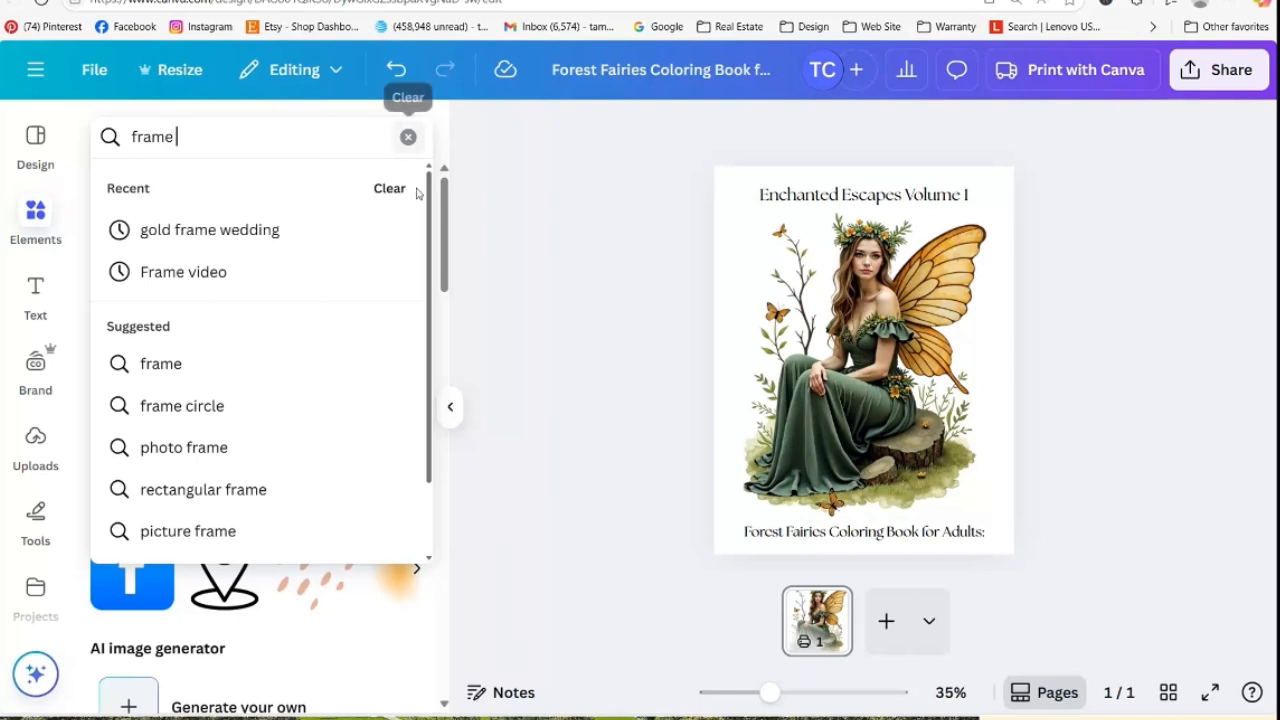
{"action": "left_click", "coordinate": [492, 291]}
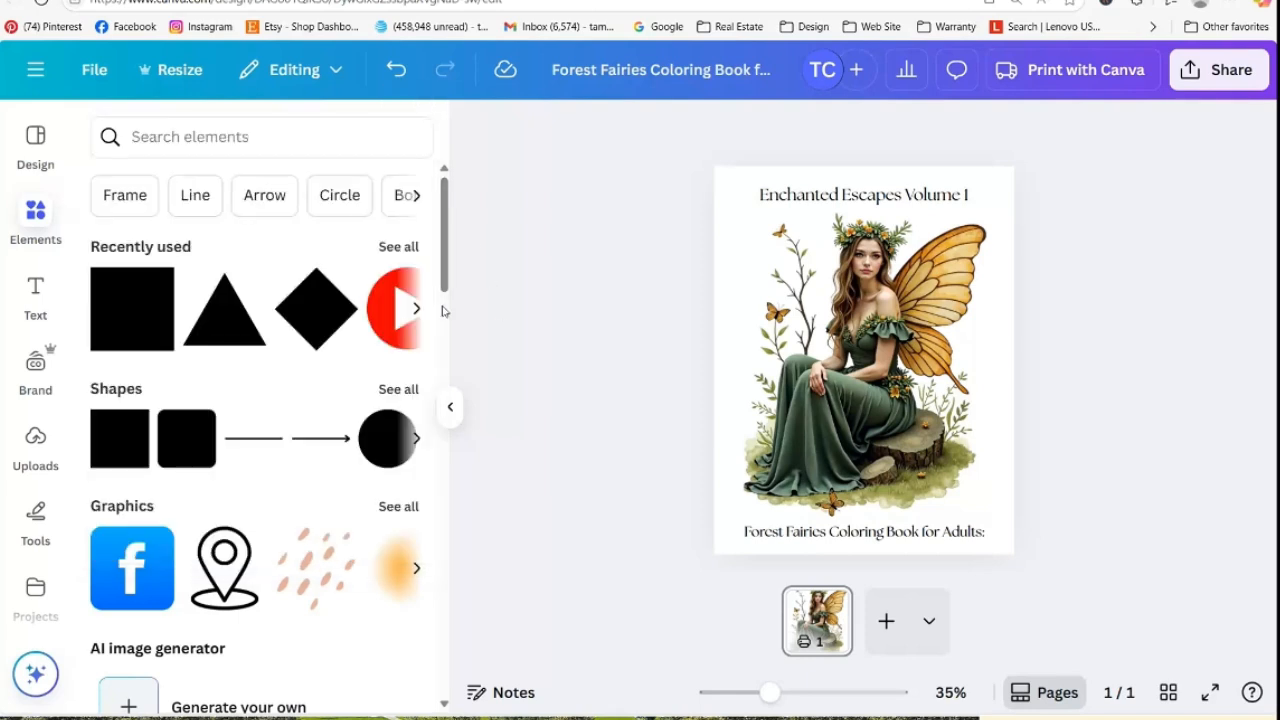
Search the elements for "frame" and show only the graphics results
{"action": "left_click", "coordinate": [312, 137]}
{"action": "type", "text": "far"}
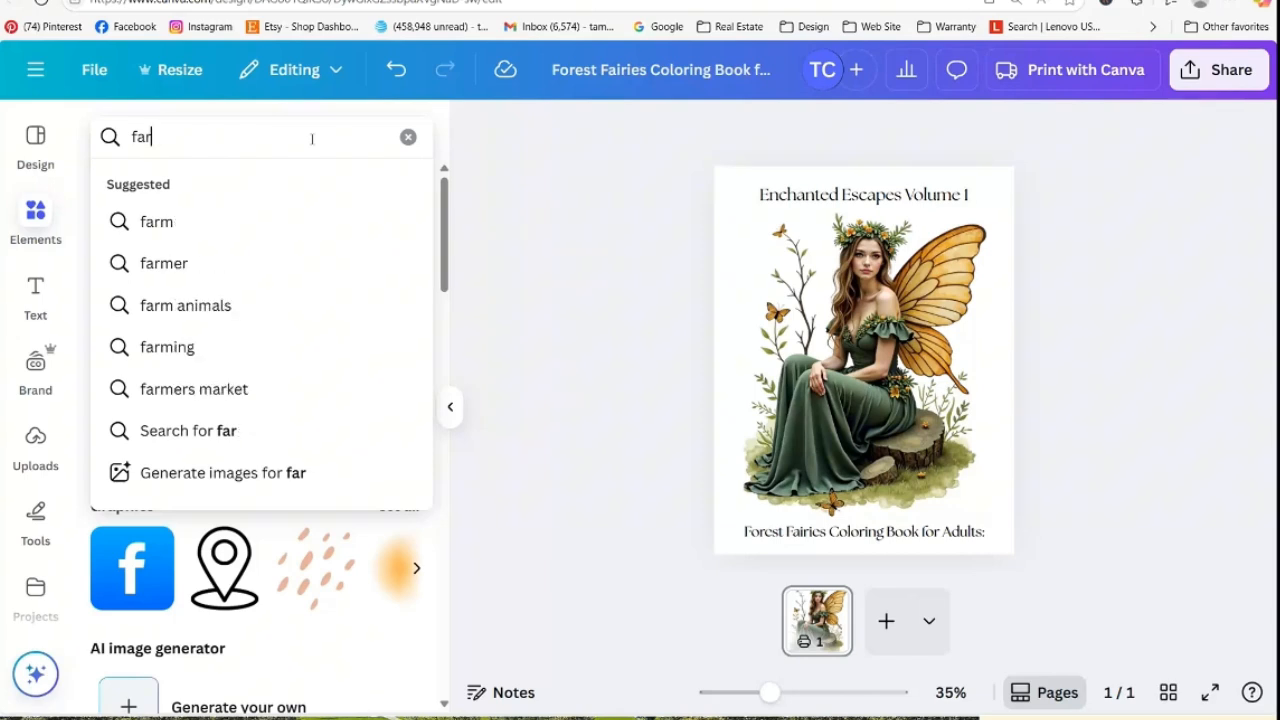
{"action": "key", "text": "BackSpace"}
{"action": "key", "text": "BackSpace"}
{"action": "type", "text": "rame"}
{"action": "key", "text": "Return"}
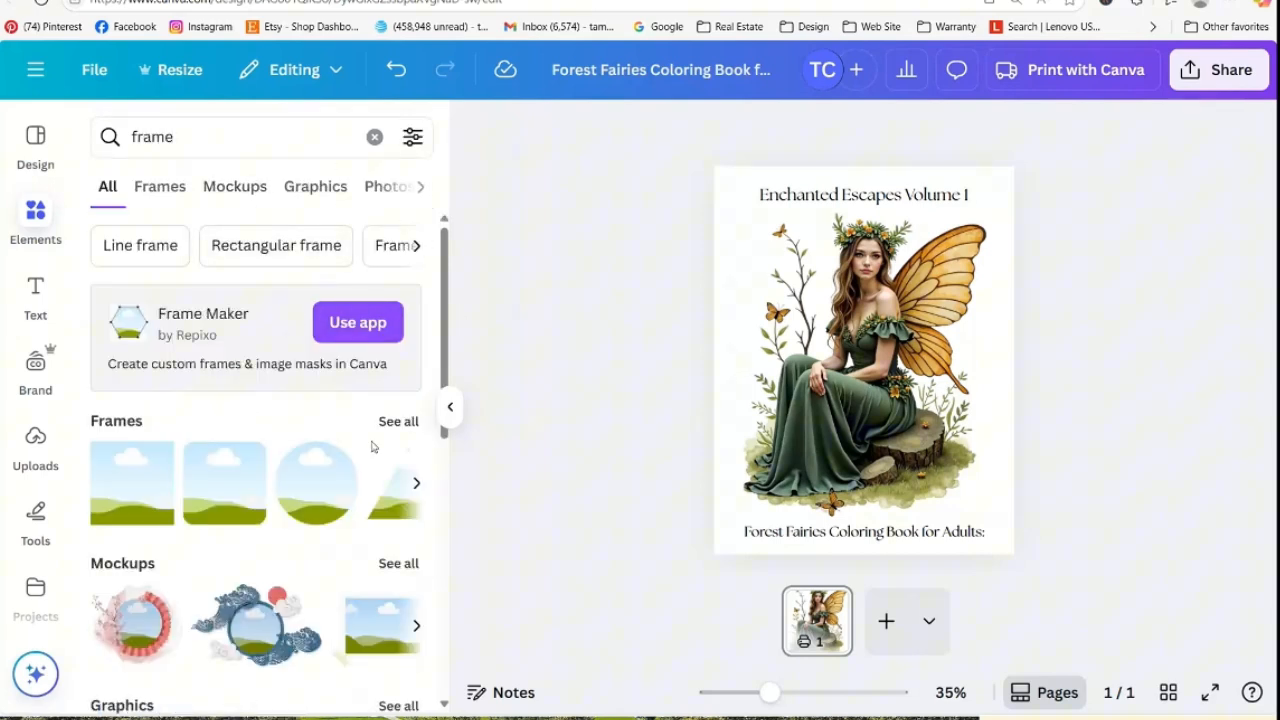
{"action": "left_click", "coordinate": [300, 188]}
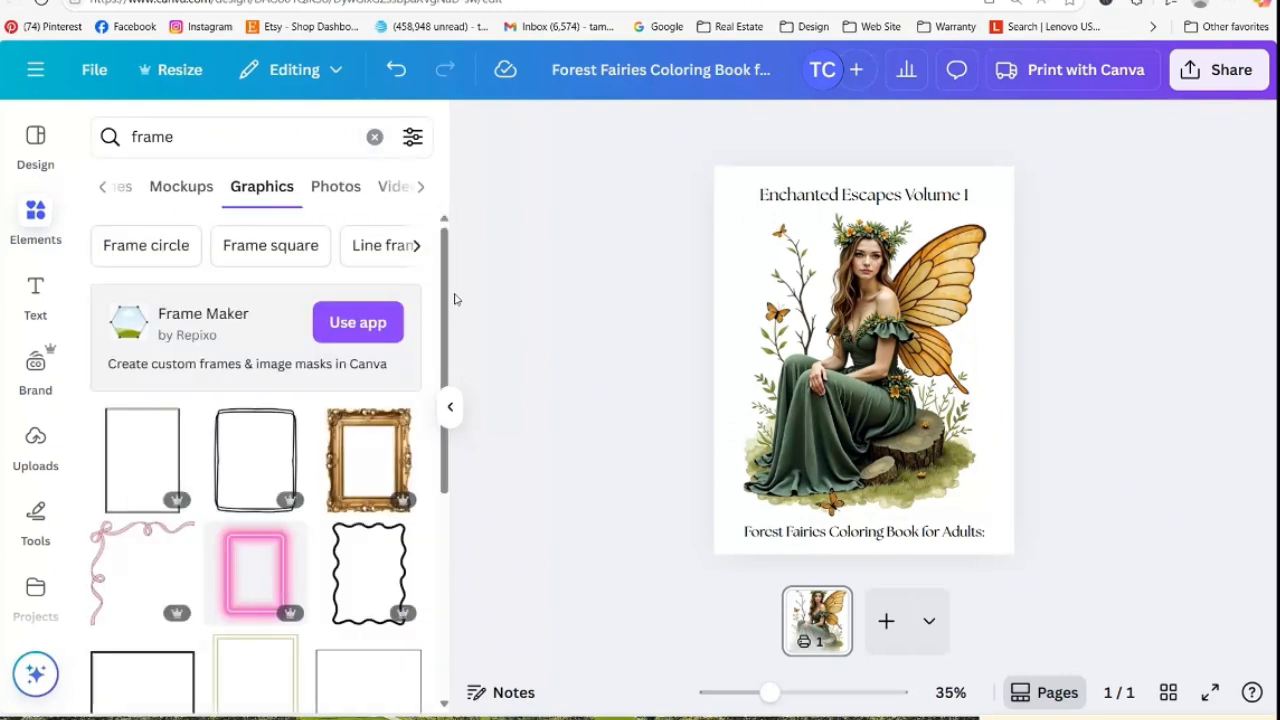
Filter the frame graphics by price to show only Free items
{"action": "left_click", "coordinate": [413, 136]}
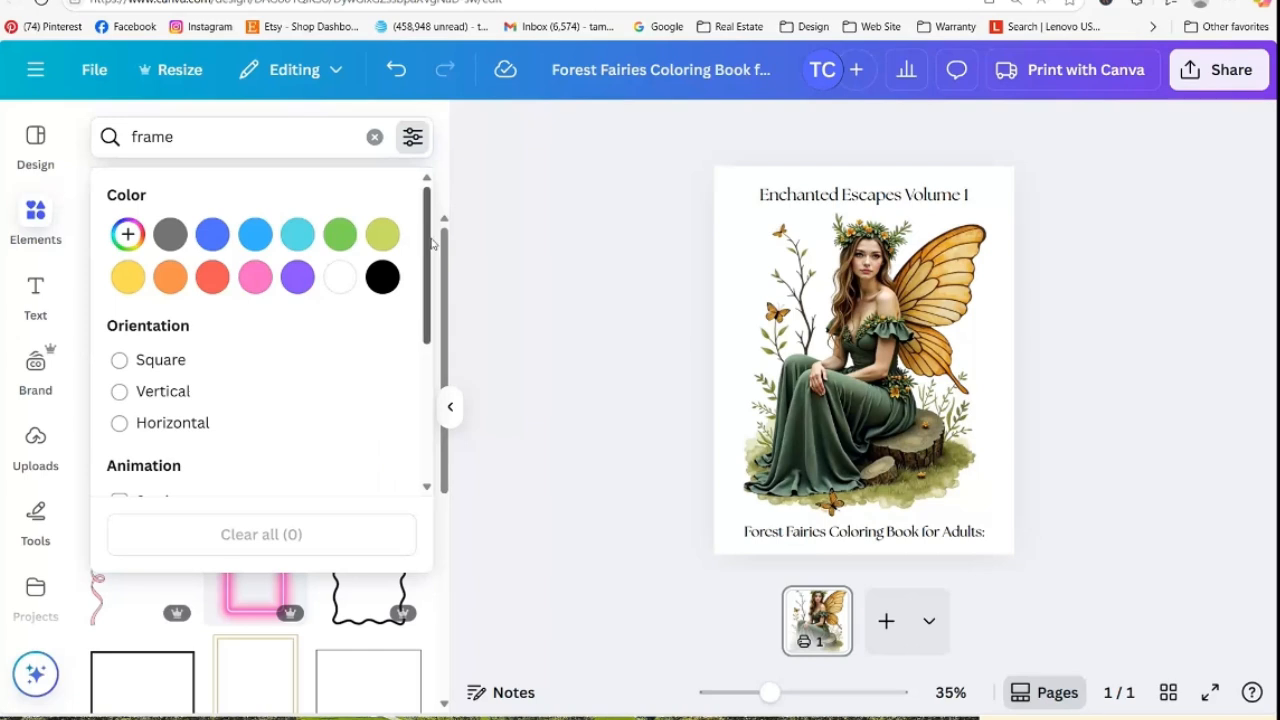
{"action": "scroll", "coordinate": [280, 427], "scroll_direction": "down", "scroll_amount": 5}
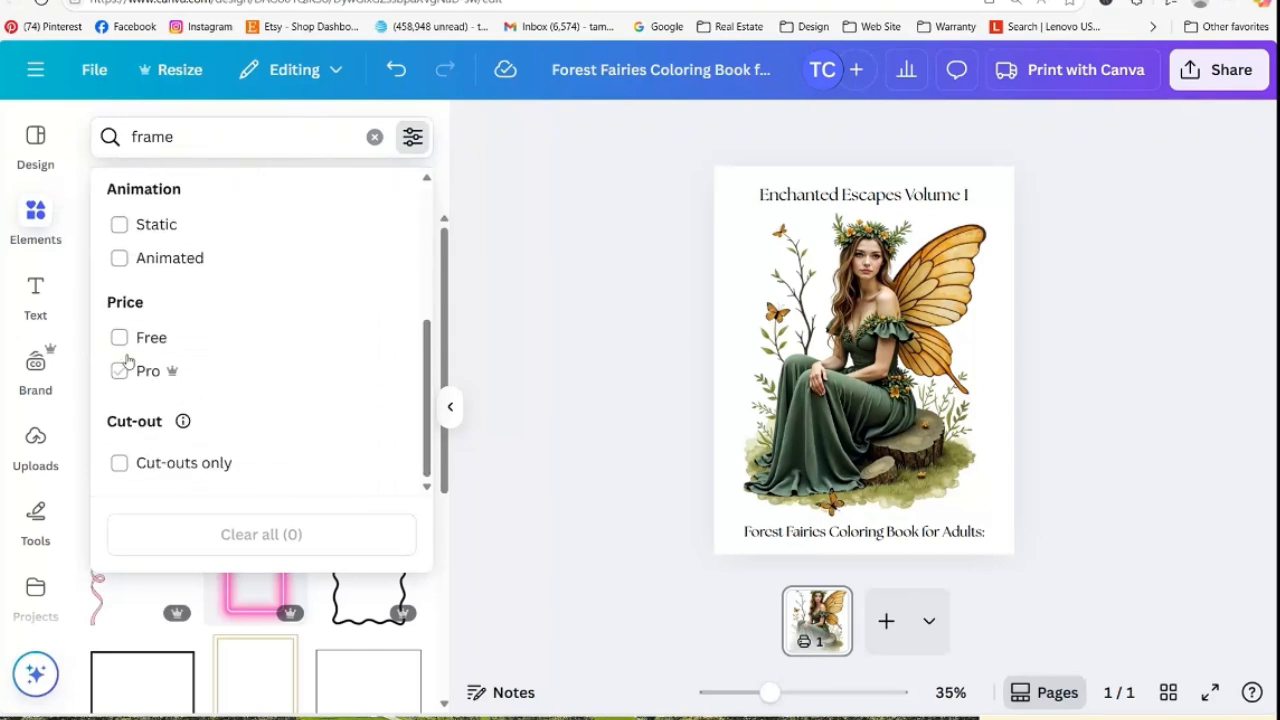
{"action": "left_click", "coordinate": [119, 339]}
{"action": "left_click", "coordinate": [490, 521]}
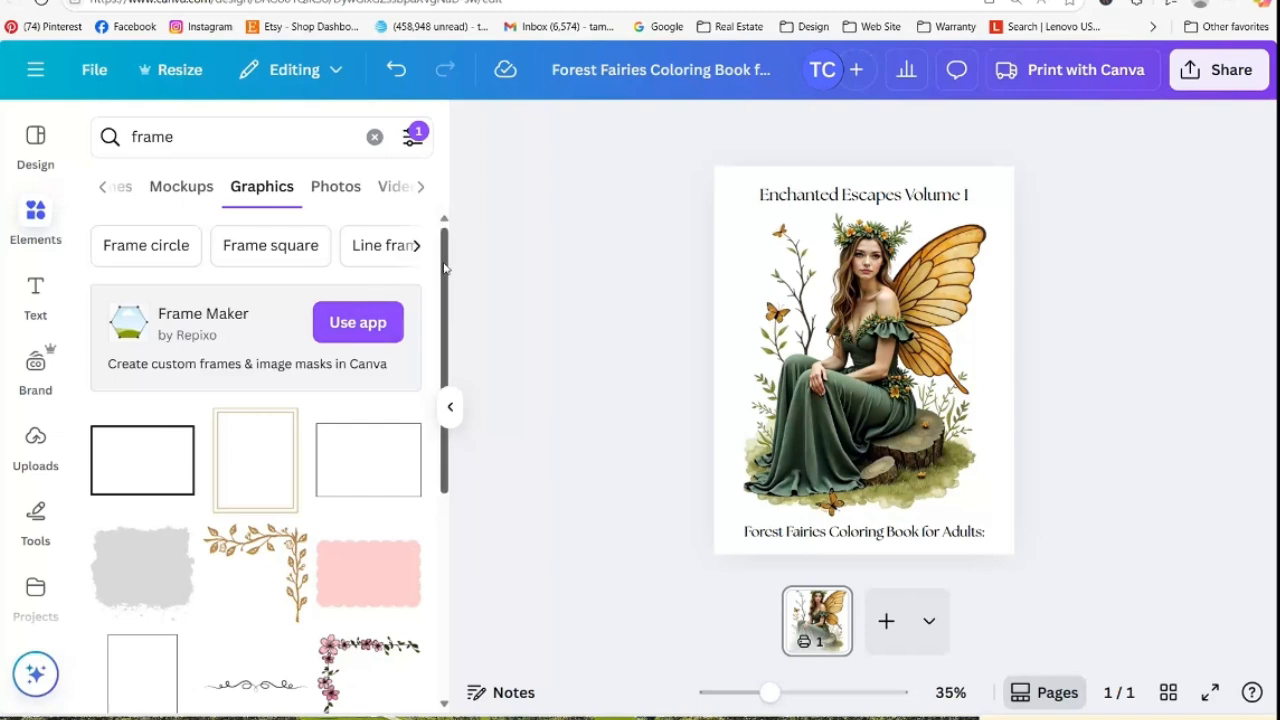
Try the thin rectangular frame with a leafy corner around the cover artwork, enlarging it towards the page edges, and take it off the page
{"action": "left_click_drag", "start_coordinate": [445, 268], "coordinate": [475, 626]}
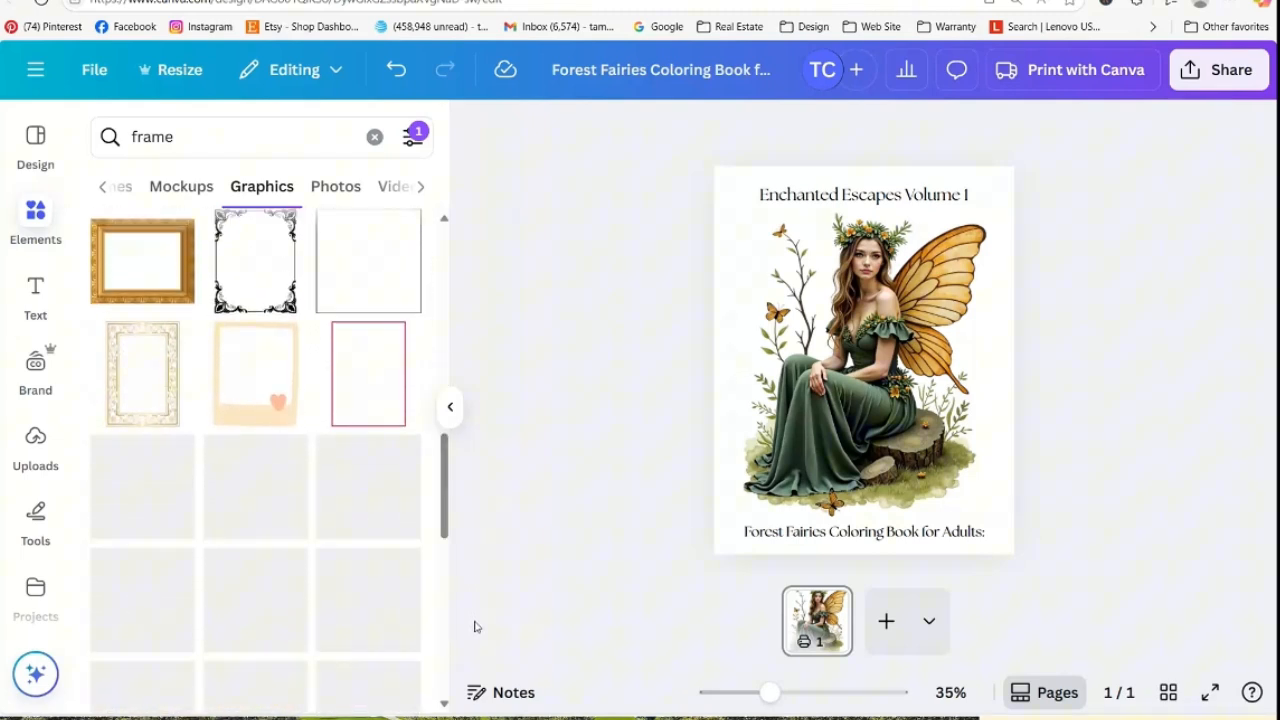
{"action": "left_click_drag", "start_coordinate": [449, 449], "coordinate": [448, 719]}
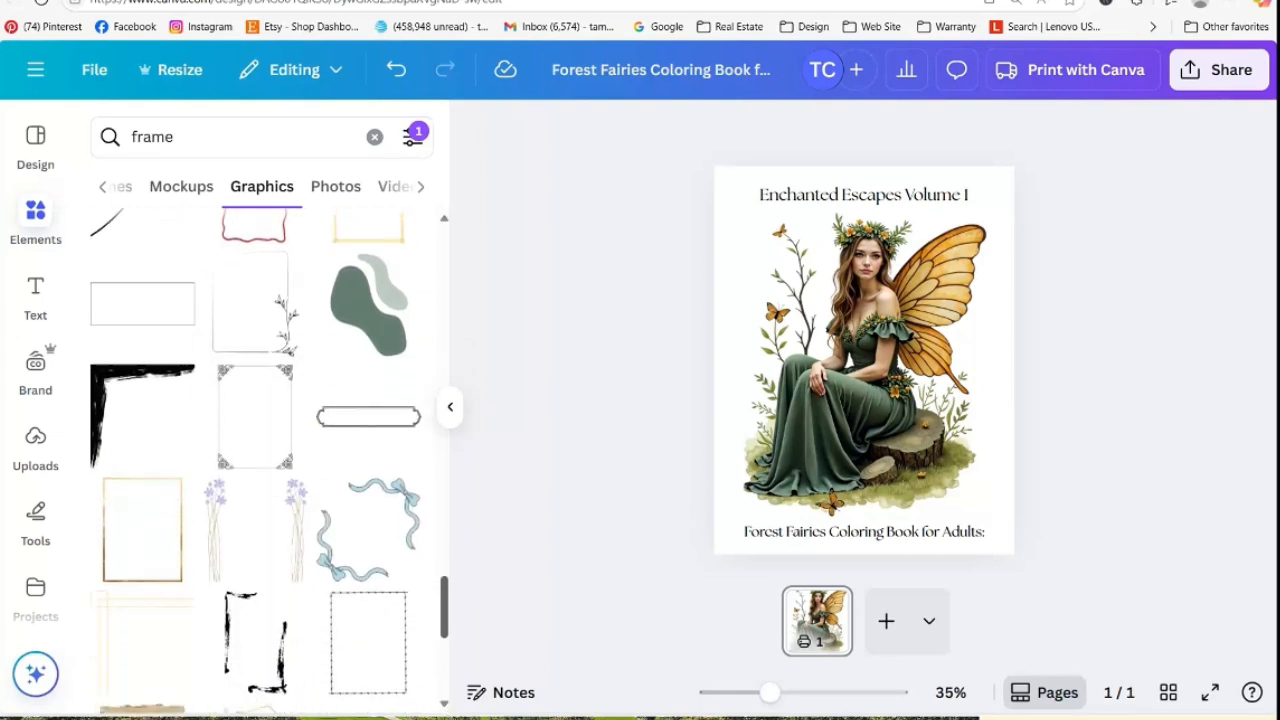
{"action": "left_click", "coordinate": [258, 323]}
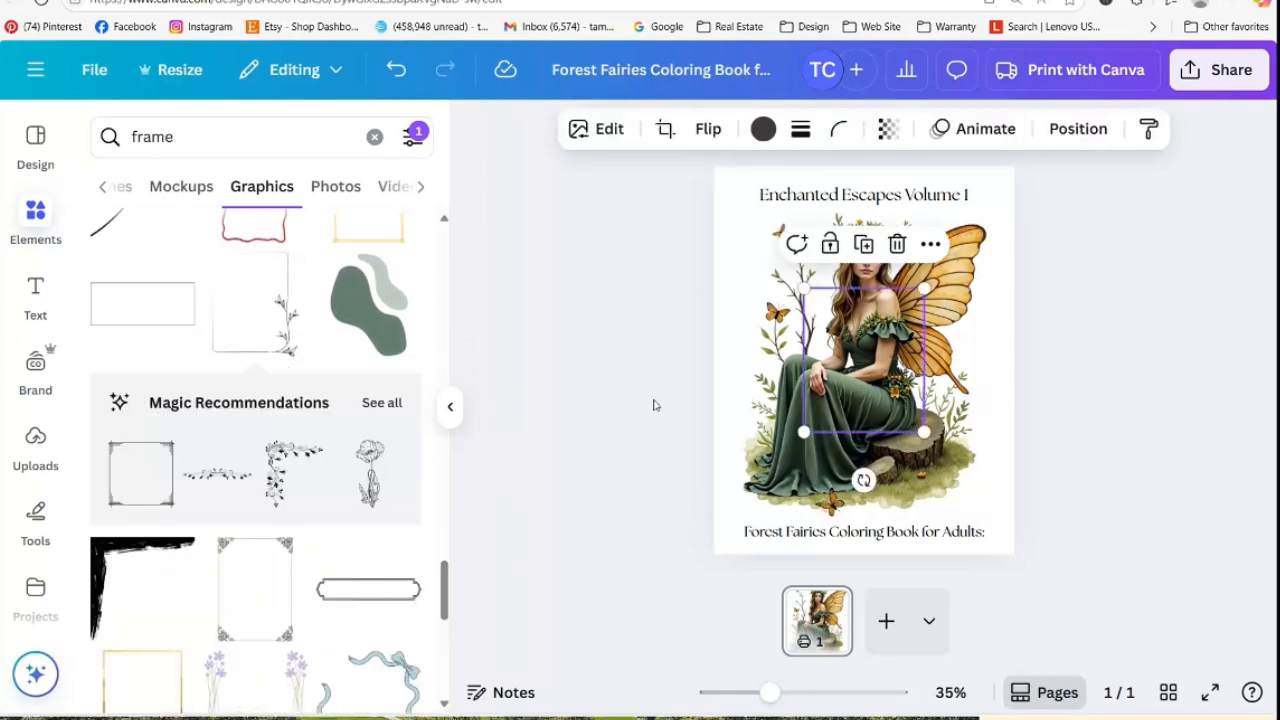
{"action": "left_click_drag", "start_coordinate": [803, 288], "coordinate": [713, 181]}
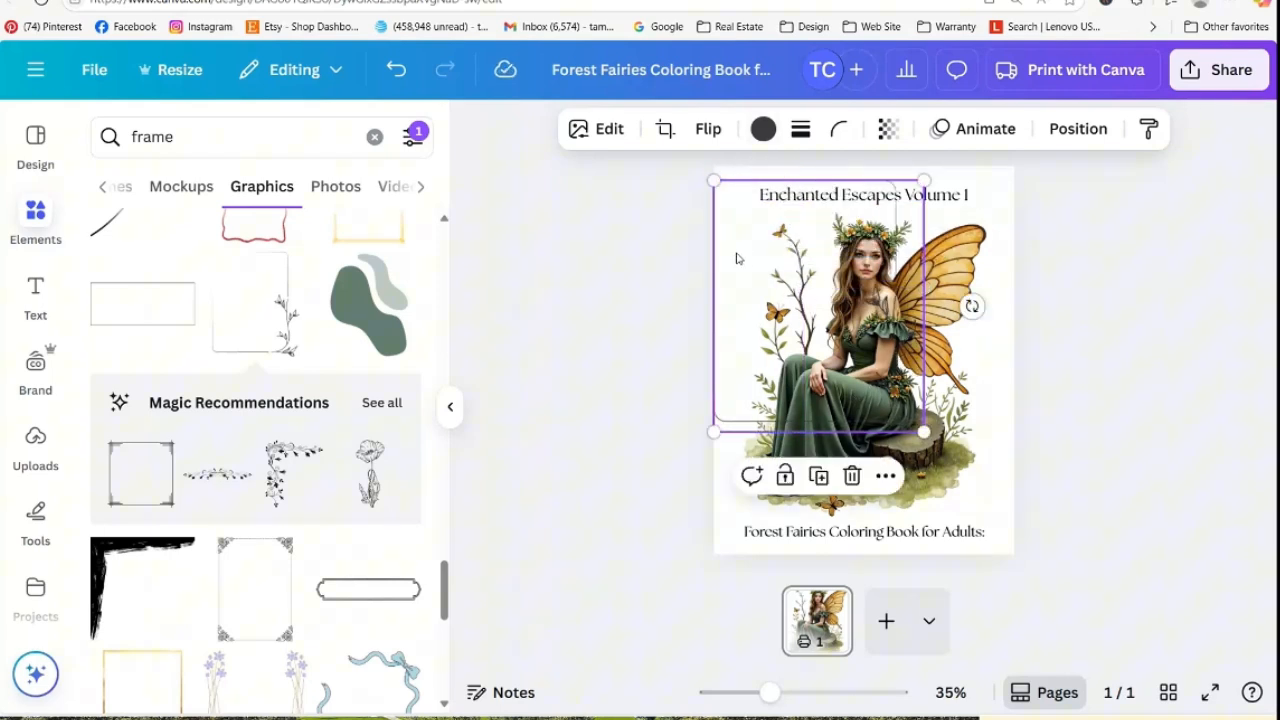
{"action": "left_click_drag", "start_coordinate": [736, 258], "coordinate": [749, 253]}
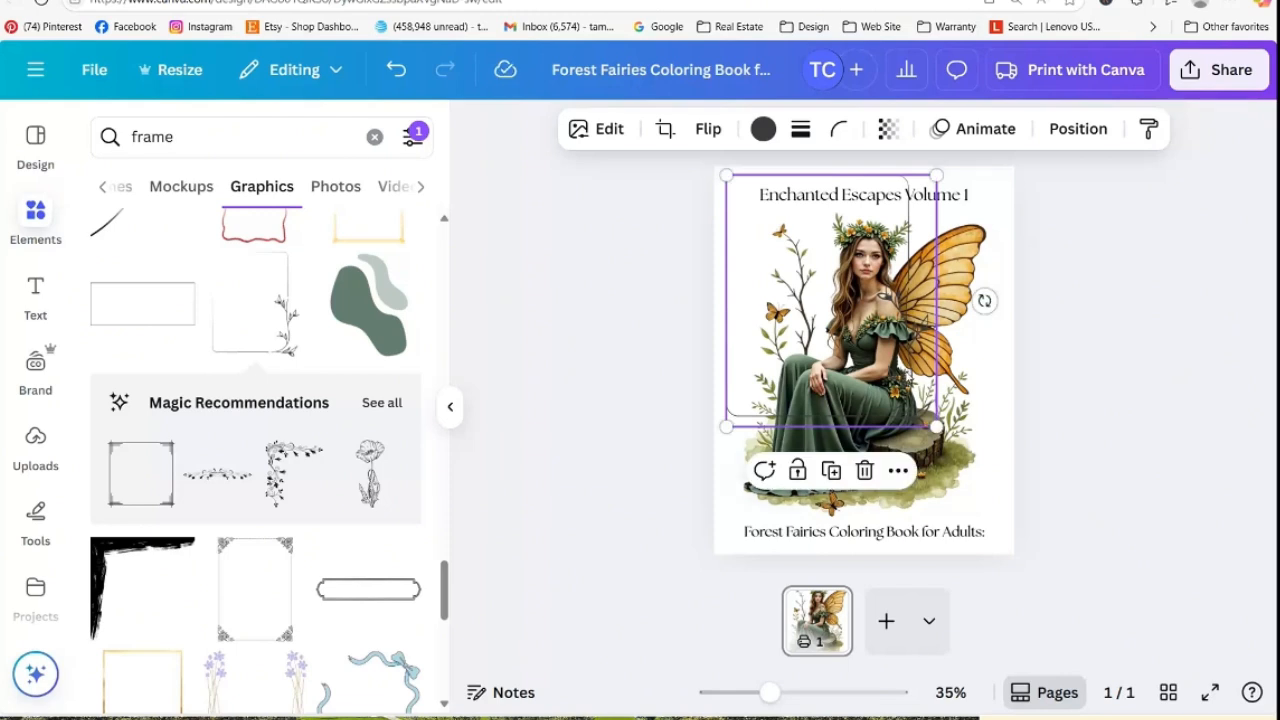
{"action": "left_click_drag", "start_coordinate": [936, 426], "coordinate": [1027, 540]}
{"action": "left_click_drag", "start_coordinate": [990, 470], "coordinate": [494, 332]}
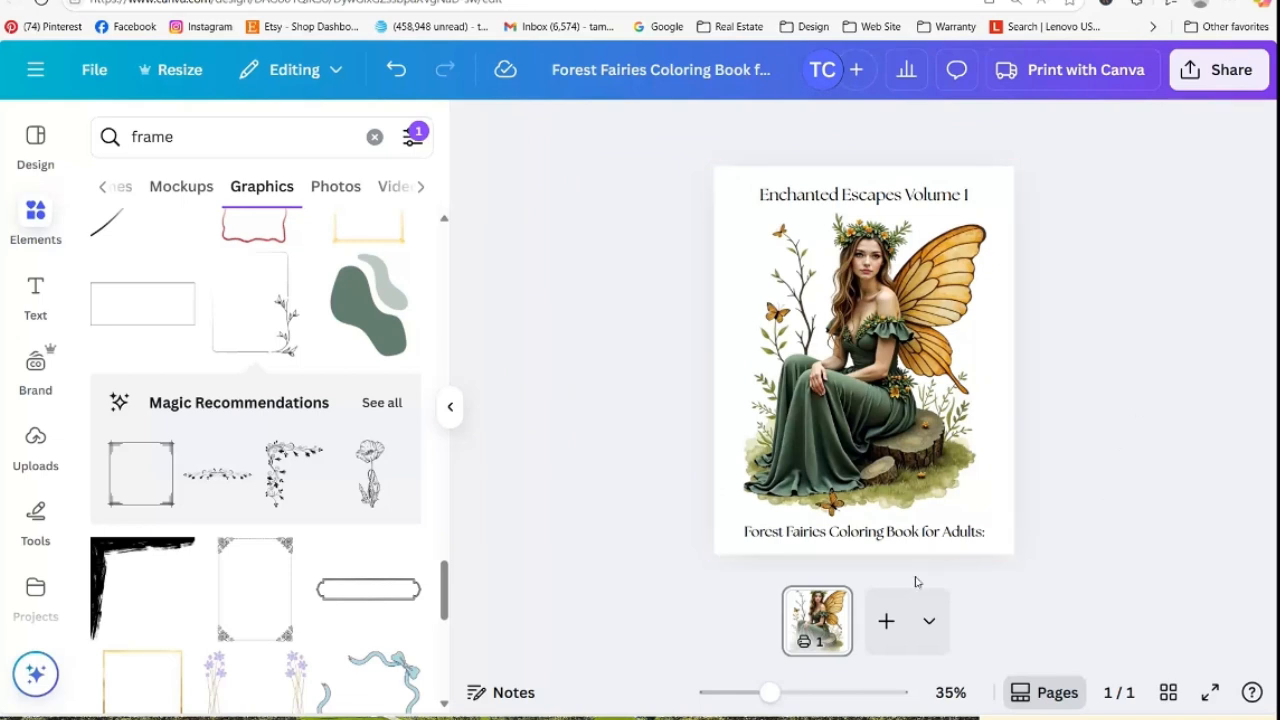
Add a blank page after the cover, switch to Artistly's personal designs, and download the seated fairy line drawing with two birds
{"action": "left_click", "coordinate": [886, 621]}
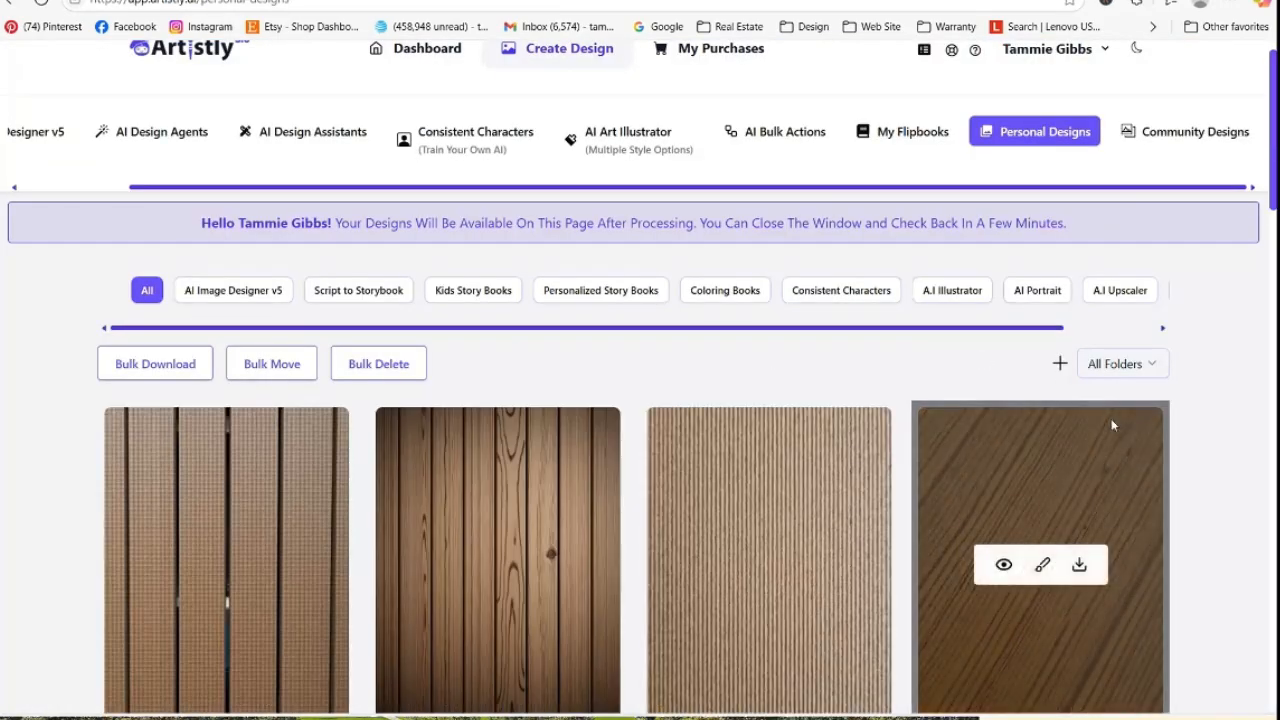
{"action": "scroll", "coordinate": [1274, 153], "scroll_direction": "down", "scroll_amount": 7}
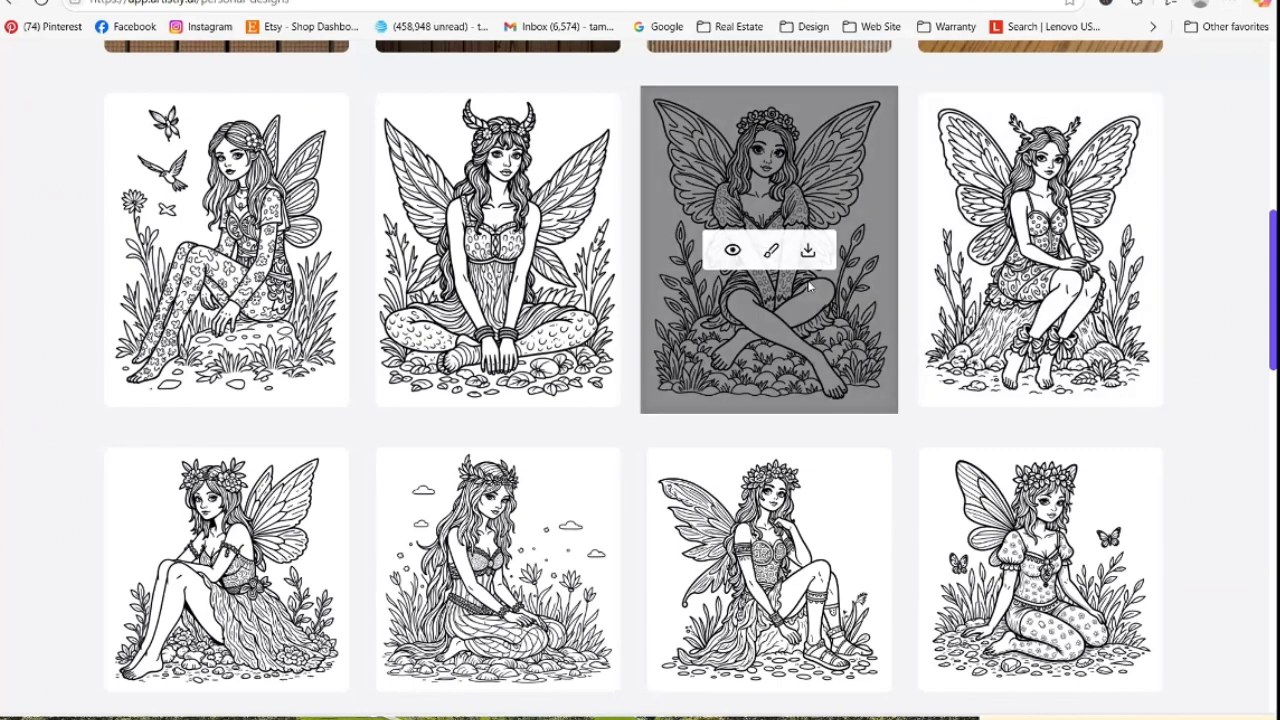
{"action": "mouse_move", "coordinate": [385, 246]}
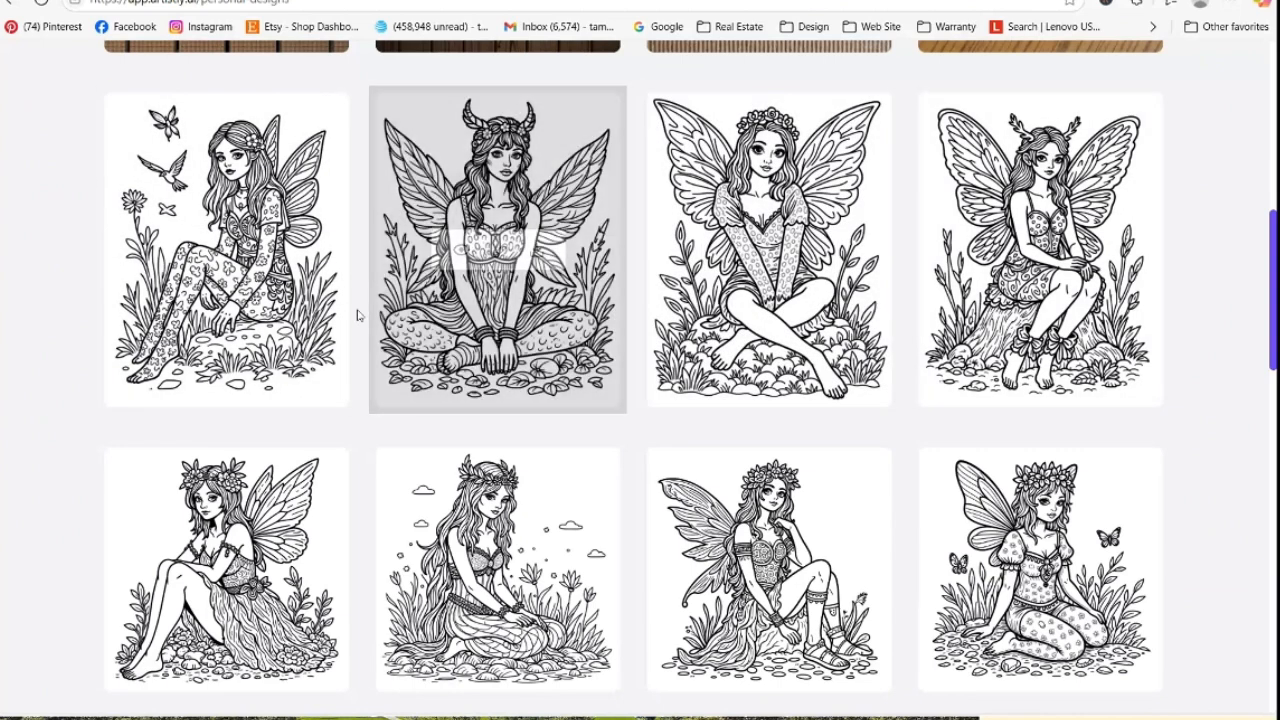
{"action": "mouse_move", "coordinate": [328, 343]}
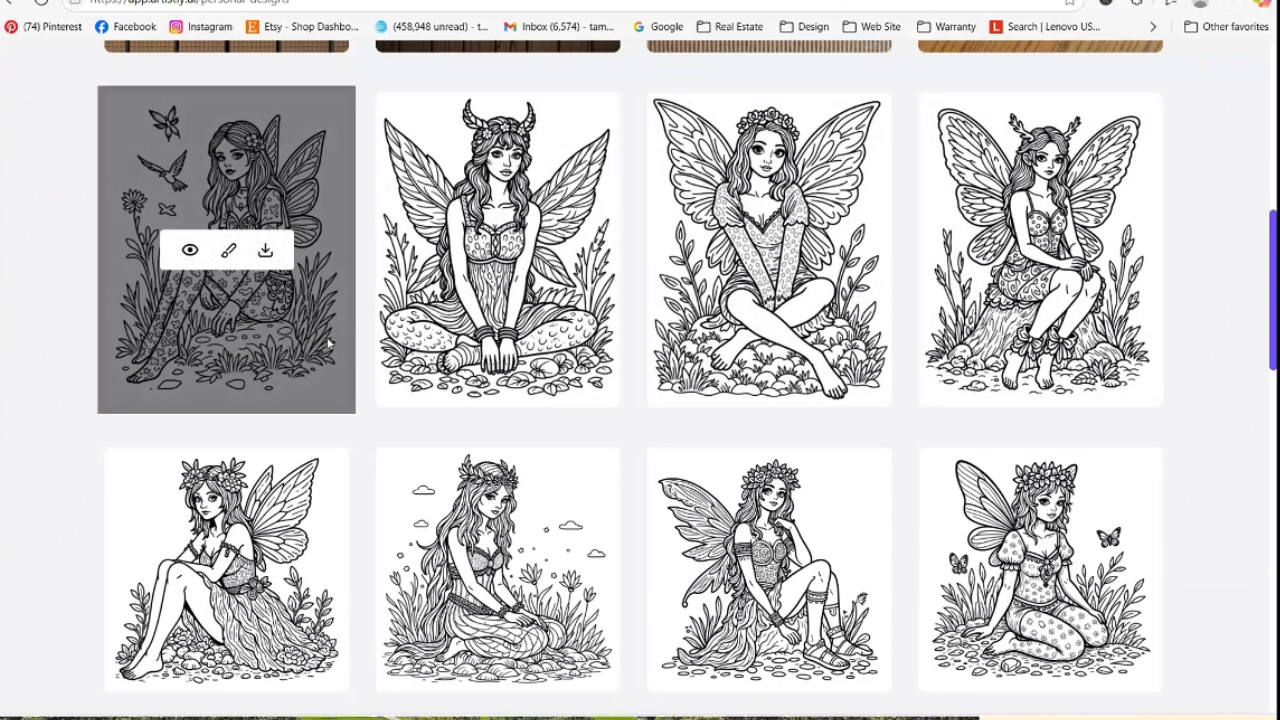
{"action": "left_click", "coordinate": [266, 252]}
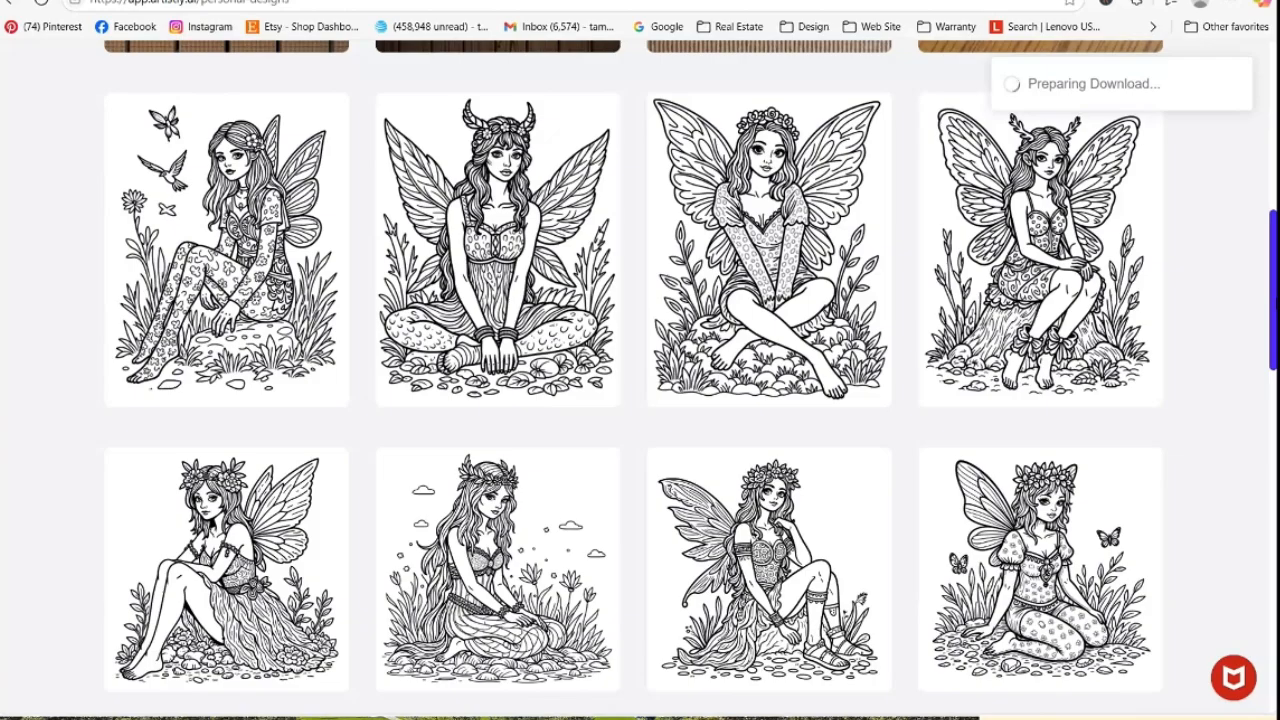
Bulk-download the two rows of seated forest fairy line drawings below the wood backgrounds
{"action": "mouse_move", "coordinate": [1274, 301]}
{"action": "left_mouse_down"}
{"action": "mouse_move", "coordinate": [1274, 381]}
{"action": "mouse_move", "coordinate": [1249, 222]}
{"action": "mouse_move", "coordinate": [1267, 328]}
{"action": "mouse_move", "coordinate": [1268, 311]}
{"action": "left_mouse_up"}
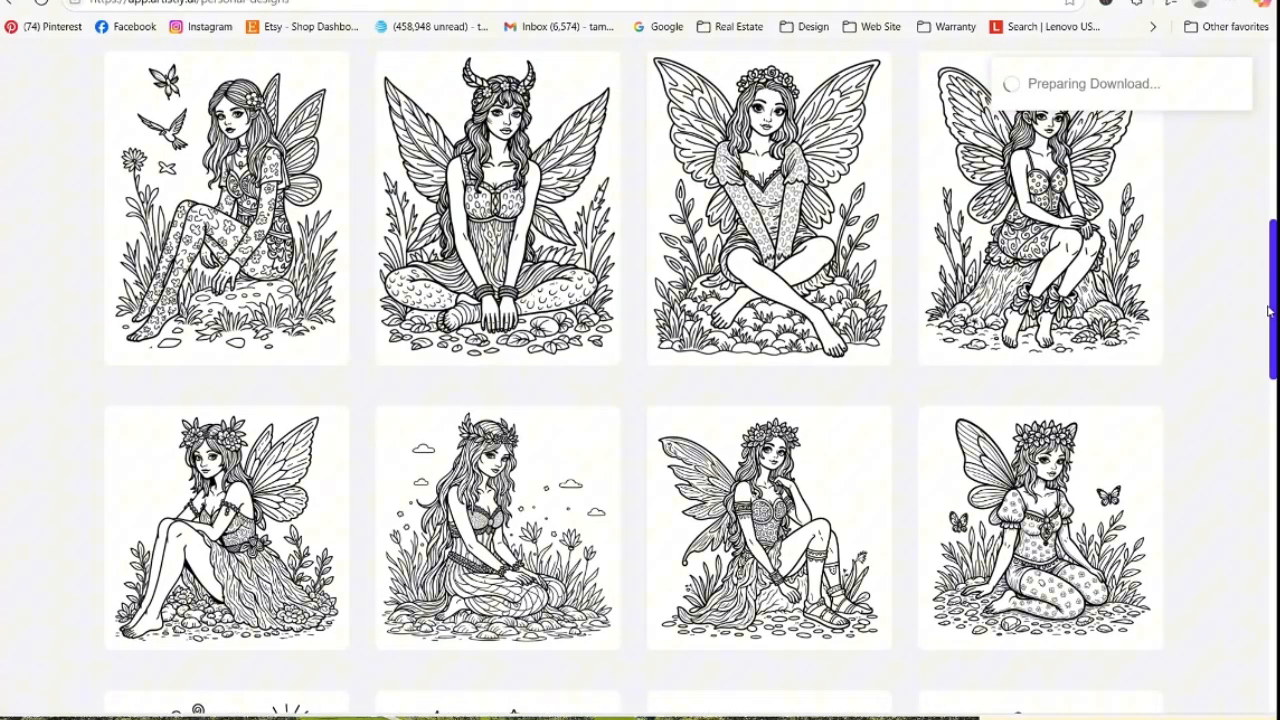
{"action": "left_click_drag", "start_coordinate": [1268, 311], "coordinate": [1267, 140]}
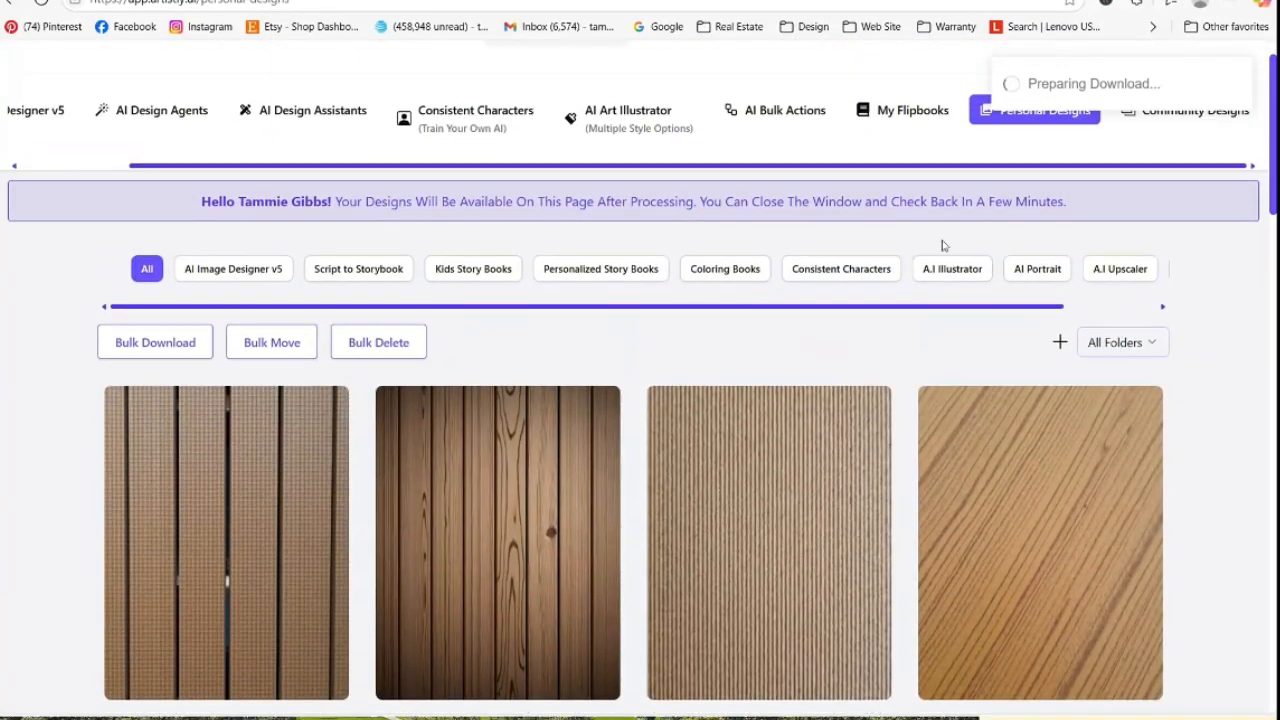
{"action": "left_click", "coordinate": [166, 340]}
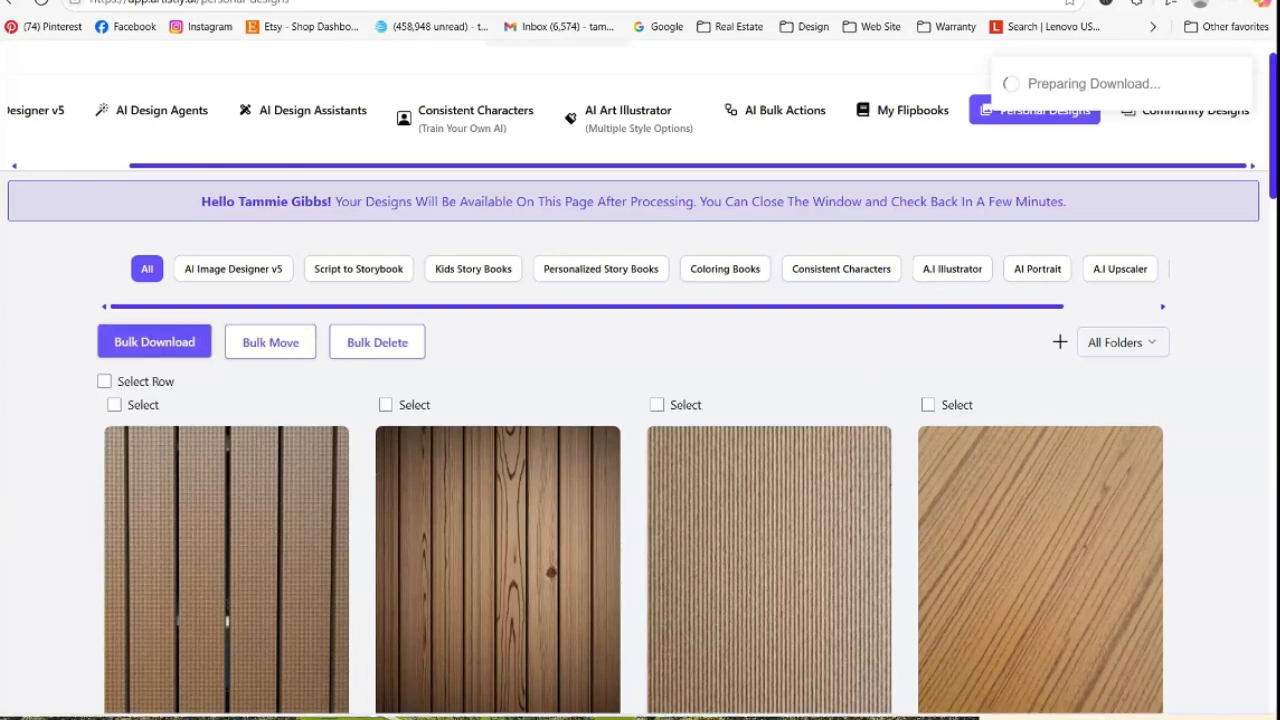
{"action": "scroll", "coordinate": [640, 400], "scroll_direction": "down", "scroll_amount": 6}
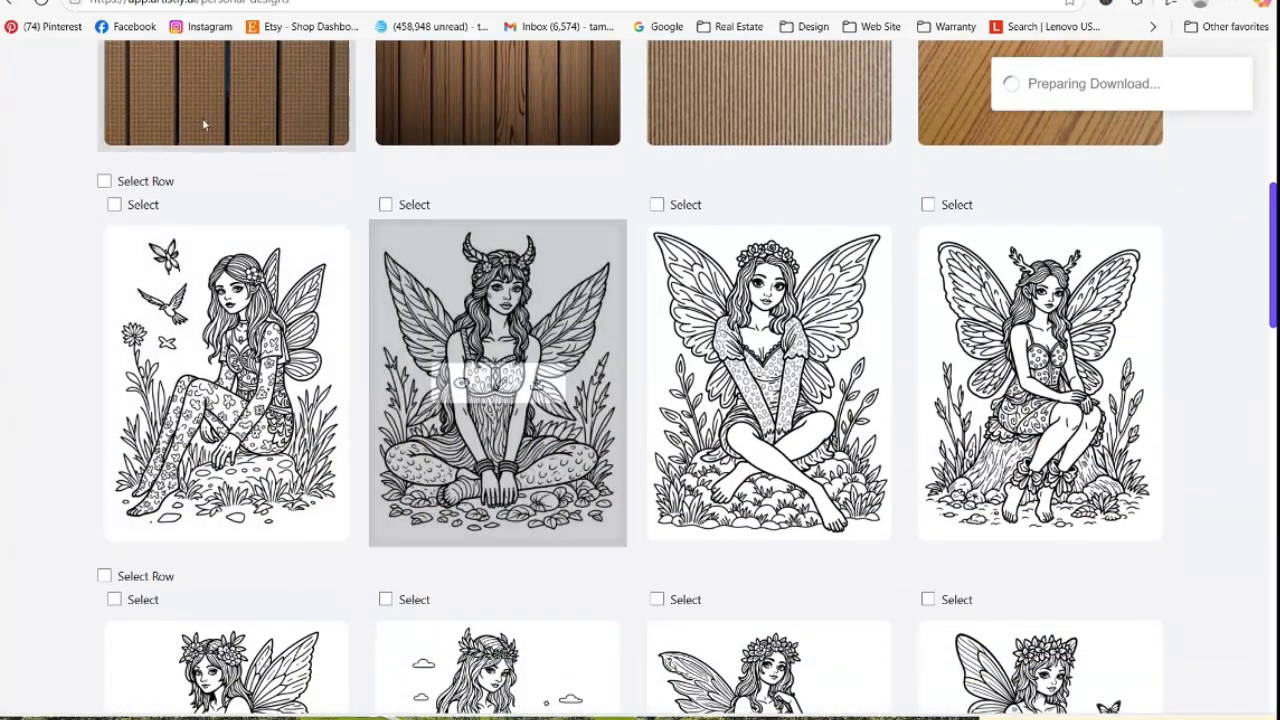
{"action": "left_click", "coordinate": [104, 181]}
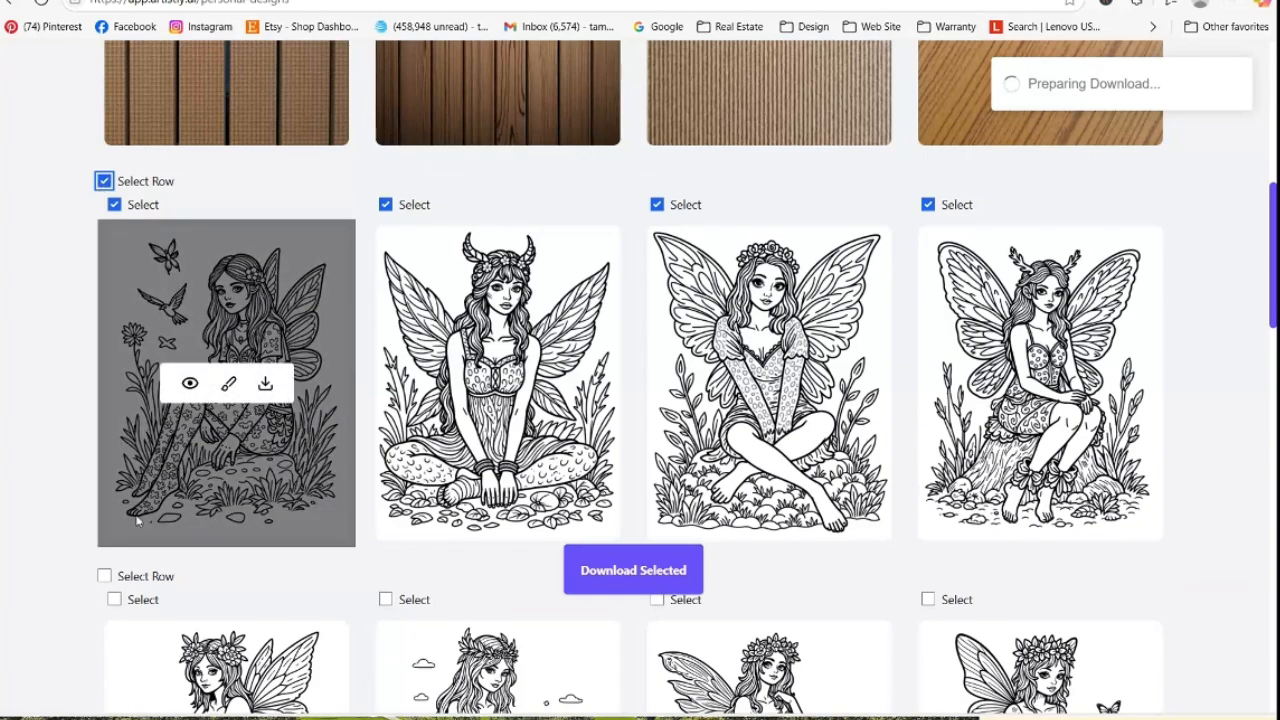
{"action": "left_click", "coordinate": [104, 577]}
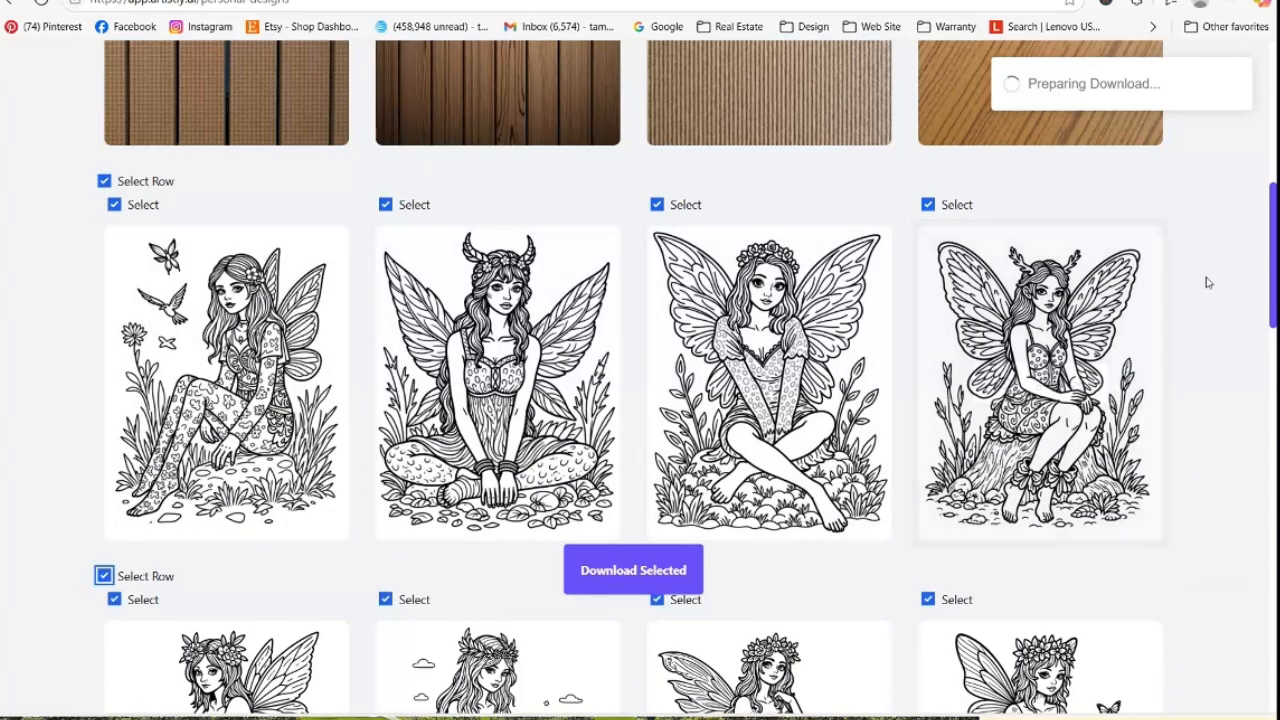
{"action": "left_click_drag", "start_coordinate": [1275, 285], "coordinate": [1273, 290]}
{"action": "scroll", "coordinate": [705, 598], "scroll_direction": "down", "scroll_amount": 2}
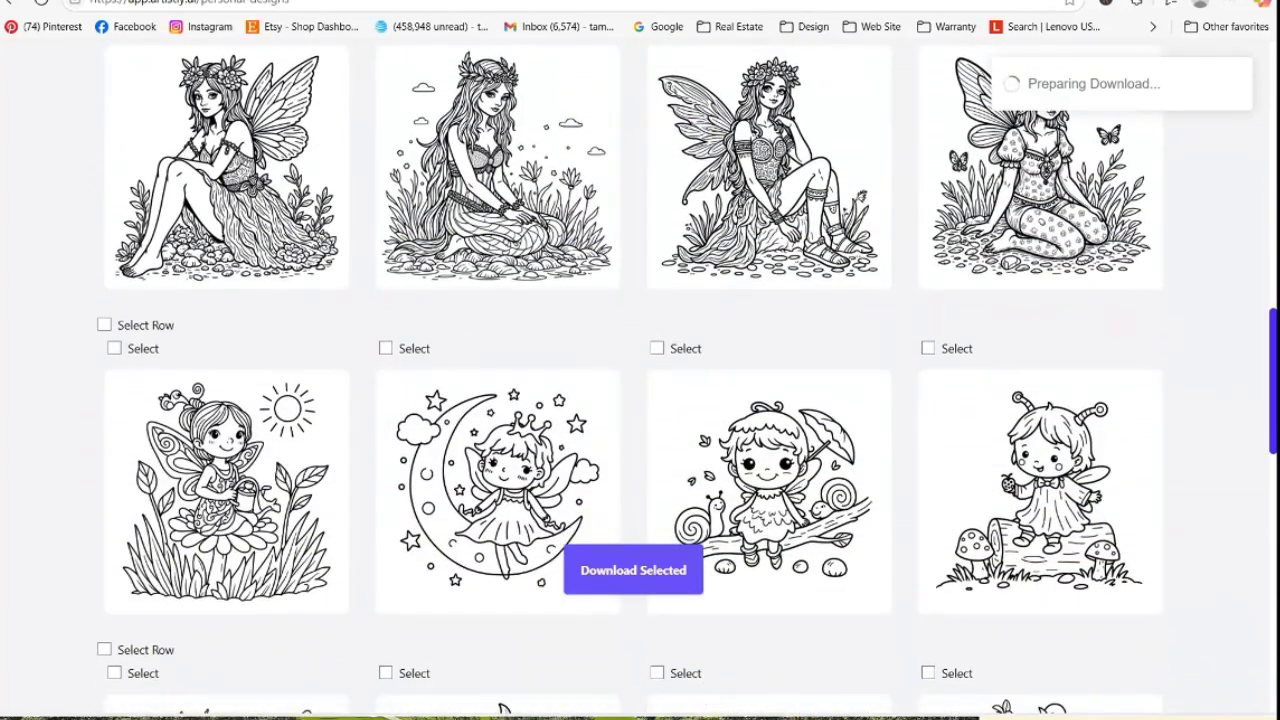
{"action": "scroll", "coordinate": [654, 400], "scroll_direction": "up", "scroll_amount": 11}
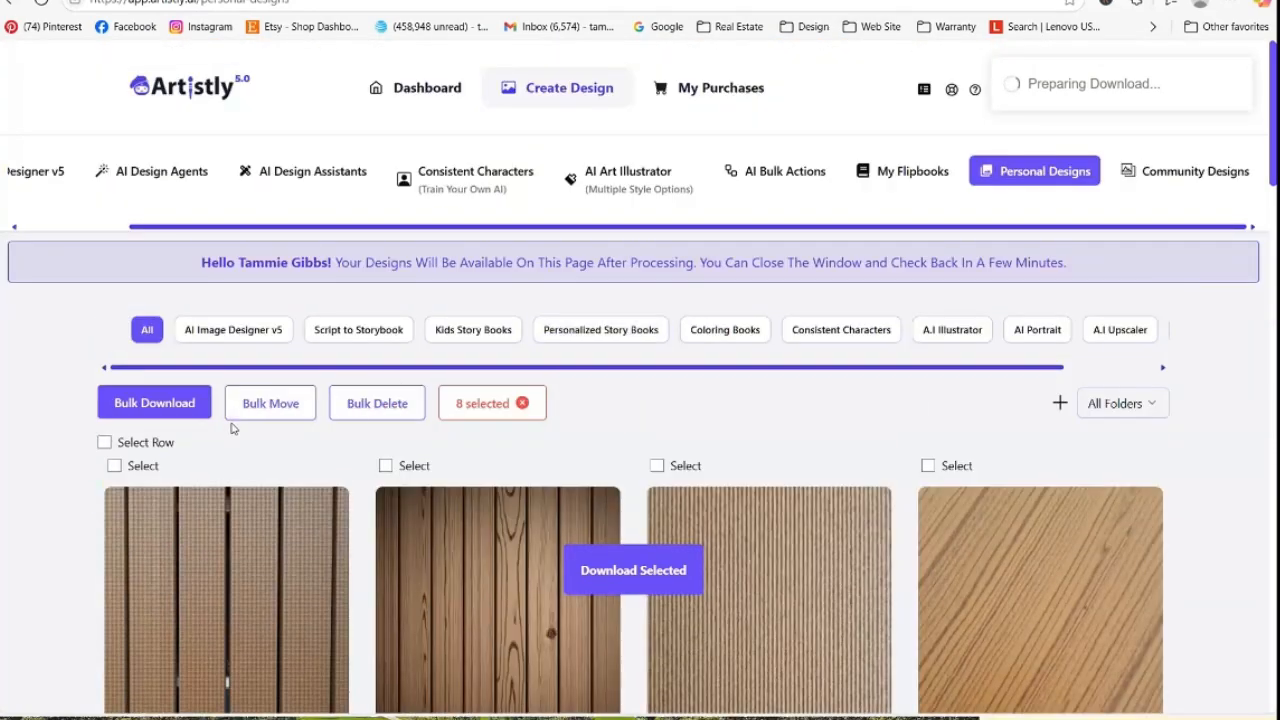
{"action": "left_click", "coordinate": [628, 565]}
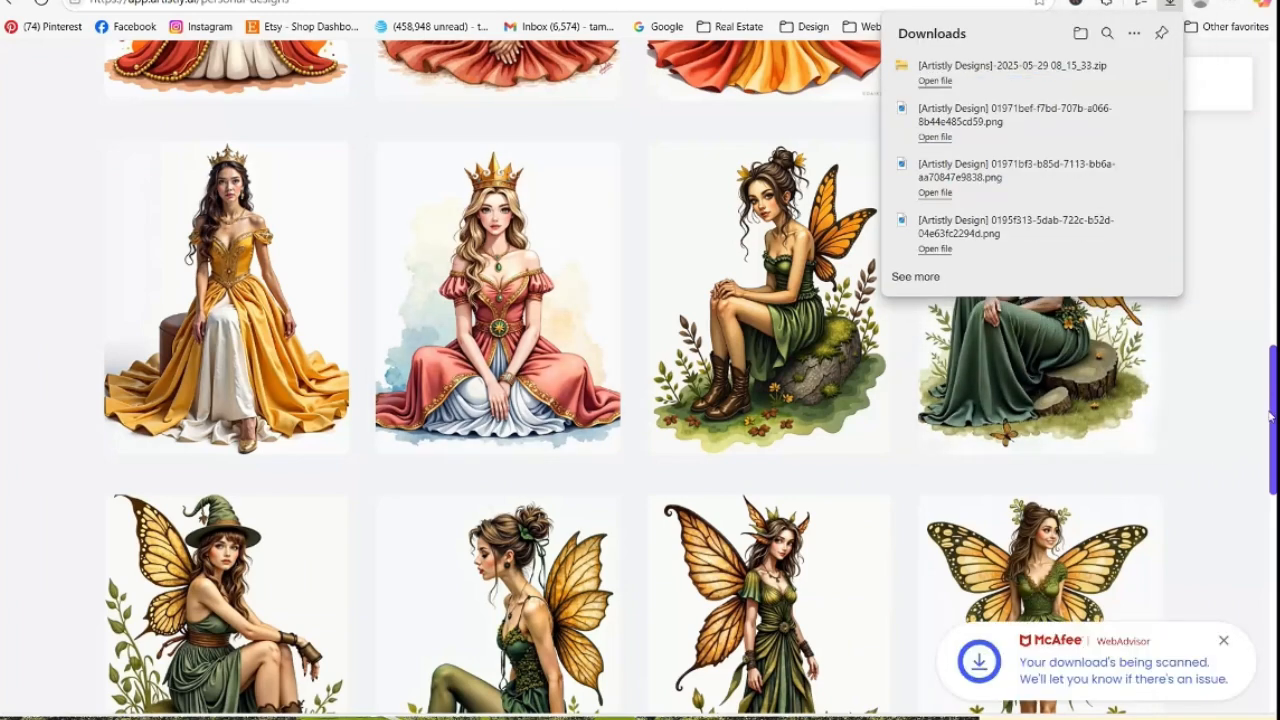
View the details of the standing green-winged fairy in the long green dress, copy its full design prompt, and close the details
{"action": "scroll", "coordinate": [1248, 426], "scroll_direction": "down", "scroll_amount": 2}
{"action": "scroll", "coordinate": [640, 400], "scroll_direction": "down", "scroll_amount": 2}
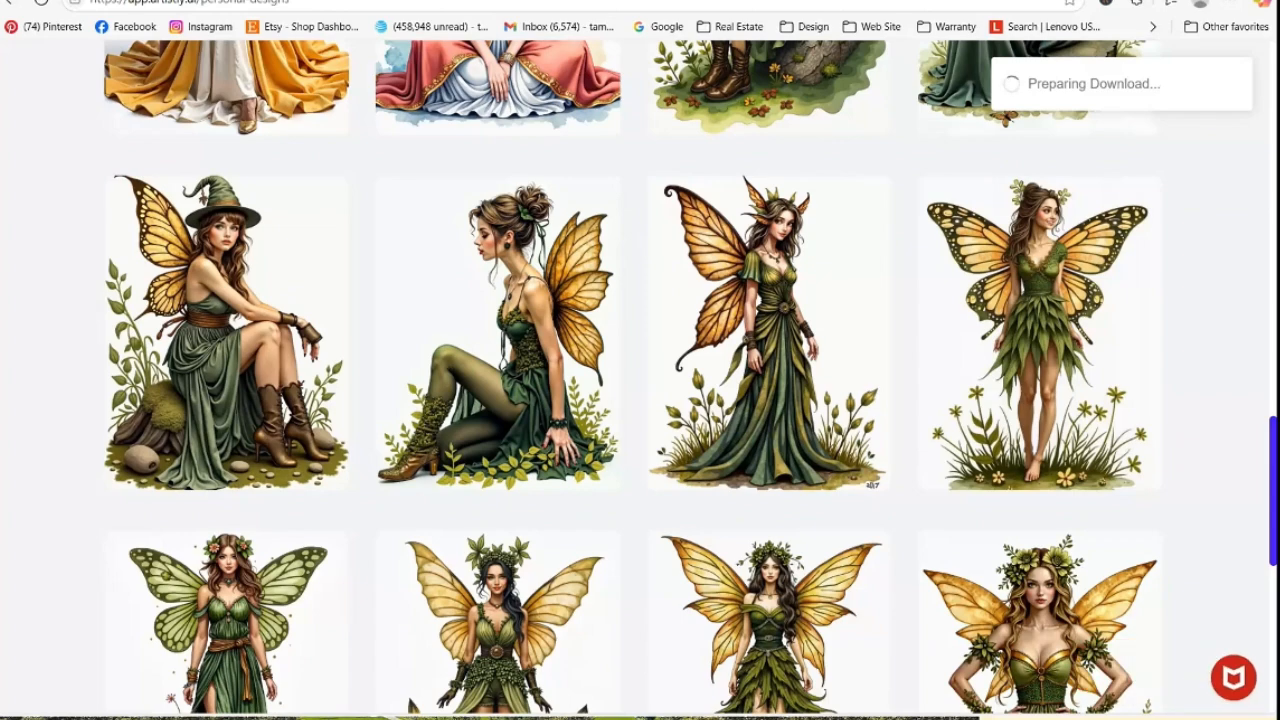
{"action": "scroll", "coordinate": [1274, 468], "scroll_direction": "down", "scroll_amount": 3}
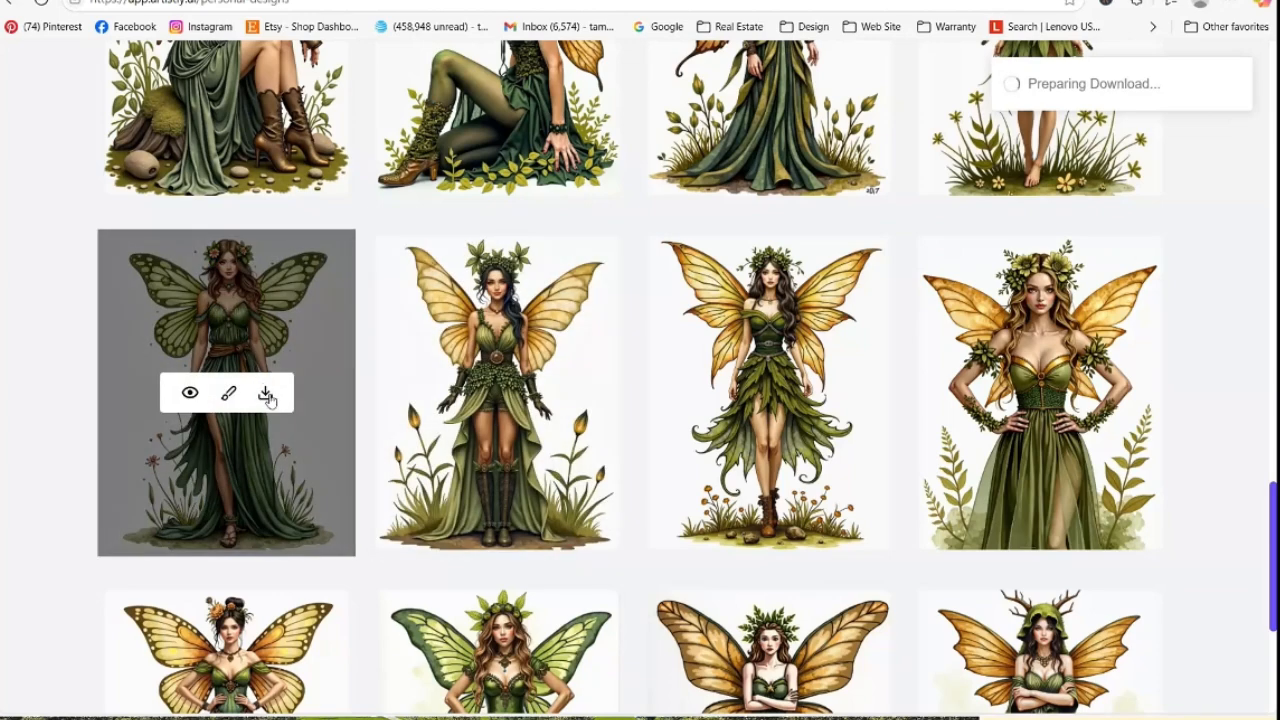
{"action": "left_click", "coordinate": [188, 392]}
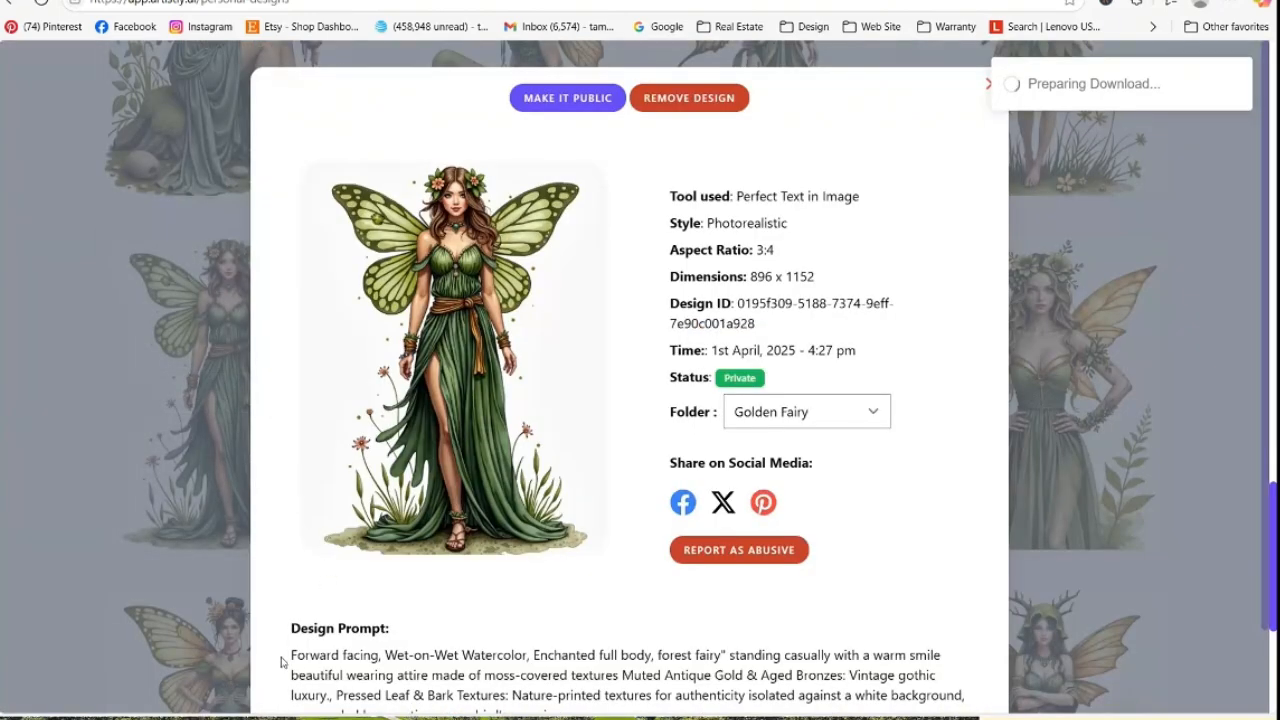
{"action": "left_click_drag", "start_coordinate": [283, 662], "coordinate": [558, 624]}
{"action": "key", "text": "ctrl+c"}
{"action": "scroll", "coordinate": [300, 75], "scroll_direction": "down", "scroll_amount": 1}
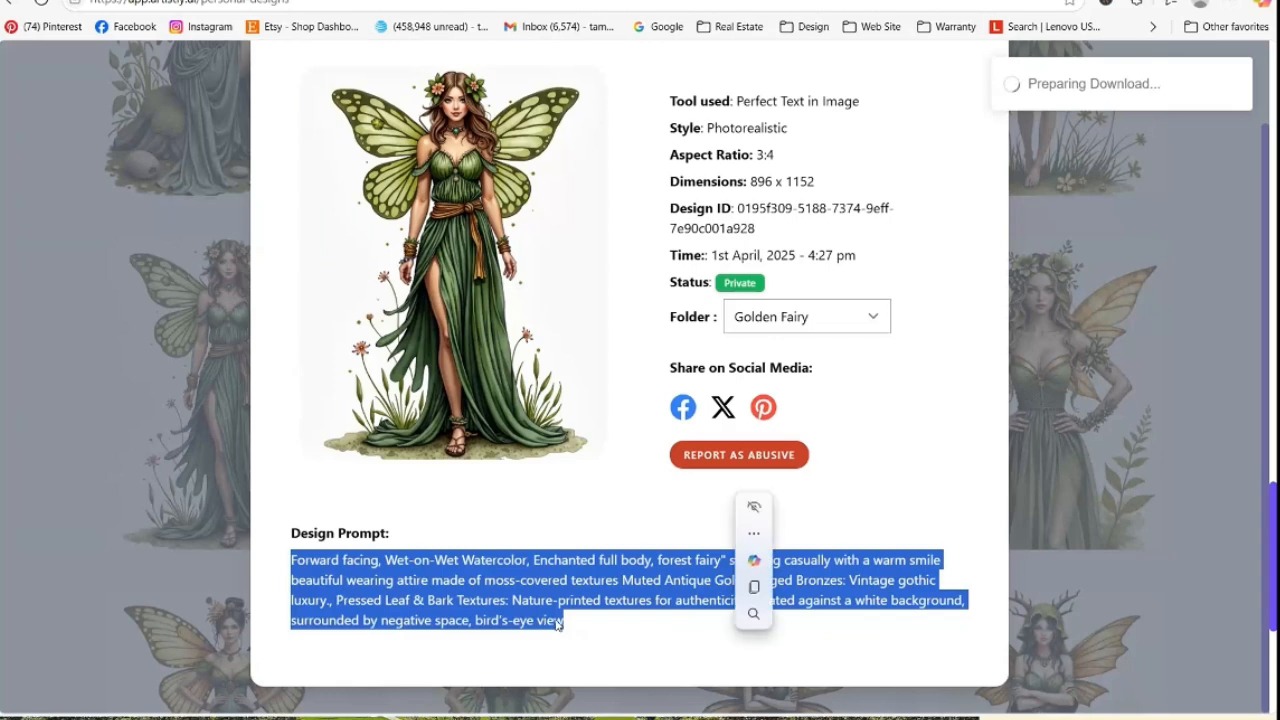
{"action": "right_click", "coordinate": [558, 624]}
{"action": "left_click", "coordinate": [620, 334]}
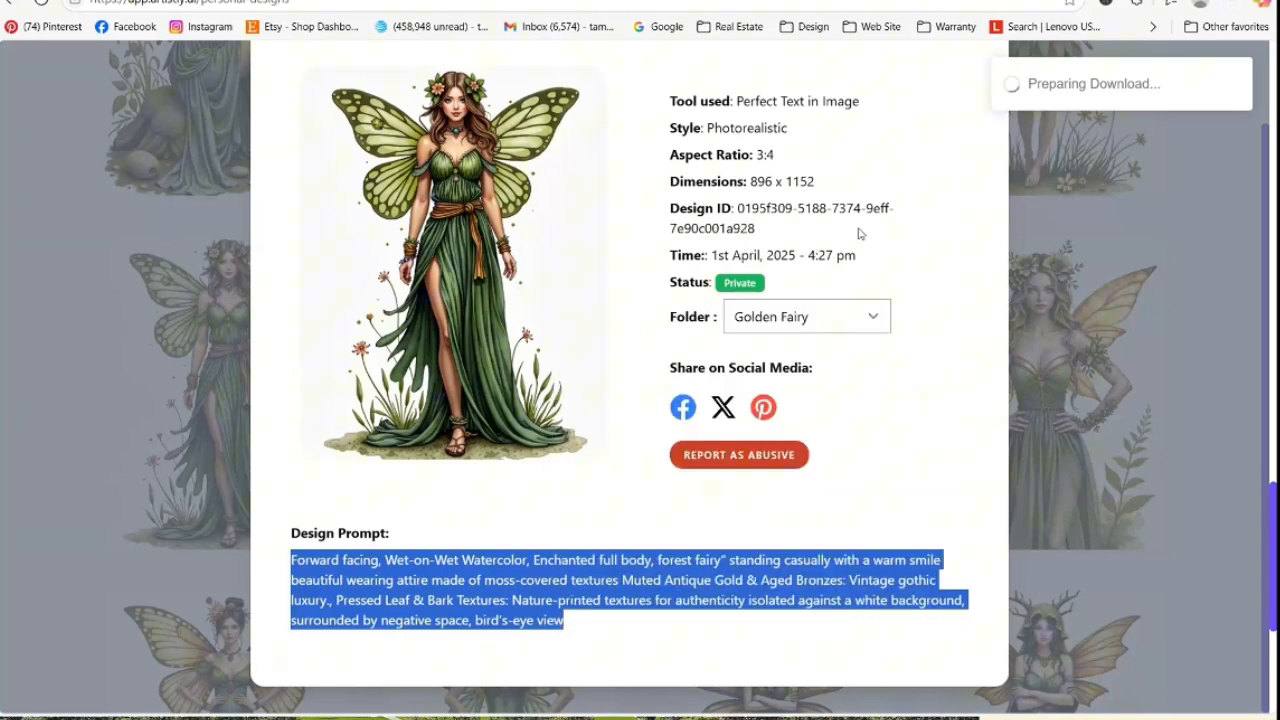
{"action": "left_click", "coordinate": [1189, 371]}
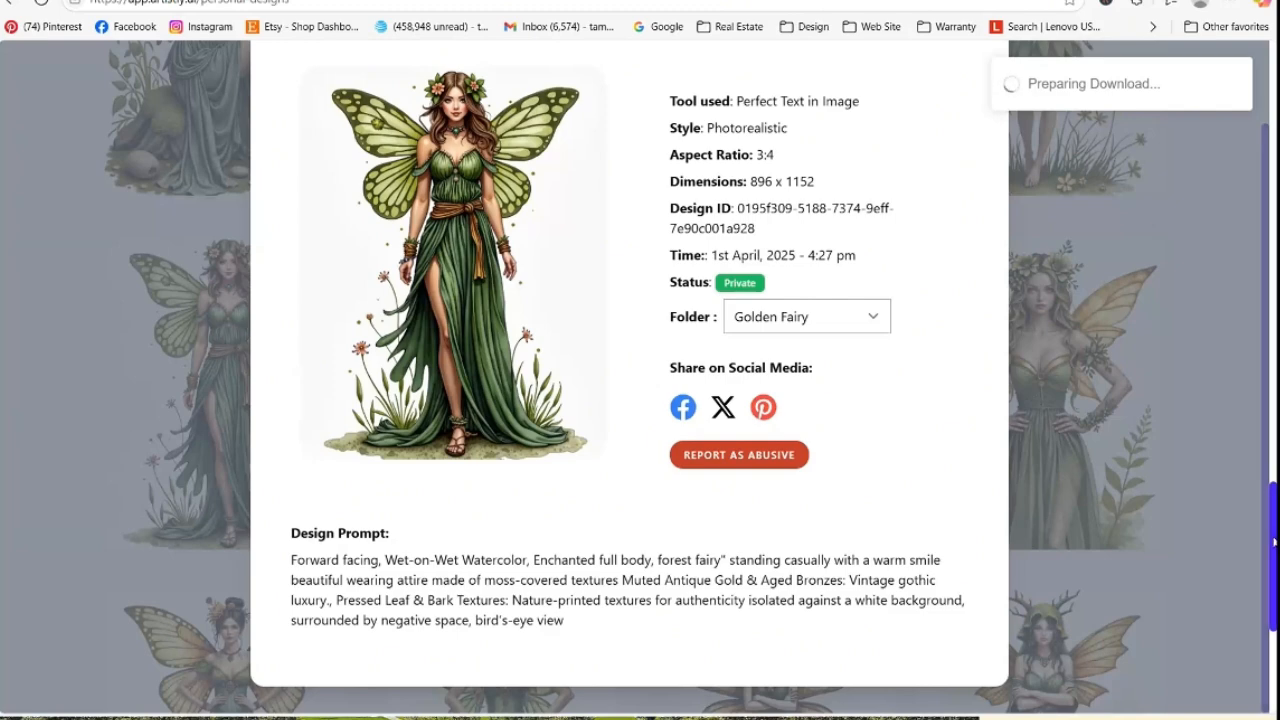
{"action": "scroll", "coordinate": [1265, 571], "scroll_direction": "up", "scroll_amount": 1}
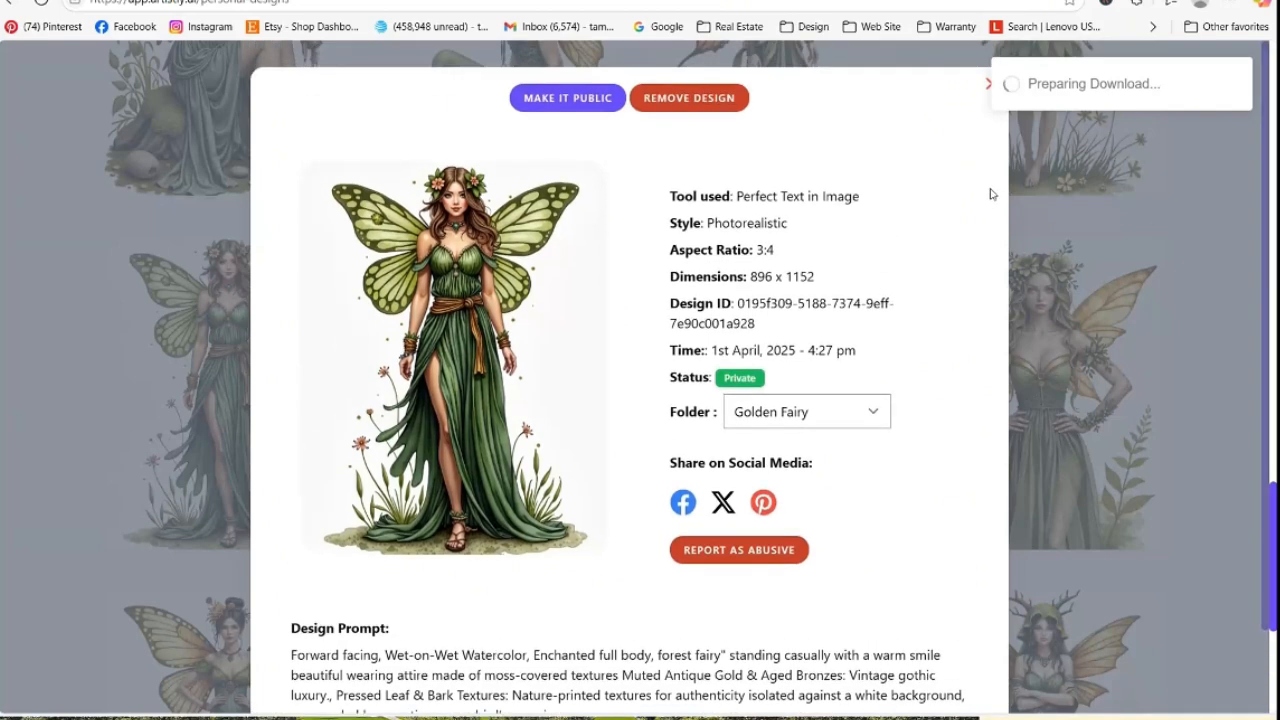
{"action": "left_click", "coordinate": [986, 87]}
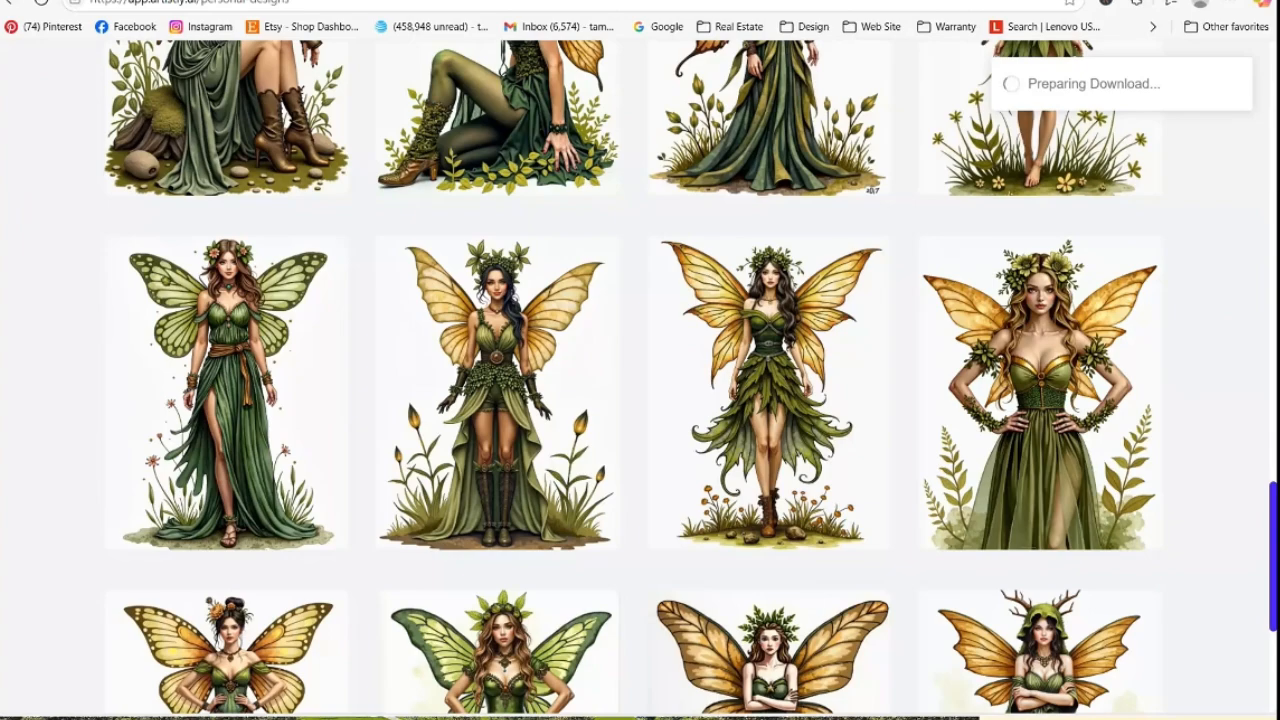
Open the AI Art Illustrator and paste the copied forest fairy prompt as the image description
{"action": "left_click_drag", "start_coordinate": [1273, 556], "coordinate": [1257, 57]}
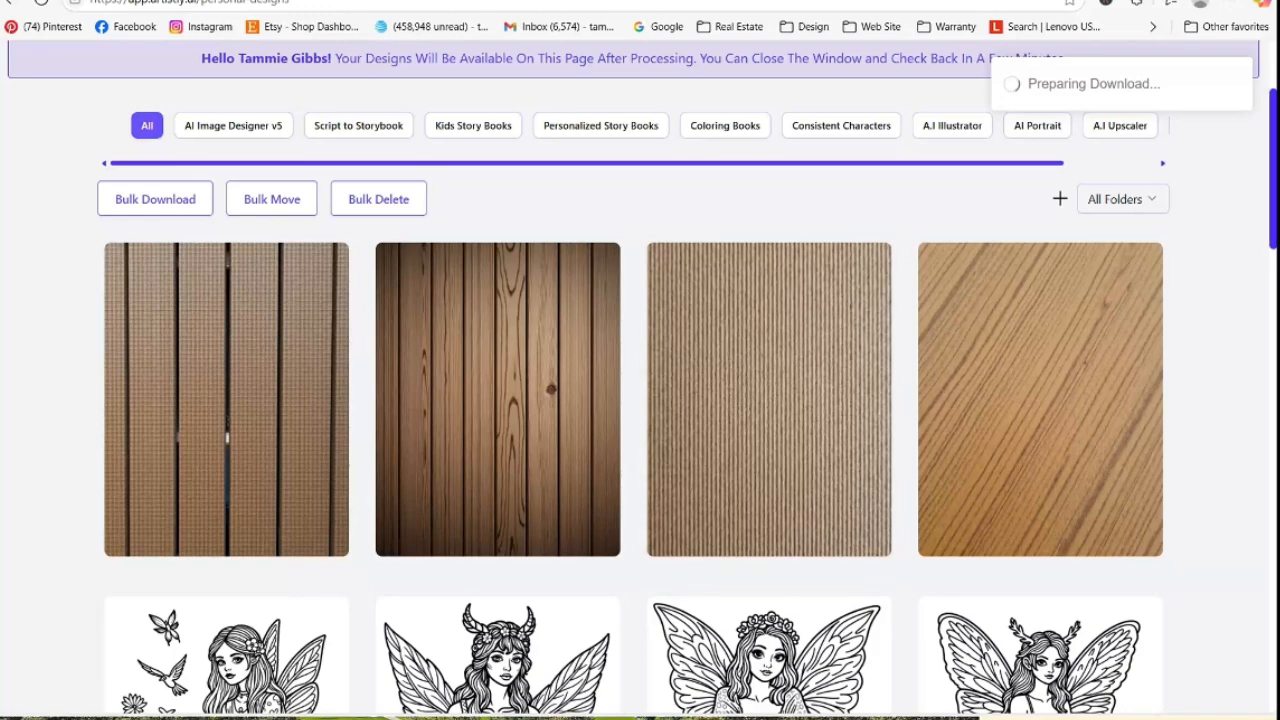
{"action": "scroll", "coordinate": [629, 177], "scroll_direction": "up", "scroll_amount": 2}
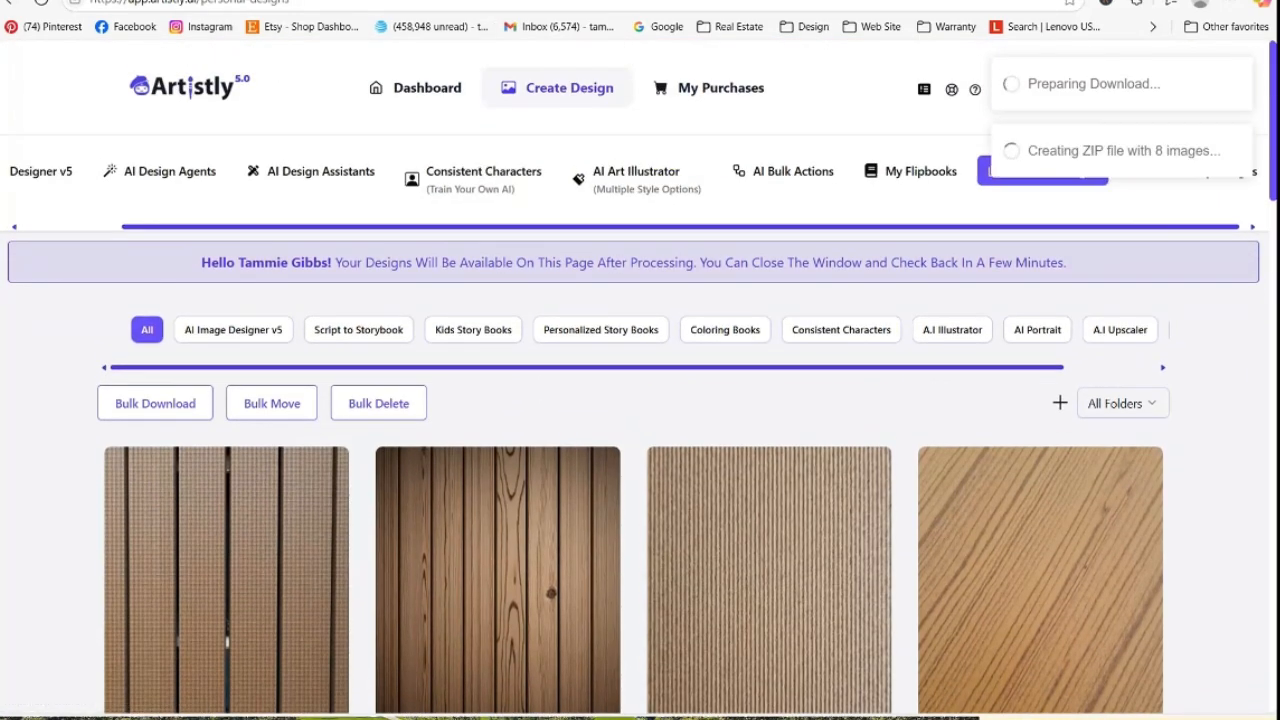
{"action": "key", "text": "ctrl+Tab"}
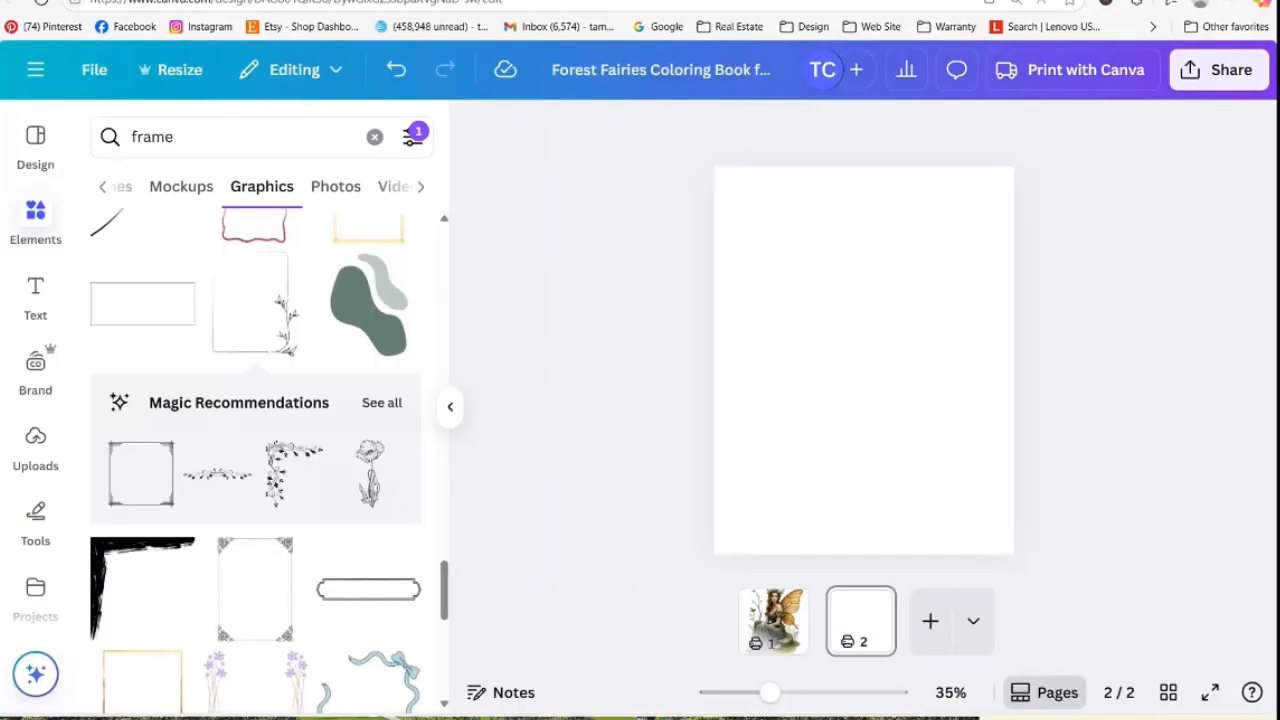
{"action": "key", "text": "ctrl+shift+Tab"}
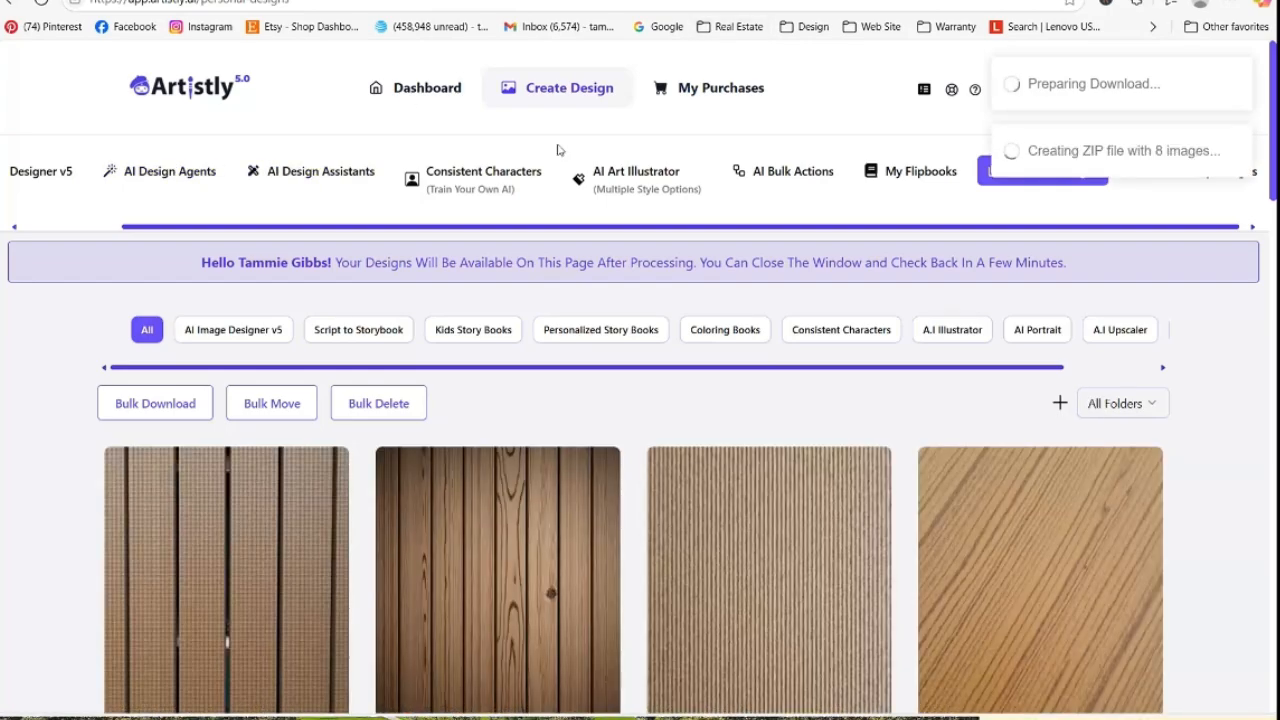
{"action": "left_click", "coordinate": [645, 180]}
{"action": "scroll", "coordinate": [240, 310], "scroll_direction": "down", "scroll_amount": 10}
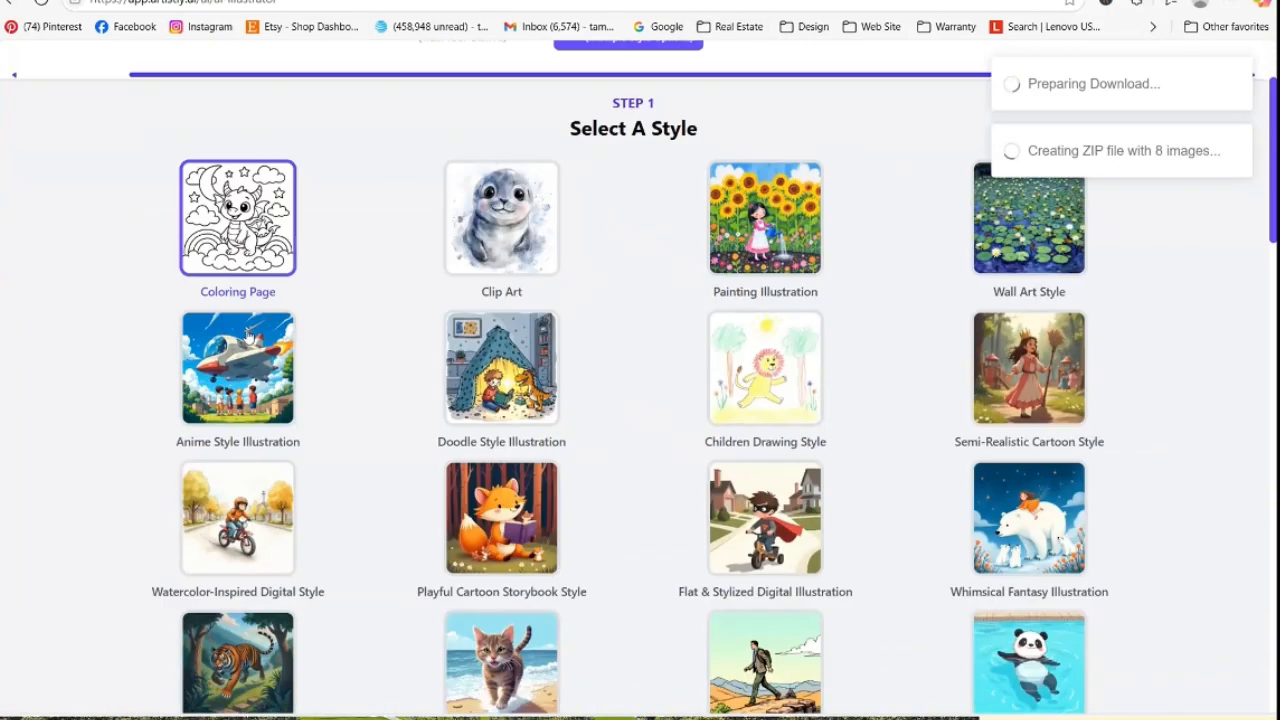
{"action": "left_click", "coordinate": [257, 374]}
{"action": "right_click", "coordinate": [257, 383]}
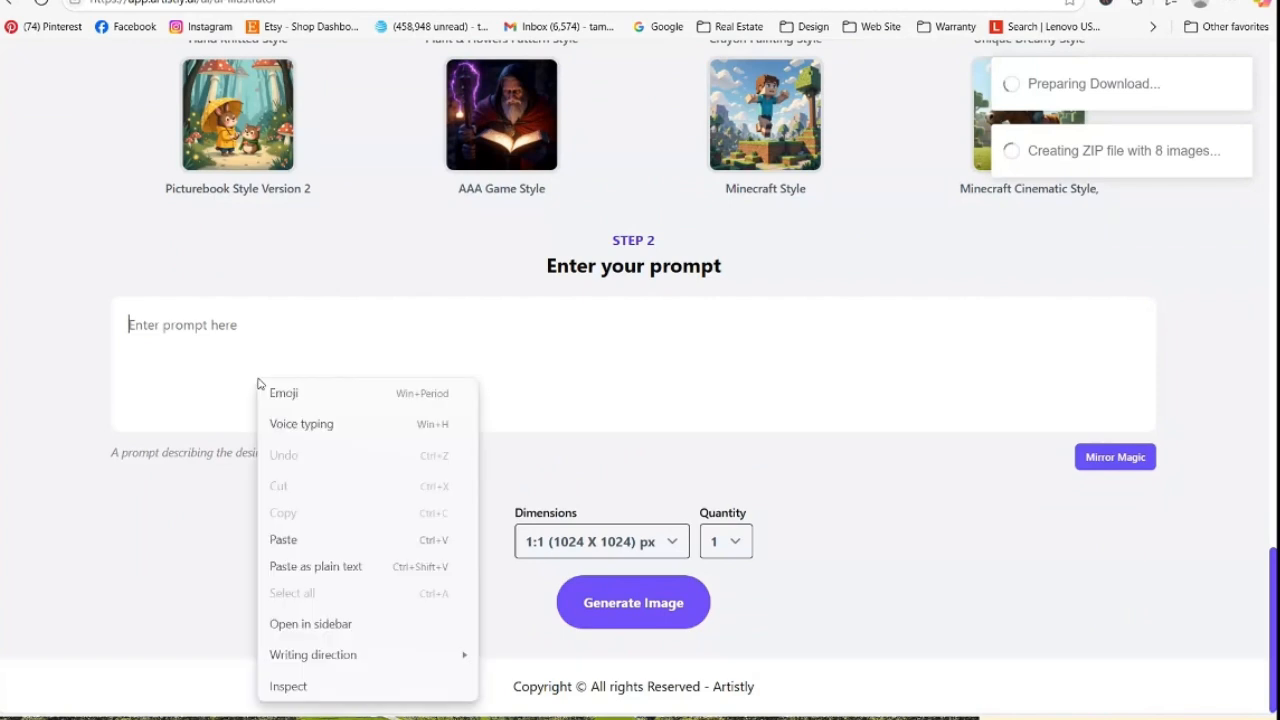
{"action": "left_click", "coordinate": [318, 540]}
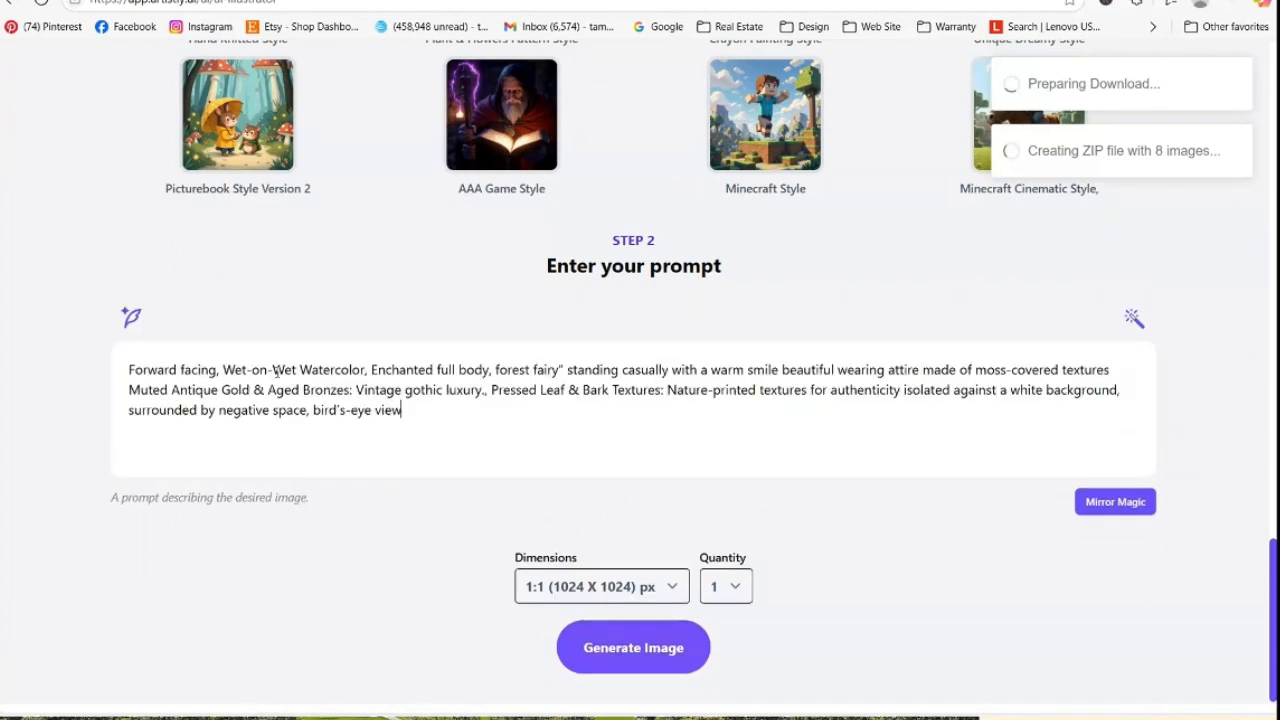
Remove "Wet-on-Wet Watercolor," and "Muted Antique Gold & Aged Bronzes:" from the forest fairy prompt
{"action": "left_click_drag", "start_coordinate": [221, 366], "coordinate": [370, 366]}
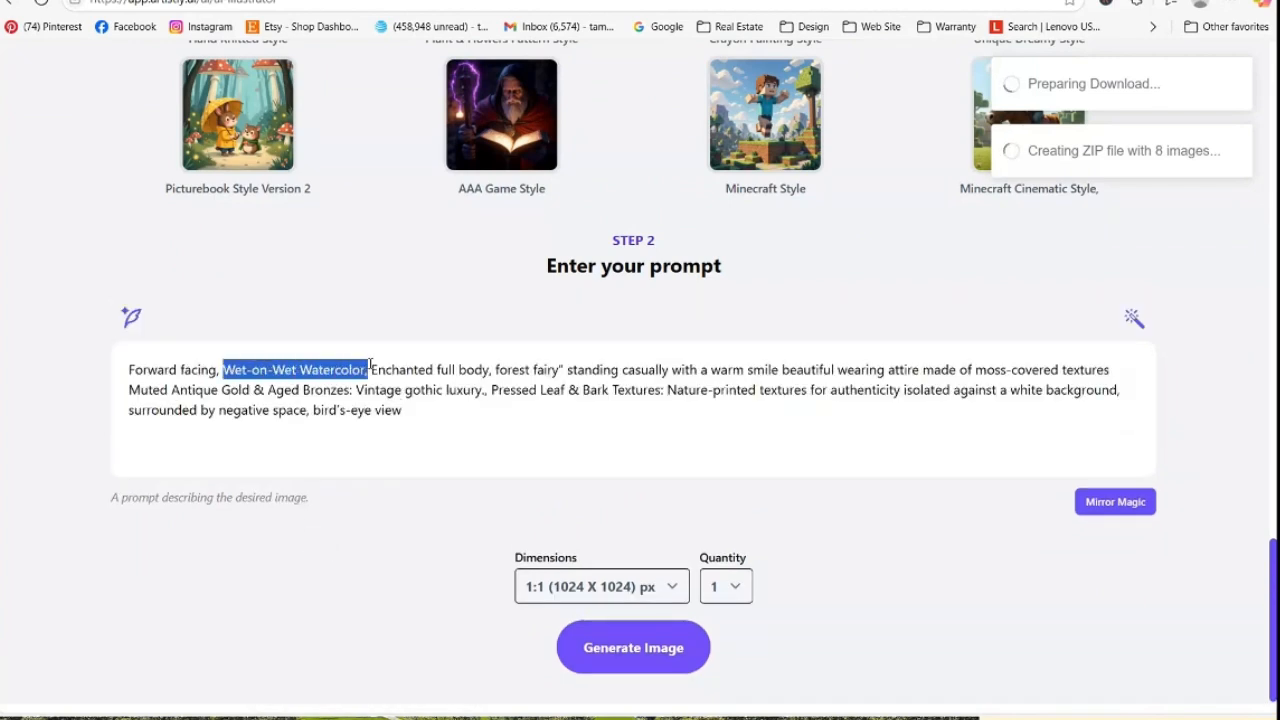
{"action": "key", "text": "BackSpace"}
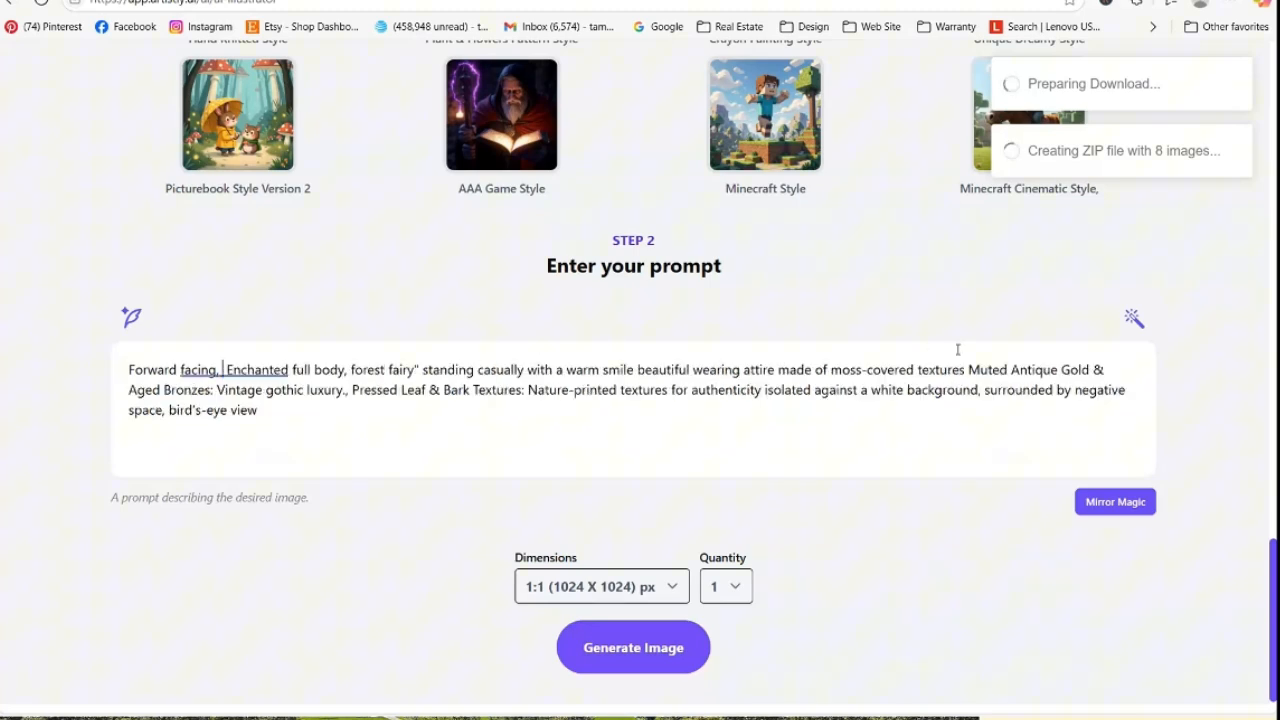
{"action": "left_click_drag", "start_coordinate": [969, 369], "coordinate": [874, 475]}
{"action": "left_click_drag", "start_coordinate": [373, 412], "coordinate": [211, 390]}
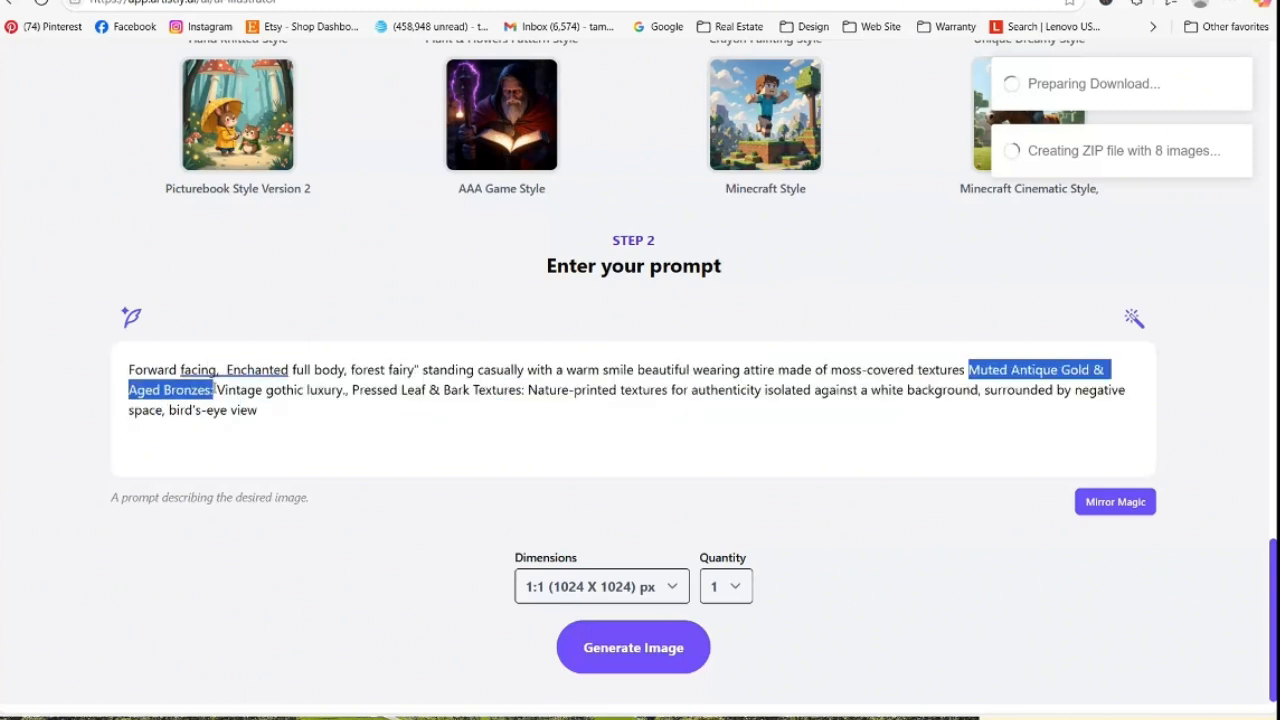
{"action": "key", "text": "BackSpace"}
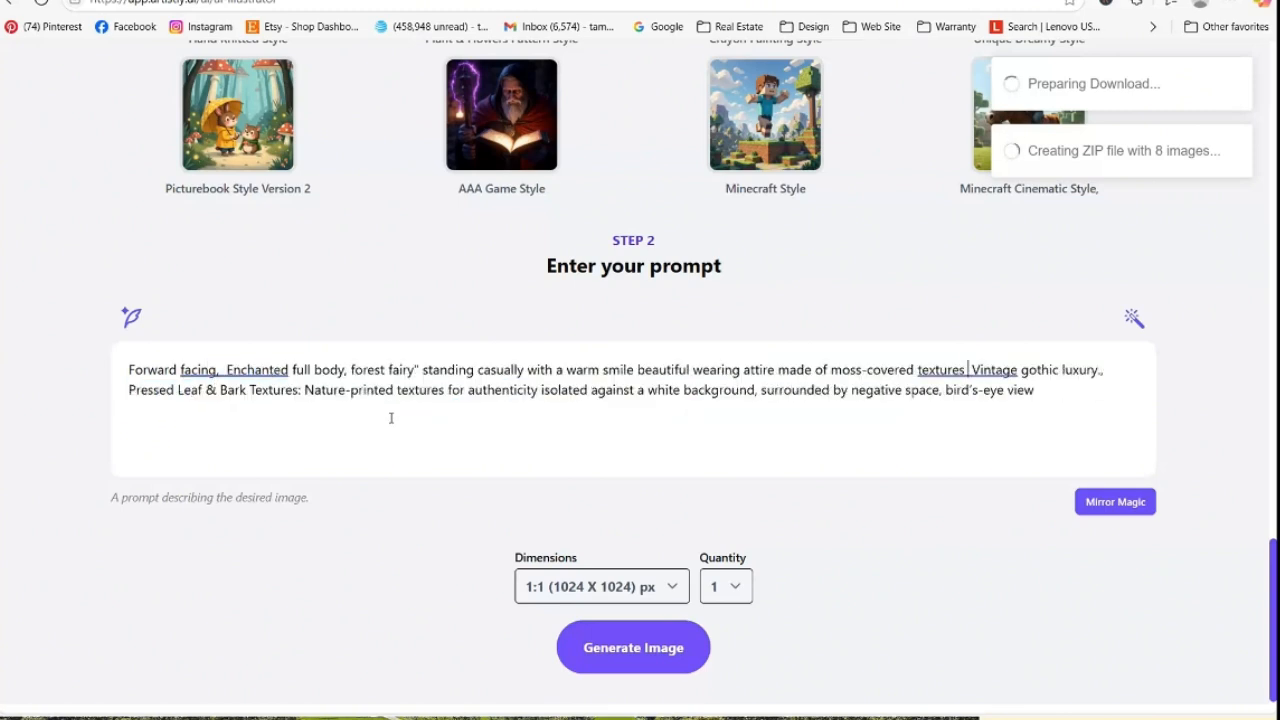
Generate four images from the shortened prompt and refresh the personal designs
{"action": "left_click", "coordinate": [733, 600]}
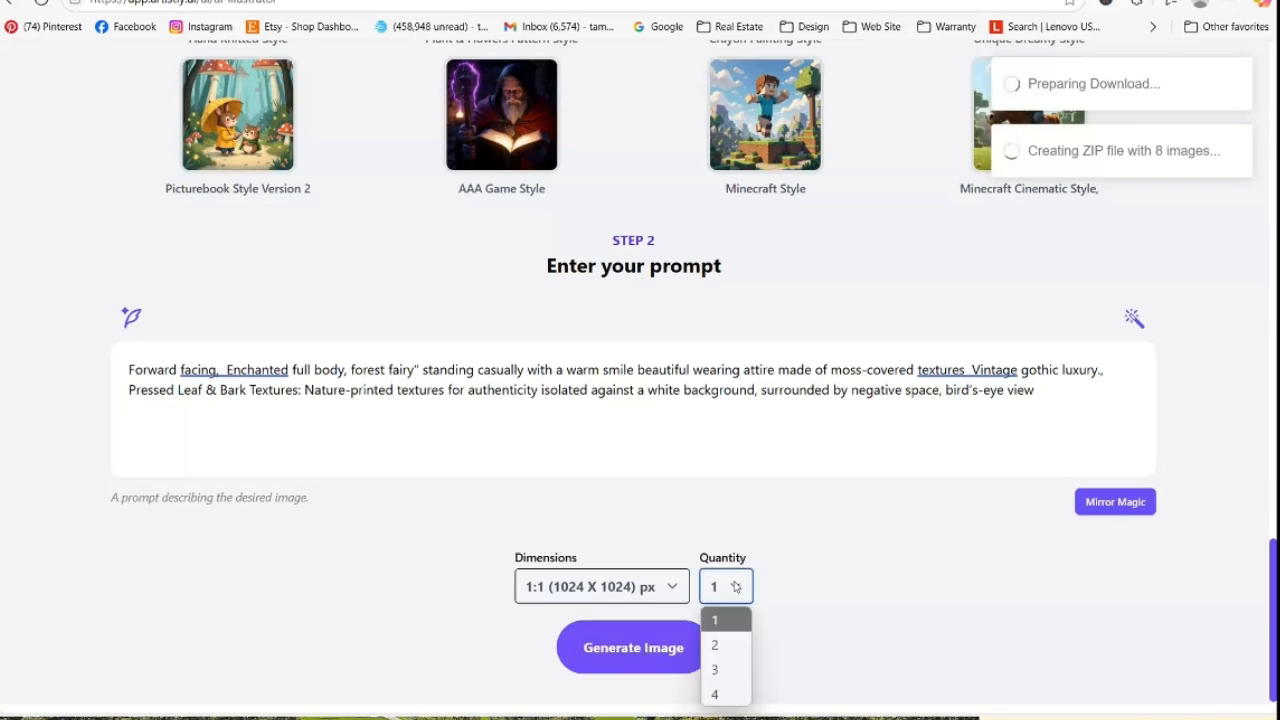
{"action": "left_click", "coordinate": [737, 692]}
{"action": "left_click", "coordinate": [666, 655]}
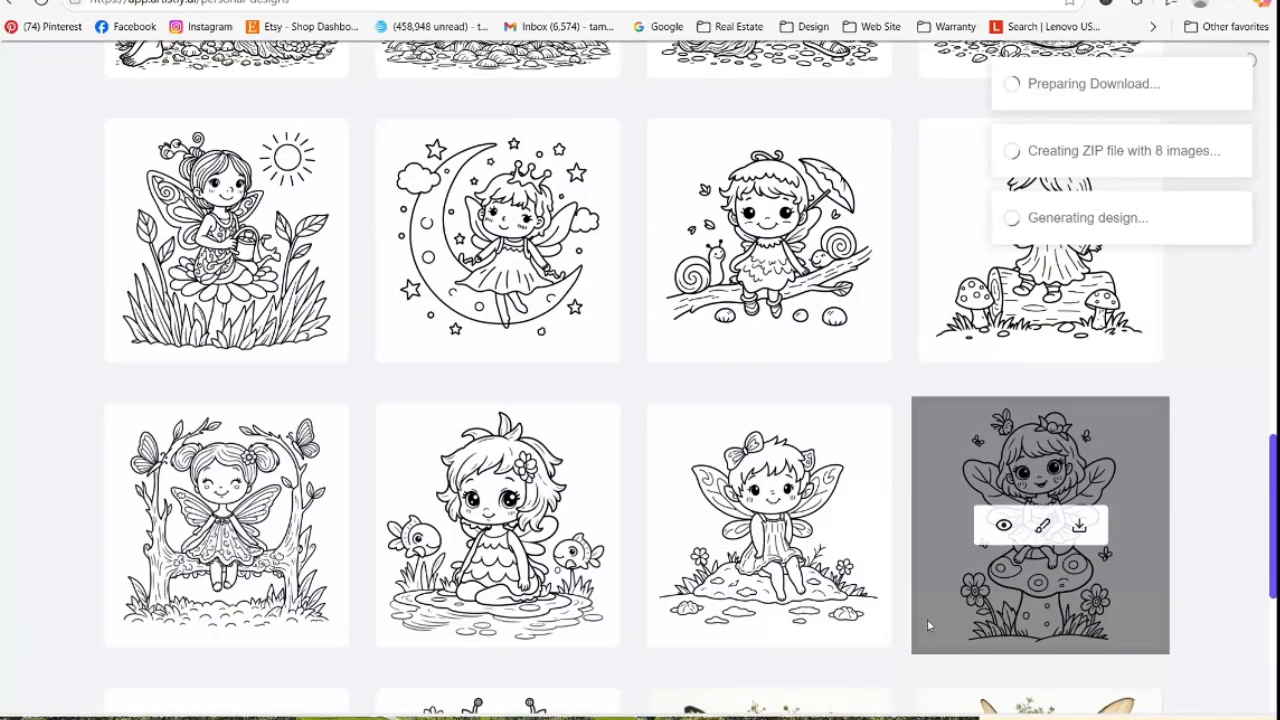
{"action": "left_click_drag", "start_coordinate": [1272, 490], "coordinate": [1272, 134]}
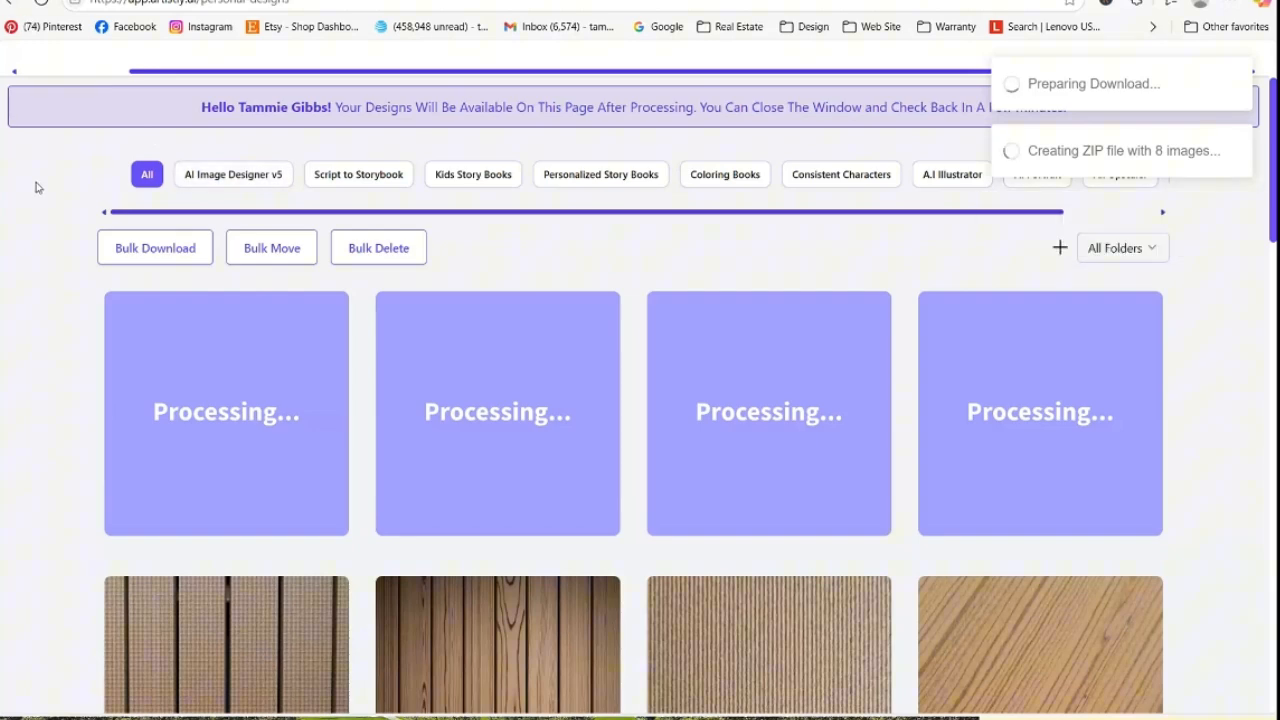
{"action": "left_click", "coordinate": [41, 2]}
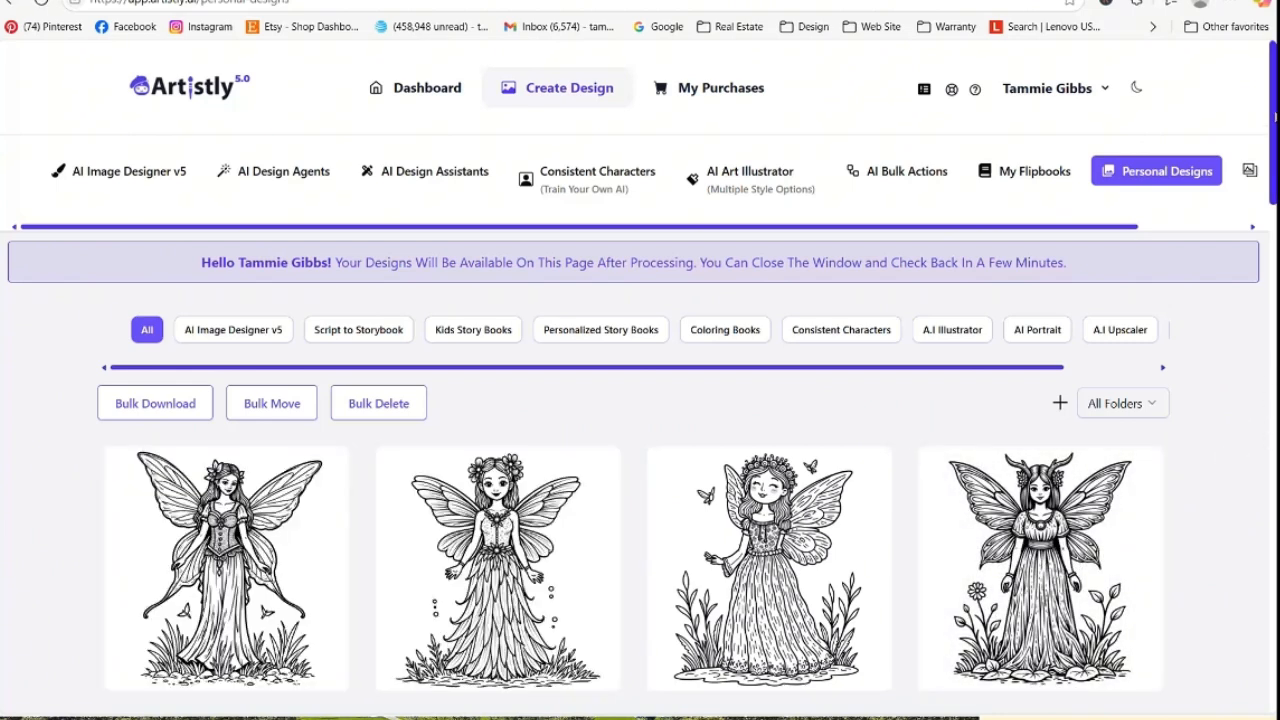
Start a re-generation from the first new standing fairy with the corset dress and set the dimensions to 3:4 (896 X 1152) px
{"action": "scroll", "coordinate": [500, 430], "scroll_direction": "down", "scroll_amount": 2}
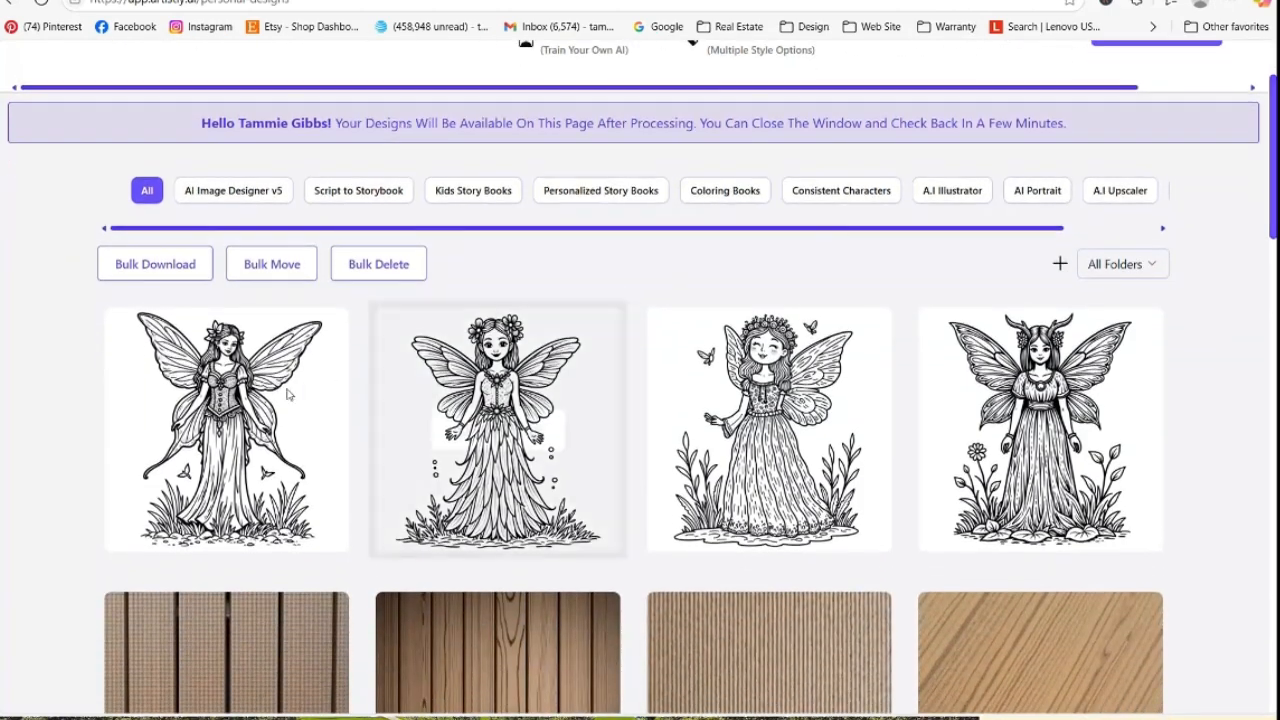
{"action": "left_click", "coordinate": [189, 431]}
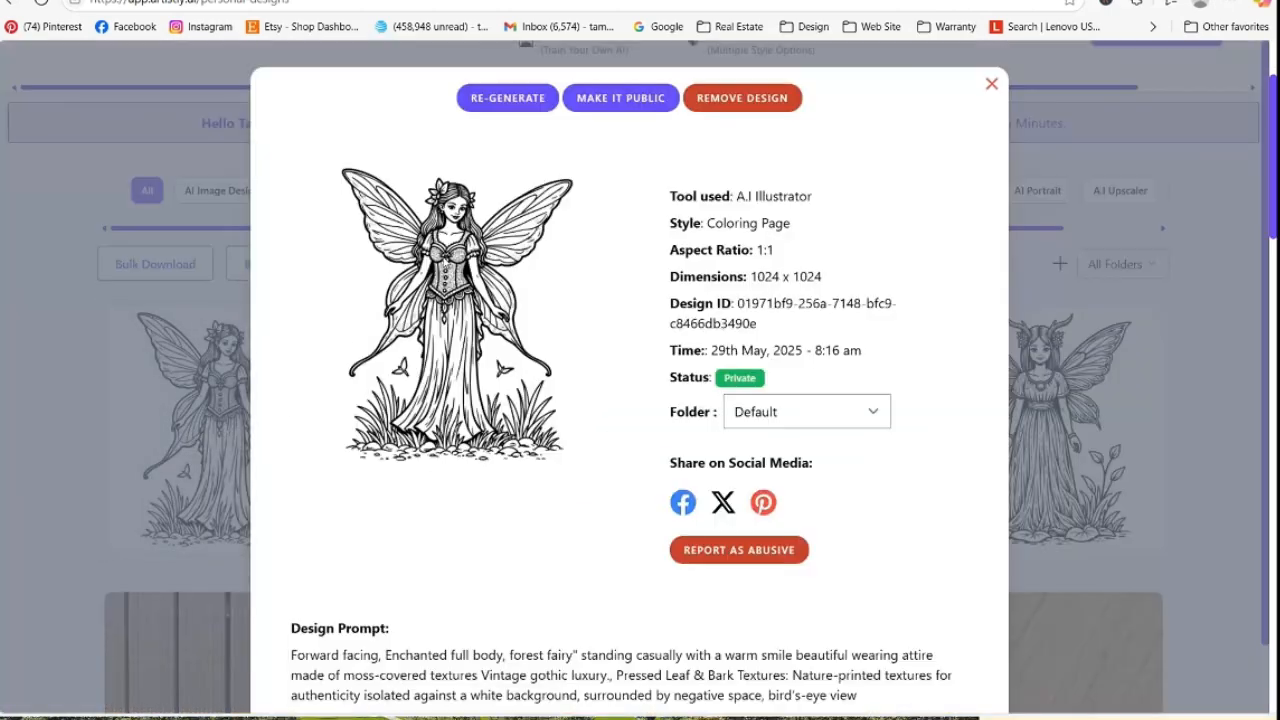
{"action": "left_click", "coordinate": [505, 99]}
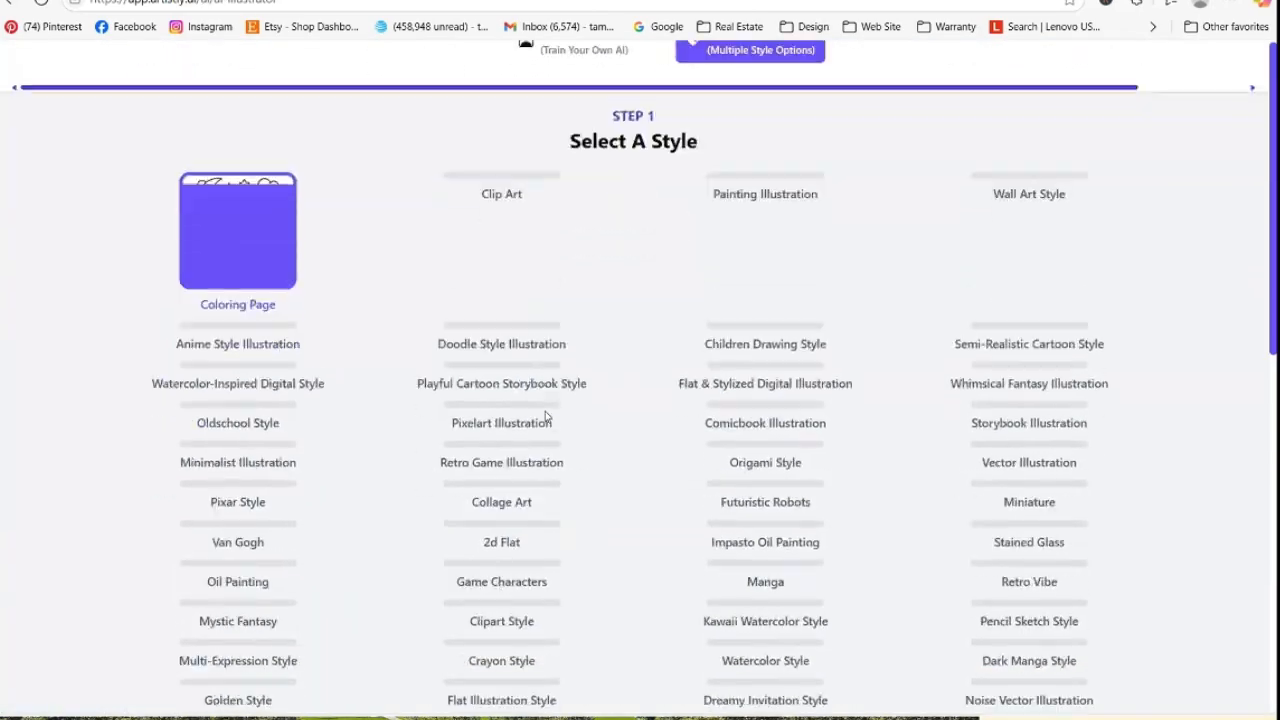
{"action": "scroll", "coordinate": [545, 418], "scroll_direction": "down", "scroll_amount": 5}
{"action": "scroll", "coordinate": [1017, 515], "scroll_direction": "down", "scroll_amount": 15}
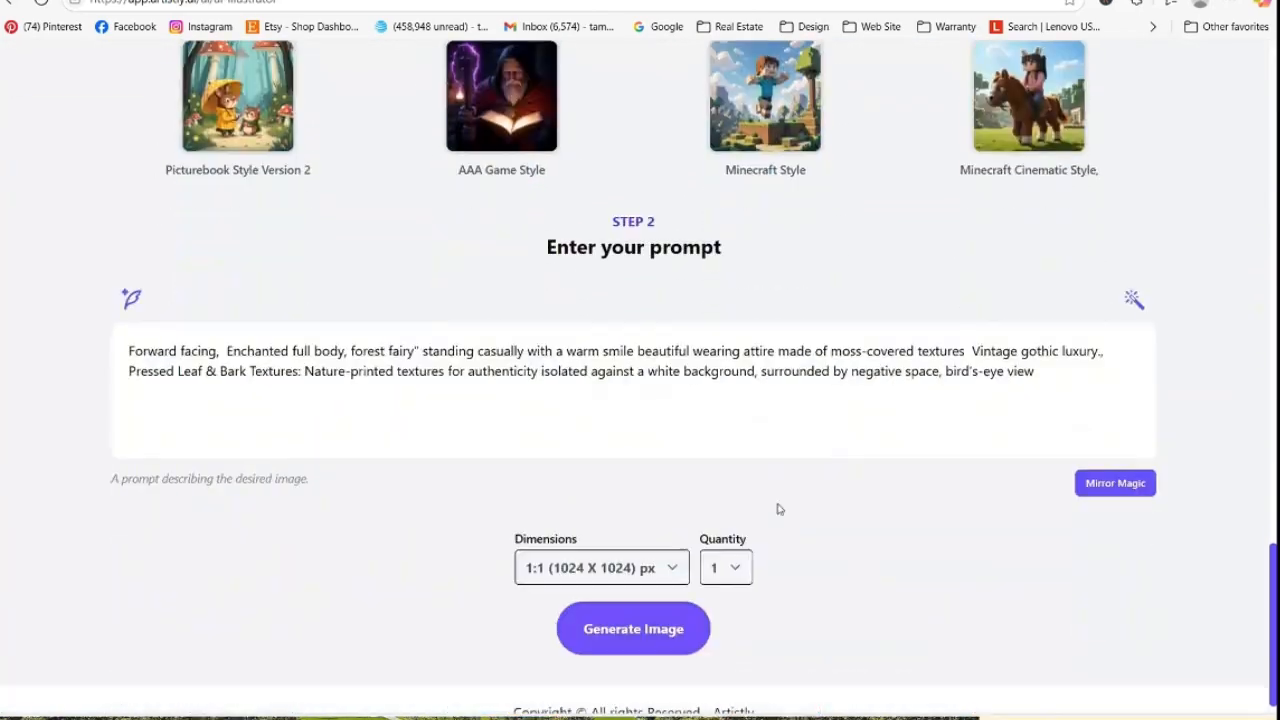
{"action": "left_click", "coordinate": [676, 545]}
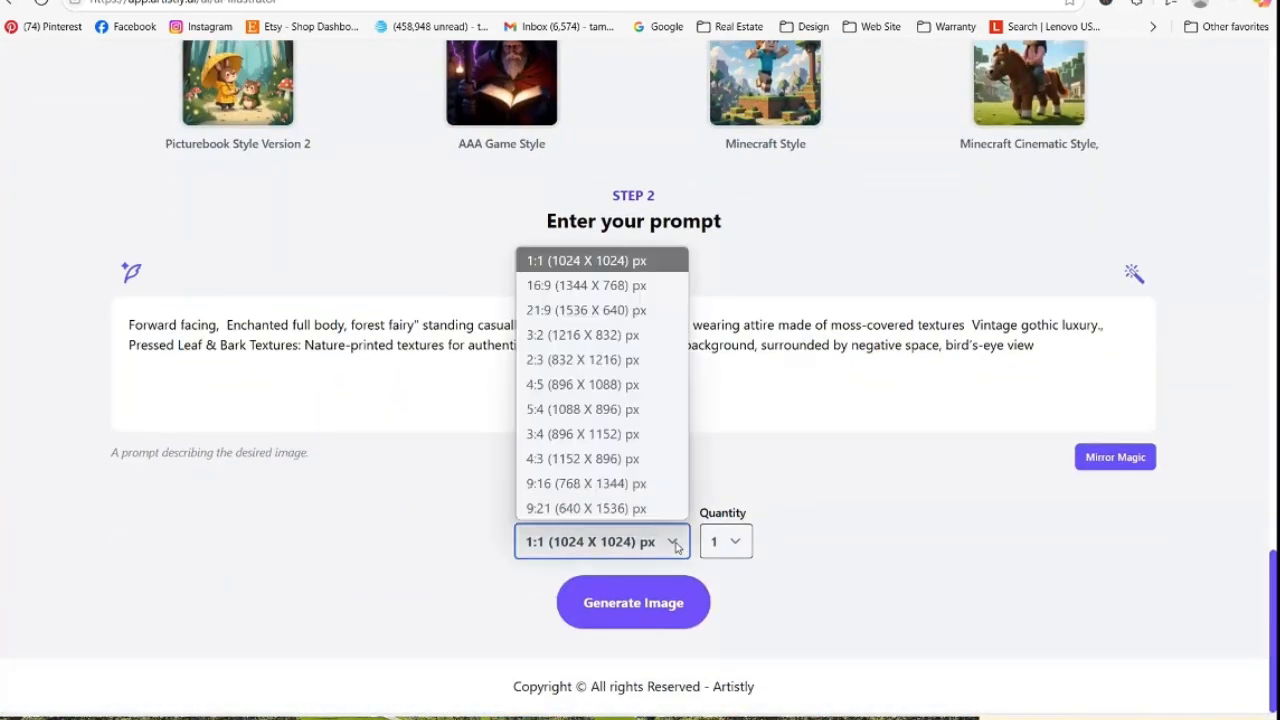
{"action": "left_click", "coordinate": [627, 434]}
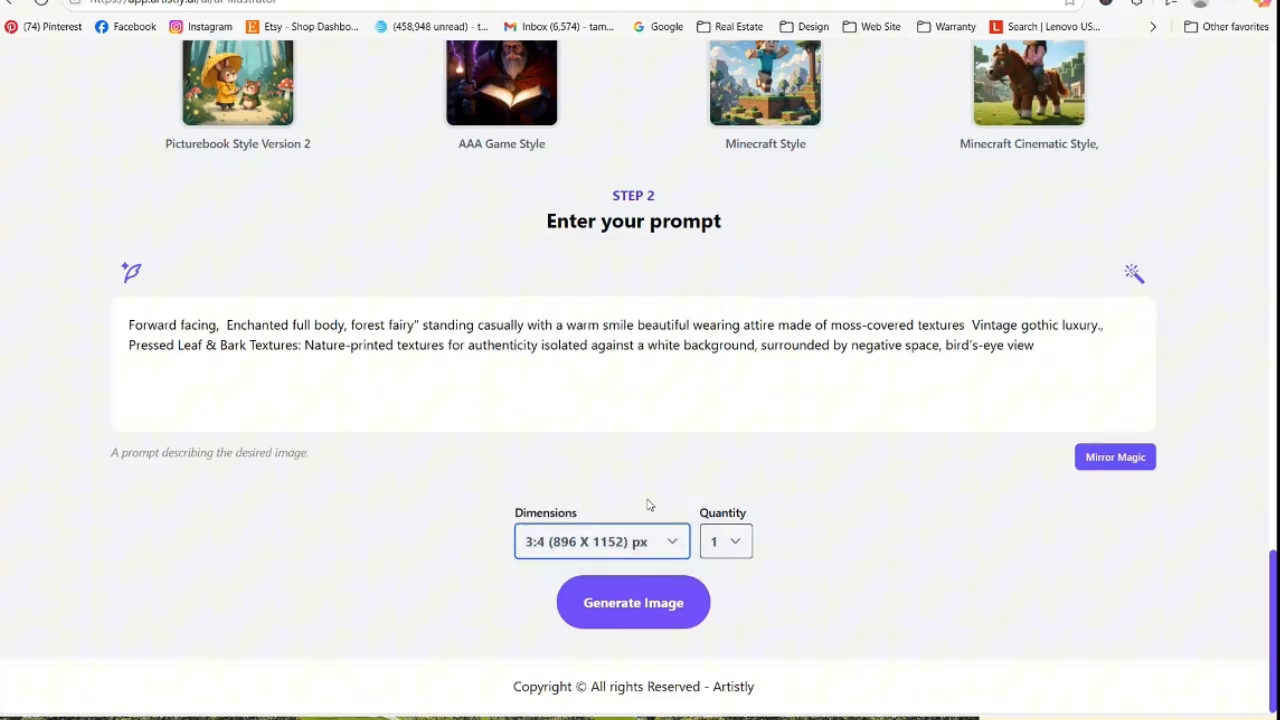
Insert "adult" before "forest fairy" in the prompt, generate four images, and refresh the personal designs
{"action": "left_click", "coordinate": [351, 324]}
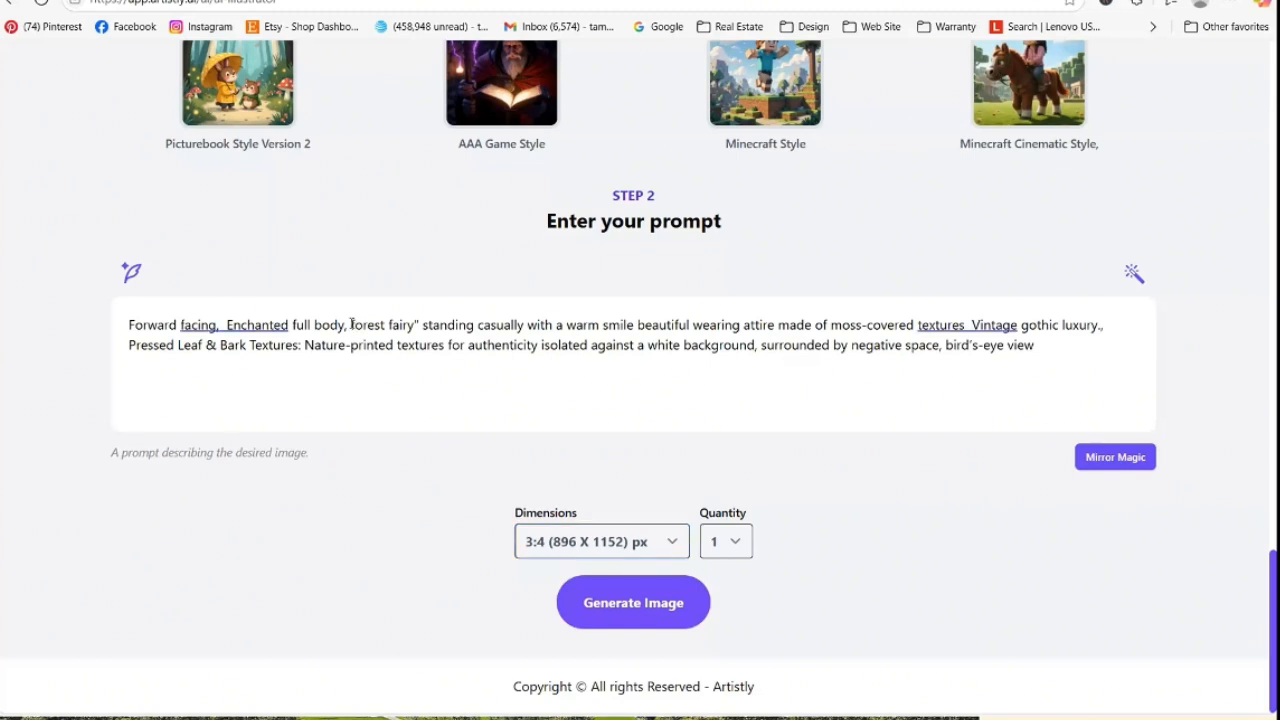
{"action": "type", "text": "adult"}
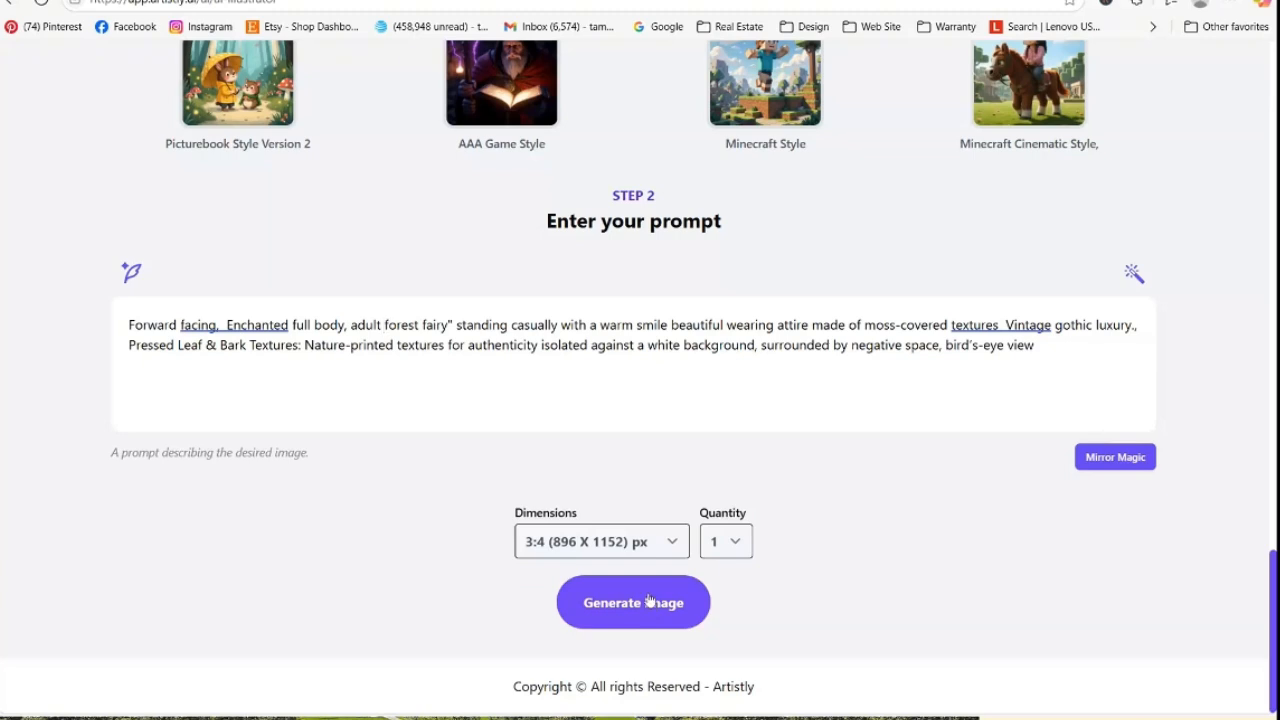
{"action": "left_click", "coordinate": [740, 555]}
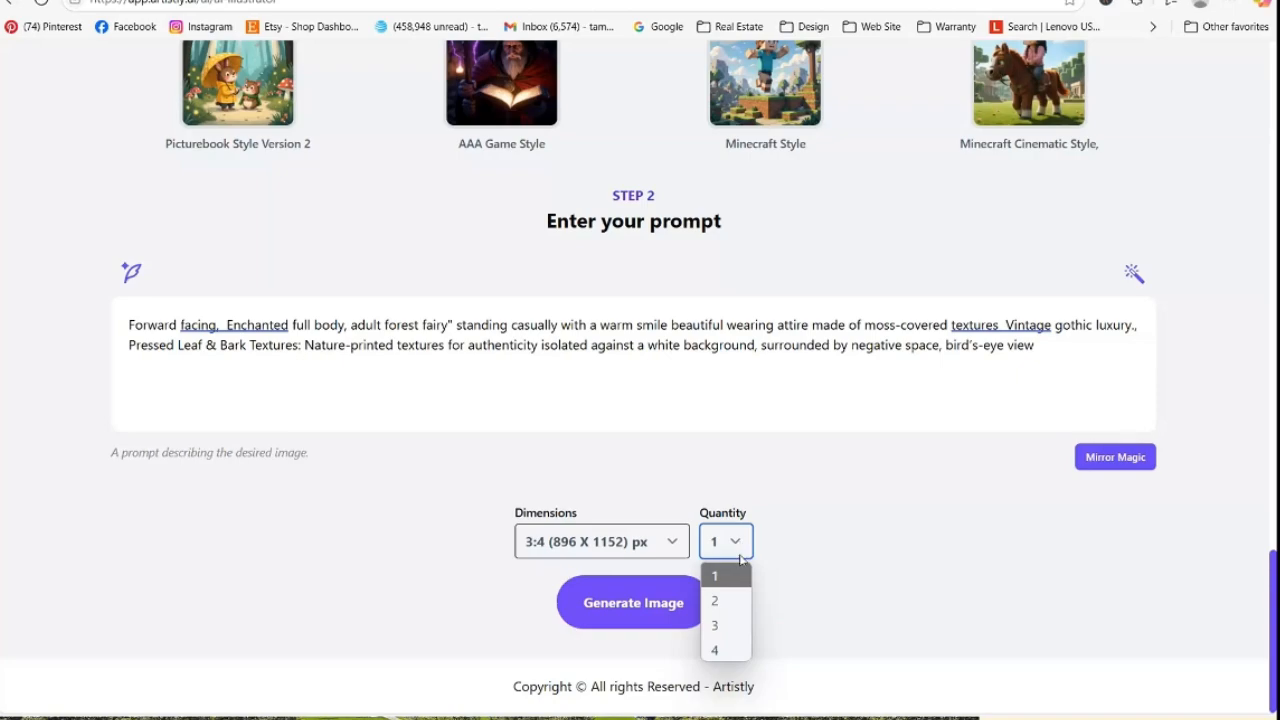
{"action": "left_click", "coordinate": [735, 649]}
{"action": "left_click", "coordinate": [676, 612]}
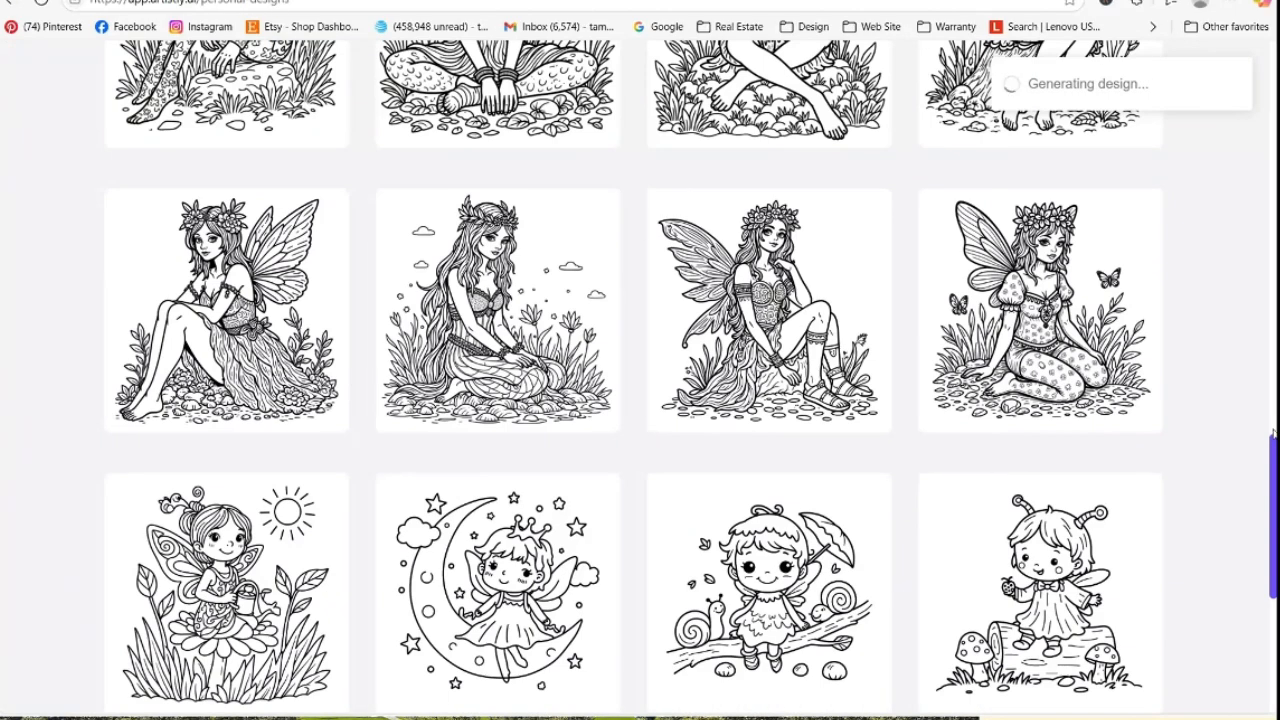
{"action": "left_click_drag", "start_coordinate": [1273, 436], "coordinate": [1228, 78]}
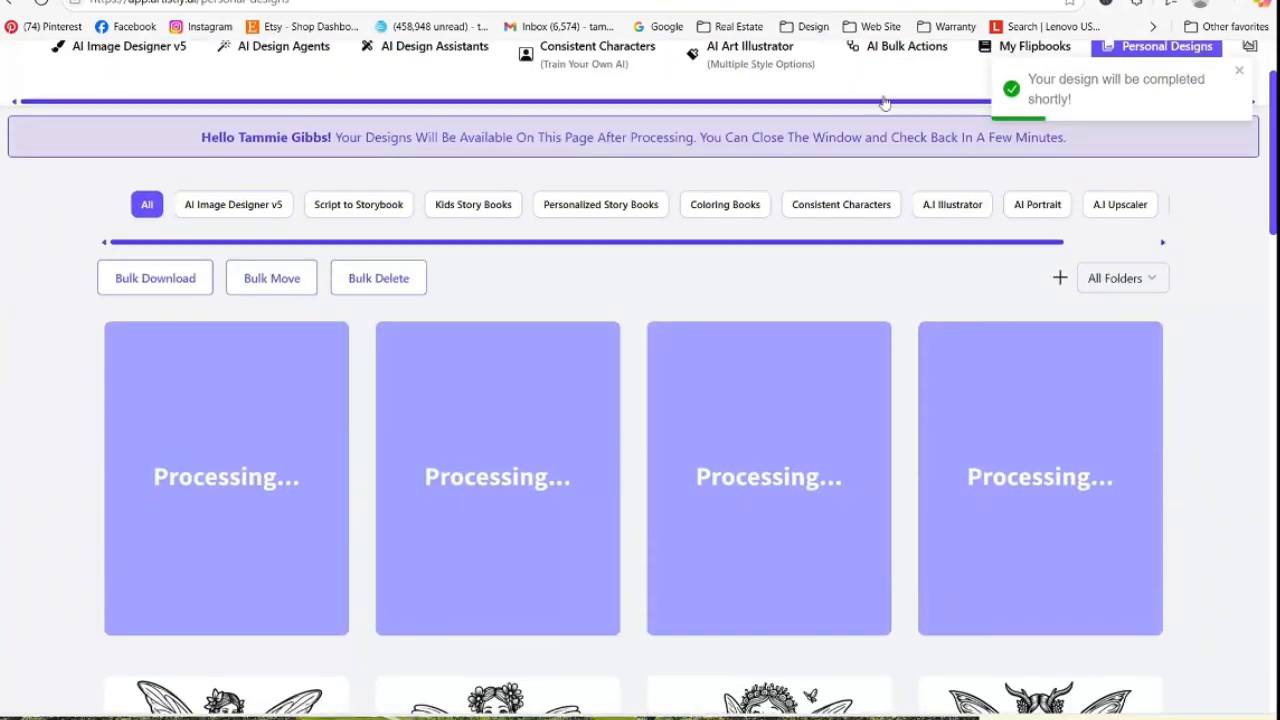
{"action": "left_click", "coordinate": [40, 4]}
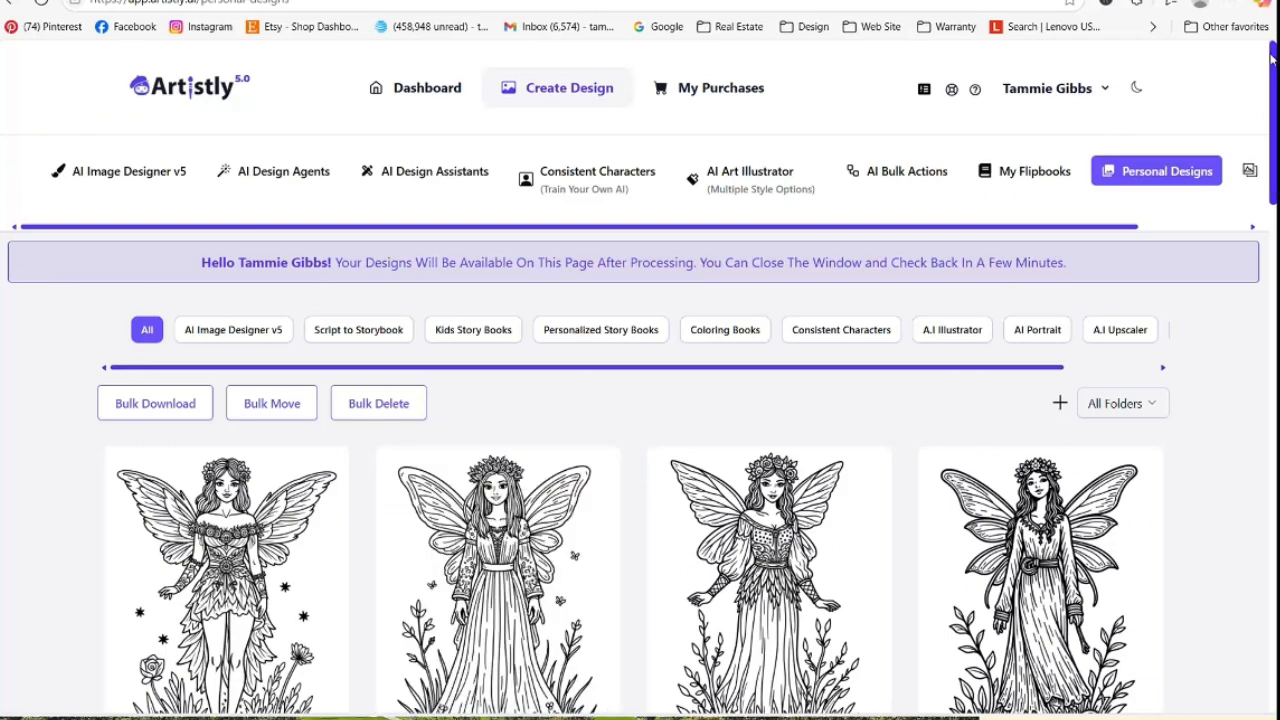
Re-generate from the standing fairy in the short leafy off-shoulder dress with a quantity of four and review the new designs
{"action": "scroll", "coordinate": [1250, 120], "scroll_direction": "down", "scroll_amount": 2}
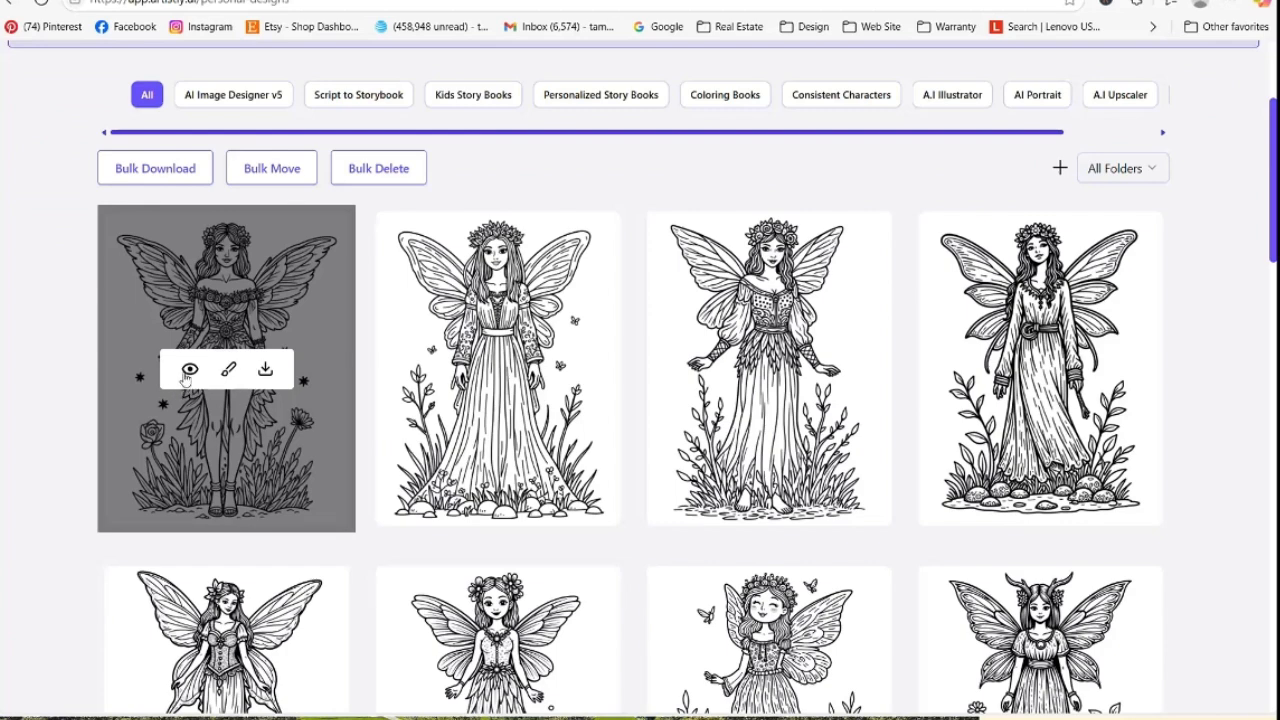
{"action": "left_click", "coordinate": [189, 370]}
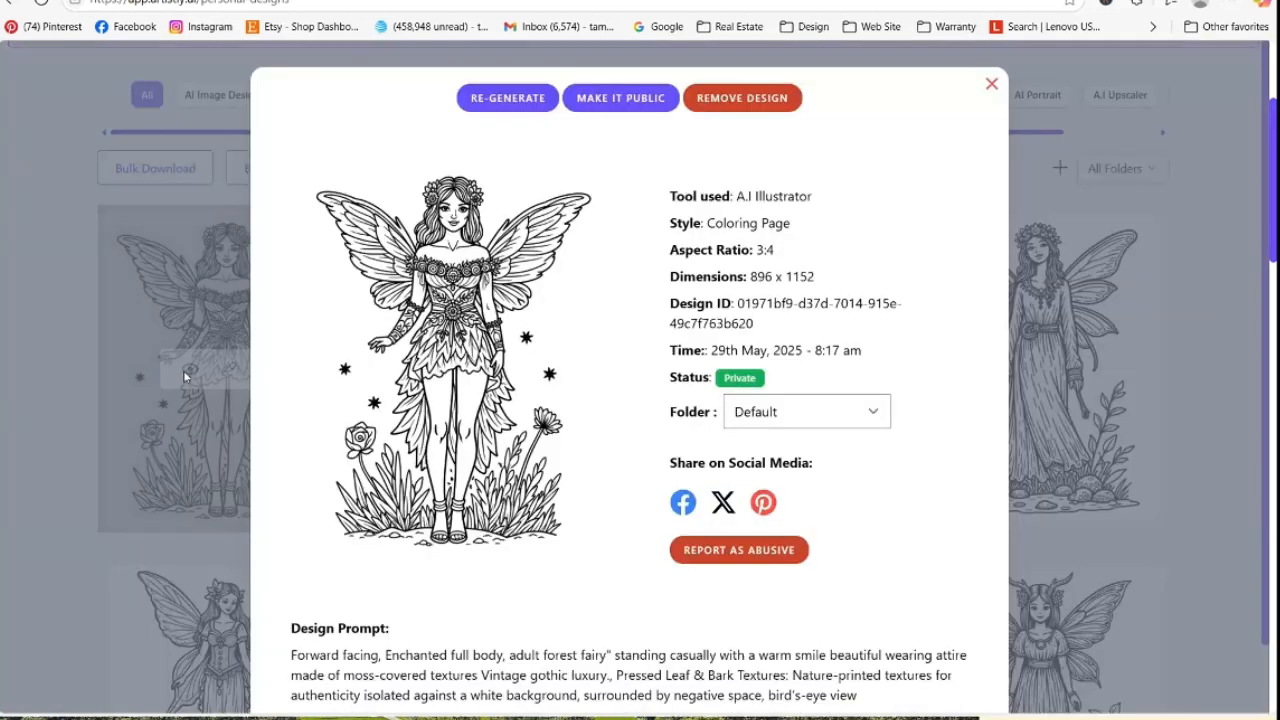
{"action": "left_click", "coordinate": [505, 99]}
{"action": "scroll", "coordinate": [543, 366], "scroll_direction": "down", "scroll_amount": 5}
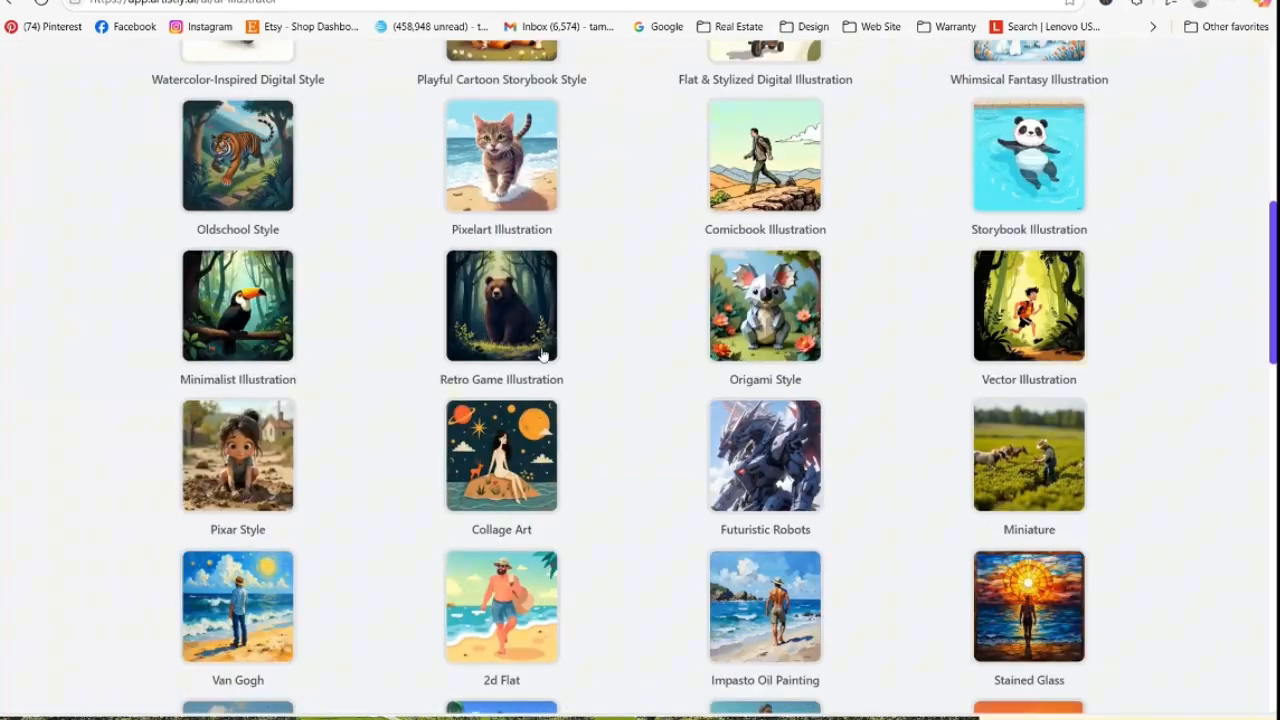
{"action": "scroll", "coordinate": [1097, 420], "scroll_direction": "down", "scroll_amount": 10}
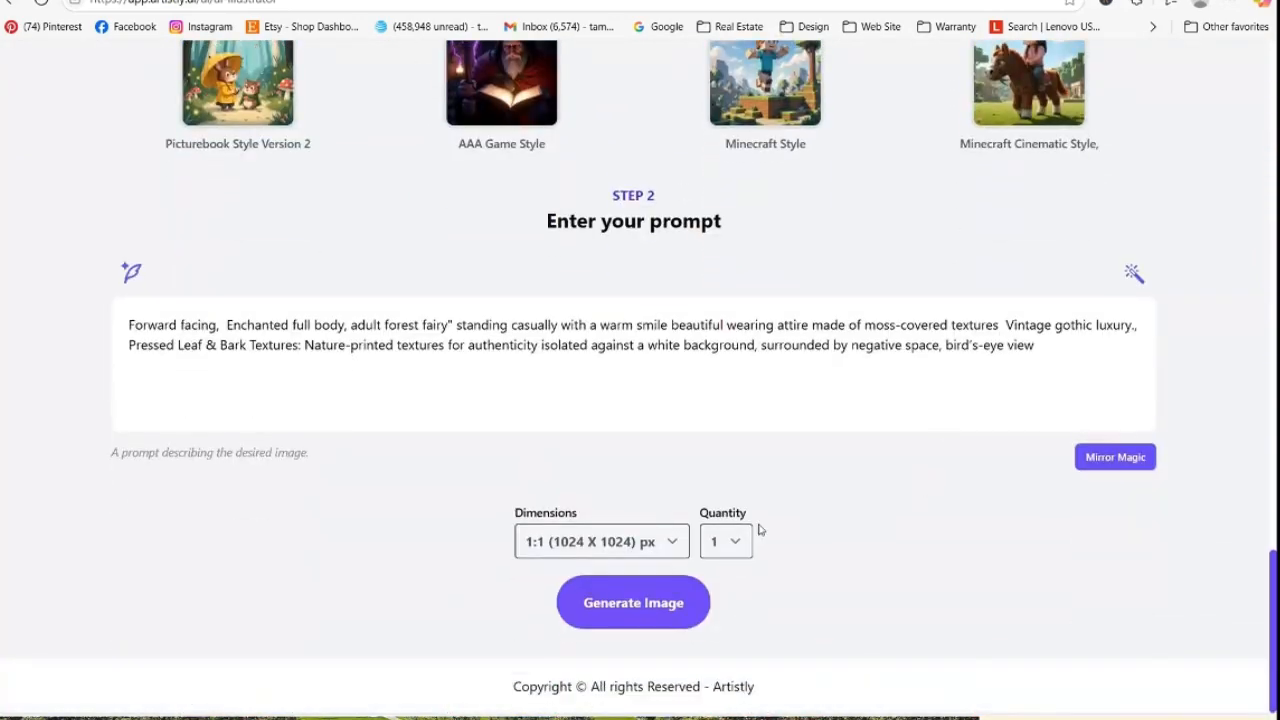
{"action": "left_click", "coordinate": [738, 543]}
{"action": "left_click", "coordinate": [718, 650]}
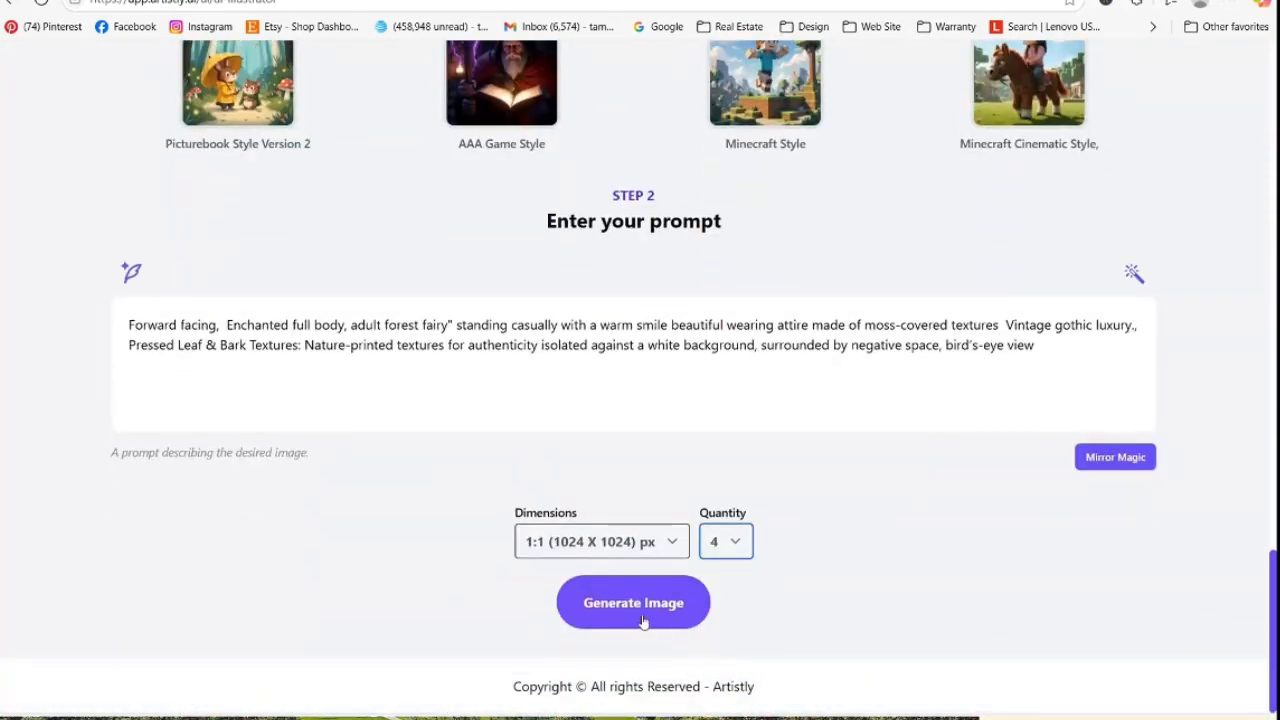
{"action": "left_click", "coordinate": [641, 620]}
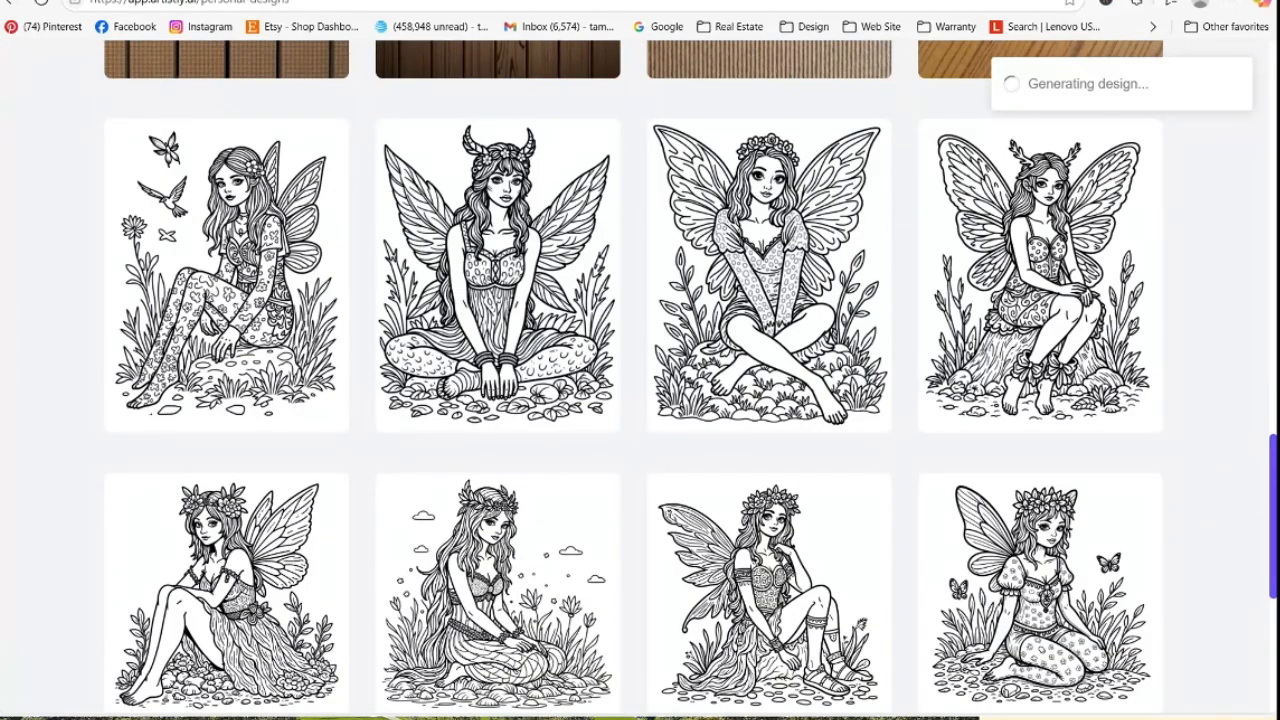
{"action": "left_click_drag", "start_coordinate": [1273, 487], "coordinate": [1258, 193]}
{"action": "scroll", "coordinate": [1250, 220], "scroll_direction": "up", "scroll_amount": 1}
{"action": "scroll", "coordinate": [1250, 230], "scroll_direction": "down", "scroll_amount": 1}
{"action": "scroll", "coordinate": [1245, 250], "scroll_direction": "up", "scroll_amount": 1}
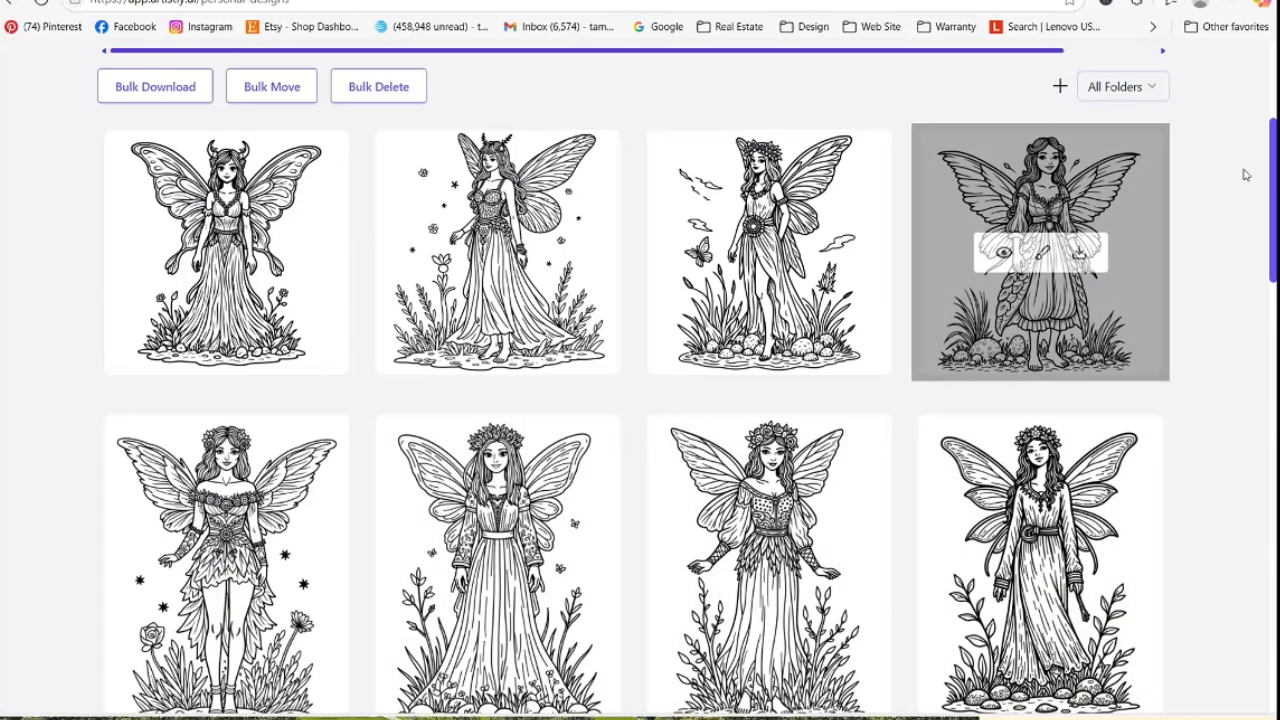
Compare the new standing fairy line drawings with the colored fairies in the Golden Fairy folder
{"action": "left_click_drag", "start_coordinate": [1272, 200], "coordinate": [1274, 108]}
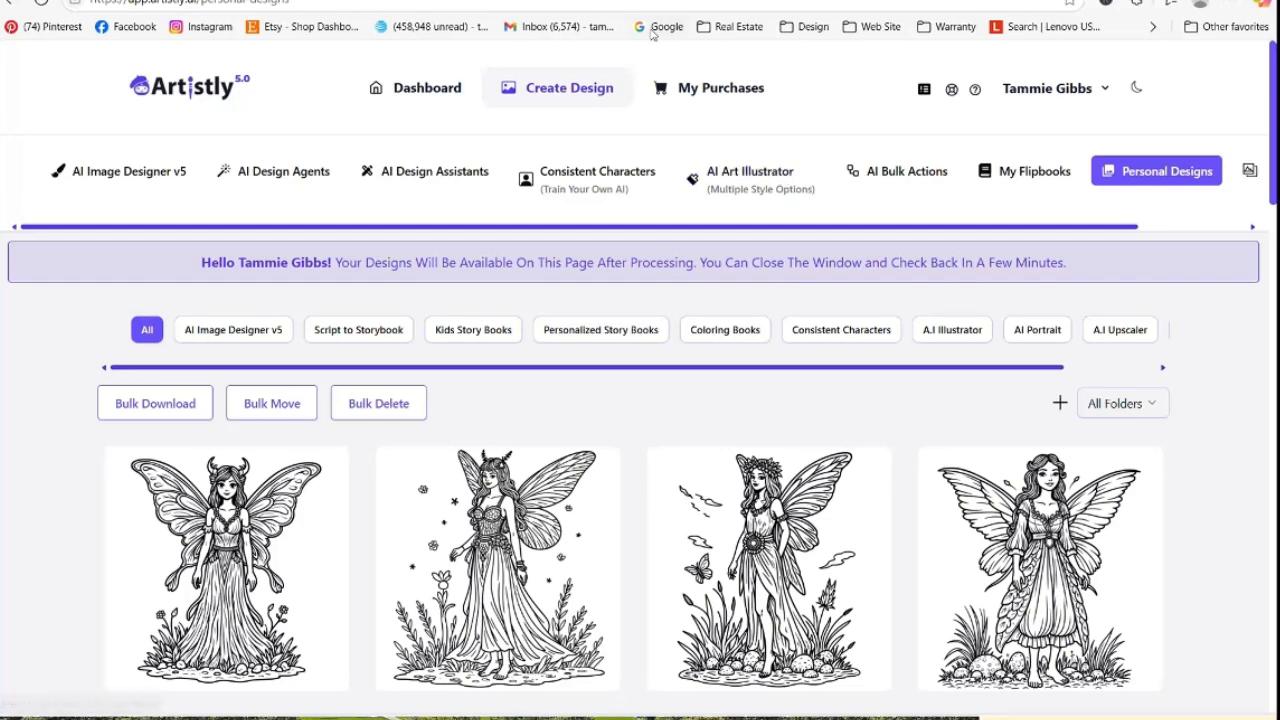
{"action": "left_click", "coordinate": [522, 2]}
{"action": "left_click", "coordinate": [330, 2]}
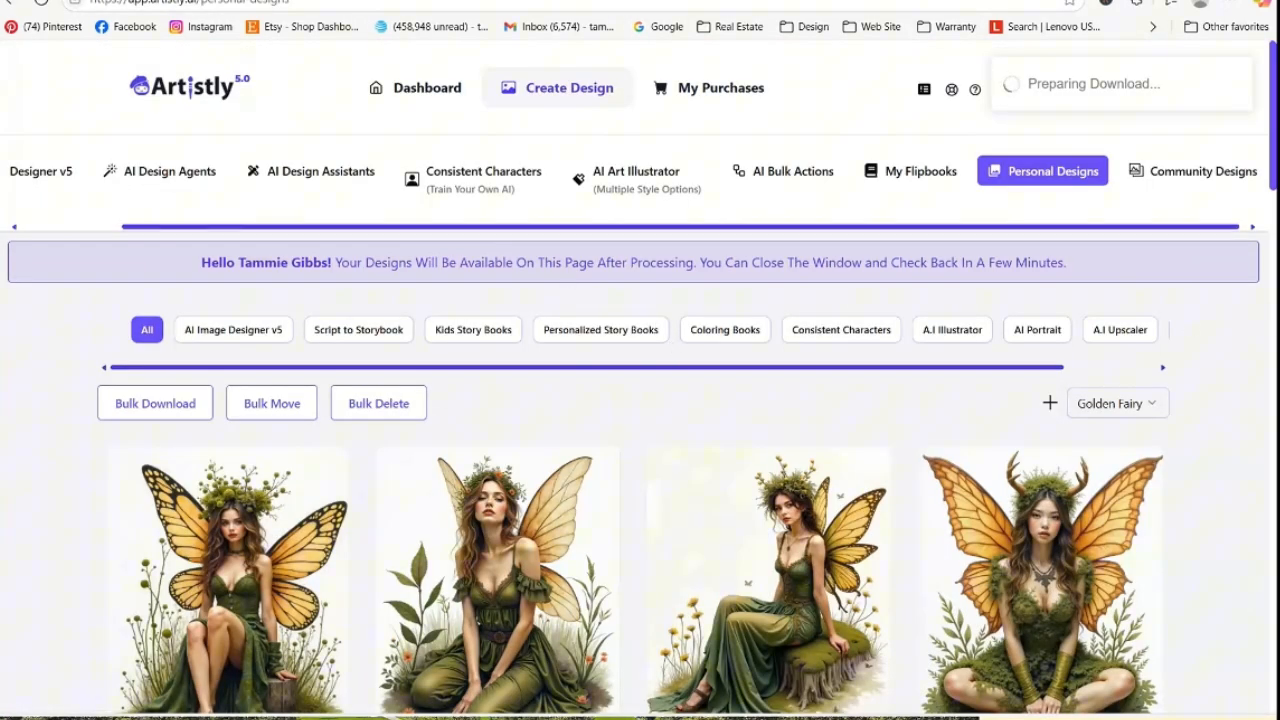
{"action": "scroll", "coordinate": [1273, 157], "scroll_direction": "down", "scroll_amount": 6}
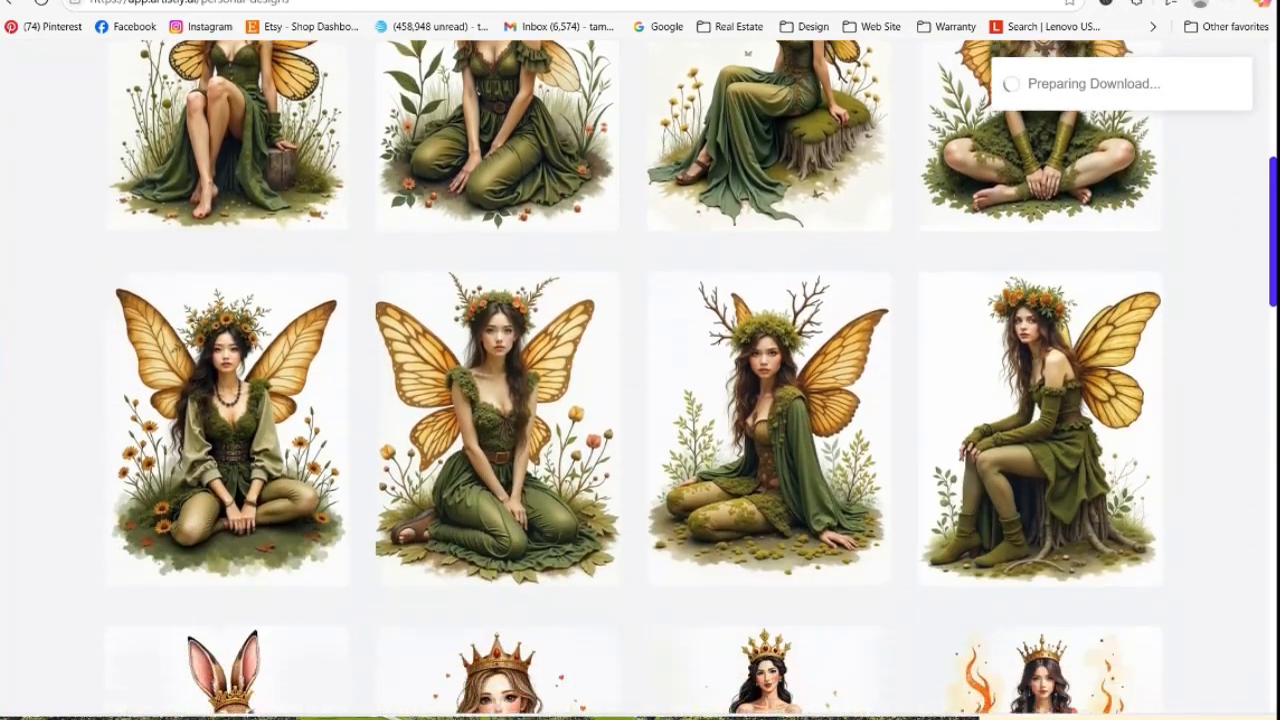
{"action": "scroll", "coordinate": [640, 377], "scroll_direction": "down", "scroll_amount": 1}
{"action": "scroll", "coordinate": [640, 377], "scroll_direction": "up", "scroll_amount": 1}
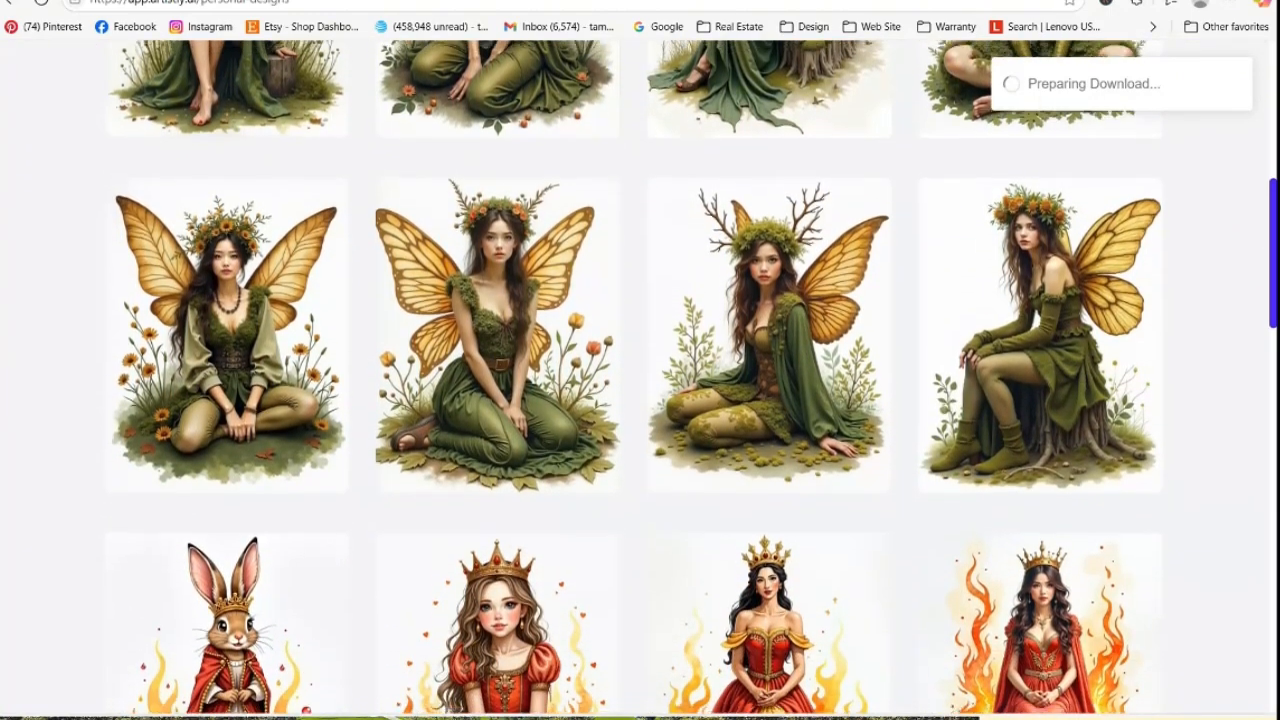
{"action": "left_click_drag", "start_coordinate": [1275, 284], "coordinate": [1275, 155]}
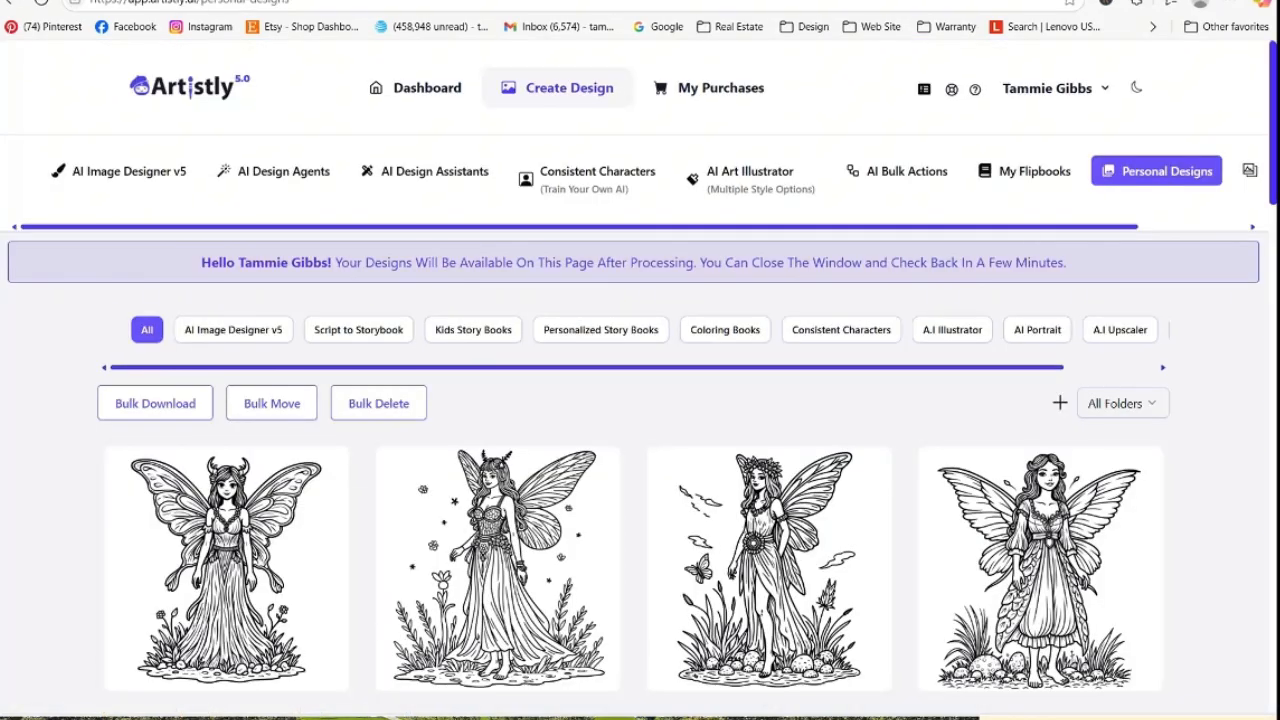
{"action": "left_click_drag", "start_coordinate": [1272, 200], "coordinate": [1272, 388]}
{"action": "scroll", "coordinate": [633, 377], "scroll_direction": "down", "scroll_amount": 6}
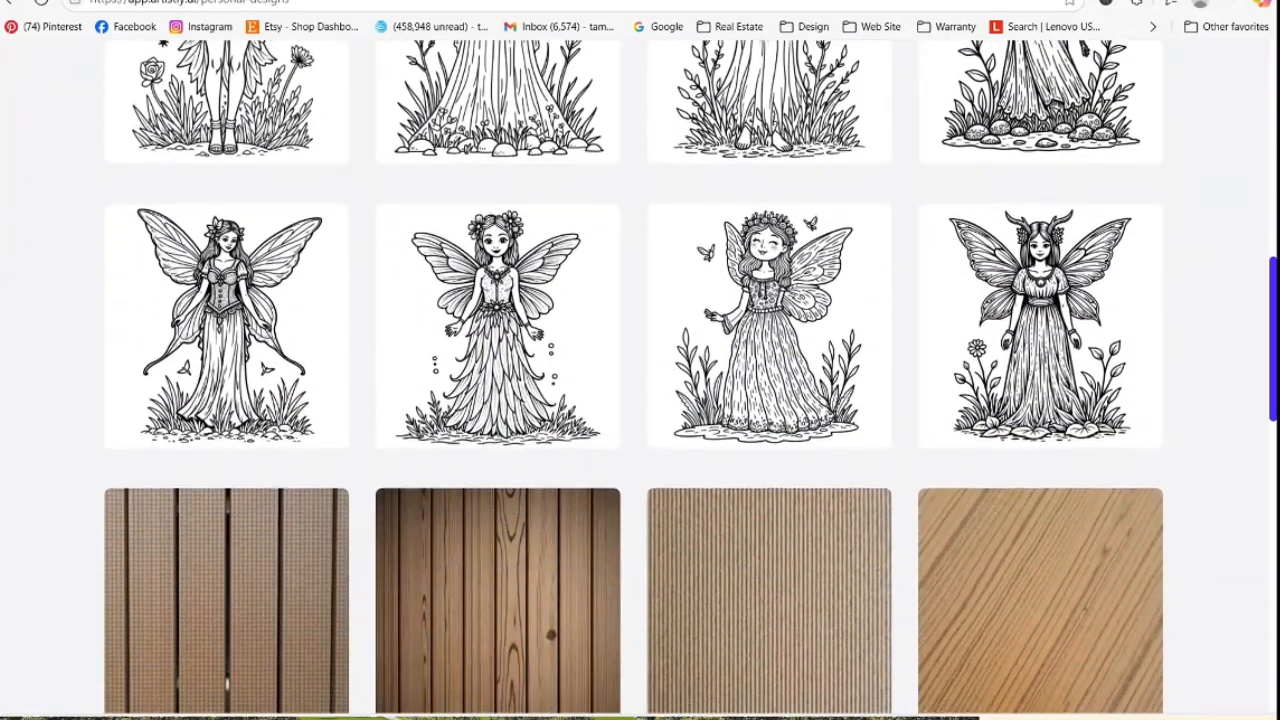
{"action": "scroll", "coordinate": [640, 380], "scroll_direction": "down", "scroll_amount": 5}
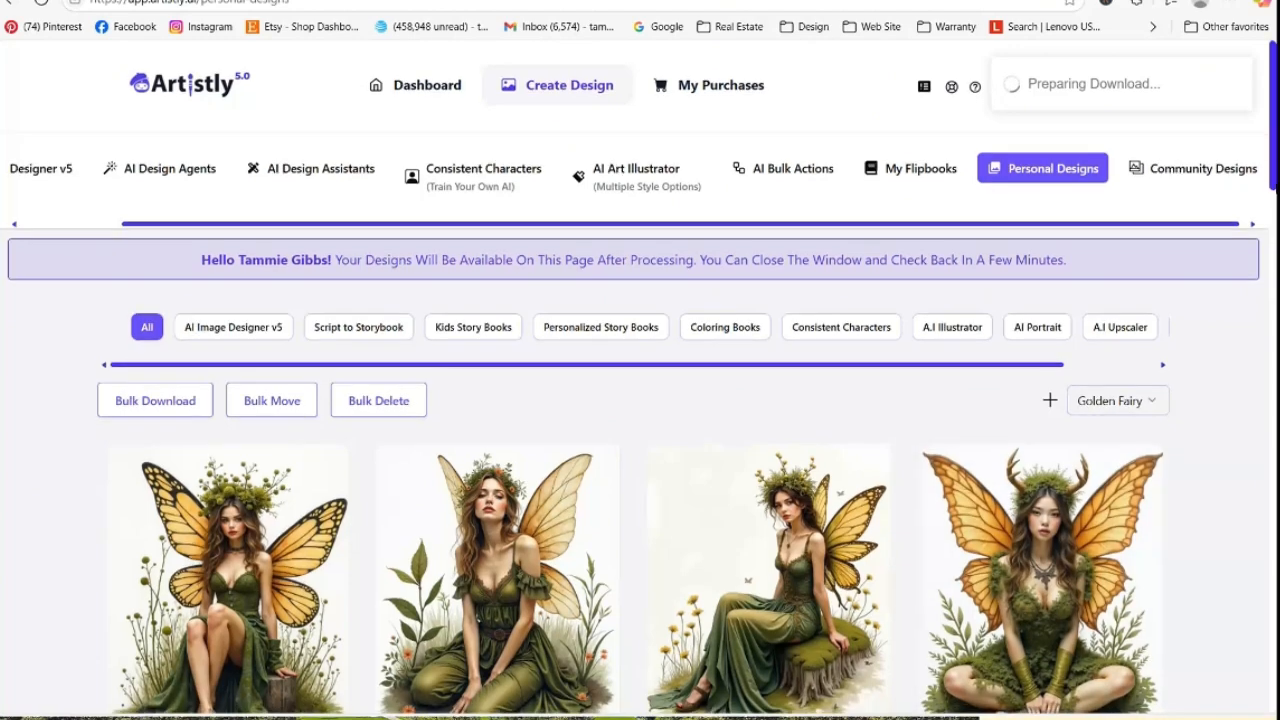
{"action": "scroll", "coordinate": [640, 400], "scroll_direction": "down", "scroll_amount": 6}
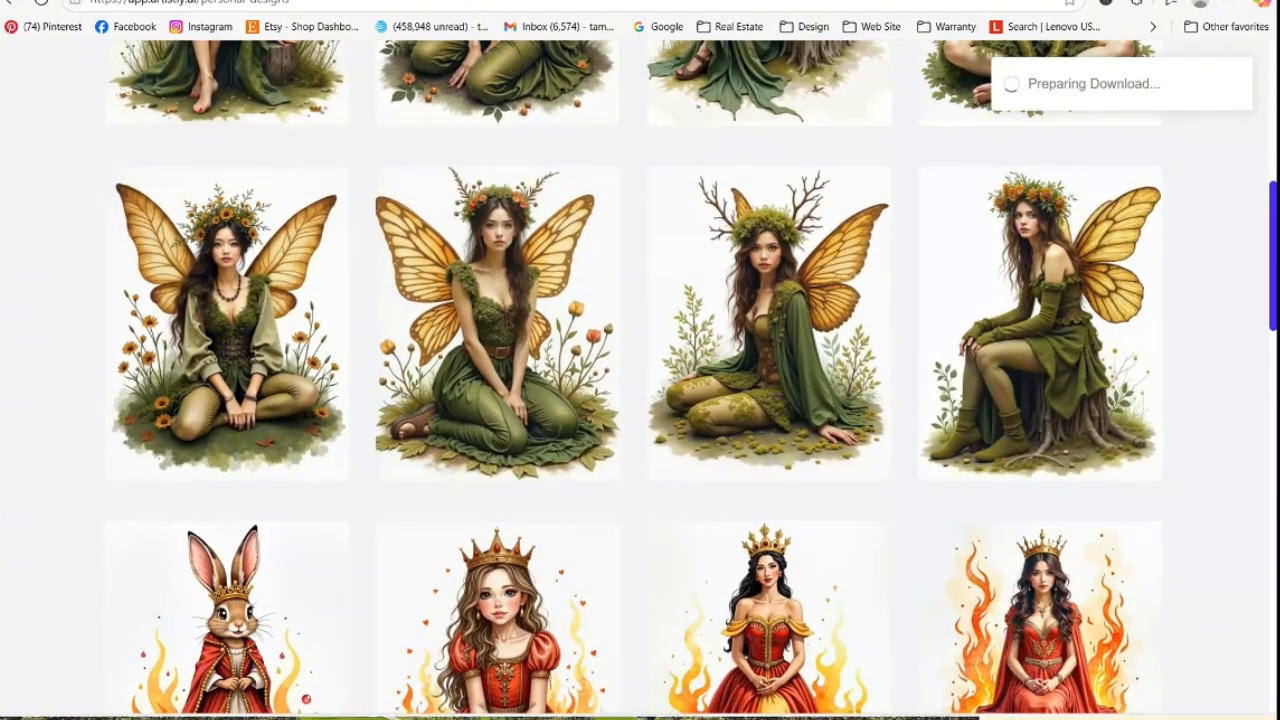
Copy the design prompt of the Golden Fairy design seated in profile on a tree stump, and close its details
{"action": "scroll", "coordinate": [1247, 258], "scroll_direction": "up", "scroll_amount": 3}
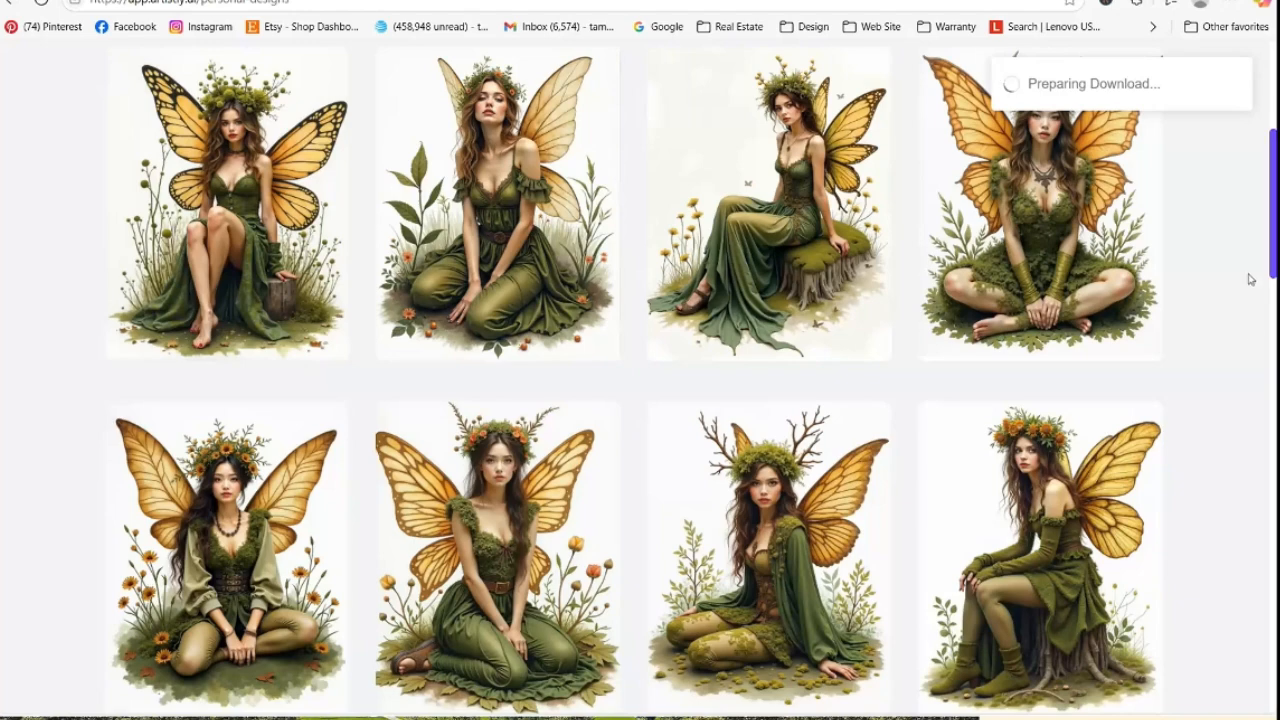
{"action": "left_click", "coordinate": [1004, 562]}
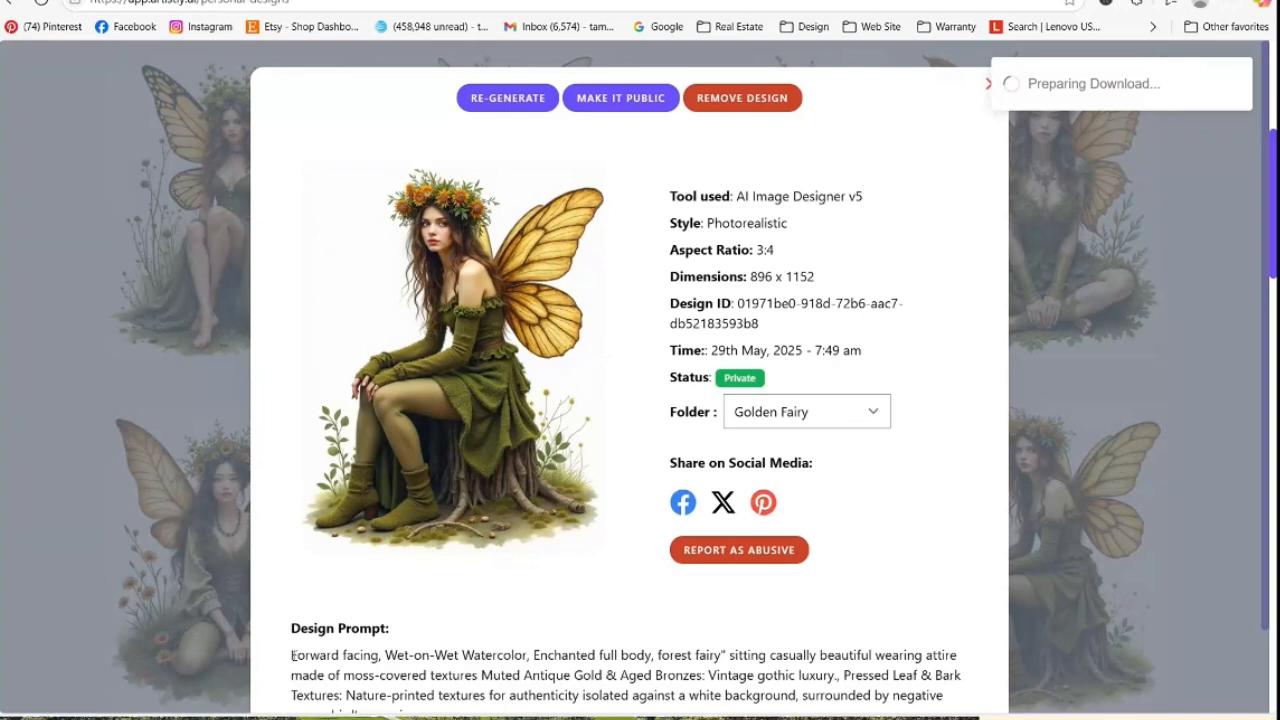
{"action": "left_click_drag", "start_coordinate": [292, 659], "coordinate": [678, 591]}
{"action": "right_click", "coordinate": [678, 591]}
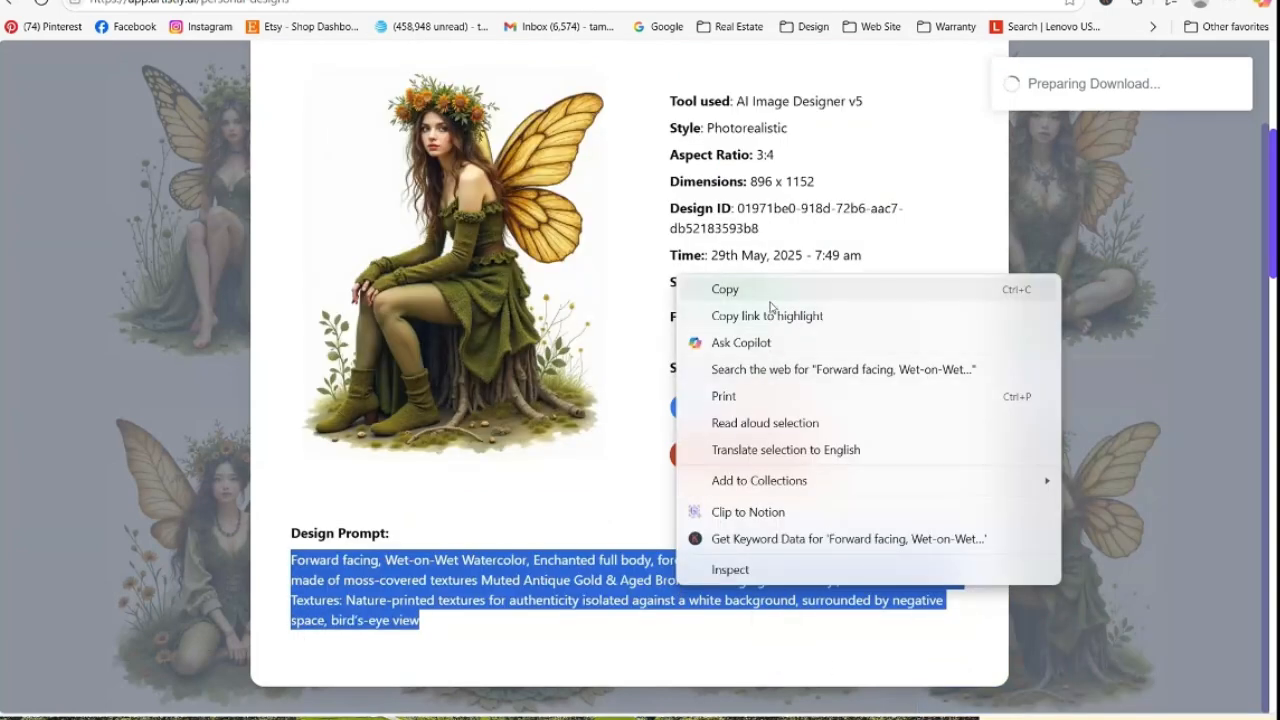
{"action": "left_click", "coordinate": [768, 287]}
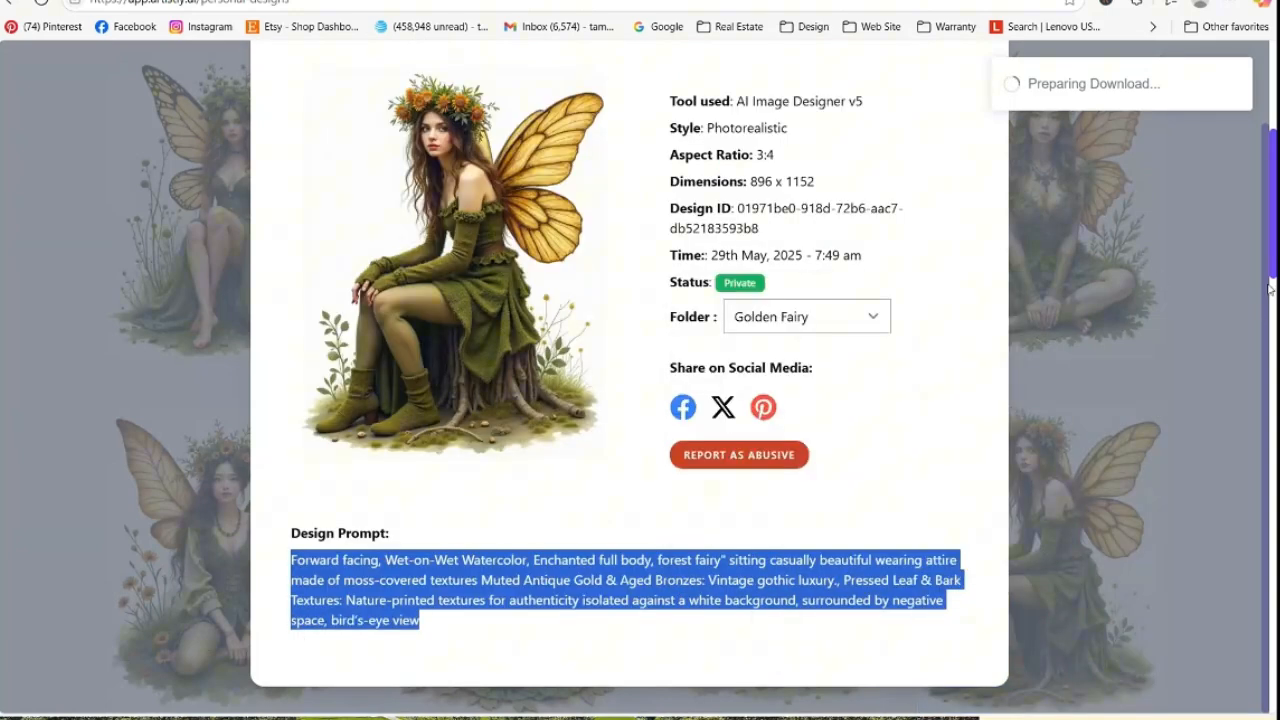
{"action": "left_click_drag", "start_coordinate": [1274, 259], "coordinate": [1274, 170]}
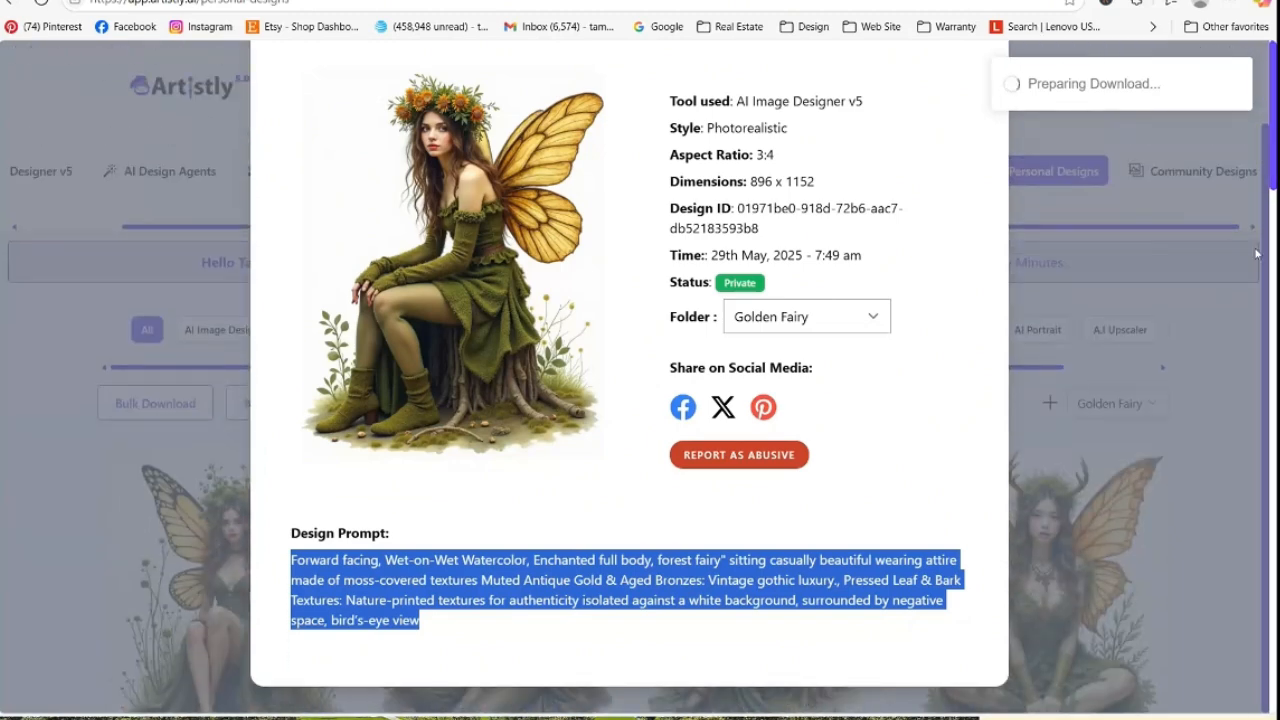
{"action": "left_click_drag", "start_coordinate": [1265, 266], "coordinate": [1265, 178]}
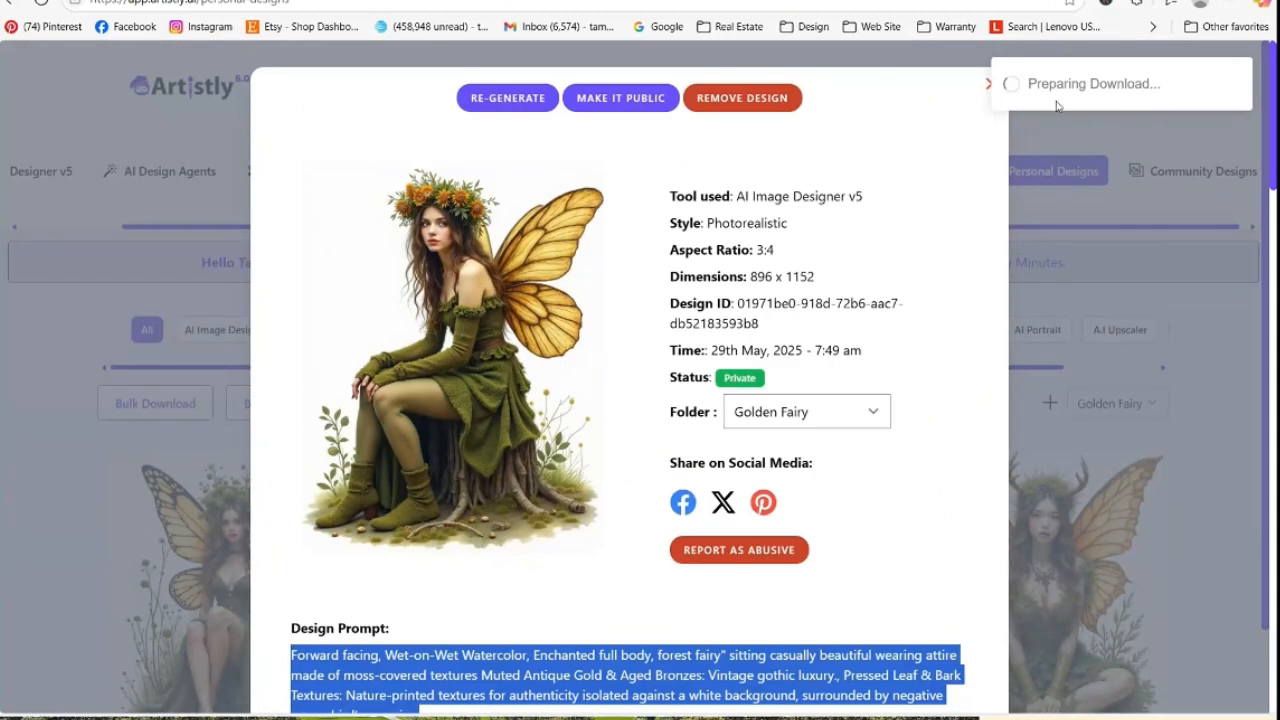
{"action": "left_click", "coordinate": [982, 94]}
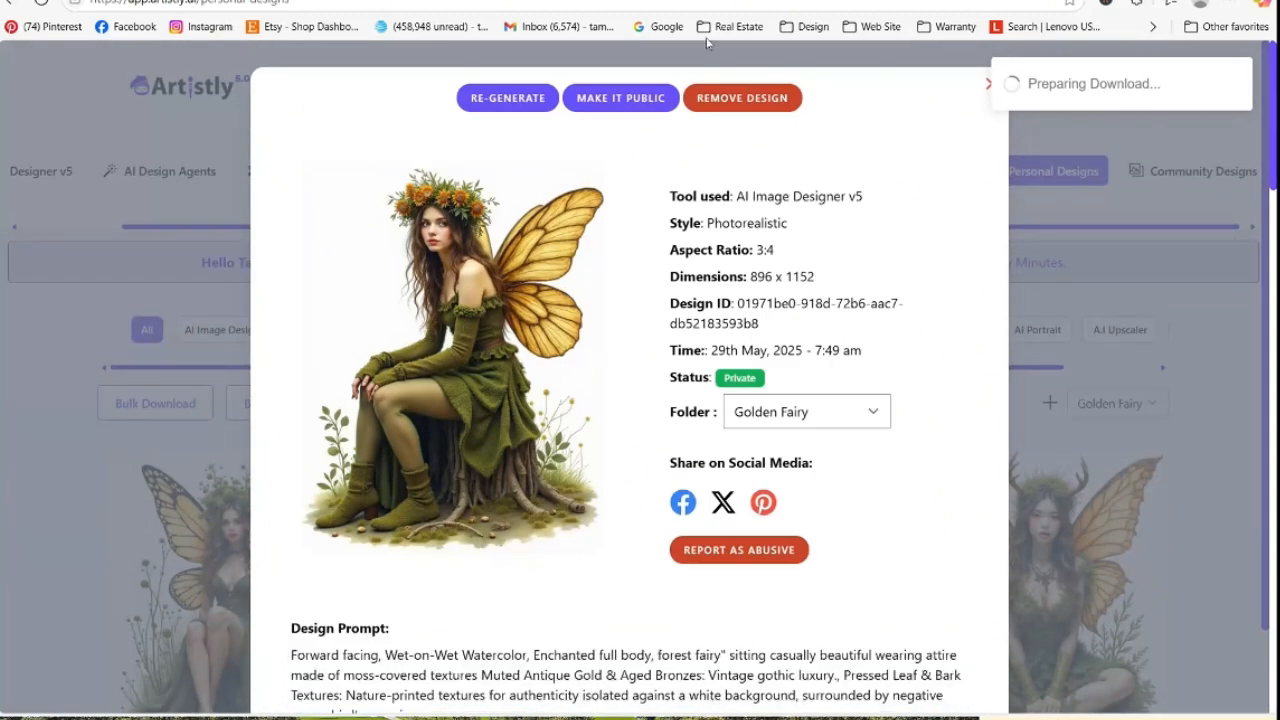
{"action": "left_click", "coordinate": [988, 86]}
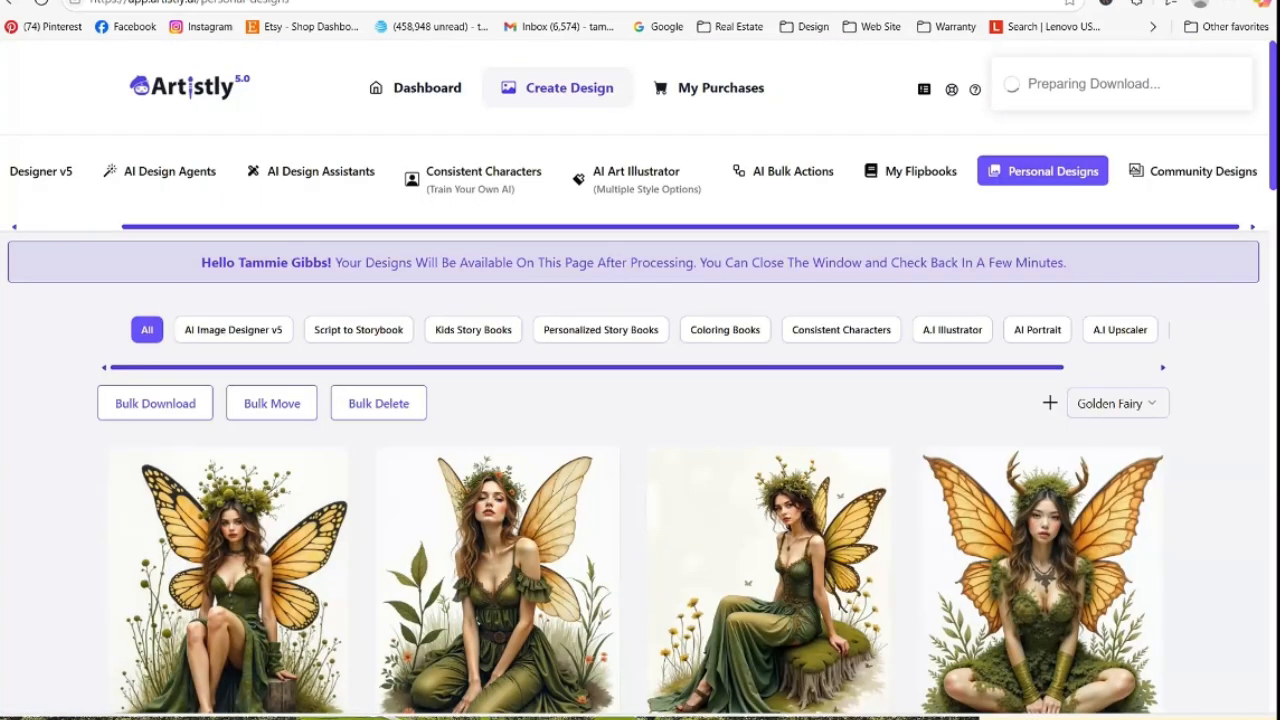
Select the Coloring Page style in the AI Art Illustrator and paste the copied fairy prompt
{"action": "left_click", "coordinate": [460, 1]}
{"action": "key", "text": "ctrl+Tab"}
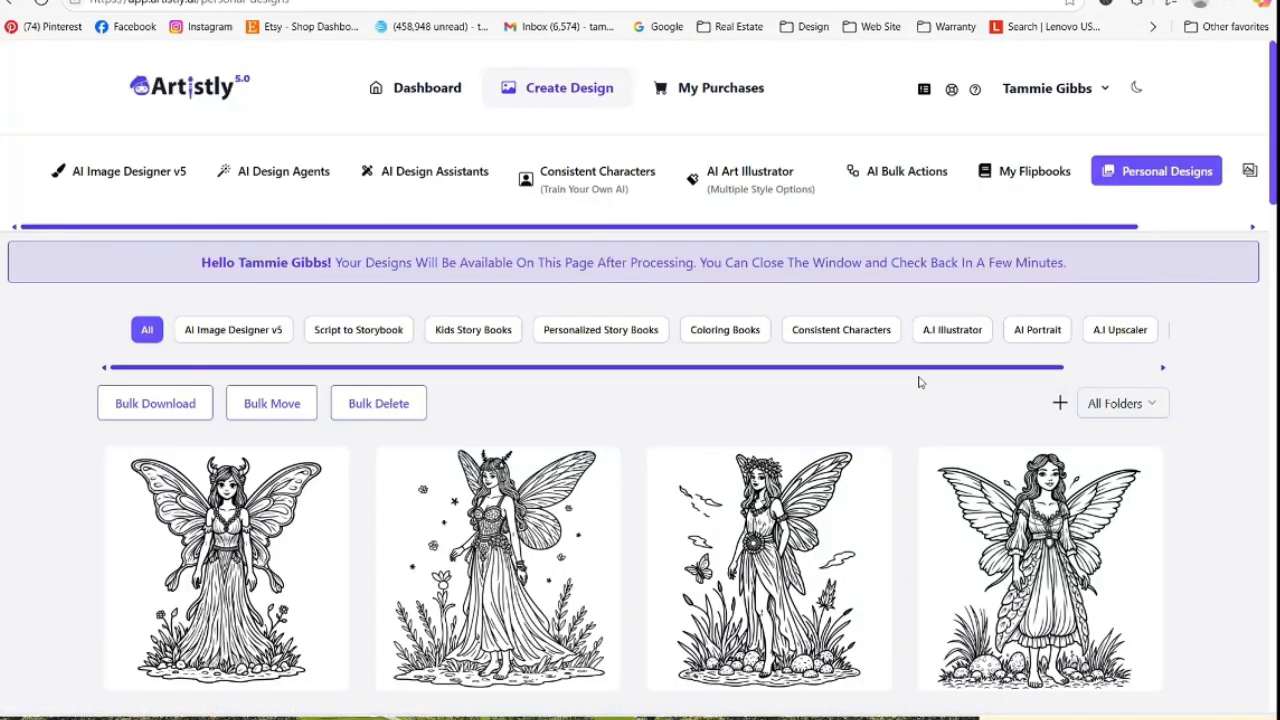
{"action": "left_click", "coordinate": [748, 178]}
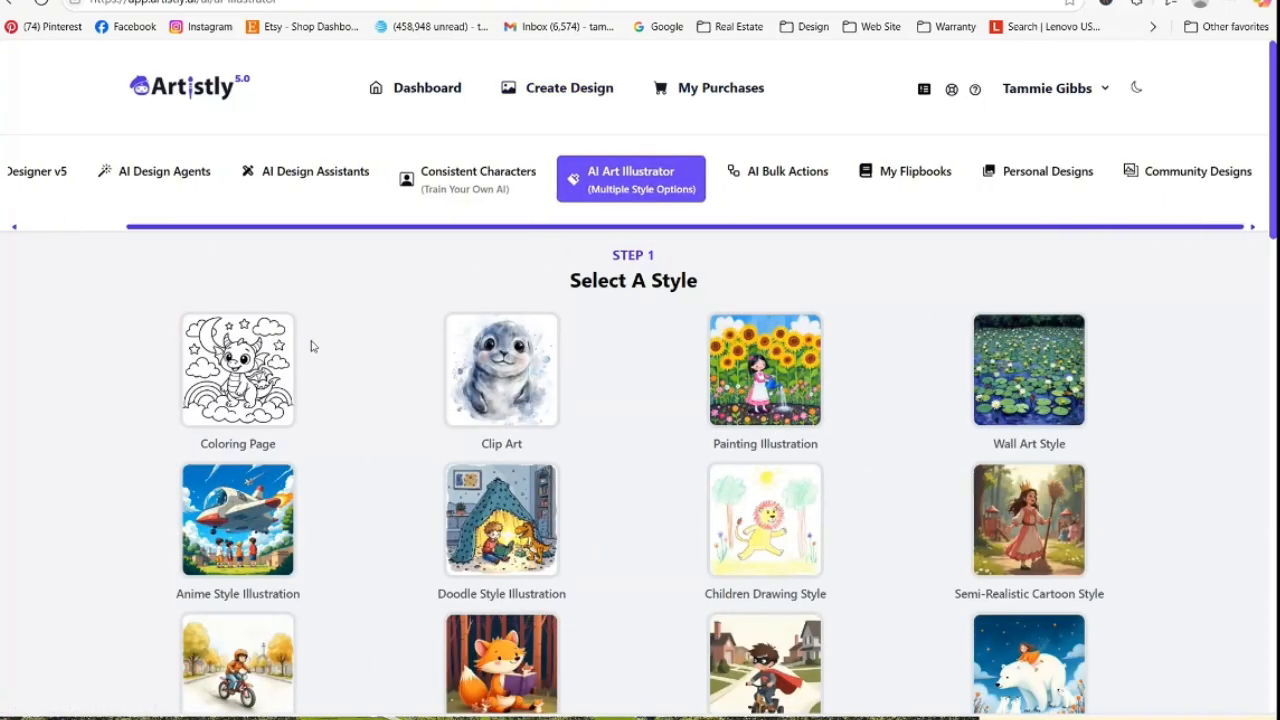
{"action": "left_click", "coordinate": [251, 383]}
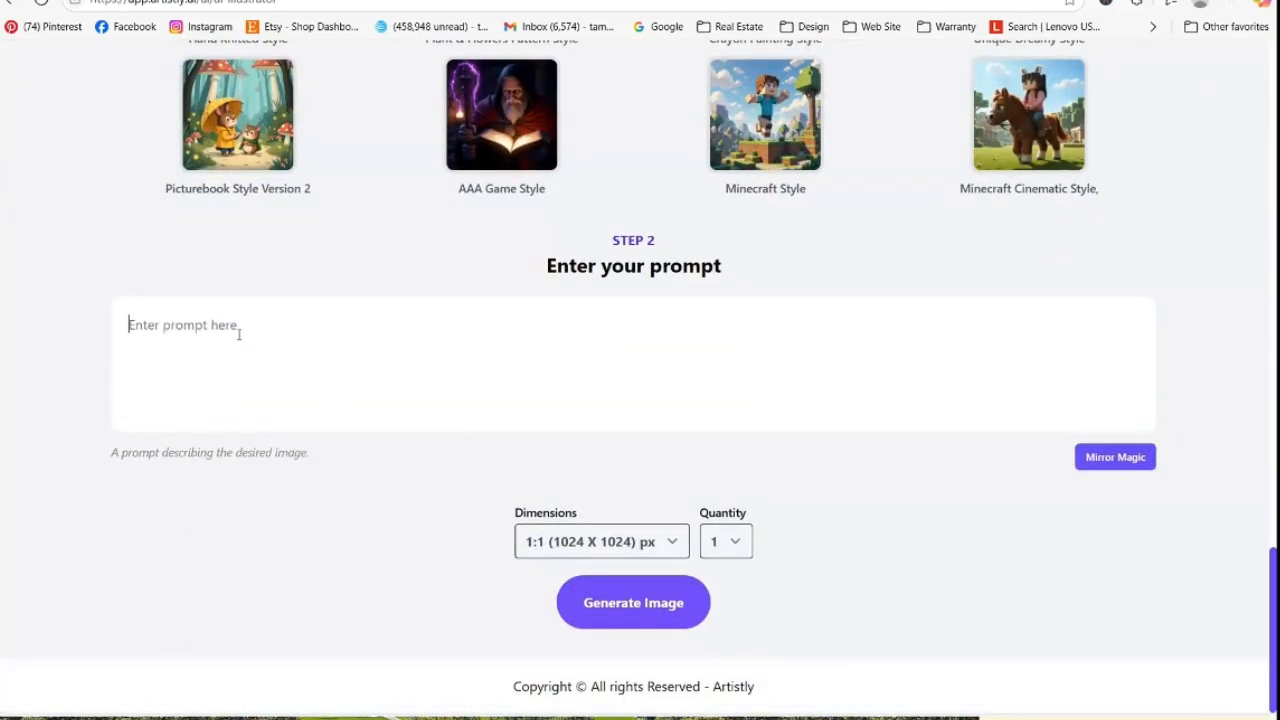
{"action": "right_click", "coordinate": [239, 334]}
{"action": "left_click", "coordinate": [289, 498]}
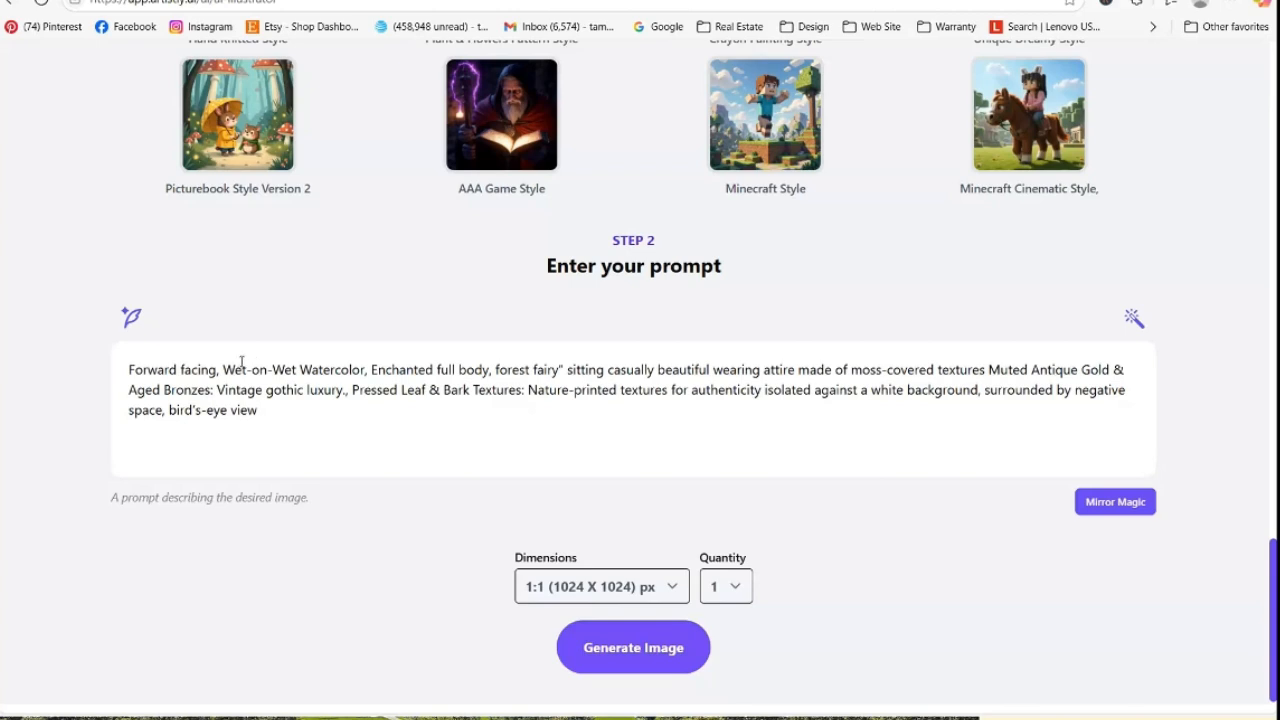
Delete "Wet-on-Wet Watercolor" and its trailing comma from the pasted prompt
{"action": "left_click_drag", "start_coordinate": [222, 367], "coordinate": [367, 369]}
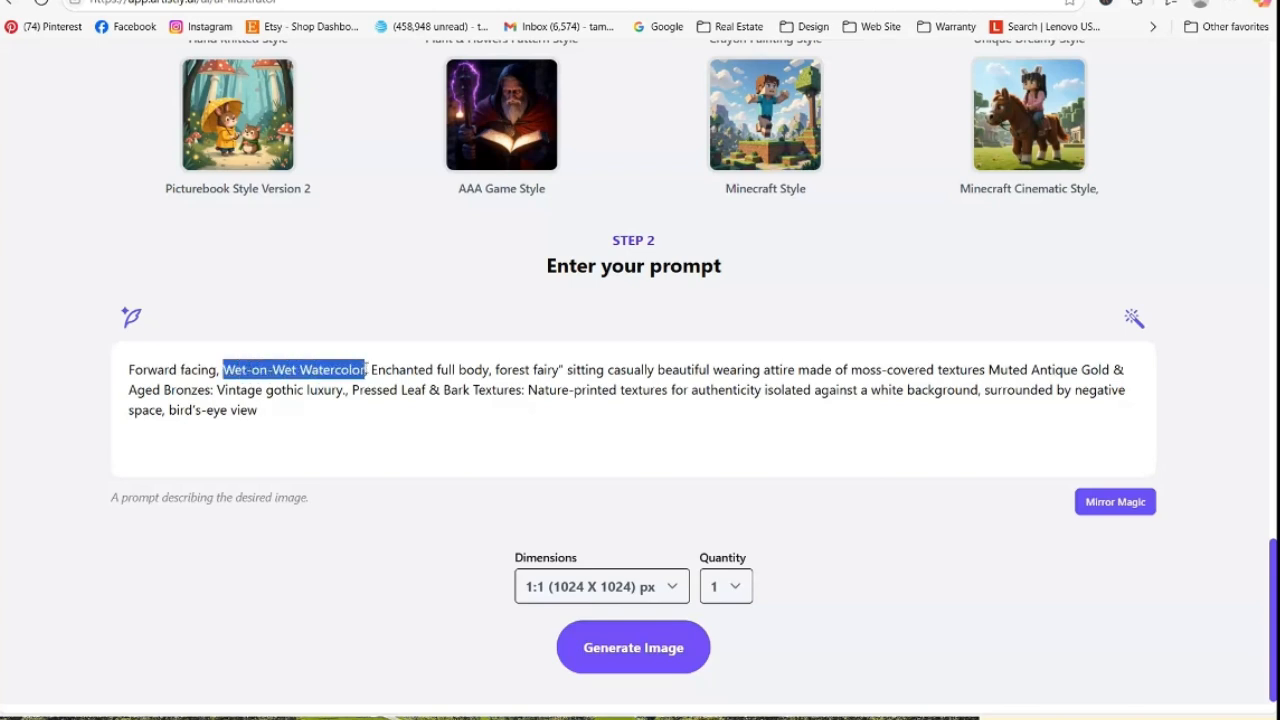
{"action": "key", "text": "BackSpace"}
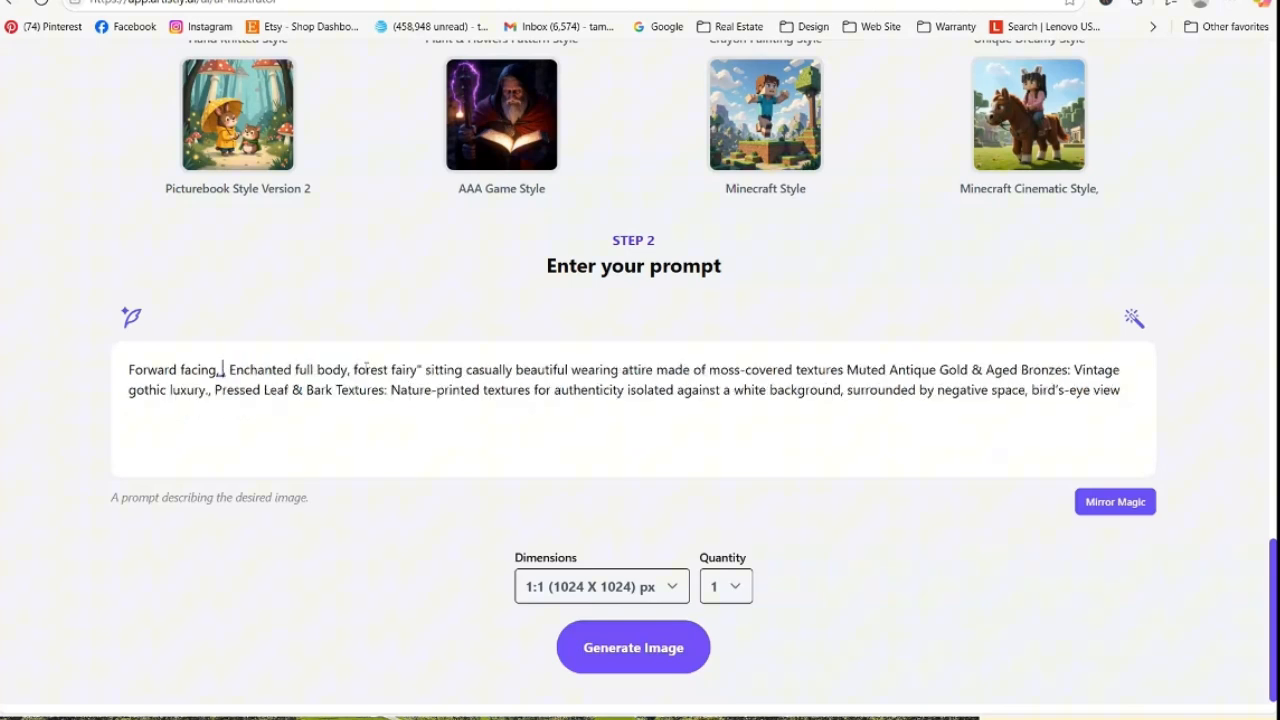
{"action": "key", "text": "BackSpace"}
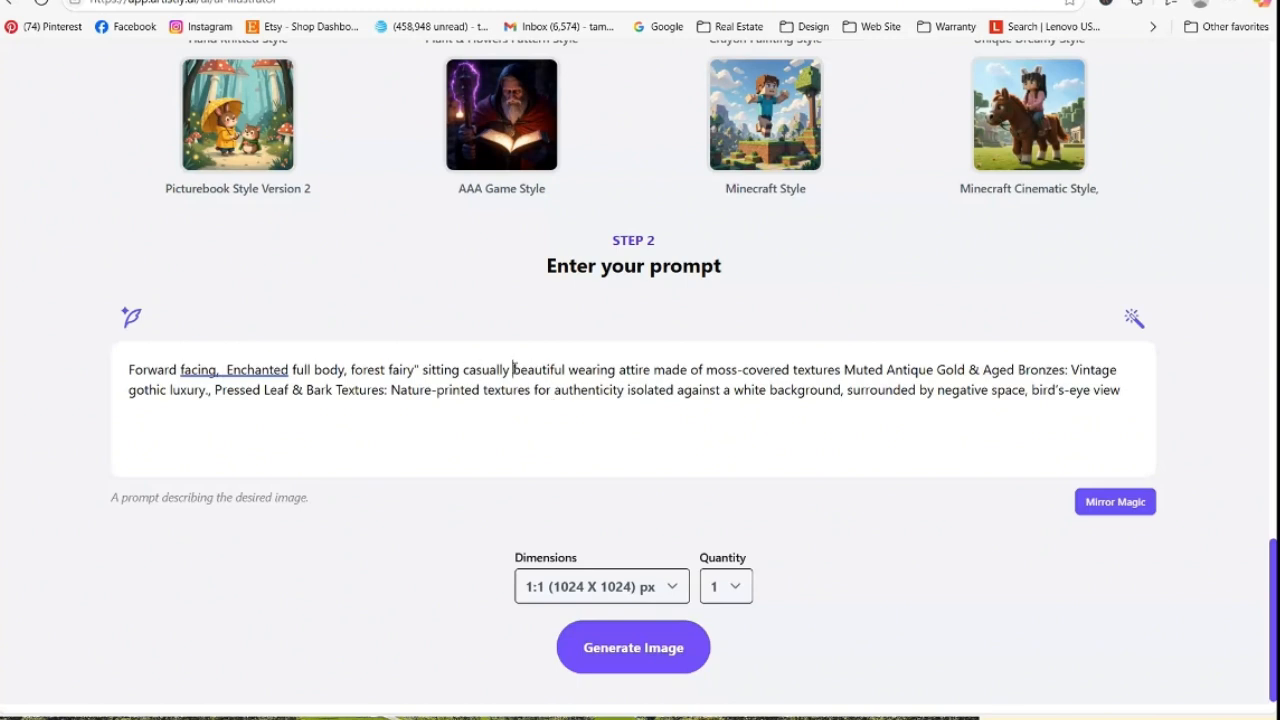
Try replacing the prompt's attire and texture wording with "on a tree stump", and clear the whole prompt
{"action": "left_click_drag", "start_coordinate": [513, 369], "coordinate": [516, 394]}
{"action": "type", "text": "e as for"}
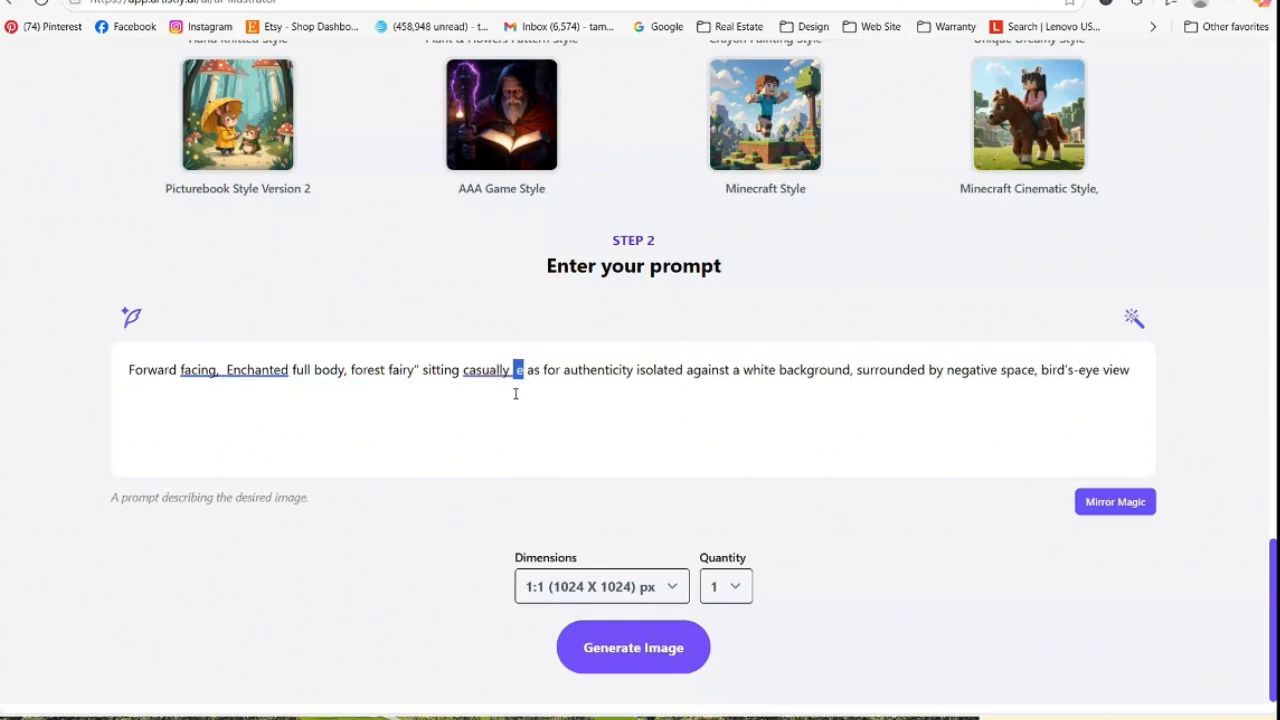
{"action": "key", "text": "BackSpace"}
{"action": "type", "text": "on a tr"}
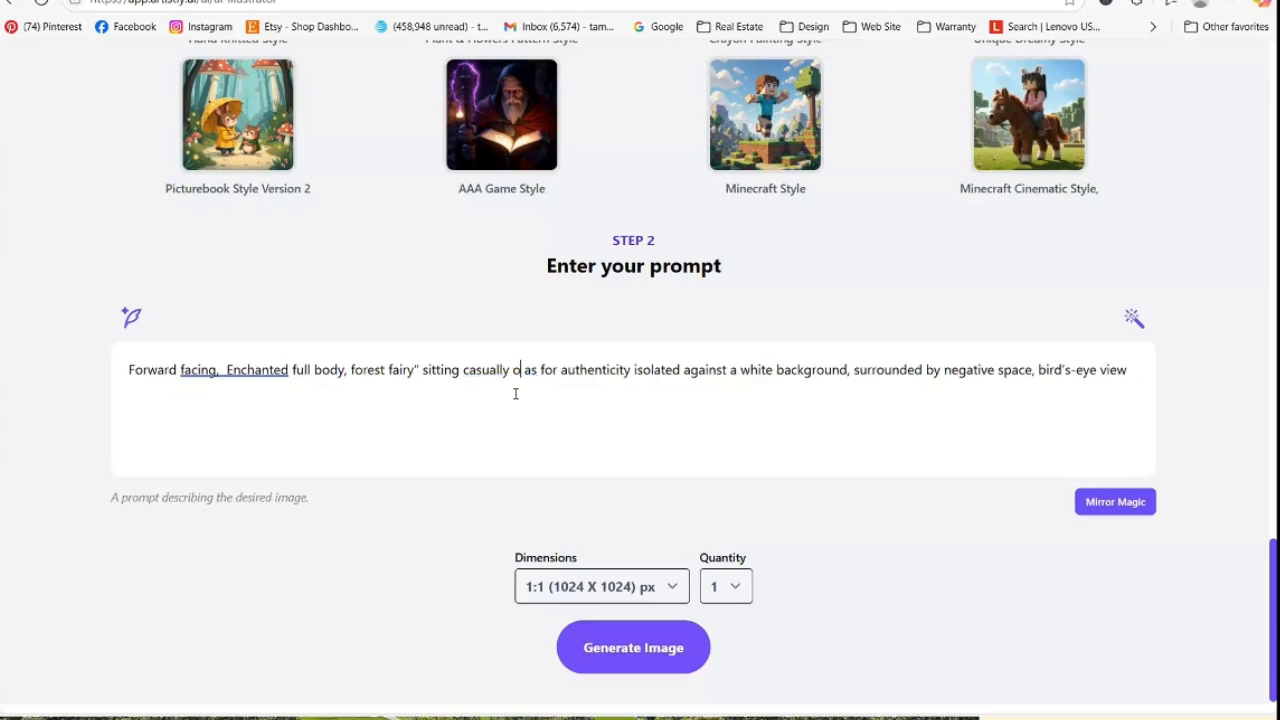
{"action": "type", "text": "ee sty"}
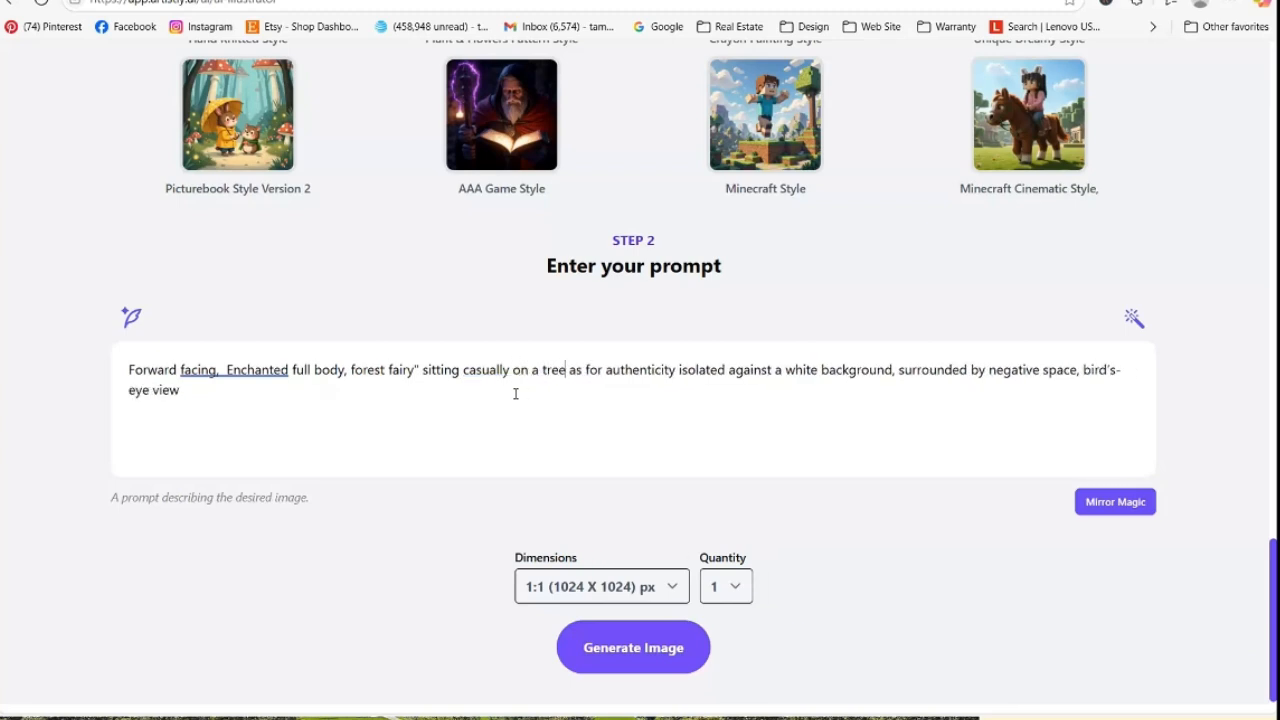
{"action": "key", "text": "BackSpace"}
{"action": "type", "text": "ump"}
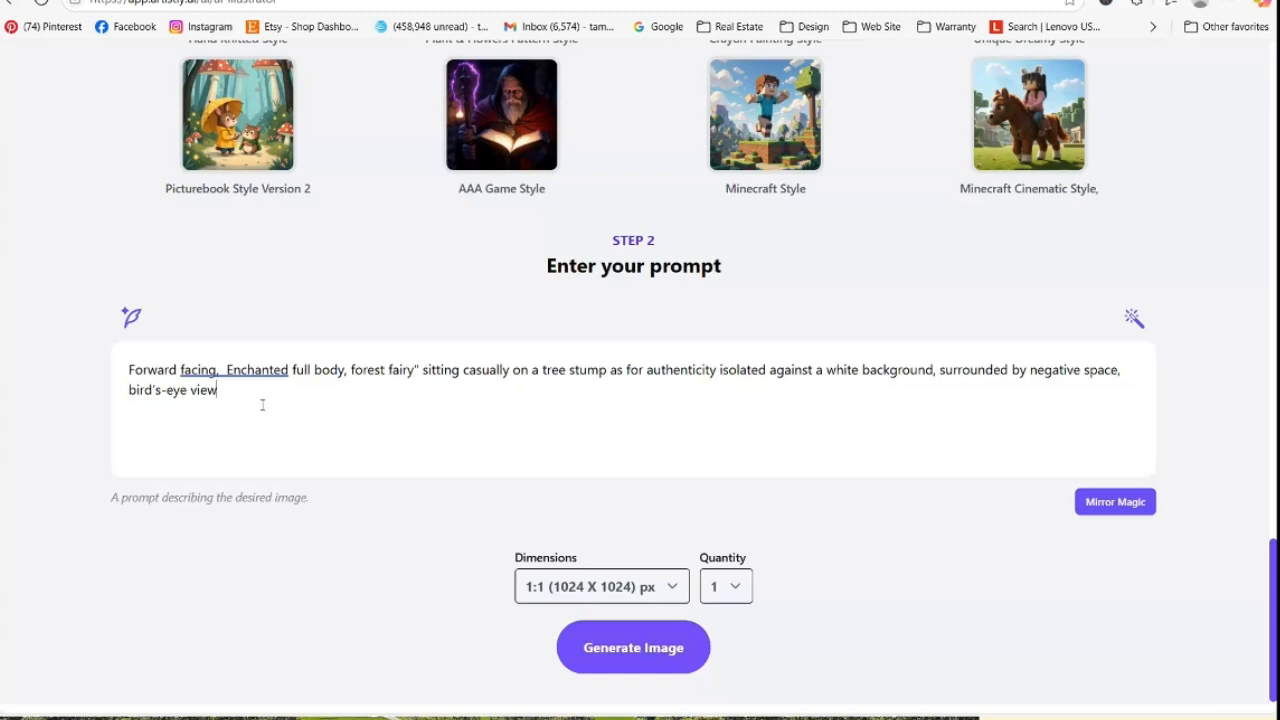
{"action": "left_click_drag", "start_coordinate": [262, 405], "coordinate": [110, 332]}
{"action": "key", "text": "BackSpace"}
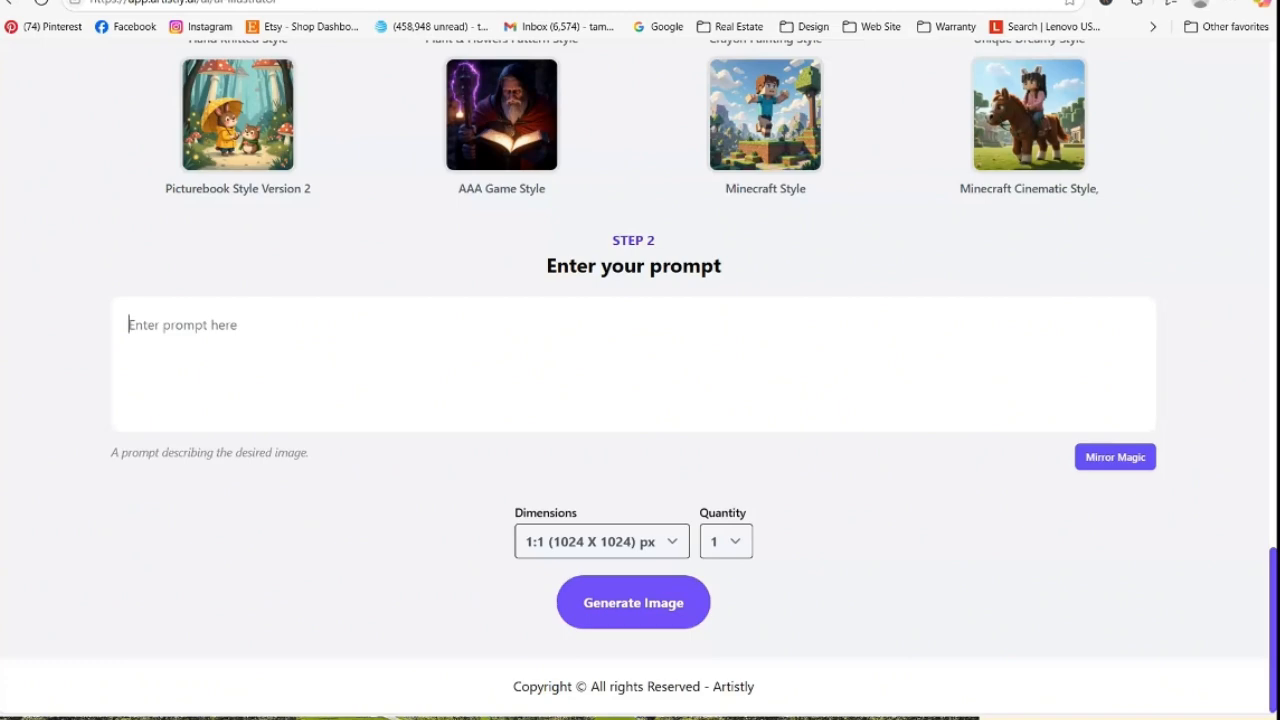
Copy the design prompt of the Golden Fairy design with brown boots seated on a mossy rock
{"action": "key", "text": "ctrl+Tab"}
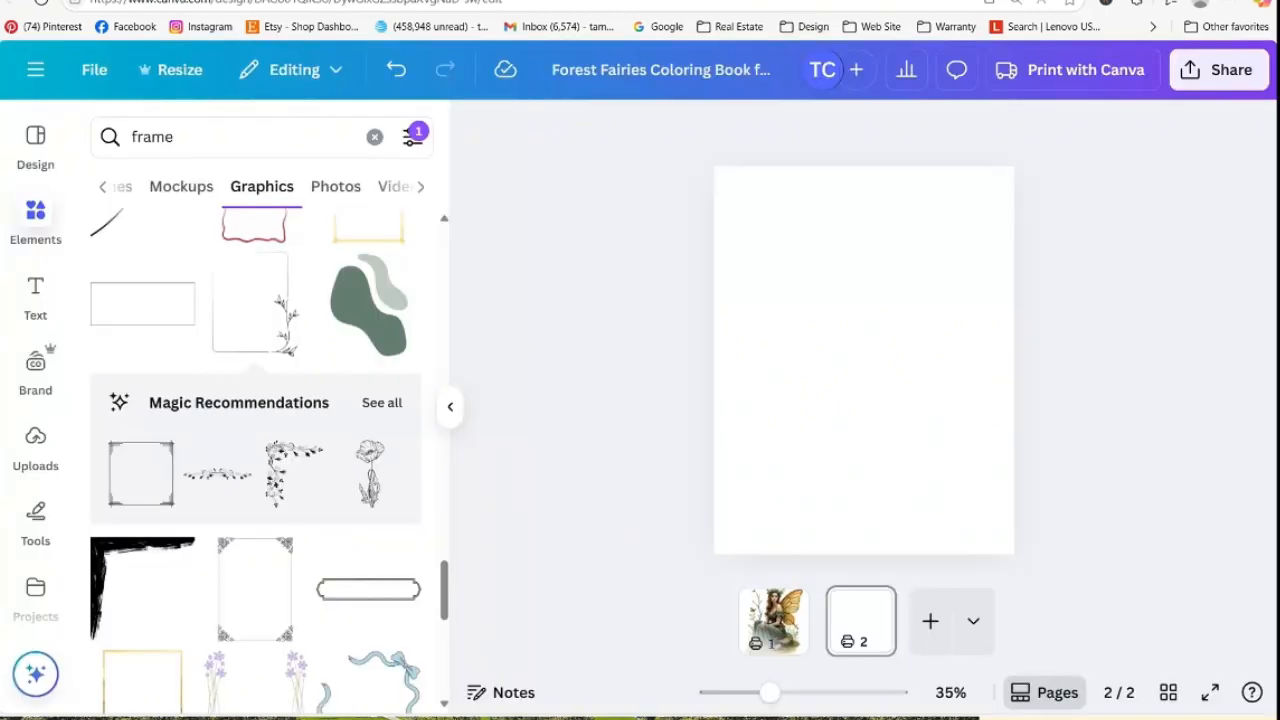
{"action": "key", "text": "ctrl+Tab"}
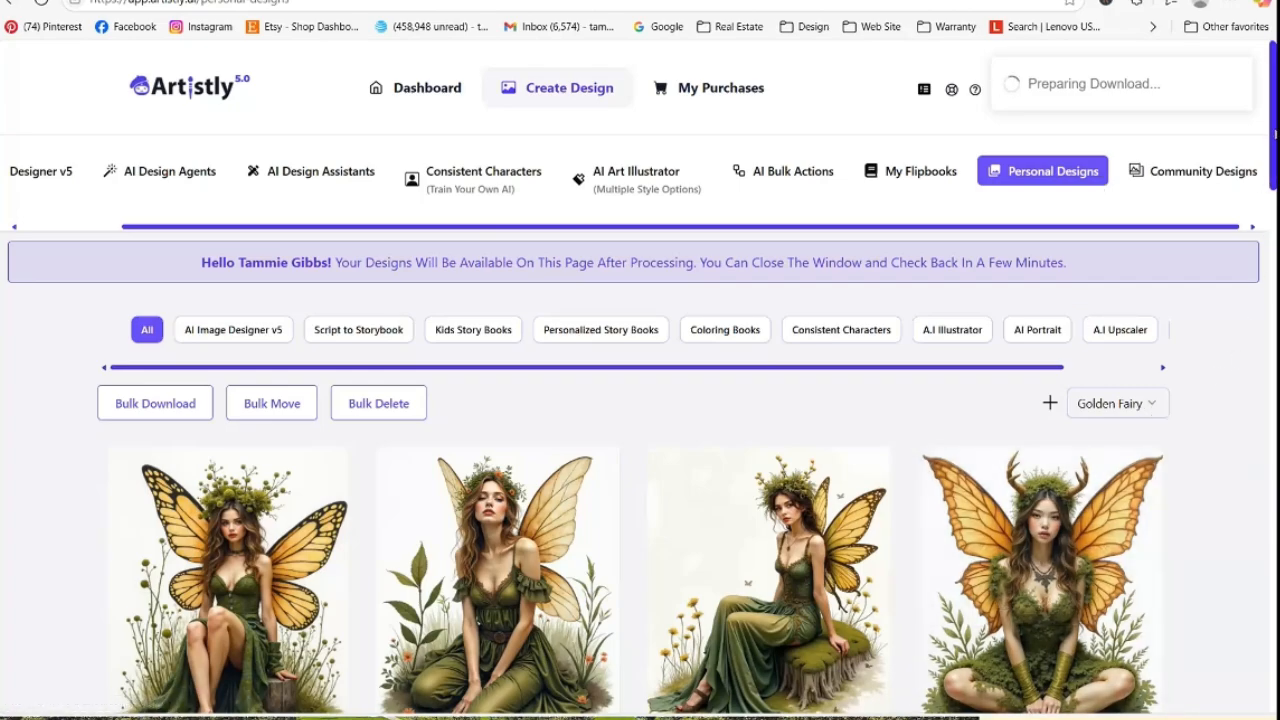
{"action": "scroll", "coordinate": [1266, 257], "scroll_direction": "down", "scroll_amount": 2}
{"action": "left_click_drag", "start_coordinate": [1270, 155], "coordinate": [1268, 453]}
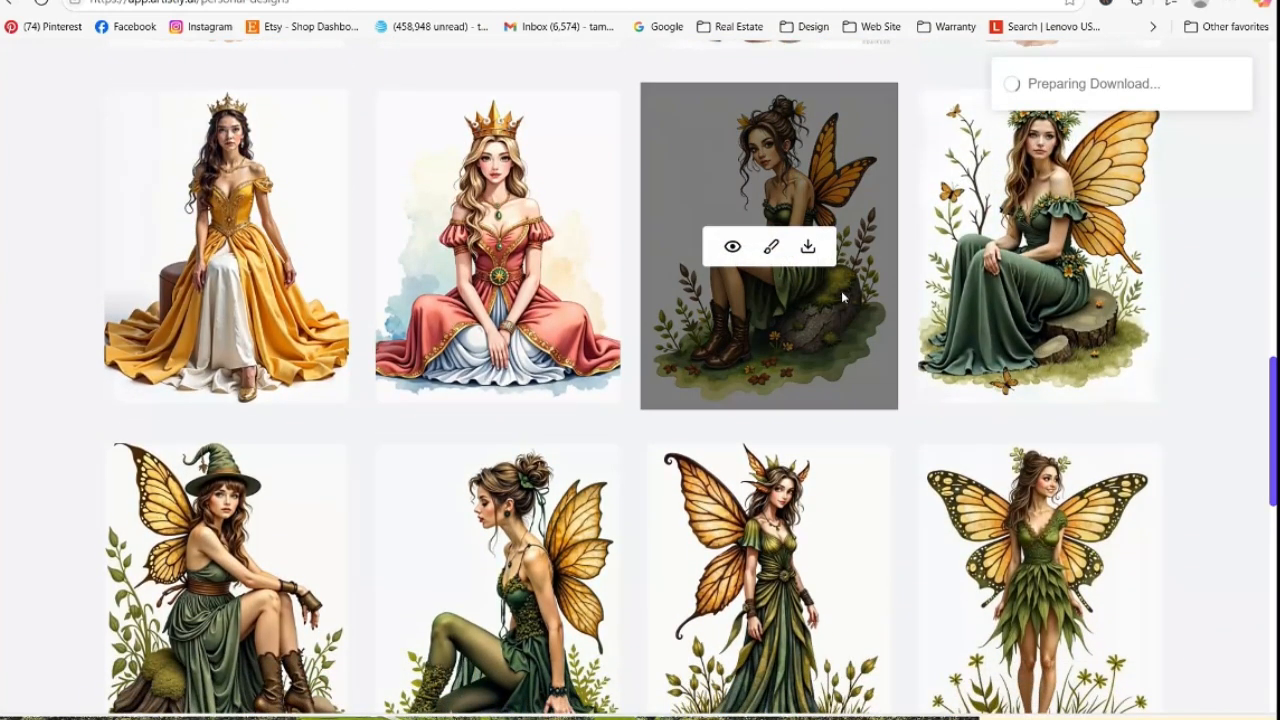
{"action": "left_click", "coordinate": [731, 250]}
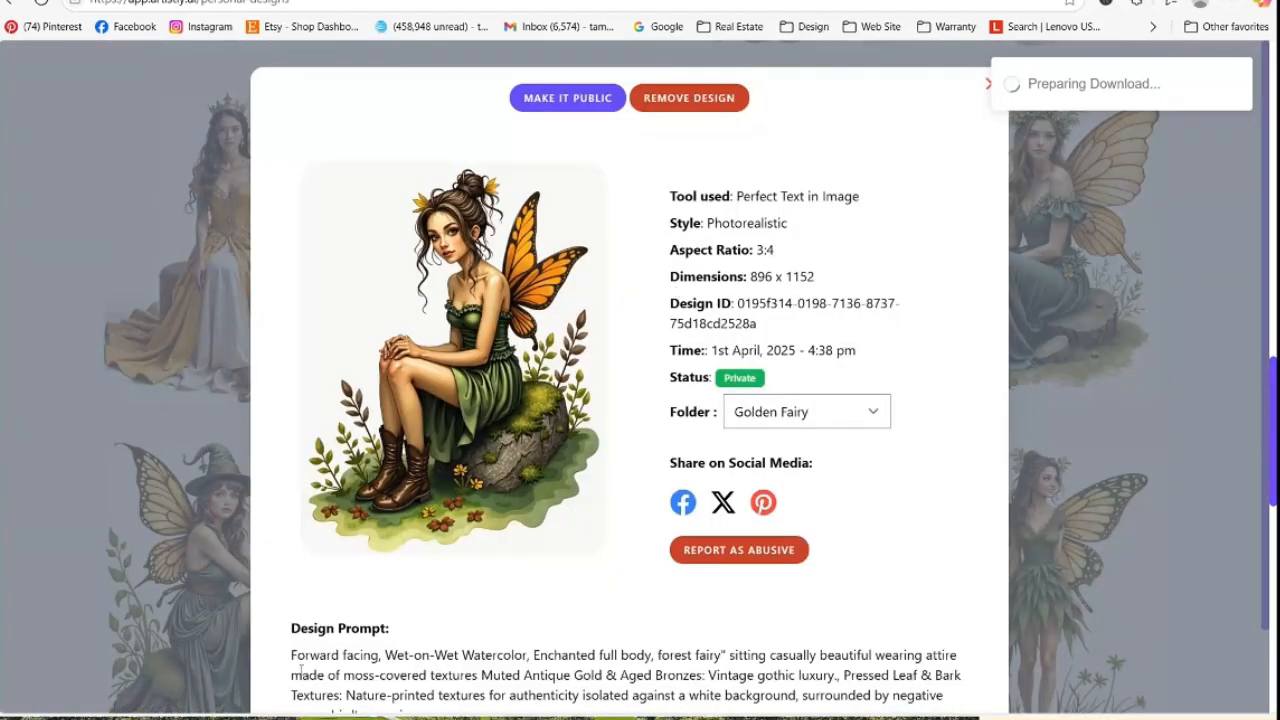
{"action": "left_click_drag", "start_coordinate": [291, 661], "coordinate": [607, 598]}
{"action": "key", "text": "ctrl+c"}
{"action": "right_click", "coordinate": [607, 598]}
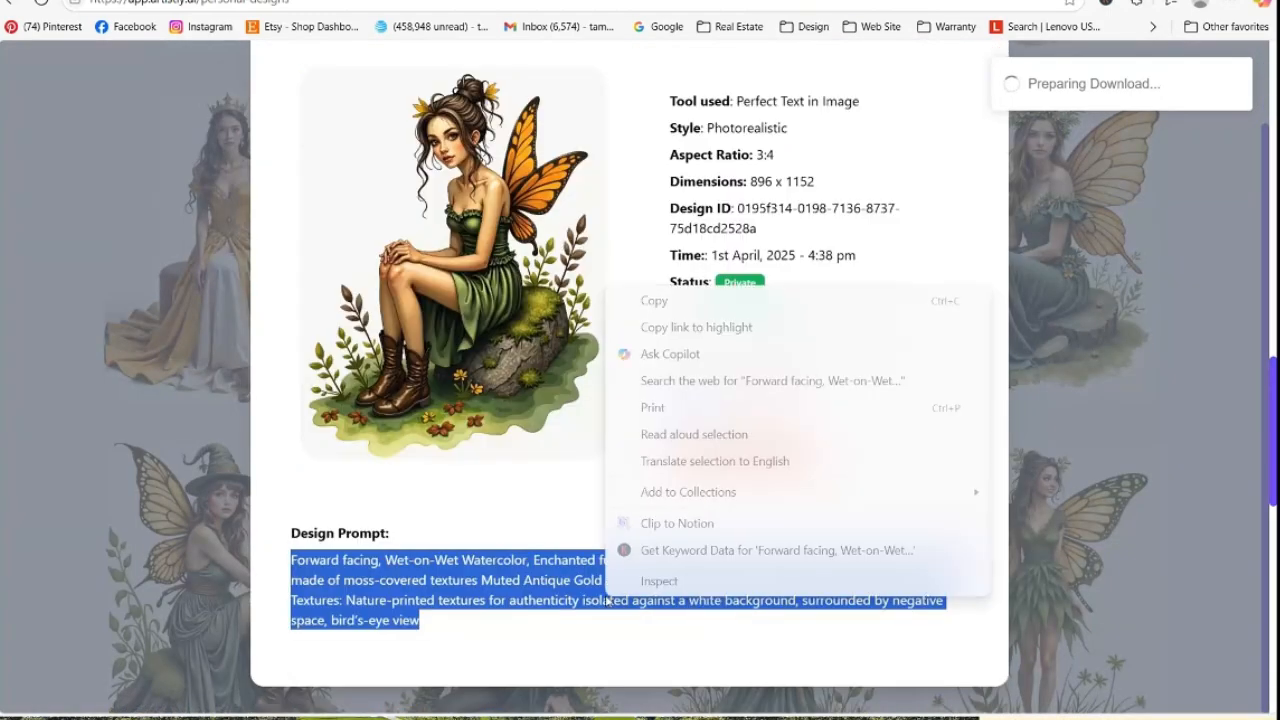
{"action": "left_click", "coordinate": [700, 305]}
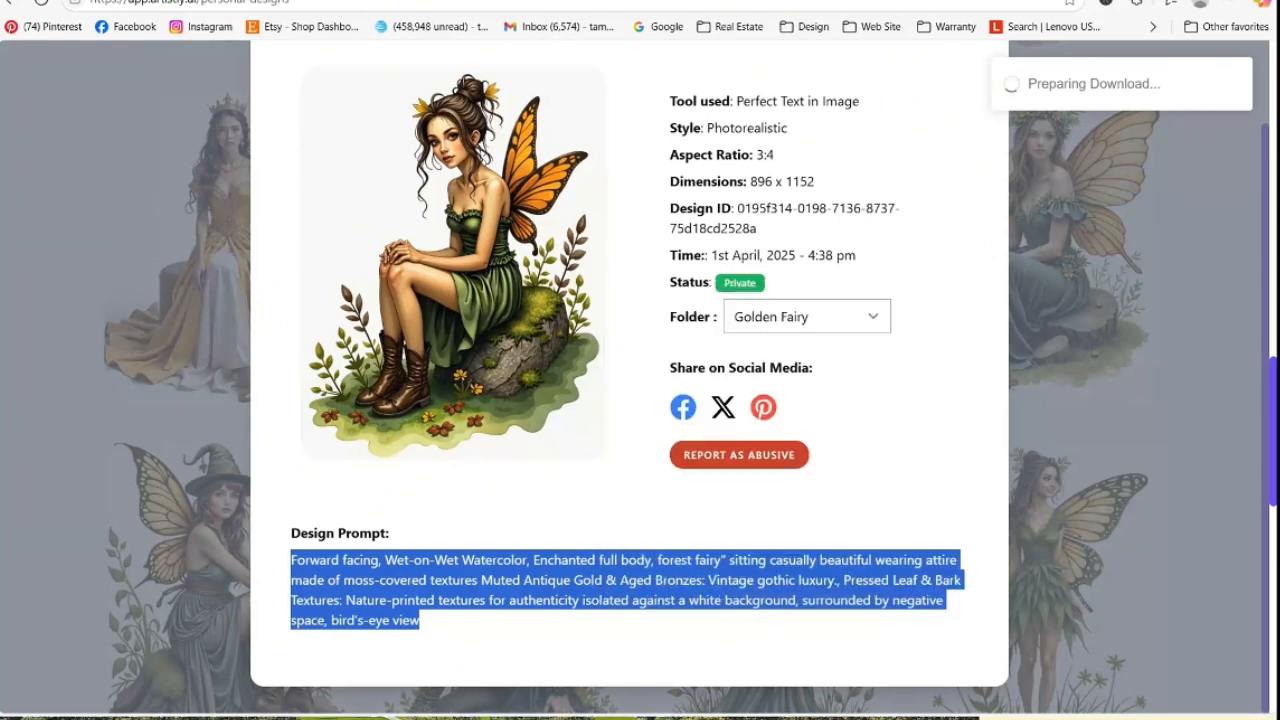
{"action": "left_click", "coordinate": [557, 2]}
{"action": "left_click", "coordinate": [400, 2]}
{"action": "left_click", "coordinate": [250, 2]}
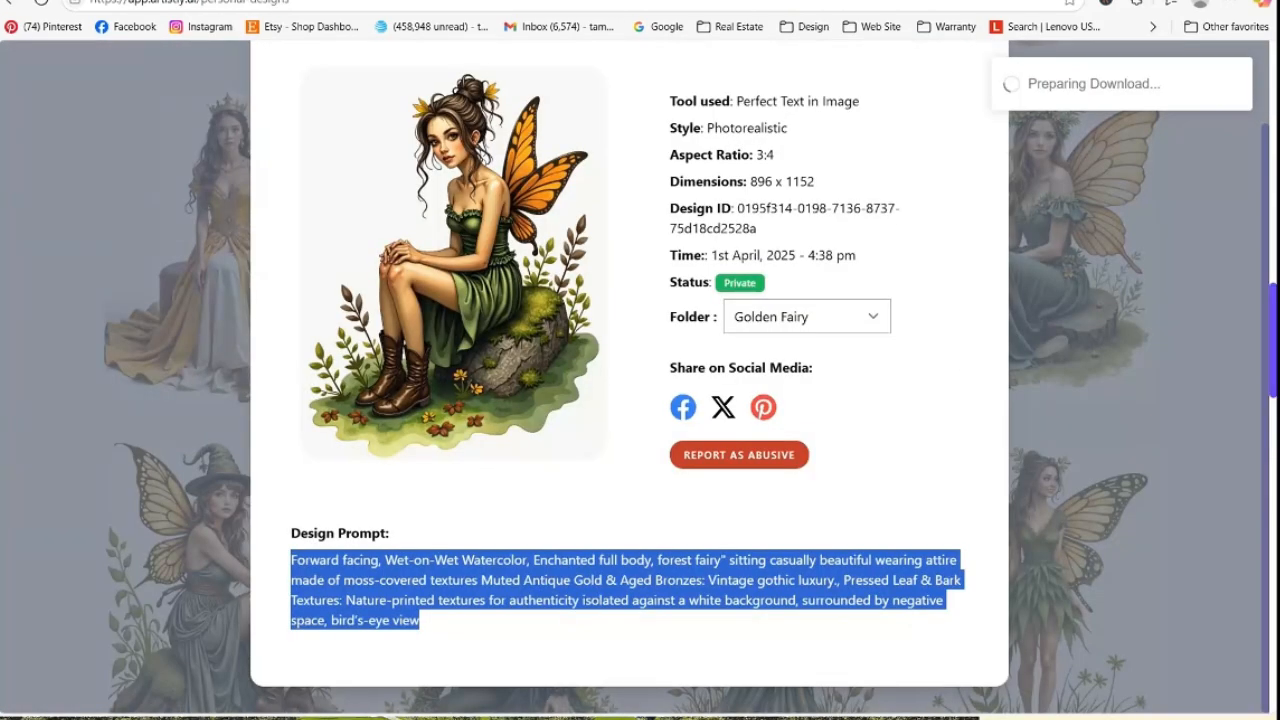
Paste the copied fairy design prompt into the AI Art Illustrator prompt and remove "Wet-on-Wet Watercolor," from it
{"action": "left_click", "coordinate": [400, 2]}
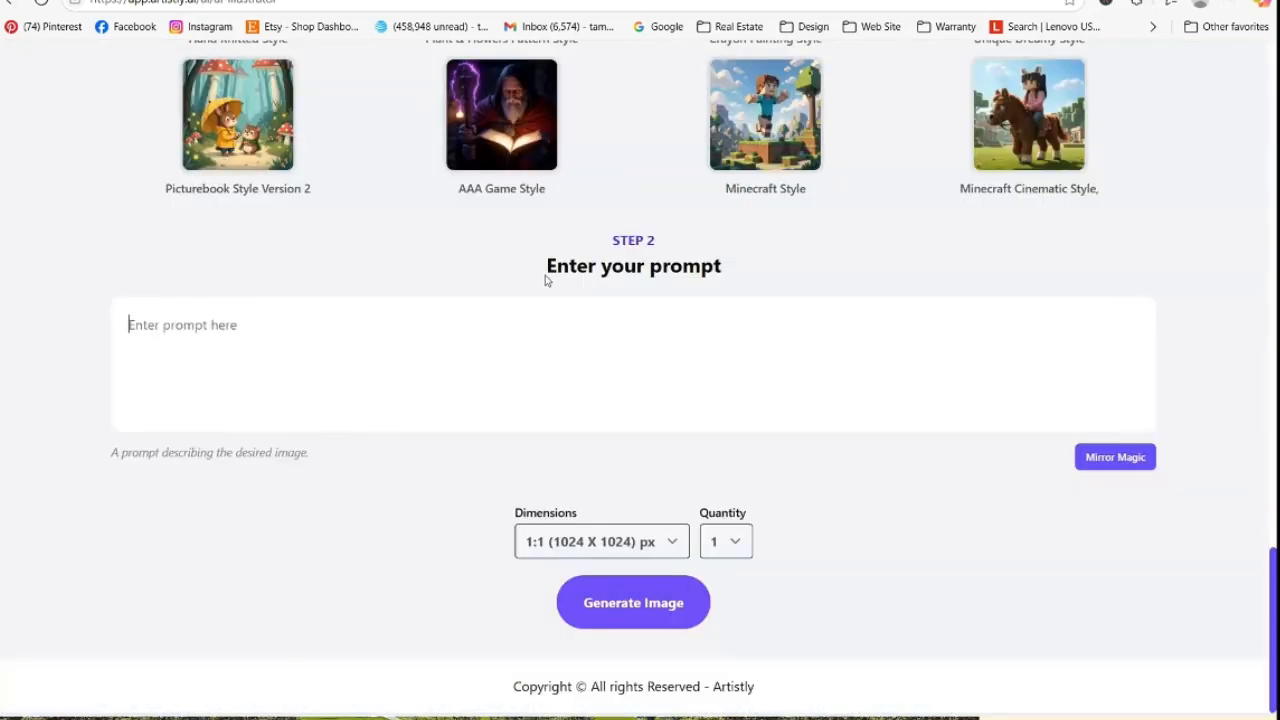
{"action": "right_click", "coordinate": [409, 329]}
{"action": "left_click", "coordinate": [505, 500]}
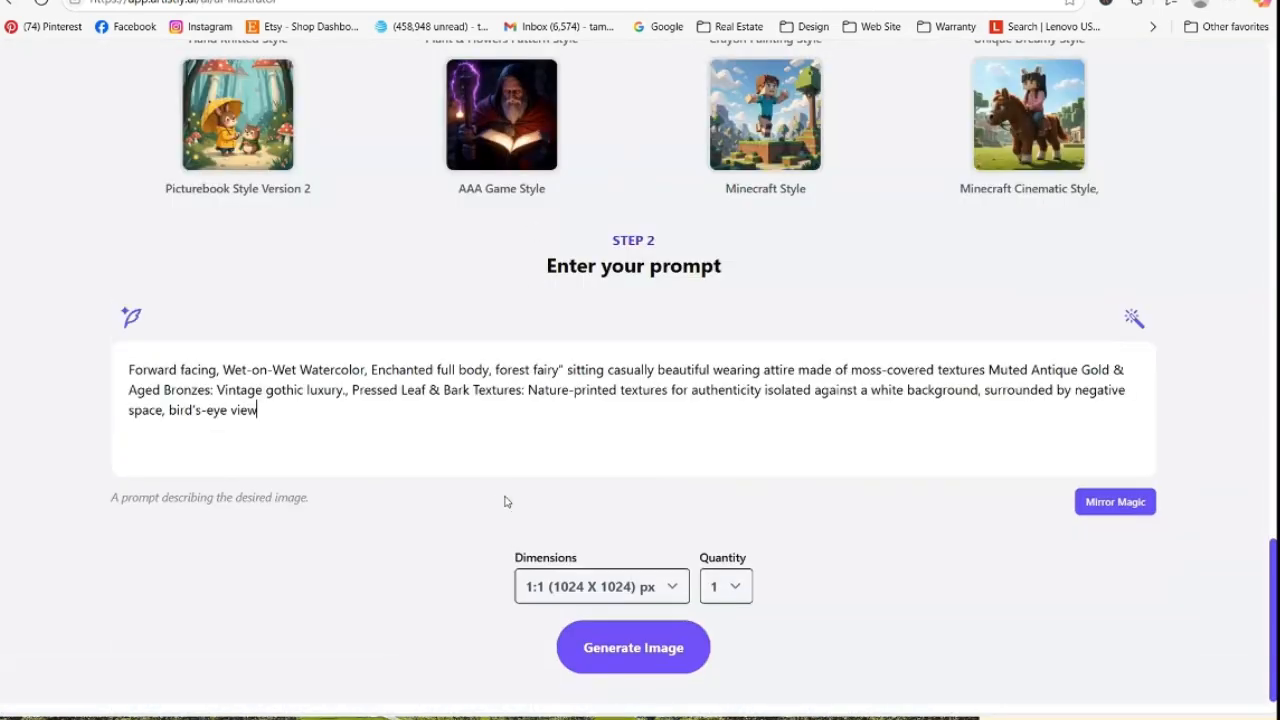
{"action": "left_click_drag", "start_coordinate": [224, 369], "coordinate": [367, 370]}
{"action": "key", "text": "BackSpace"}
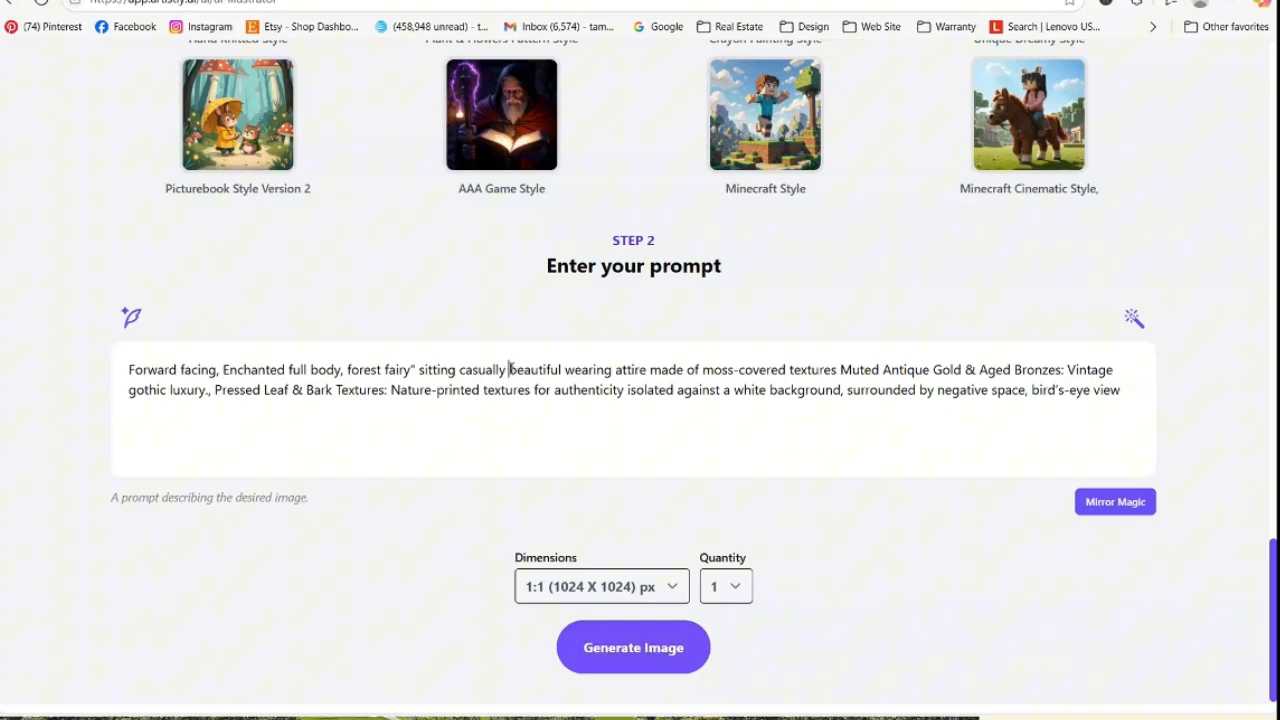
Insert "on a tree stump," after "sitting casually" in the prompt and delete "Muted Antique Gold & Aged Bronzes:"
{"action": "type", "text": "on a"}
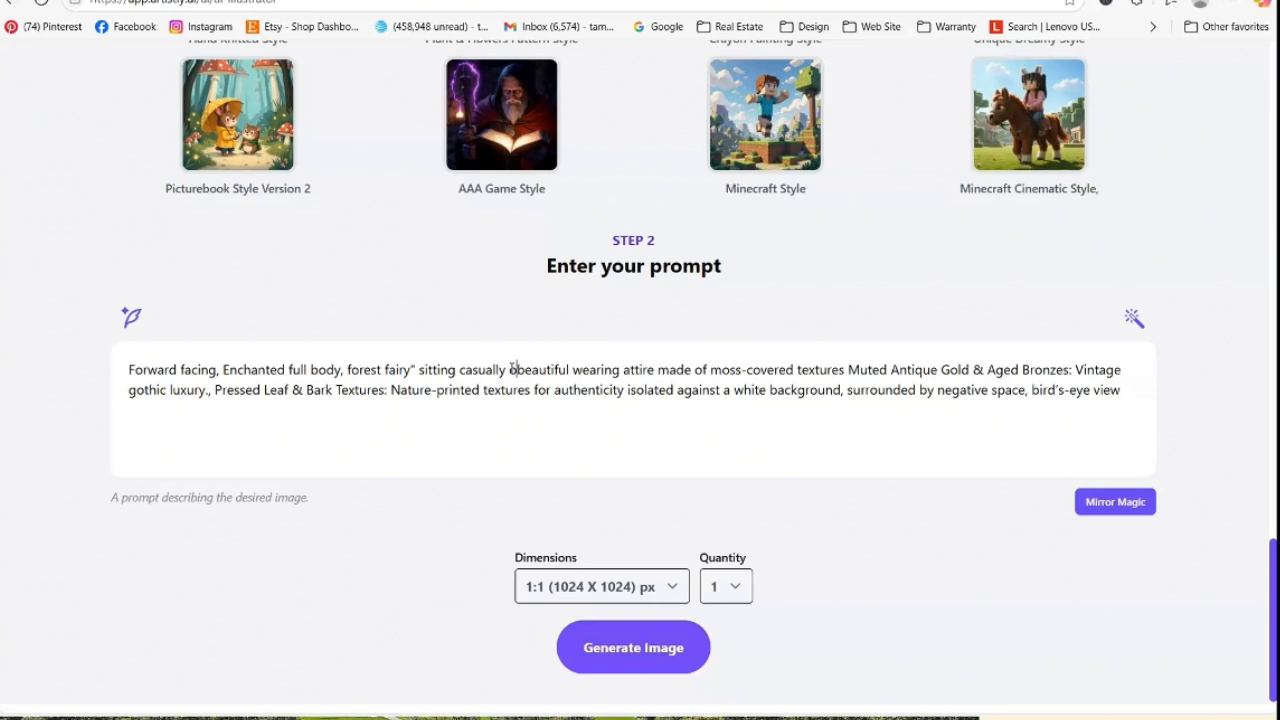
{"action": "type", "text": " tree stum"}
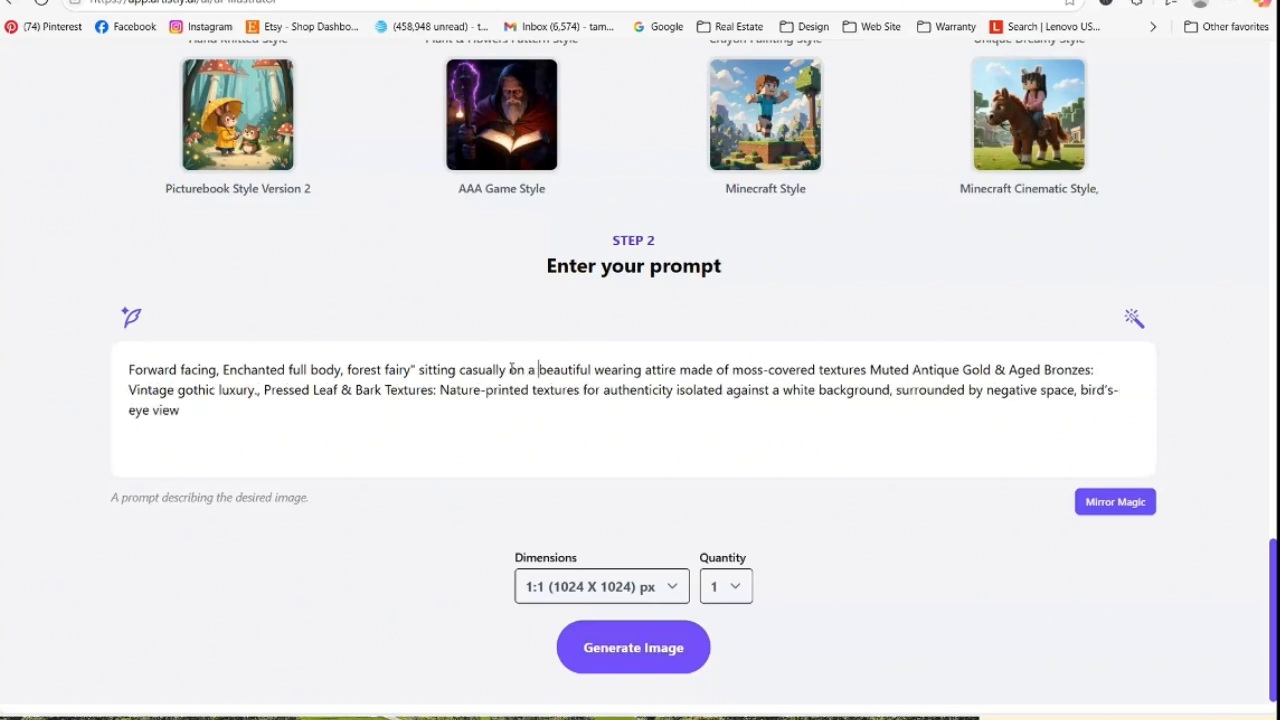
{"action": "type", "text": "p,"}
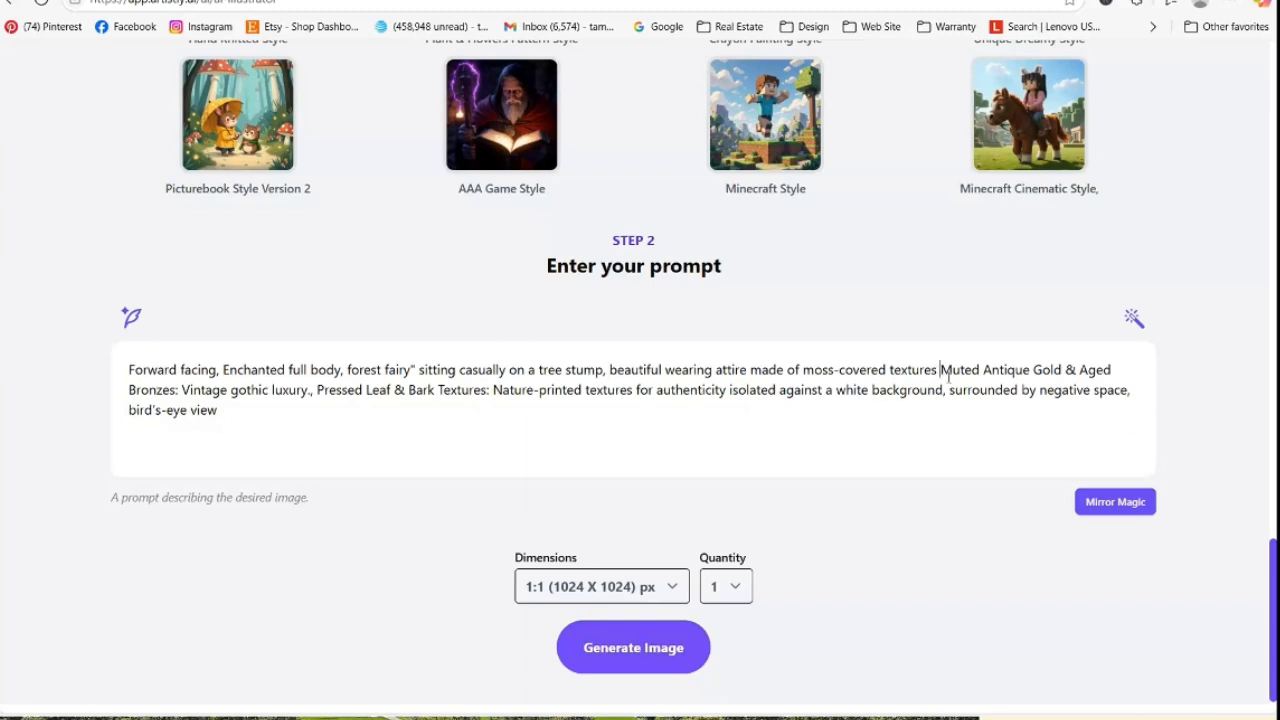
{"action": "left_click_drag", "start_coordinate": [942, 371], "coordinate": [181, 380]}
{"action": "key", "text": "BackSpace"}
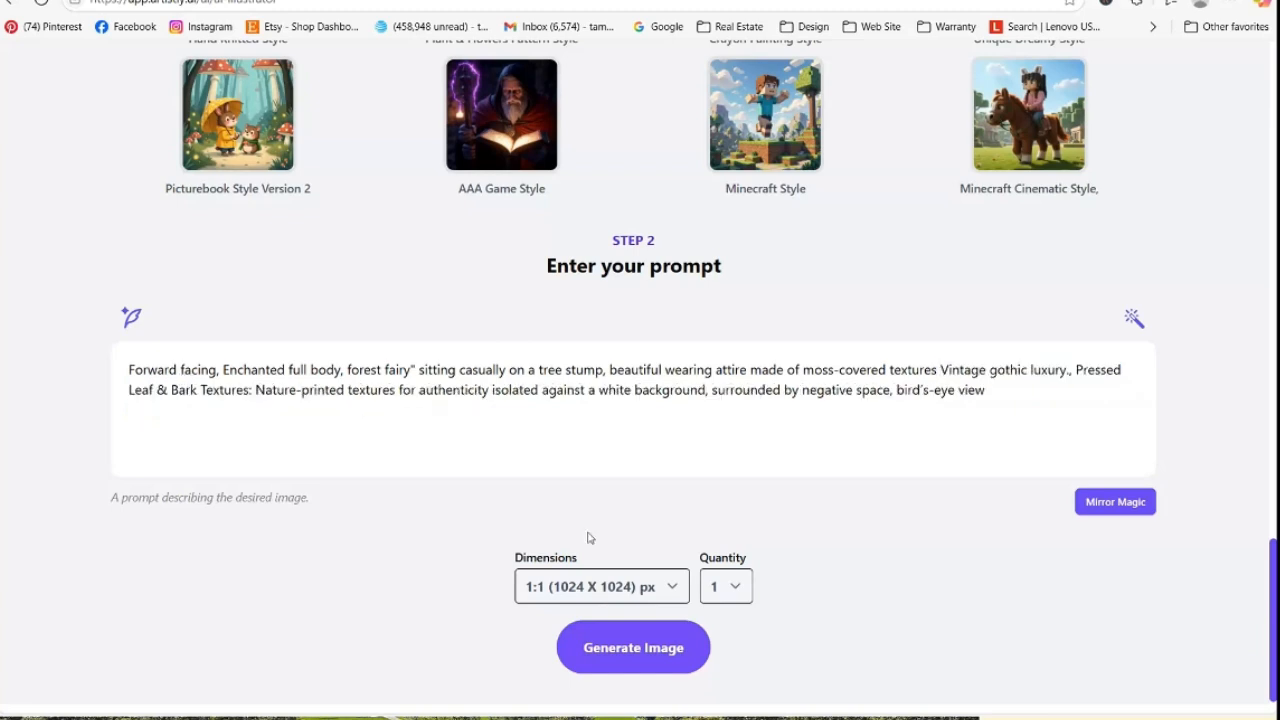
Generate four images from the prompt at 3:4 (896 X 1152) px
{"action": "left_click", "coordinate": [673, 588]}
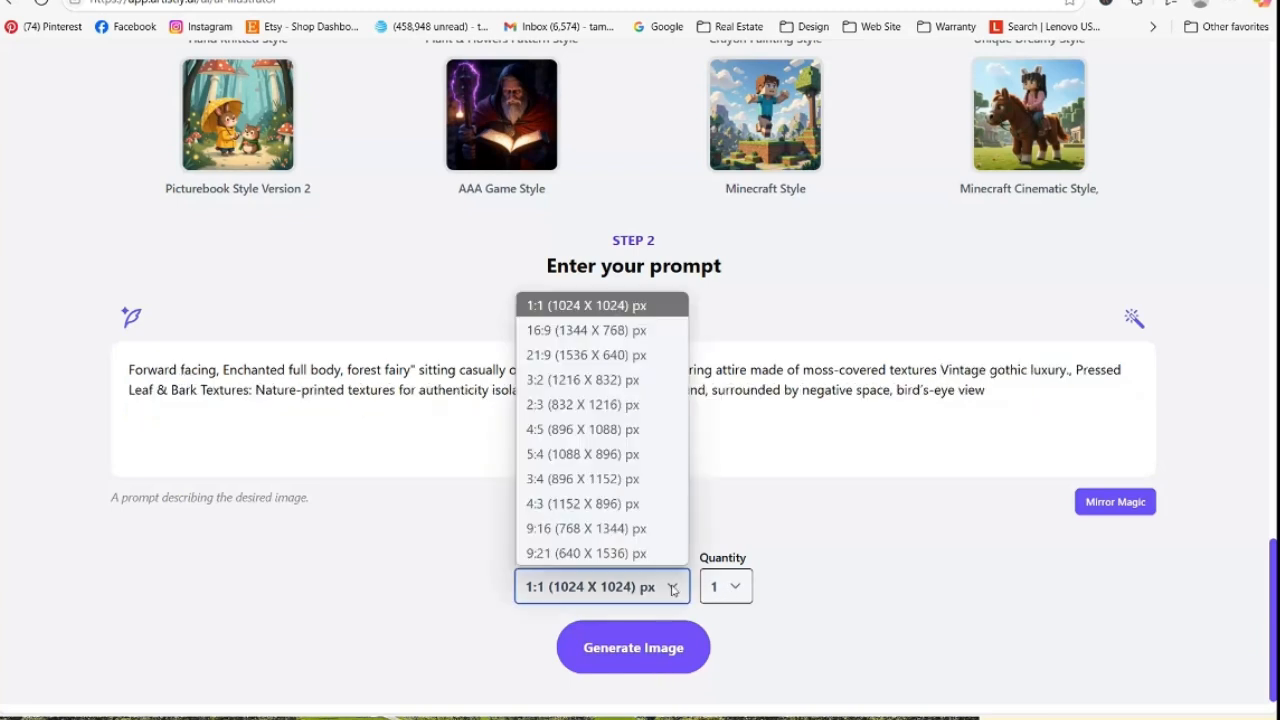
{"action": "left_click", "coordinate": [617, 480]}
{"action": "left_click", "coordinate": [746, 596]}
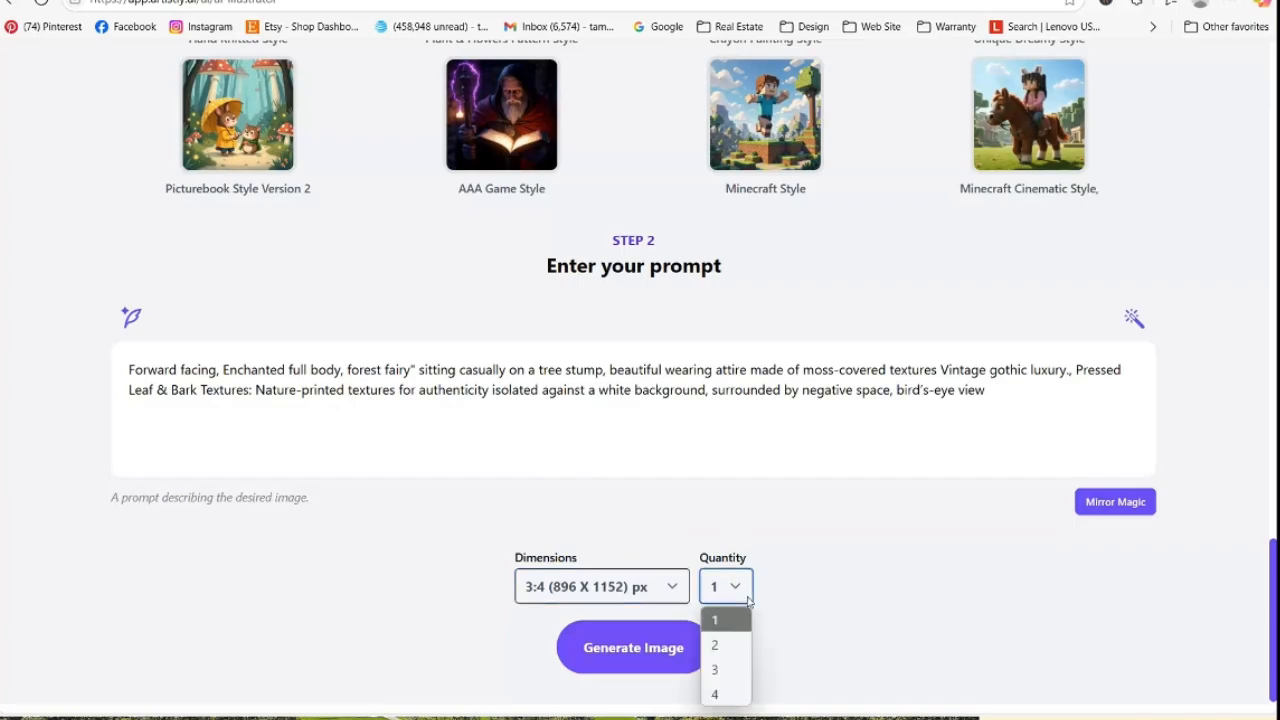
{"action": "left_click", "coordinate": [742, 696]}
{"action": "left_click", "coordinate": [632, 658]}
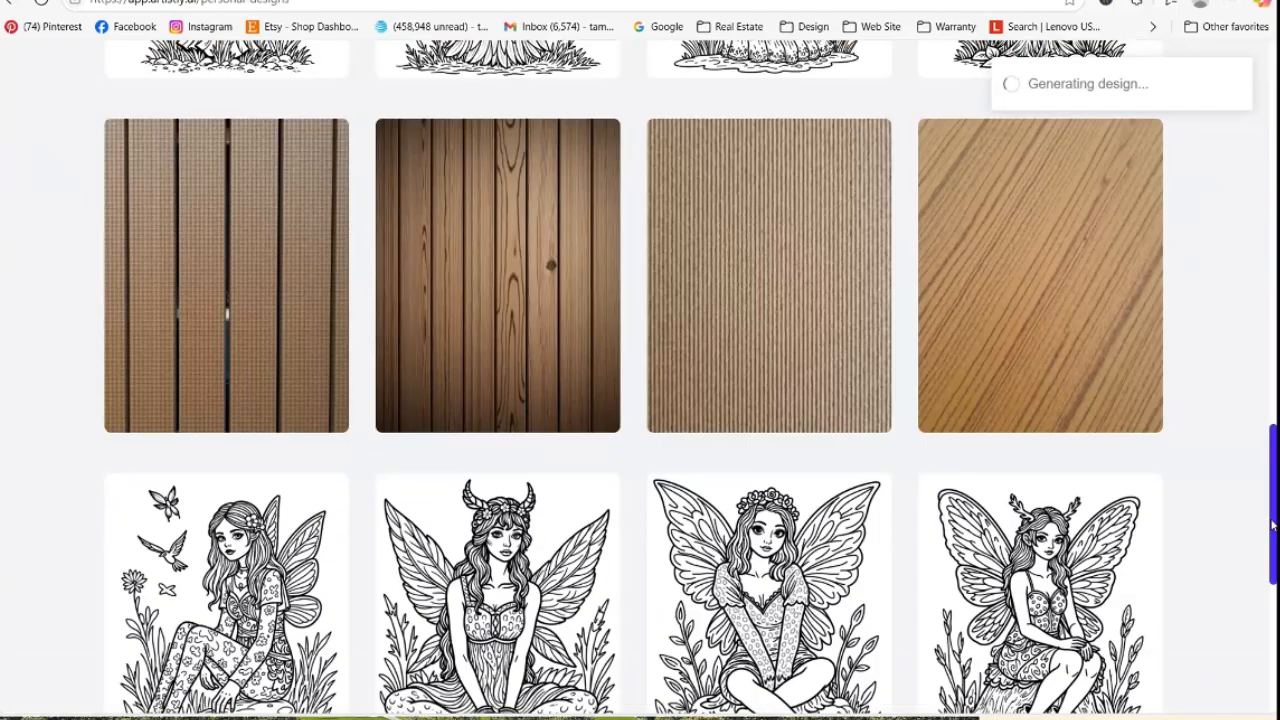
Start a bulk download in Personal Designs and select the first three rows of line-art fairies
{"action": "left_click_drag", "start_coordinate": [1272, 525], "coordinate": [1275, 184]}
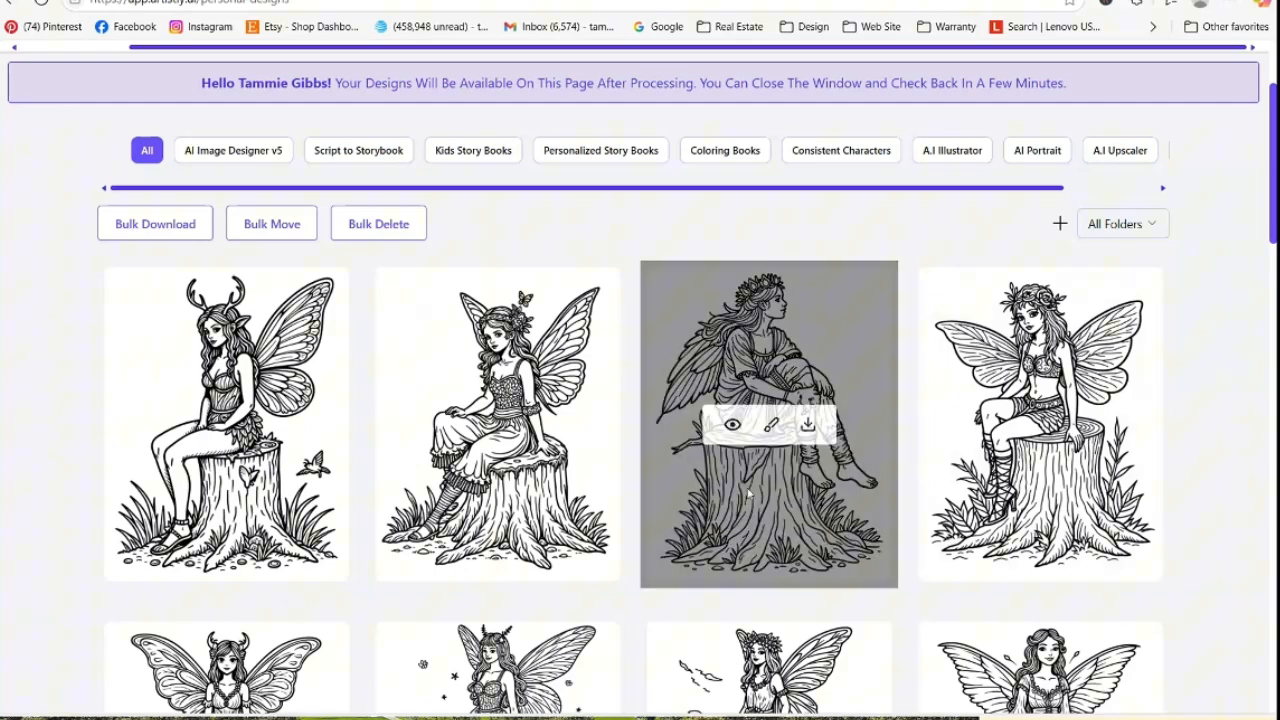
{"action": "scroll", "coordinate": [640, 400], "scroll_direction": "down", "scroll_amount": 5}
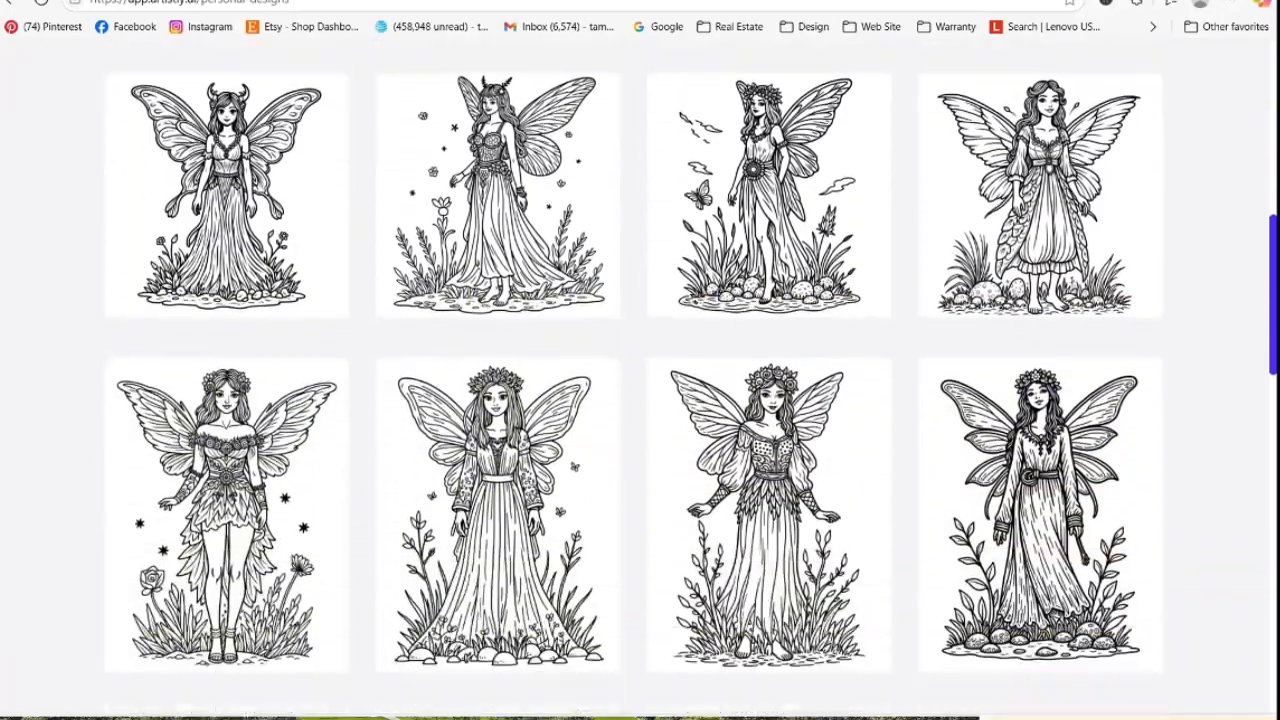
{"action": "left_click_drag", "start_coordinate": [1272, 296], "coordinate": [1254, 137]}
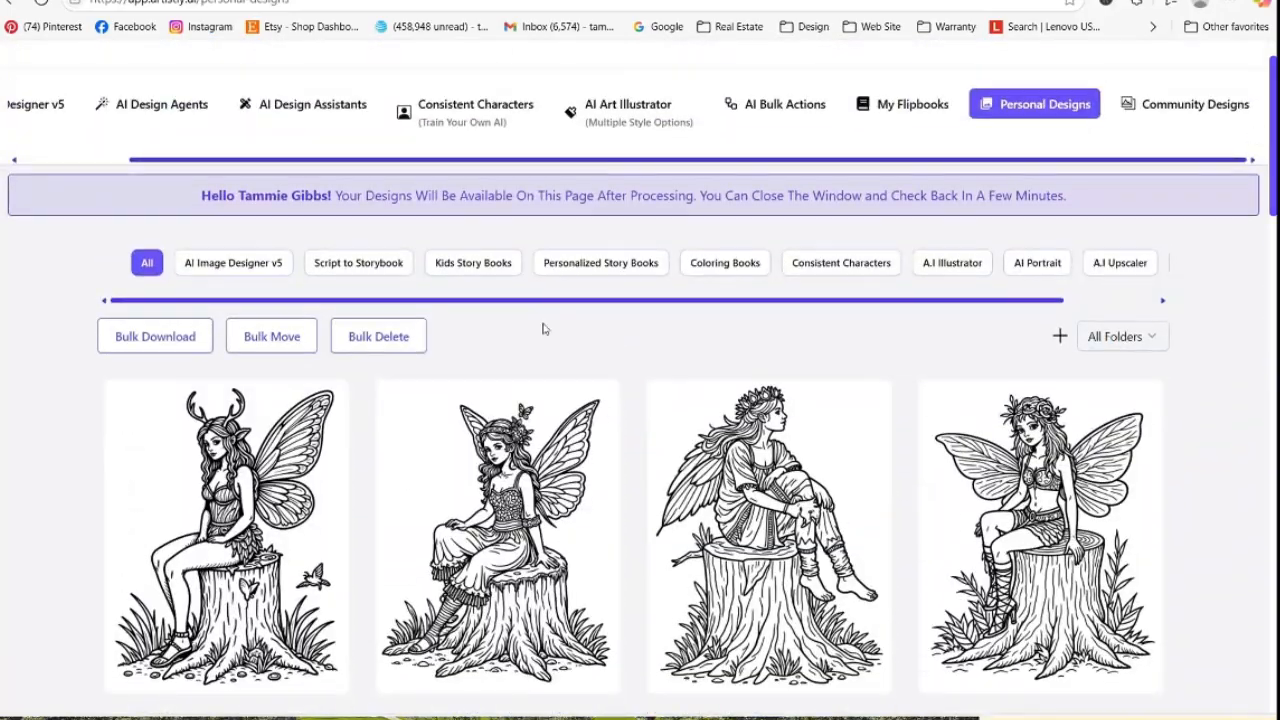
{"action": "left_click", "coordinate": [155, 336]}
{"action": "left_click", "coordinate": [105, 376]}
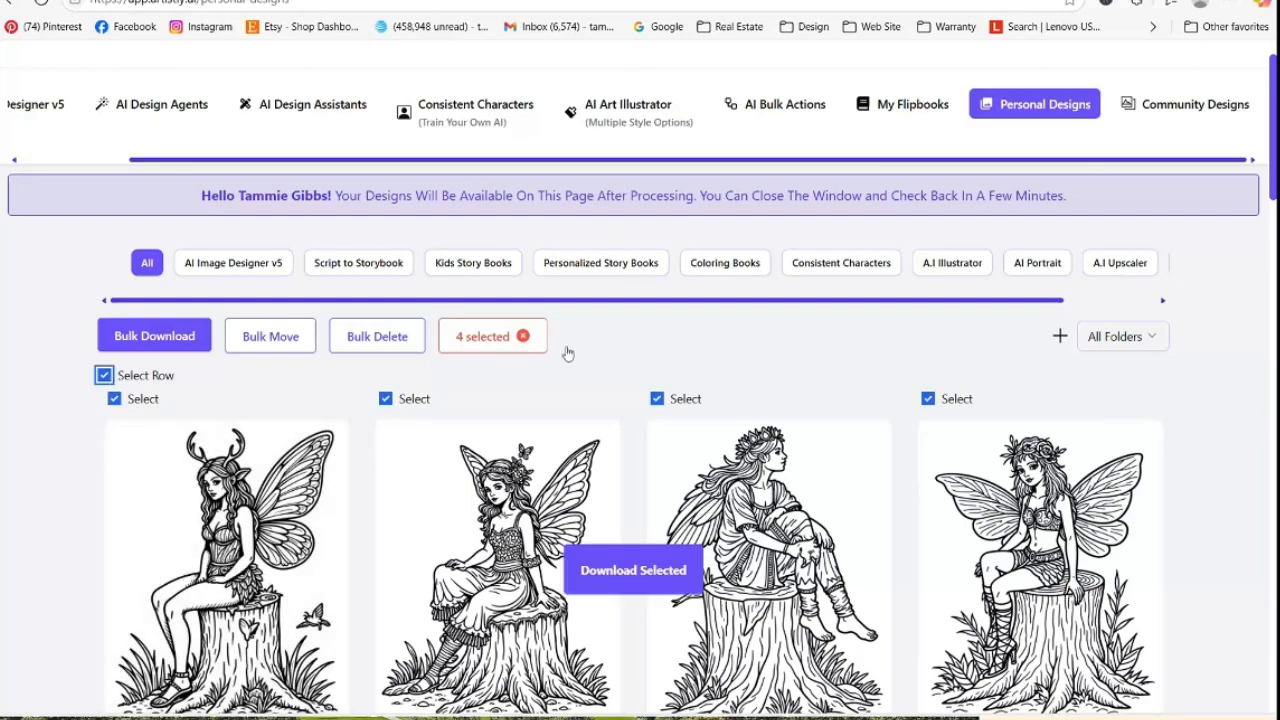
{"action": "scroll", "coordinate": [760, 430], "scroll_direction": "down", "scroll_amount": 4}
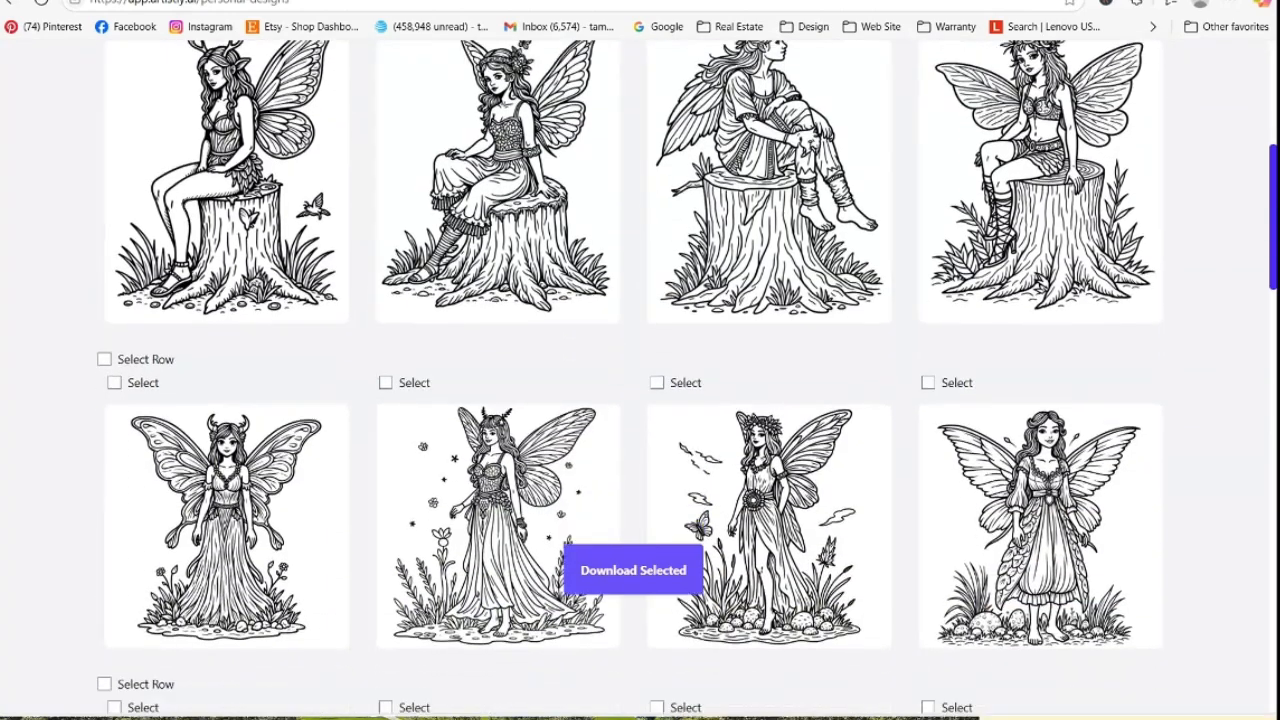
{"action": "left_click", "coordinate": [104, 260]}
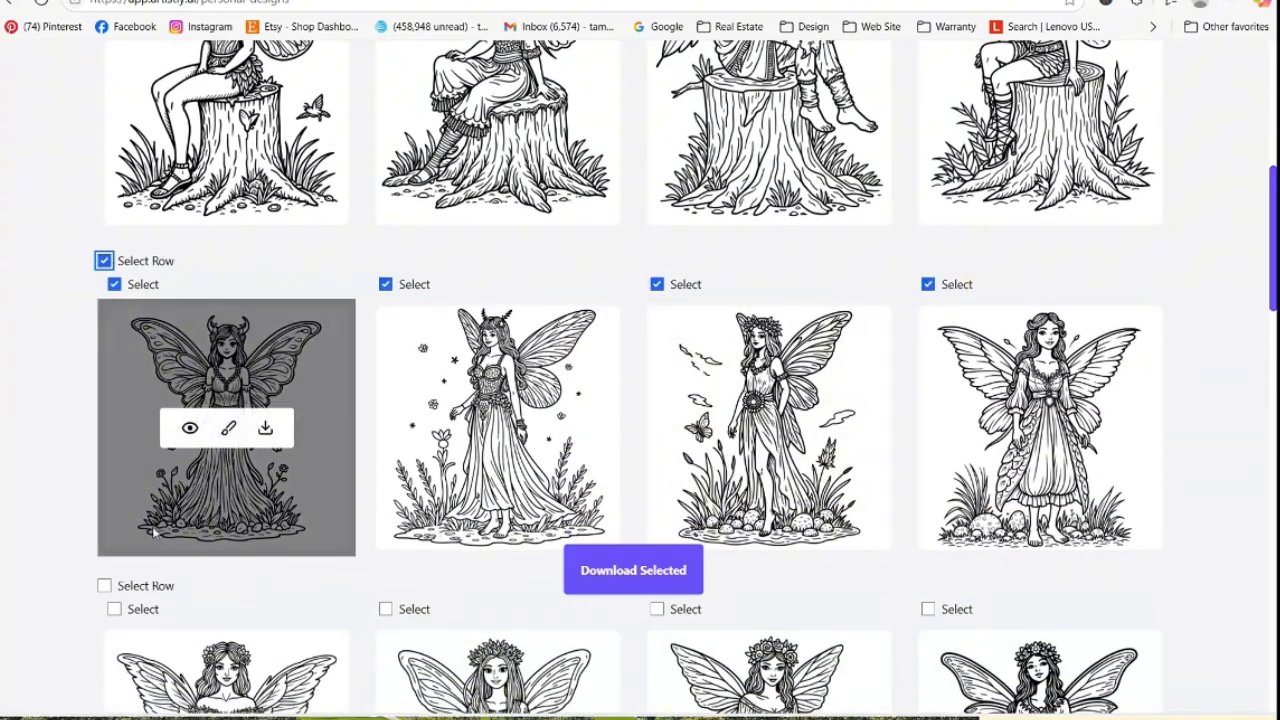
{"action": "left_click", "coordinate": [104, 585]}
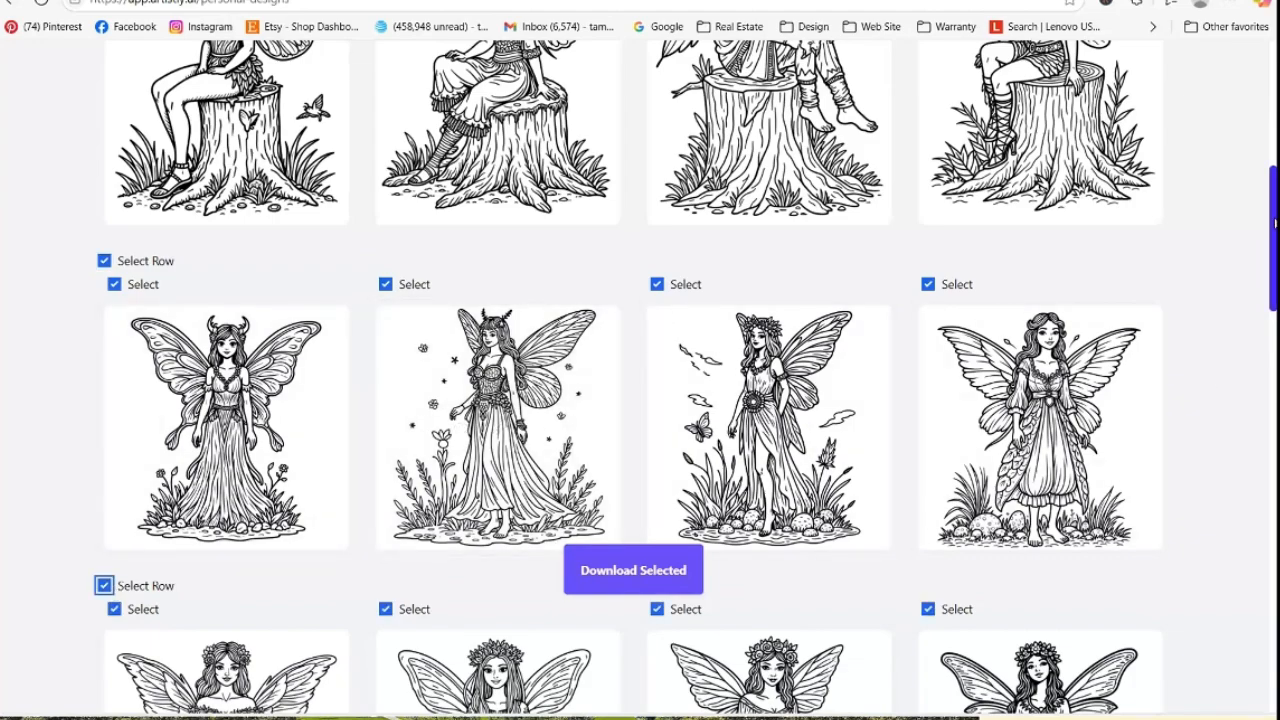
Check the remaining designs further down, then download the selected fairy designs as a ZIP
{"action": "scroll", "coordinate": [1272, 383], "scroll_direction": "down", "scroll_amount": 6}
{"action": "scroll", "coordinate": [1272, 390], "scroll_direction": "down", "scroll_amount": 1}
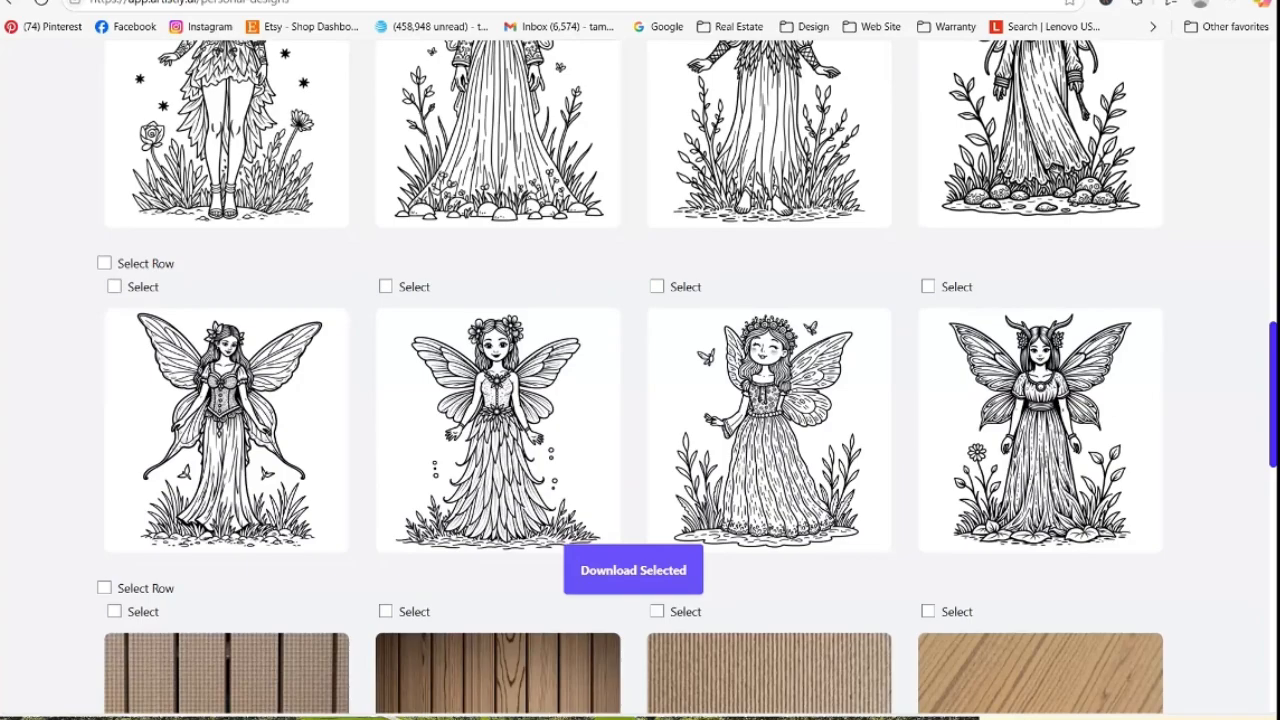
{"action": "scroll", "coordinate": [1272, 390], "scroll_direction": "down", "scroll_amount": 8}
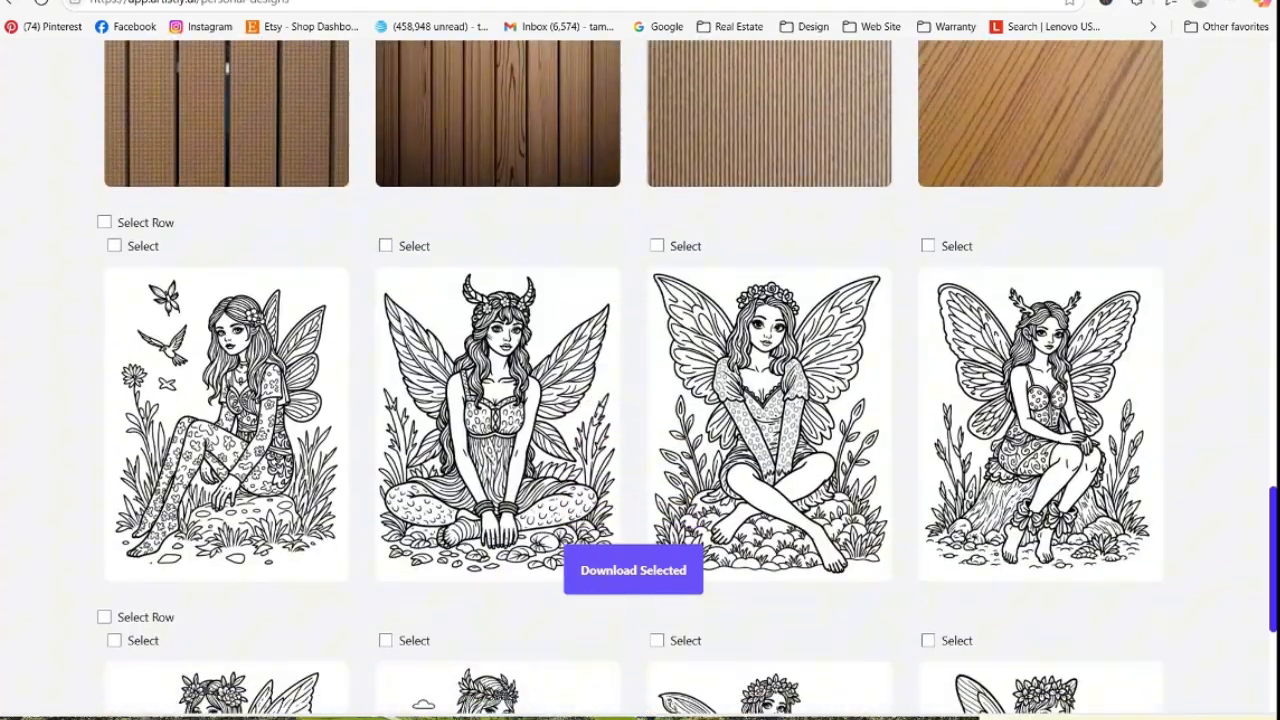
{"action": "scroll", "coordinate": [1272, 390], "scroll_direction": "up", "scroll_amount": 20}
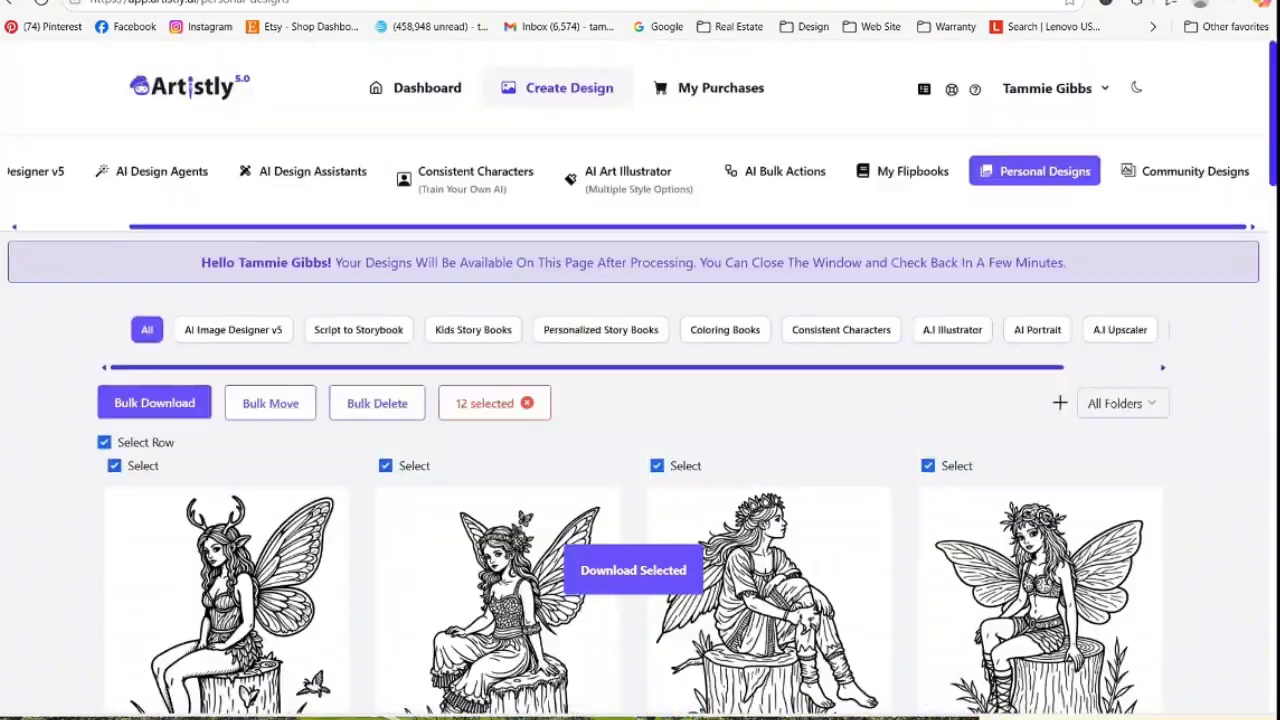
{"action": "left_click", "coordinate": [638, 570]}
{"action": "left_click", "coordinate": [592, 411]}
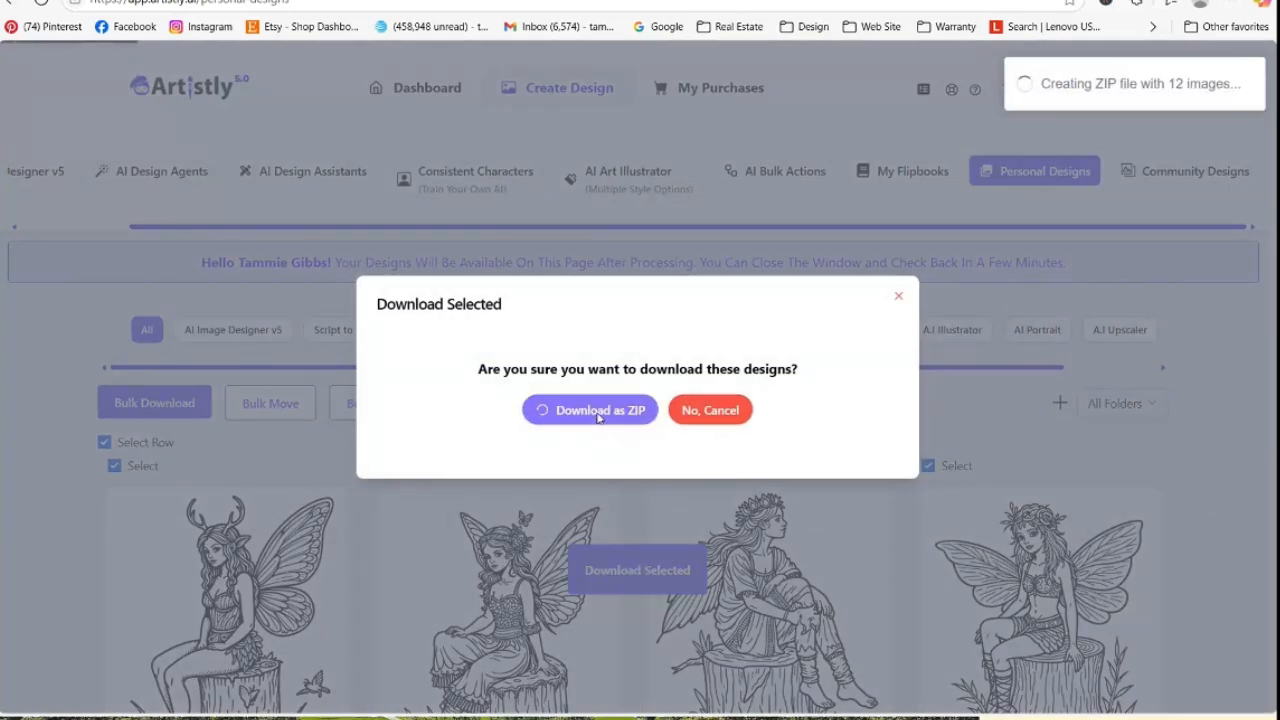
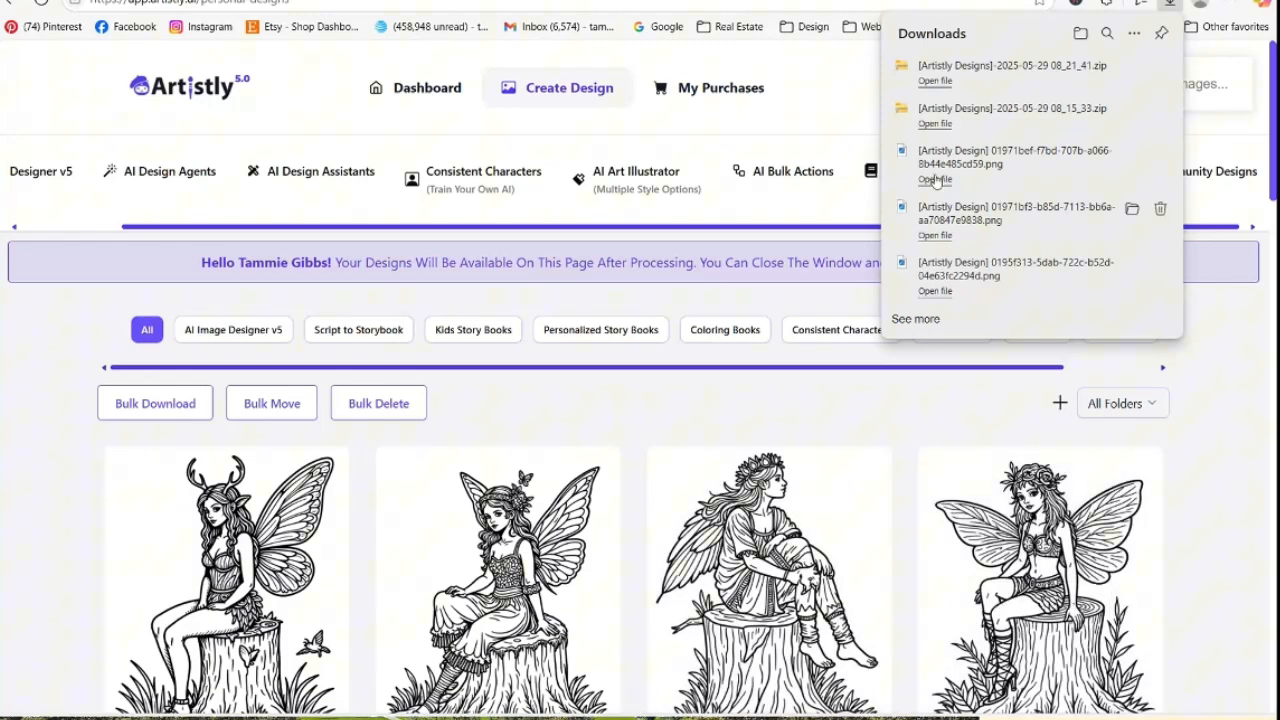
{"action": "left_click", "coordinate": [935, 81]}
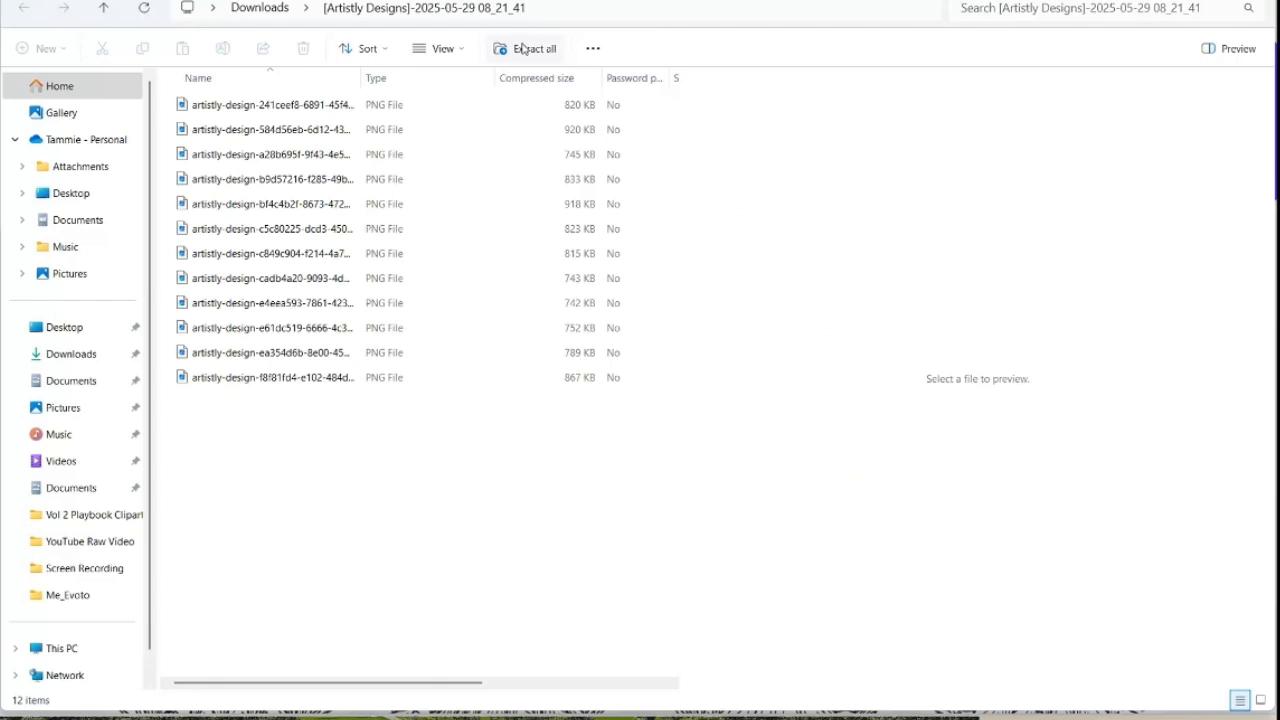
{"action": "left_click", "coordinate": [522, 48]}
{"action": "left_click", "coordinate": [782, 518]}
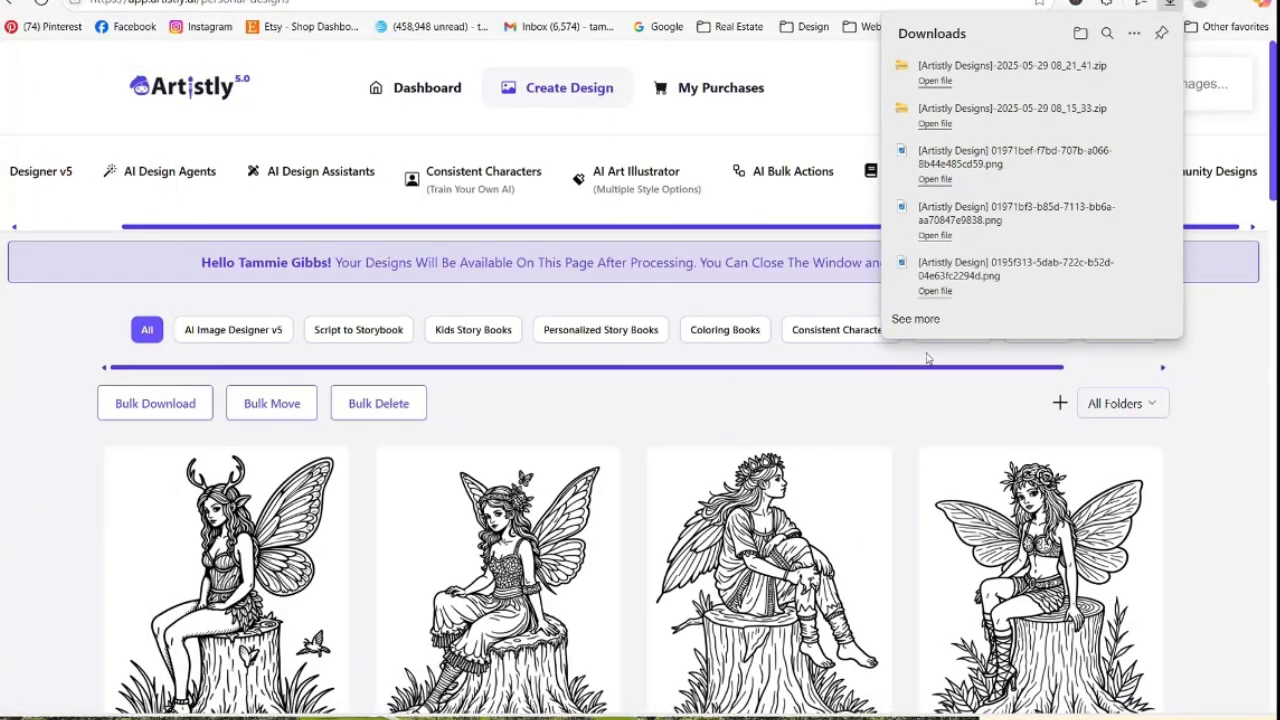
{"action": "left_click", "coordinate": [936, 125]}
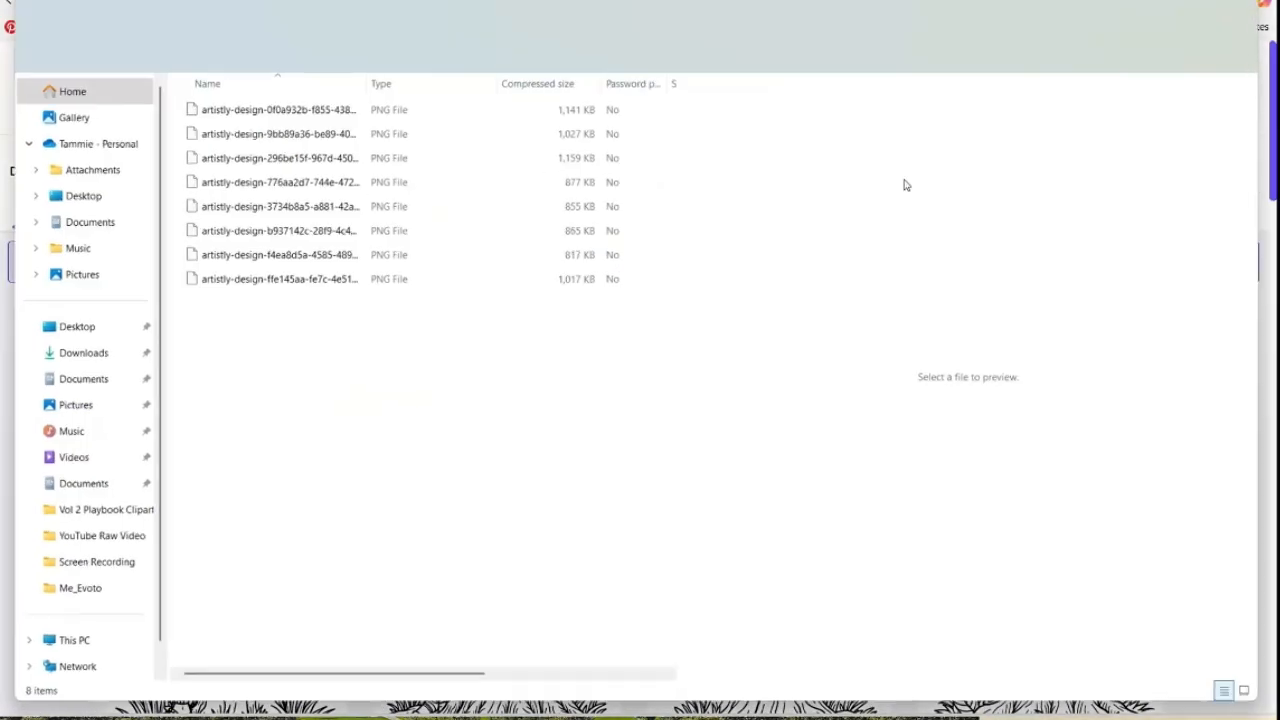
{"action": "left_click", "coordinate": [528, 48]}
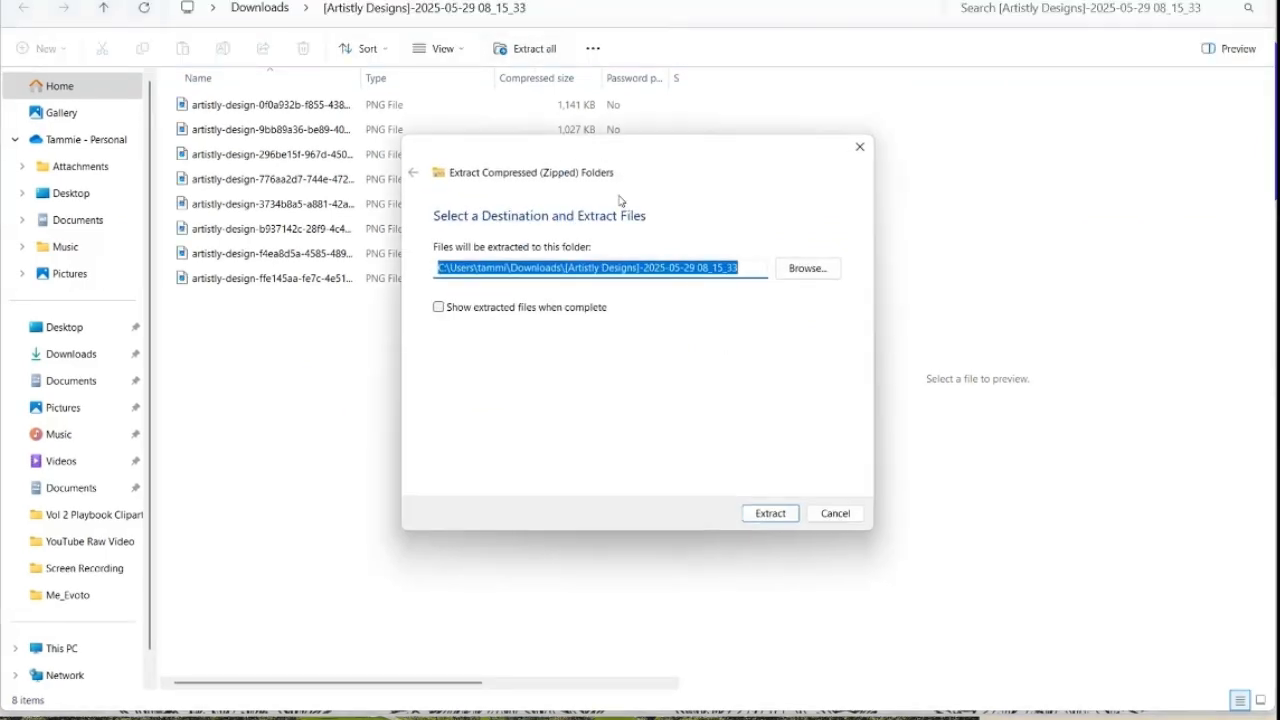
{"action": "left_click", "coordinate": [770, 514]}
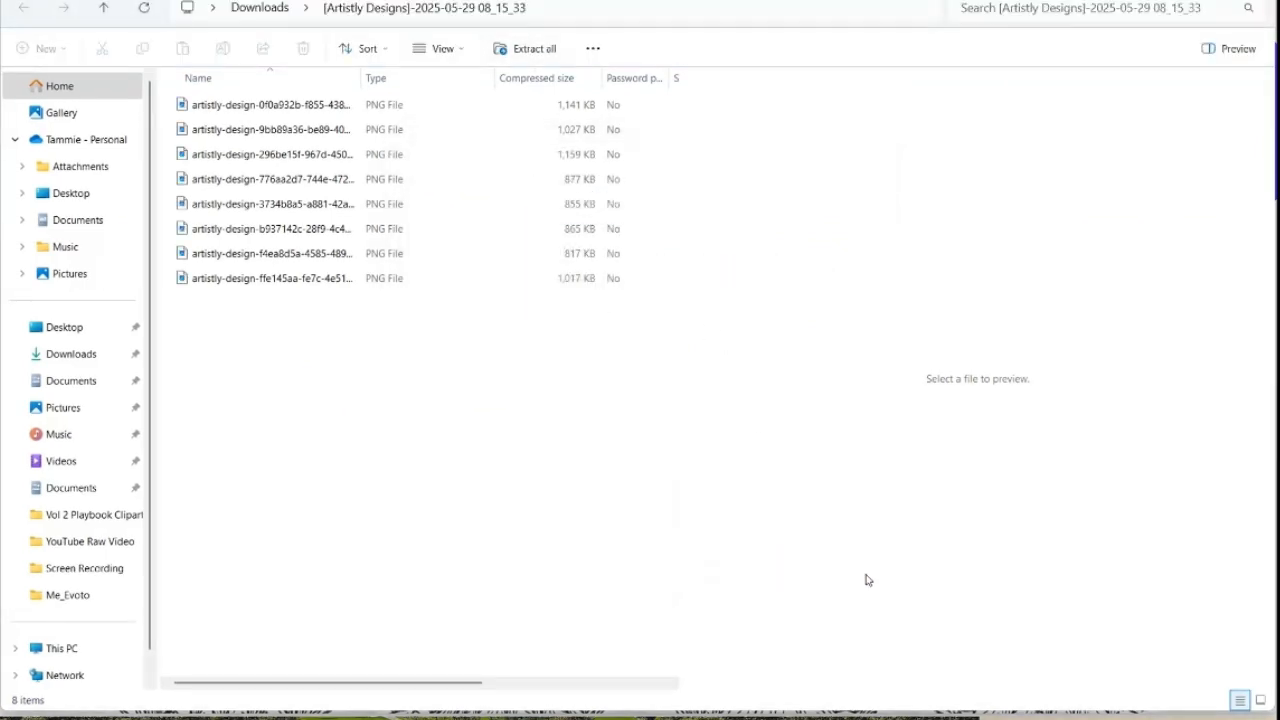
{"action": "key", "text": "alt+Tab"}
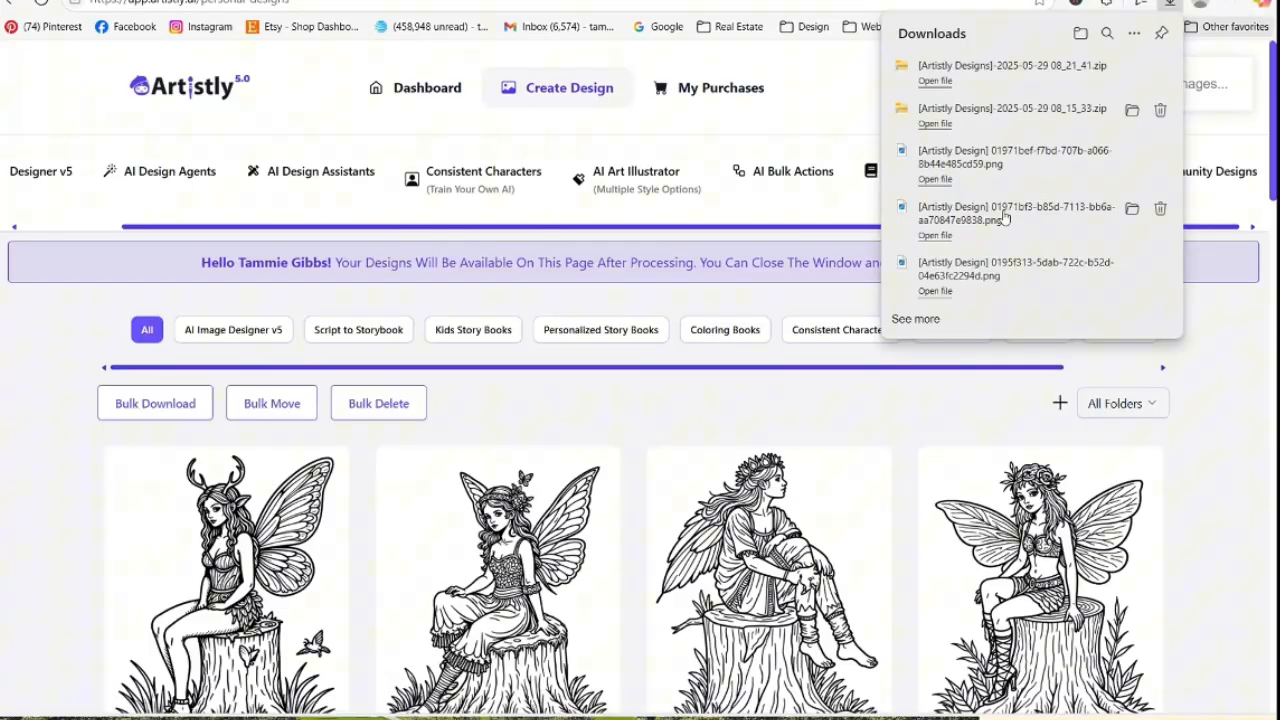
Switch to the Forest Fairies Coloring Book design in Canva and display its pages as a scrolling list
{"action": "left_click", "coordinate": [424, 2]}
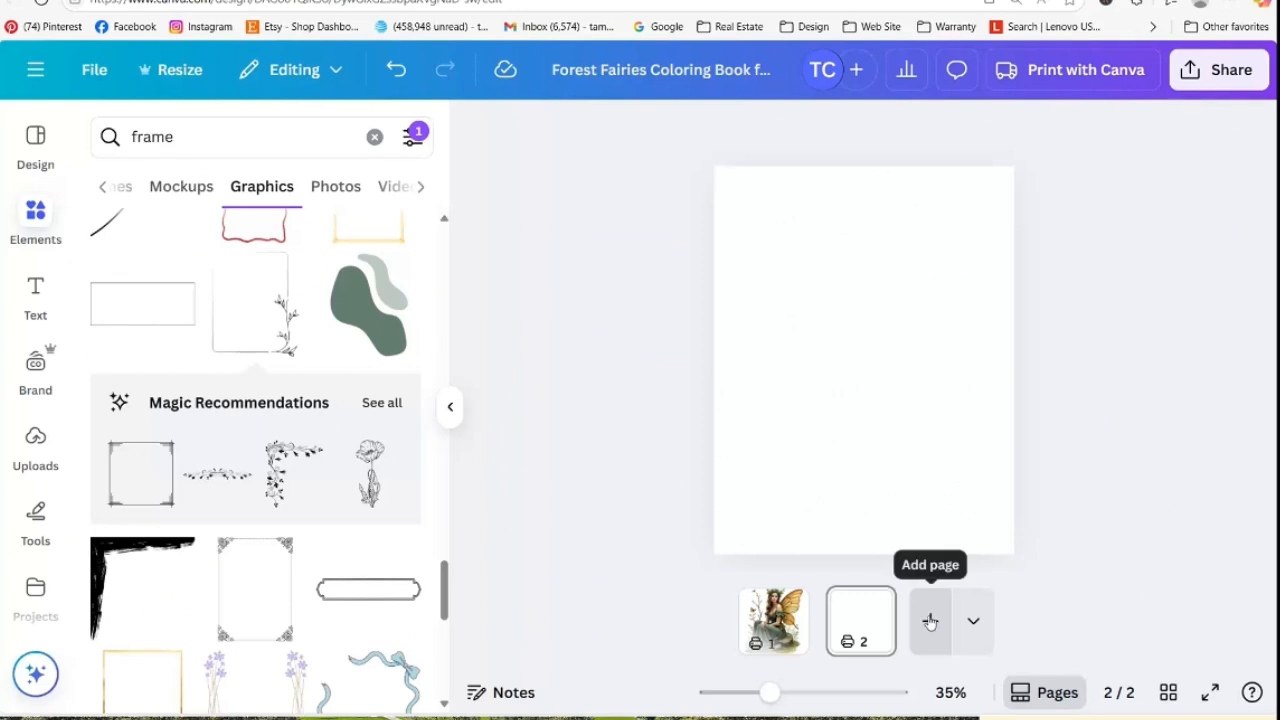
{"action": "left_click", "coordinate": [1025, 697]}
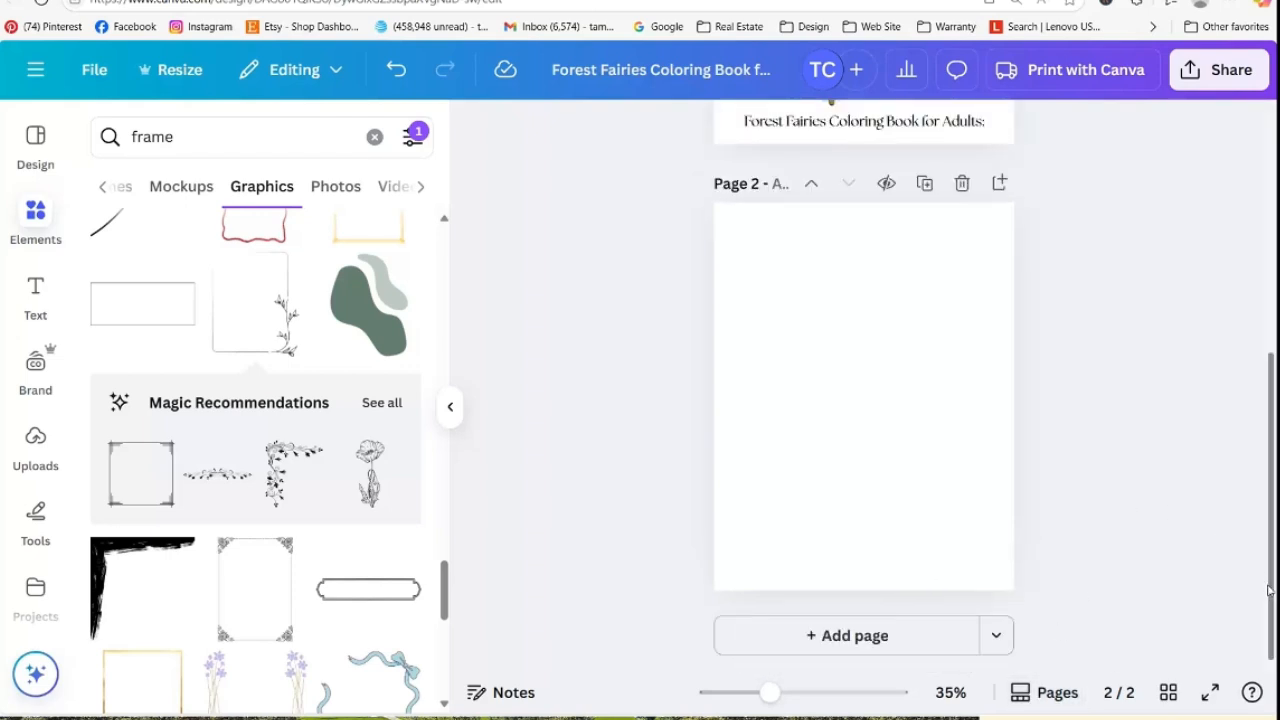
{"action": "left_click_drag", "start_coordinate": [1270, 590], "coordinate": [1258, 502]}
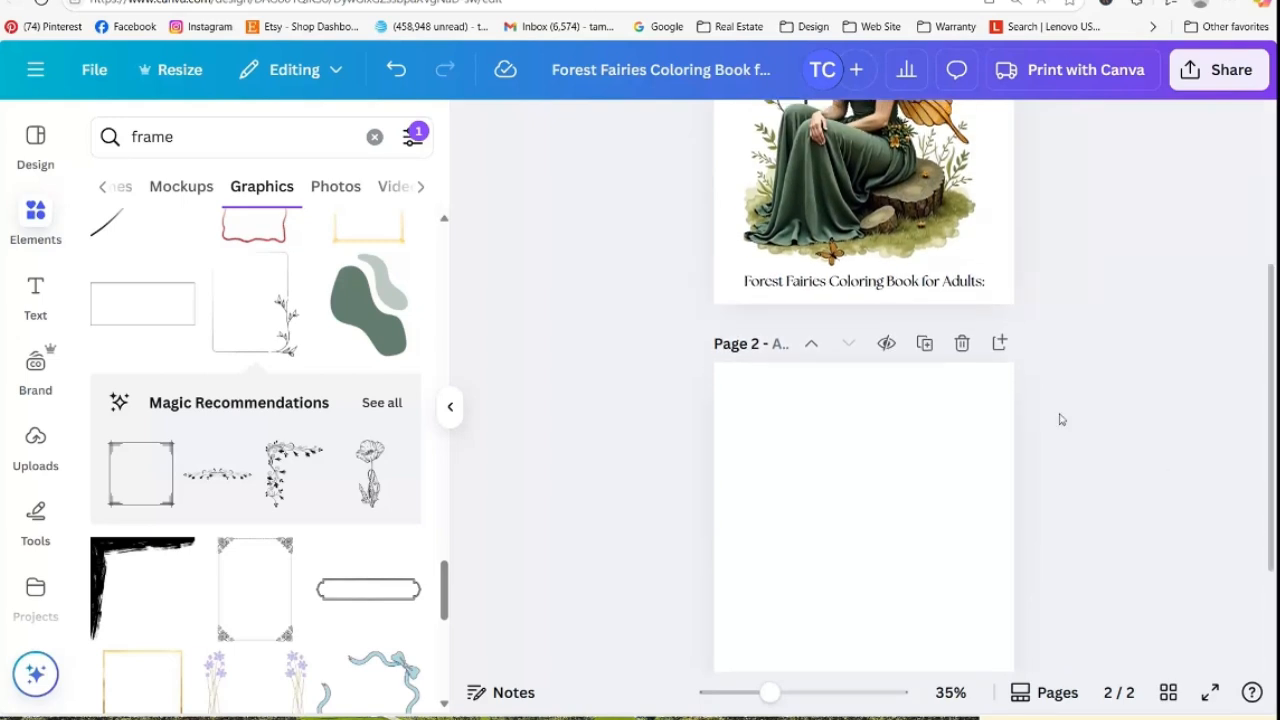
Add blank pages after page 2 until the design has 21 pages, then return to page 2
{"action": "left_click", "coordinate": [1000, 343]}
{"action": "left_click", "coordinate": [1001, 344]}
{"action": "left_click", "coordinate": [1001, 344]}
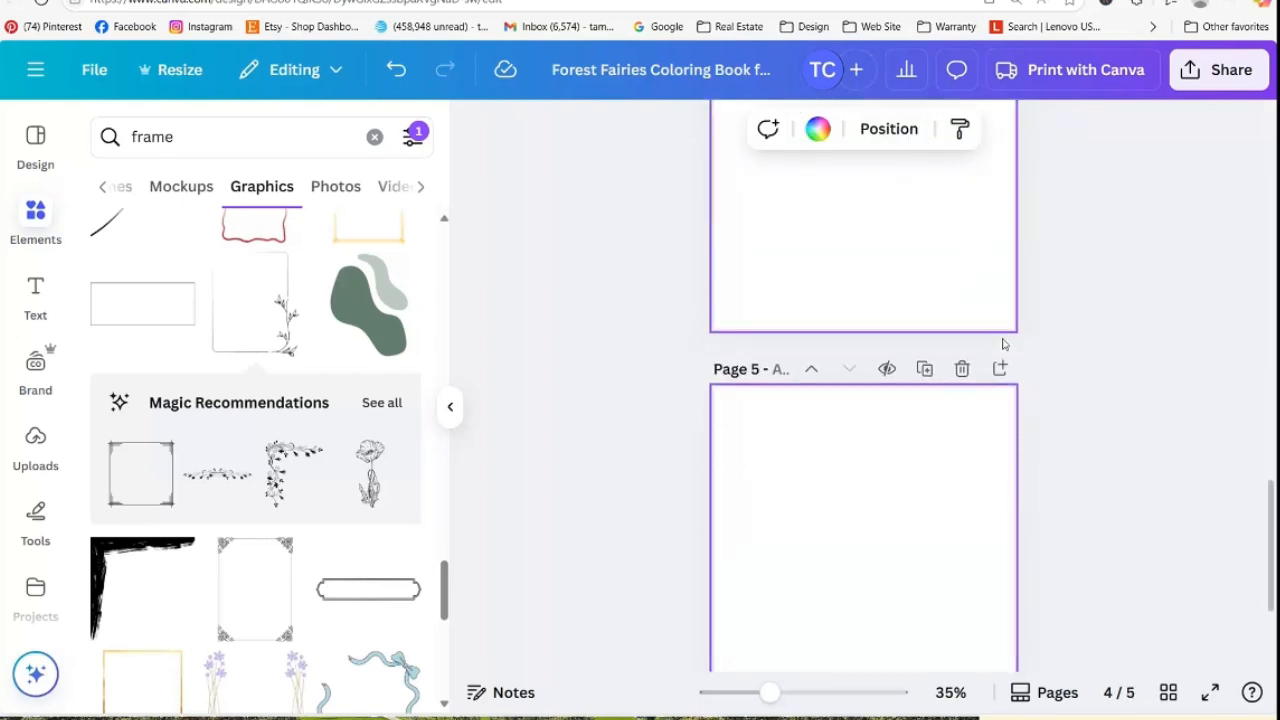
{"action": "left_click", "coordinate": [1001, 344]}
{"action": "left_click", "coordinate": [1001, 344]}
{"action": "left_click", "coordinate": [1001, 344]}
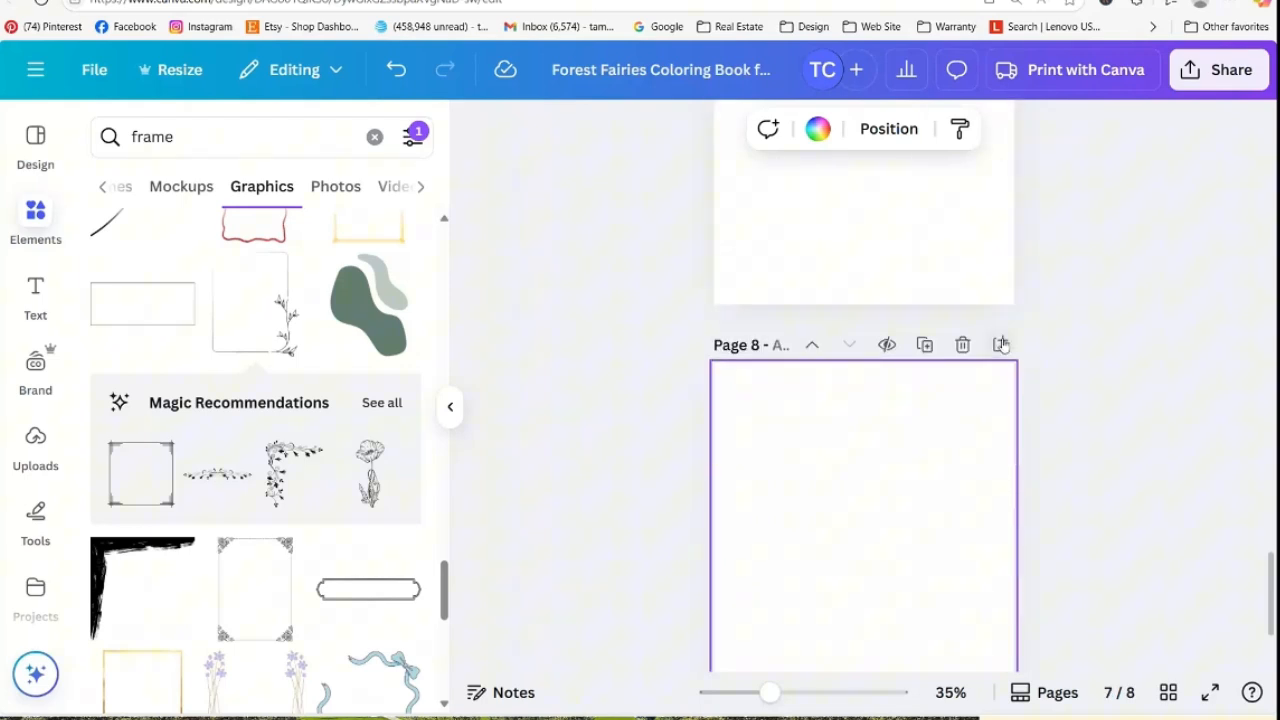
{"action": "left_click", "coordinate": [1001, 344]}
{"action": "left_click", "coordinate": [1002, 344]}
{"action": "left_click", "coordinate": [1002, 344]}
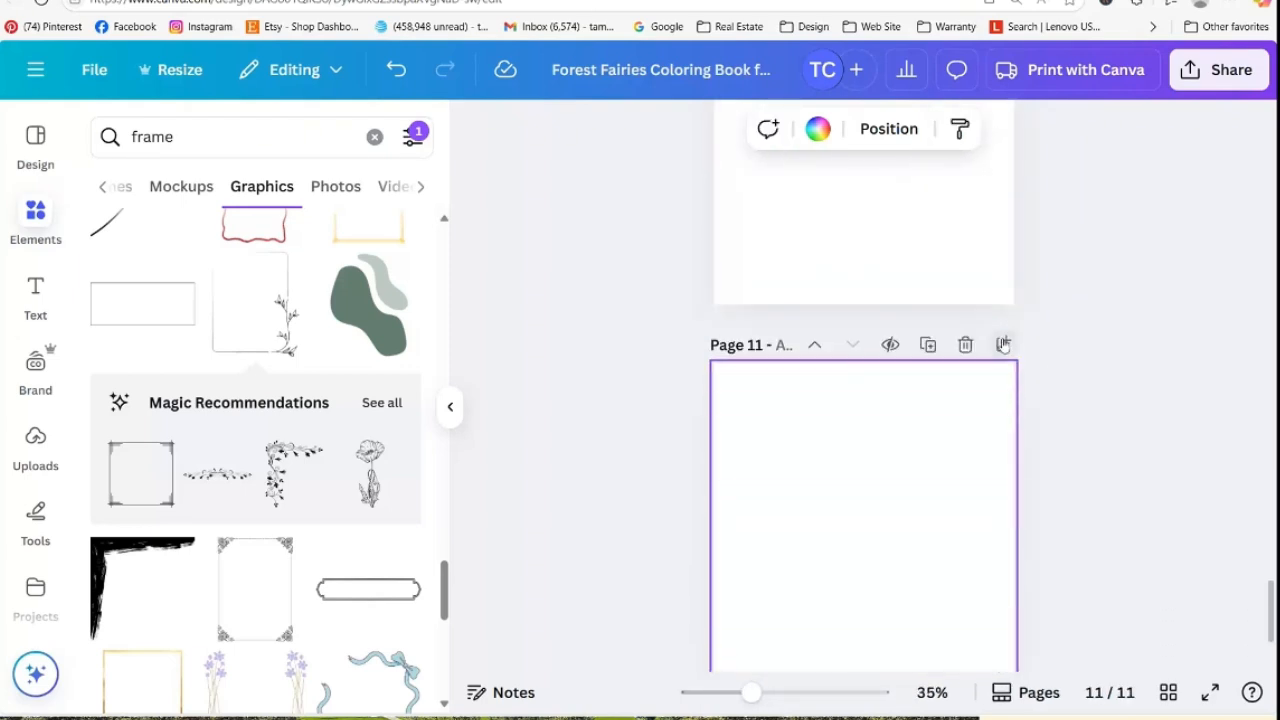
{"action": "left_click", "coordinate": [1002, 344]}
{"action": "left_click", "coordinate": [1002, 344]}
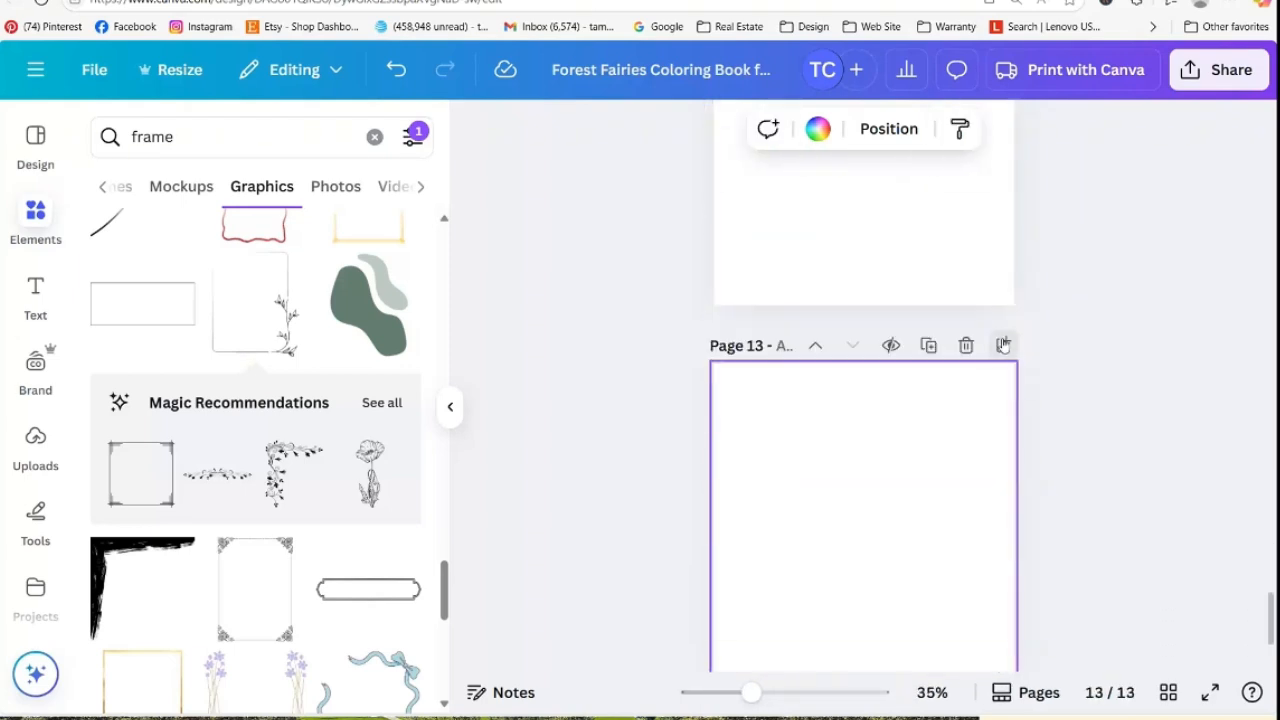
{"action": "left_click", "coordinate": [1002, 344]}
{"action": "left_click", "coordinate": [1002, 344]}
{"action": "left_click", "coordinate": [1002, 344]}
{"action": "left_click", "coordinate": [1002, 344]}
{"action": "left_click", "coordinate": [1002, 344]}
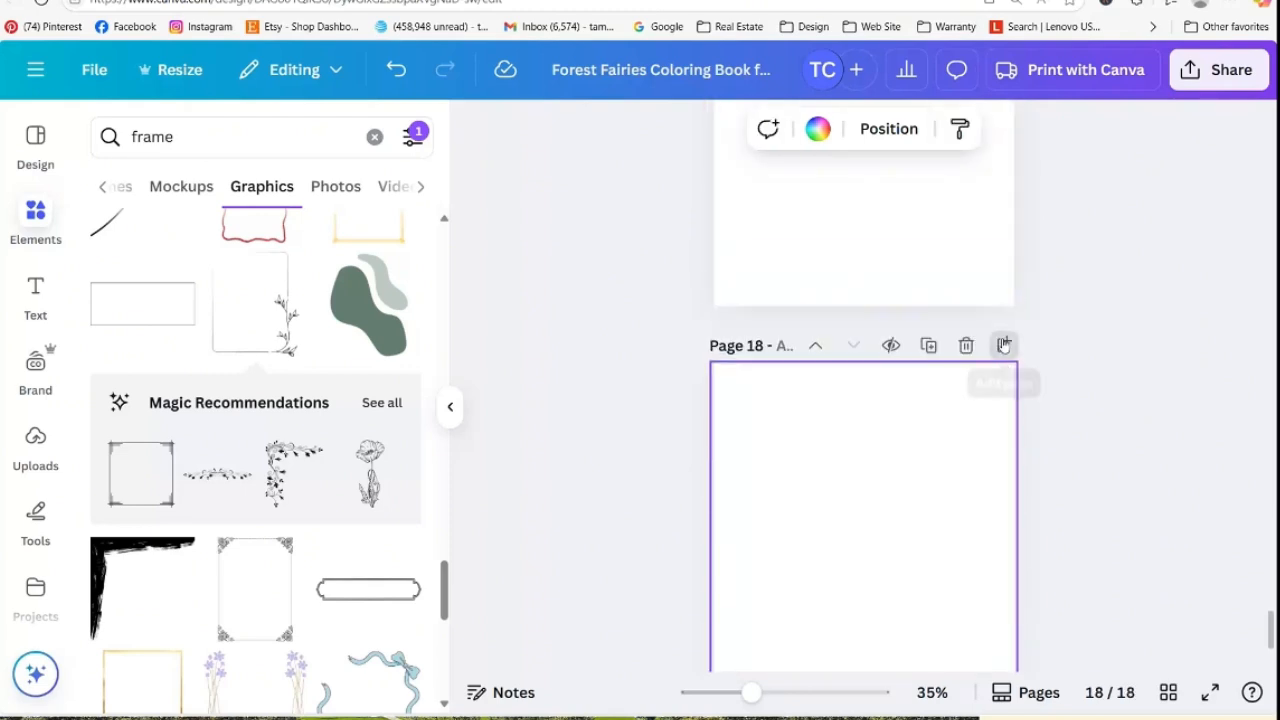
{"action": "left_click", "coordinate": [1002, 344]}
{"action": "left_click", "coordinate": [1003, 344]}
{"action": "left_click", "coordinate": [1003, 344]}
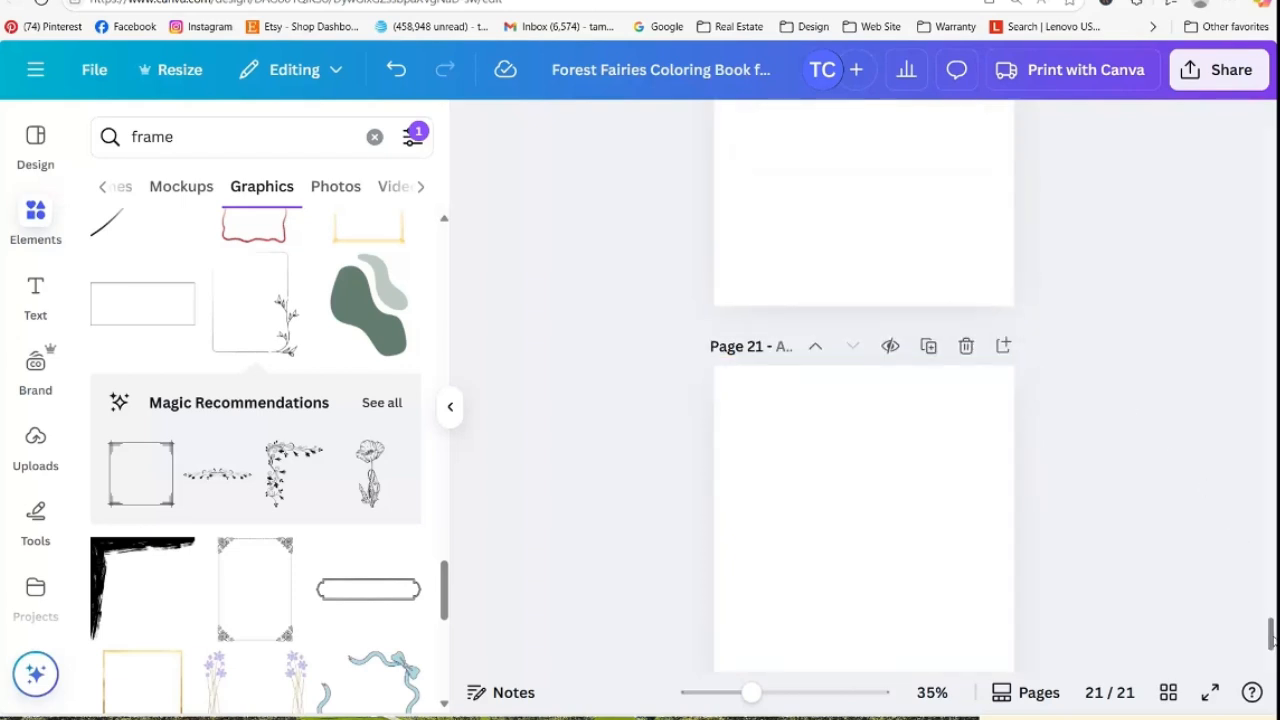
{"action": "left_click_drag", "start_coordinate": [1271, 638], "coordinate": [1270, 145]}
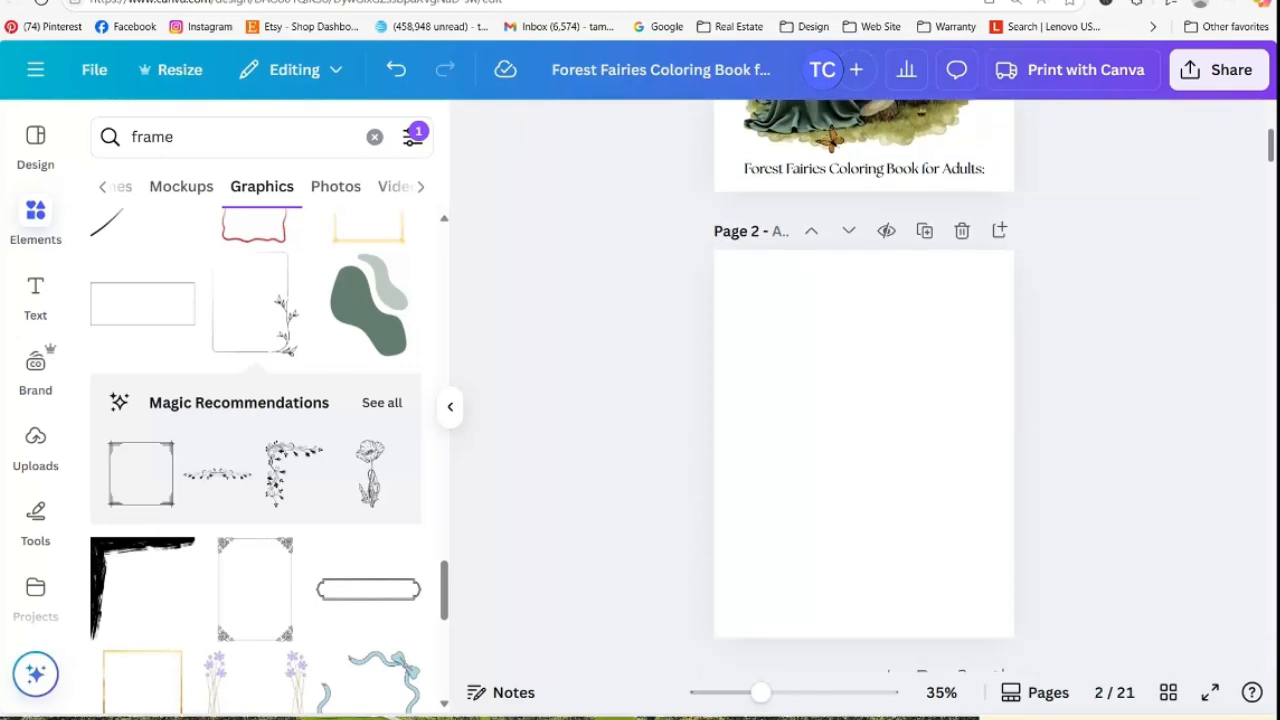
{"action": "left_click", "coordinate": [35, 450]}
{"action": "left_click", "coordinate": [323, 187]}
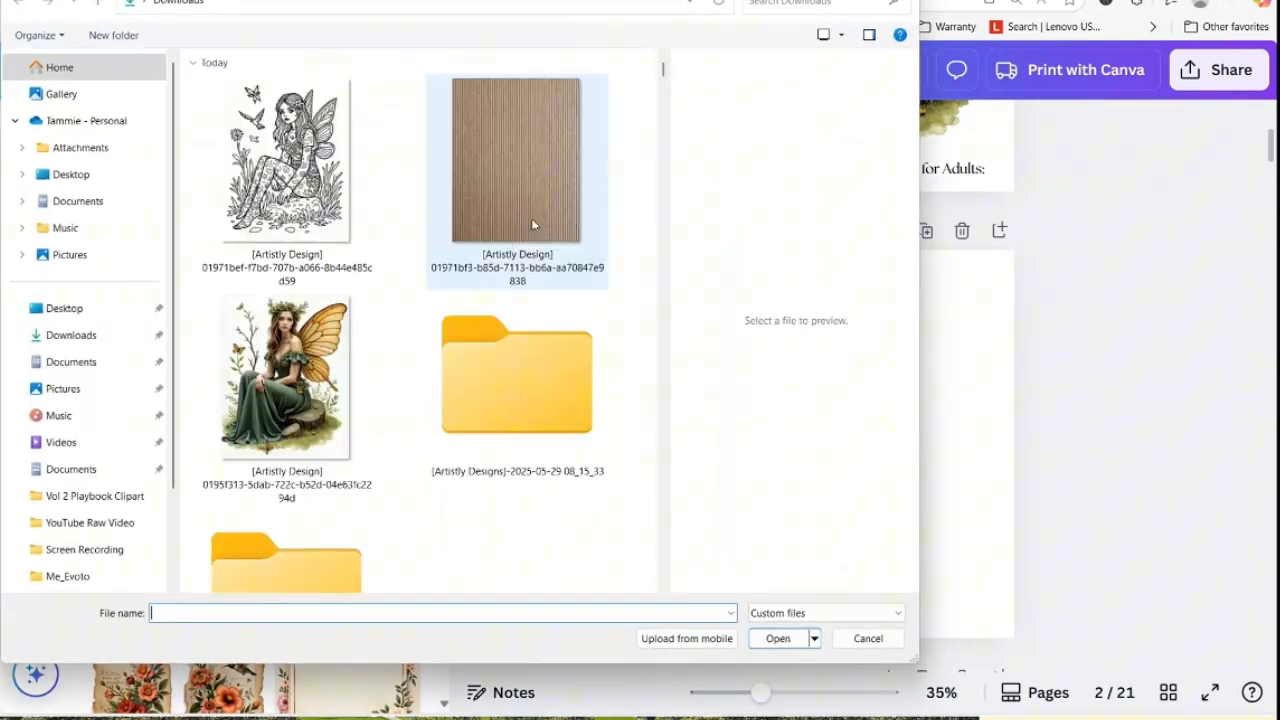
{"action": "double_click", "coordinate": [533, 398]}
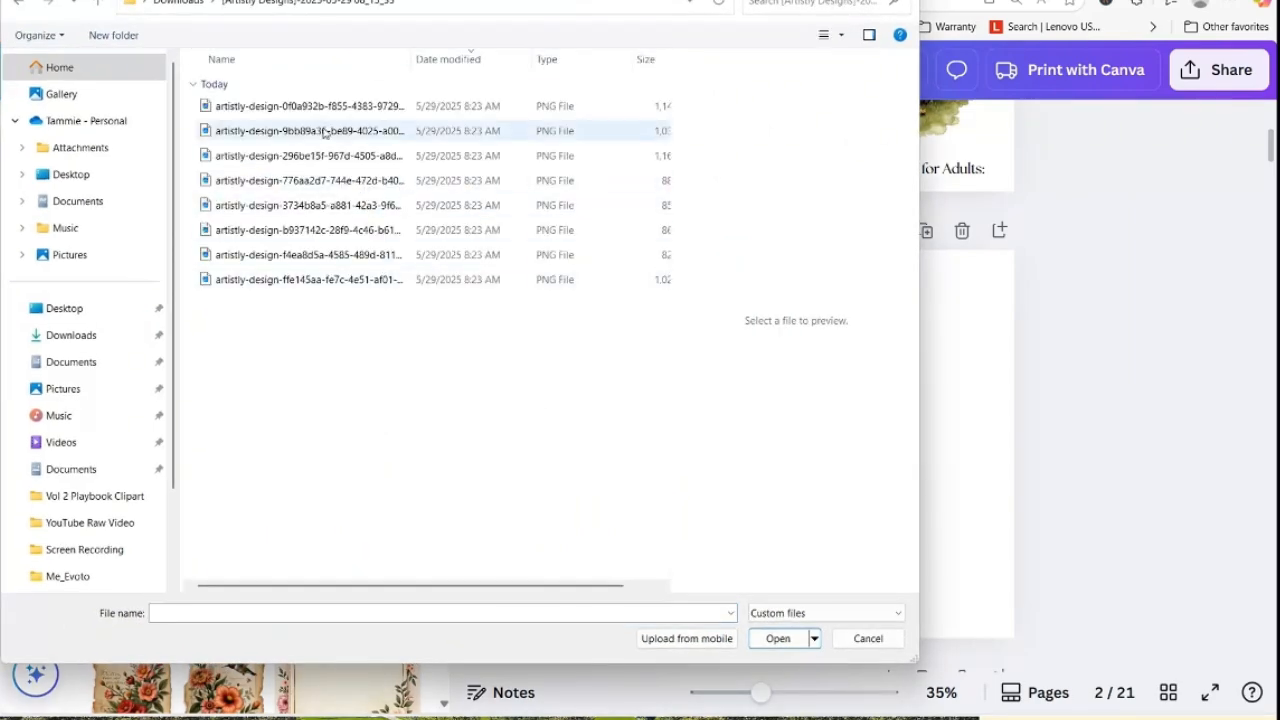
{"action": "left_click_drag", "start_coordinate": [345, 349], "coordinate": [337, 100]}
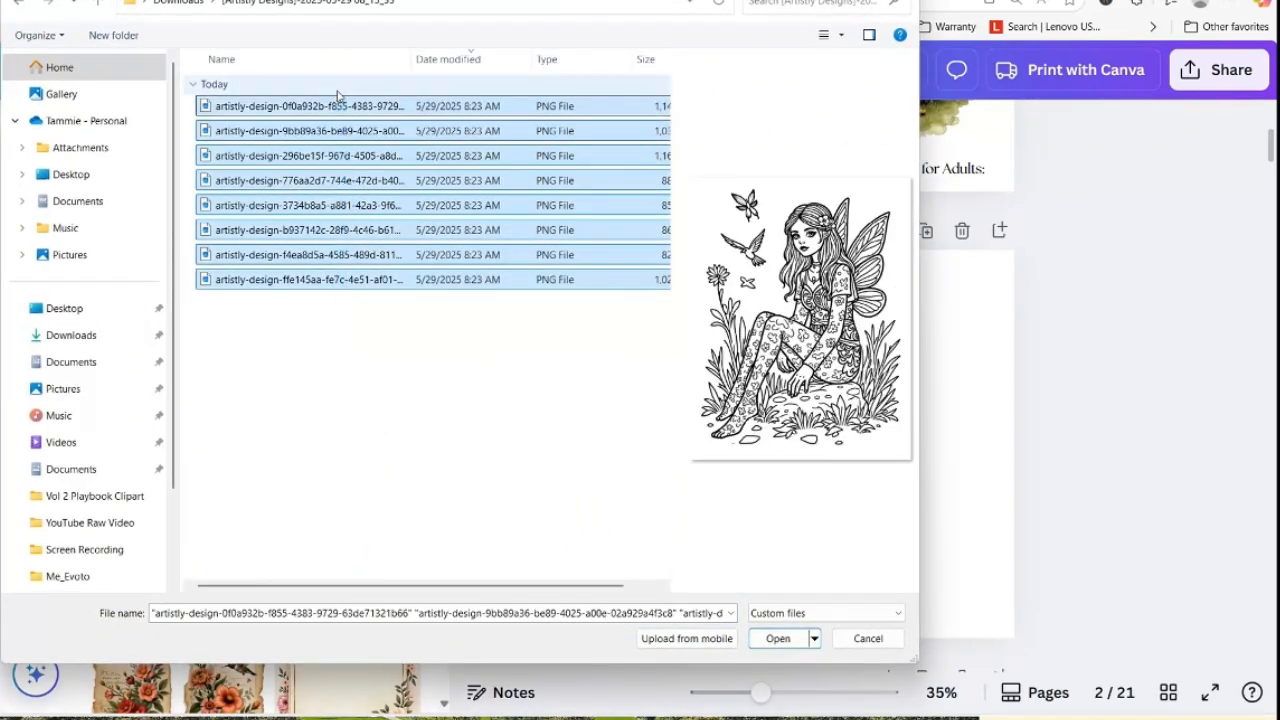
{"action": "left_click", "coordinate": [780, 638]}
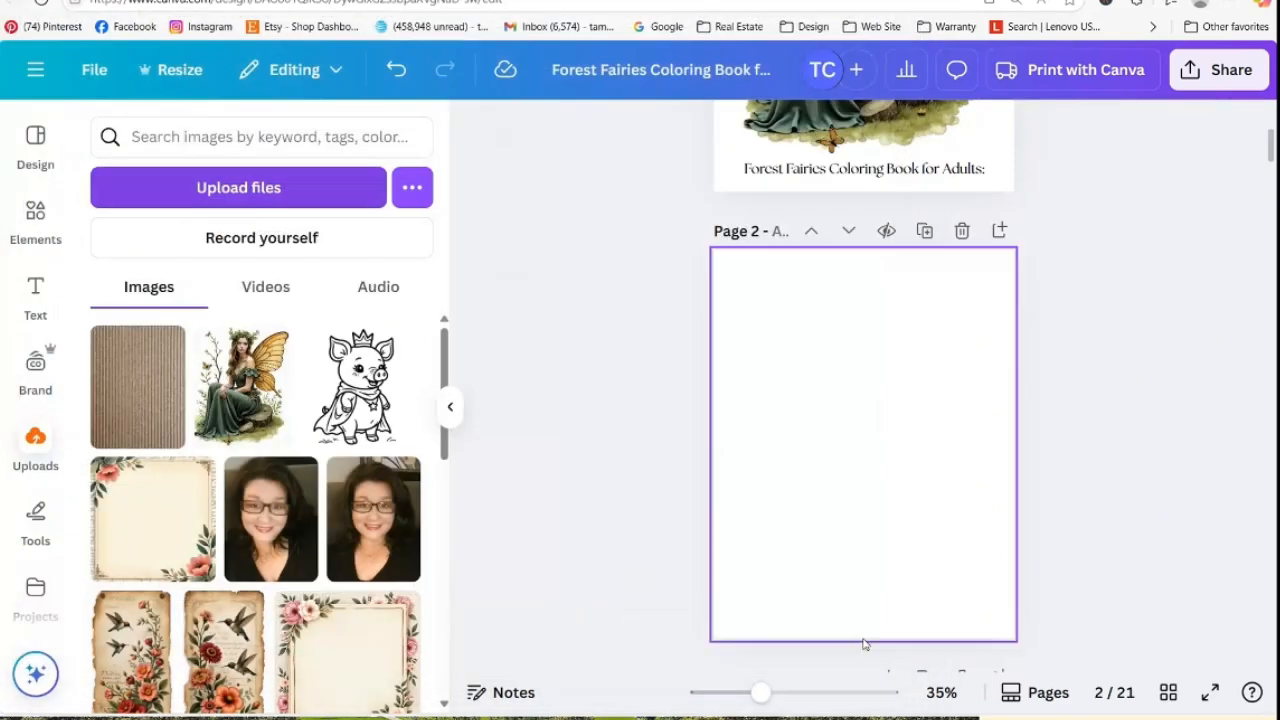
Create a project folder named Enchanted Forest Fairy Coloring Book
{"action": "left_click", "coordinate": [38, 592]}
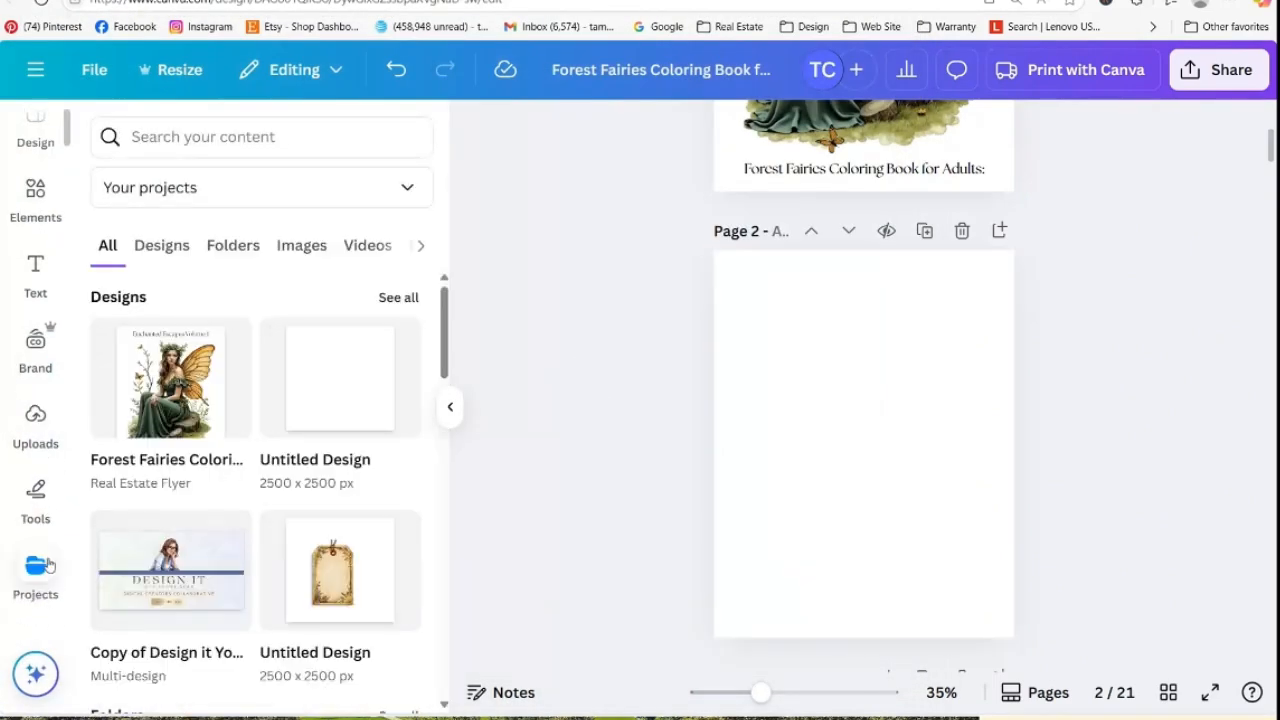
{"action": "left_click", "coordinate": [233, 246]}
{"action": "left_click", "coordinate": [160, 328]}
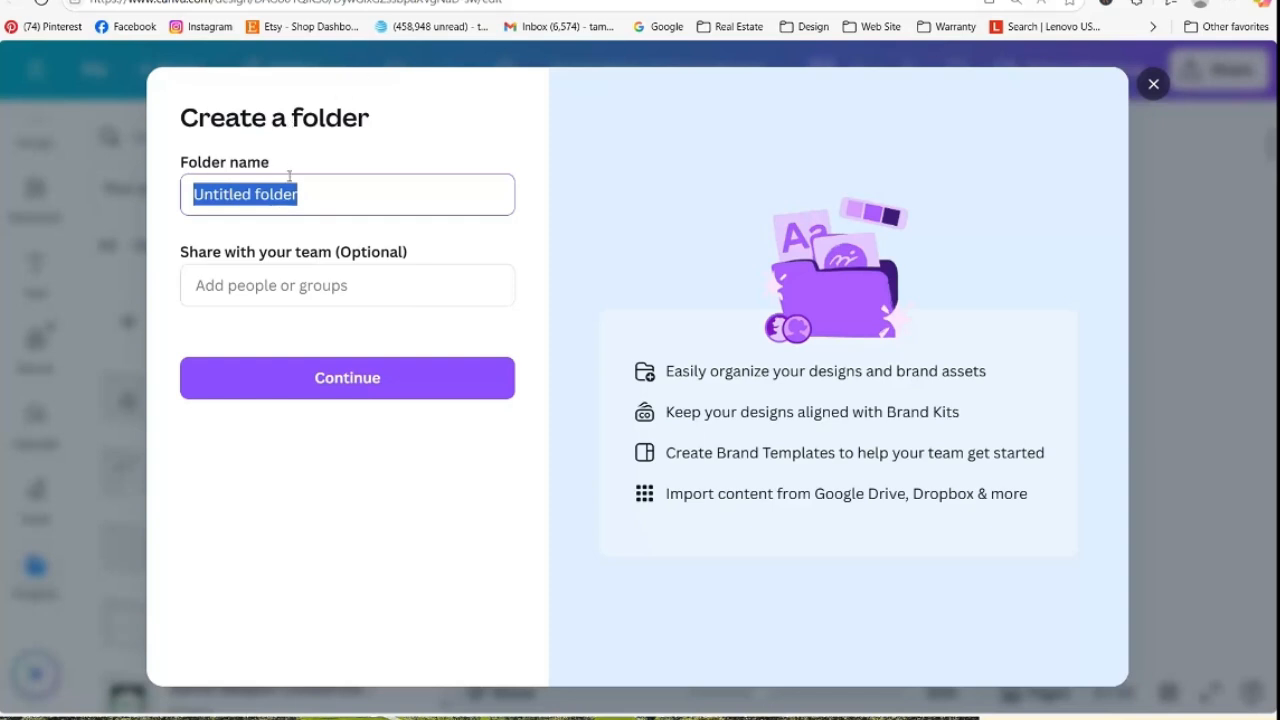
{"action": "type", "text": "Fa"}
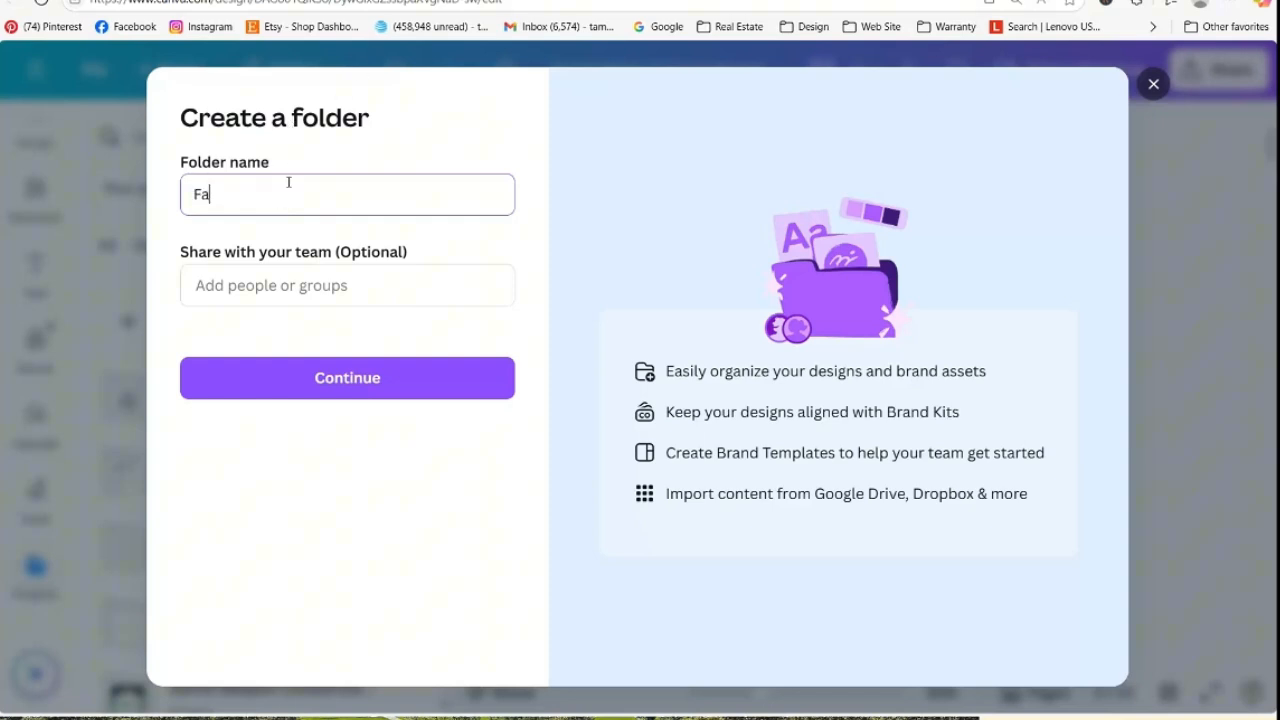
{"action": "type", "text": "iry Coloring B"}
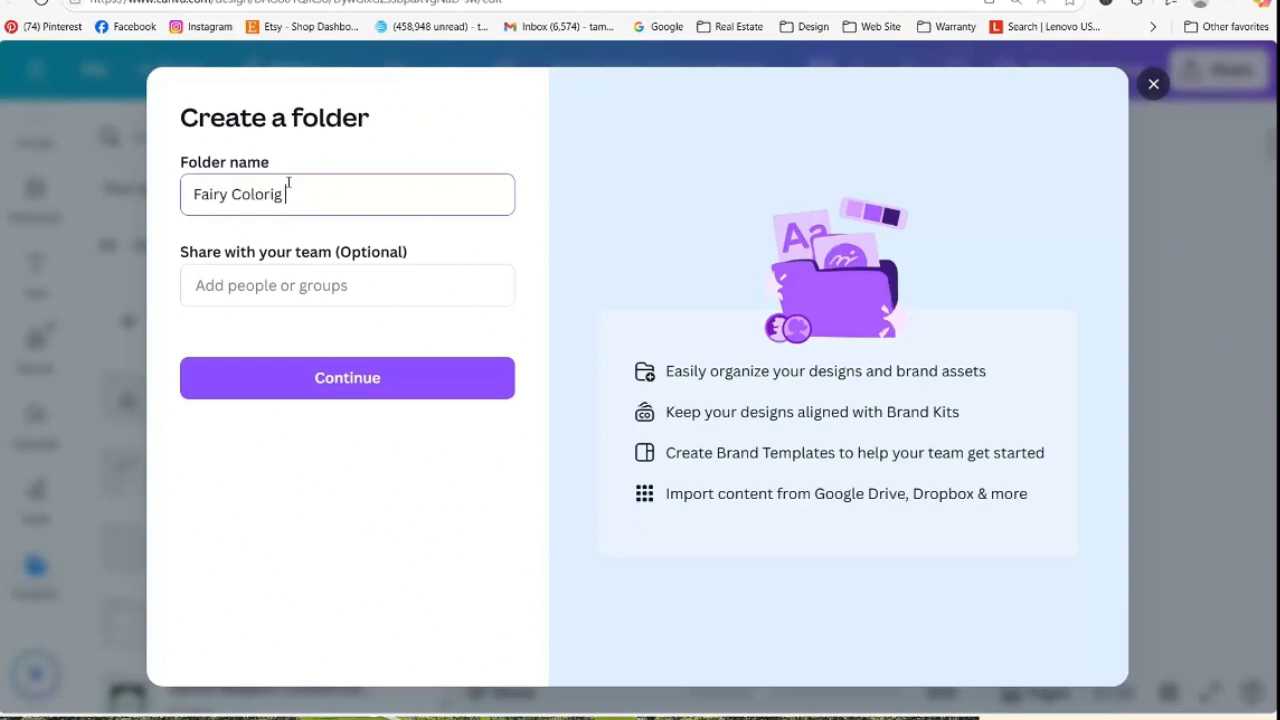
{"action": "type", "text": "ook E"}
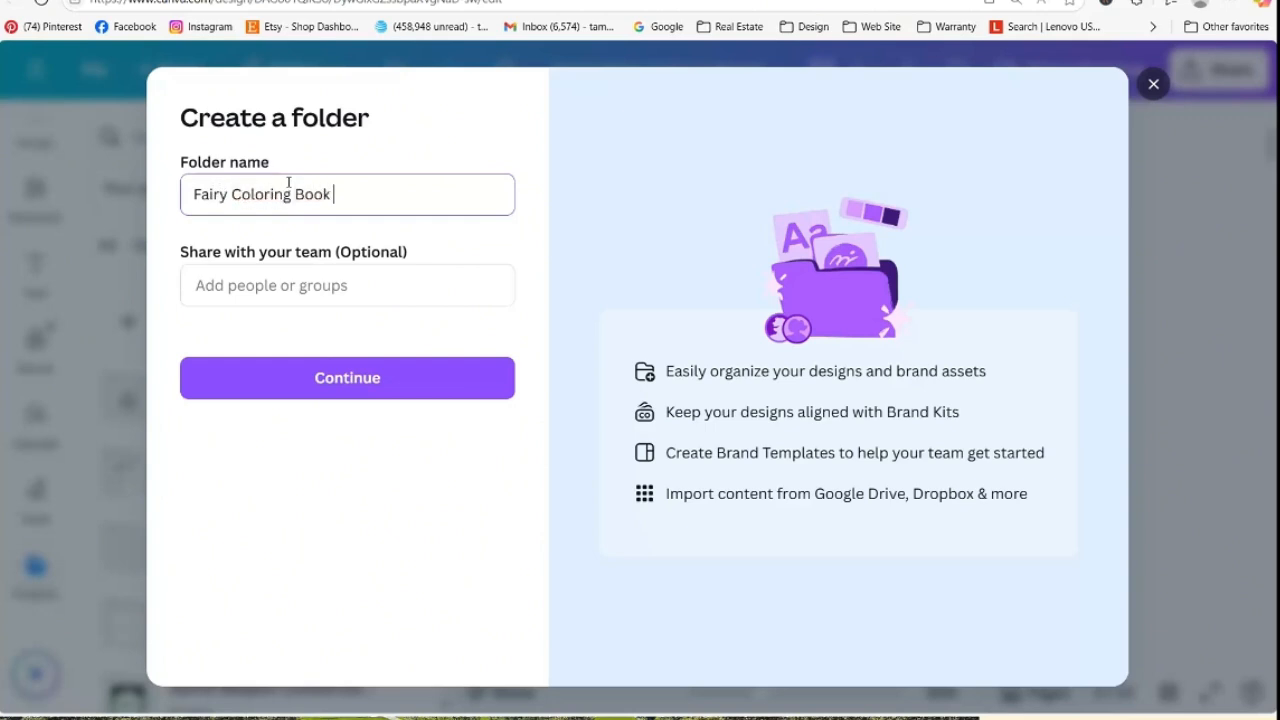
{"action": "key", "text": "BackSpace"}
{"action": "key", "text": "BackSpace"}
{"action": "key", "text": "BackSpace"}
{"action": "key", "text": "BackSpace"}
{"action": "key", "text": "BackSpace"}
{"action": "key", "text": "BackSpace"}
{"action": "key", "text": "BackSpace"}
{"action": "key", "text": "BackSpace"}
{"action": "key", "text": "BackSpace"}
{"action": "key", "text": "BackSpace"}
{"action": "key", "text": "BackSpace"}
{"action": "key", "text": "BackSpace"}
{"action": "key", "text": "BackSpace"}
{"action": "key", "text": "BackSpace"}
{"action": "key", "text": "BackSpace"}
{"action": "key", "text": "BackSpace"}
{"action": "key", "text": "BackSpace"}
{"action": "key", "text": "BackSpace"}
{"action": "key", "text": "BackSpace"}
{"action": "type", "text": "Enchanted fore"}
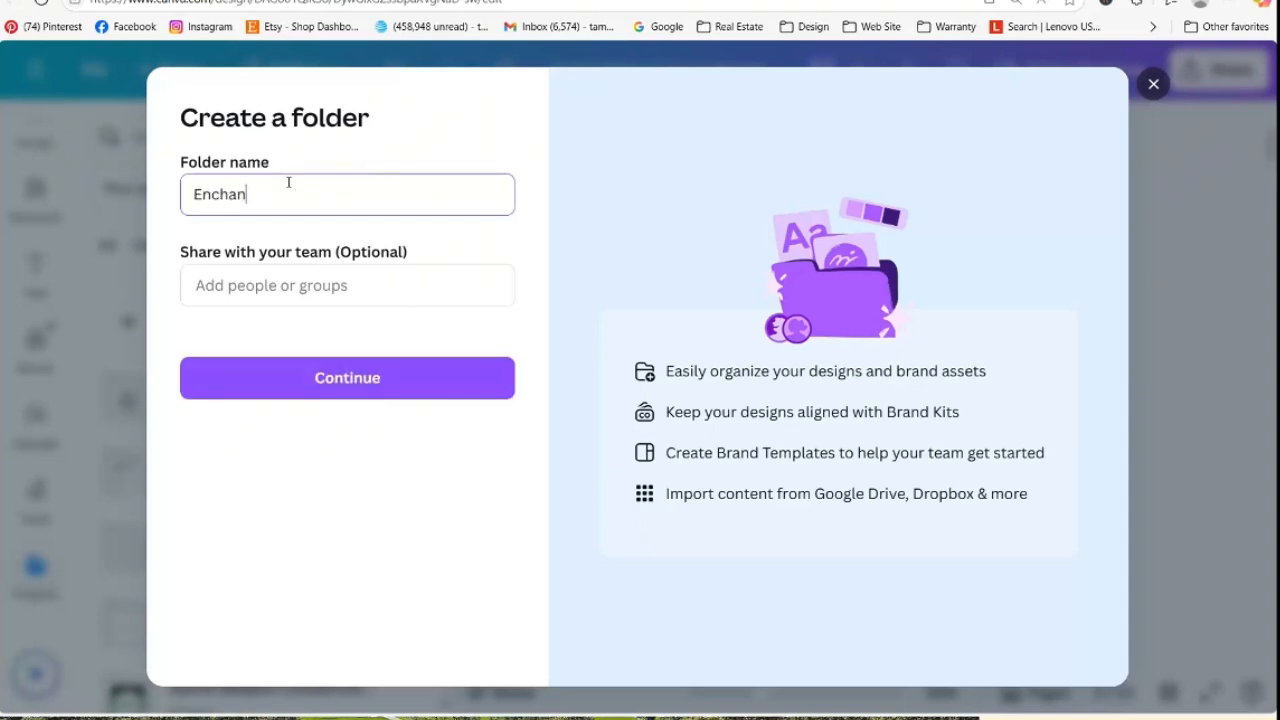
{"action": "key", "text": "BackSpace"}
{"action": "key", "text": "BackSpace"}
{"action": "type", "text": "orest Fairy Colori"}
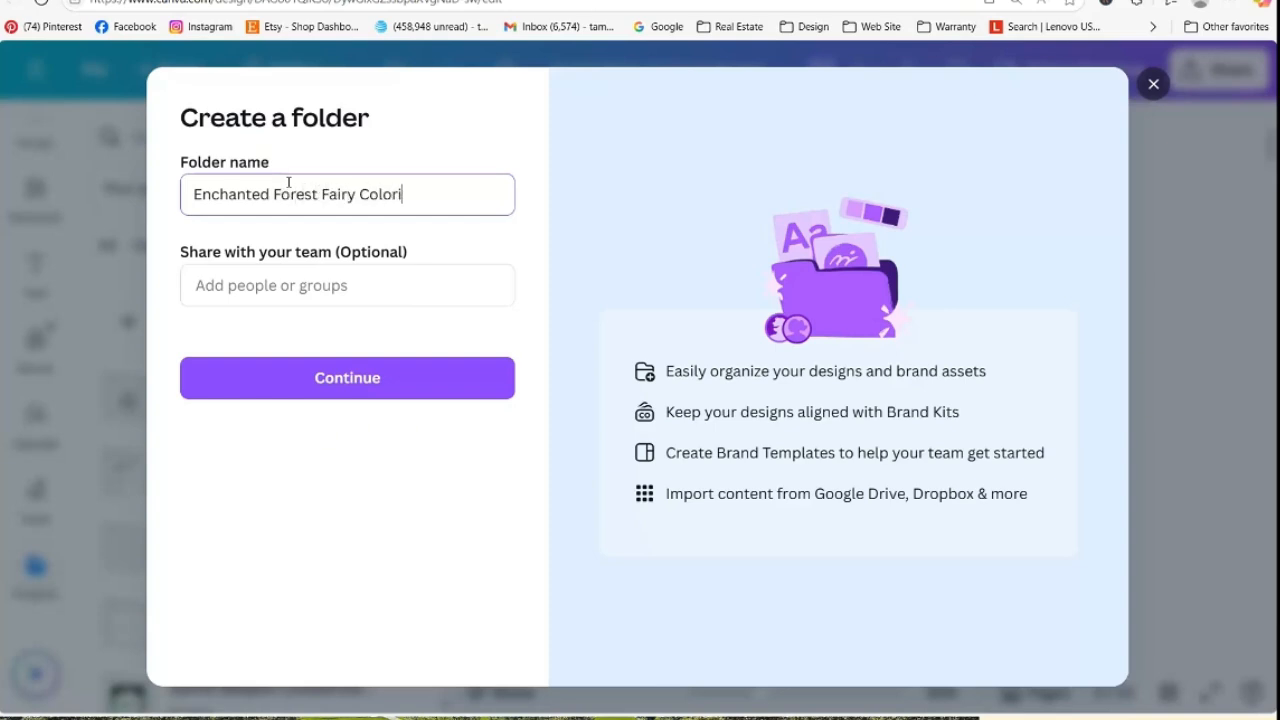
{"action": "type", "text": "ng Book"}
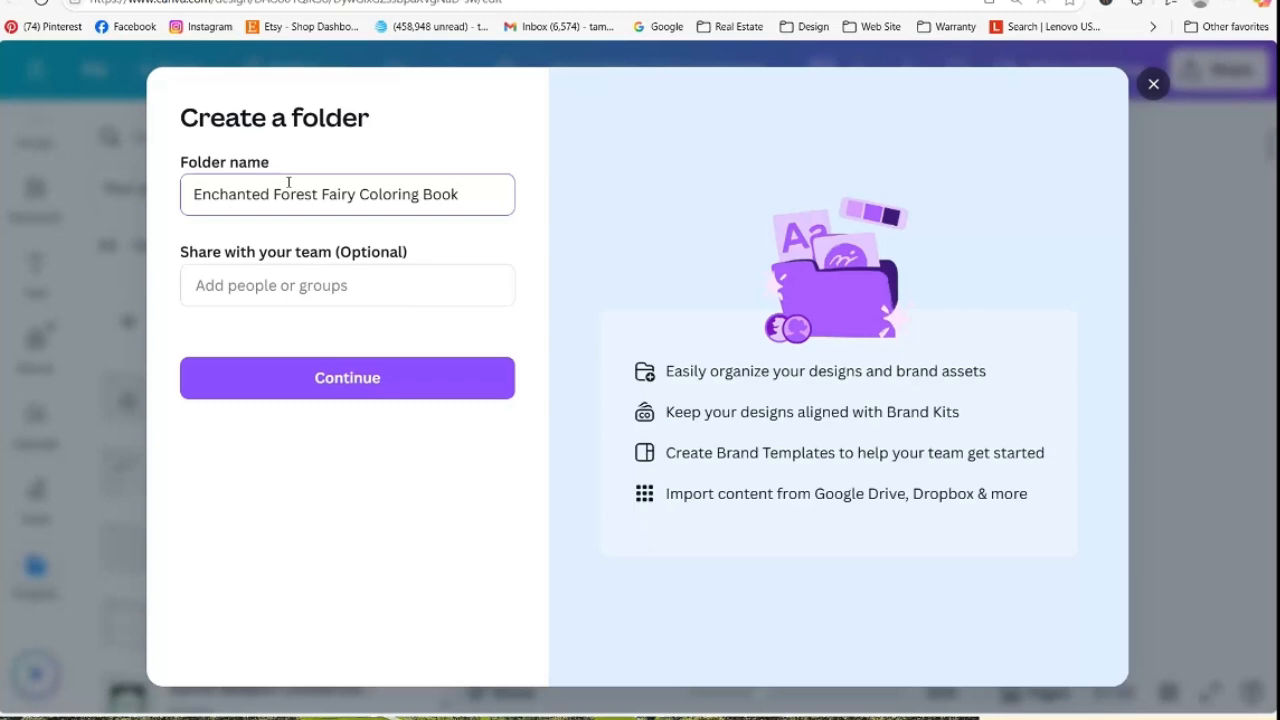
{"action": "left_click", "coordinate": [357, 377]}
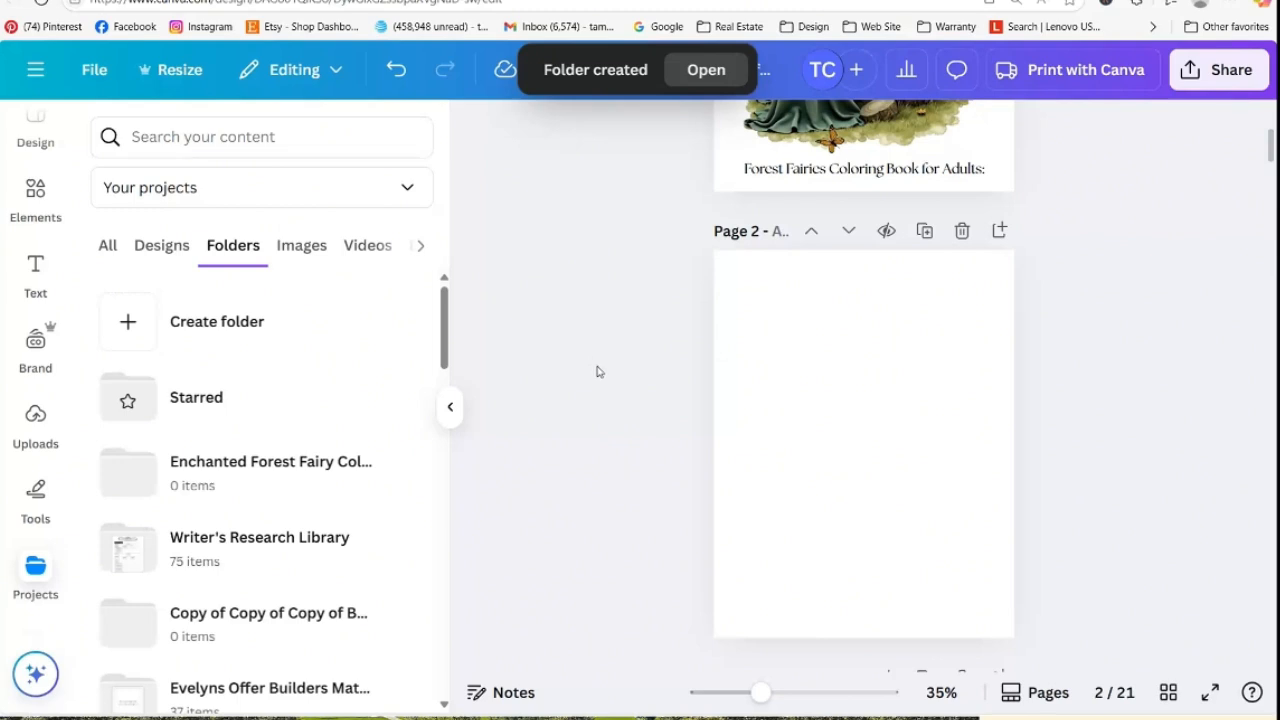
{"action": "left_click", "coordinate": [263, 462]}
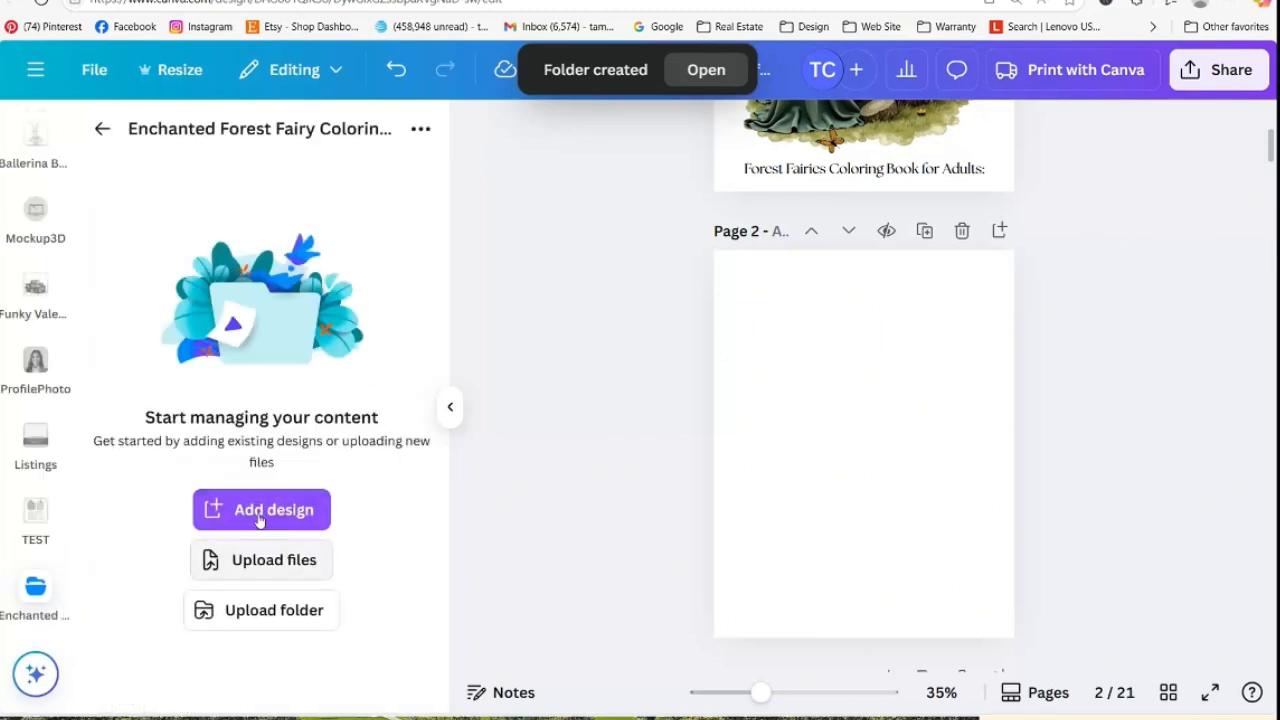
{"action": "left_click", "coordinate": [262, 562]}
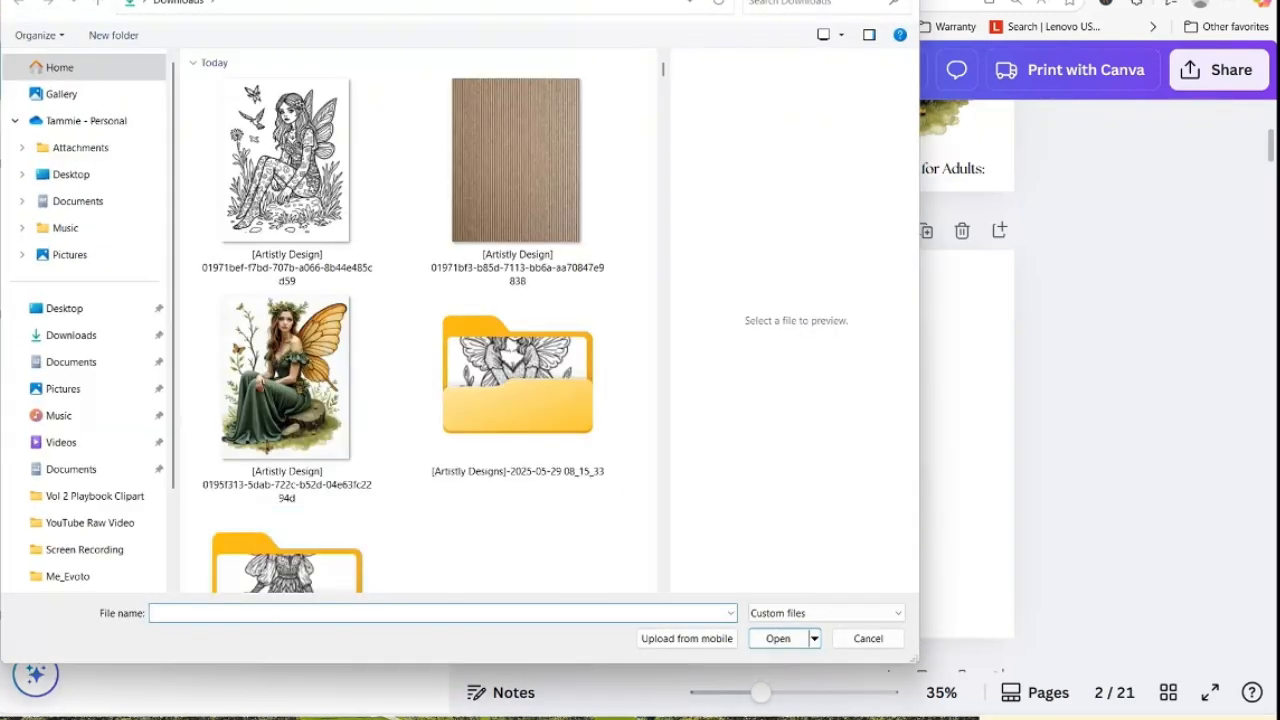
{"action": "key", "text": "Escape"}
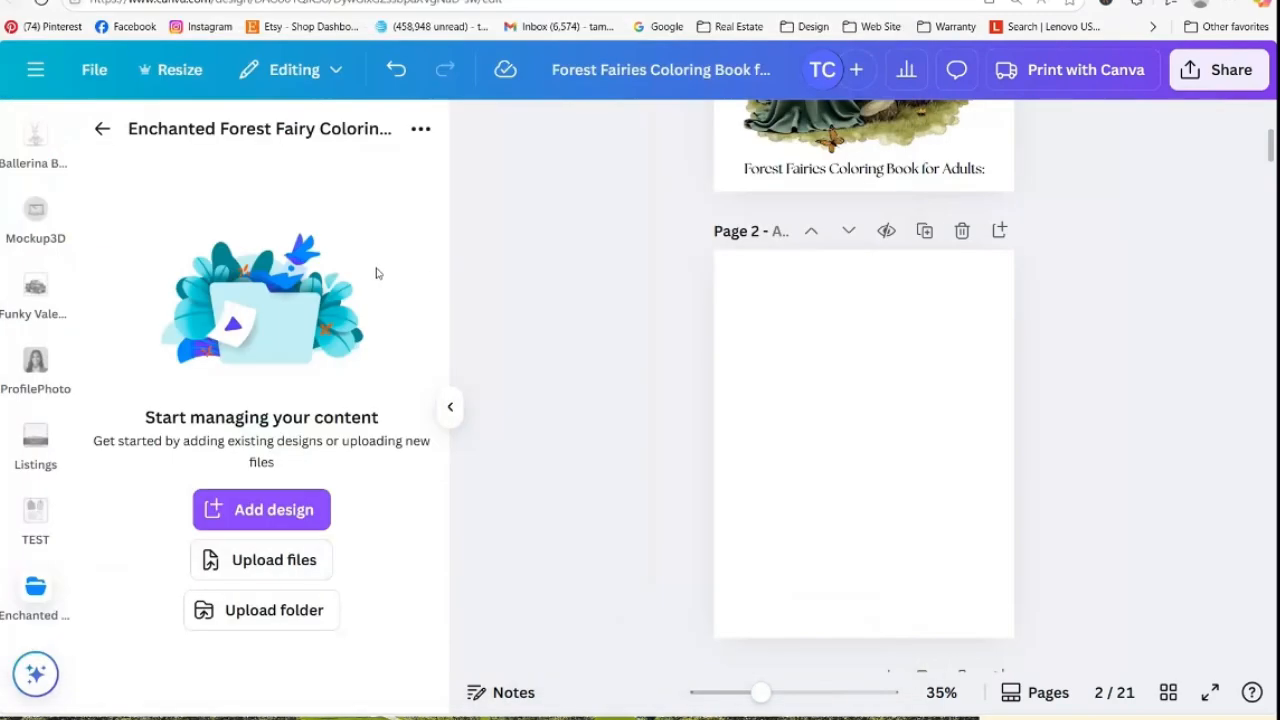
{"action": "left_click", "coordinate": [297, 610]}
{"action": "left_click", "coordinate": [297, 220]}
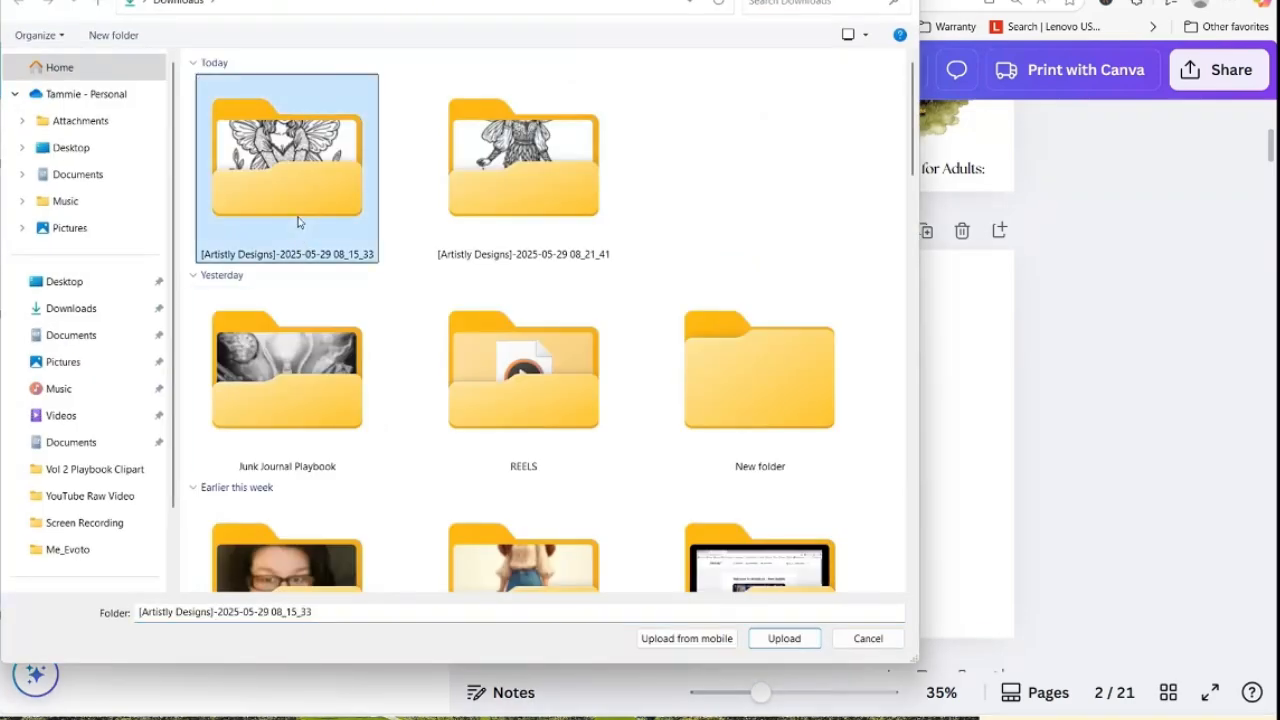
{"action": "left_click", "coordinate": [784, 638]}
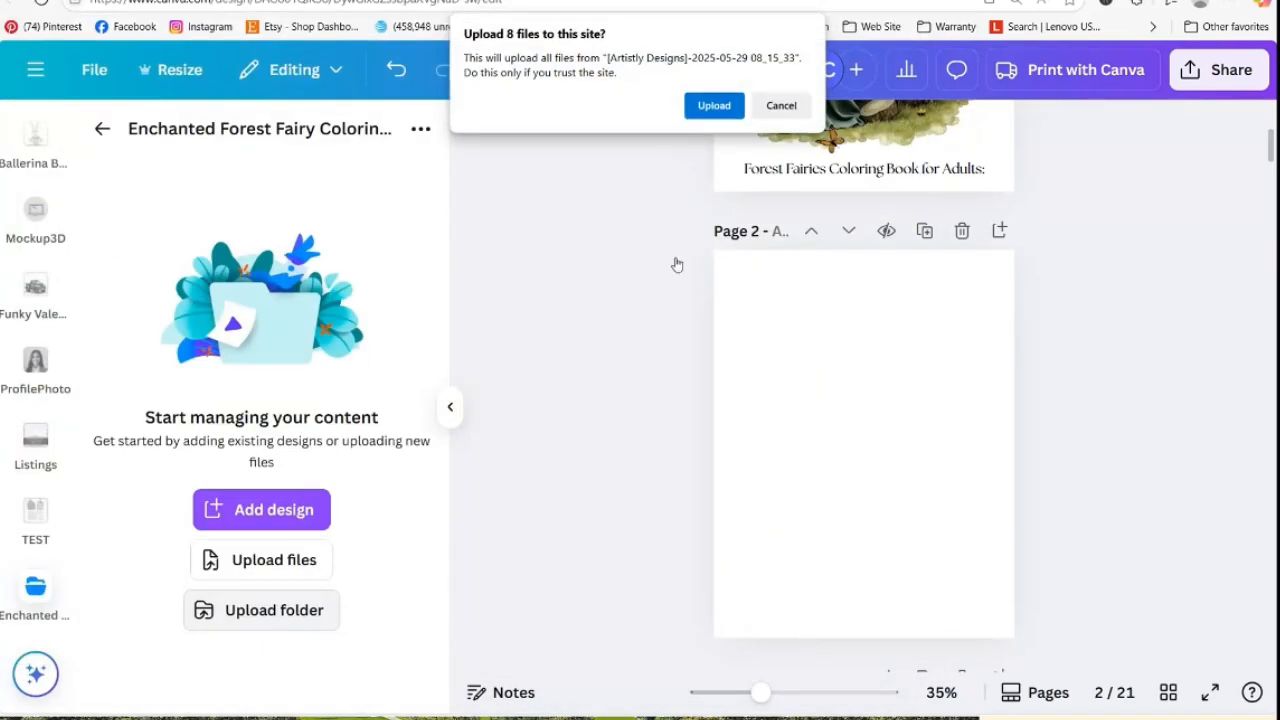
{"action": "left_click", "coordinate": [721, 105]}
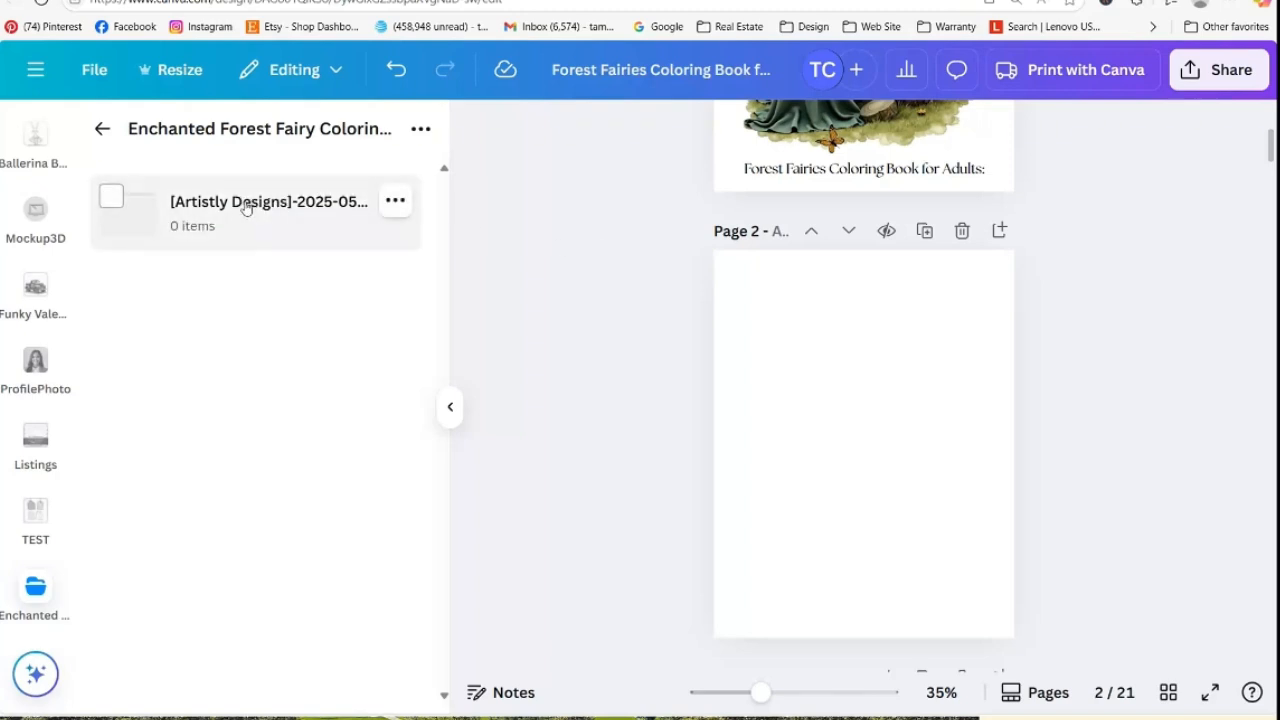
{"action": "left_click", "coordinate": [186, 204]}
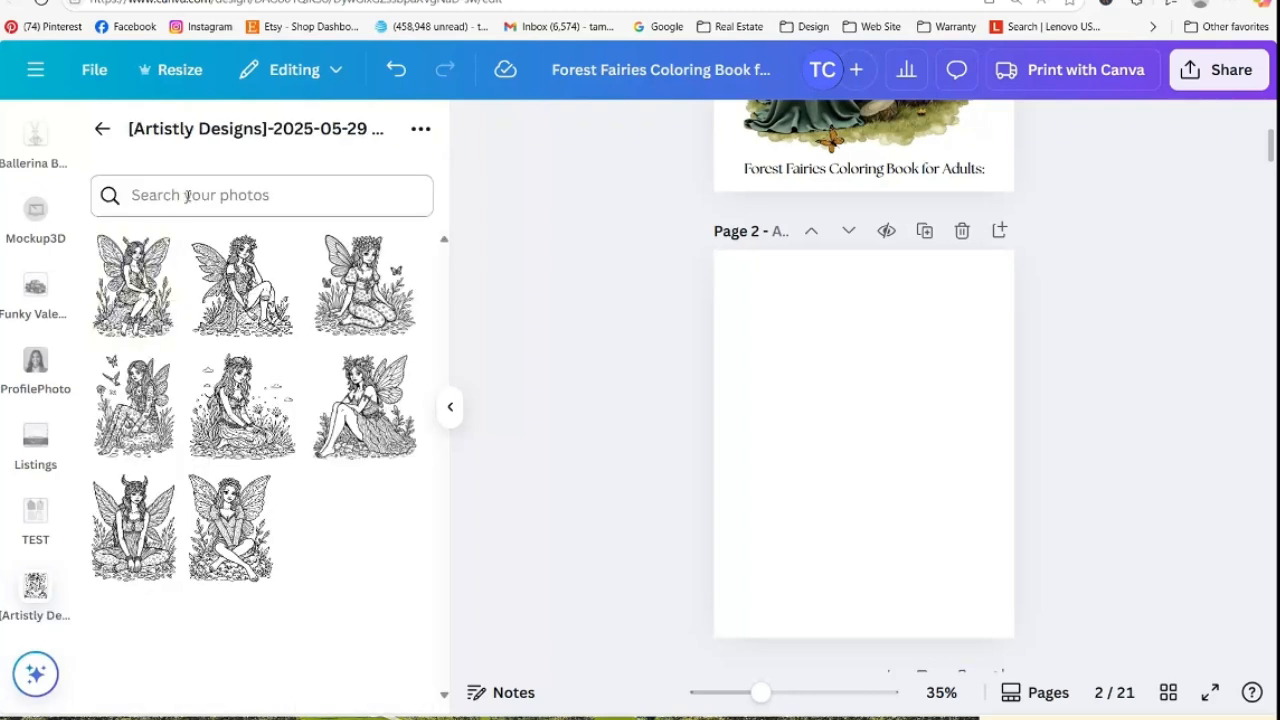
{"action": "left_click", "coordinate": [101, 129]}
{"action": "left_click", "coordinate": [420, 129]}
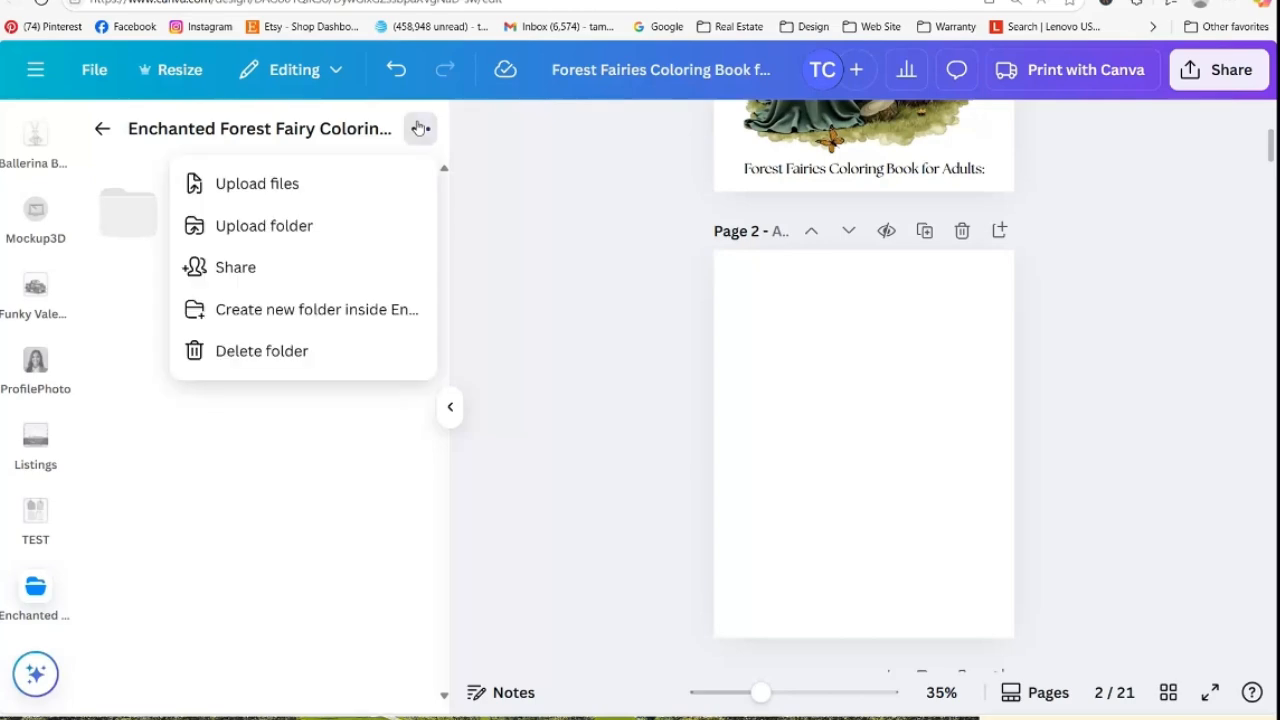
{"action": "left_click", "coordinate": [279, 208]}
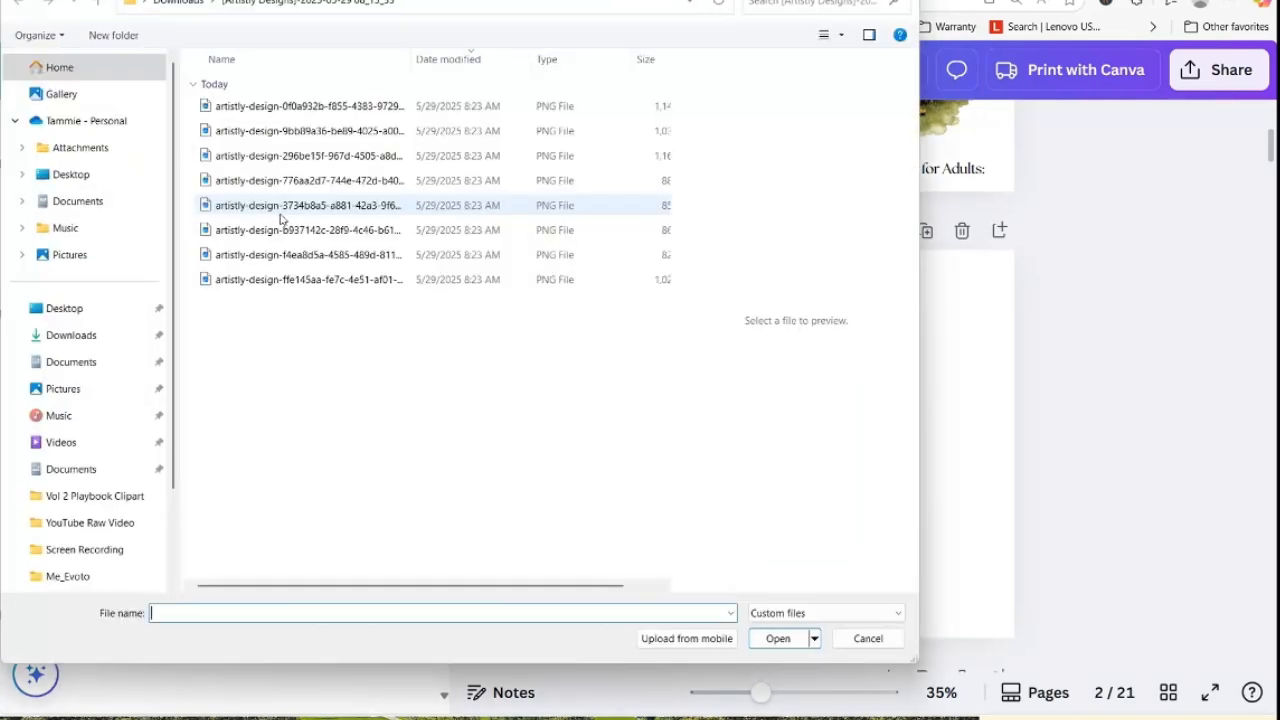
{"action": "key", "text": "Escape"}
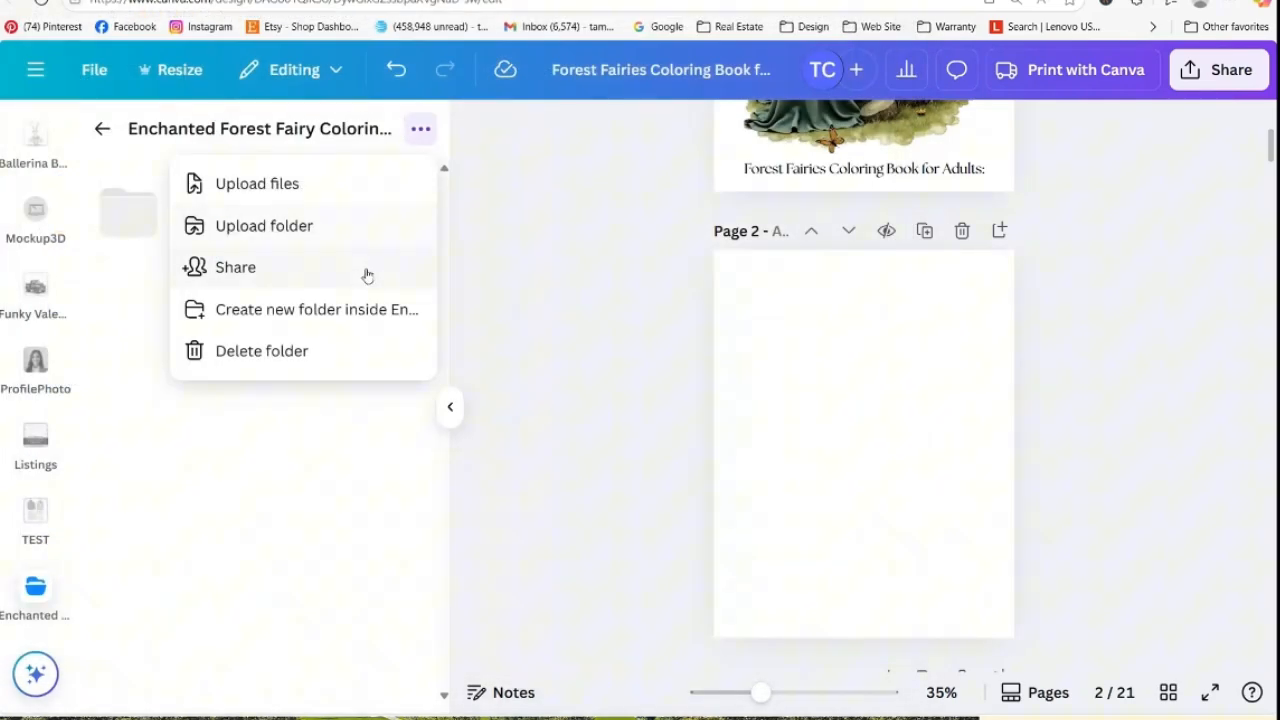
{"action": "left_click", "coordinate": [300, 223]}
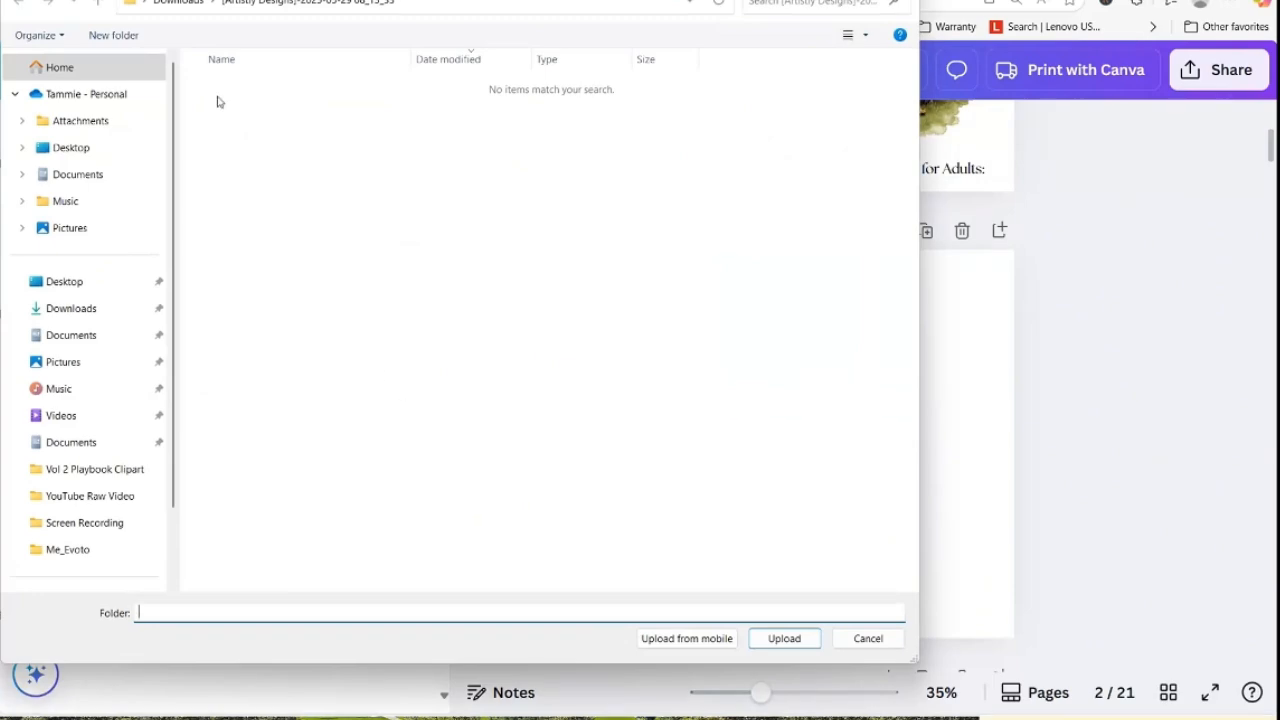
{"action": "left_click", "coordinate": [98, 4]}
{"action": "left_click", "coordinate": [563, 212]}
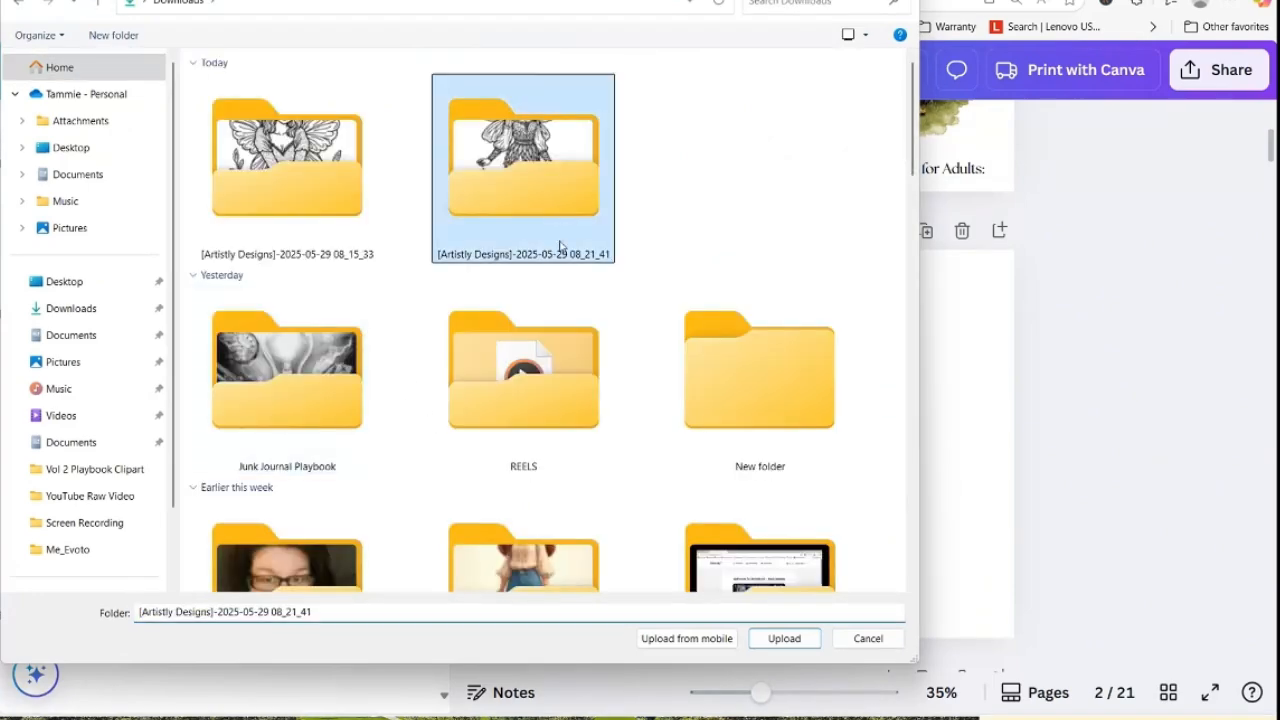
{"action": "left_click", "coordinate": [775, 639]}
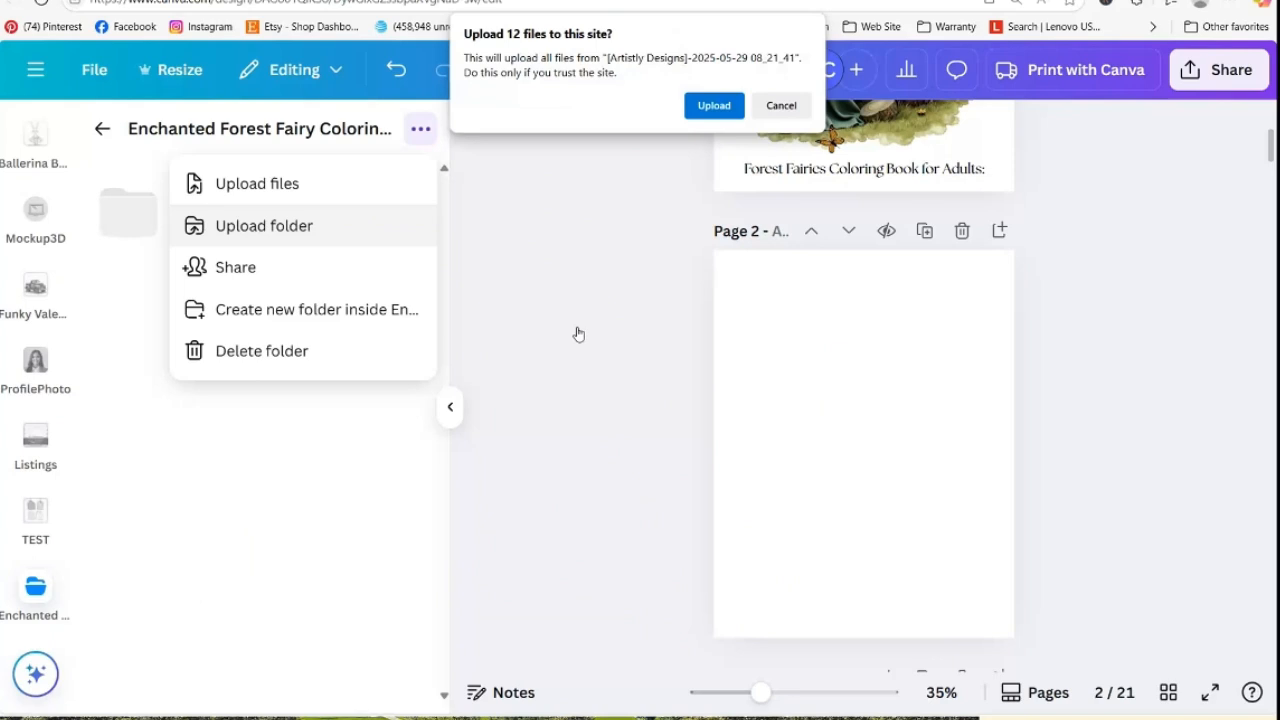
{"action": "left_click", "coordinate": [714, 106]}
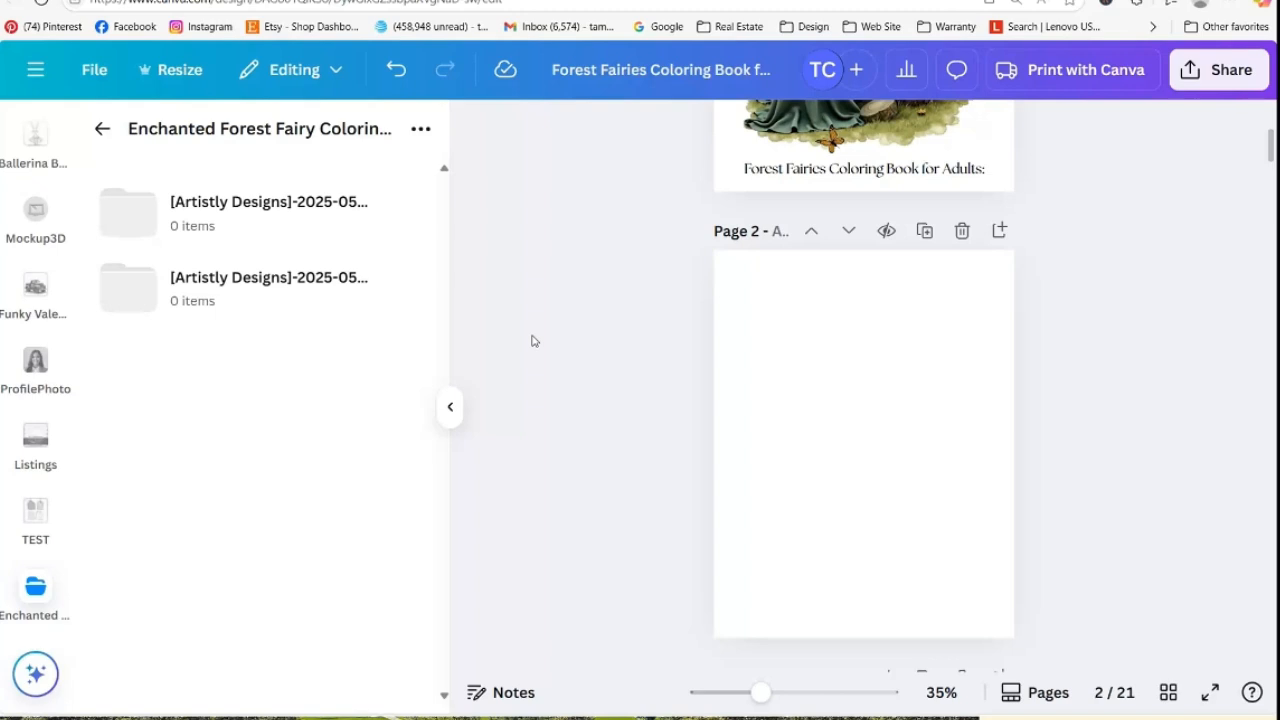
{"action": "left_click", "coordinate": [226, 220]}
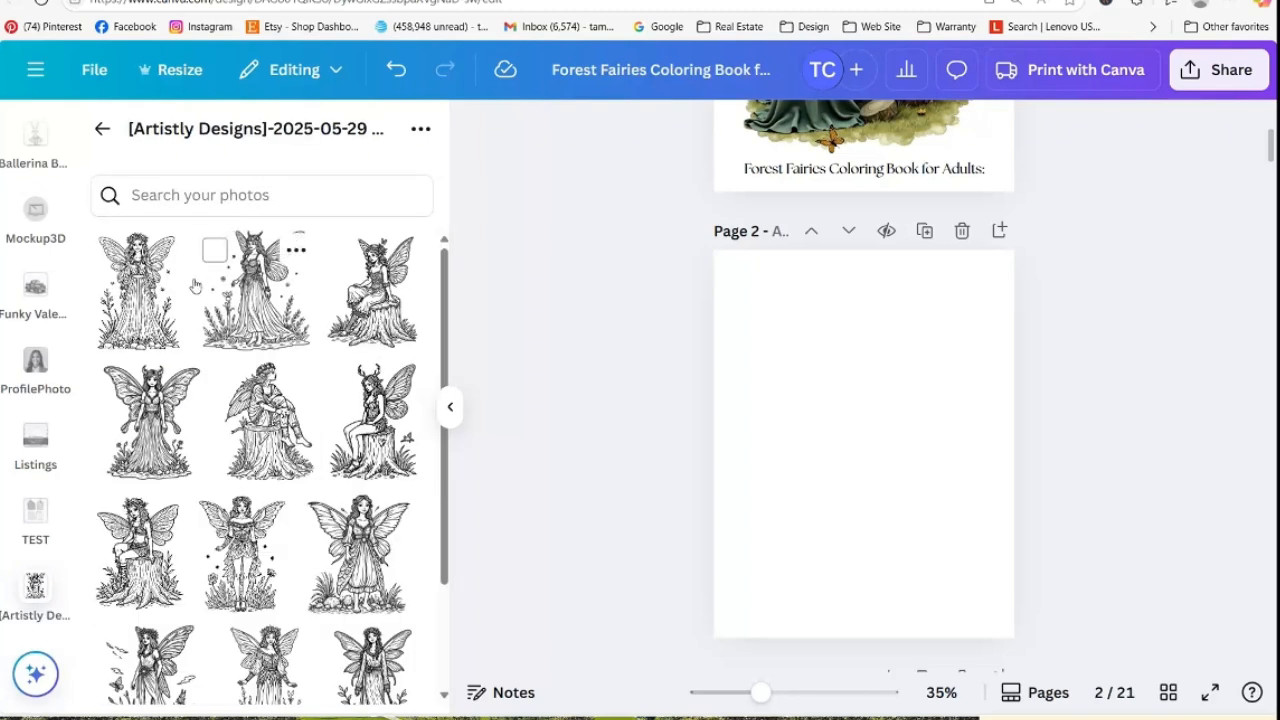
Place the first fairy image, the one in a long dress facing forward, on page 2 so it fills the page
{"action": "left_click", "coordinate": [138, 290]}
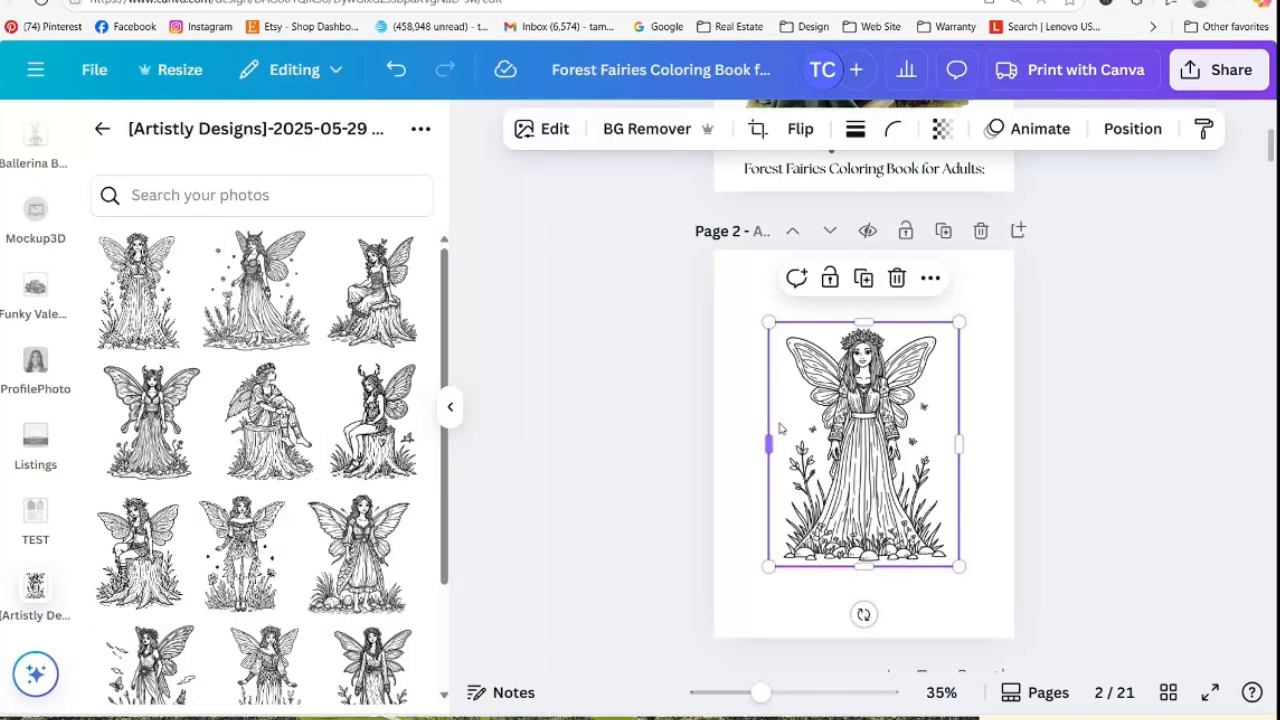
{"action": "left_click_drag", "start_coordinate": [877, 438], "coordinate": [589, 432]}
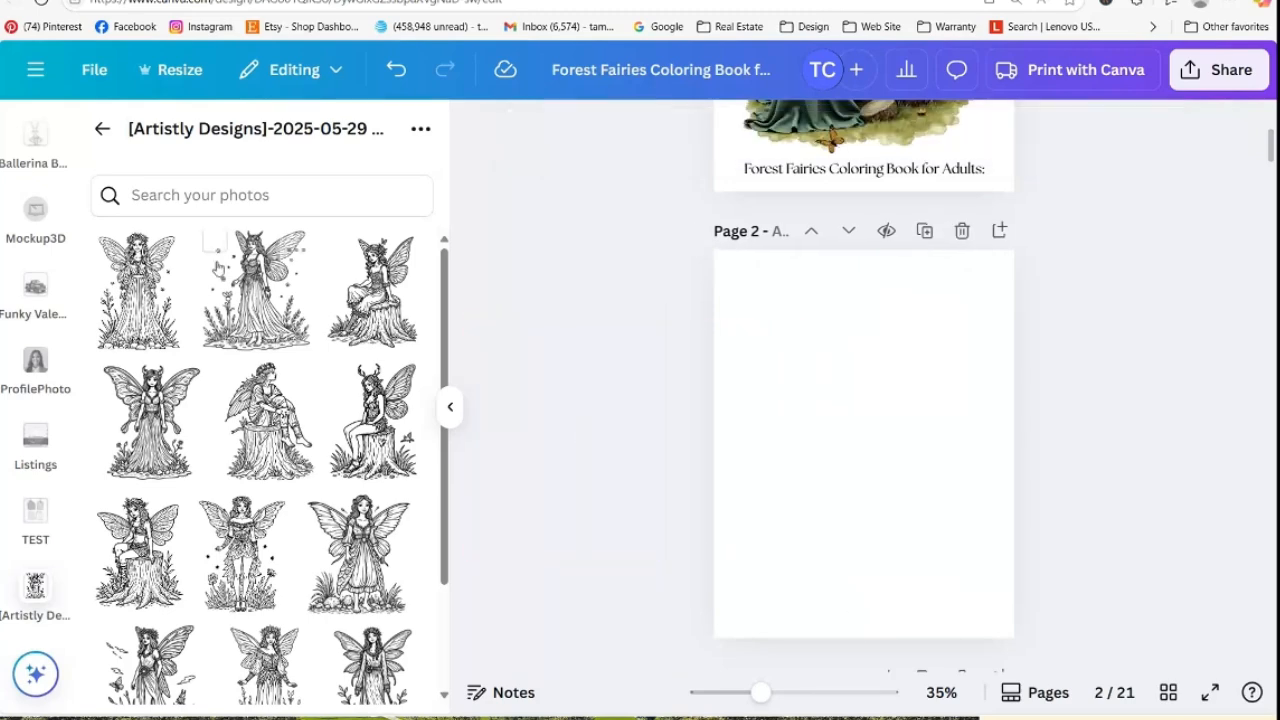
{"action": "left_click_drag", "start_coordinate": [130, 294], "coordinate": [728, 350]}
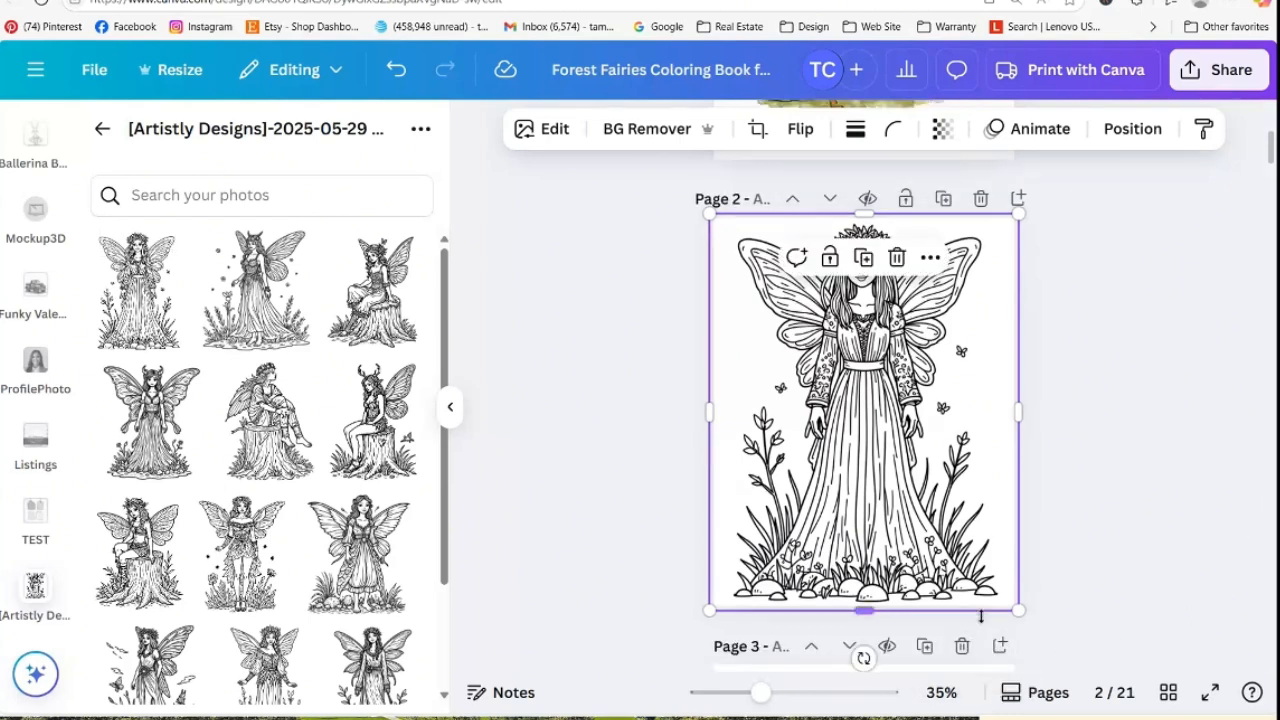
{"action": "left_click", "coordinate": [1121, 289]}
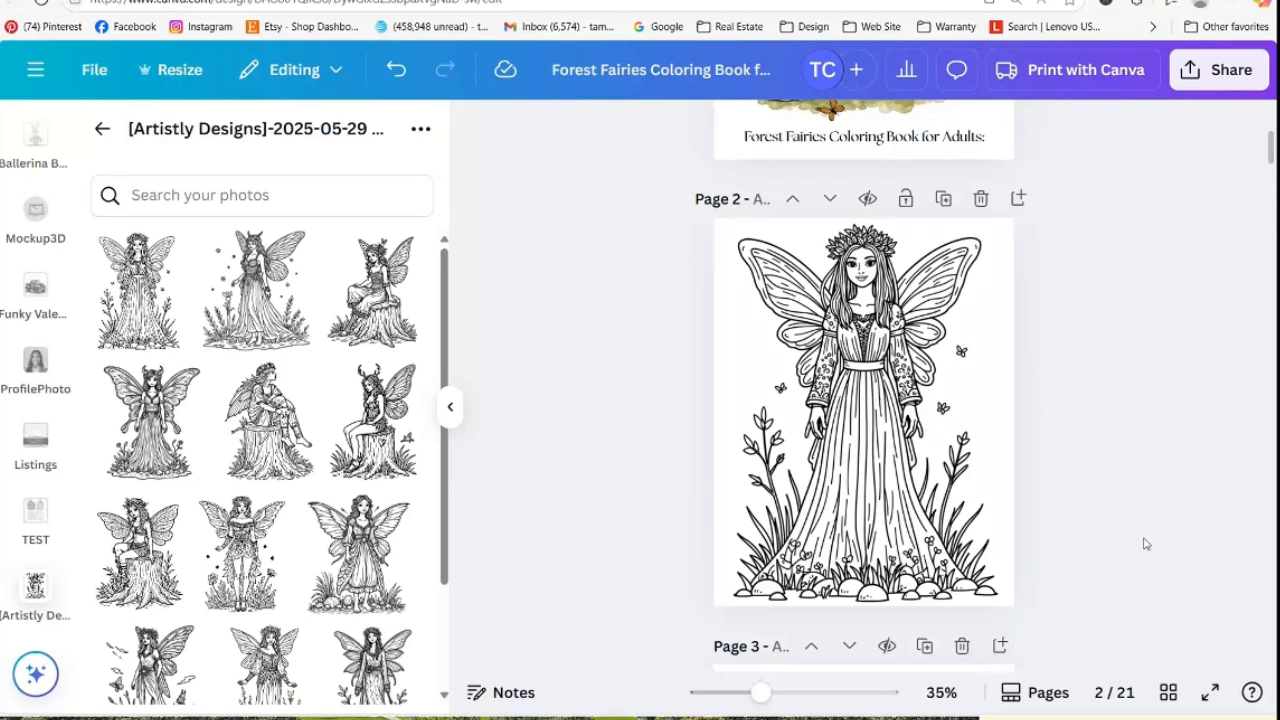
Add the second fairy image, with flowers and stars around her, to page 3 and enlarge it toward the page's upper edge
{"action": "scroll", "coordinate": [1146, 543], "scroll_direction": "down", "scroll_amount": 4}
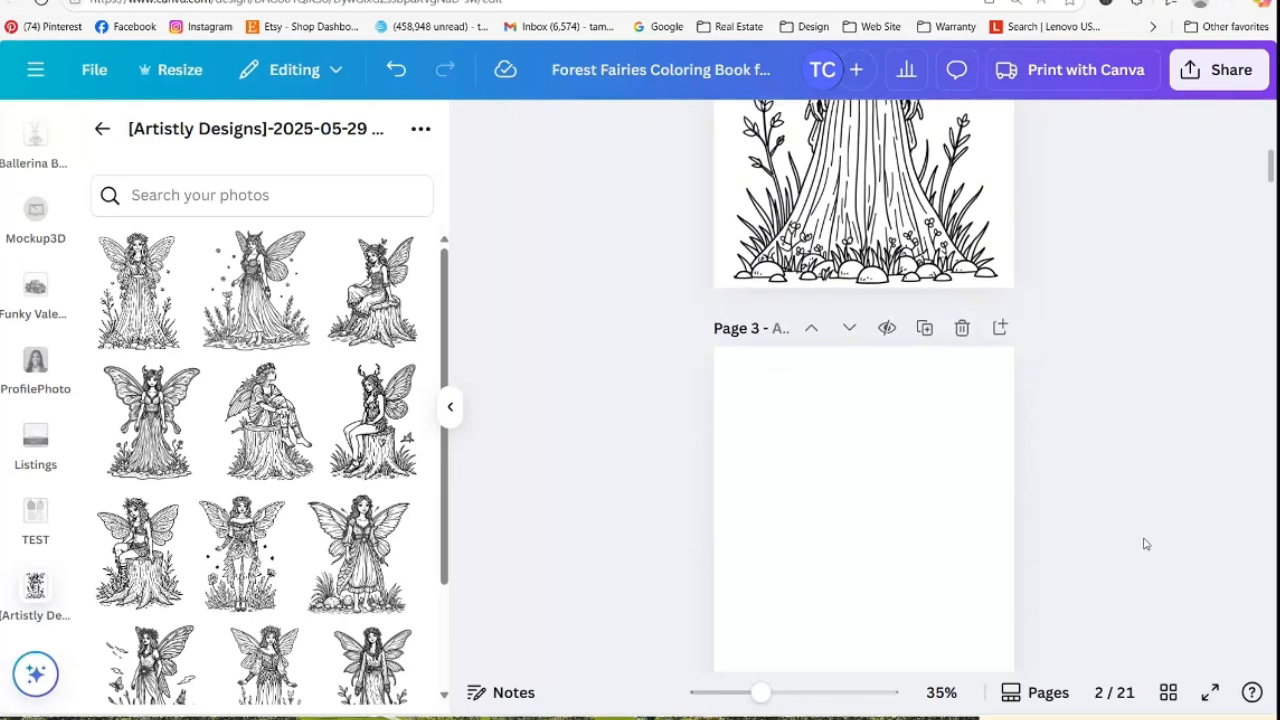
{"action": "scroll", "coordinate": [1146, 543], "scroll_direction": "down", "scroll_amount": 1}
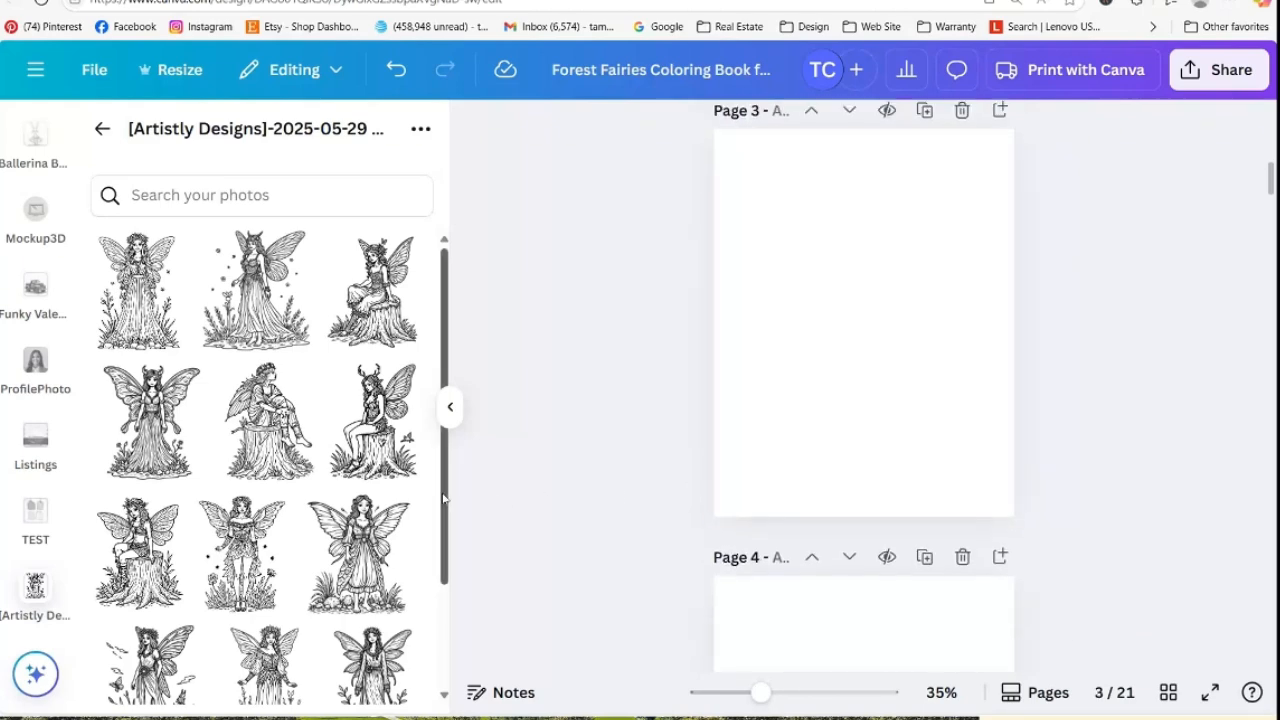
{"action": "left_click_drag", "start_coordinate": [256, 290], "coordinate": [477, 351]}
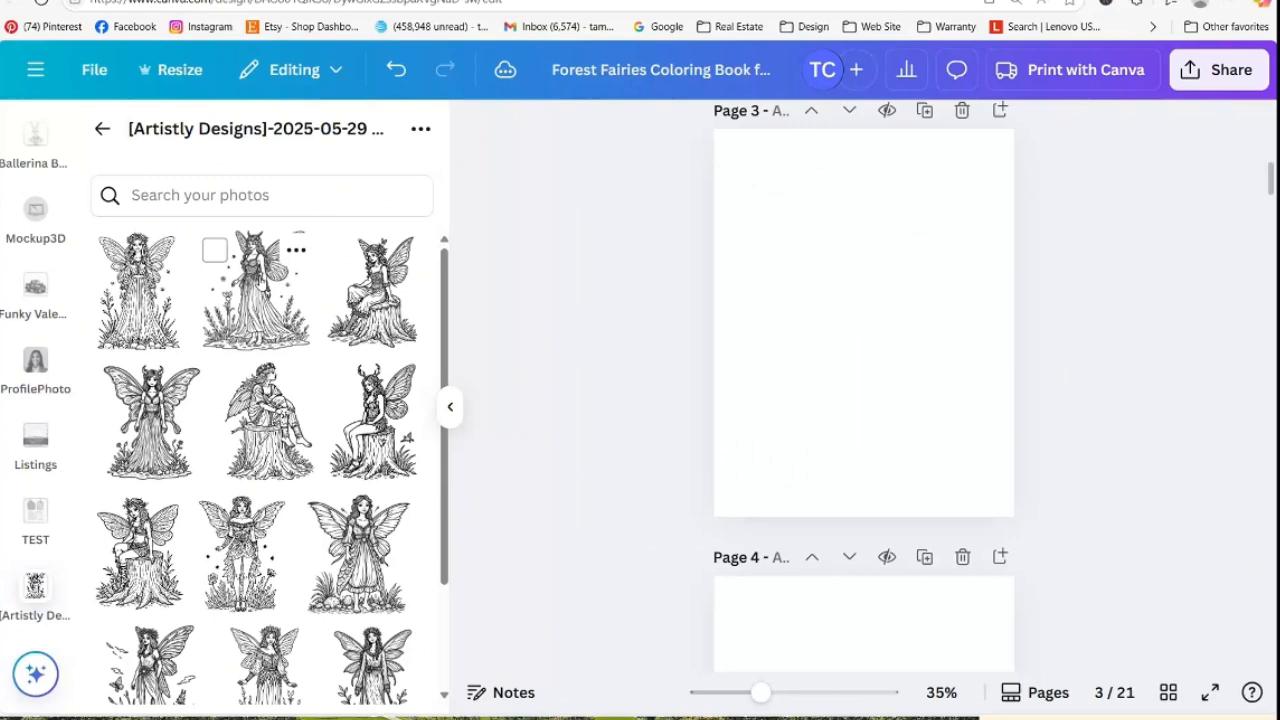
{"action": "left_click", "coordinate": [258, 285]}
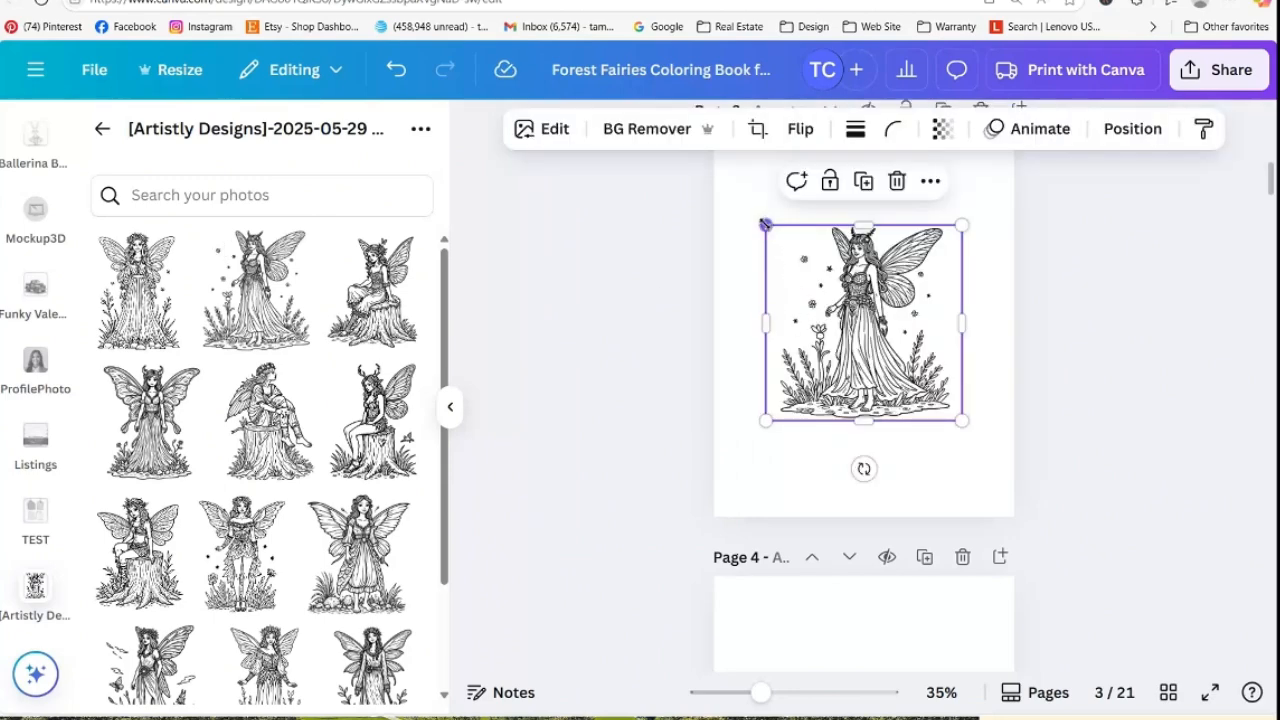
{"action": "left_click_drag", "start_coordinate": [765, 225], "coordinate": [743, 119]}
{"action": "left_click_drag", "start_coordinate": [828, 333], "coordinate": [859, 314]}
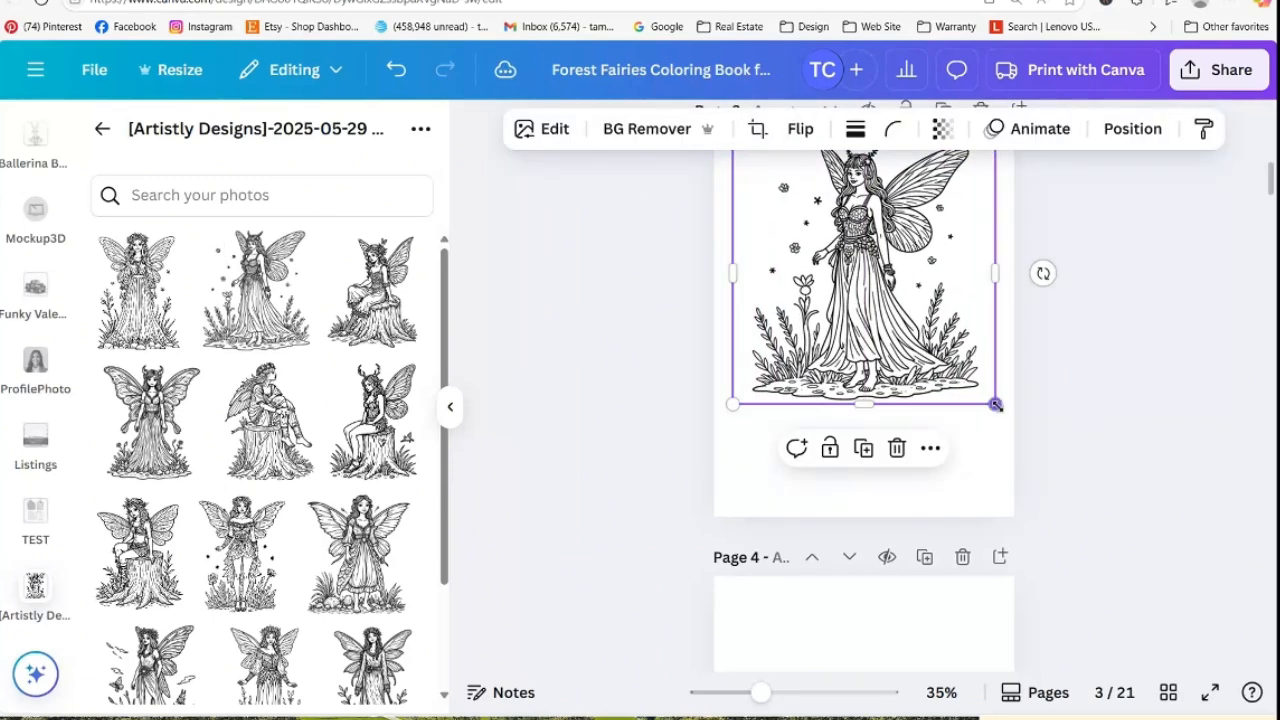
Extend the page 3 fairy image downward and widen it to both side edges of the page
{"action": "scroll", "coordinate": [1271, 195], "scroll_direction": "up", "scroll_amount": 2}
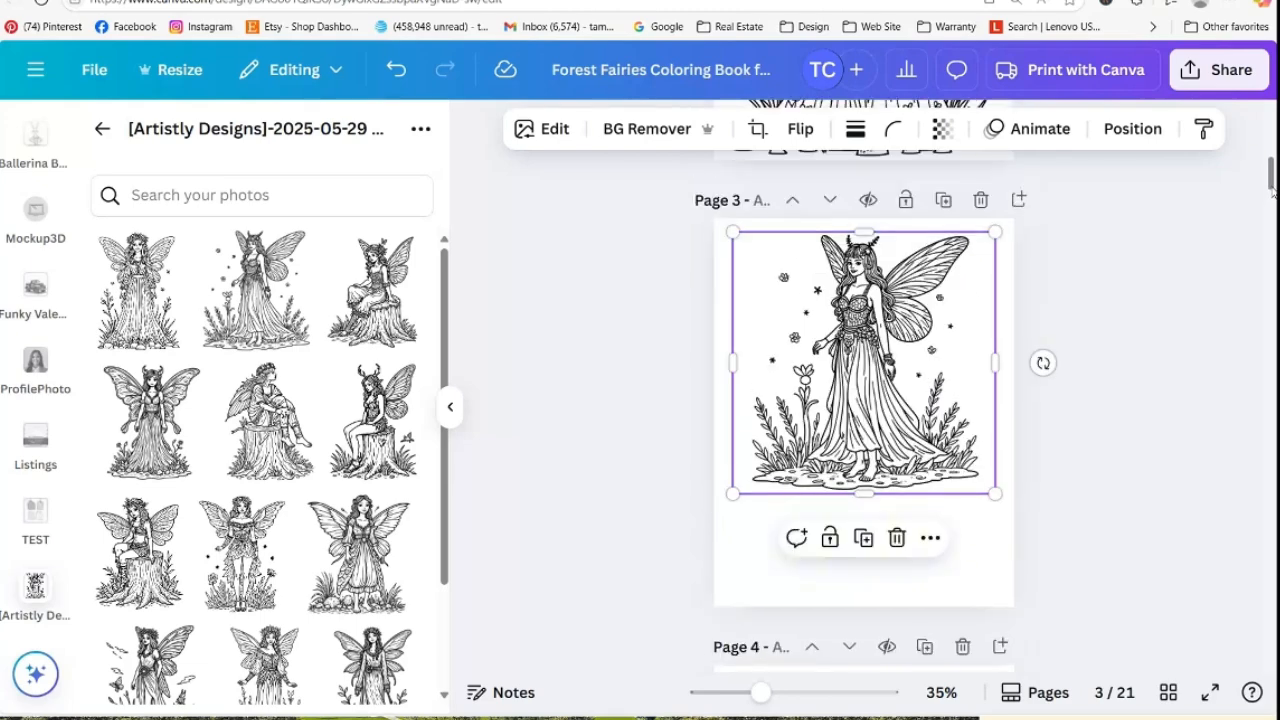
{"action": "left_click_drag", "start_coordinate": [864, 471], "coordinate": [882, 575]}
{"action": "left_click_drag", "start_coordinate": [734, 392], "coordinate": [713, 394]}
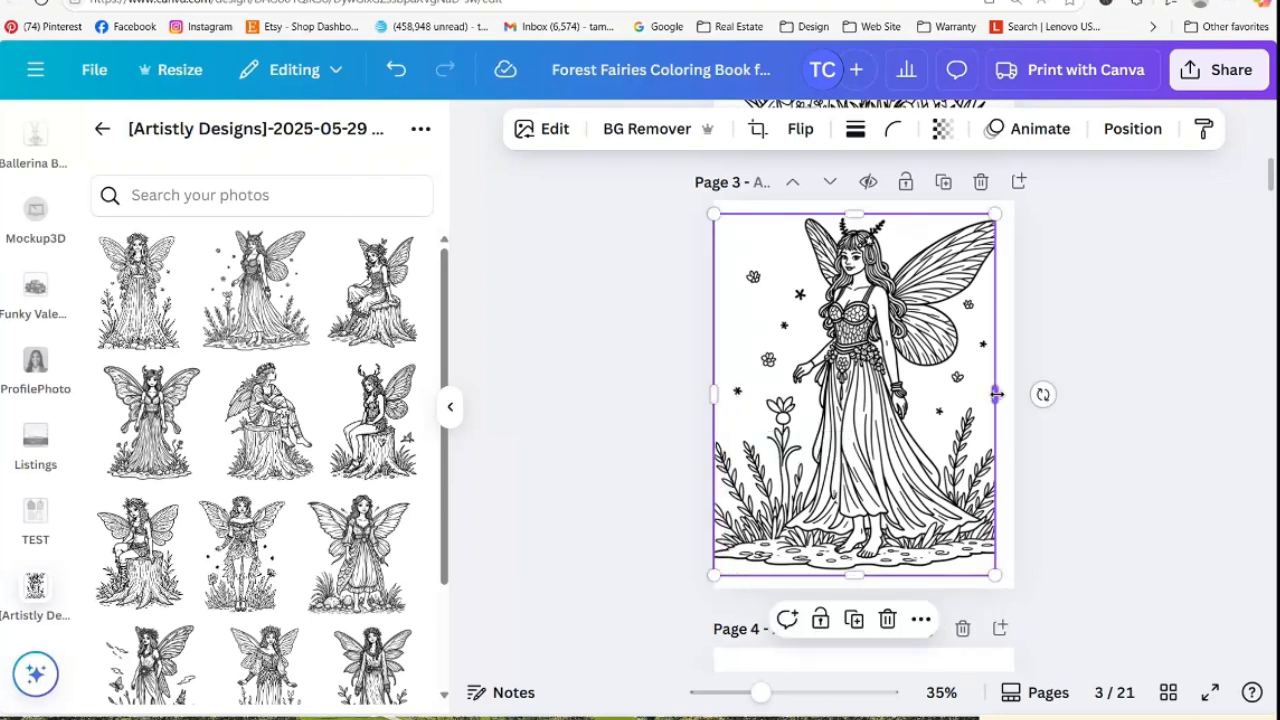
{"action": "left_click_drag", "start_coordinate": [996, 394], "coordinate": [1013, 394]}
{"action": "left_click", "coordinate": [1066, 420]}
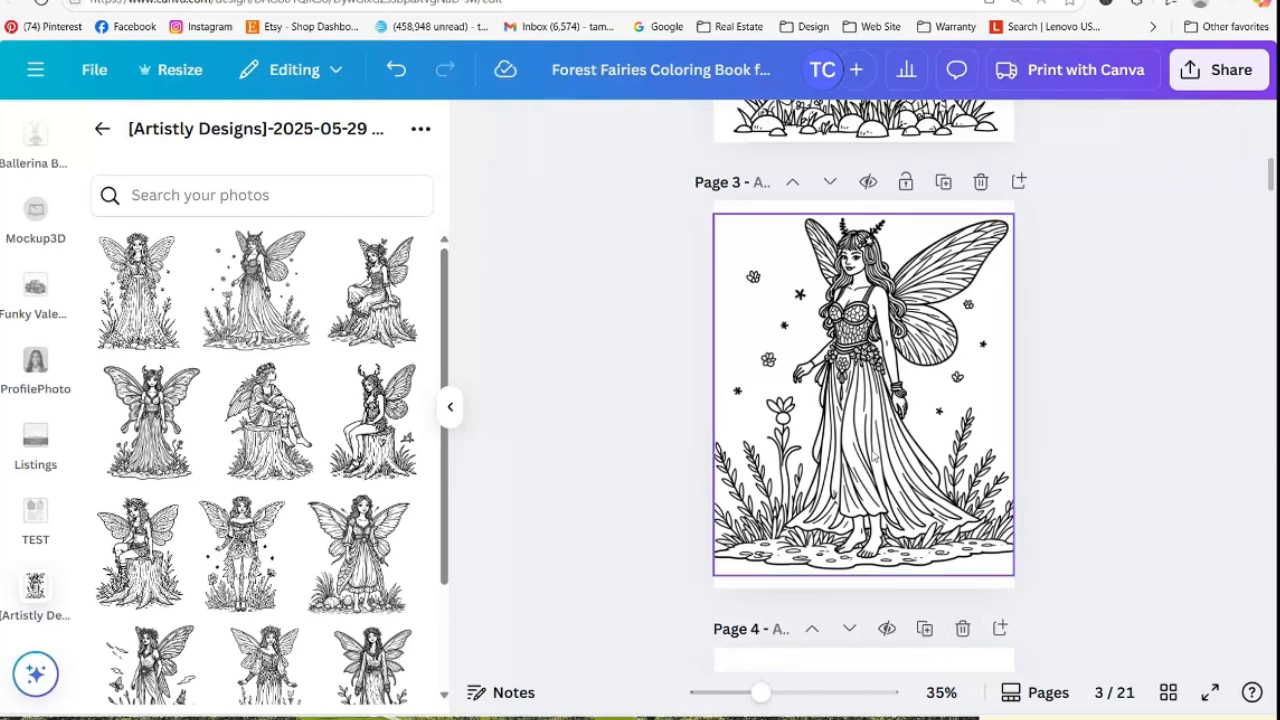
Shrink the page 3 fairy image and reposition it to leave white space around the drawing
{"action": "left_click", "coordinate": [872, 455]}
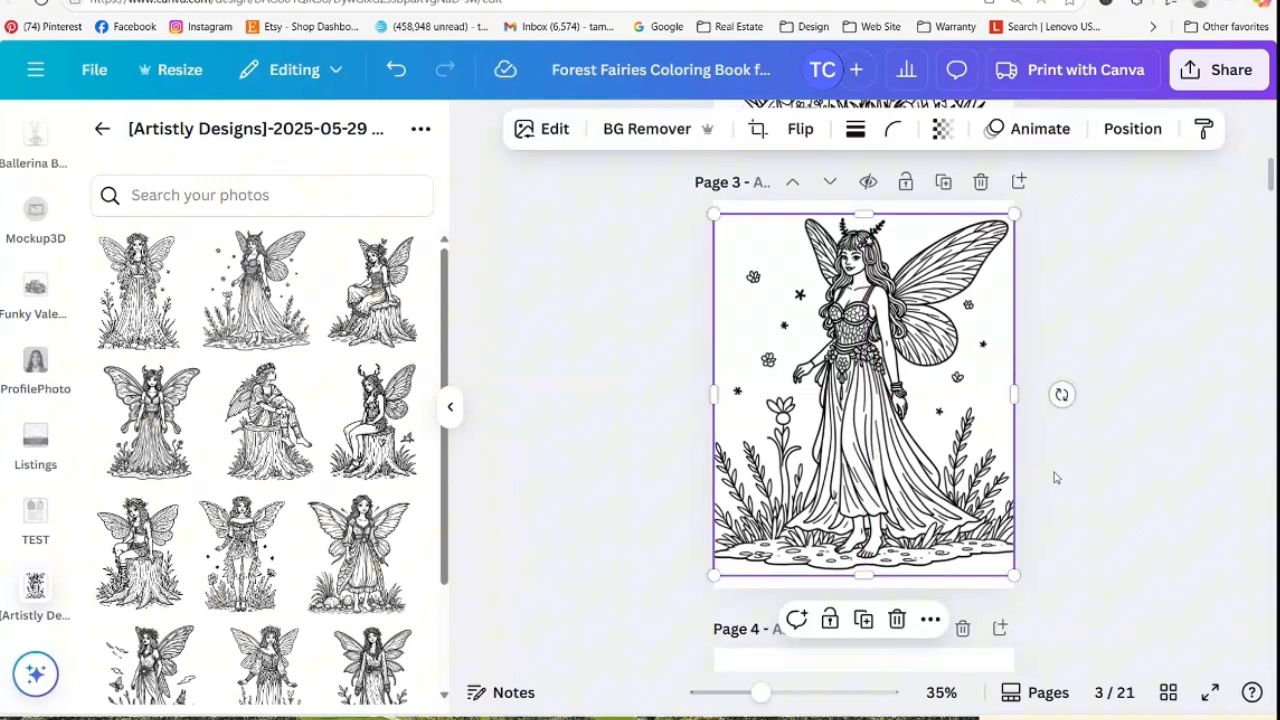
{"action": "left_click", "coordinate": [1055, 478]}
{"action": "left_click", "coordinate": [946, 456]}
{"action": "left_click_drag", "start_coordinate": [713, 214], "coordinate": [727, 230]}
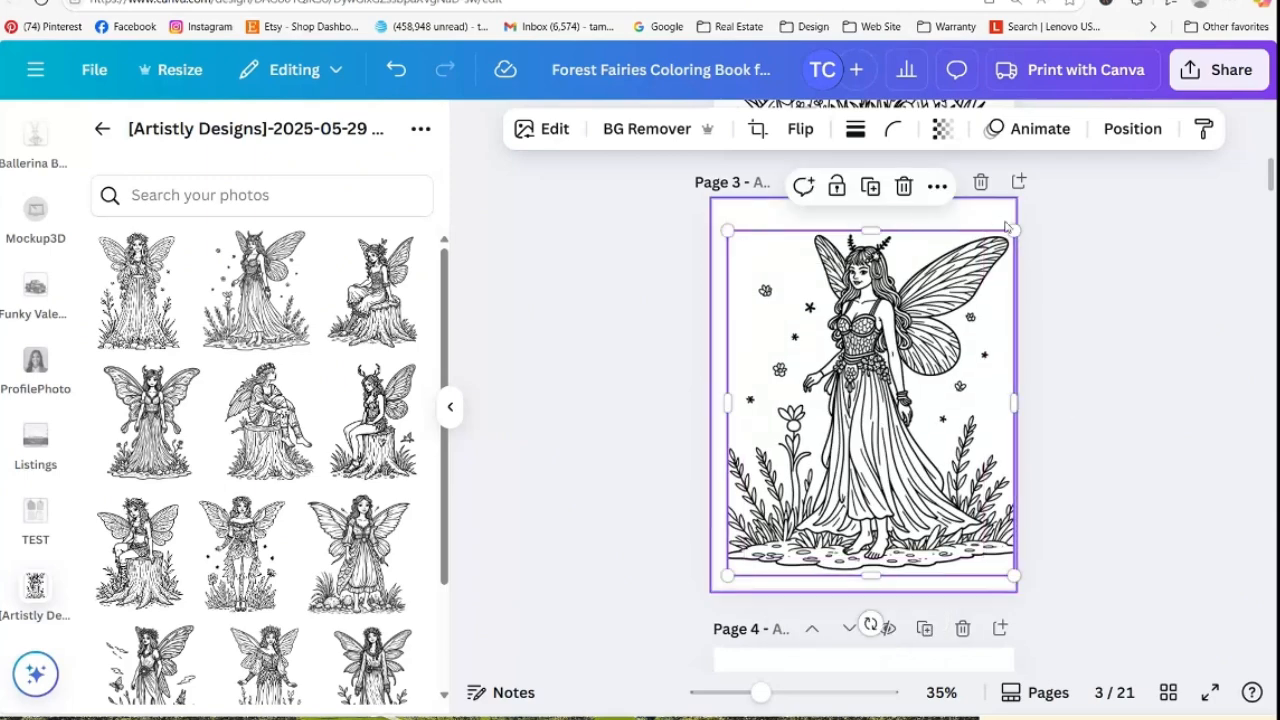
{"action": "left_click_drag", "start_coordinate": [1013, 230], "coordinate": [1000, 247]}
{"action": "left_click_drag", "start_coordinate": [908, 386], "coordinate": [906, 368]}
{"action": "left_click_drag", "start_coordinate": [730, 392], "coordinate": [720, 392]}
{"action": "left_click_drag", "start_coordinate": [999, 392], "coordinate": [1014, 394]}
{"action": "left_click", "coordinate": [1137, 492]}
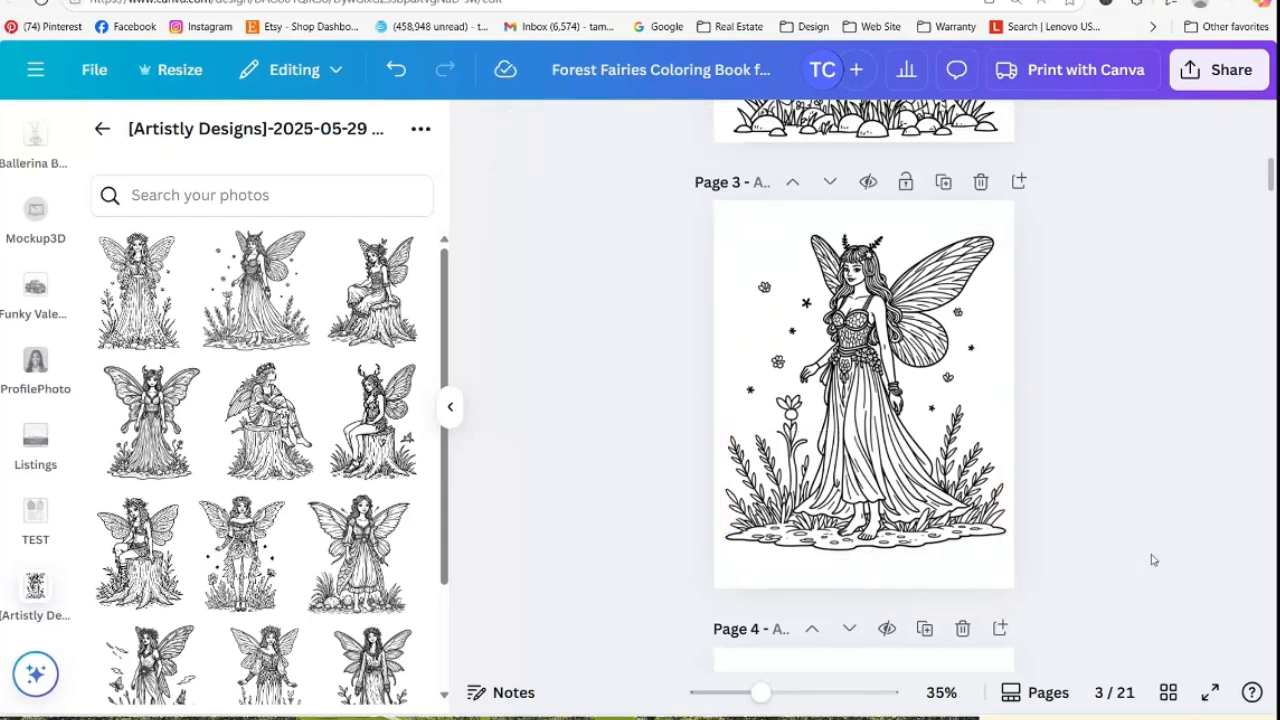
Fill page 4 with the third image, the fairy sitting on a tree stump
{"action": "scroll", "coordinate": [1150, 560], "scroll_direction": "down", "scroll_amount": 5}
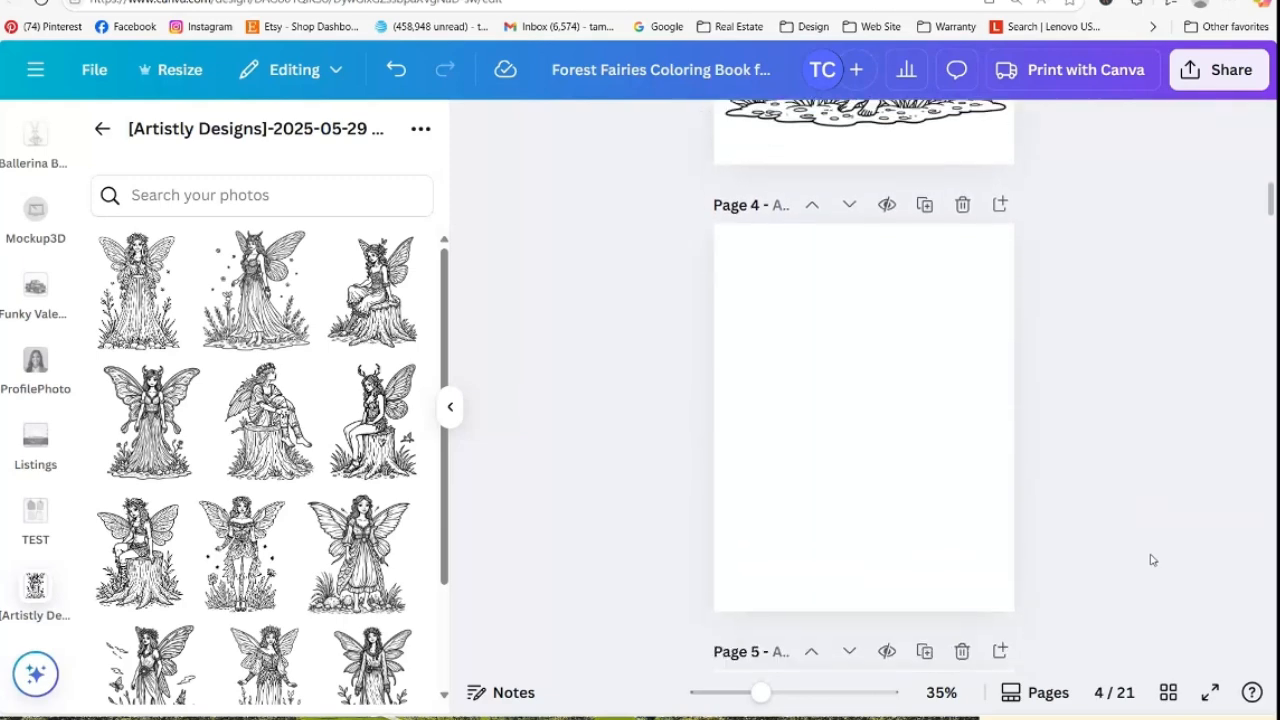
{"action": "left_click_drag", "start_coordinate": [395, 310], "coordinate": [726, 329]}
{"action": "left_click", "coordinate": [1249, 361]}
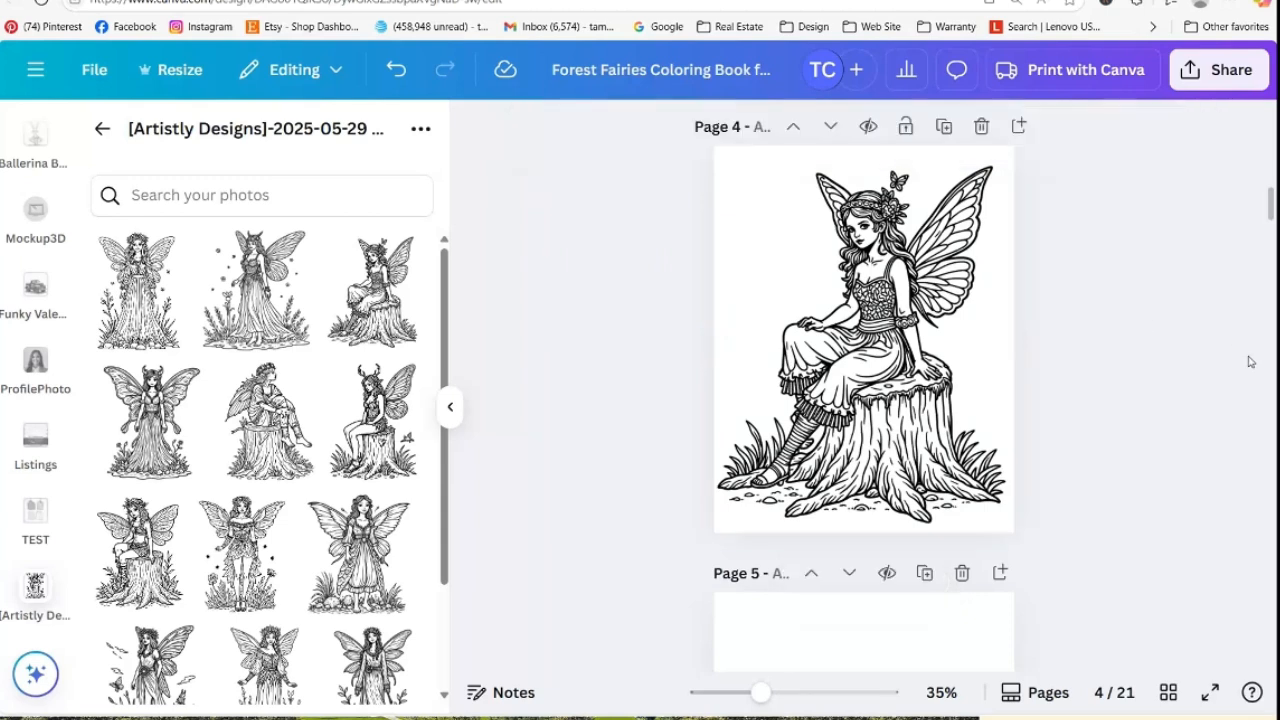
Fill page 5 with the fourth image, the horned fairy standing with wide wings
{"action": "scroll", "coordinate": [1249, 361], "scroll_direction": "down", "scroll_amount": 2}
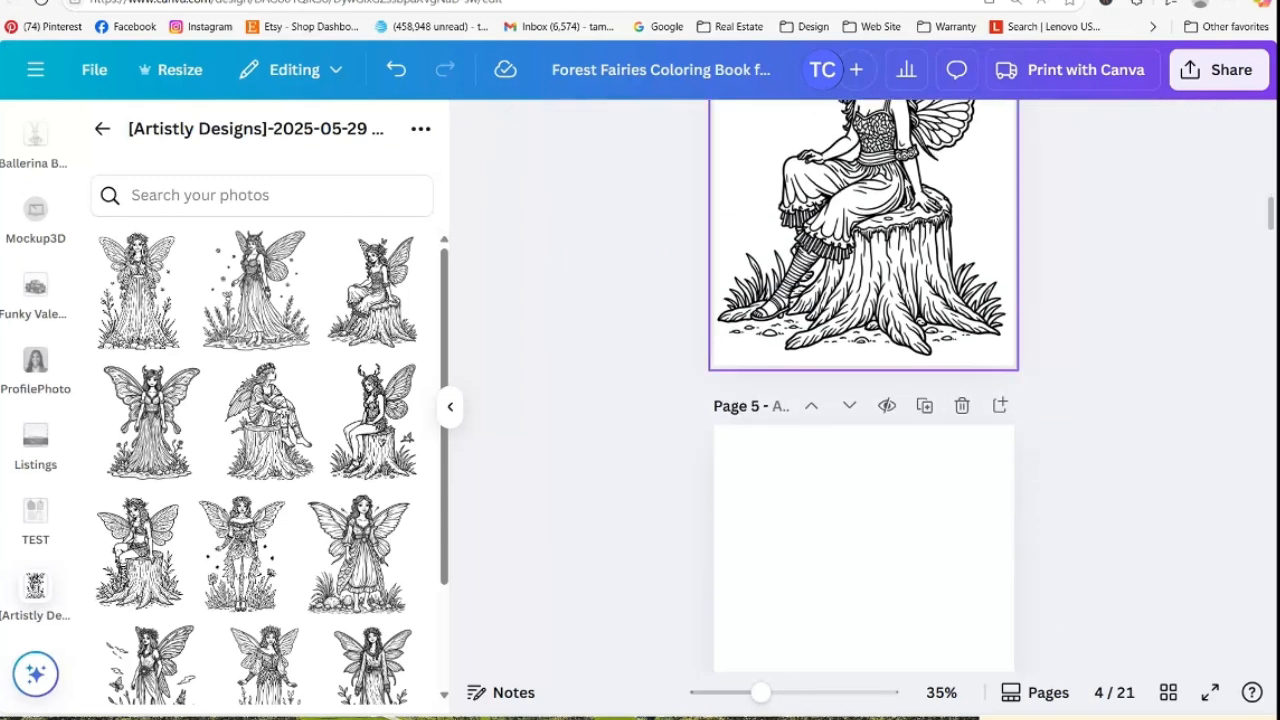
{"action": "scroll", "coordinate": [1113, 379], "scroll_direction": "down", "scroll_amount": 3}
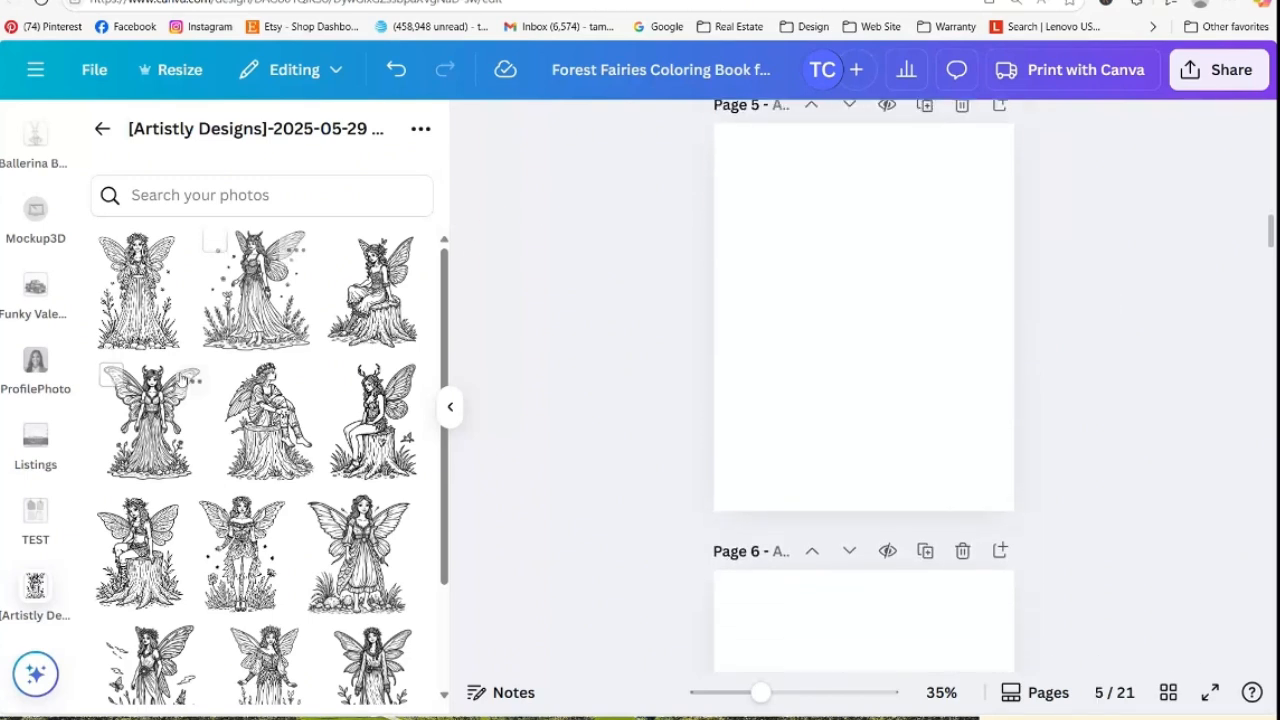
{"action": "left_click_drag", "start_coordinate": [148, 420], "coordinate": [722, 268]}
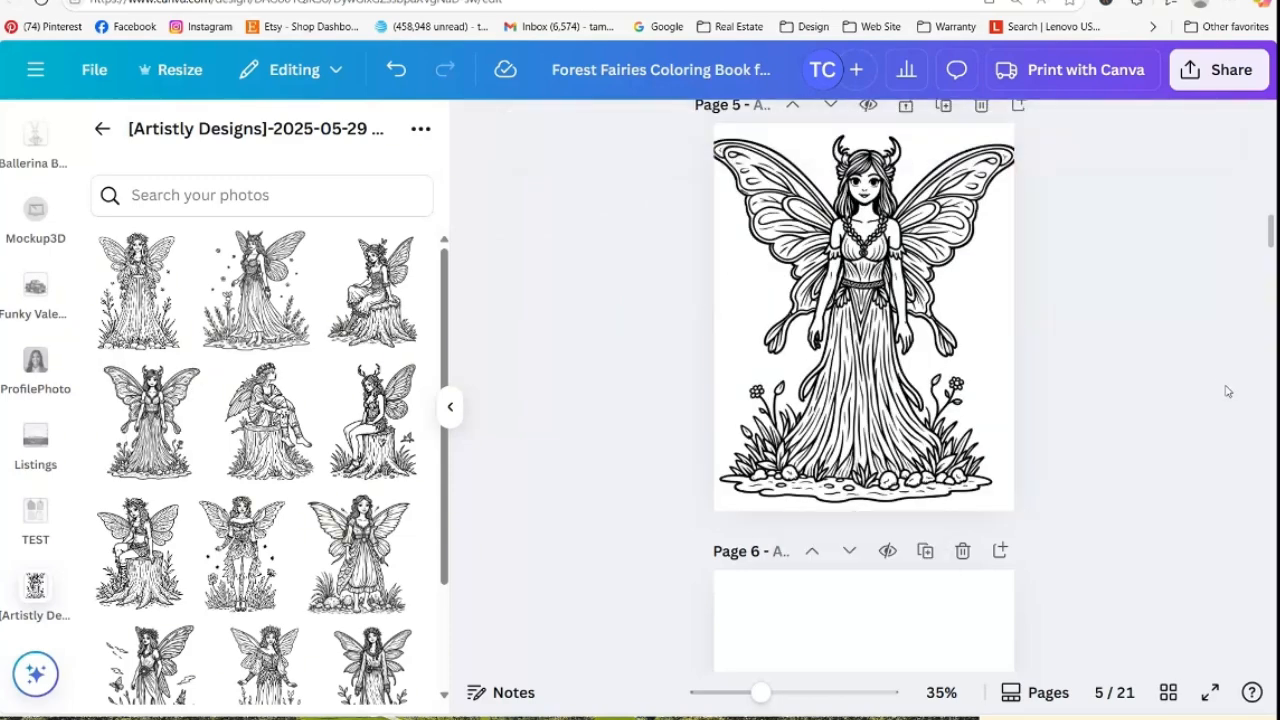
{"action": "left_click", "coordinate": [918, 335]}
{"action": "double_click", "coordinate": [918, 335]}
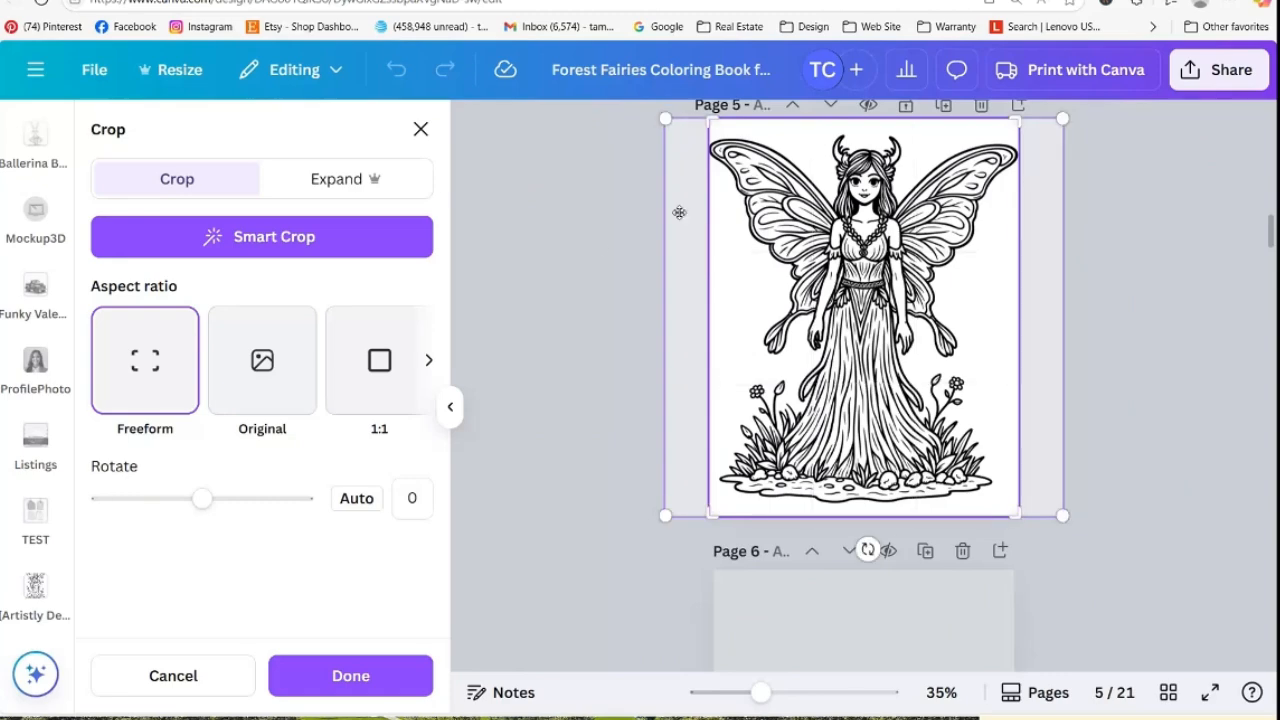
{"action": "left_click", "coordinate": [576, 268]}
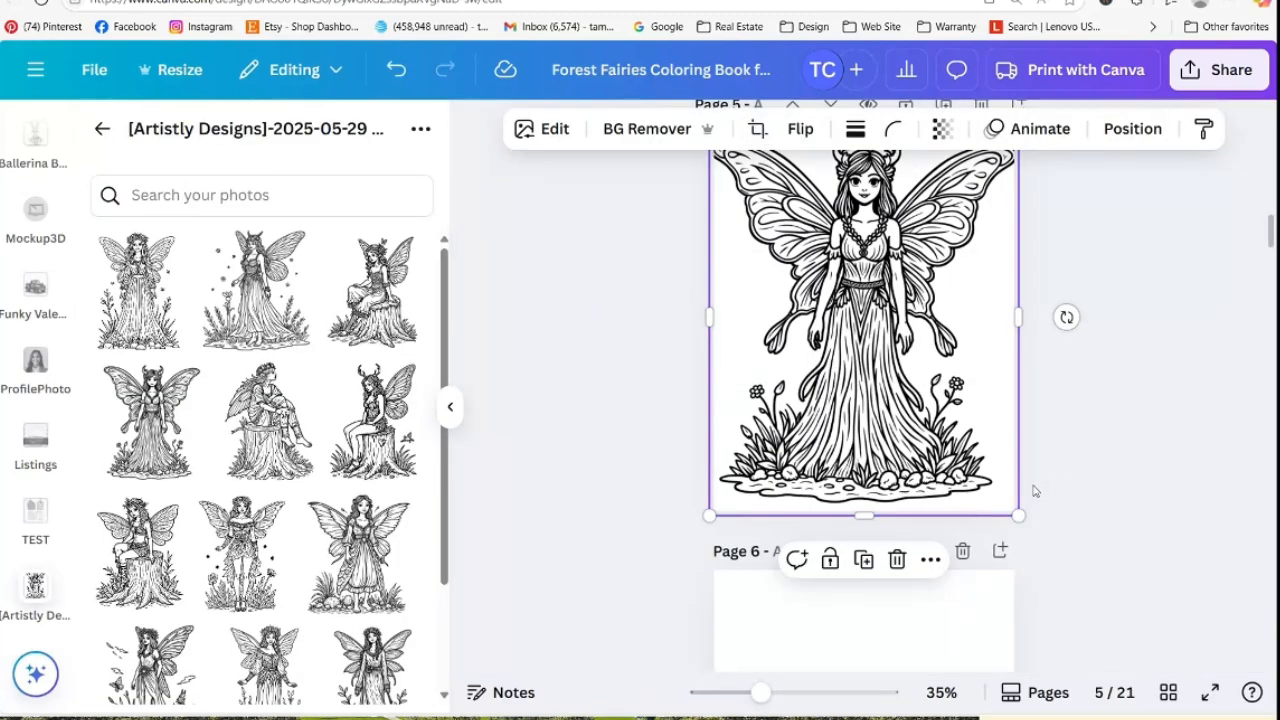
Shrink the horned fairy image on page 5 to leave a narrow margin on all sides, and remove its background
{"action": "left_click_drag", "start_coordinate": [1011, 508], "coordinate": [1004, 498]}
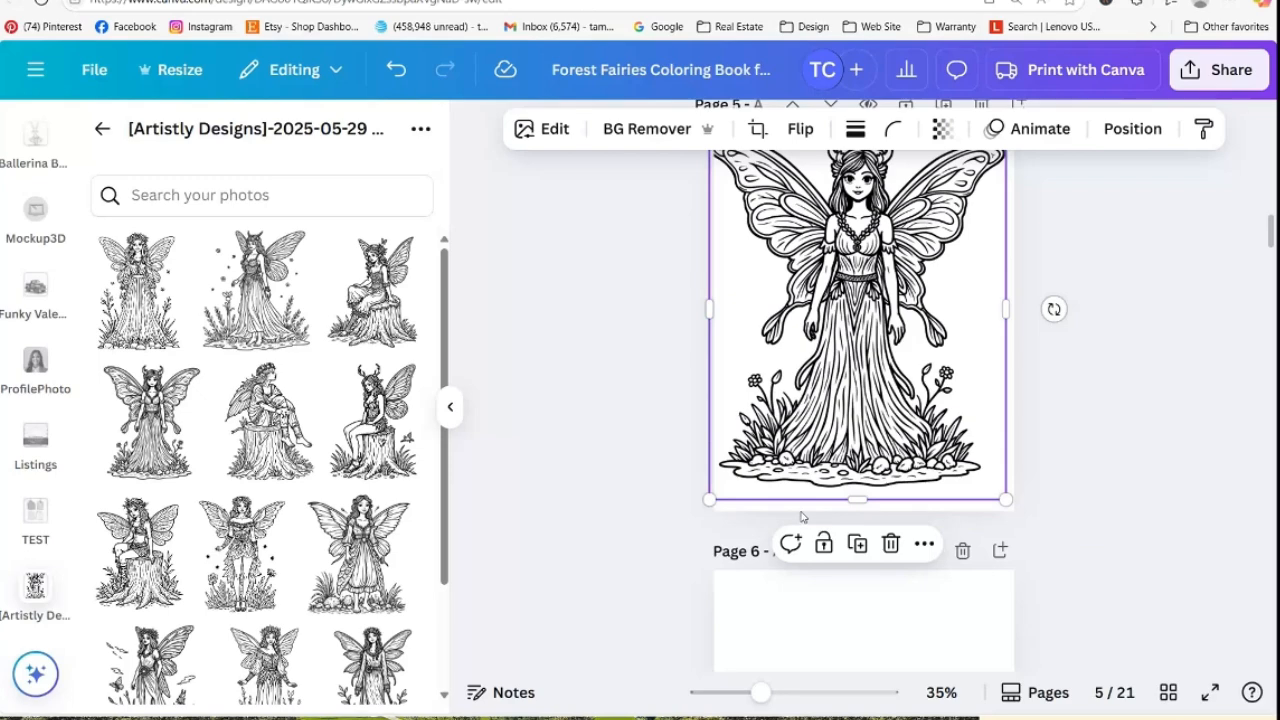
{"action": "left_click_drag", "start_coordinate": [709, 499], "coordinate": [713, 494]}
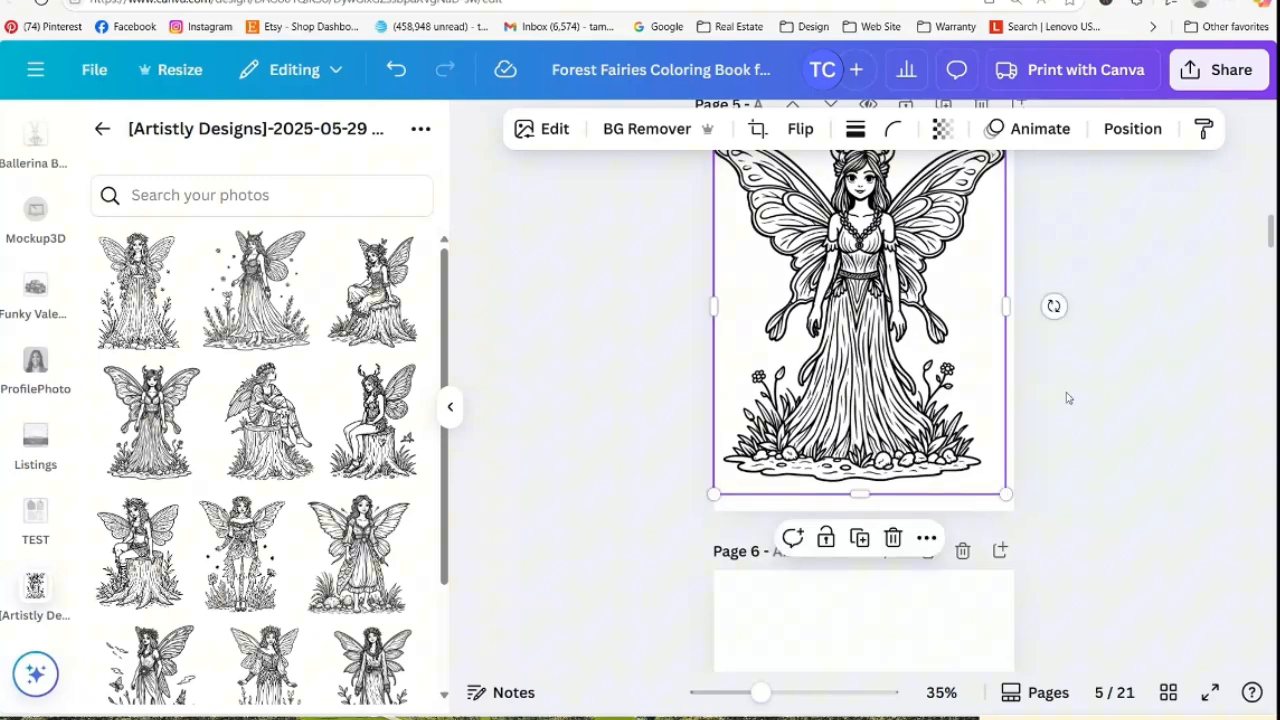
{"action": "scroll", "coordinate": [1270, 240], "scroll_direction": "up", "scroll_amount": 2}
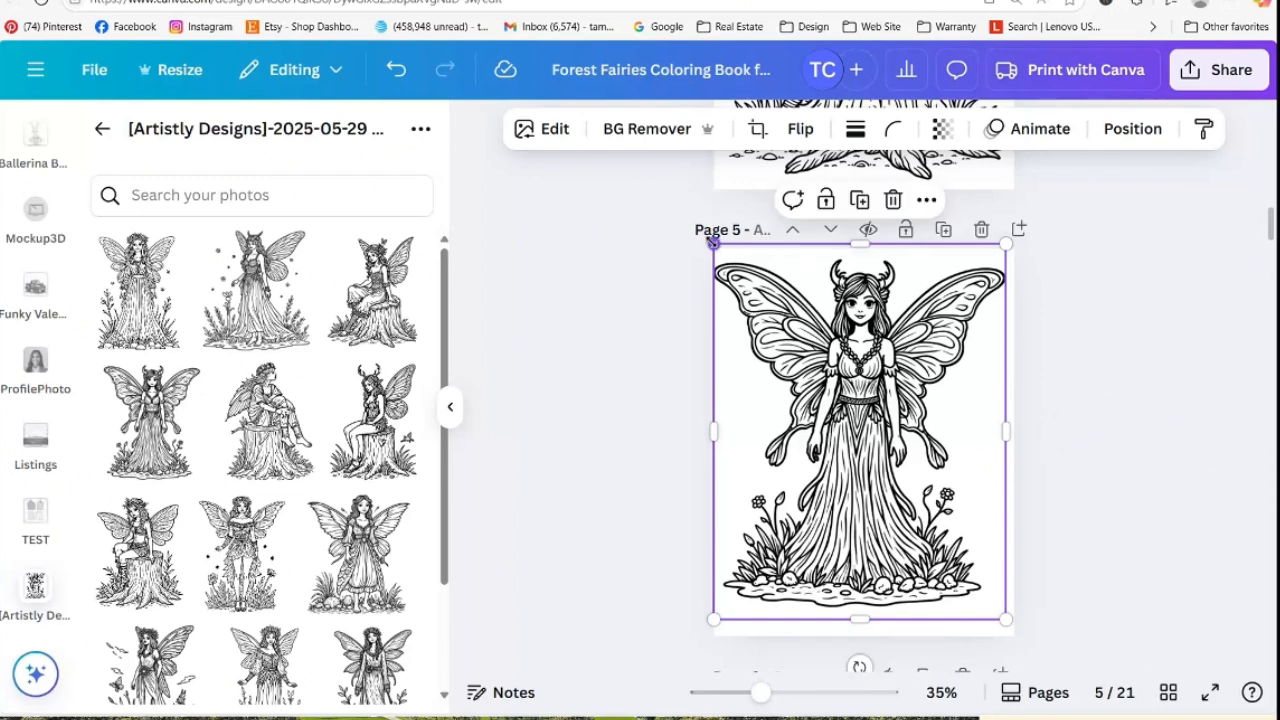
{"action": "left_click_drag", "start_coordinate": [713, 243], "coordinate": [722, 254]}
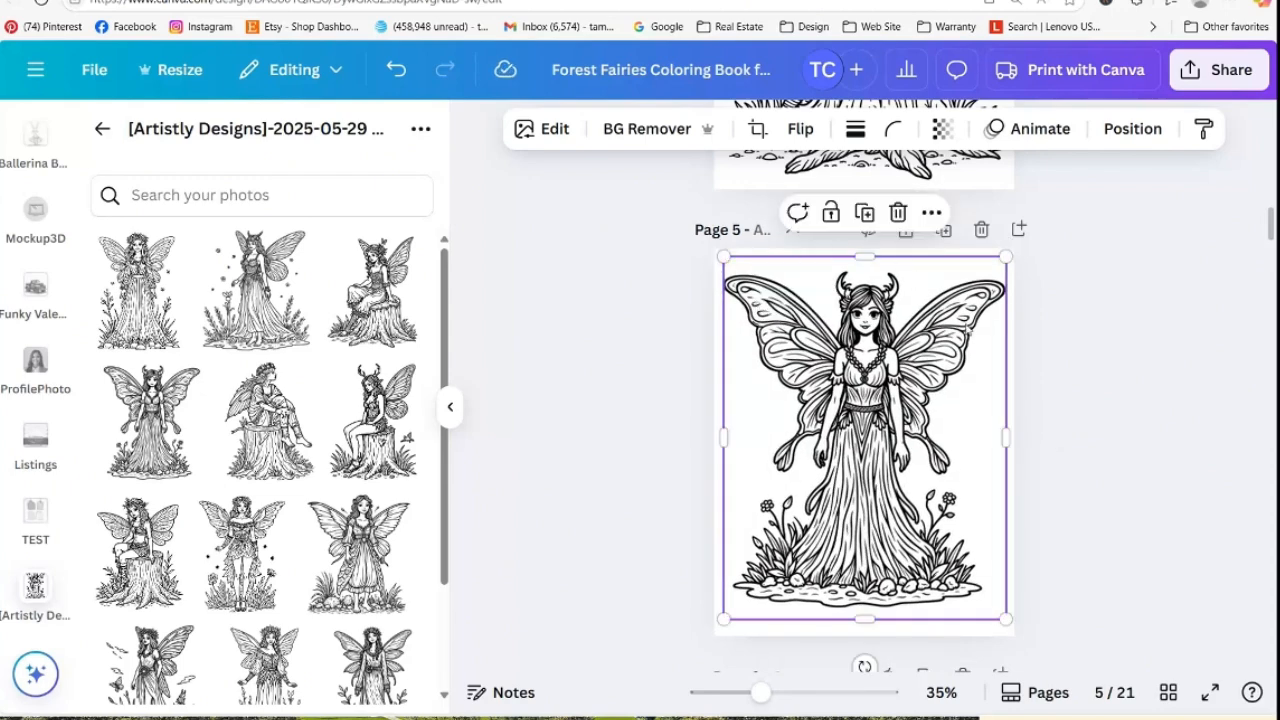
{"action": "left_click", "coordinate": [645, 128]}
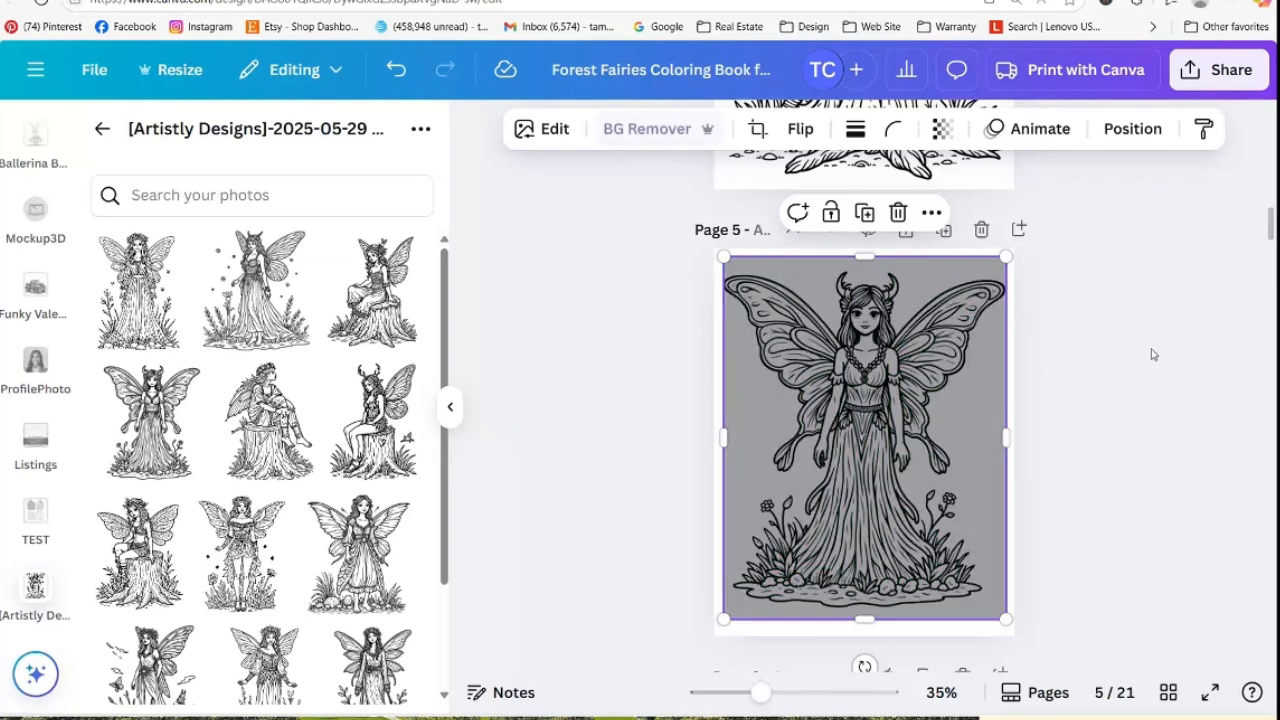
{"action": "left_click", "coordinate": [1145, 347]}
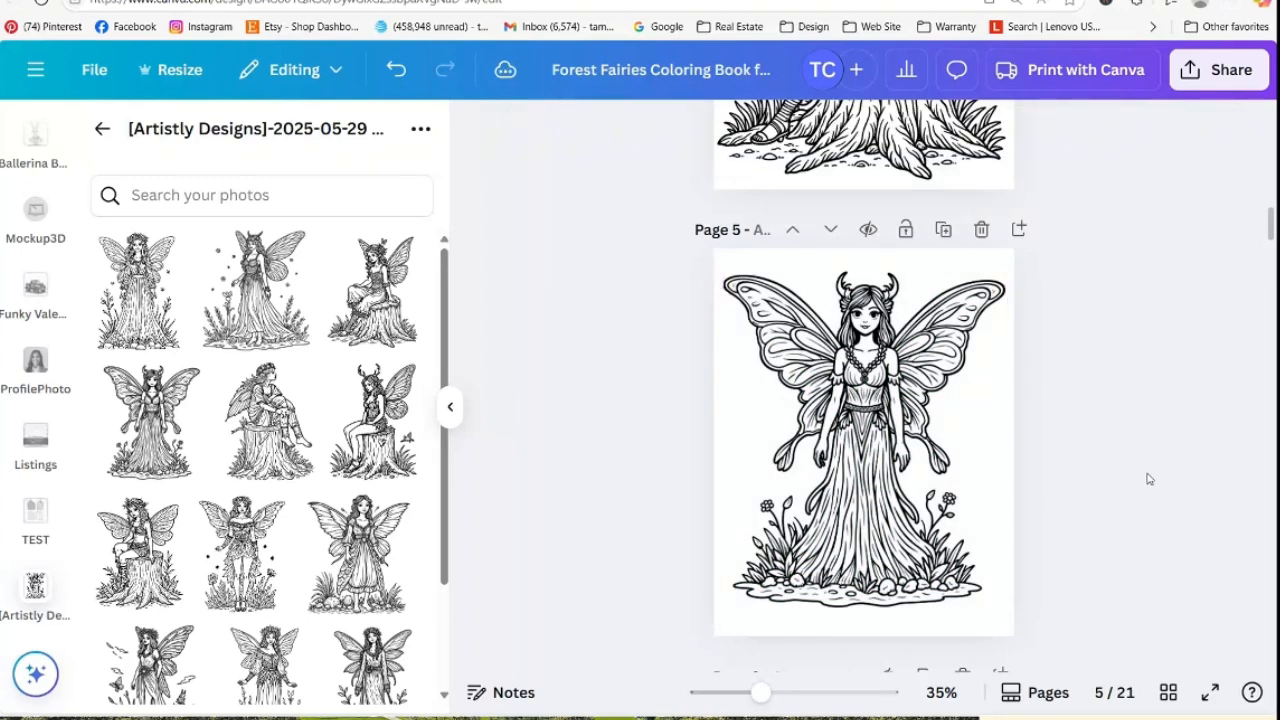
Try the fifth image, the barefoot fairy seated sideways on a stump, as a full-page picture on page 6
{"action": "scroll", "coordinate": [1148, 479], "scroll_direction": "down", "scroll_amount": 3}
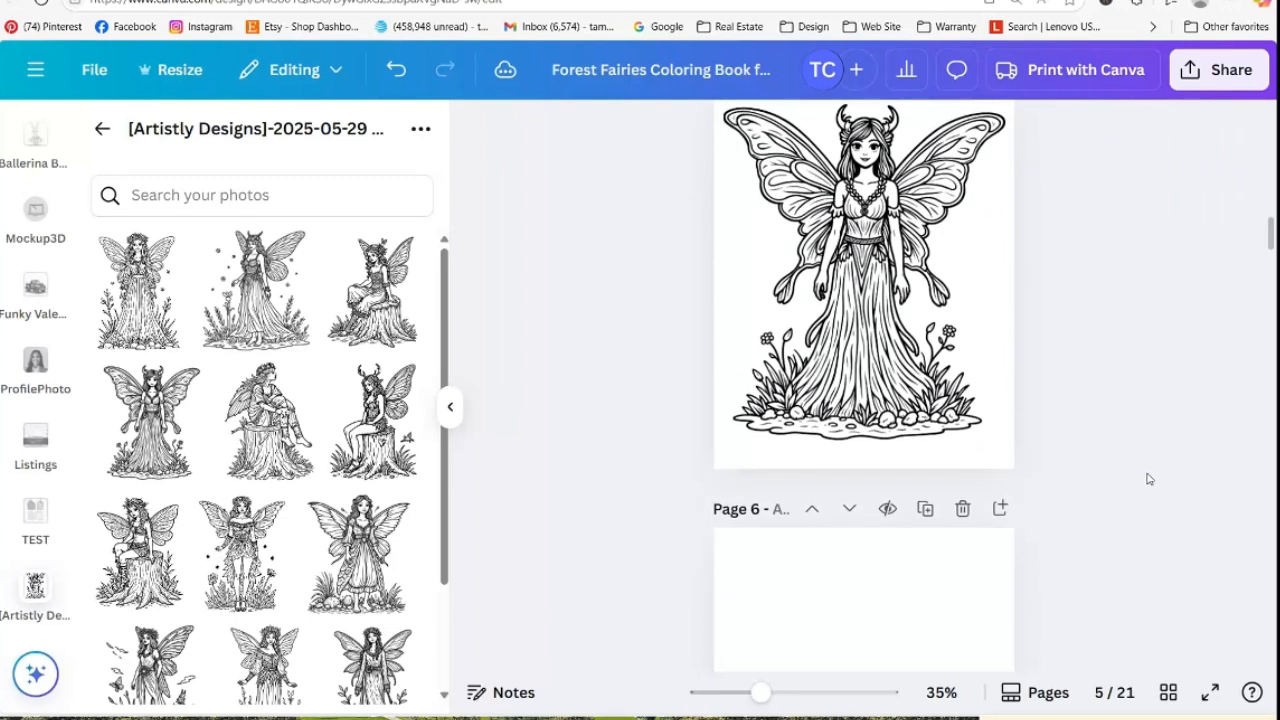
{"action": "scroll", "coordinate": [1148, 479], "scroll_direction": "down", "scroll_amount": 2}
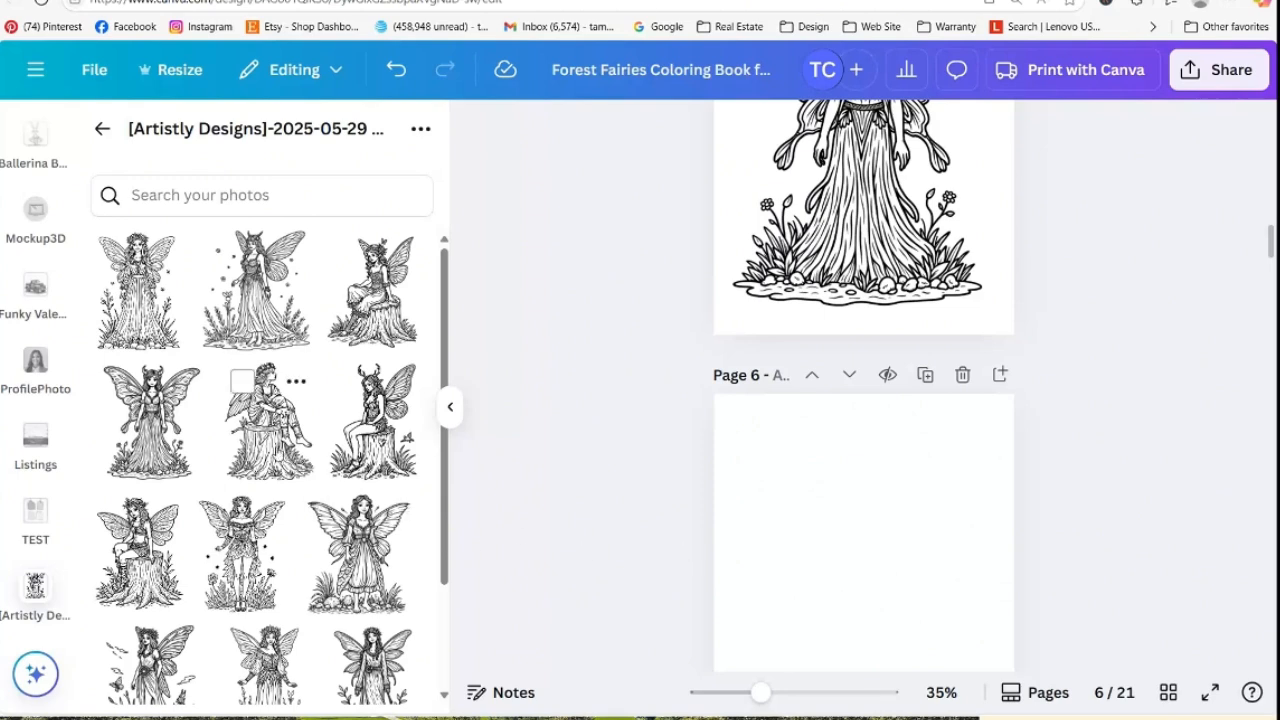
{"action": "left_click", "coordinate": [268, 425]}
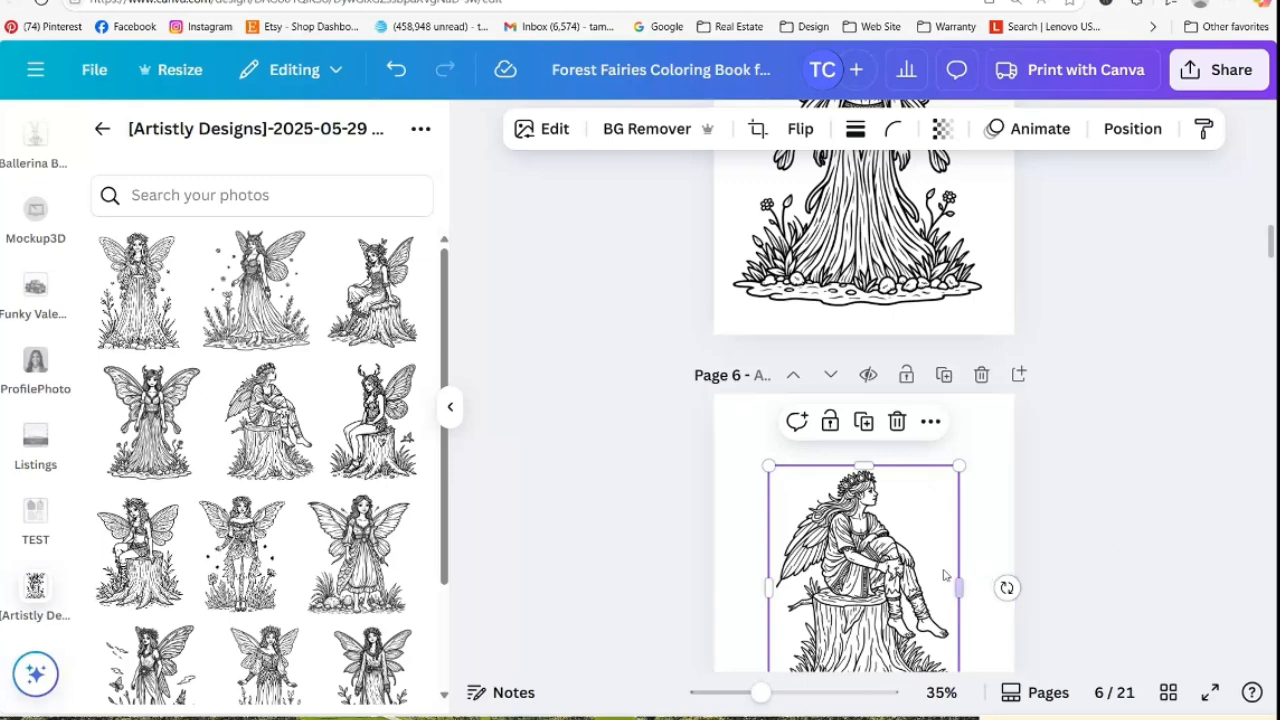
{"action": "left_click_drag", "start_coordinate": [945, 571], "coordinate": [511, 550]}
{"action": "left_click_drag", "start_coordinate": [279, 455], "coordinate": [900, 500]}
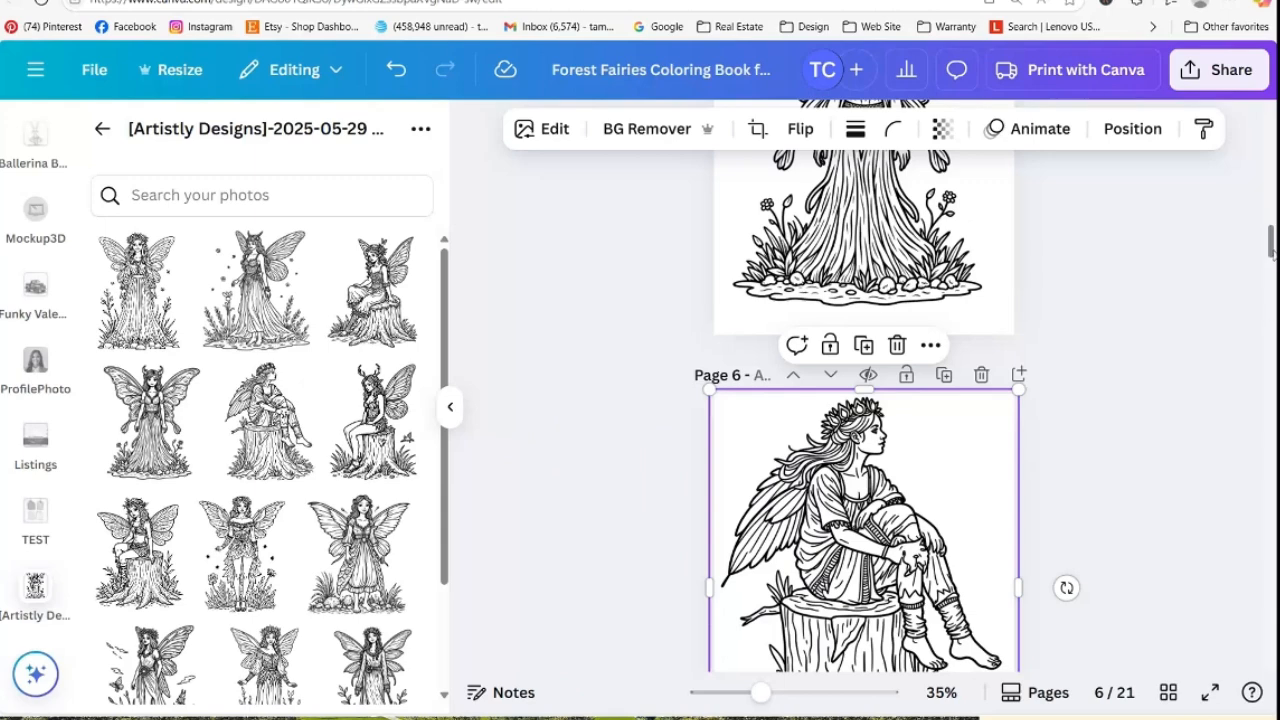
{"action": "left_click_drag", "start_coordinate": [1270, 240], "coordinate": [1273, 257]}
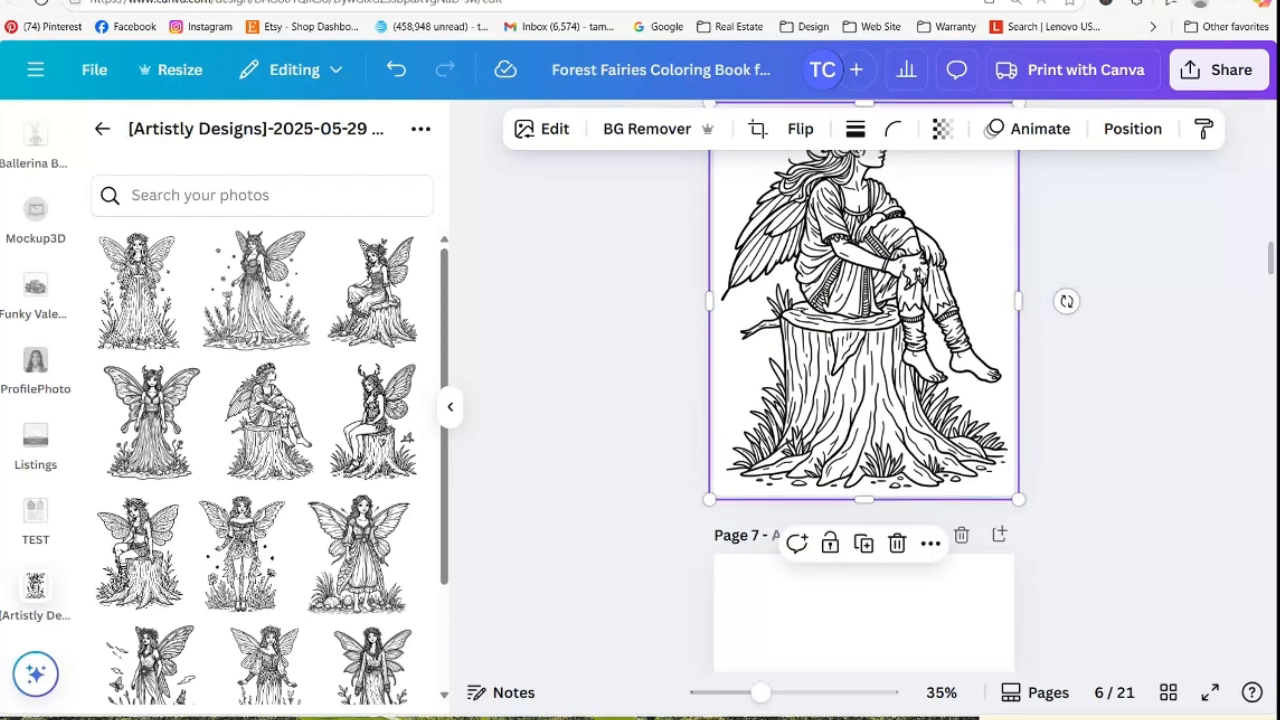
Take the barefoot fairy picture off page 6 and delete that image from the uploads folder
{"action": "left_click_drag", "start_coordinate": [920, 283], "coordinate": [537, 394]}
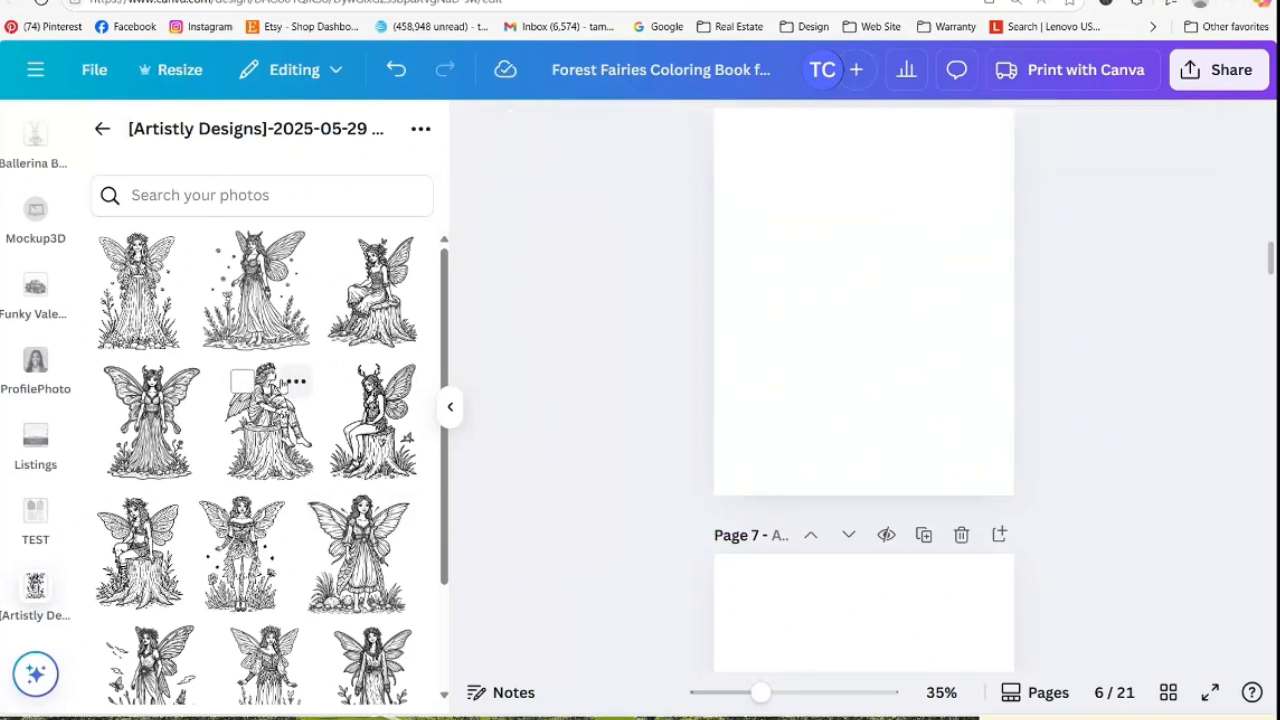
{"action": "left_click", "coordinate": [242, 382]}
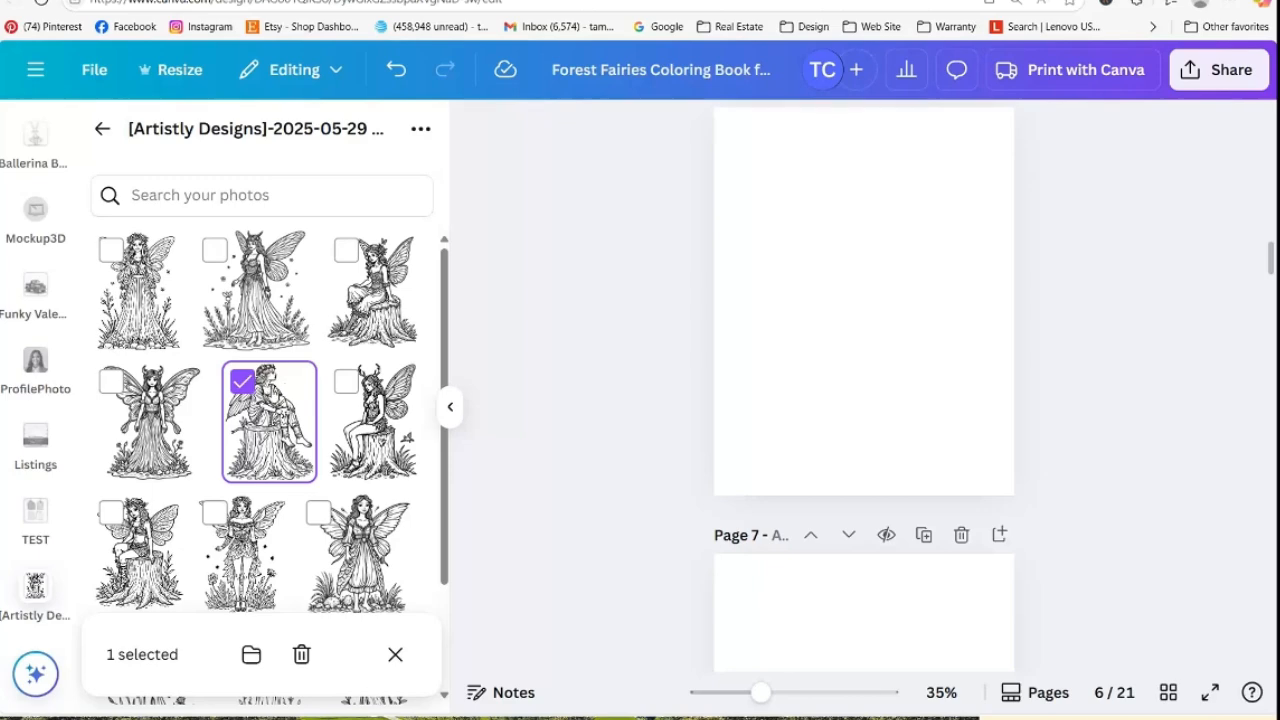
{"action": "left_click", "coordinate": [301, 654]}
{"action": "left_click", "coordinate": [740, 428]}
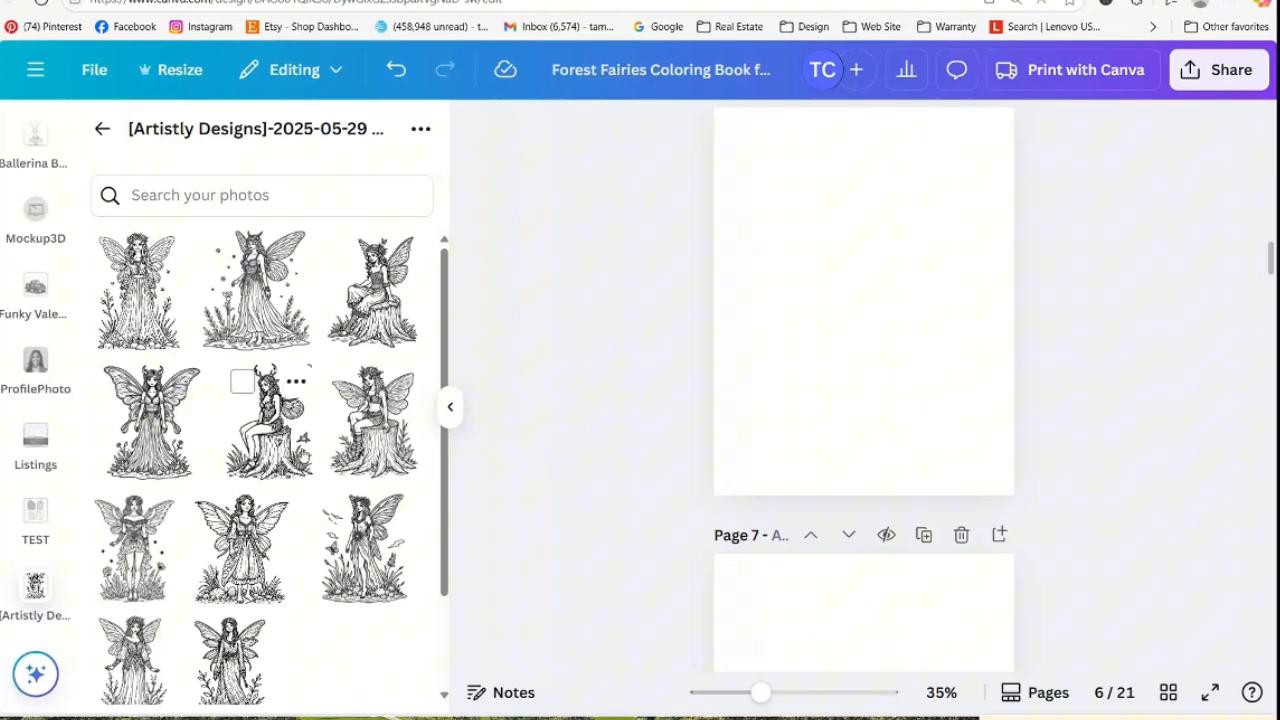
Fill page 6 with the antlered fairy seated on a stump, and page 7 with the stump-seated fairy in laced boots
{"action": "left_click_drag", "start_coordinate": [268, 420], "coordinate": [728, 307]}
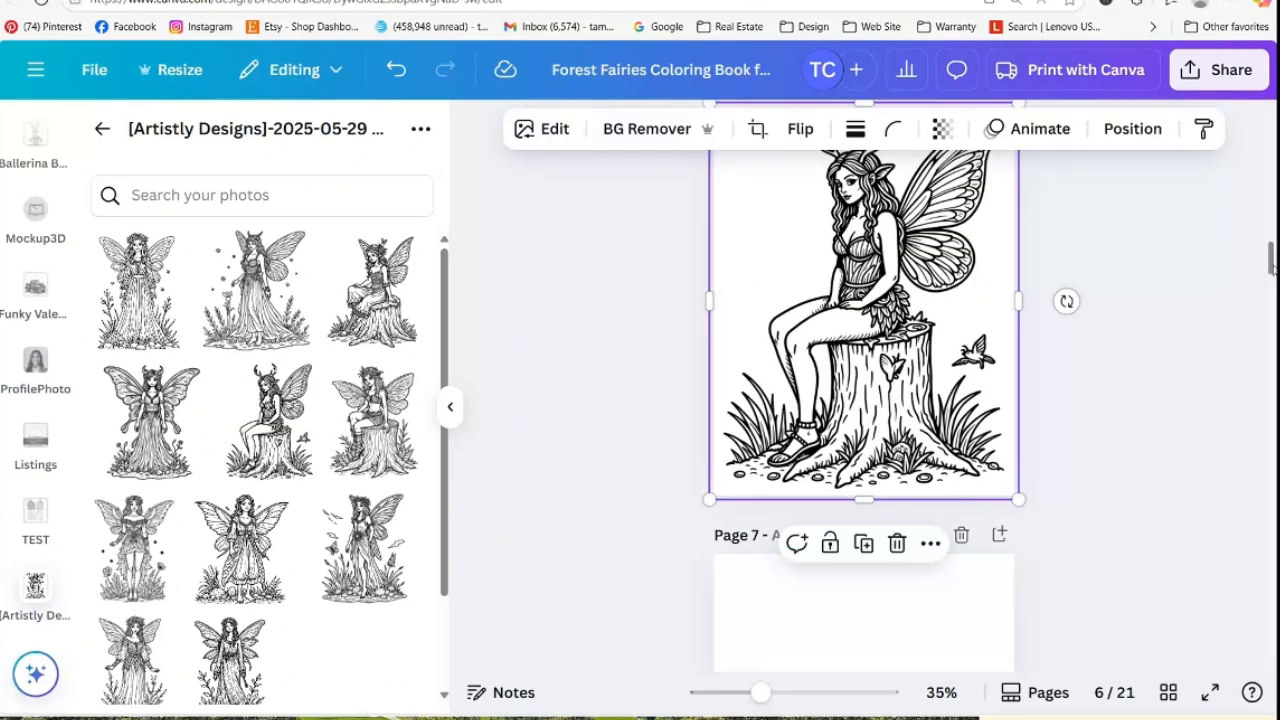
{"action": "mouse_move", "coordinate": [1272, 256]}
{"action": "left_mouse_down"}
{"action": "mouse_move", "coordinate": [1273, 279]}
{"action": "mouse_move", "coordinate": [1273, 257]}
{"action": "left_mouse_up"}
{"action": "scroll", "coordinate": [864, 400], "scroll_direction": "up", "scroll_amount": 1}
{"action": "scroll", "coordinate": [864, 400], "scroll_direction": "down", "scroll_amount": 4}
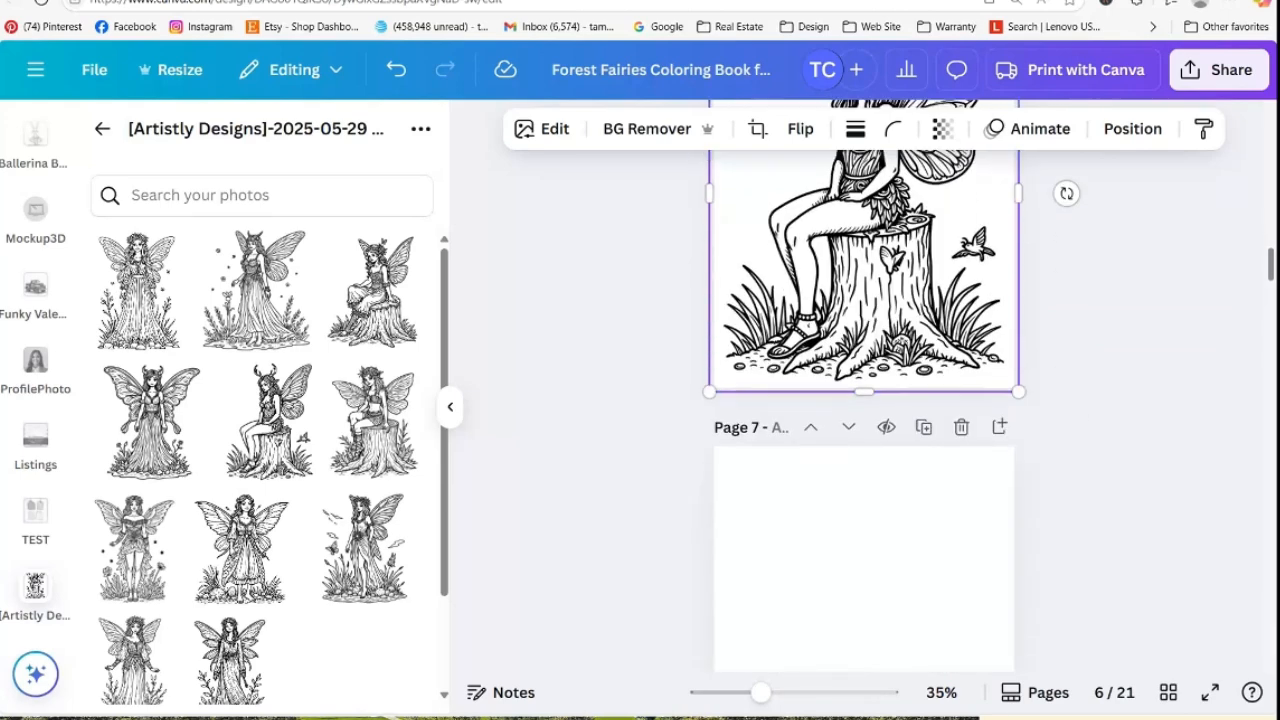
{"action": "scroll", "coordinate": [864, 400], "scroll_direction": "up", "scroll_amount": 3}
{"action": "scroll", "coordinate": [864, 400], "scroll_direction": "down", "scroll_amount": 3}
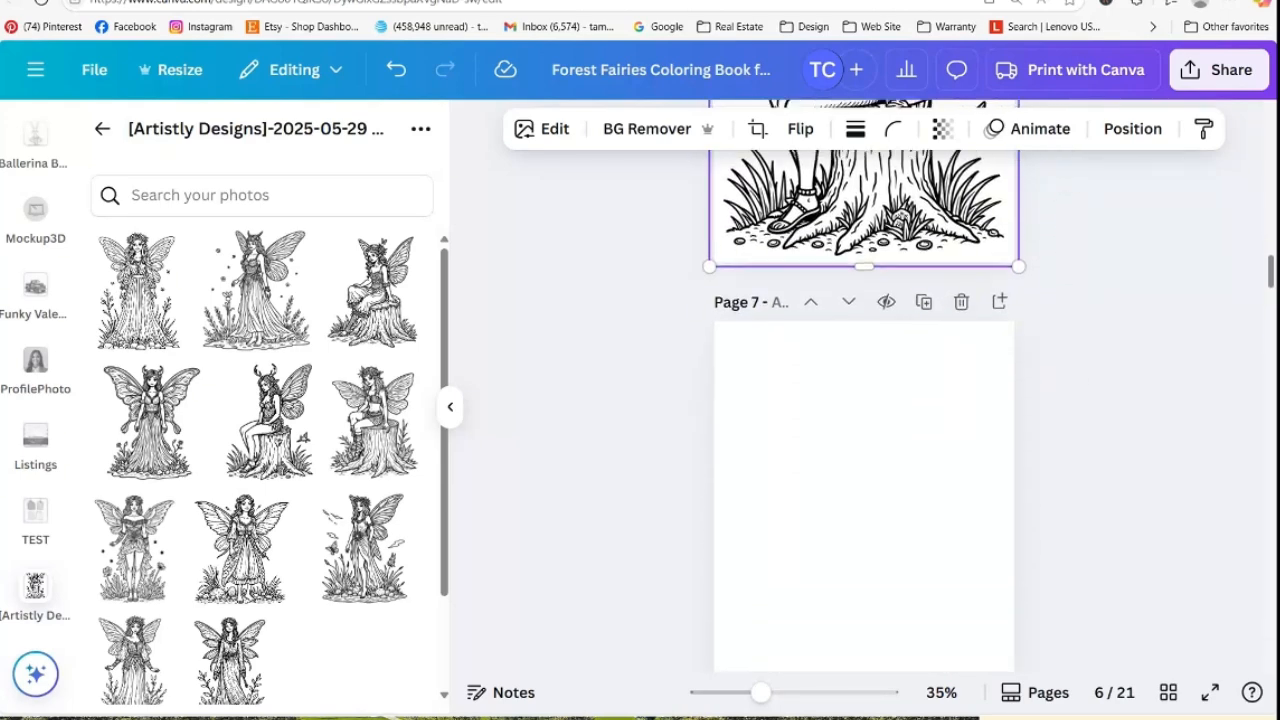
{"action": "scroll", "coordinate": [864, 400], "scroll_direction": "down", "scroll_amount": 1}
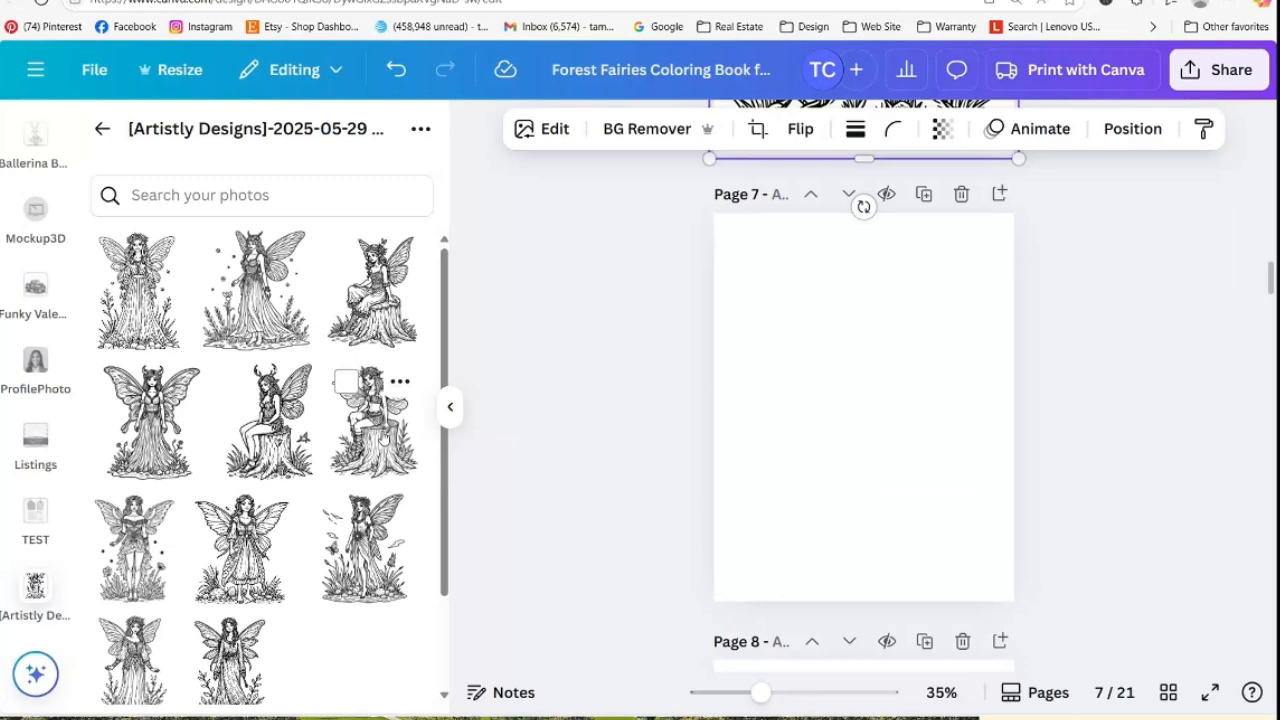
{"action": "left_click_drag", "start_coordinate": [380, 420], "coordinate": [735, 380]}
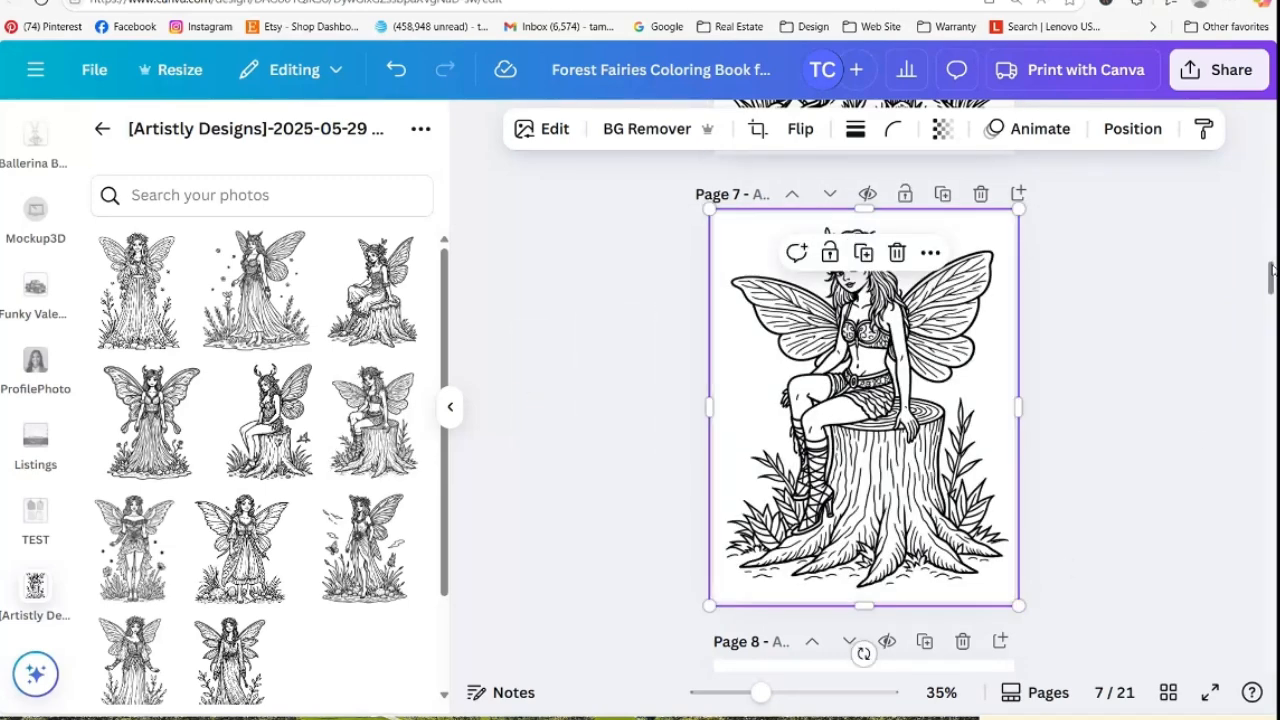
Fill page 8 with the standing fairy in the short leafy off-shoulder dress
{"action": "left_click_drag", "start_coordinate": [1272, 270], "coordinate": [1272, 298]}
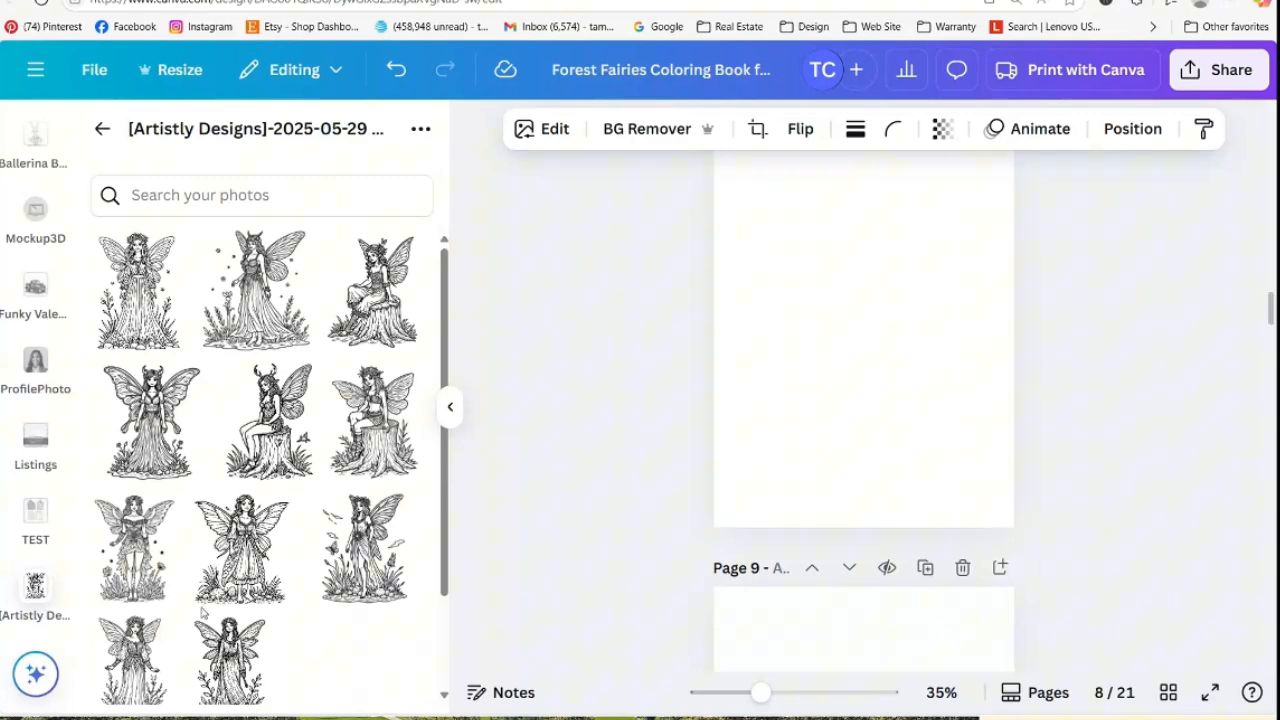
{"action": "left_click_drag", "start_coordinate": [133, 548], "coordinate": [737, 309]}
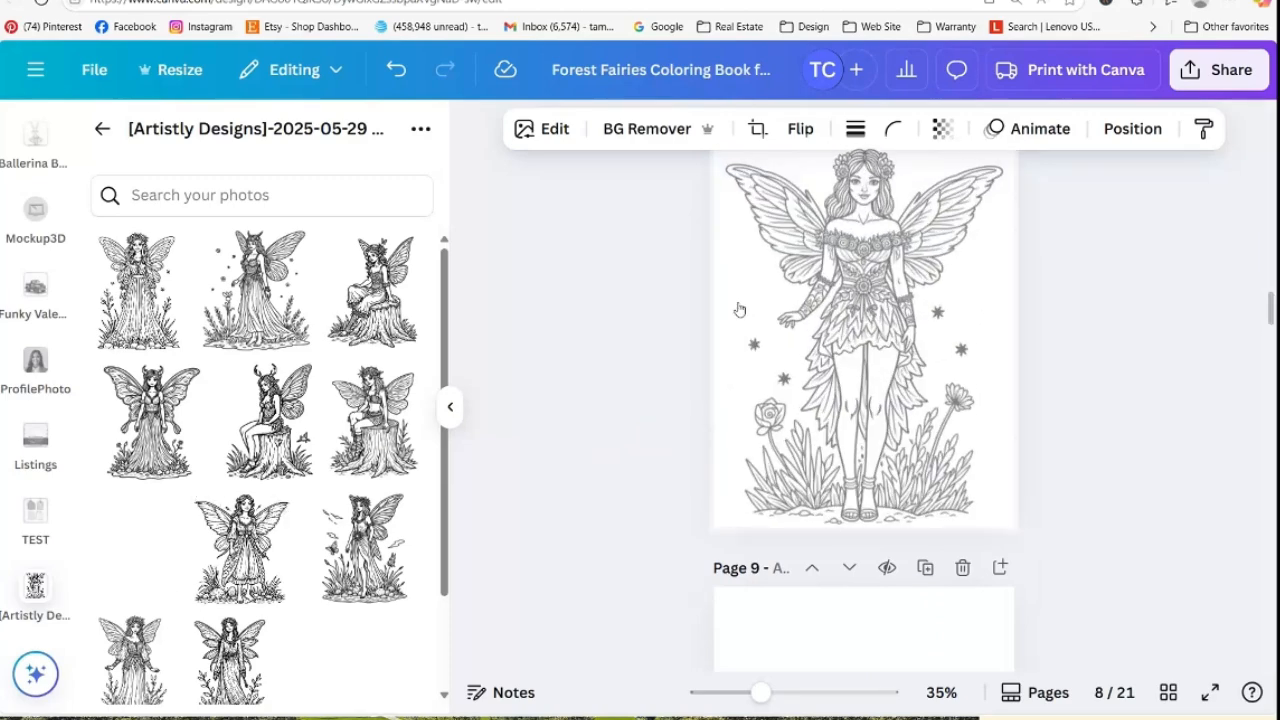
{"action": "left_click", "coordinate": [1163, 400]}
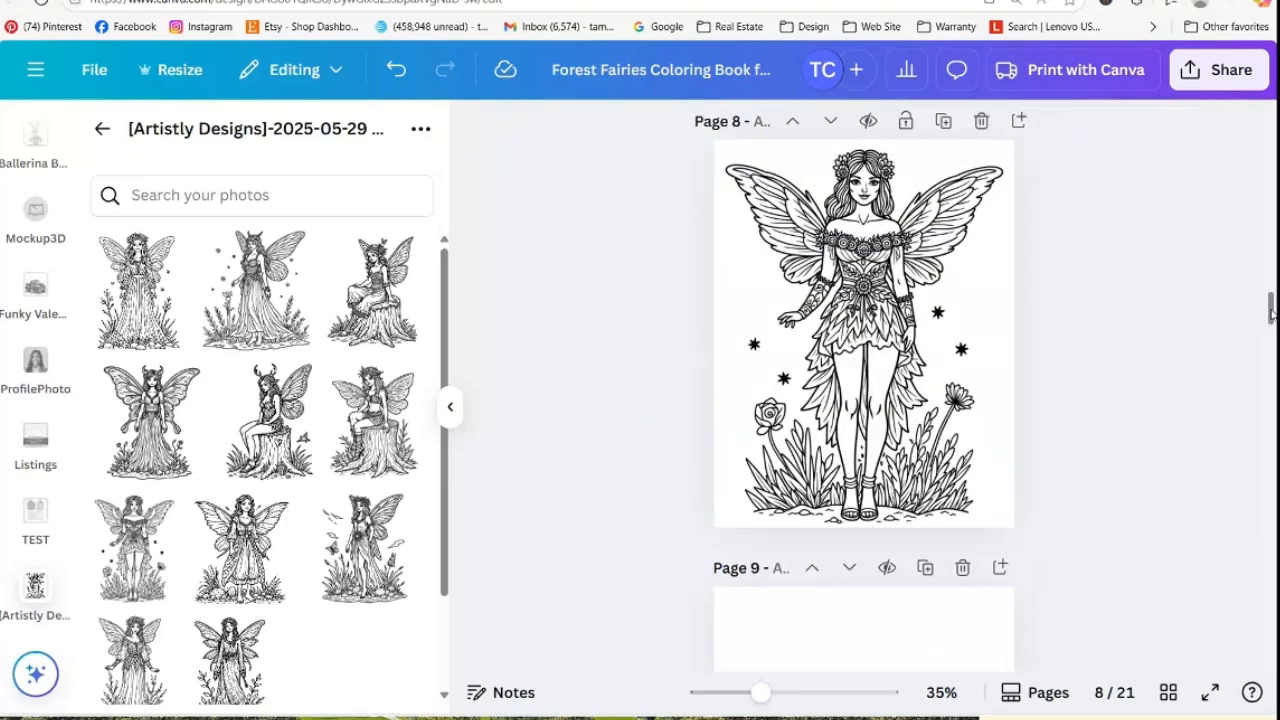
Add the barefoot fairy standing among round stones to page 9, and enlarge and center it to span nearly the full page width
{"action": "scroll", "coordinate": [1270, 314], "scroll_direction": "down", "scroll_amount": 4}
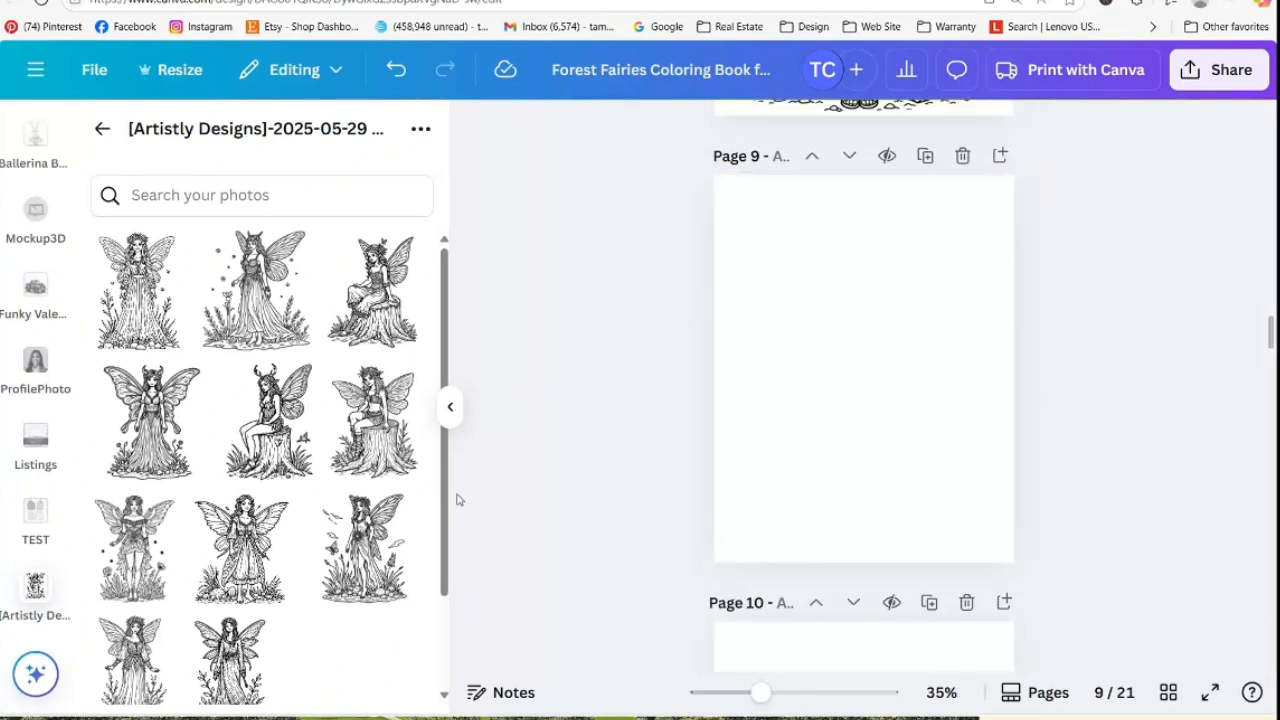
{"action": "mouse_move", "coordinate": [233, 561]}
{"action": "left_mouse_down"}
{"action": "mouse_move", "coordinate": [379, 503]}
{"action": "mouse_move", "coordinate": [742, 290]}
{"action": "mouse_move", "coordinate": [737, 366]}
{"action": "mouse_move", "coordinate": [522, 416]}
{"action": "mouse_move", "coordinate": [258, 558]}
{"action": "left_mouse_up"}
{"action": "left_click", "coordinate": [255, 555]}
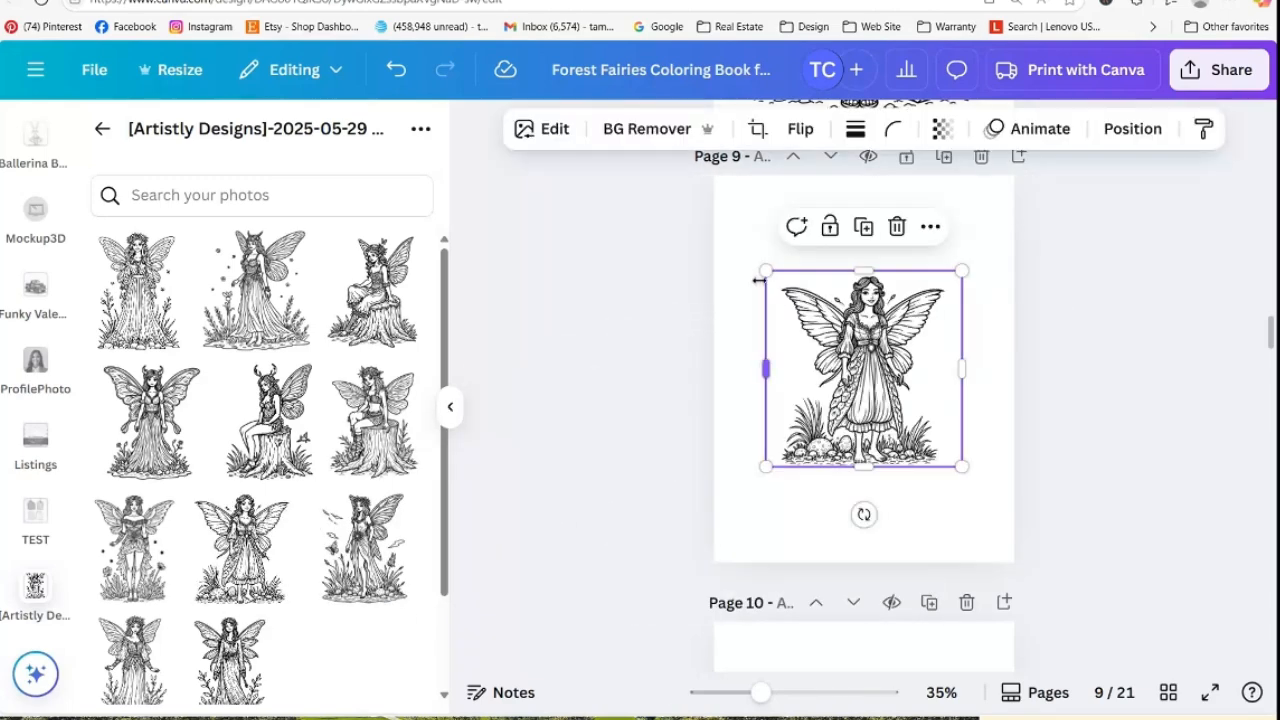
{"action": "left_click_drag", "start_coordinate": [765, 270], "coordinate": [714, 218]}
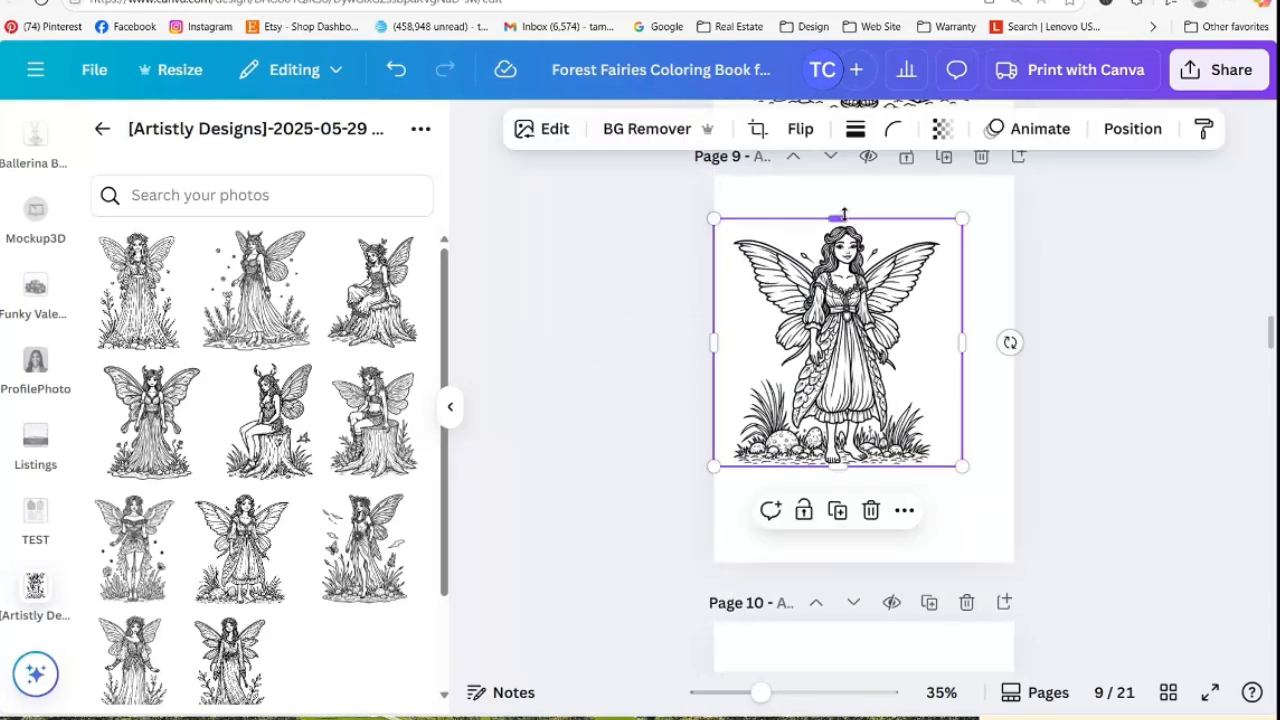
{"action": "left_click_drag", "start_coordinate": [841, 211], "coordinate": [841, 187]}
{"action": "left_click_drag", "start_coordinate": [853, 322], "coordinate": [876, 332]}
{"action": "left_click_drag", "start_coordinate": [860, 477], "coordinate": [861, 532]}
{"action": "left_click_drag", "start_coordinate": [739, 368], "coordinate": [714, 366]}
{"action": "left_click_drag", "start_coordinate": [983, 364], "coordinate": [1000, 364]}
{"action": "left_click_drag", "start_coordinate": [874, 407], "coordinate": [877, 408]}
{"action": "left_click", "coordinate": [1117, 442]}
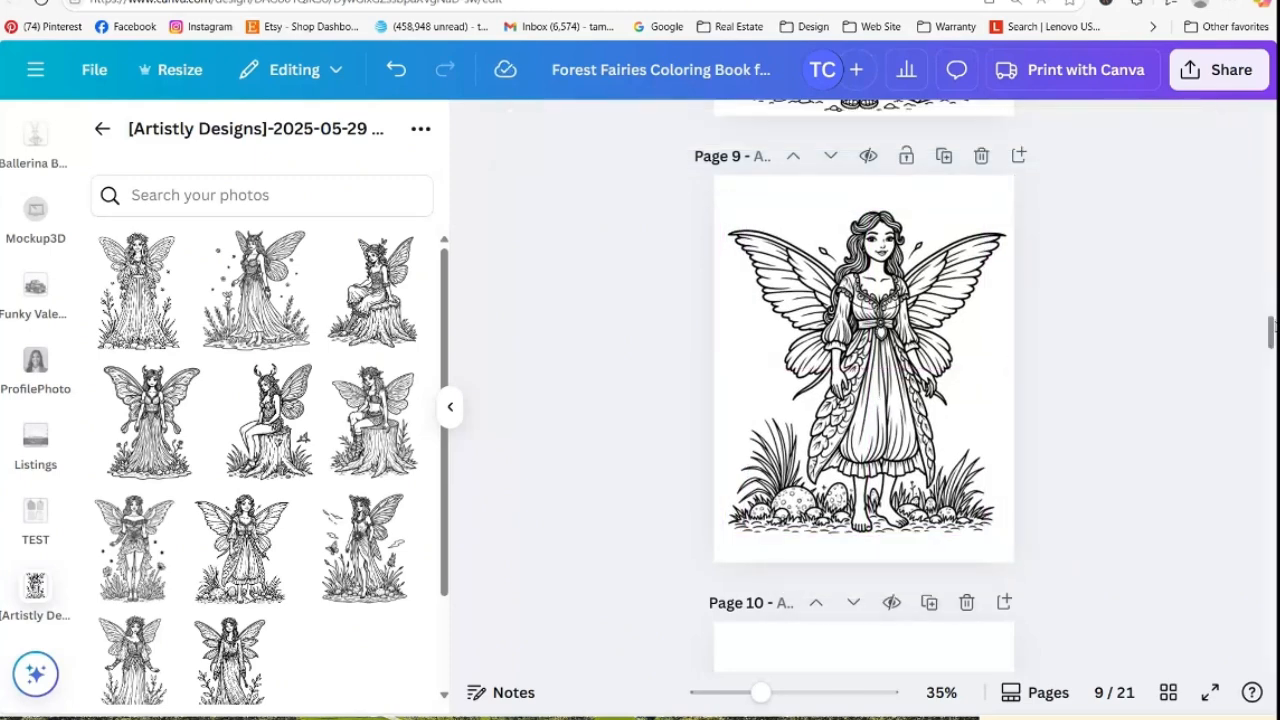
Add the fairy with the butterfly beside her to page 10, and enlarge it to the page width and nearly the full height
{"action": "scroll", "coordinate": [1274, 327], "scroll_direction": "down", "scroll_amount": 5}
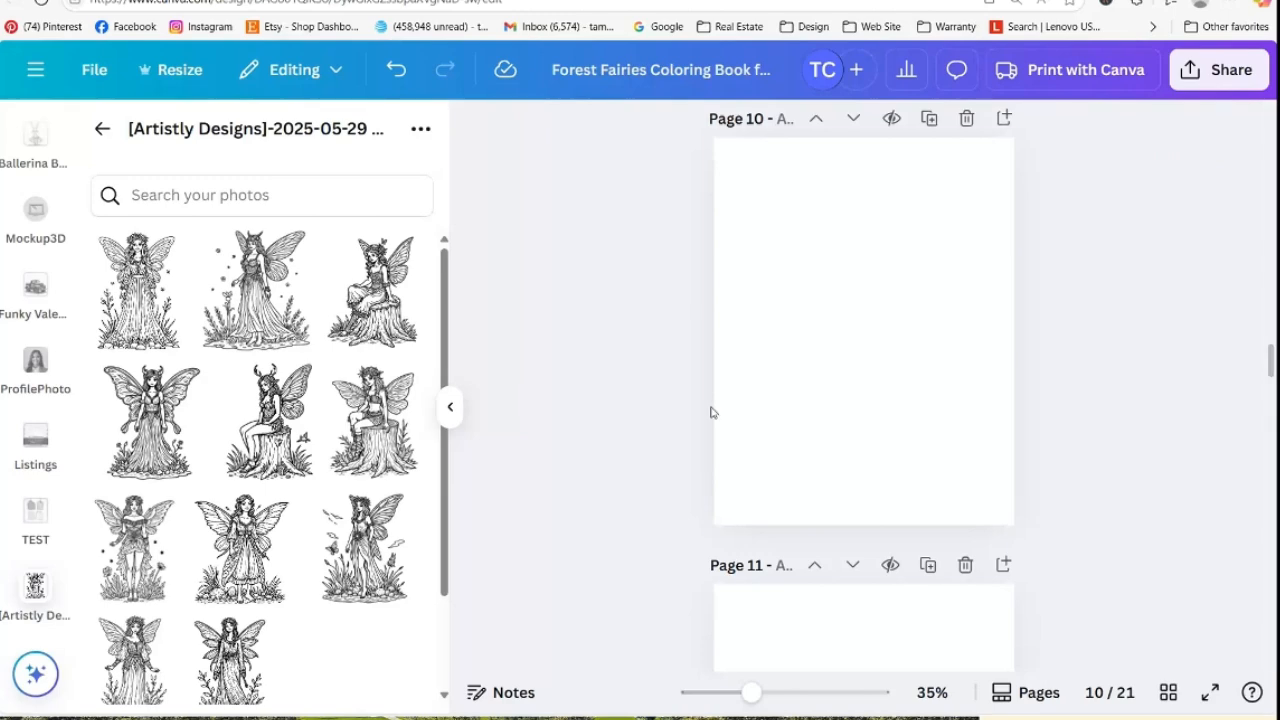
{"action": "left_click_drag", "start_coordinate": [363, 548], "coordinate": [700, 355]}
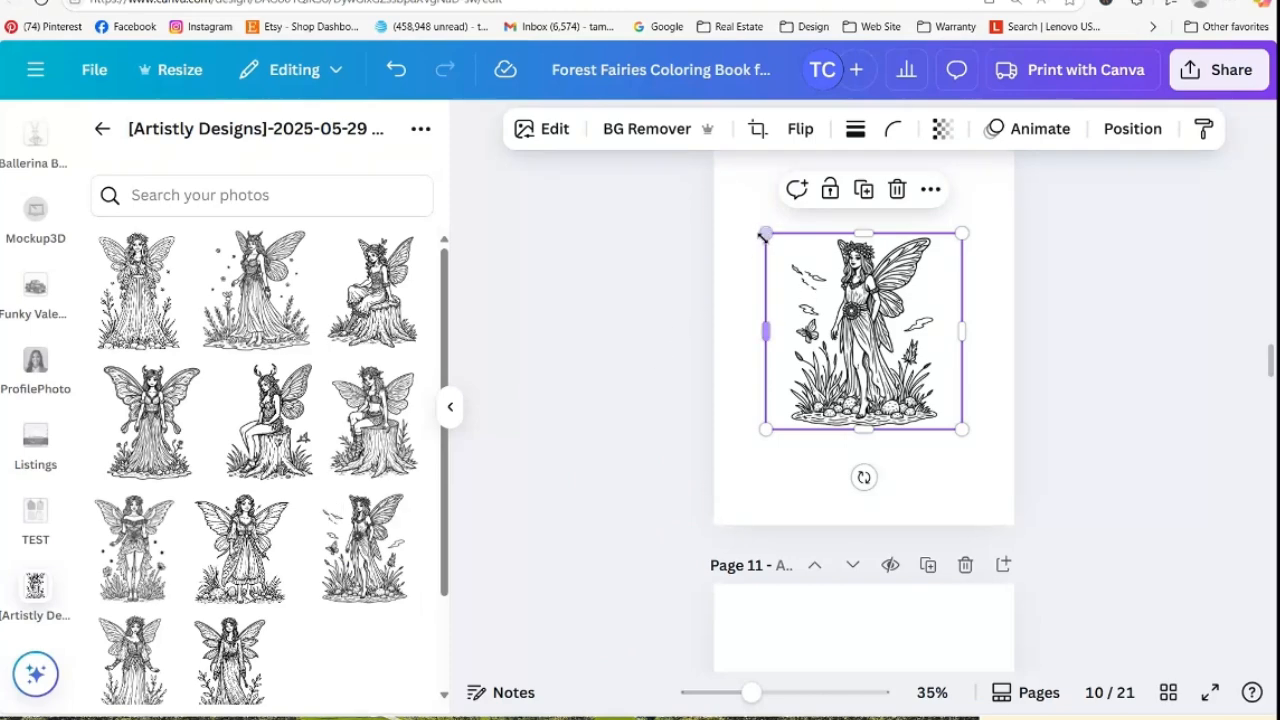
{"action": "left_click_drag", "start_coordinate": [765, 233], "coordinate": [703, 97]}
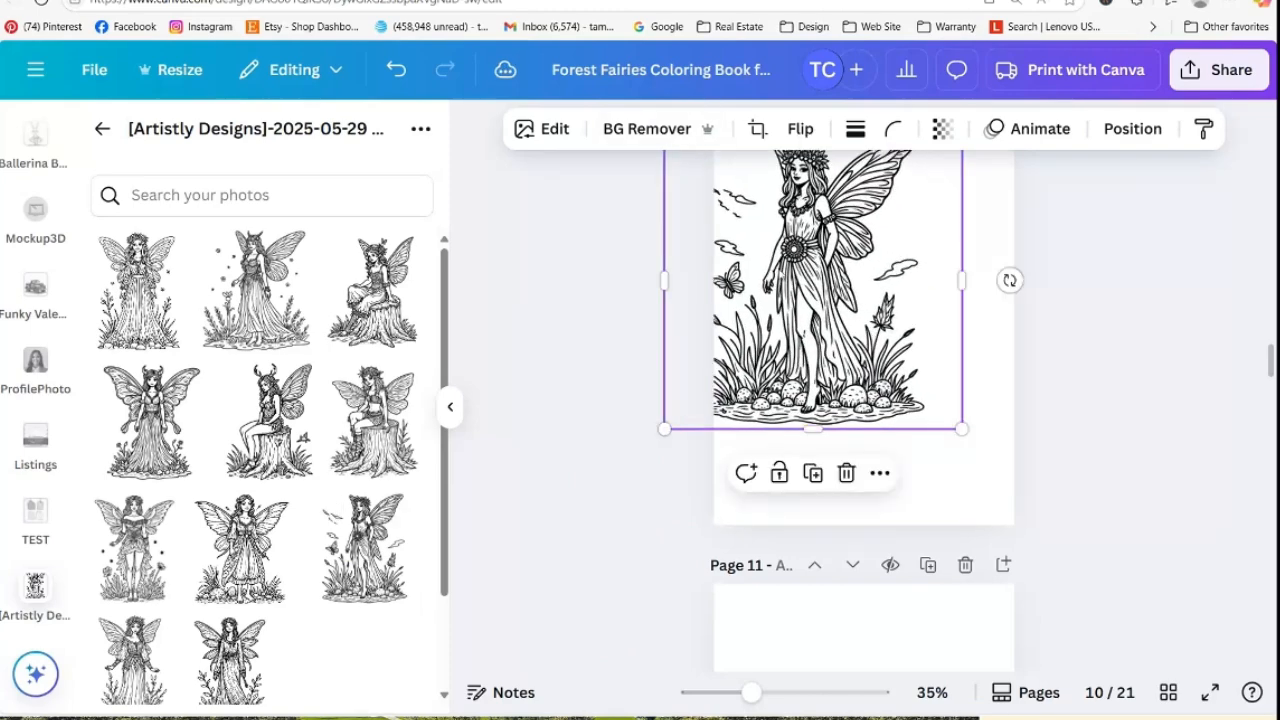
{"action": "left_click_drag", "start_coordinate": [849, 266], "coordinate": [899, 307]}
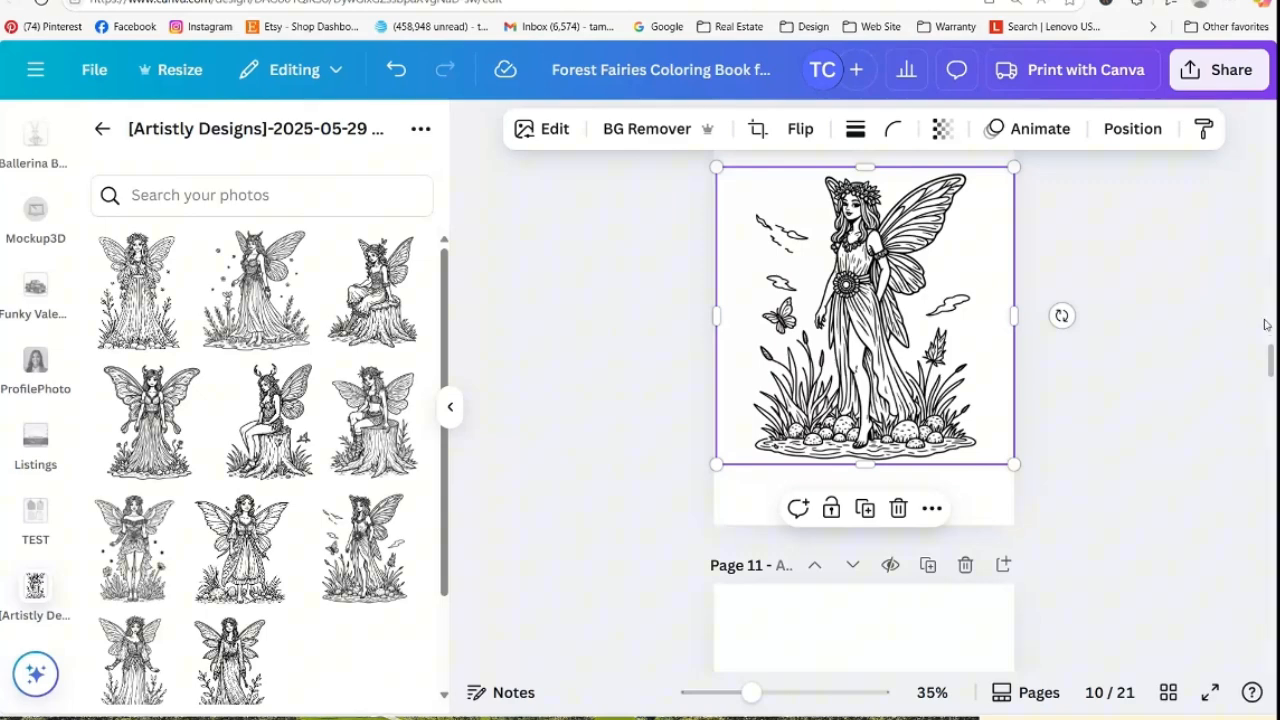
{"action": "scroll", "coordinate": [1270, 350], "scroll_direction": "up", "scroll_amount": 2}
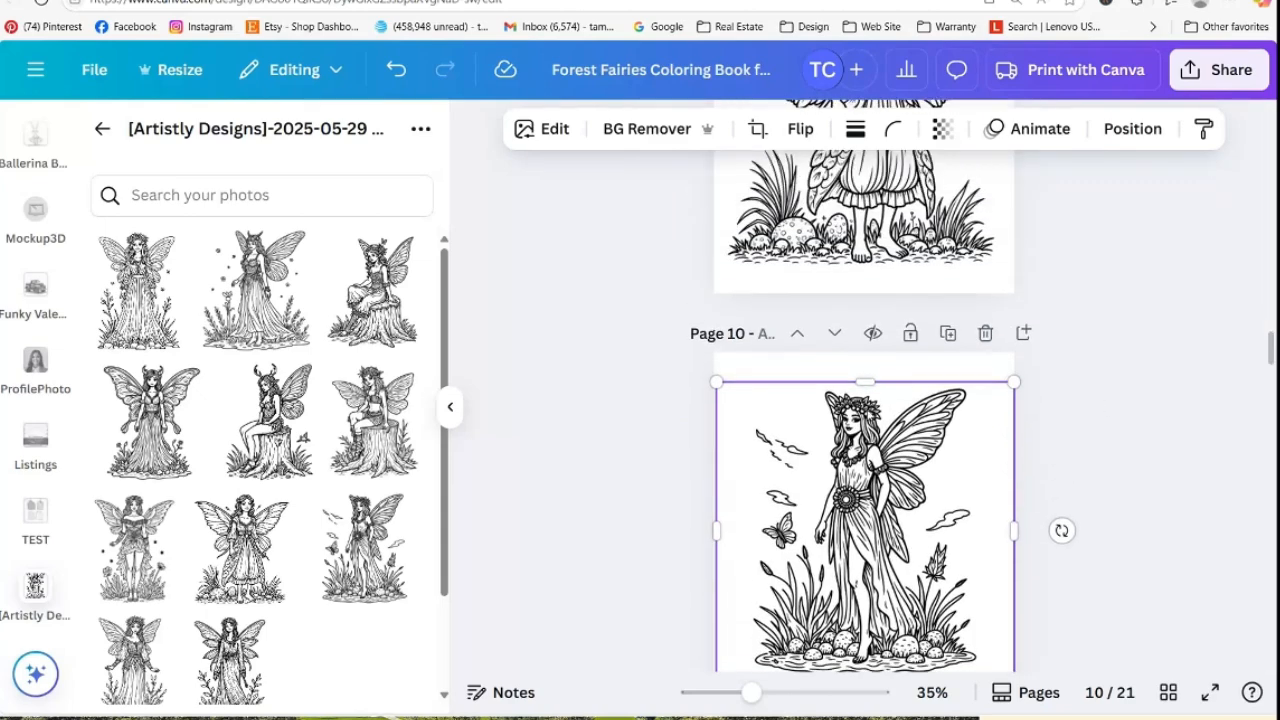
{"action": "left_click_drag", "start_coordinate": [865, 381], "coordinate": [865, 365]}
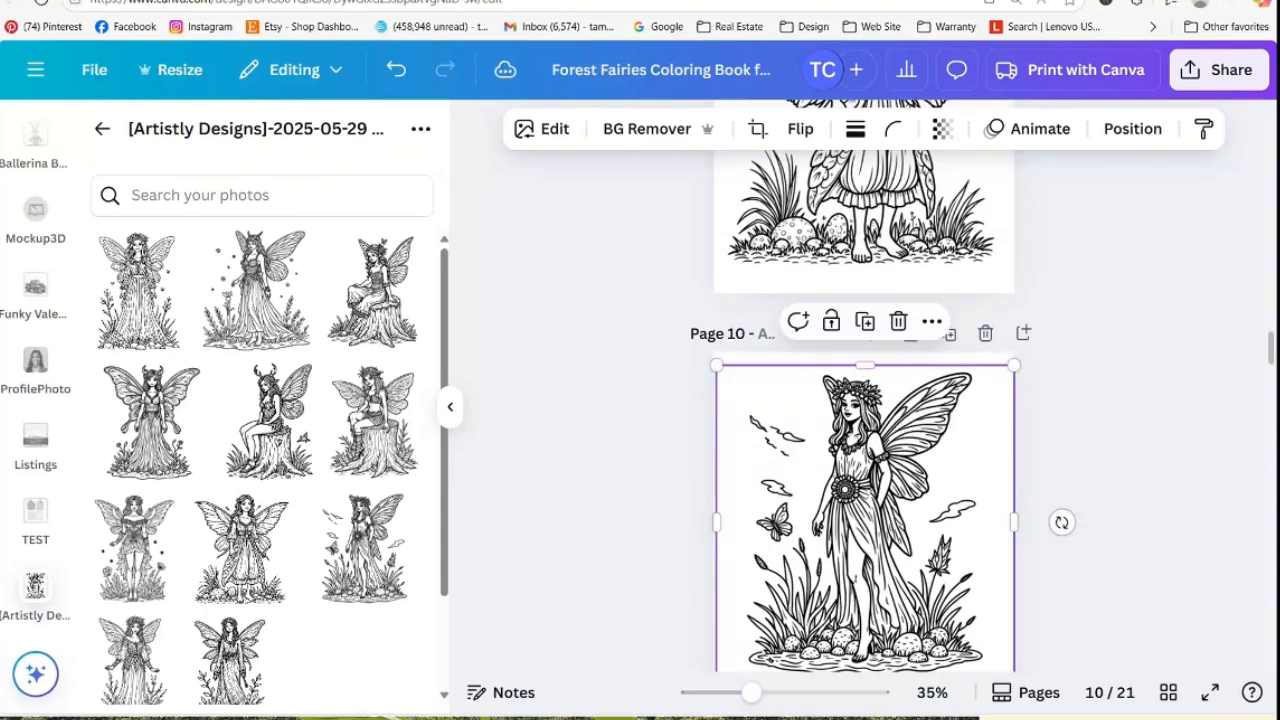
{"action": "scroll", "coordinate": [1272, 333], "scroll_direction": "down", "scroll_amount": 3}
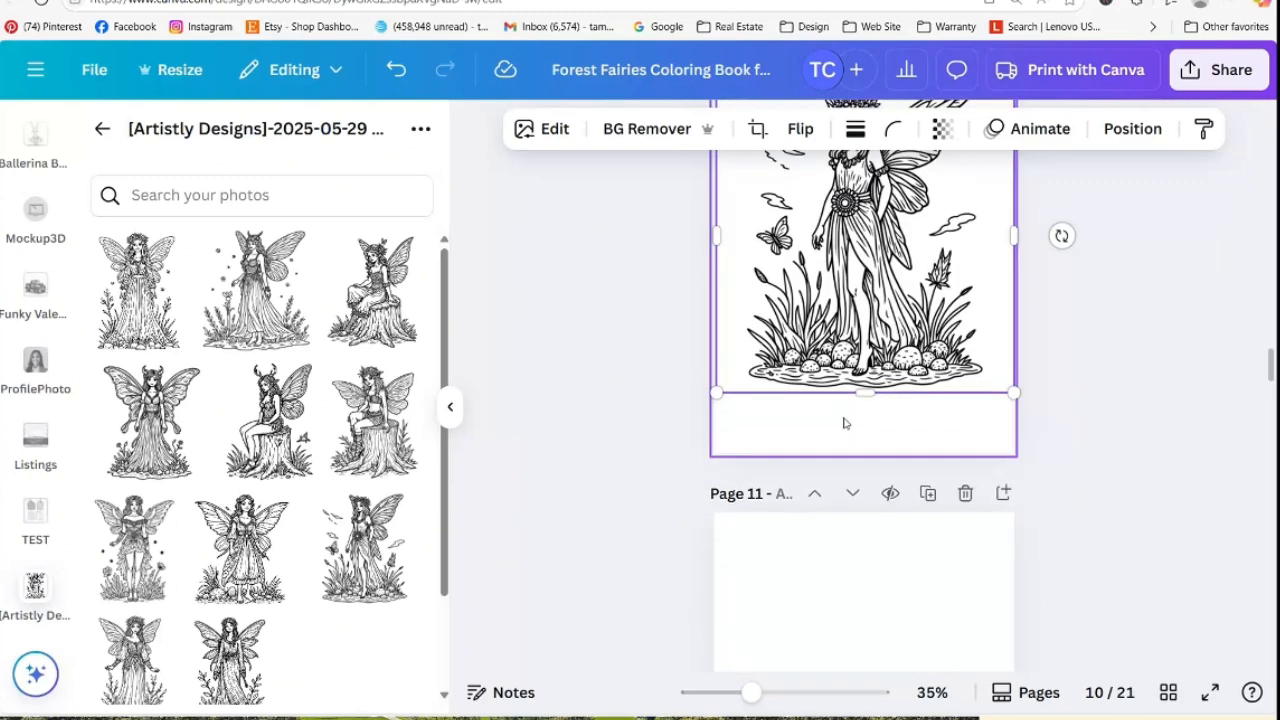
{"action": "left_click_drag", "start_coordinate": [869, 386], "coordinate": [866, 423]}
{"action": "left_click", "coordinate": [1160, 442]}
Fill page 11 with the flower-crowned fairy in the leaf-waisted skirt with outstretched hands
{"action": "scroll", "coordinate": [1272, 362], "scroll_direction": "down", "scroll_amount": 4}
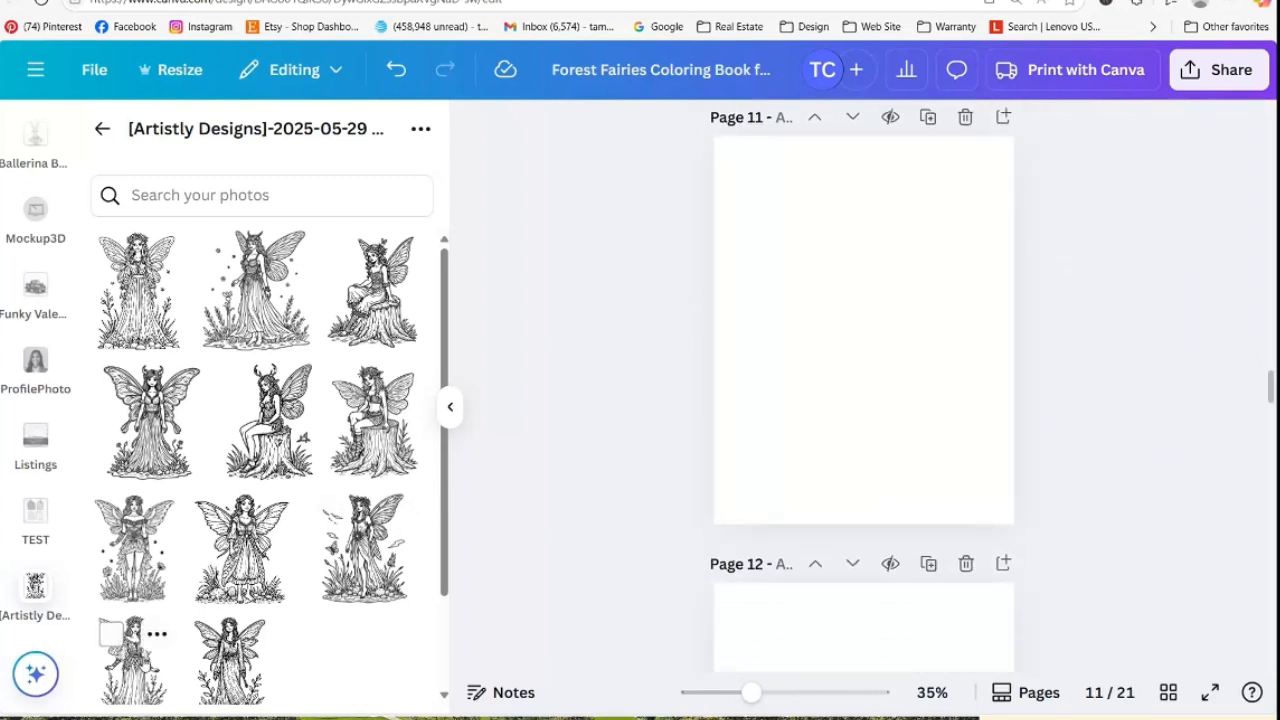
{"action": "left_click_drag", "start_coordinate": [135, 662], "coordinate": [738, 298]}
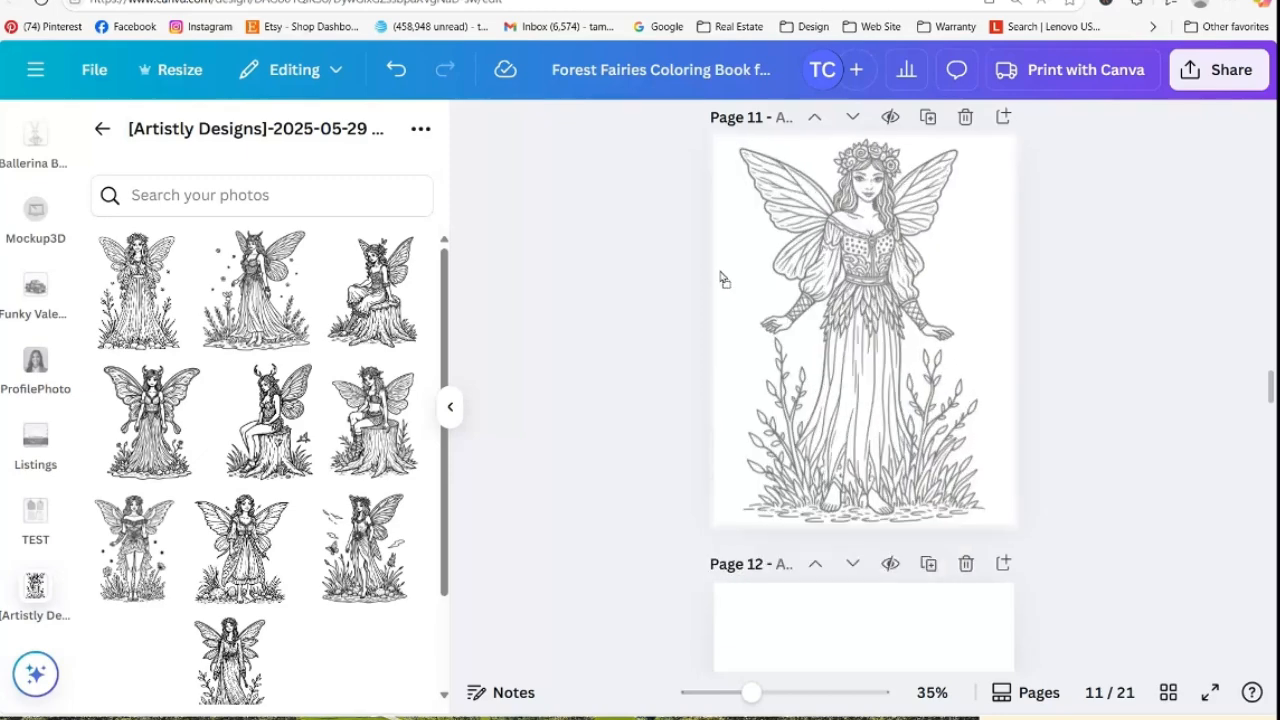
{"action": "left_click", "coordinate": [1105, 400]}
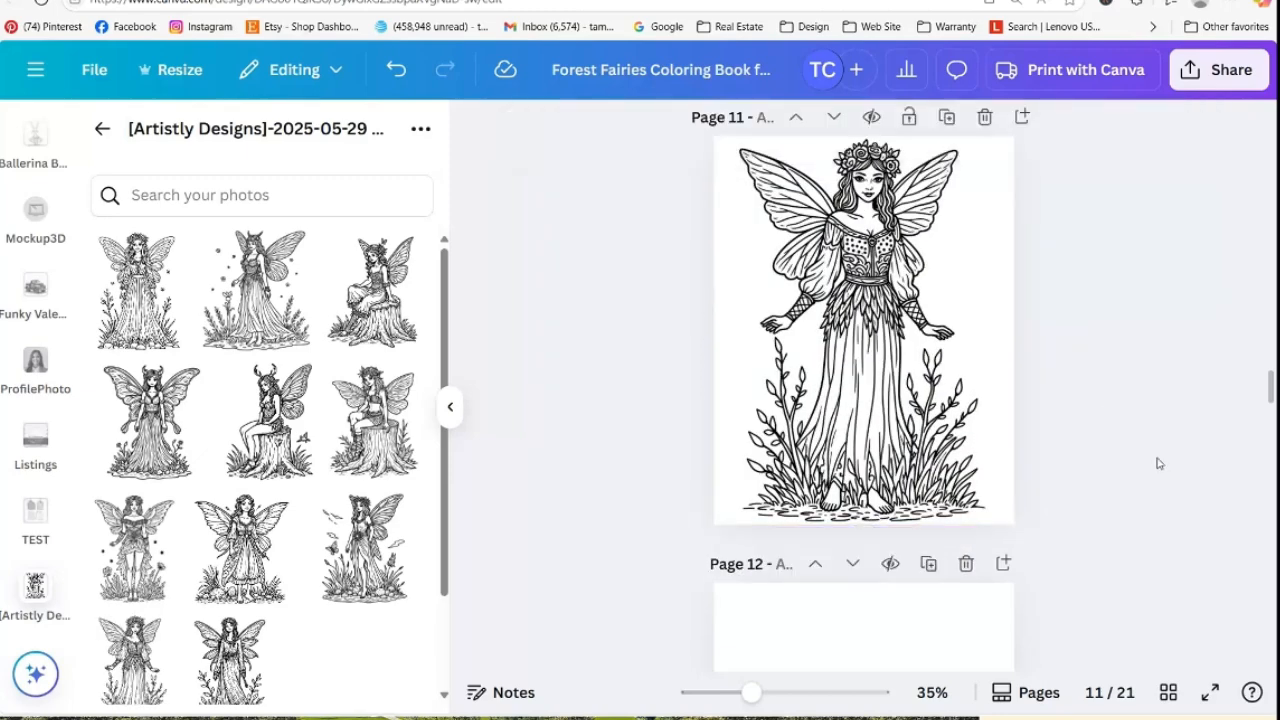
Fill page 12 with the last image, the fairy in a long belted robe
{"action": "scroll", "coordinate": [1158, 463], "scroll_direction": "down", "scroll_amount": 3}
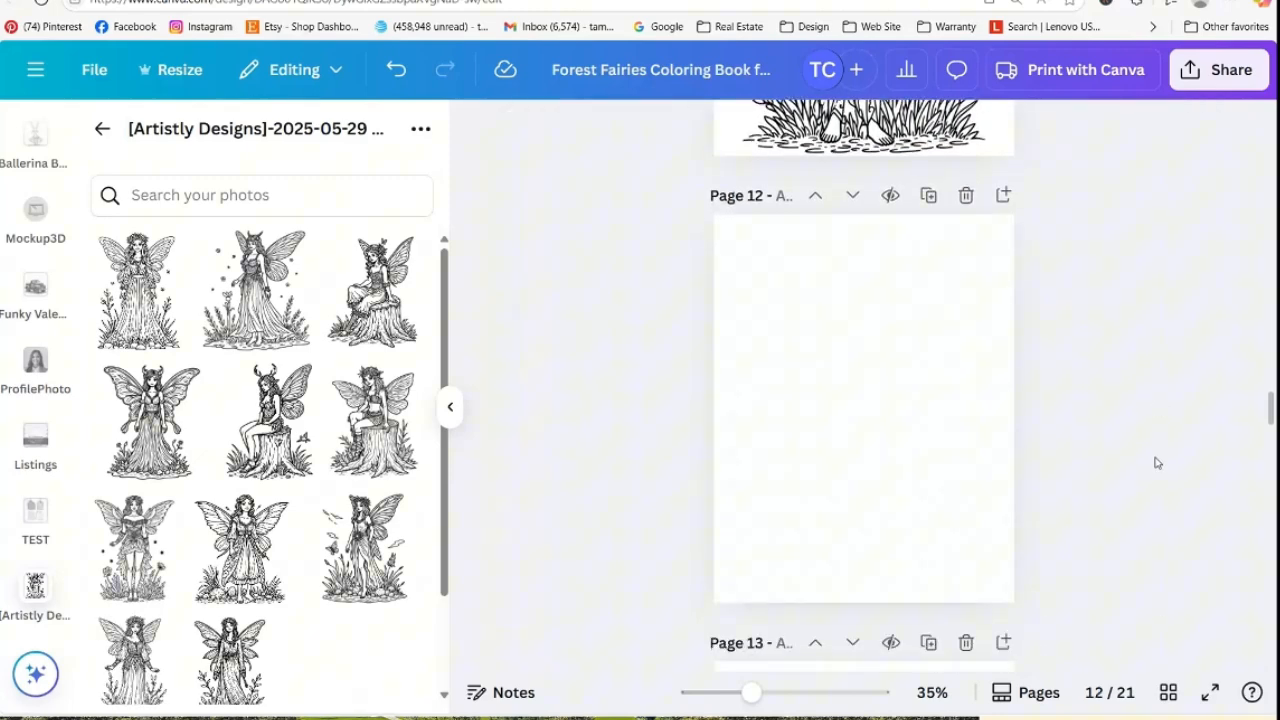
{"action": "scroll", "coordinate": [1158, 463], "scroll_direction": "down", "scroll_amount": 1}
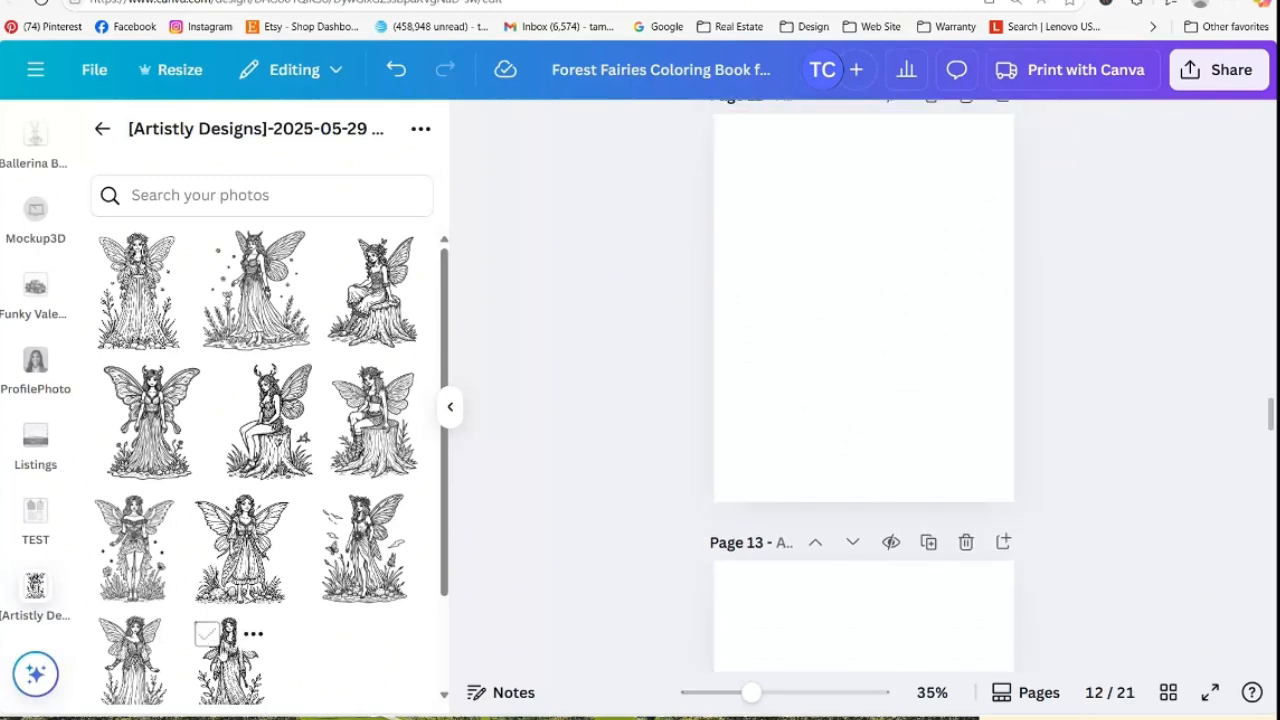
{"action": "left_click_drag", "start_coordinate": [225, 655], "coordinate": [737, 270]}
{"action": "left_click", "coordinate": [1148, 345]}
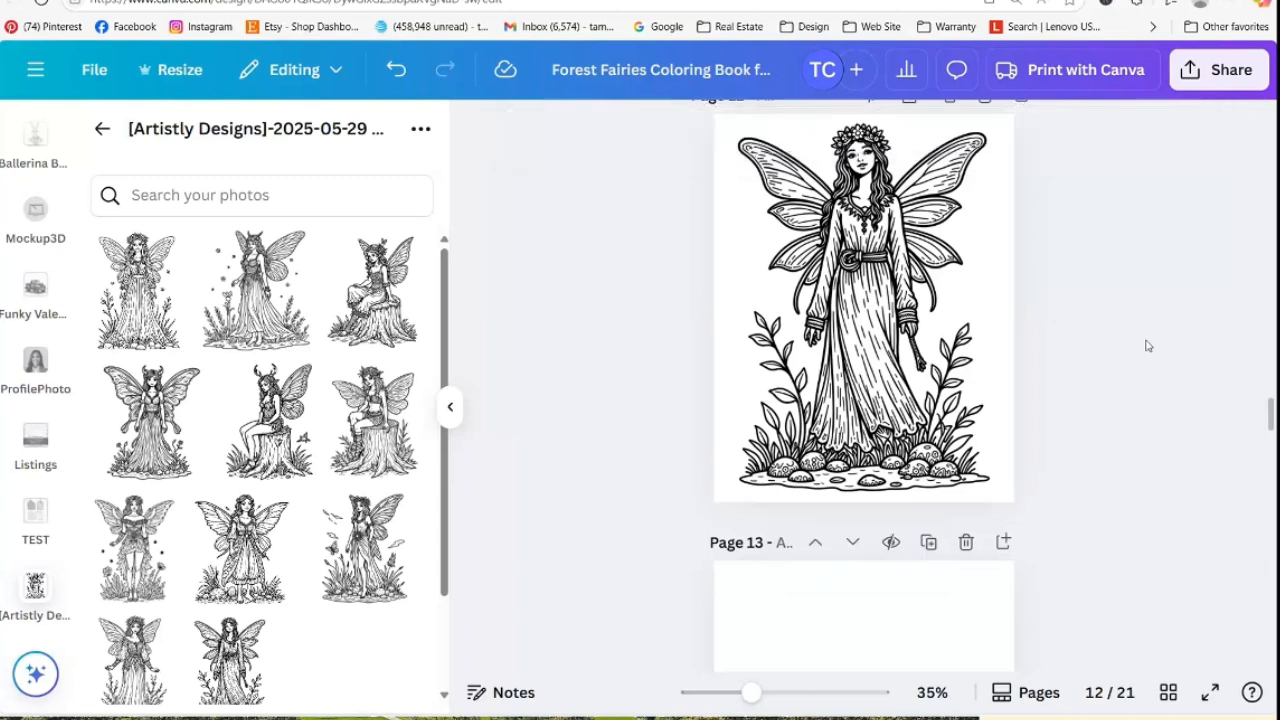
Remove the background from the fairy picture on page 8
{"action": "scroll", "coordinate": [1148, 345], "scroll_direction": "down", "scroll_amount": 5}
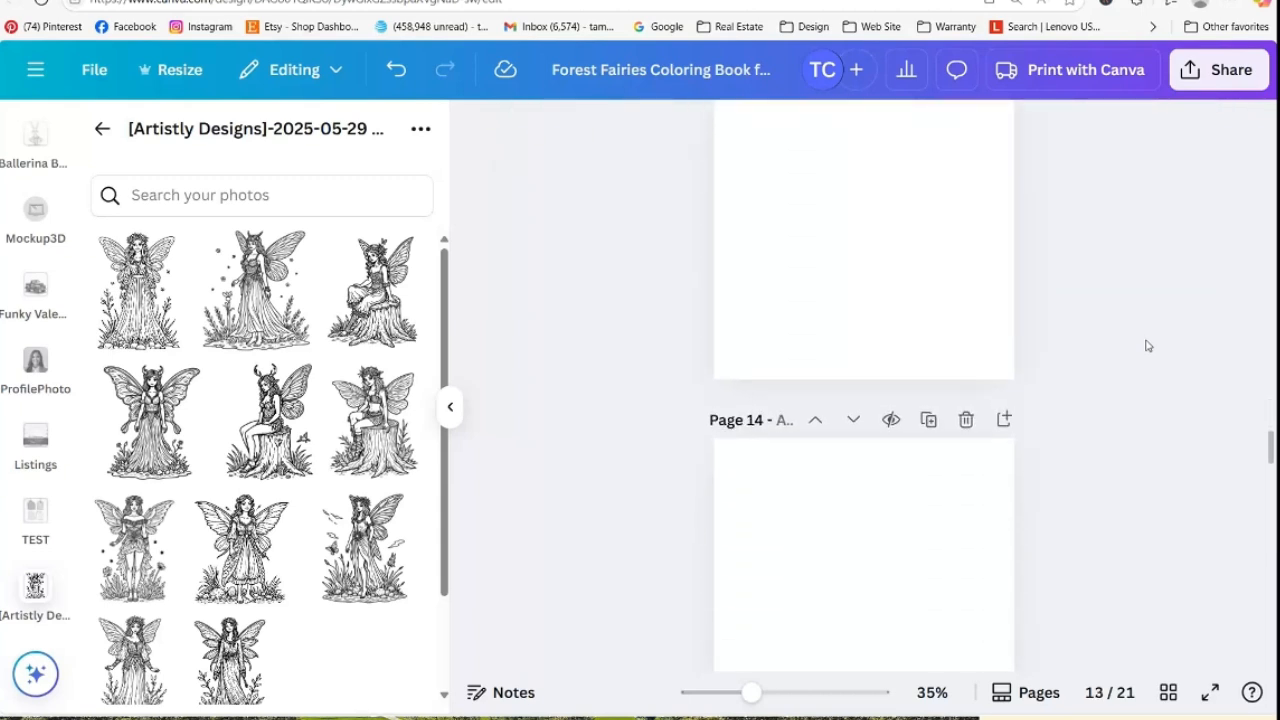
{"action": "scroll", "coordinate": [1148, 345], "scroll_direction": "up", "scroll_amount": 2}
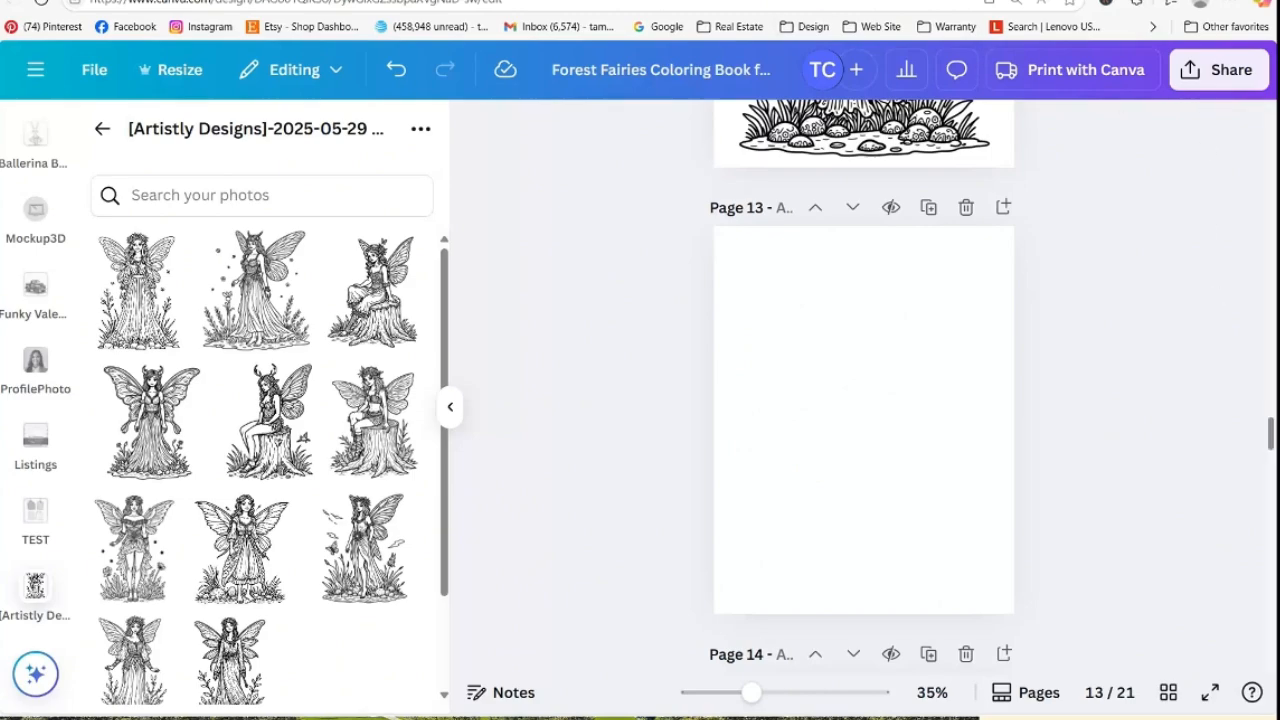
{"action": "left_click_drag", "start_coordinate": [1270, 447], "coordinate": [1250, 339]}
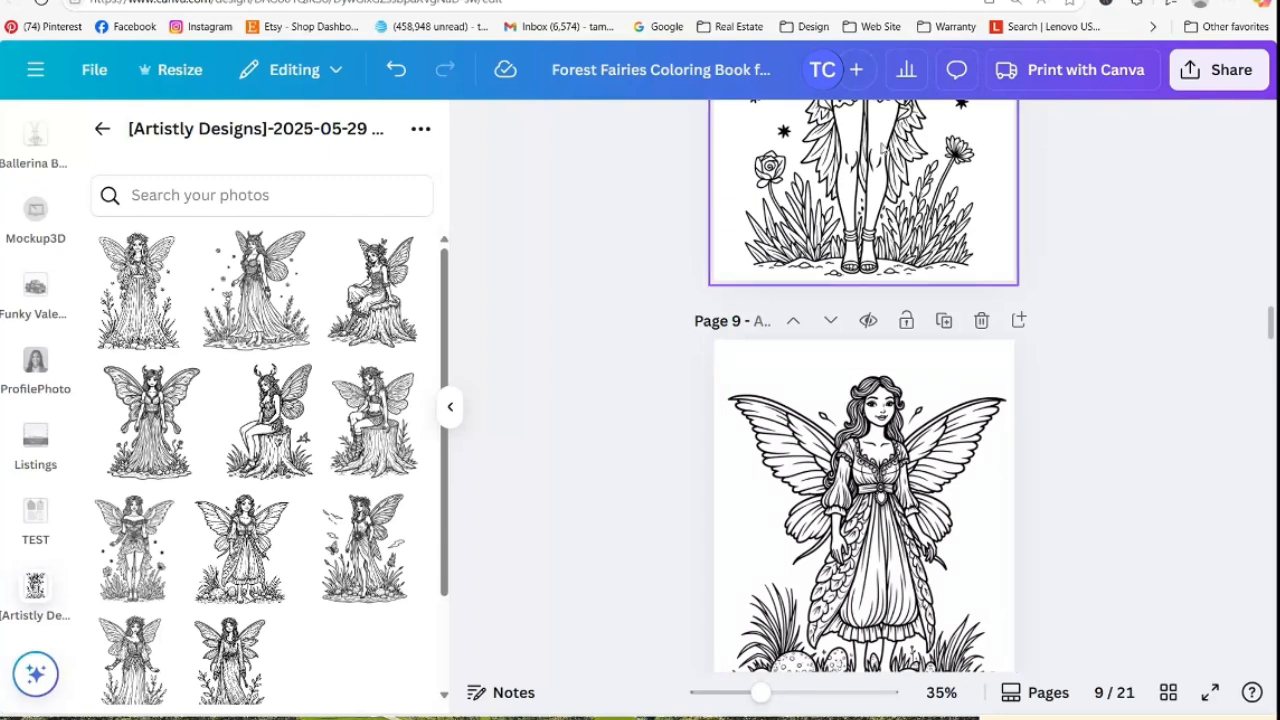
{"action": "left_click", "coordinate": [882, 148]}
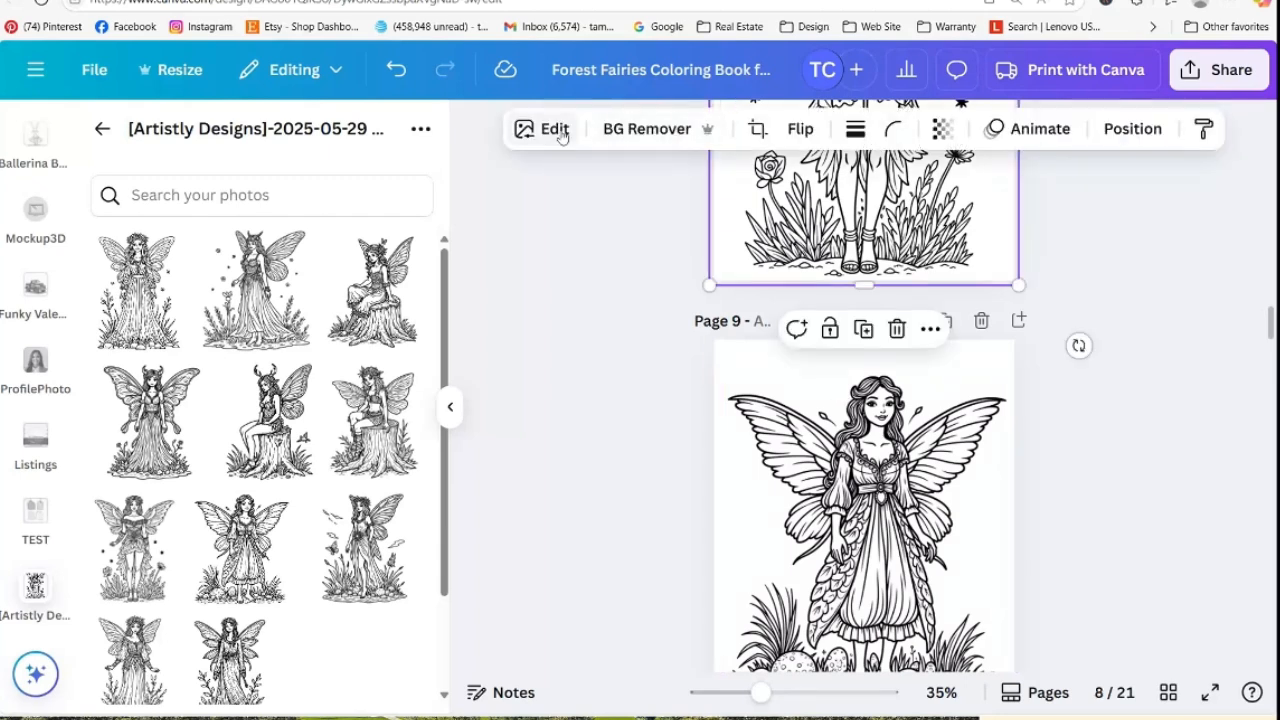
{"action": "left_click", "coordinate": [640, 129]}
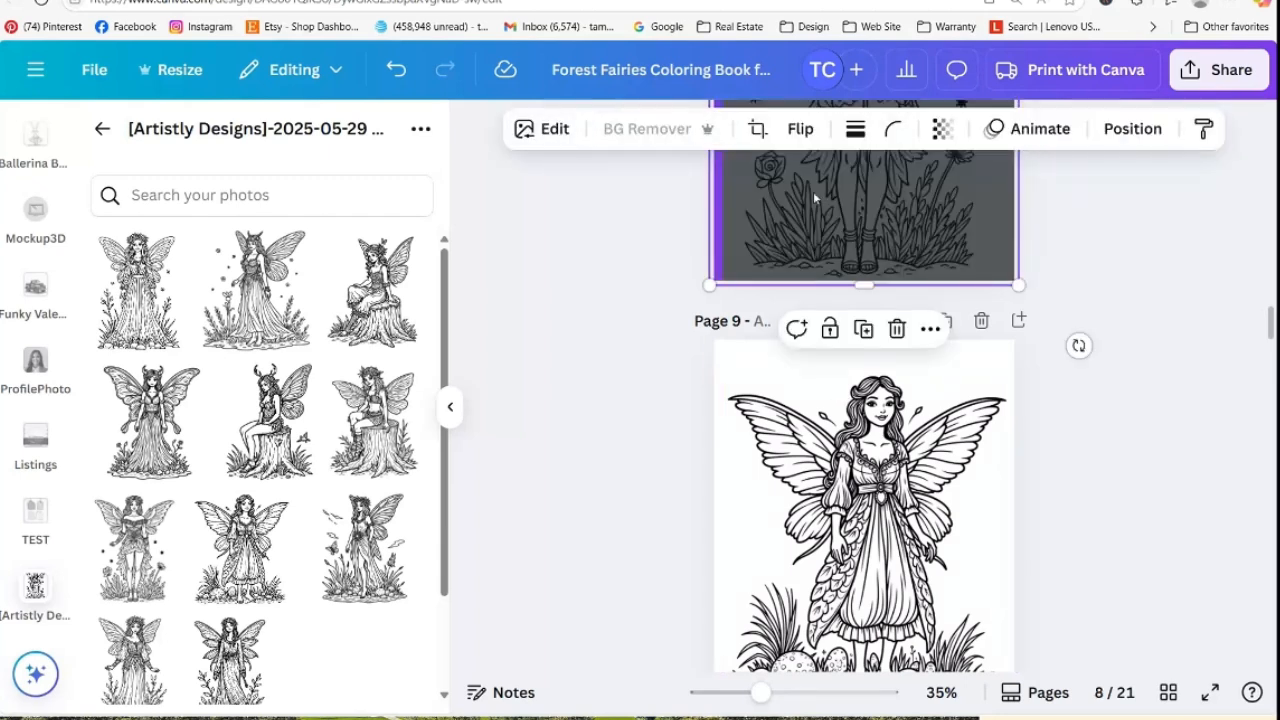
{"action": "left_click", "coordinate": [1149, 288]}
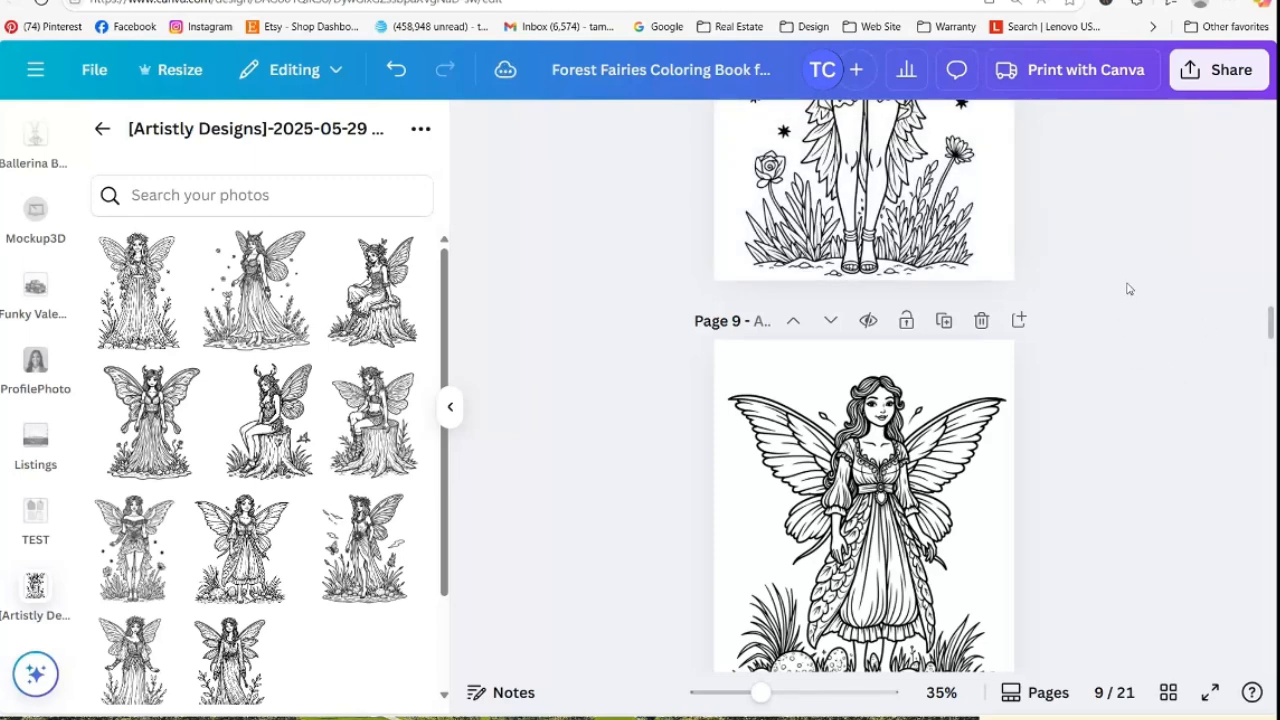
Switch to Artistly and close the open details of the seated forest fairy design
{"action": "left_click", "coordinate": [560, 0]}
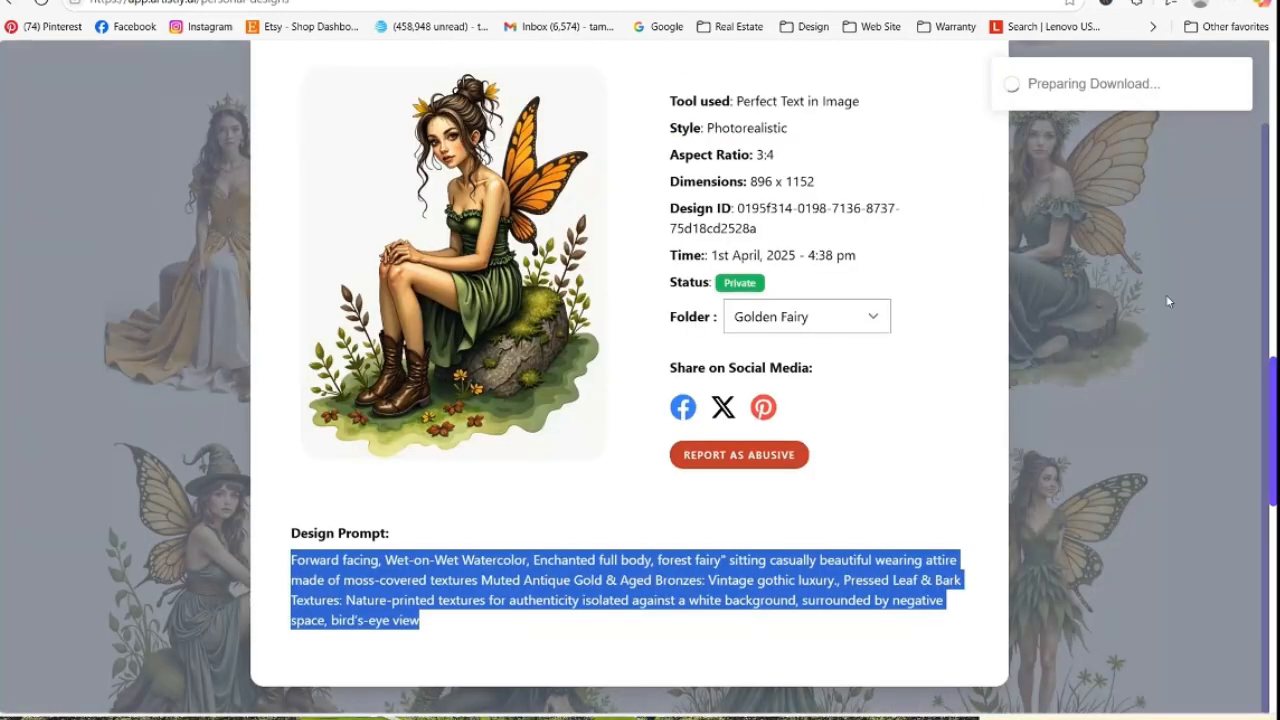
{"action": "left_click", "coordinate": [1168, 299]}
{"action": "scroll", "coordinate": [1258, 420], "scroll_direction": "up", "scroll_amount": 3}
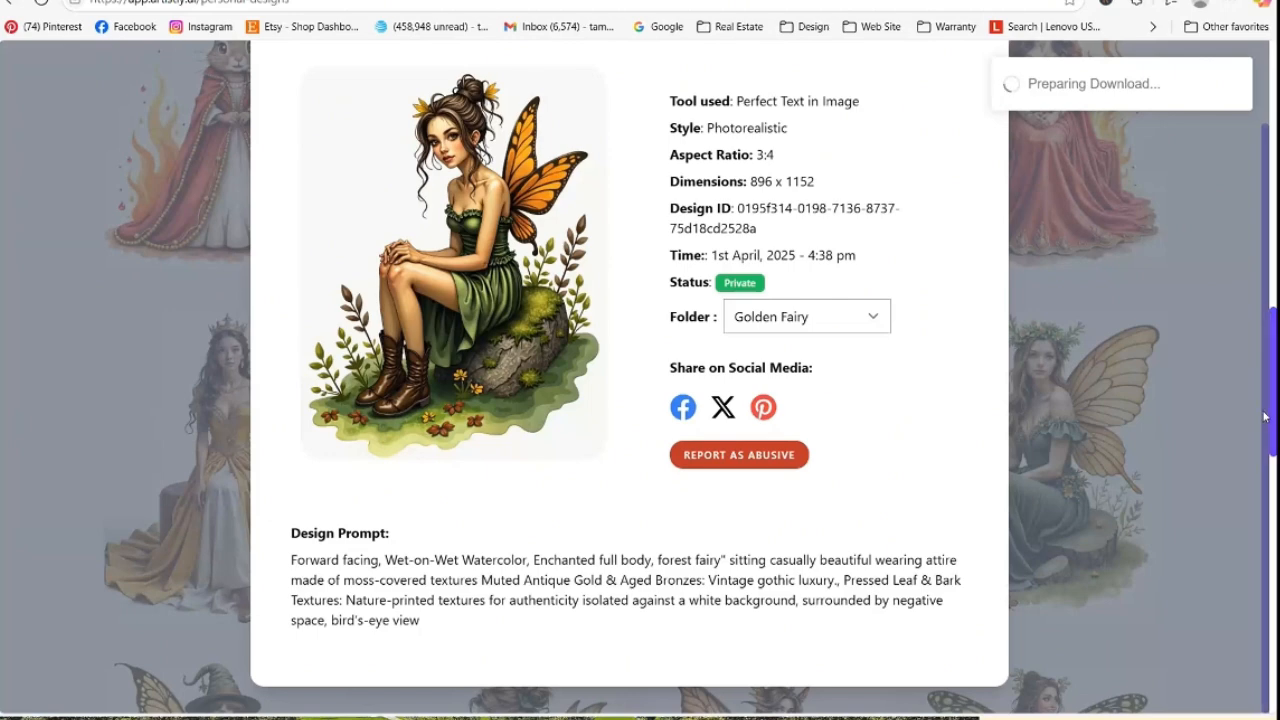
{"action": "scroll", "coordinate": [1265, 416], "scroll_direction": "up", "scroll_amount": 1}
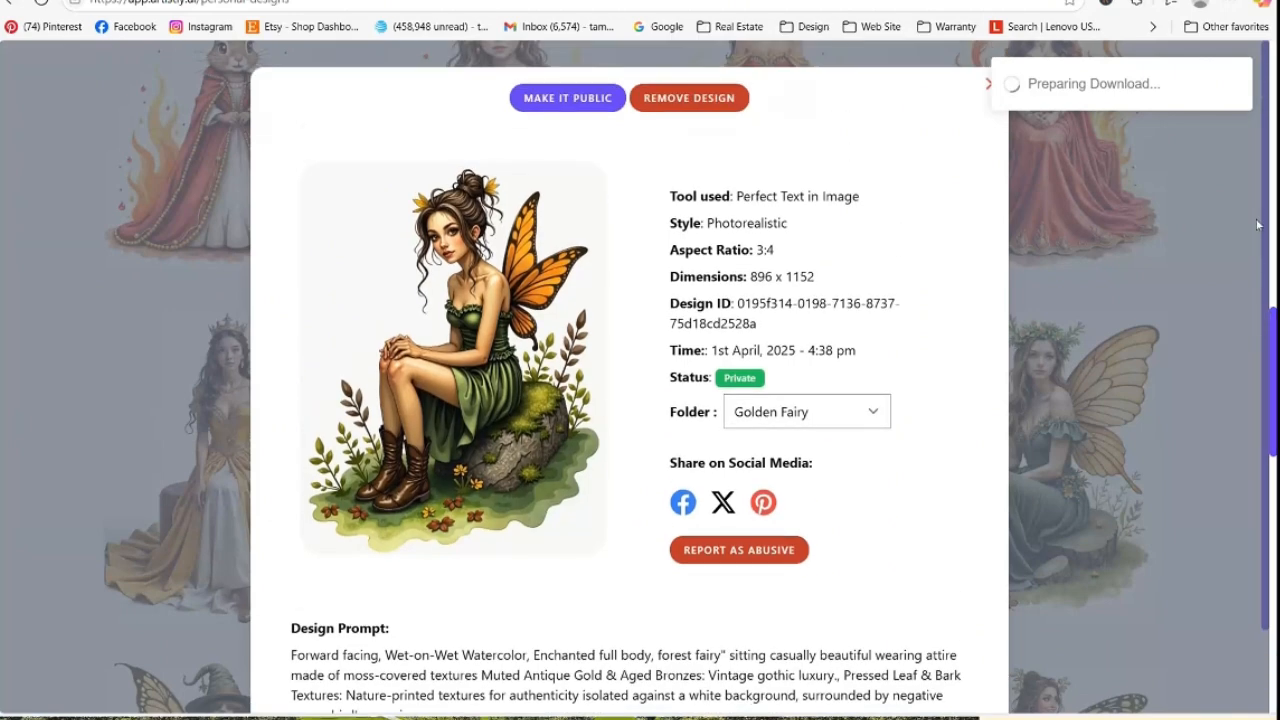
{"action": "left_click", "coordinate": [988, 85]}
{"action": "scroll", "coordinate": [1274, 375], "scroll_direction": "down", "scroll_amount": 11}
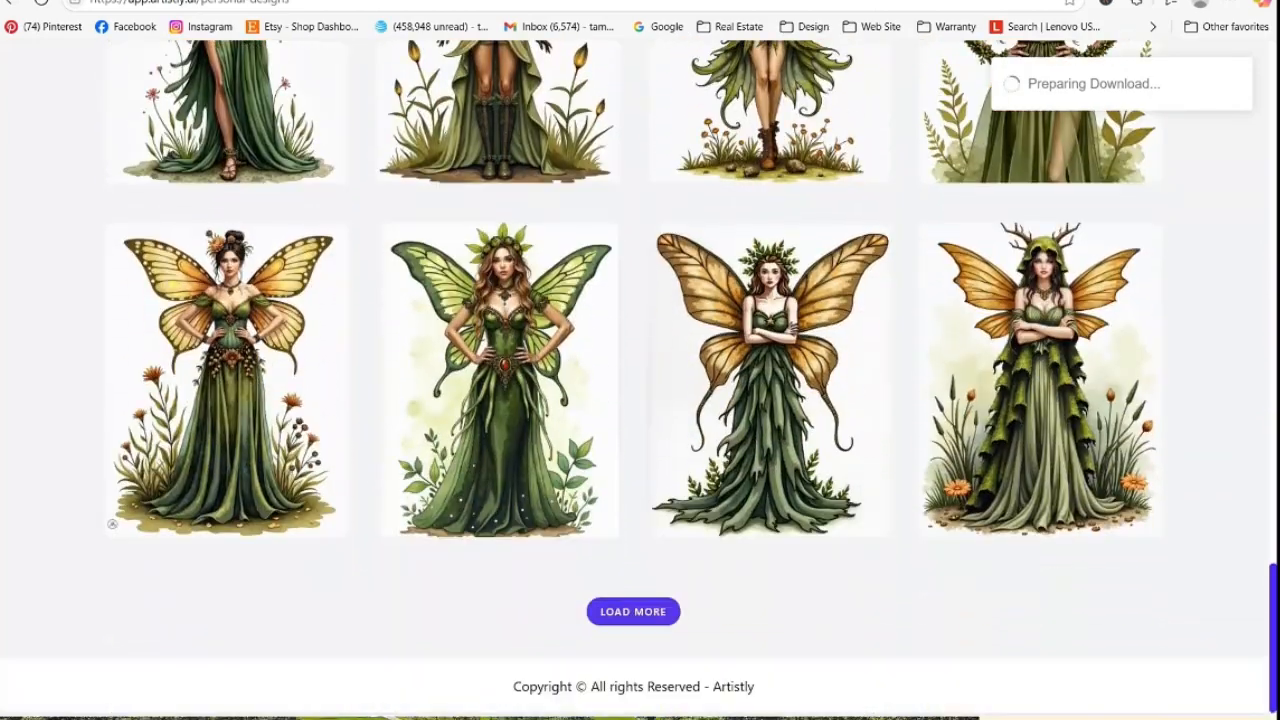
Open the Whimsical Trees folder in the personal designs and look through its tree images
{"action": "left_click_drag", "start_coordinate": [1273, 637], "coordinate": [1273, 115]}
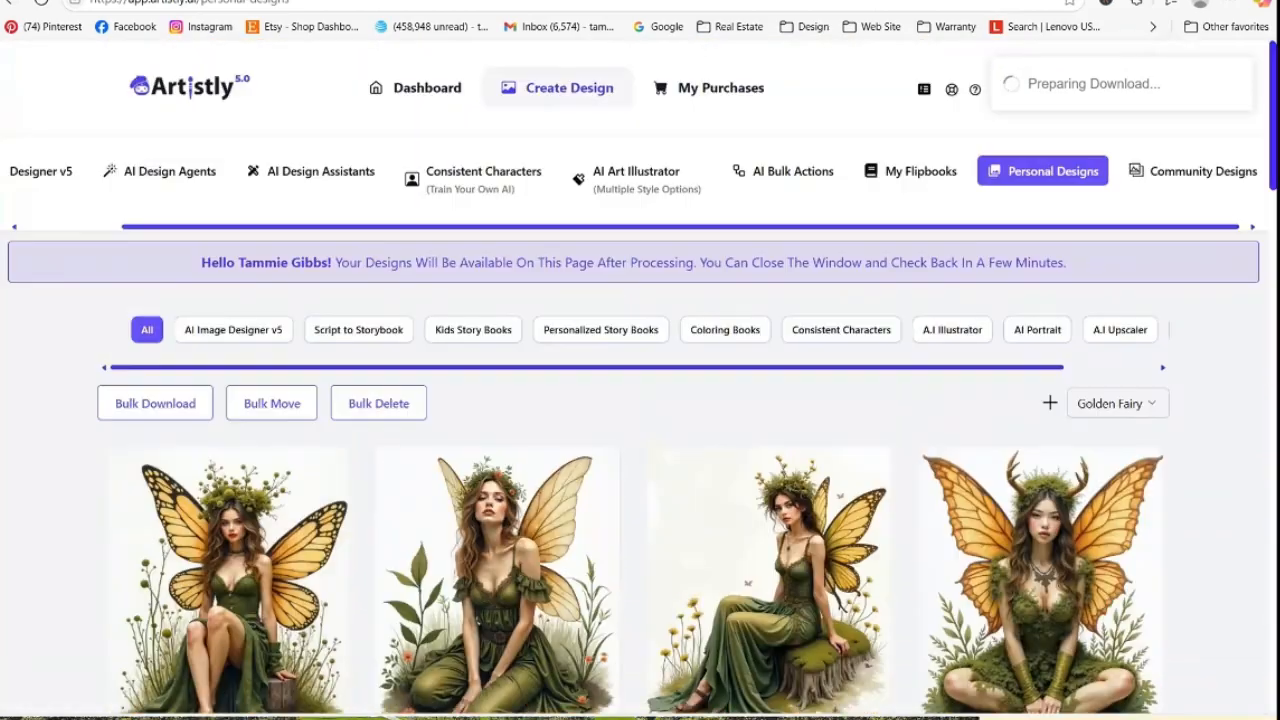
{"action": "left_click", "coordinate": [1128, 401]}
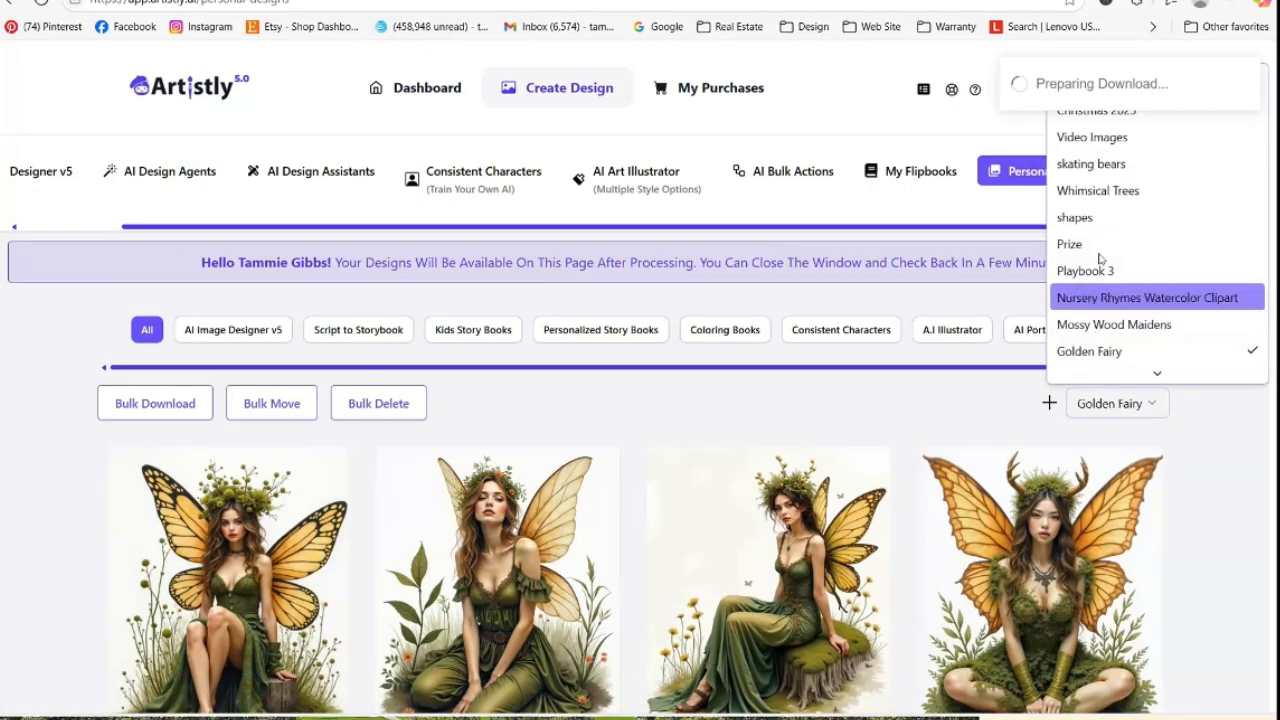
{"action": "left_click", "coordinate": [1103, 191]}
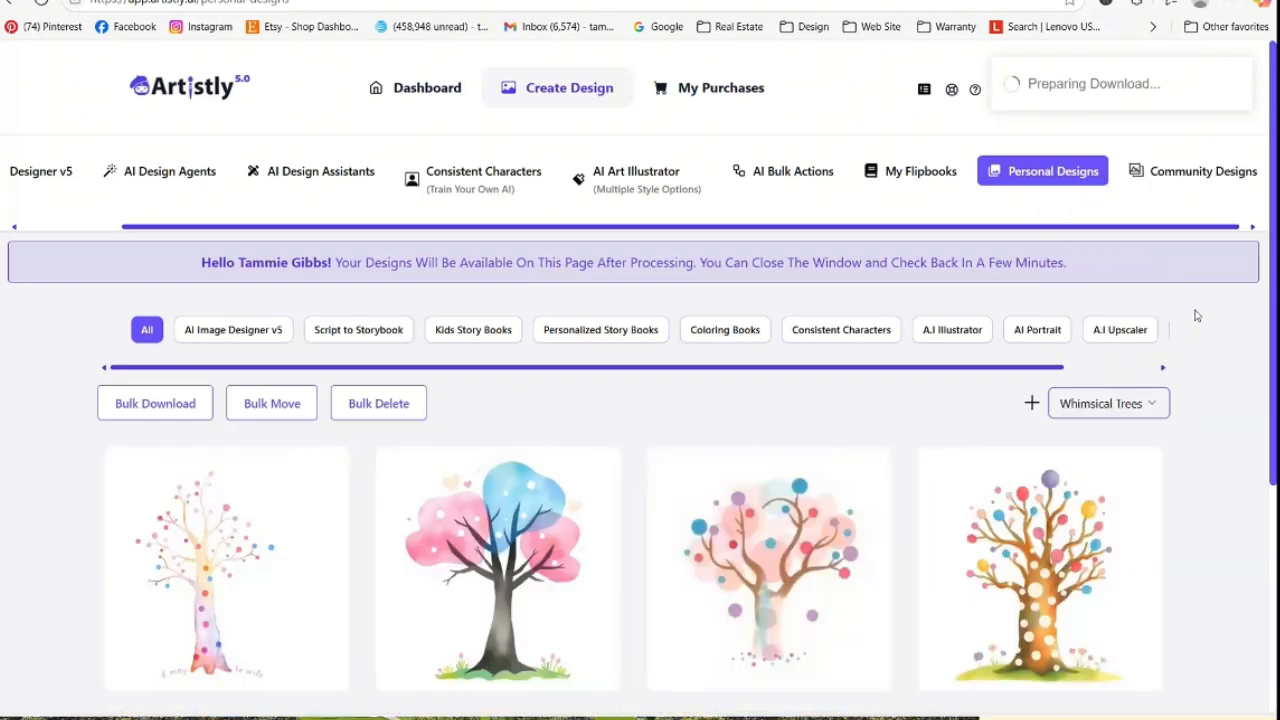
{"action": "scroll", "coordinate": [640, 400], "scroll_direction": "down", "scroll_amount": 4}
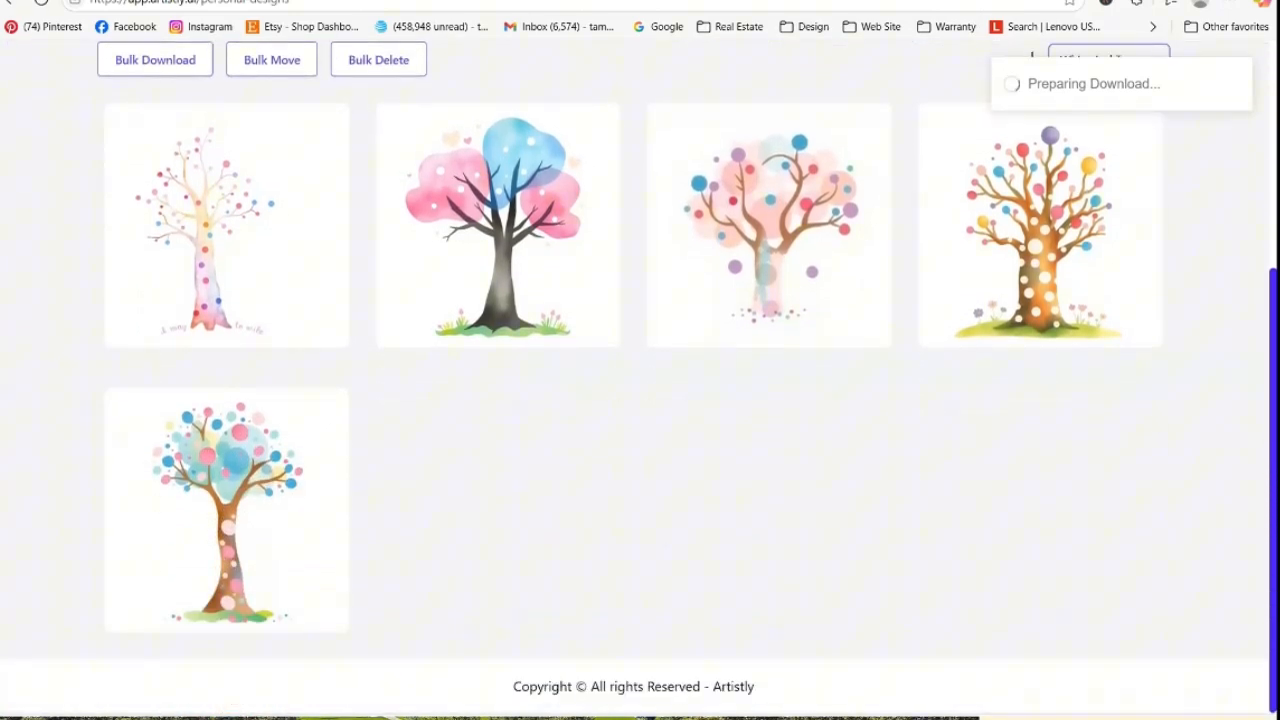
{"action": "scroll", "coordinate": [1268, 127], "scroll_direction": "up", "scroll_amount": 4}
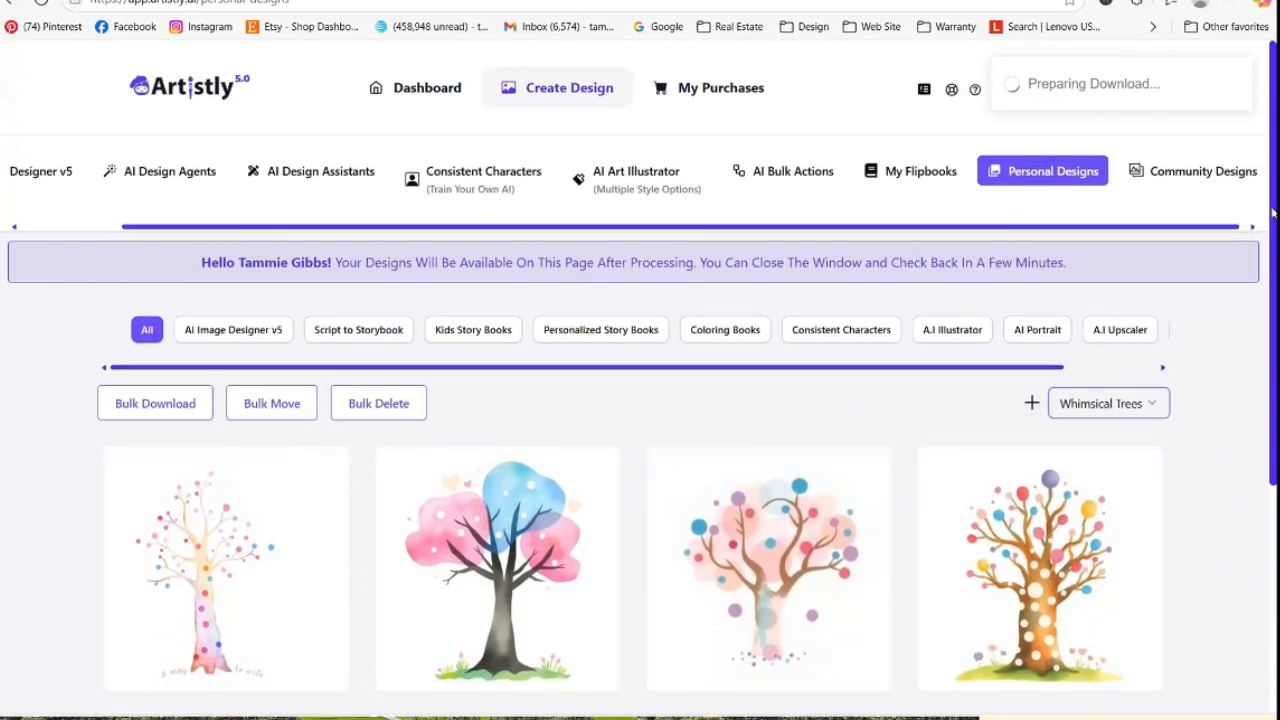
Open the Tree House Pack folder and find the treehouse images among its designs
{"action": "left_click", "coordinate": [1133, 408]}
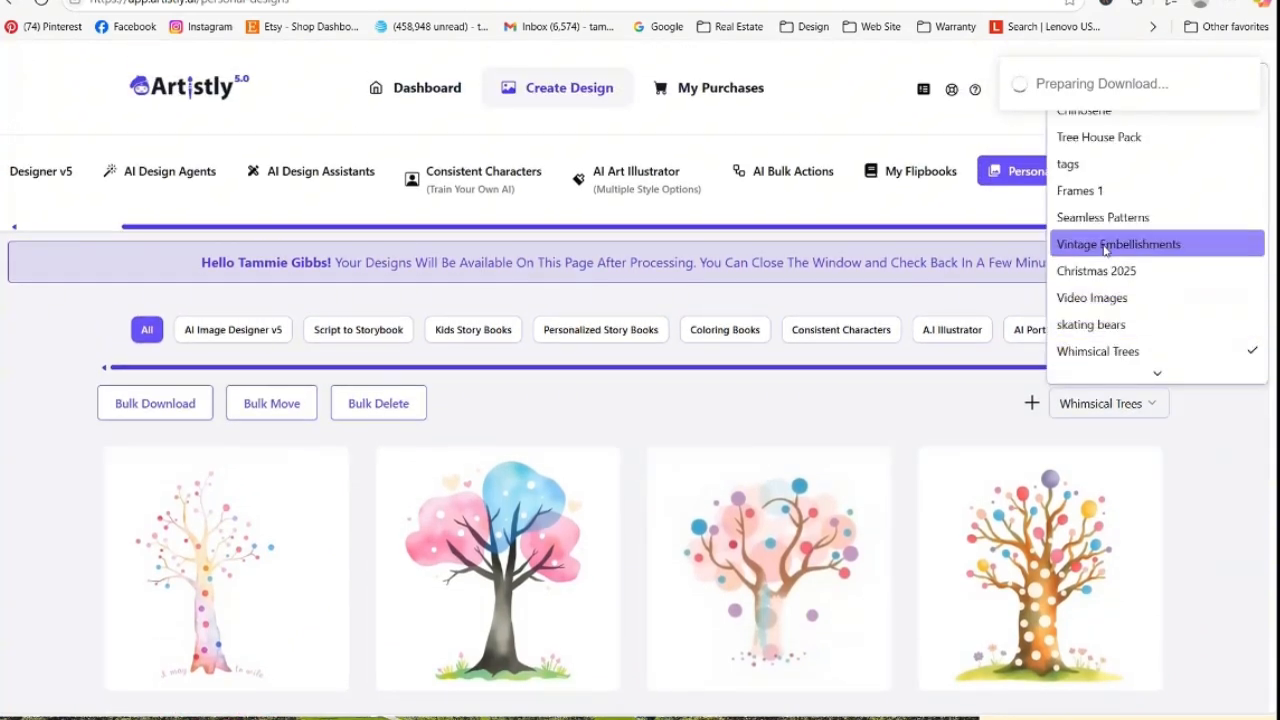
{"action": "left_click", "coordinate": [1130, 140]}
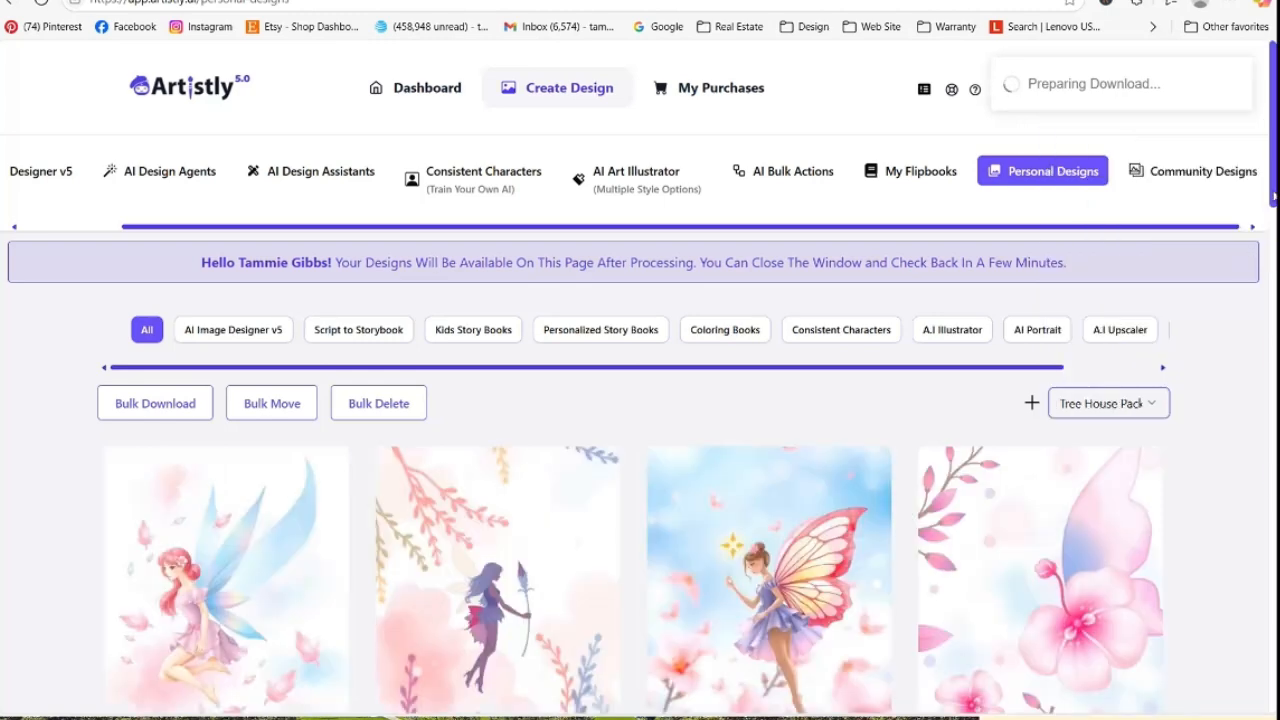
{"action": "scroll", "coordinate": [640, 450], "scroll_direction": "down", "scroll_amount": 6}
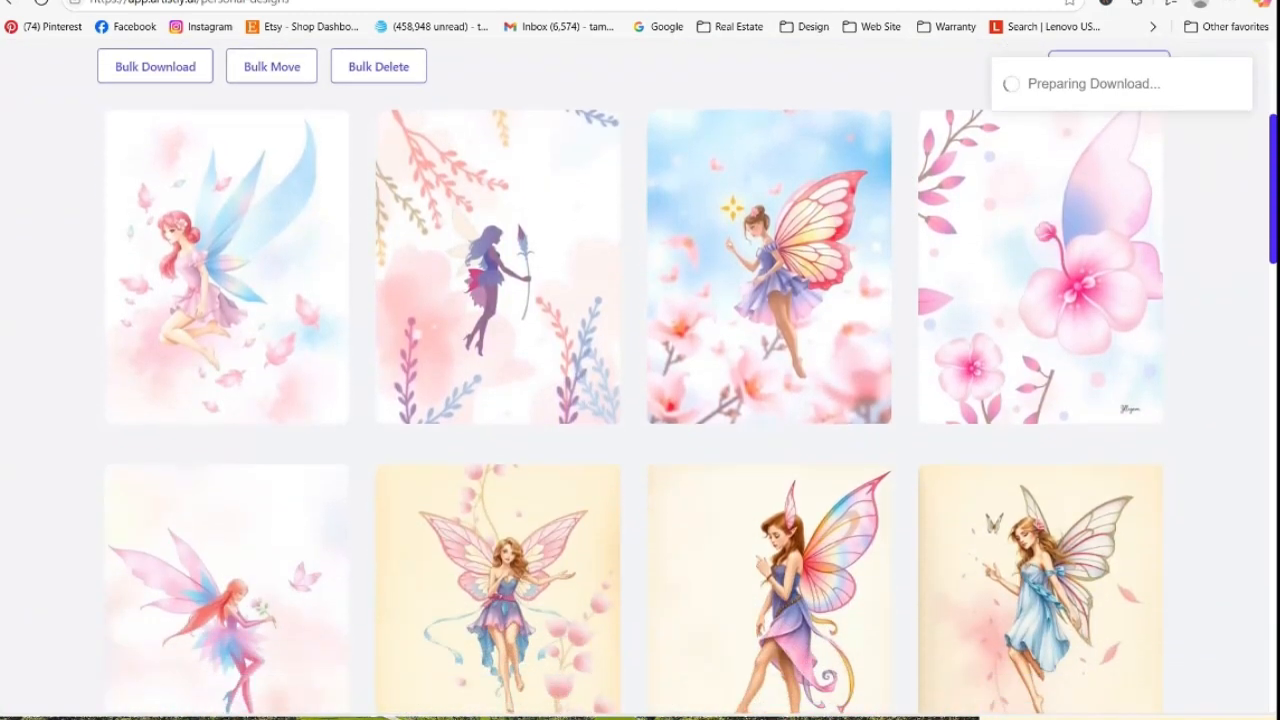
{"action": "scroll", "coordinate": [640, 450], "scroll_direction": "down", "scroll_amount": 8}
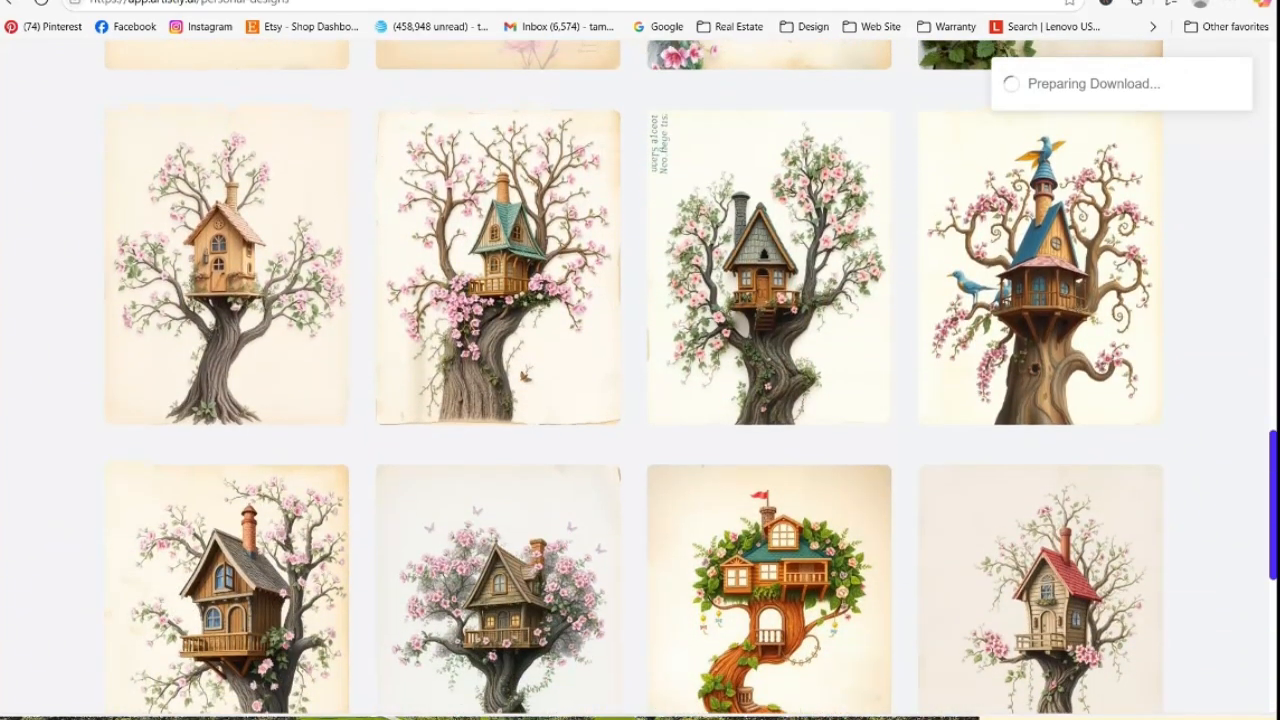
Copy the full Enchanted Treehouse design prompt from the wooden treehouse in the blossoming tree, and close its details
{"action": "left_click", "coordinate": [190, 268]}
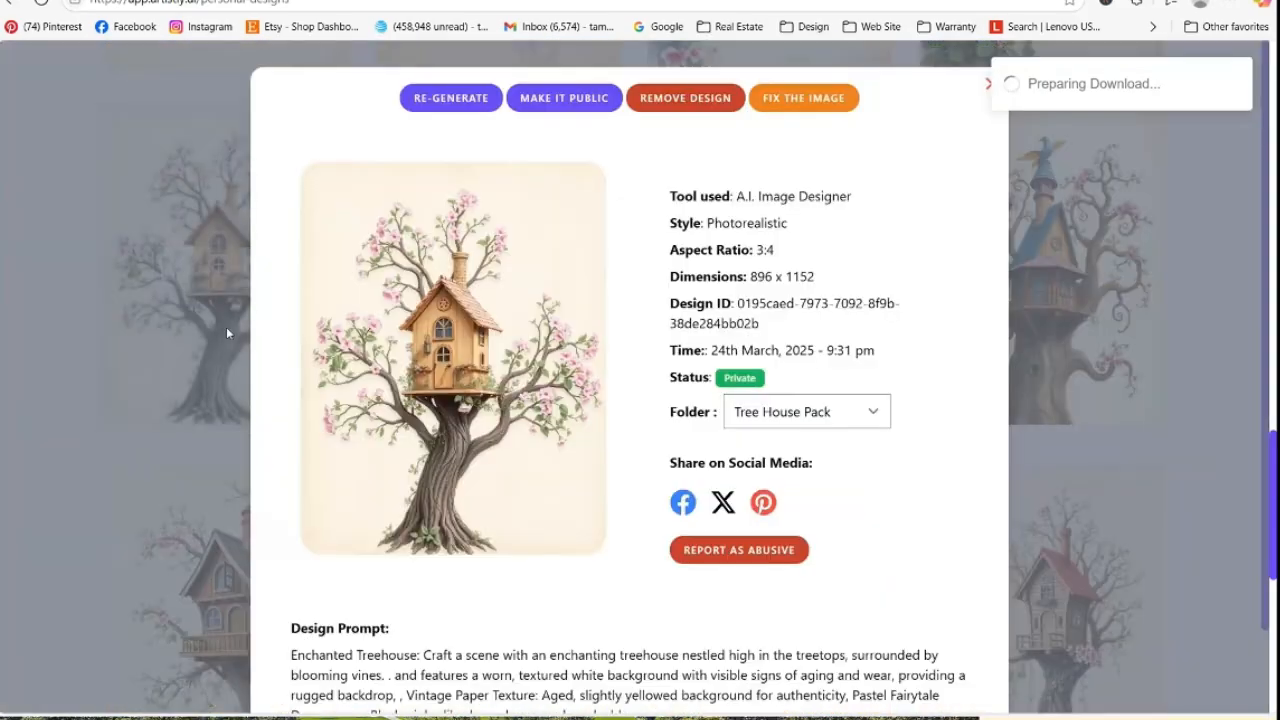
{"action": "left_click_drag", "start_coordinate": [292, 655], "coordinate": [797, 640]}
{"action": "right_click", "coordinate": [595, 580]}
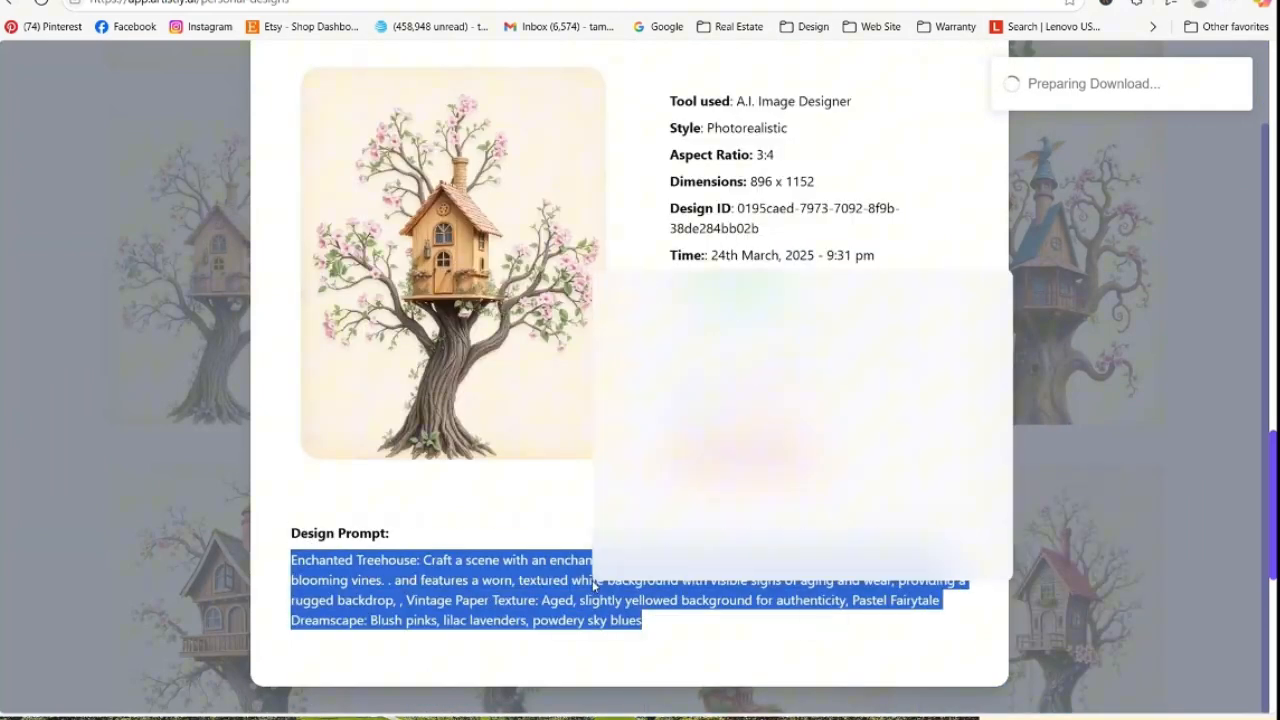
{"action": "left_click", "coordinate": [646, 287]}
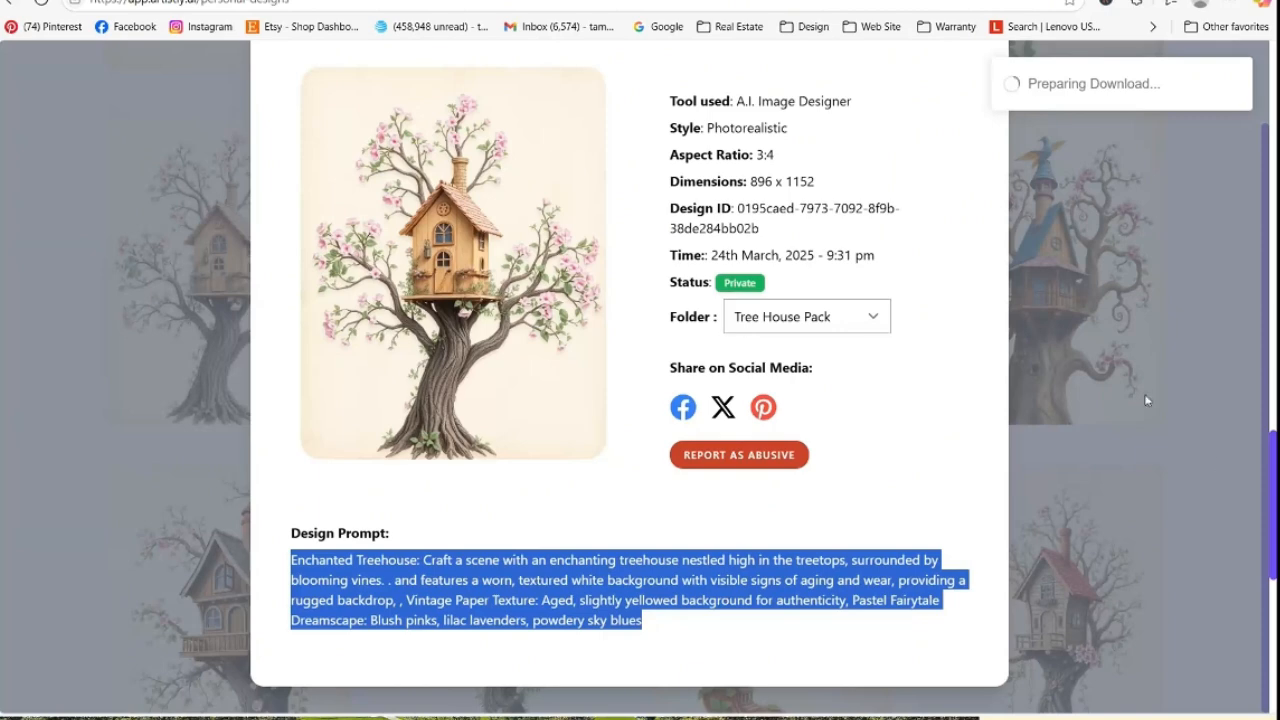
{"action": "left_click", "coordinate": [1182, 434]}
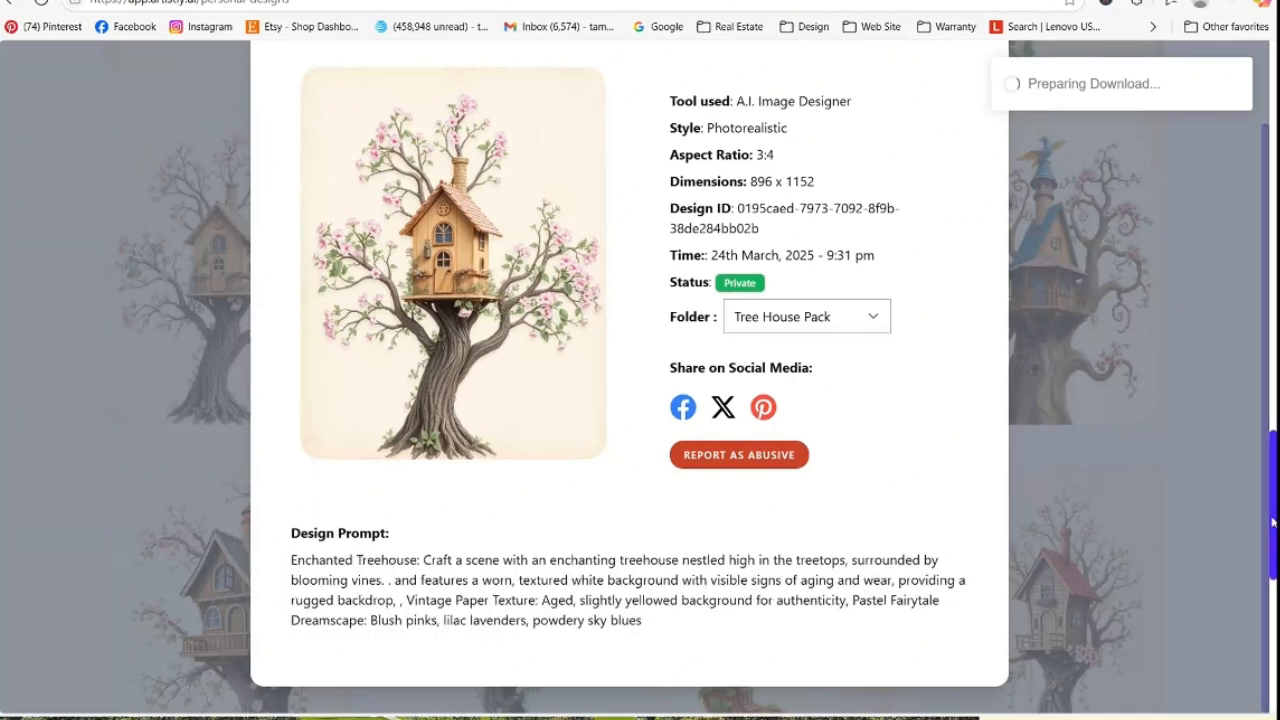
{"action": "left_click_drag", "start_coordinate": [1261, 532], "coordinate": [1223, 186]}
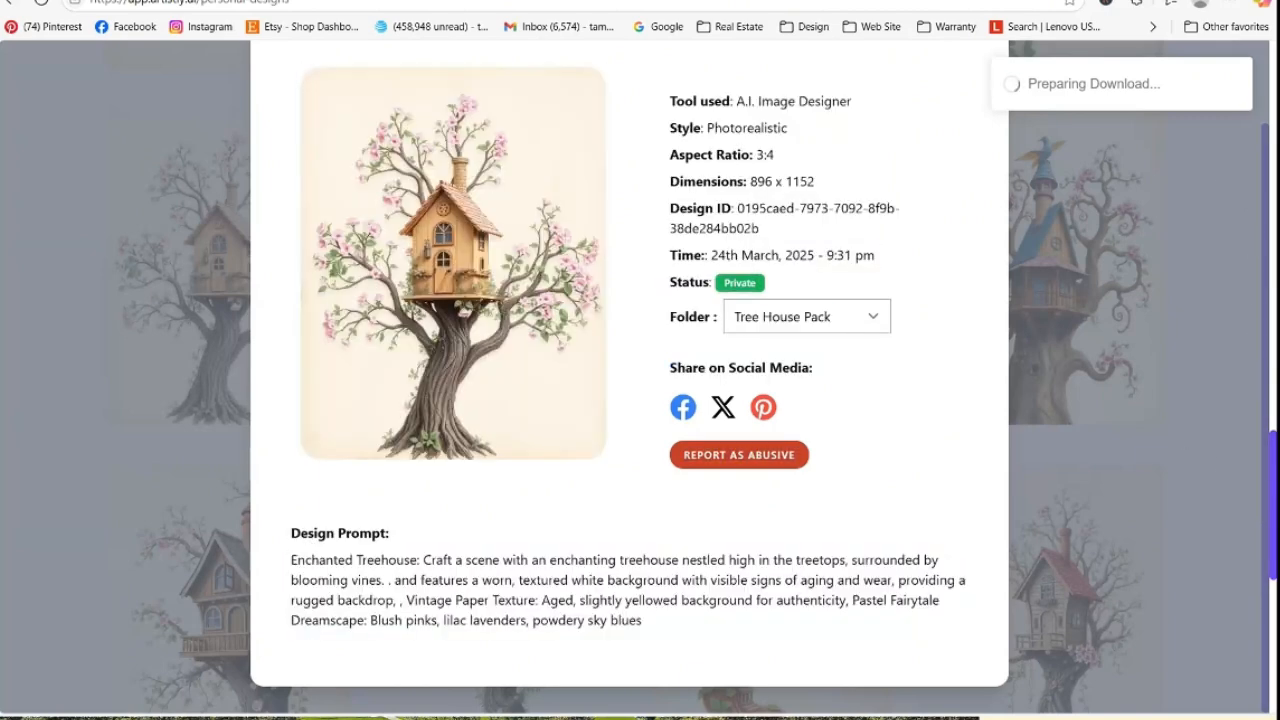
{"action": "scroll", "coordinate": [1268, 215], "scroll_direction": "up", "scroll_amount": 1}
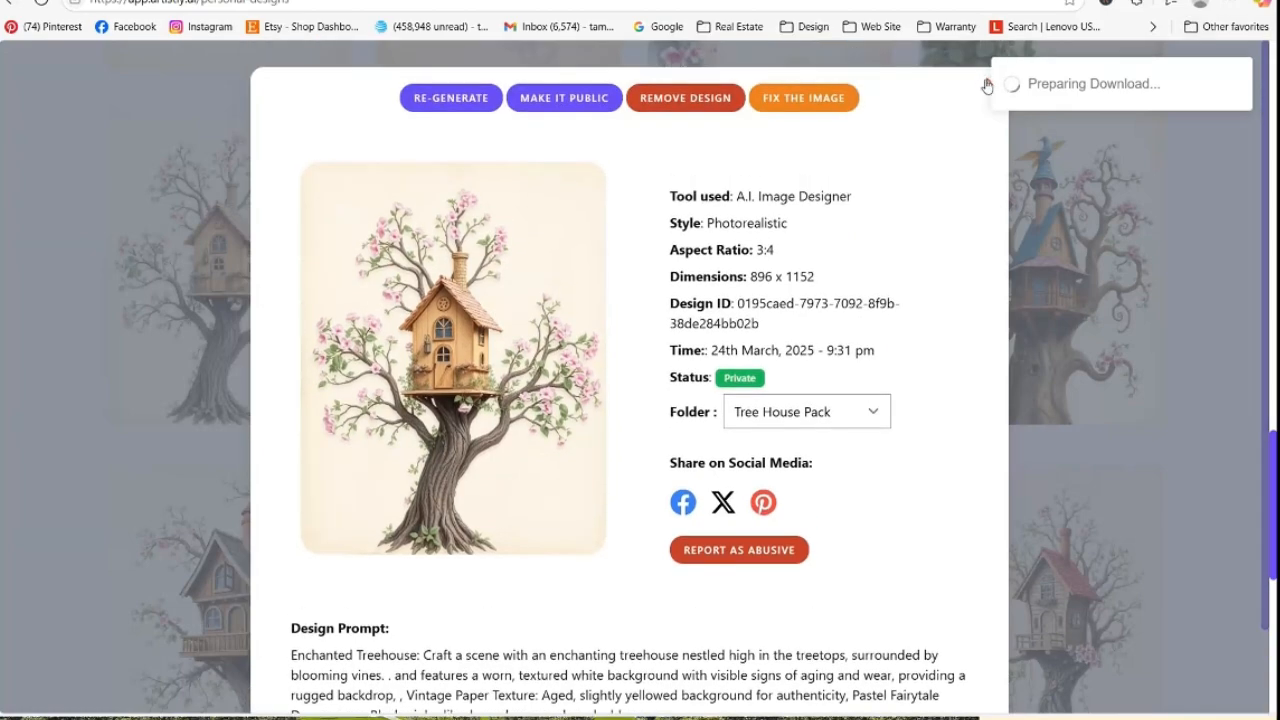
{"action": "left_click", "coordinate": [987, 86]}
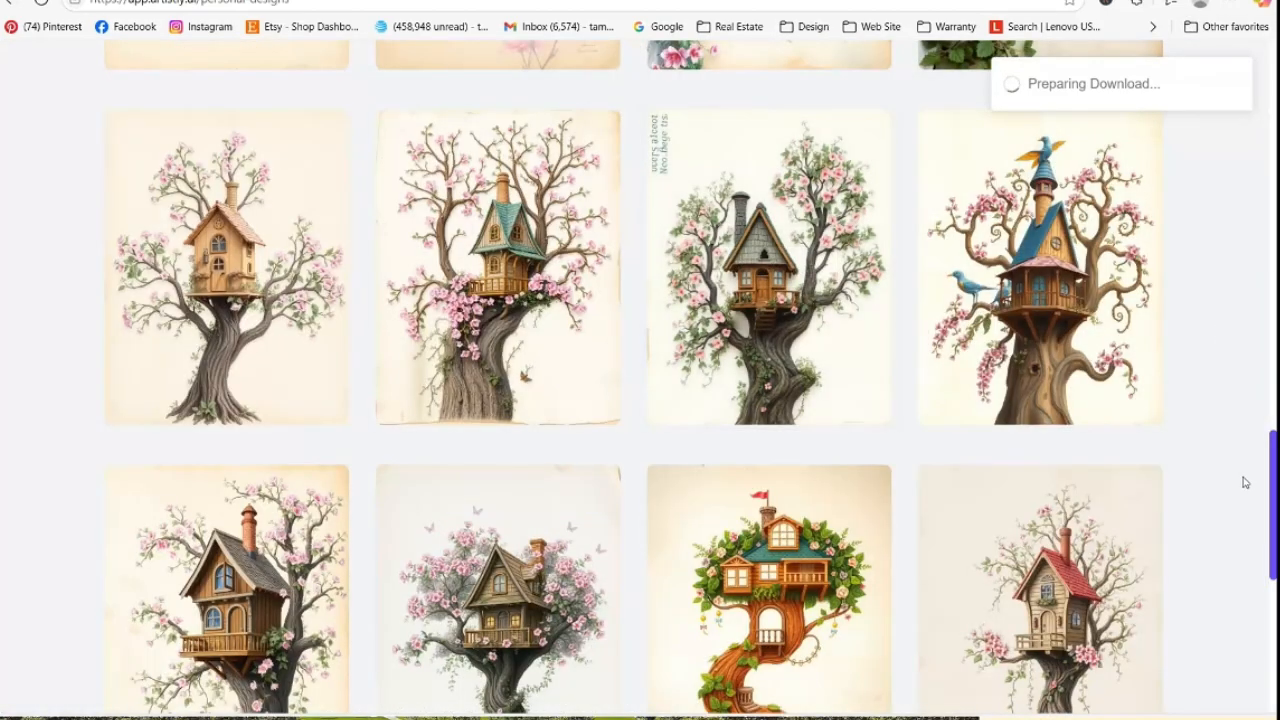
In the AI Art Illustrator, choose the Coloring Page style and enter the copied treehouse prompt without its Pastel Fairytale Dreamscape color ending
{"action": "left_click_drag", "start_coordinate": [1269, 499], "coordinate": [1257, 103]}
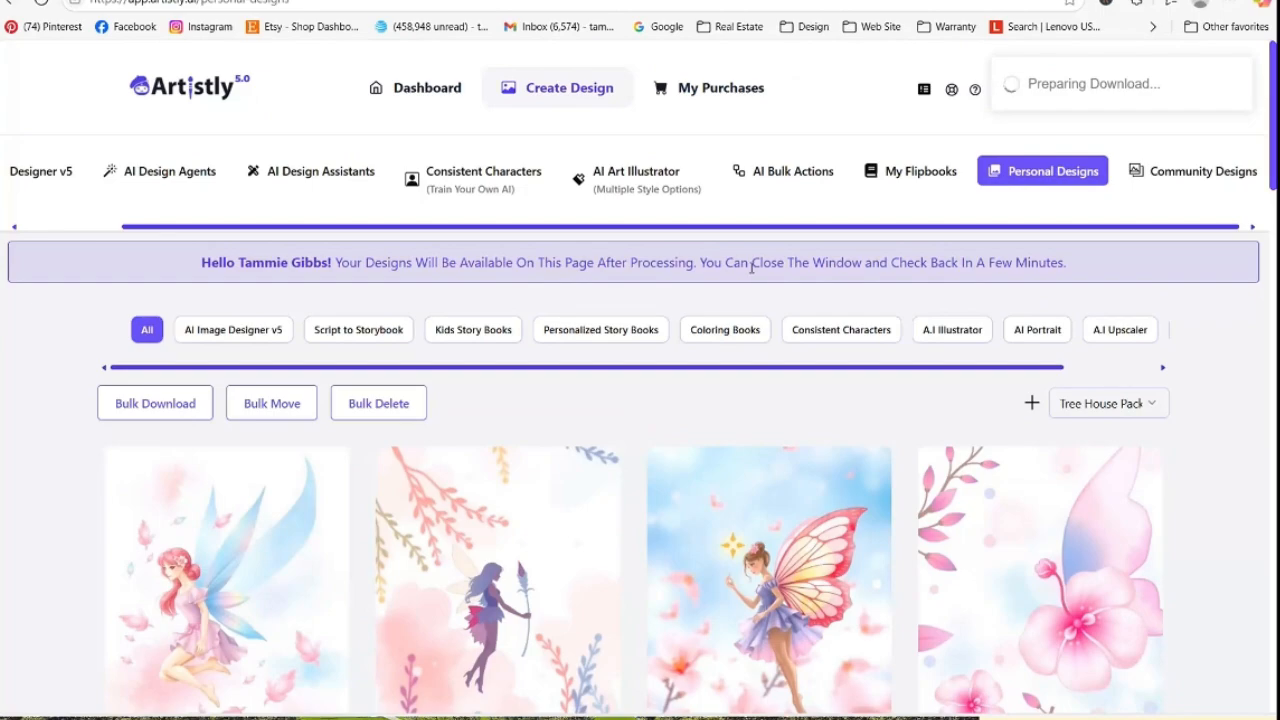
{"action": "left_click", "coordinate": [632, 177]}
{"action": "scroll", "coordinate": [204, 392], "scroll_direction": "down", "scroll_amount": 1}
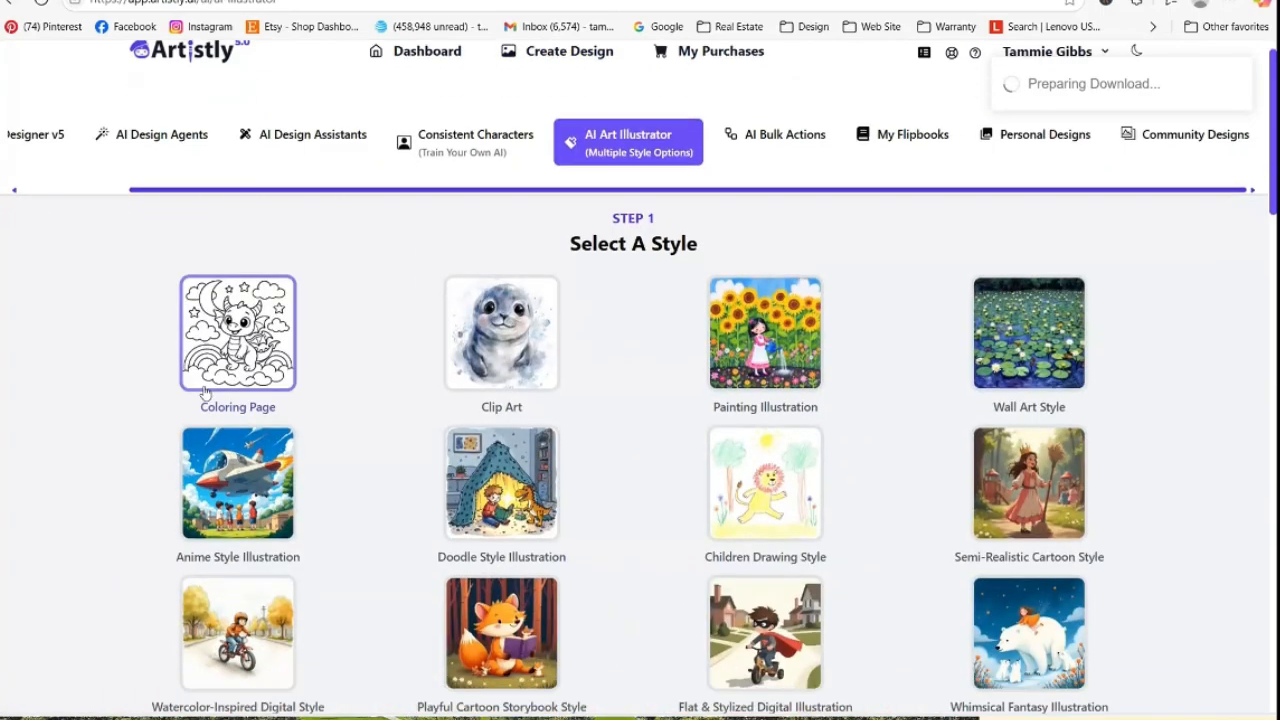
{"action": "scroll", "coordinate": [400, 494], "scroll_direction": "down", "scroll_amount": 10}
{"action": "right_click", "coordinate": [307, 340]}
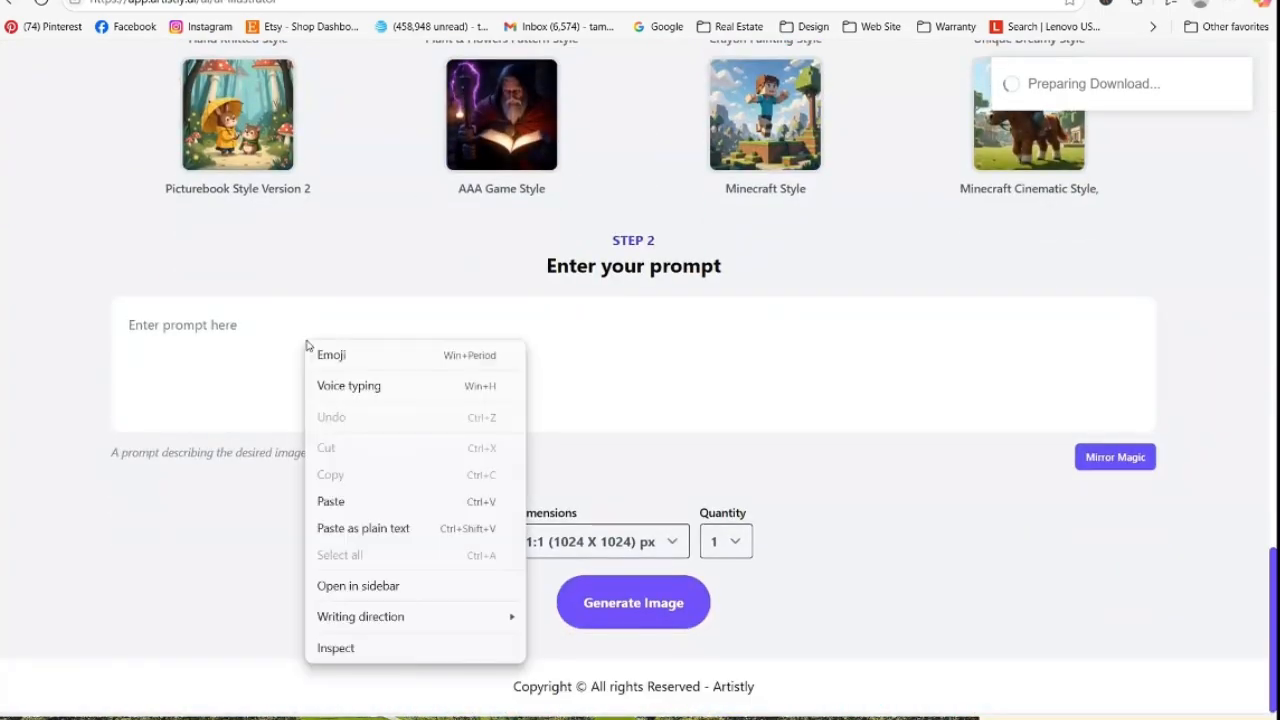
{"action": "left_click", "coordinate": [354, 501]}
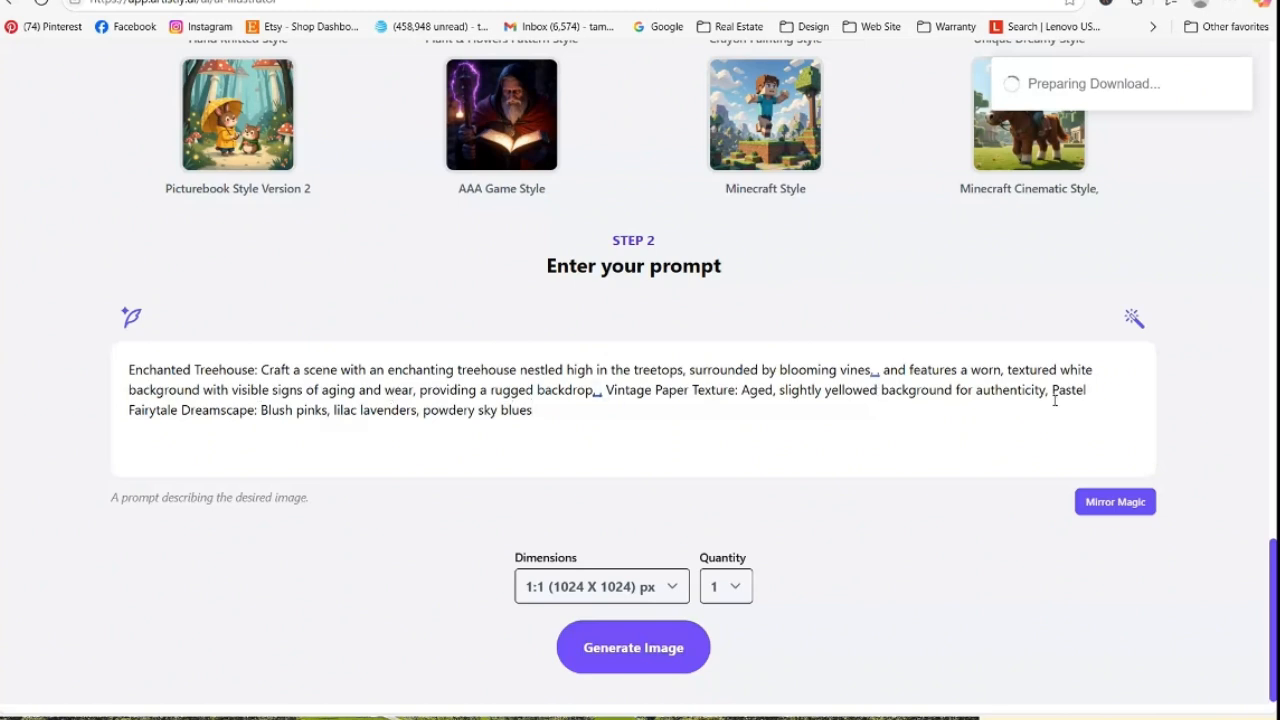
{"action": "left_click_drag", "start_coordinate": [1066, 405], "coordinate": [561, 460]}
{"action": "key", "text": "BackSpace"}
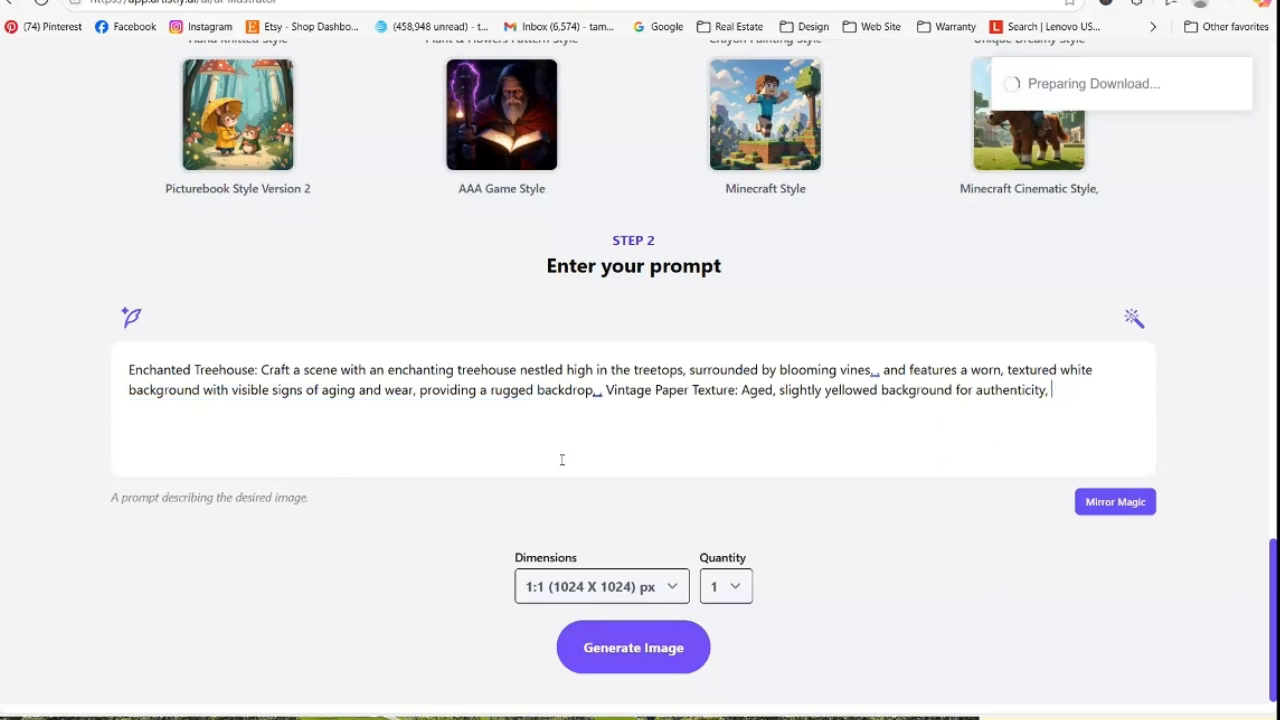
Set the quantity to 4 and the dimensions to 9:16 (768 X 1344) px, and generate the images
{"action": "left_click", "coordinate": [728, 588]}
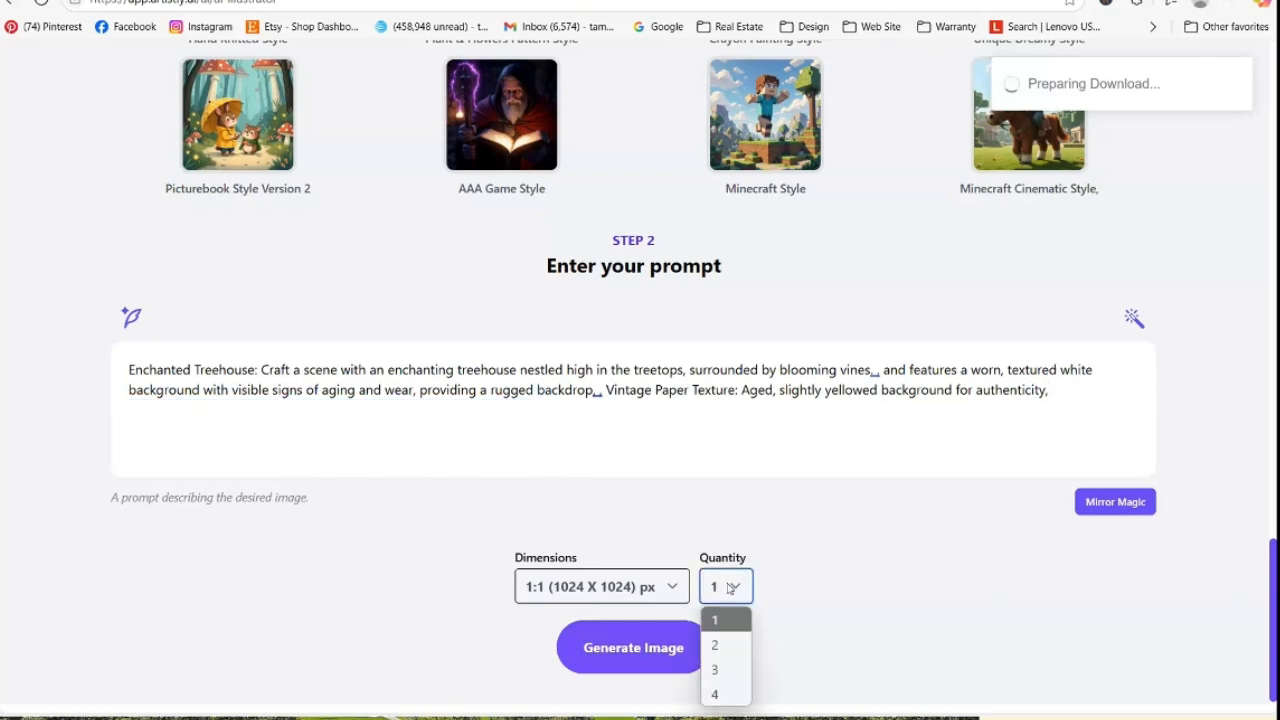
{"action": "left_click", "coordinate": [721, 694]}
{"action": "left_click", "coordinate": [634, 589]}
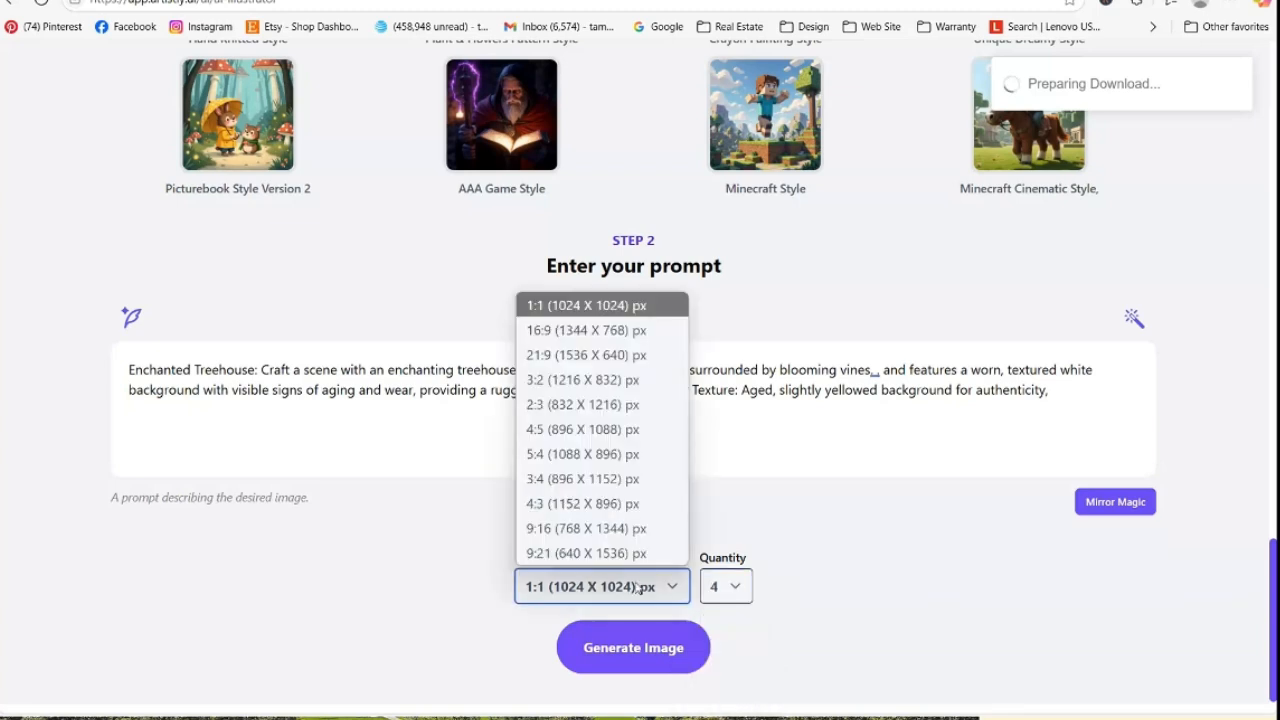
{"action": "left_click", "coordinate": [621, 529]}
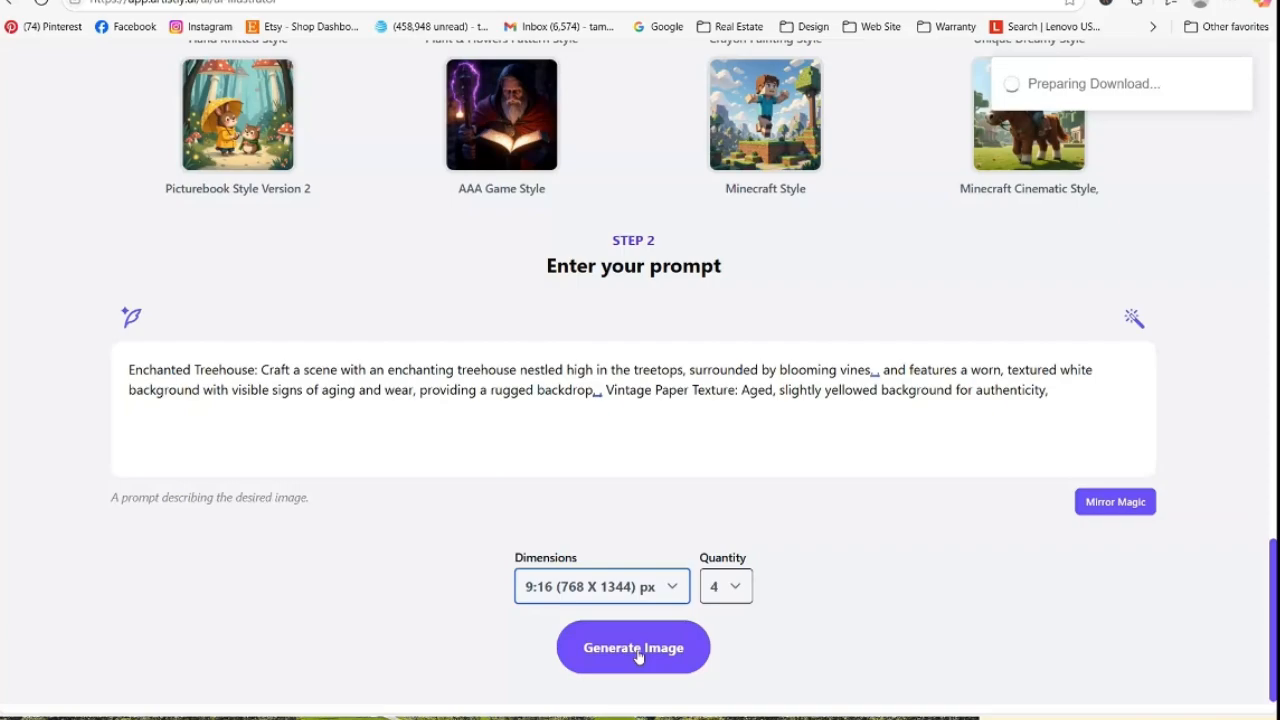
{"action": "left_click", "coordinate": [634, 650]}
Find the newly generated treehouse coloring pages in the personal designs and download the first one, with the flower-covered crown
{"action": "scroll", "coordinate": [1257, 386], "scroll_direction": "down", "scroll_amount": 5}
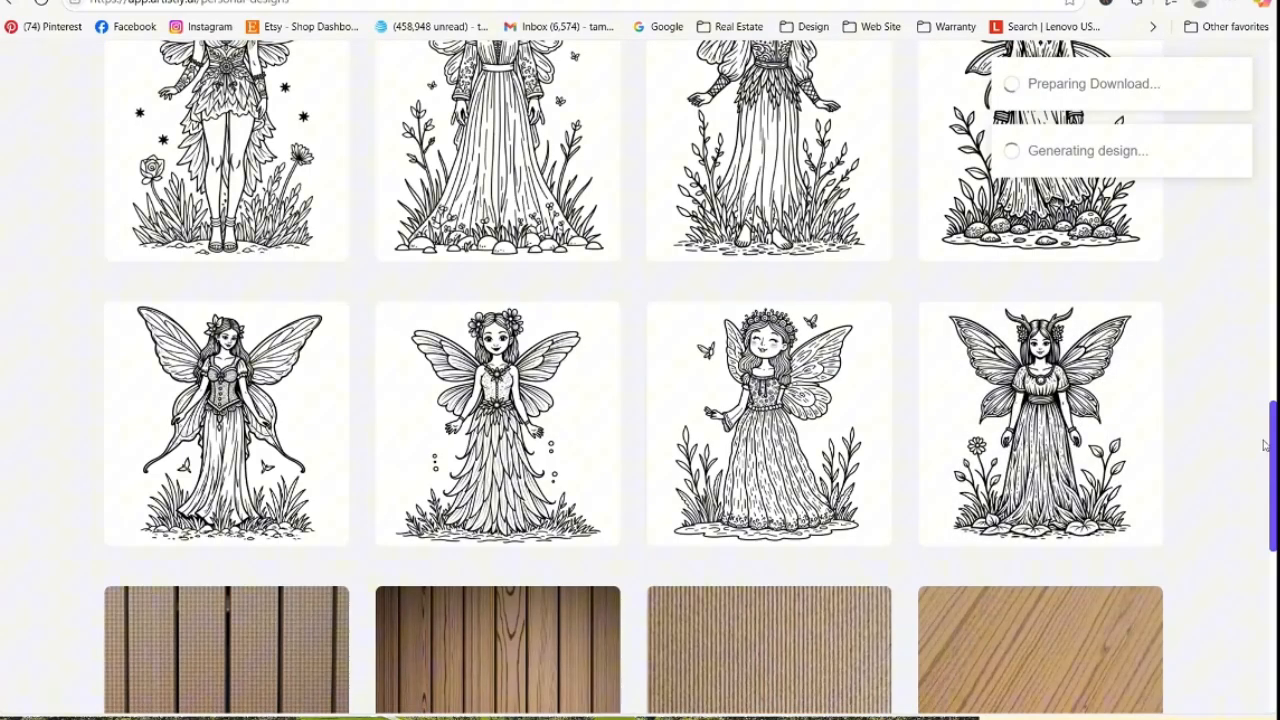
{"action": "left_click_drag", "start_coordinate": [1265, 445], "coordinate": [1272, 105]}
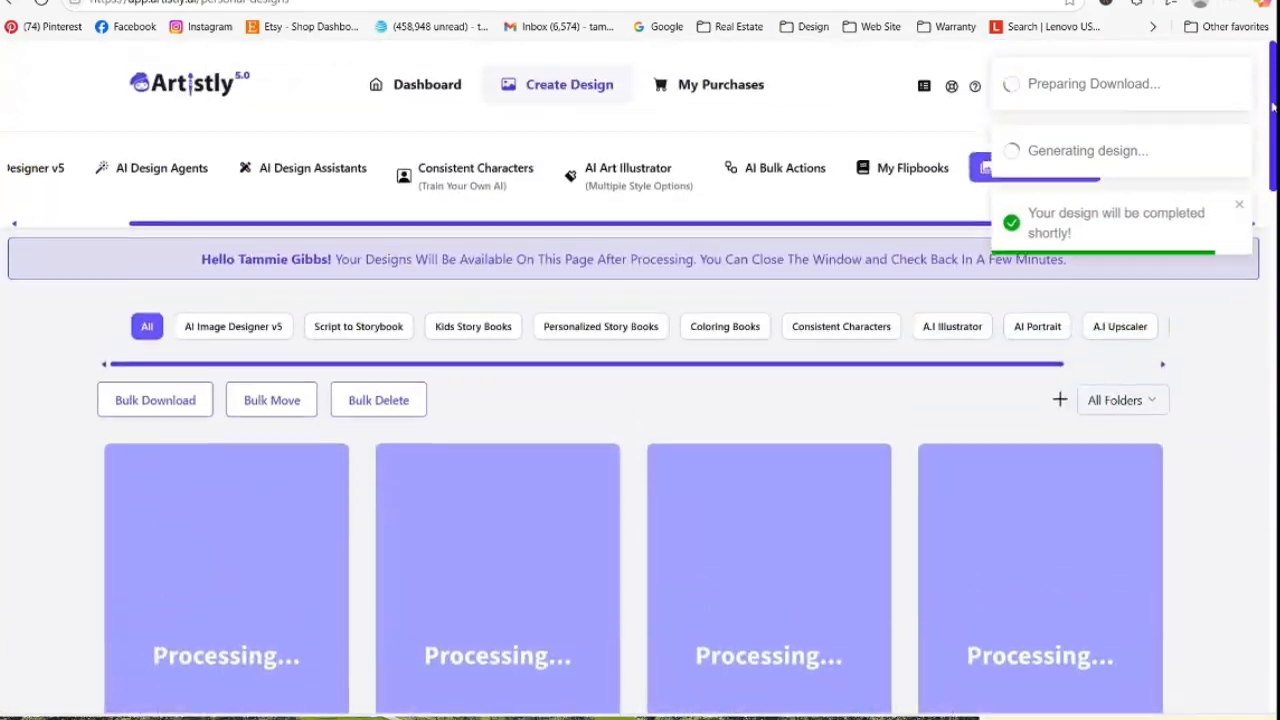
{"action": "scroll", "coordinate": [1266, 200], "scroll_direction": "down", "scroll_amount": 3}
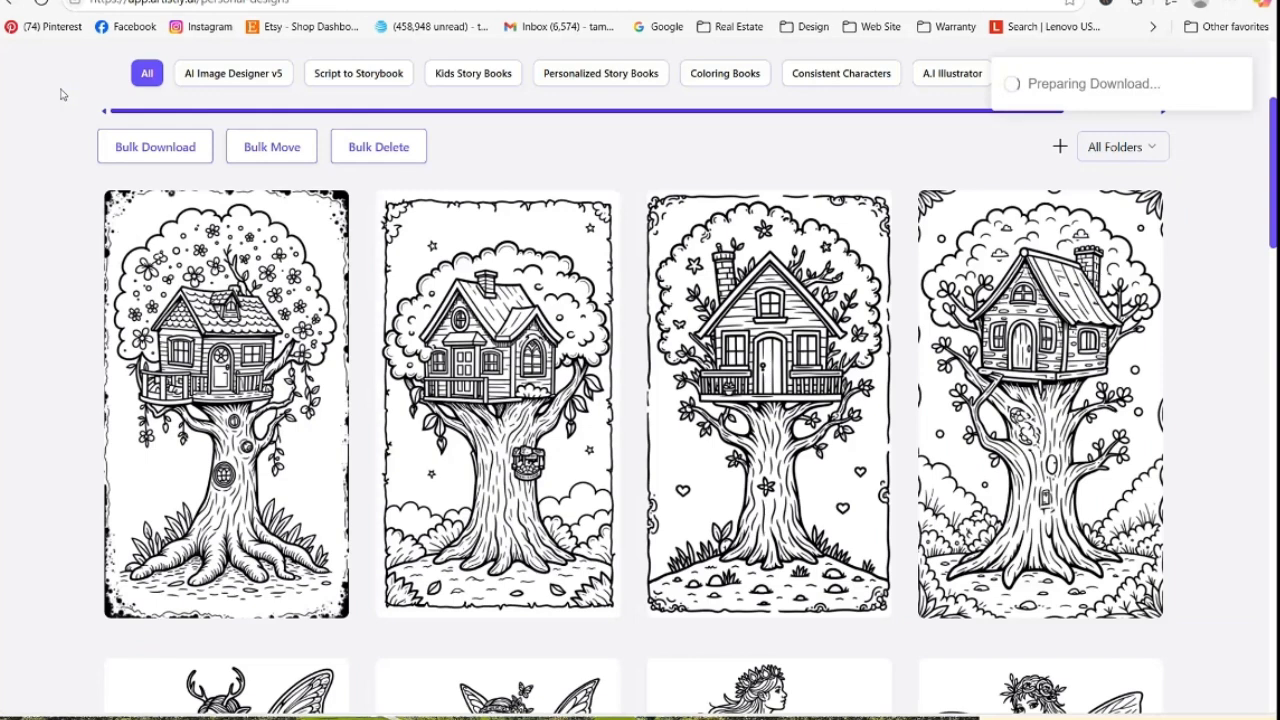
{"action": "mouse_move", "coordinate": [229, 389]}
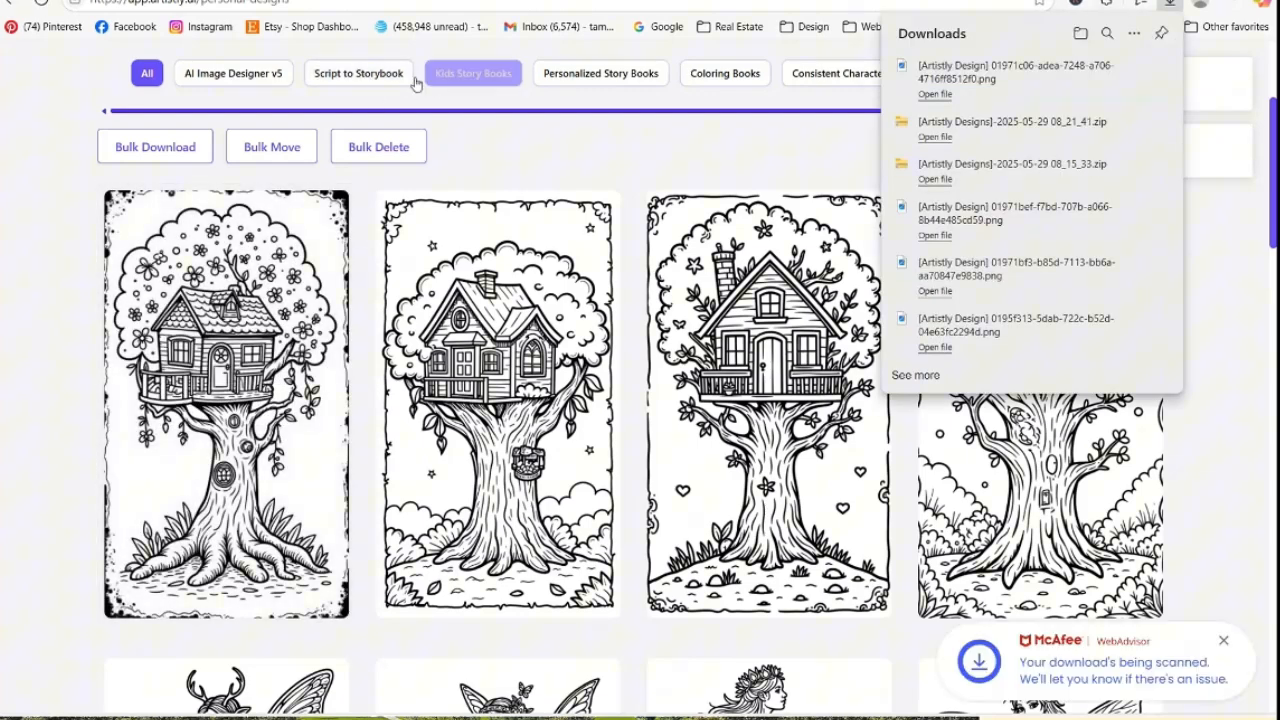
Switch to the Canva coloring book and upload the downloaded 9:16 treehouse image to the Enchanted Forest Fairy Coloring folder
{"action": "left_click", "coordinate": [540, 2]}
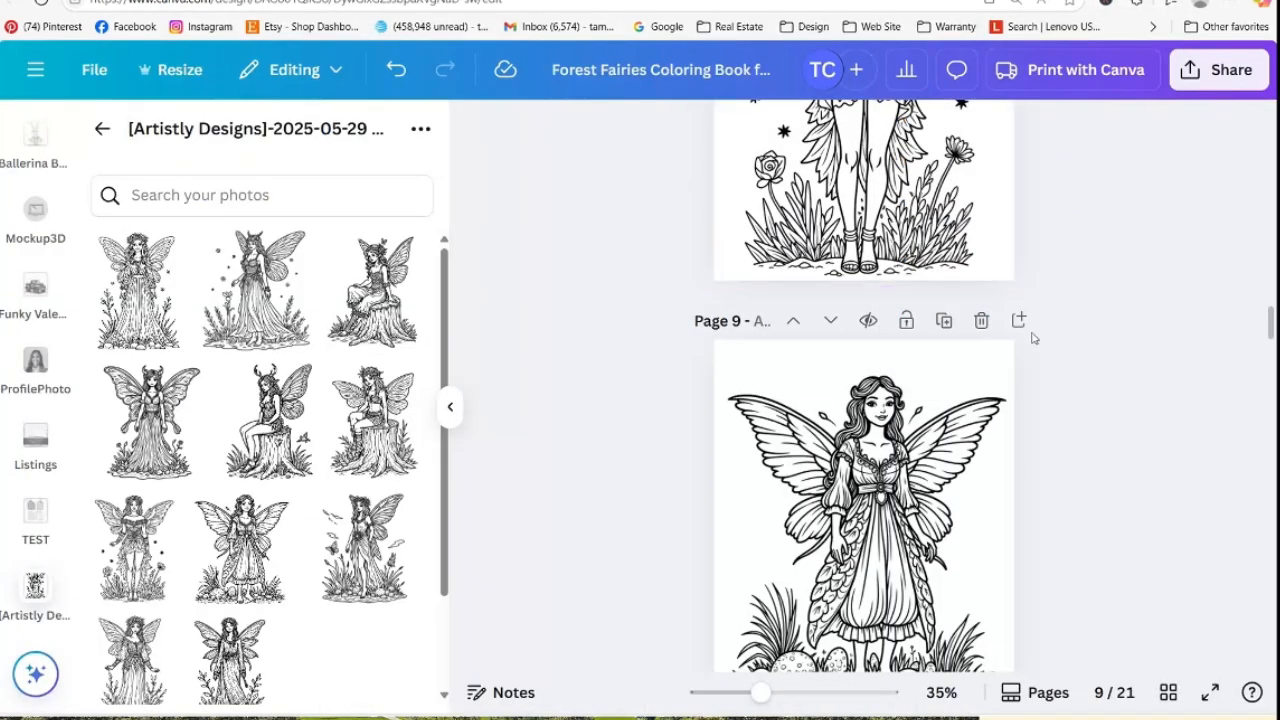
{"action": "left_click_drag", "start_coordinate": [1272, 335], "coordinate": [1272, 446]}
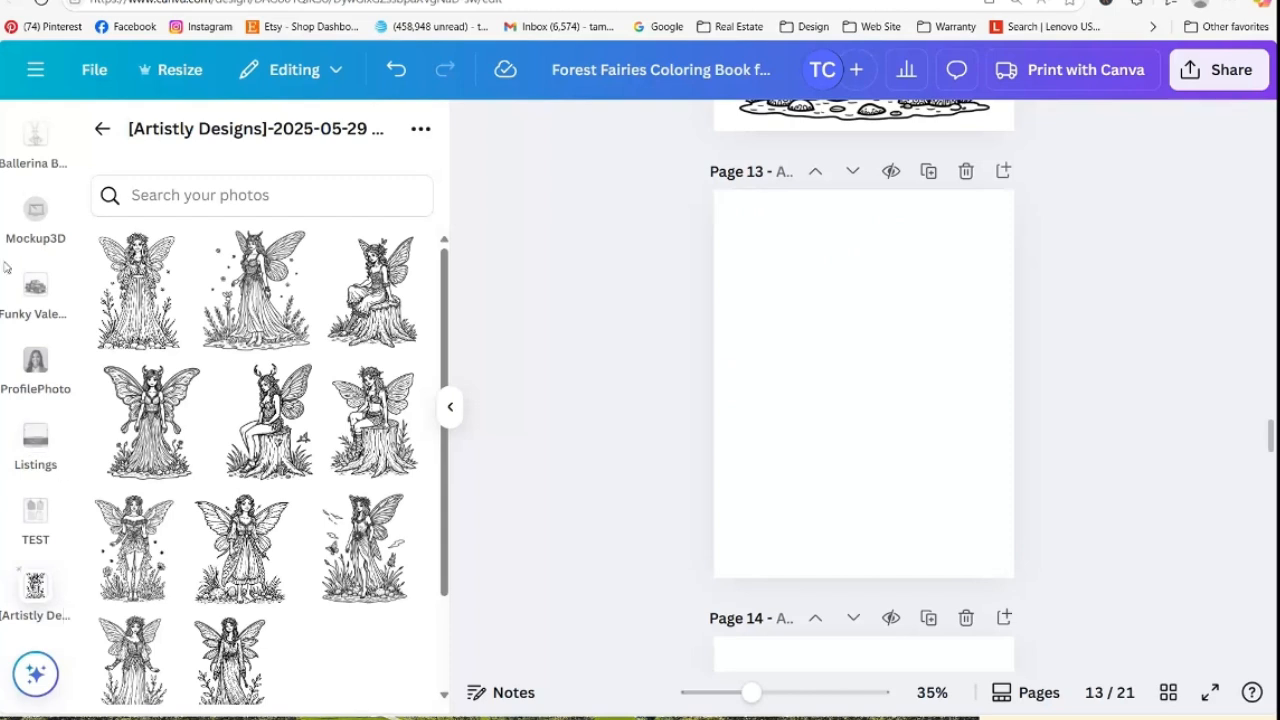
{"action": "left_click", "coordinate": [102, 128]}
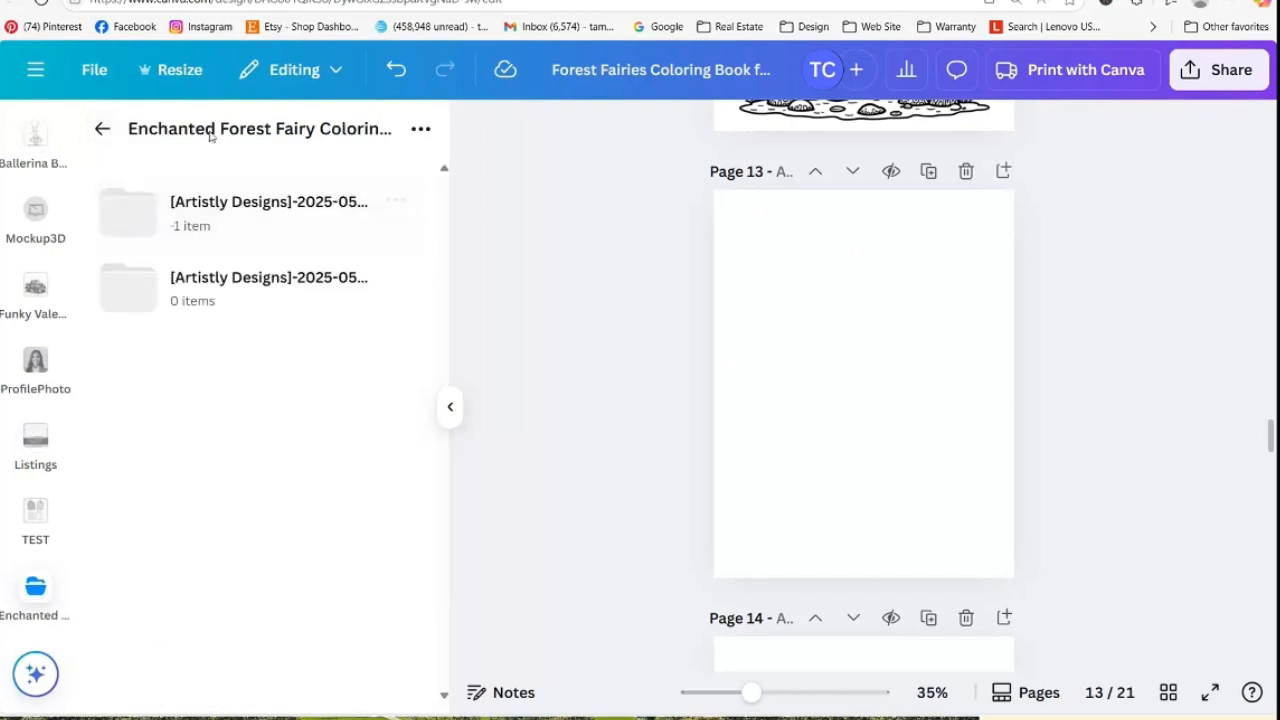
{"action": "left_click", "coordinate": [421, 130]}
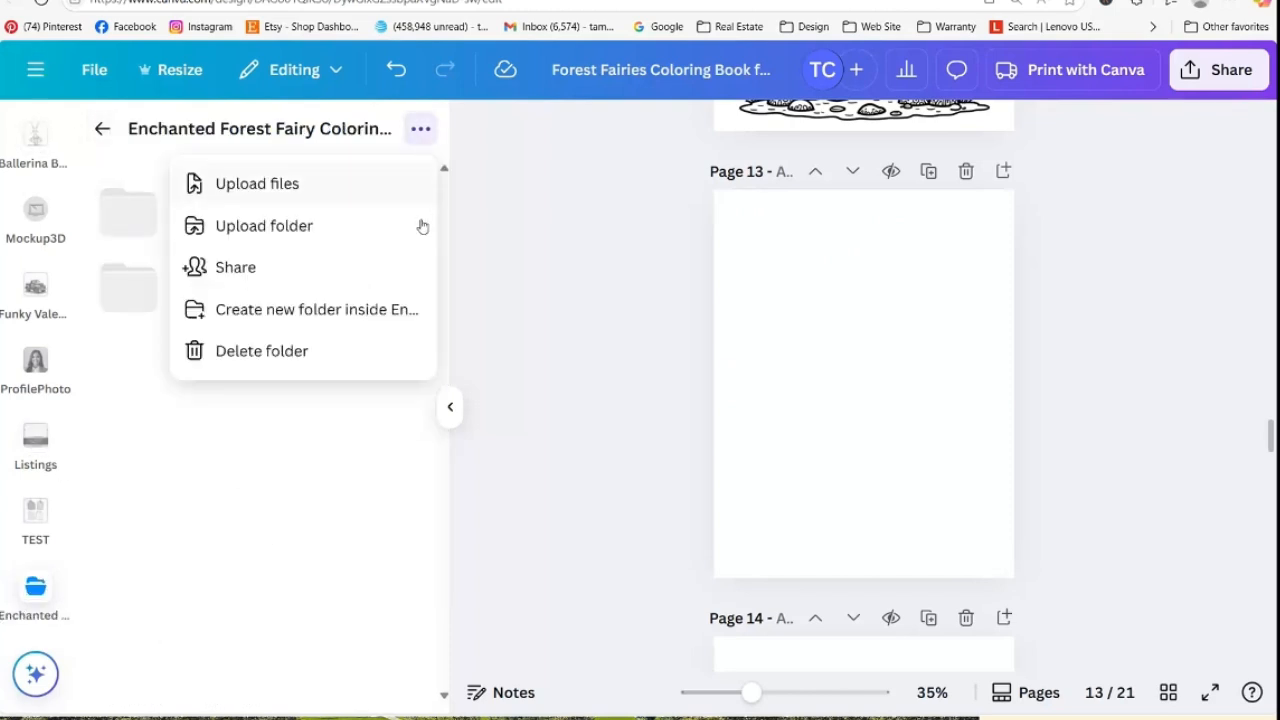
{"action": "left_click", "coordinate": [257, 183]}
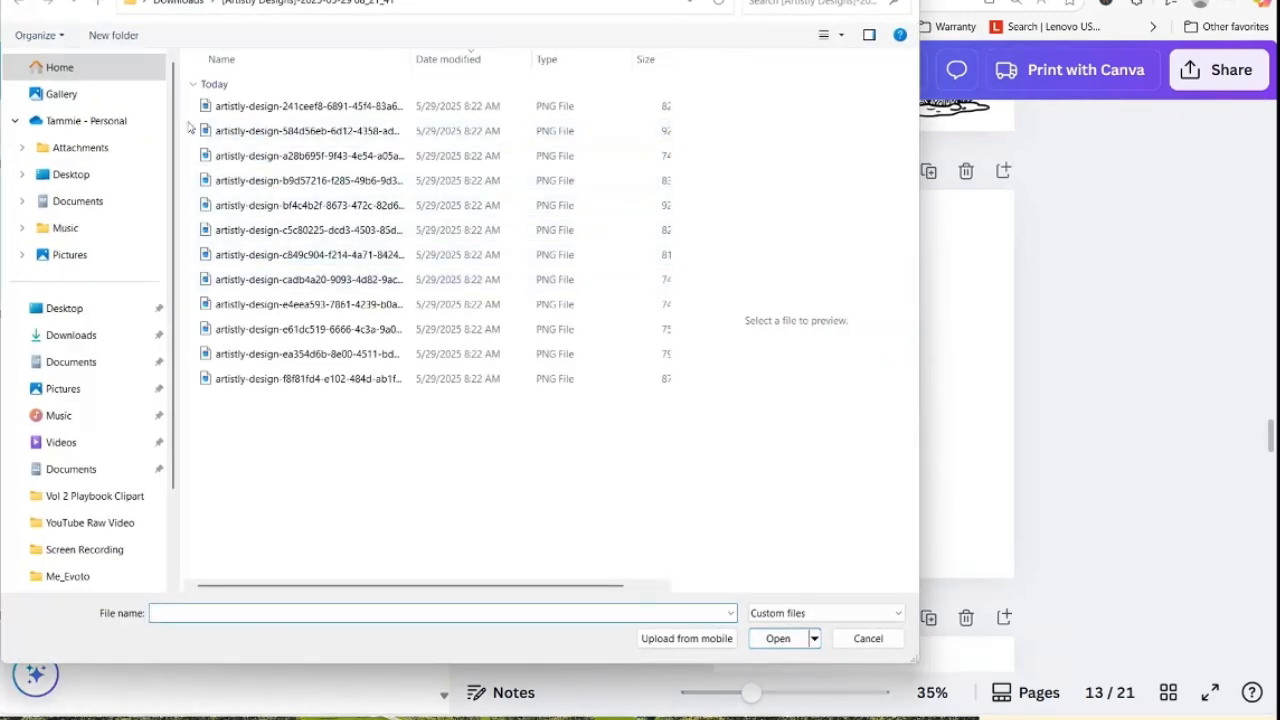
{"action": "left_click", "coordinate": [93, 6]}
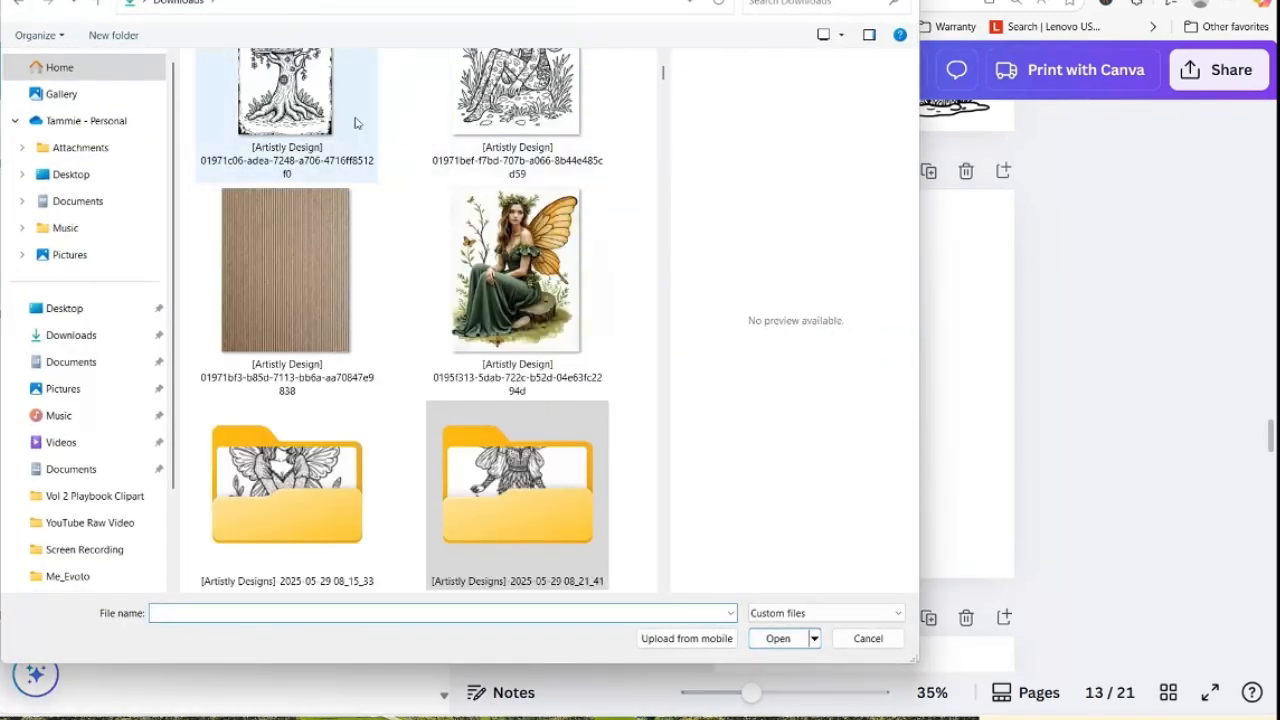
{"action": "left_click", "coordinate": [285, 140]}
{"action": "left_click", "coordinate": [782, 640]}
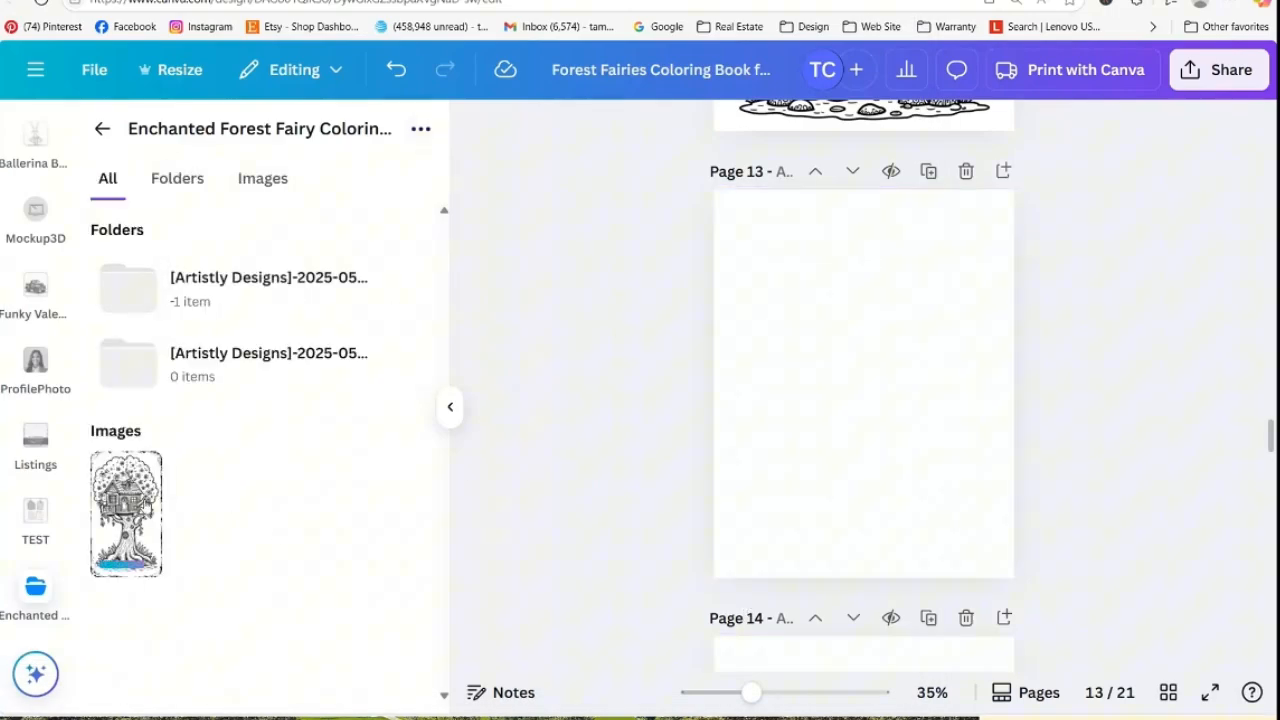
Place the uploaded treehouse on blank page 13, enlarge it to nearly the full page height and center it
{"action": "left_click_drag", "start_coordinate": [137, 508], "coordinate": [762, 333]}
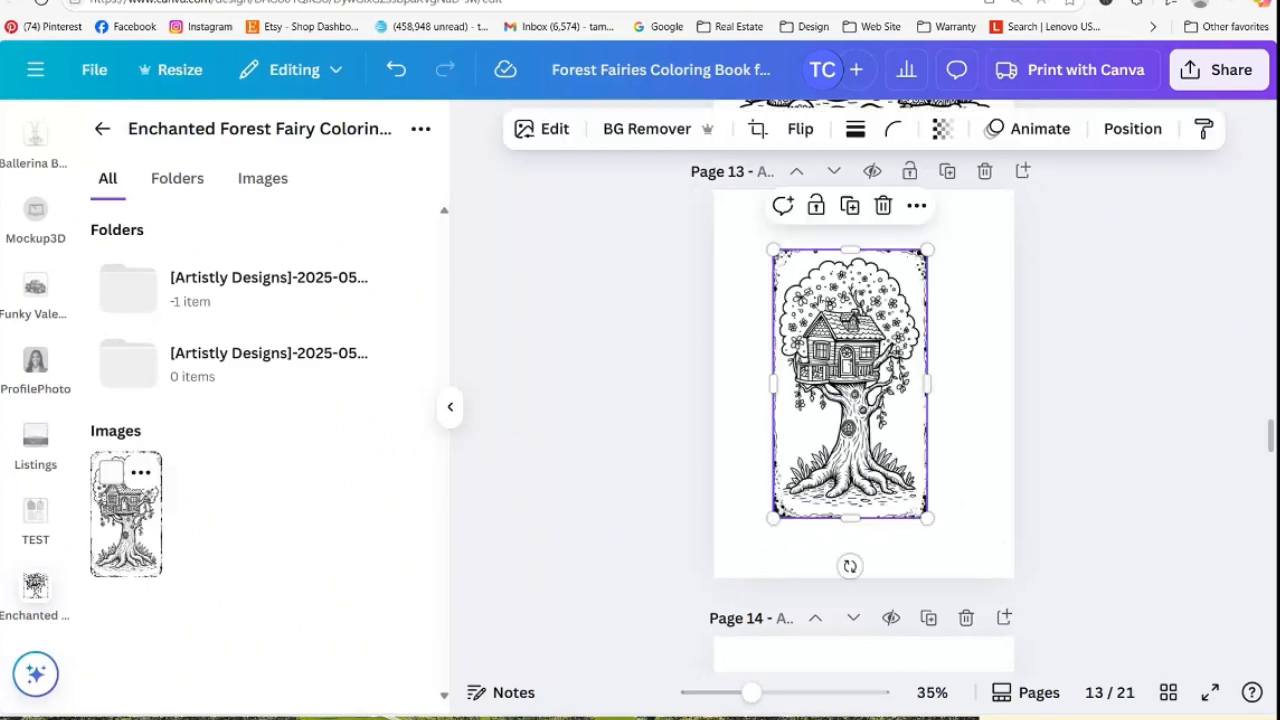
{"action": "left_click_drag", "start_coordinate": [772, 250], "coordinate": [743, 198]}
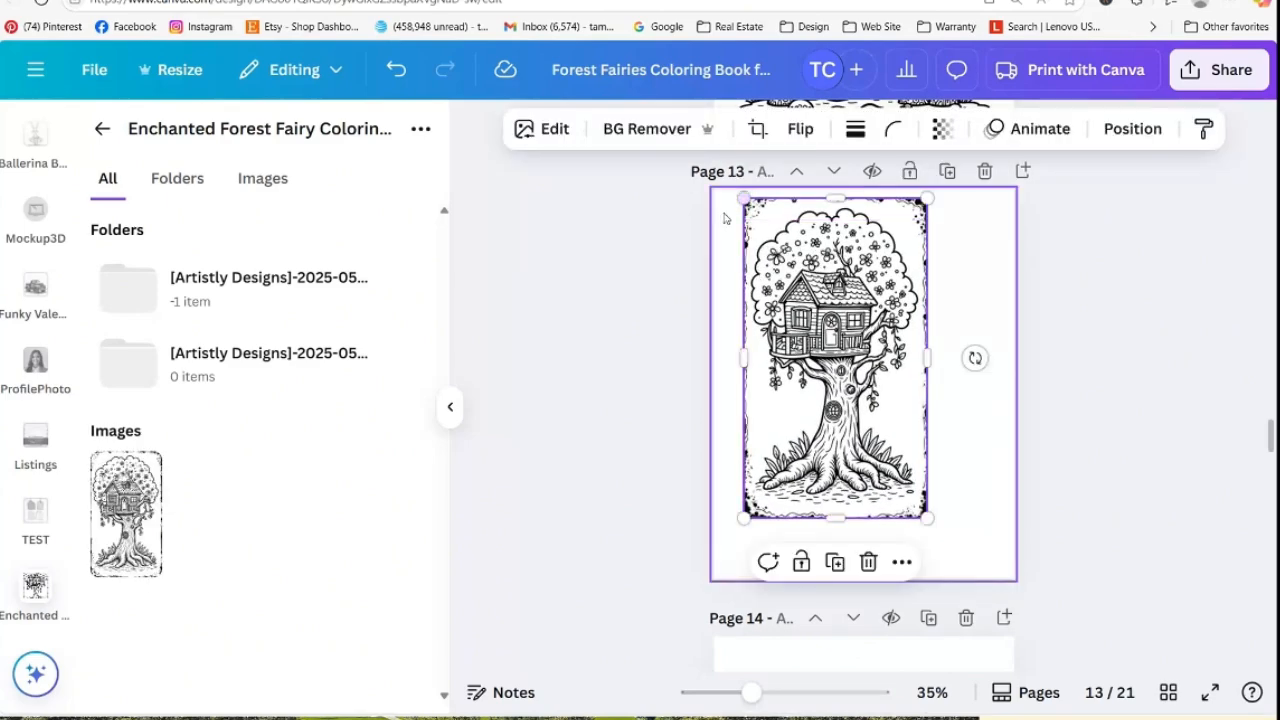
{"action": "left_click_drag", "start_coordinate": [928, 518], "coordinate": [983, 541]}
{"action": "mouse_move", "coordinate": [874, 502]}
{"action": "left_mouse_down"}
{"action": "mouse_move", "coordinate": [890, 504]}
{"action": "mouse_move", "coordinate": [882, 494]}
{"action": "left_mouse_up"}
{"action": "left_click", "coordinate": [1043, 503]}
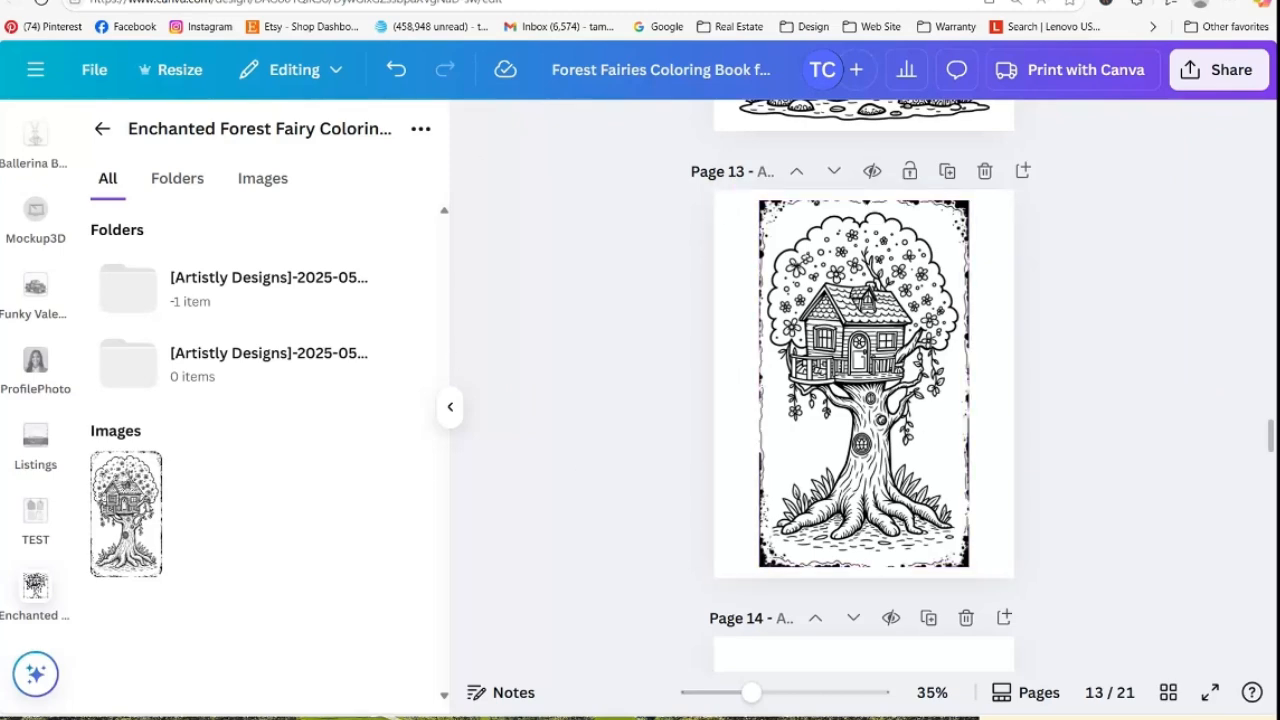
In Artistly, re-generate the flower-crowned treehouse design with dimensions 4:5 (896 X 1088) px and quantity 4
{"action": "left_click", "coordinate": [757, 2]}
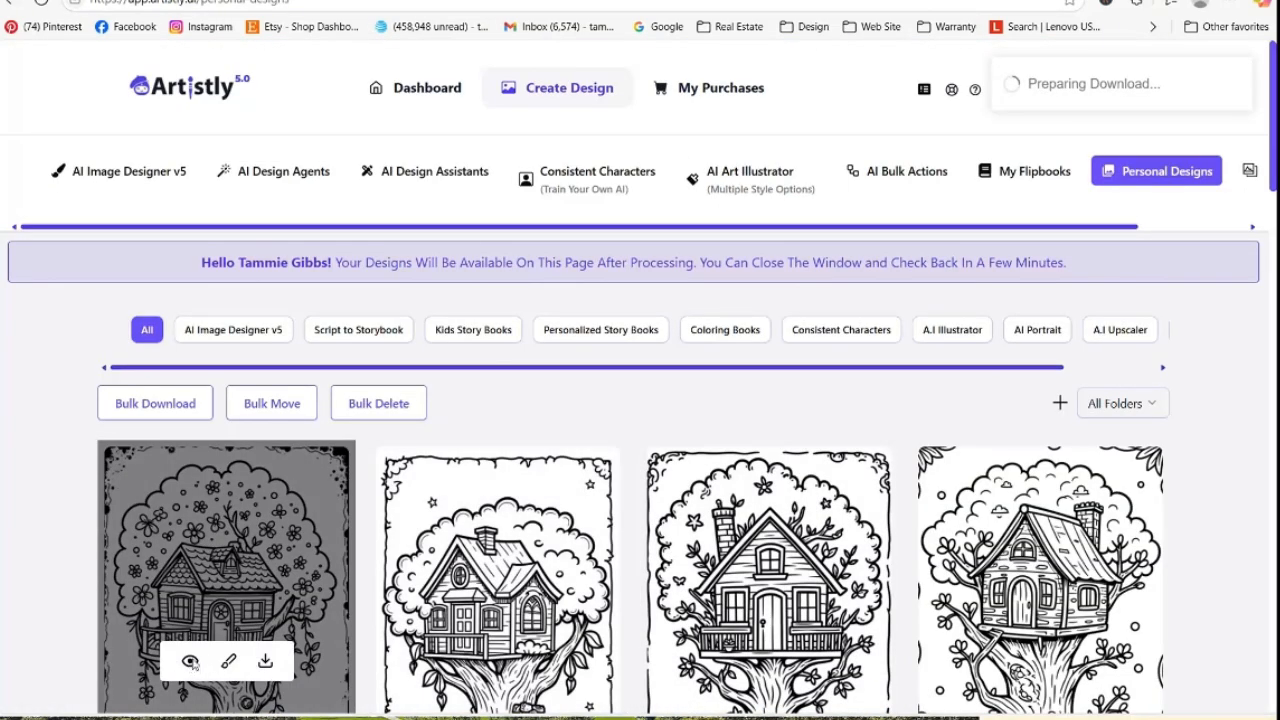
{"action": "left_click", "coordinate": [190, 661]}
{"action": "left_click", "coordinate": [512, 96]}
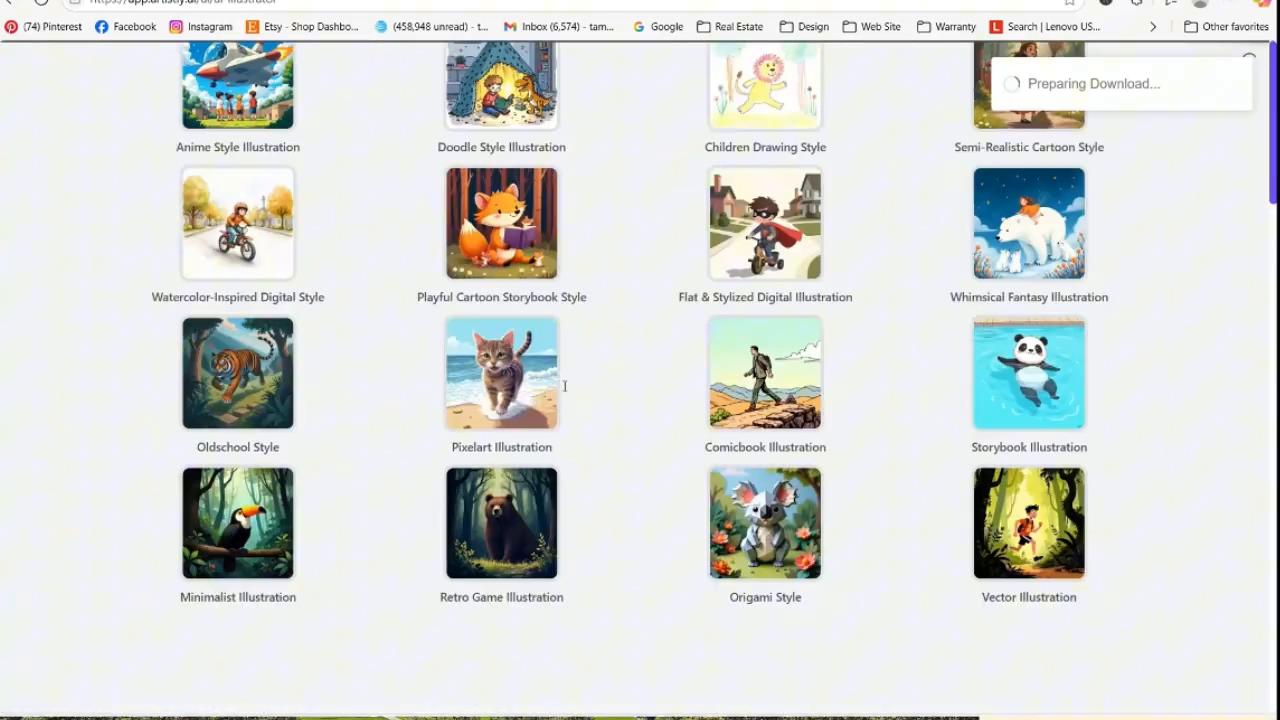
{"action": "scroll", "coordinate": [564, 386], "scroll_direction": "down", "scroll_amount": 2}
{"action": "scroll", "coordinate": [570, 400], "scroll_direction": "down", "scroll_amount": 15}
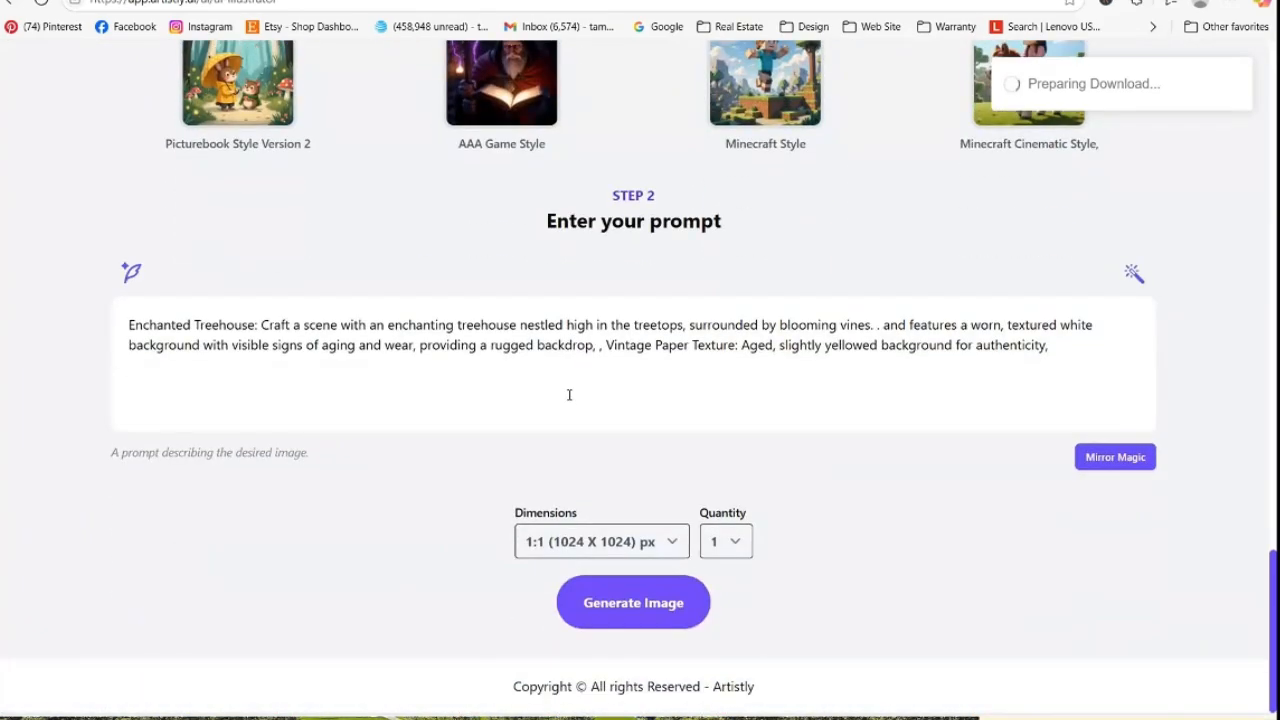
{"action": "left_click", "coordinate": [651, 545]}
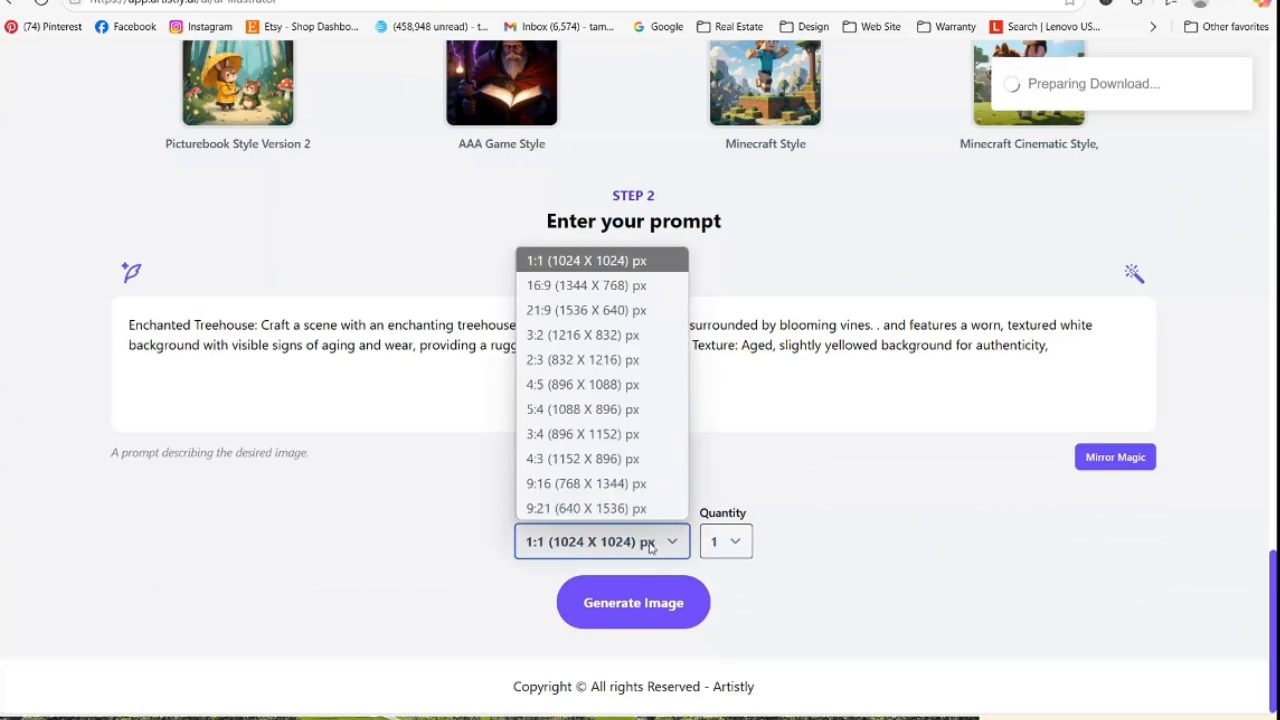
{"action": "left_click", "coordinate": [639, 385]}
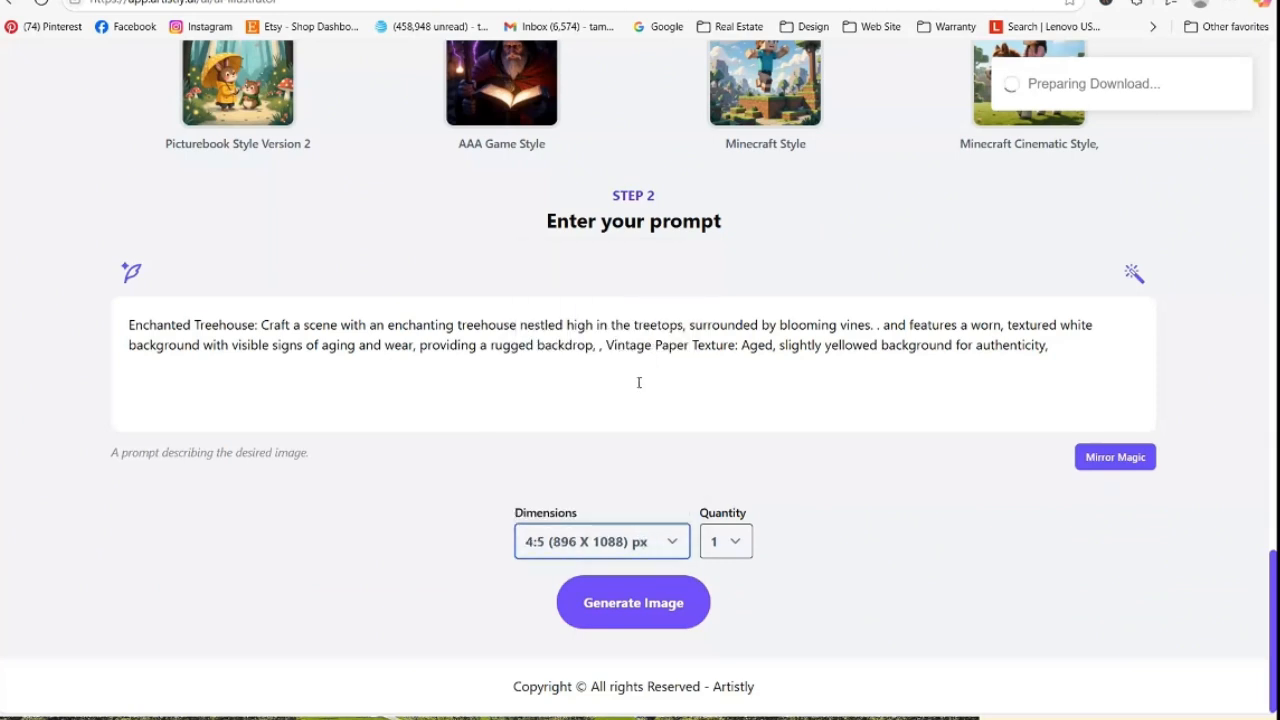
{"action": "left_click", "coordinate": [745, 543]}
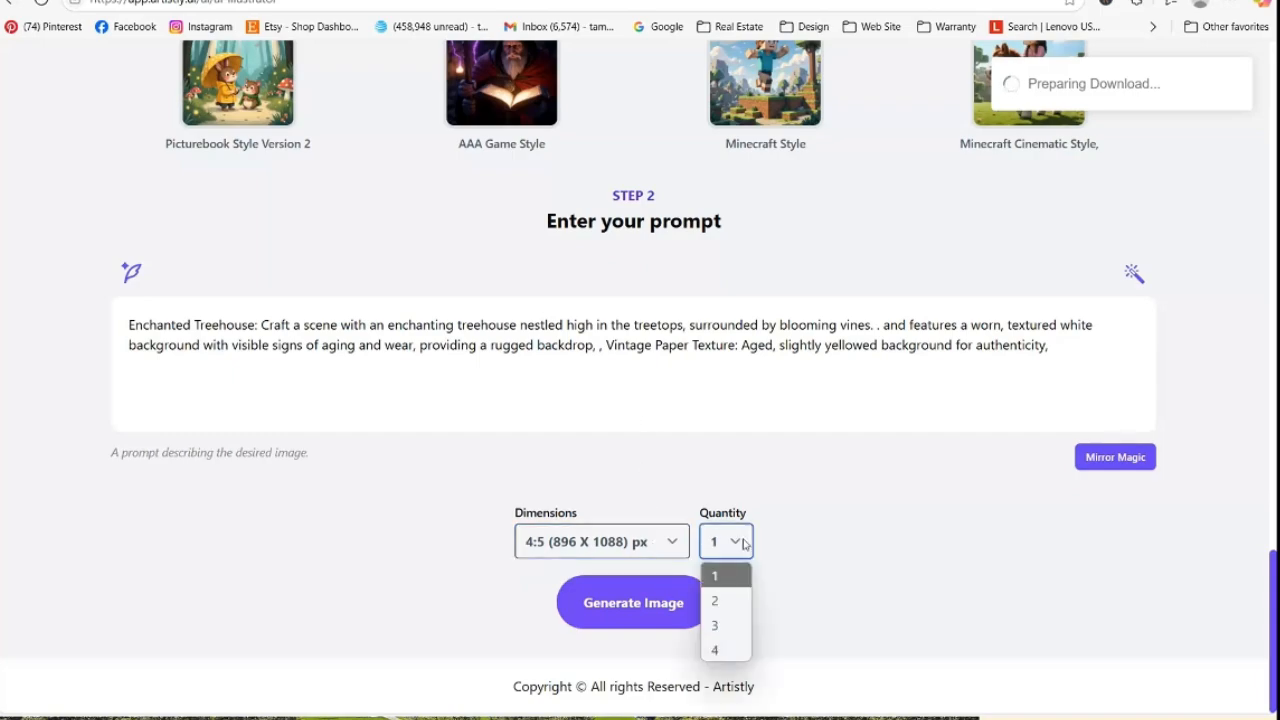
{"action": "left_click", "coordinate": [722, 648]}
{"action": "left_click", "coordinate": [660, 604]}
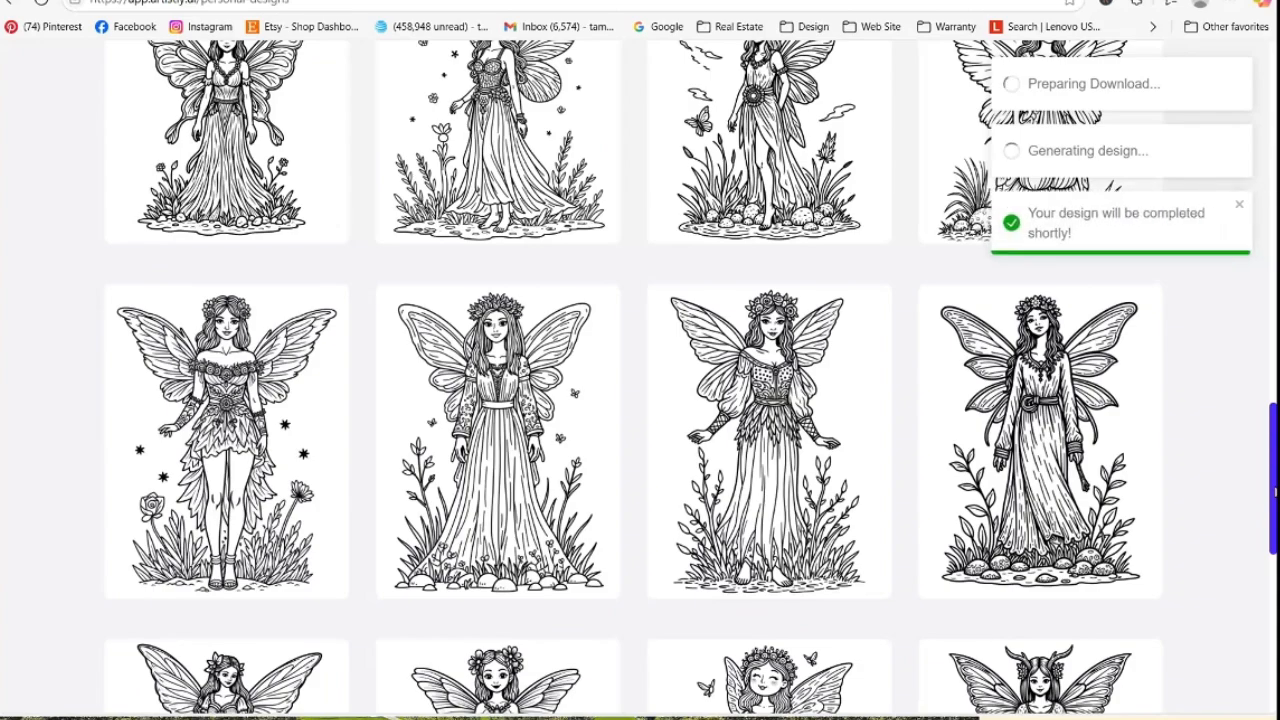
Find the new 4:5 treehouse pages in the personal designs, check the first one's details and download it
{"action": "left_click_drag", "start_coordinate": [1275, 492], "coordinate": [1272, 178]}
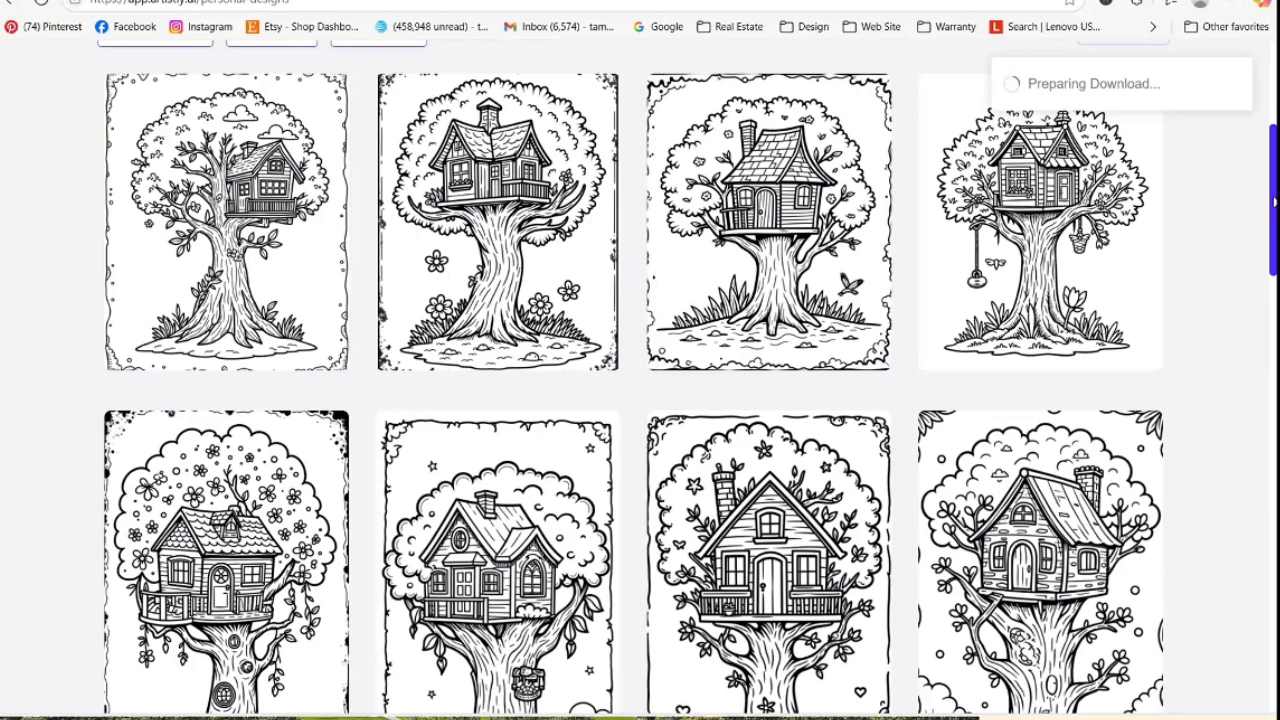
{"action": "left_click_drag", "start_coordinate": [1274, 202], "coordinate": [1271, 156]}
{"action": "mouse_move", "coordinate": [210, 455]}
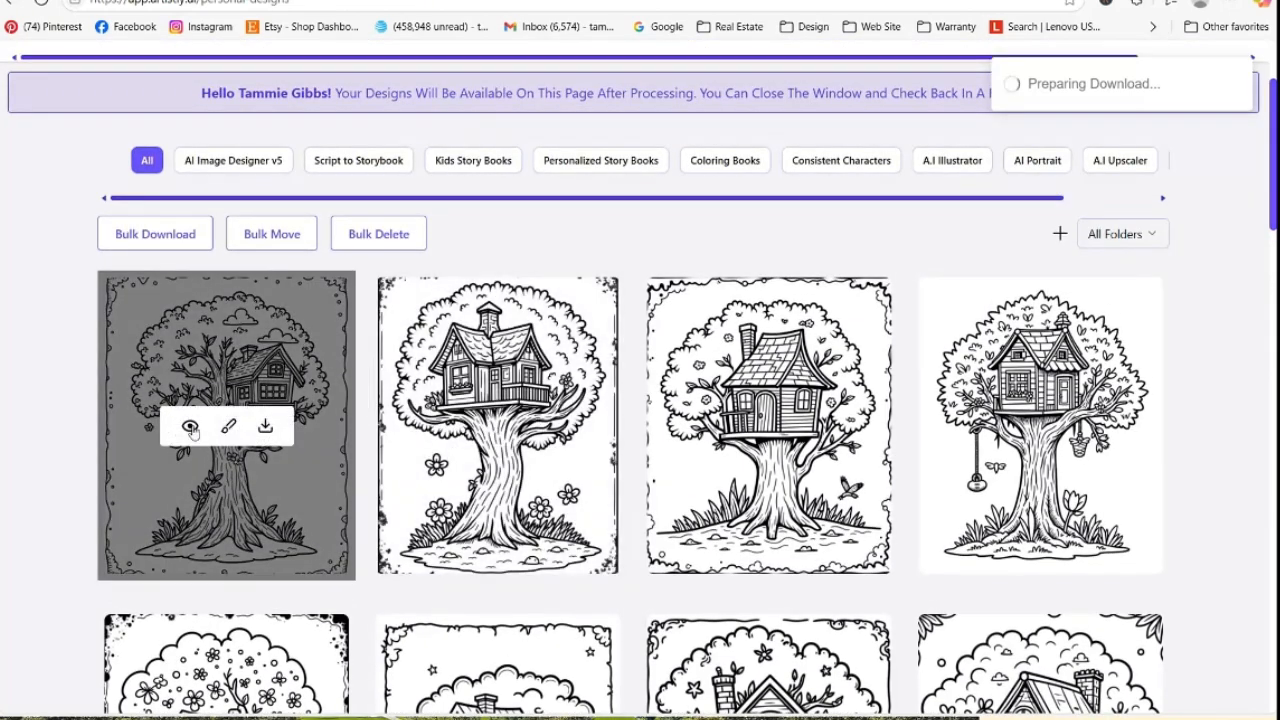
{"action": "left_click", "coordinate": [190, 427]}
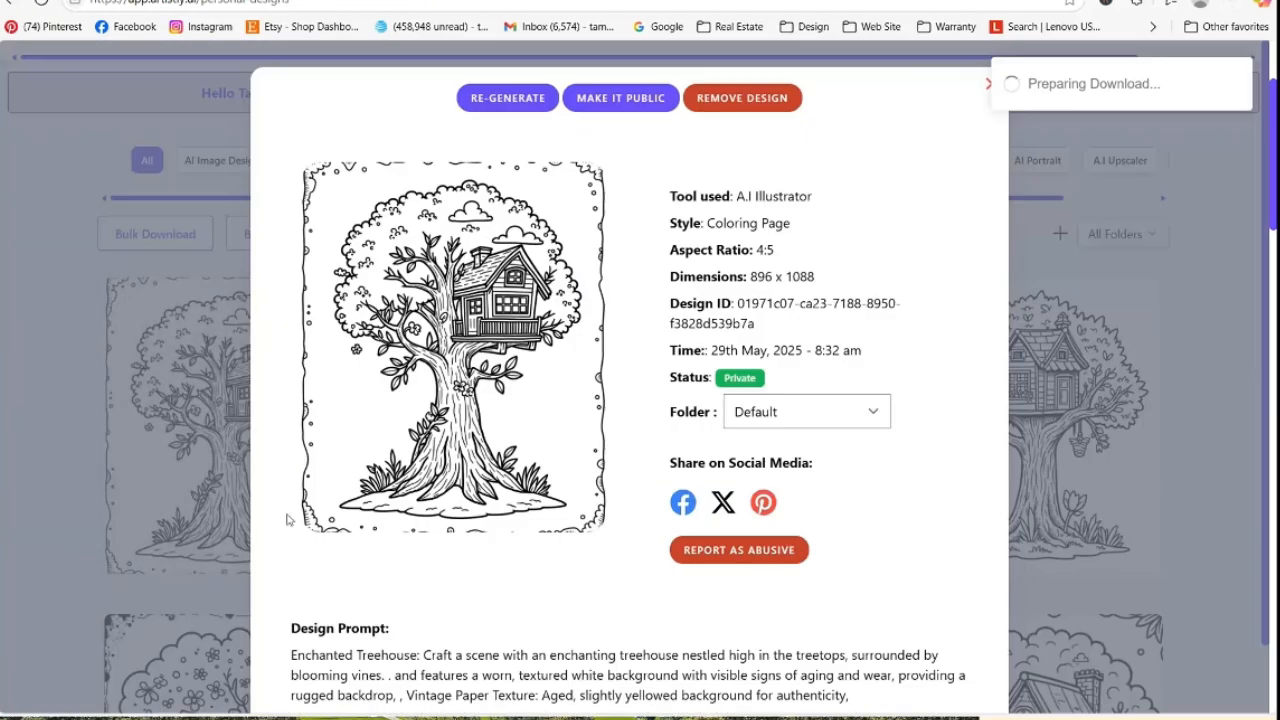
{"action": "left_click", "coordinate": [985, 90]}
{"action": "mouse_move", "coordinate": [267, 435]}
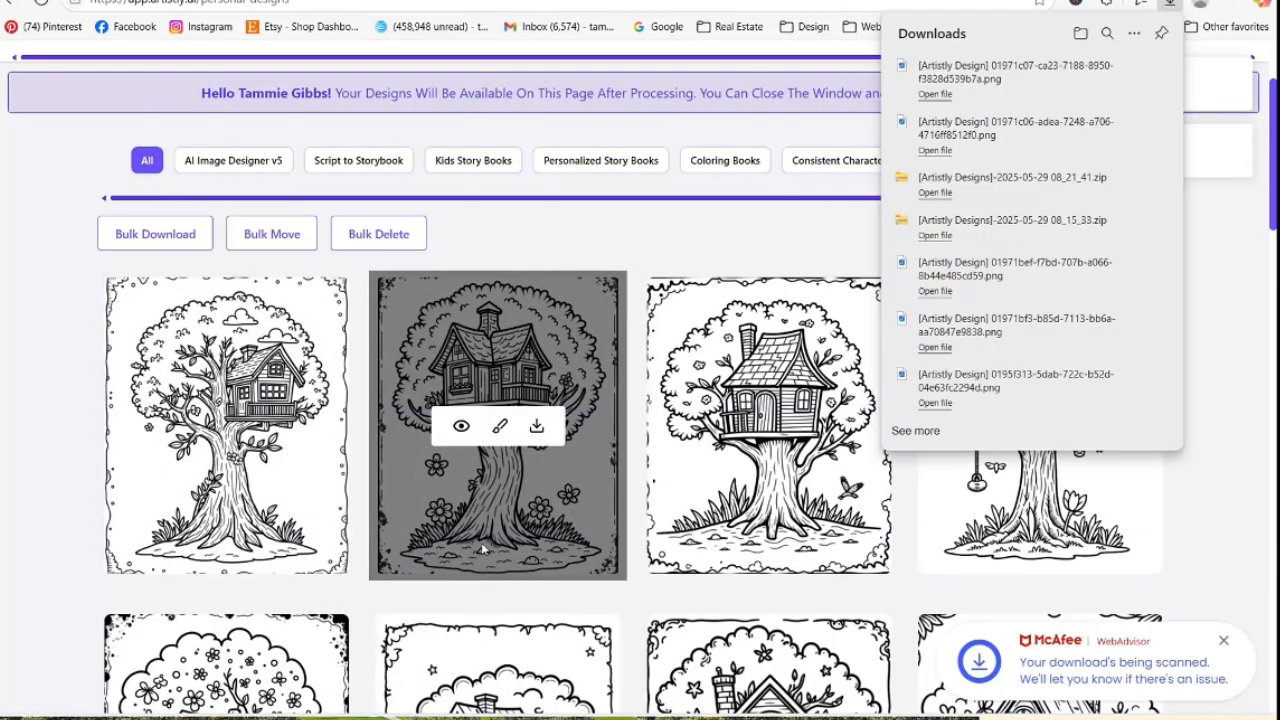
Return to the Canva coloring book and upload the downloaded 4:5 treehouse image to the Enchanted Forest Fairy Coloring folder
{"action": "key", "text": "ctrl+Tab"}
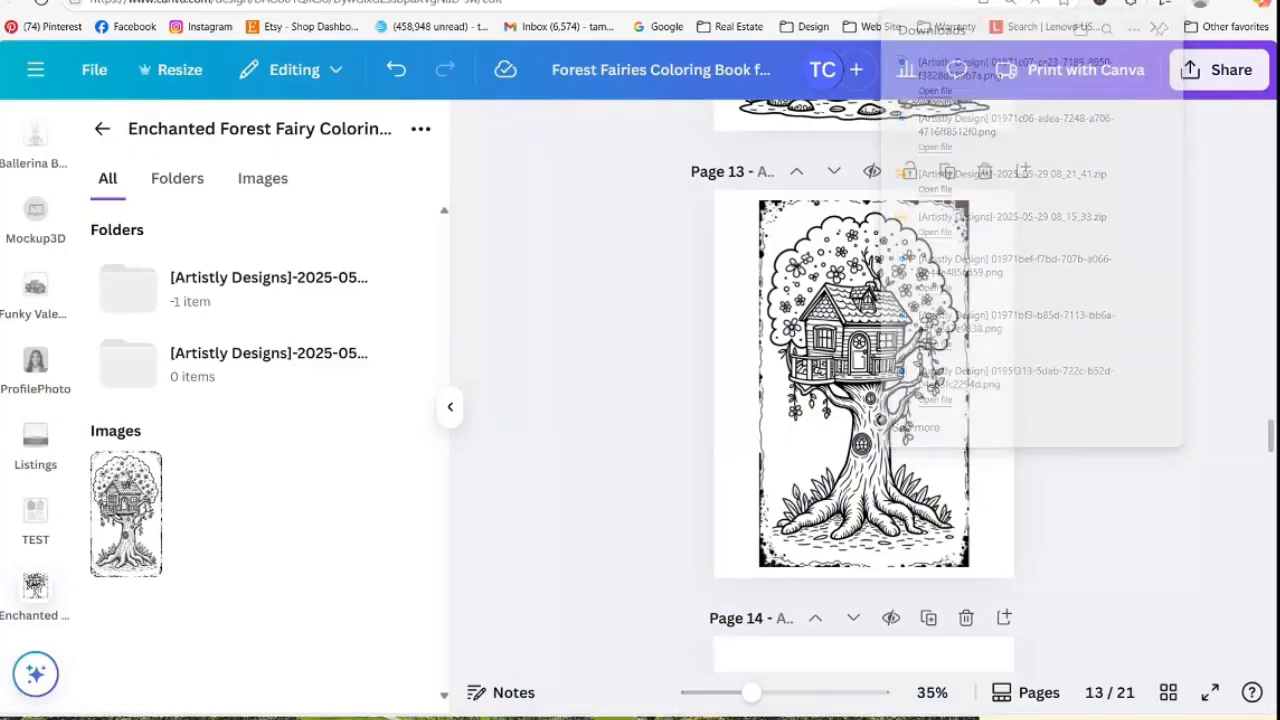
{"action": "left_click", "coordinate": [420, 128]}
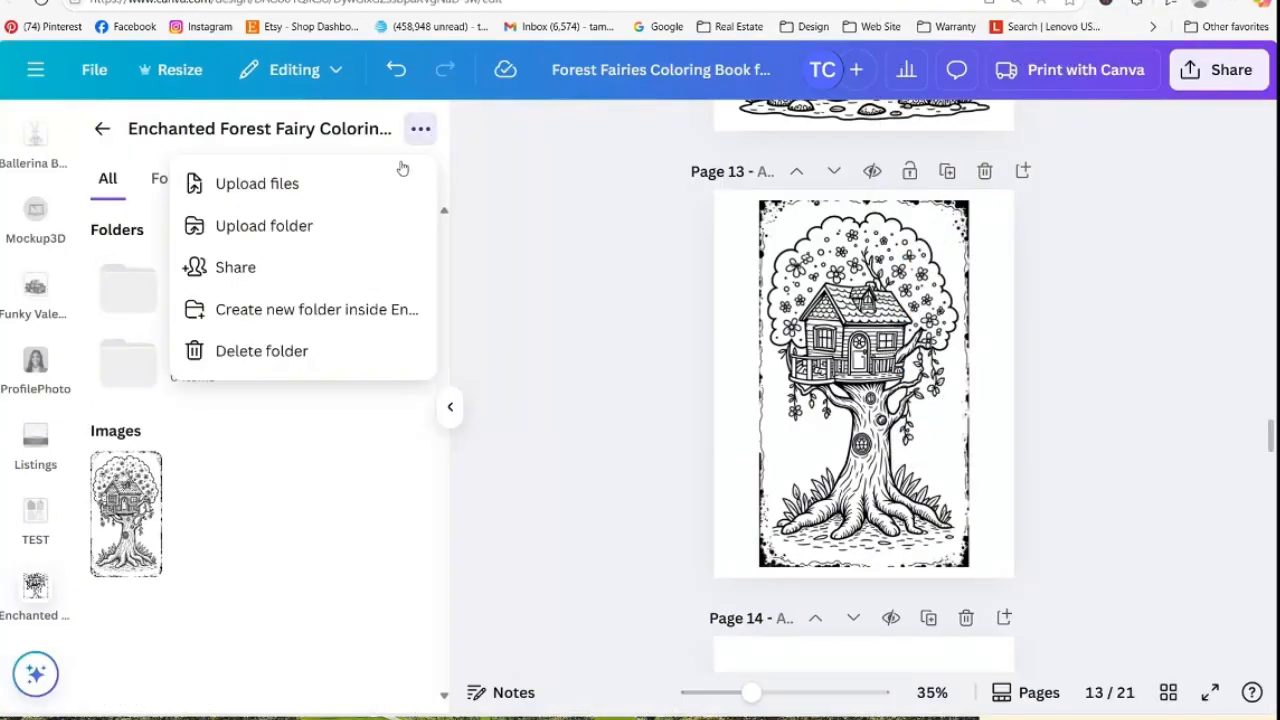
{"action": "left_click", "coordinate": [236, 236]}
{"action": "left_click", "coordinate": [255, 188]}
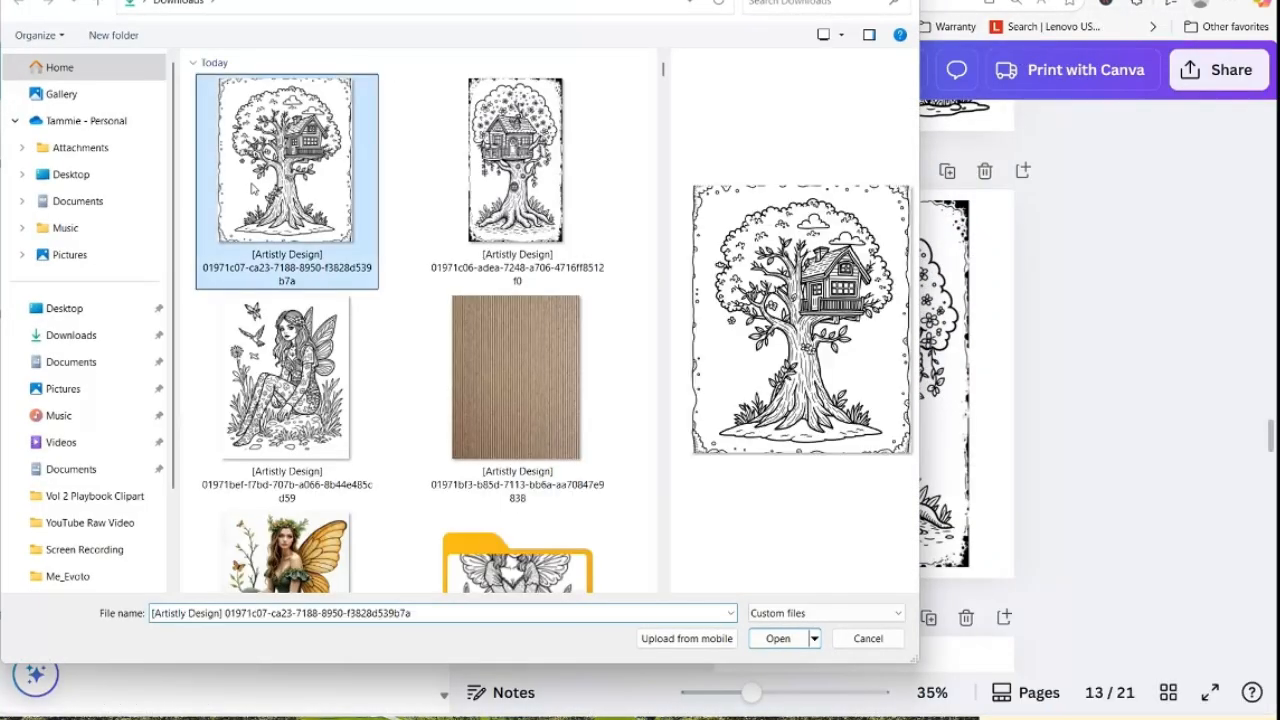
{"action": "left_click", "coordinate": [779, 638]}
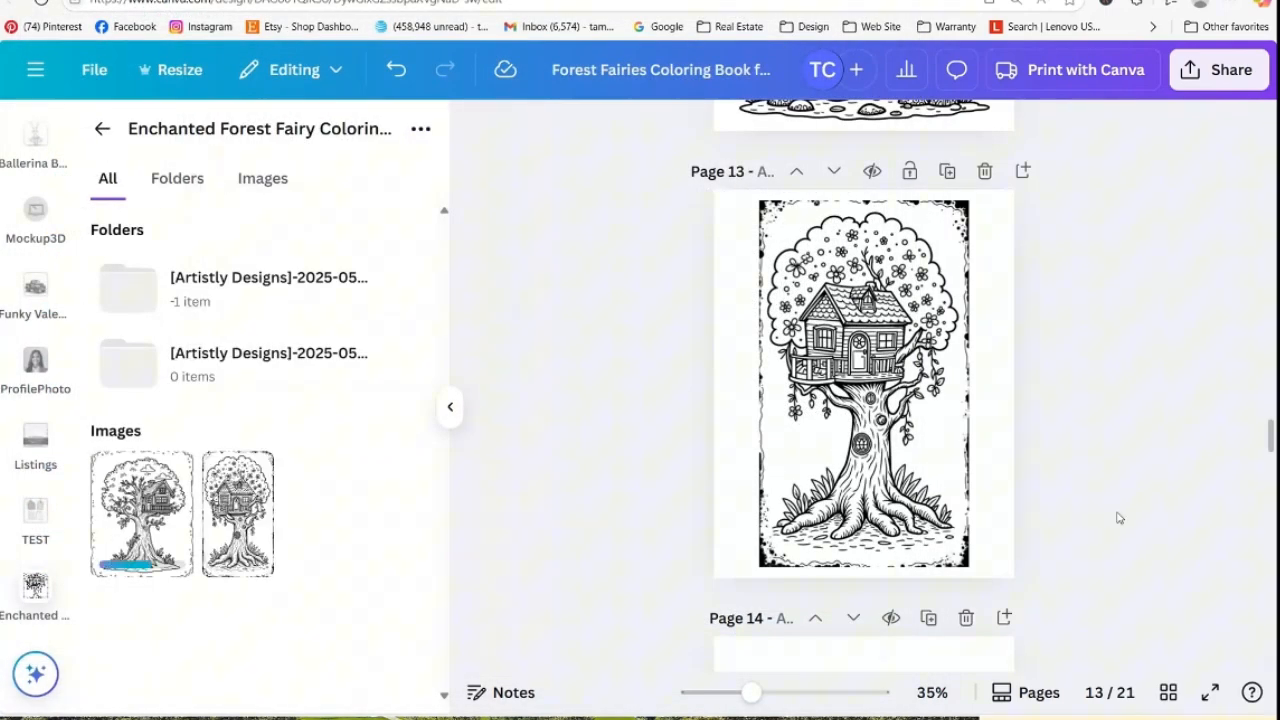
Place the 4:5 treehouse image on blank page 14, scale it down to leave a narrow margin and center it
{"action": "scroll", "coordinate": [1020, 383], "scroll_direction": "down", "scroll_amount": 4}
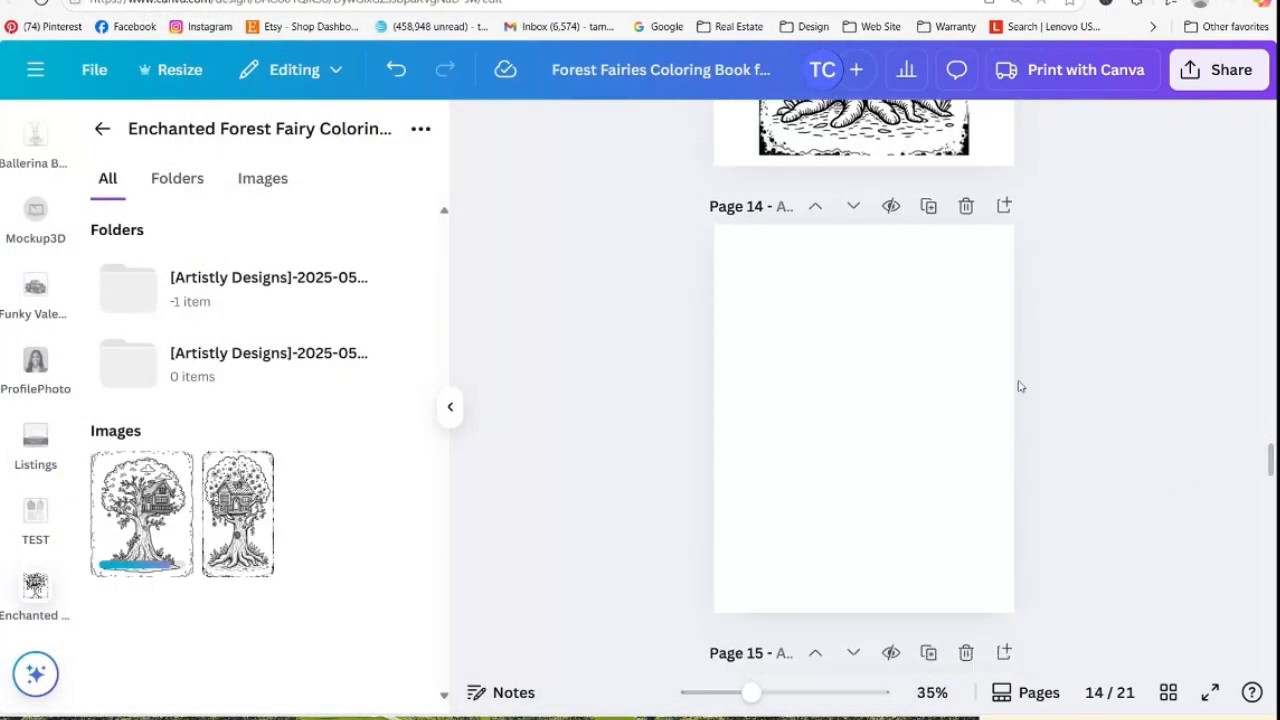
{"action": "left_click_drag", "start_coordinate": [160, 490], "coordinate": [743, 385]}
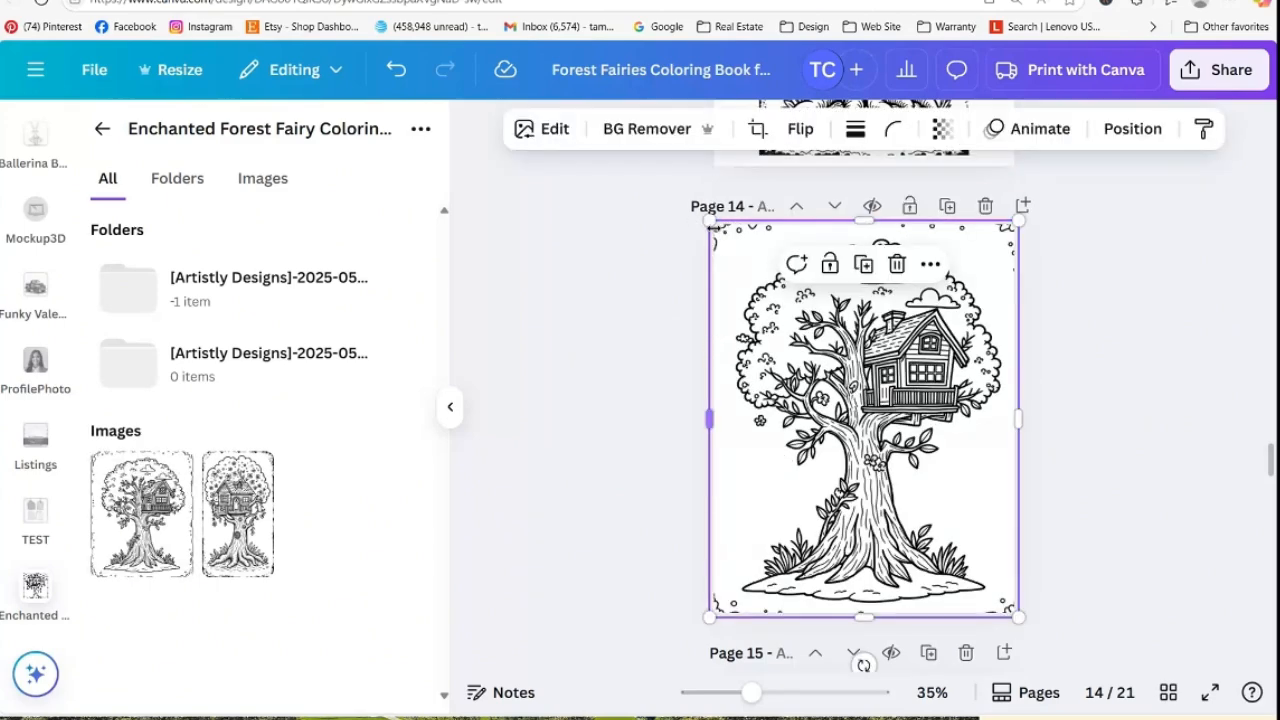
{"action": "left_click_drag", "start_coordinate": [709, 220], "coordinate": [728, 244]}
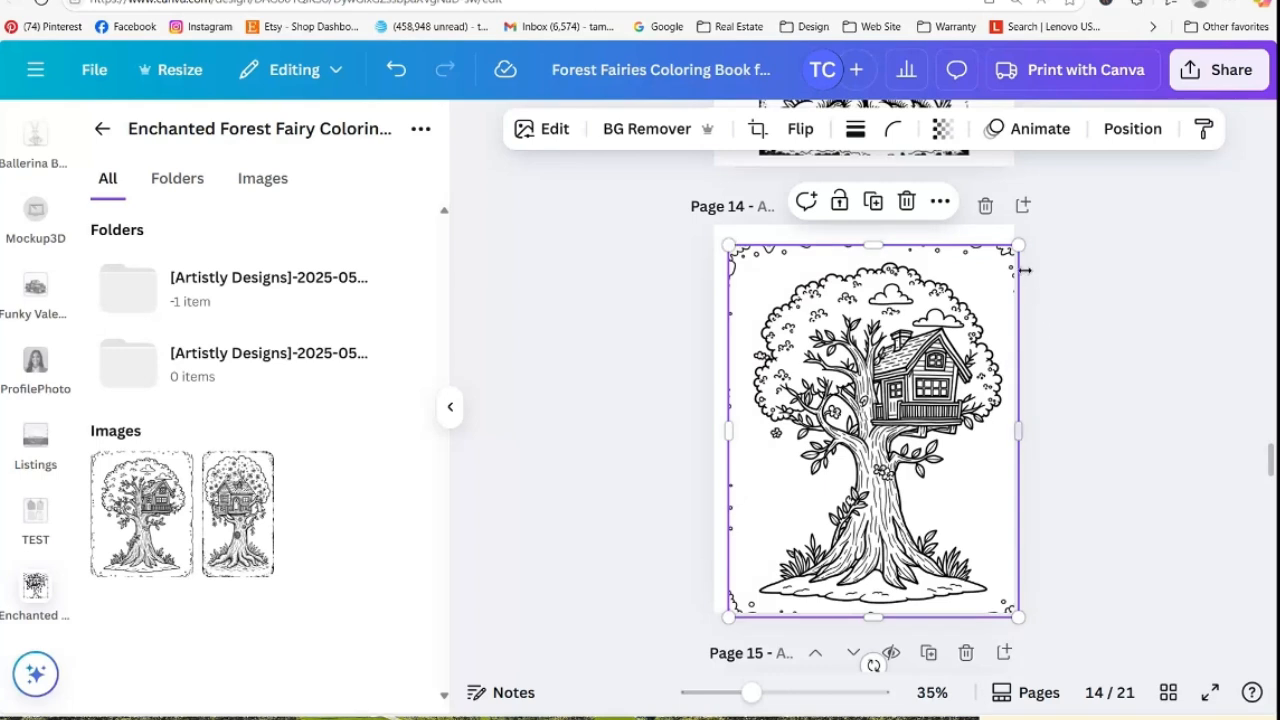
{"action": "left_click_drag", "start_coordinate": [1020, 243], "coordinate": [1002, 263]}
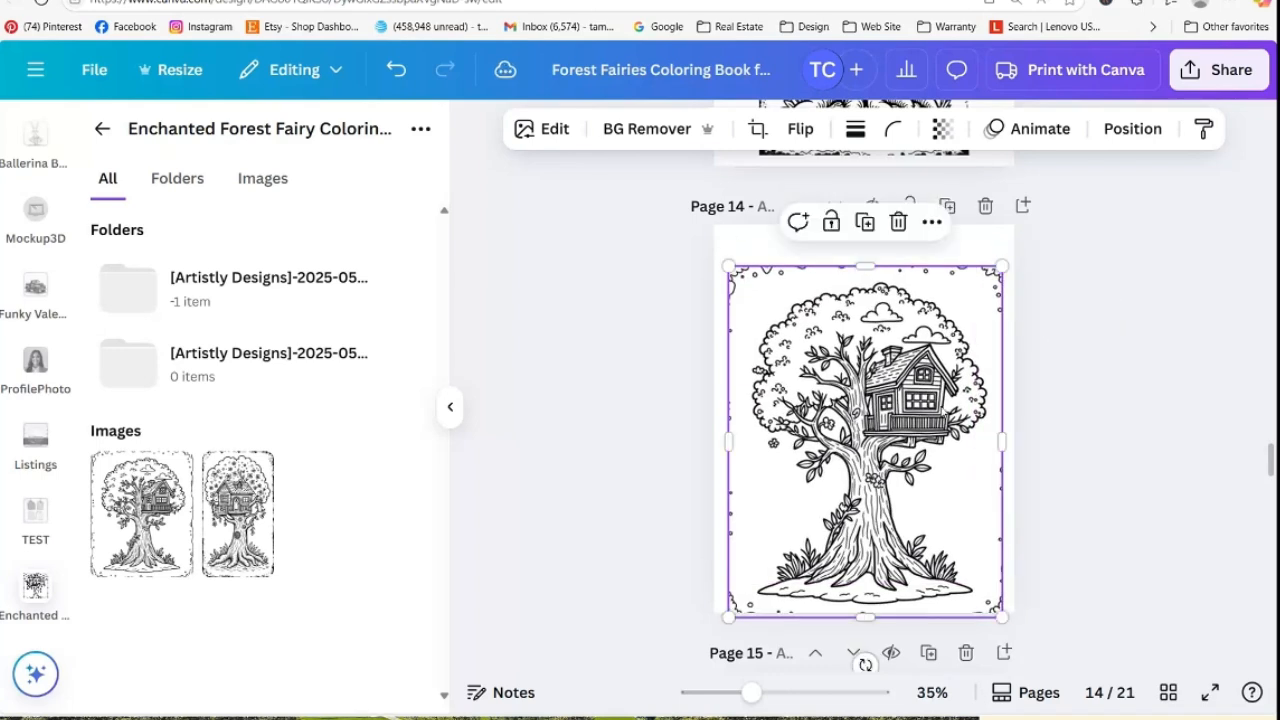
{"action": "left_click_drag", "start_coordinate": [943, 406], "coordinate": [941, 386]}
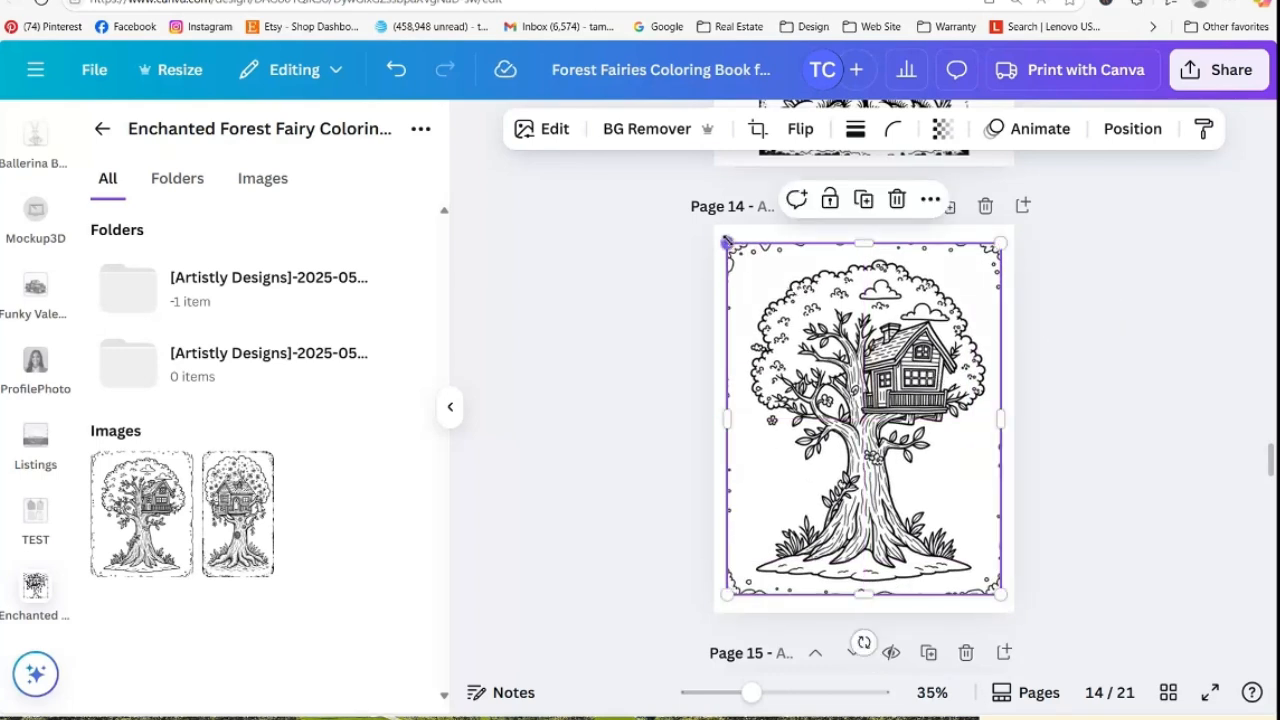
{"action": "left_click_drag", "start_coordinate": [726, 242], "coordinate": [724, 240]}
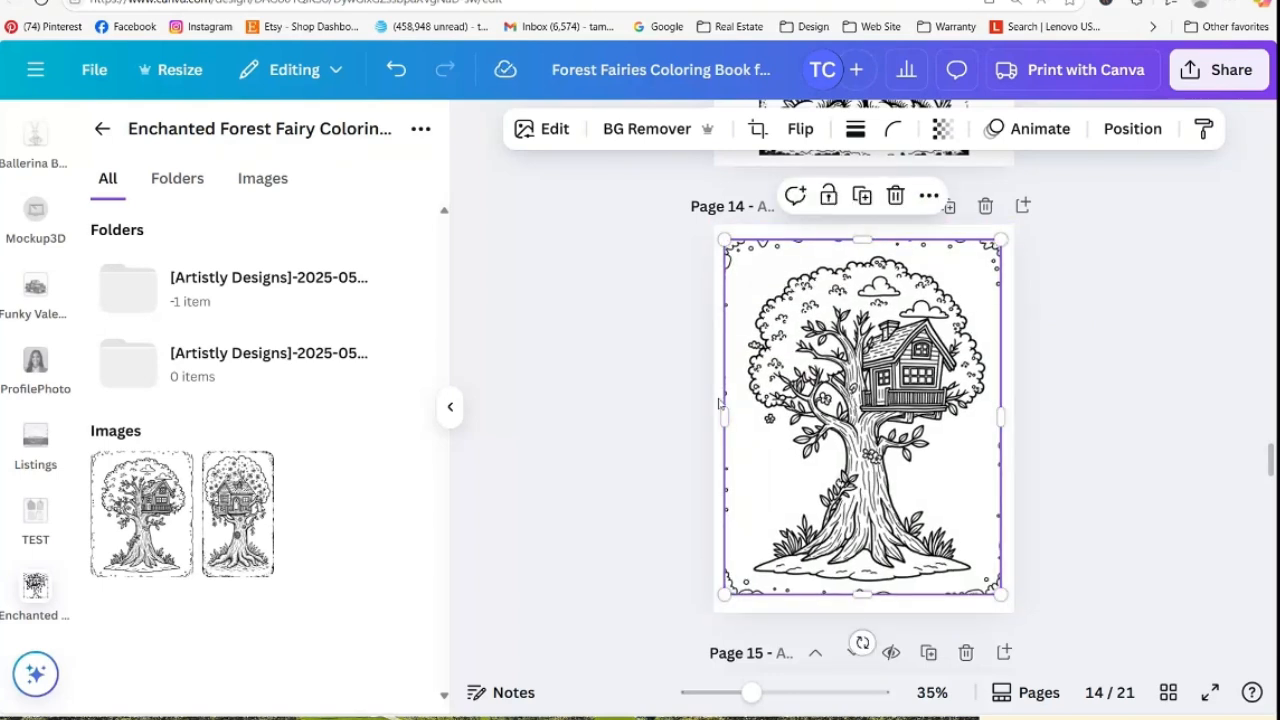
Widen the page 14 treehouse image almost to the page's side edges, re-center it and extend its top and bottom slightly
{"action": "left_click_drag", "start_coordinate": [723, 415], "coordinate": [714, 413]}
{"action": "left_click_drag", "start_coordinate": [808, 411], "coordinate": [815, 413]}
{"action": "left_click_drag", "start_coordinate": [1010, 420], "coordinate": [954, 428]}
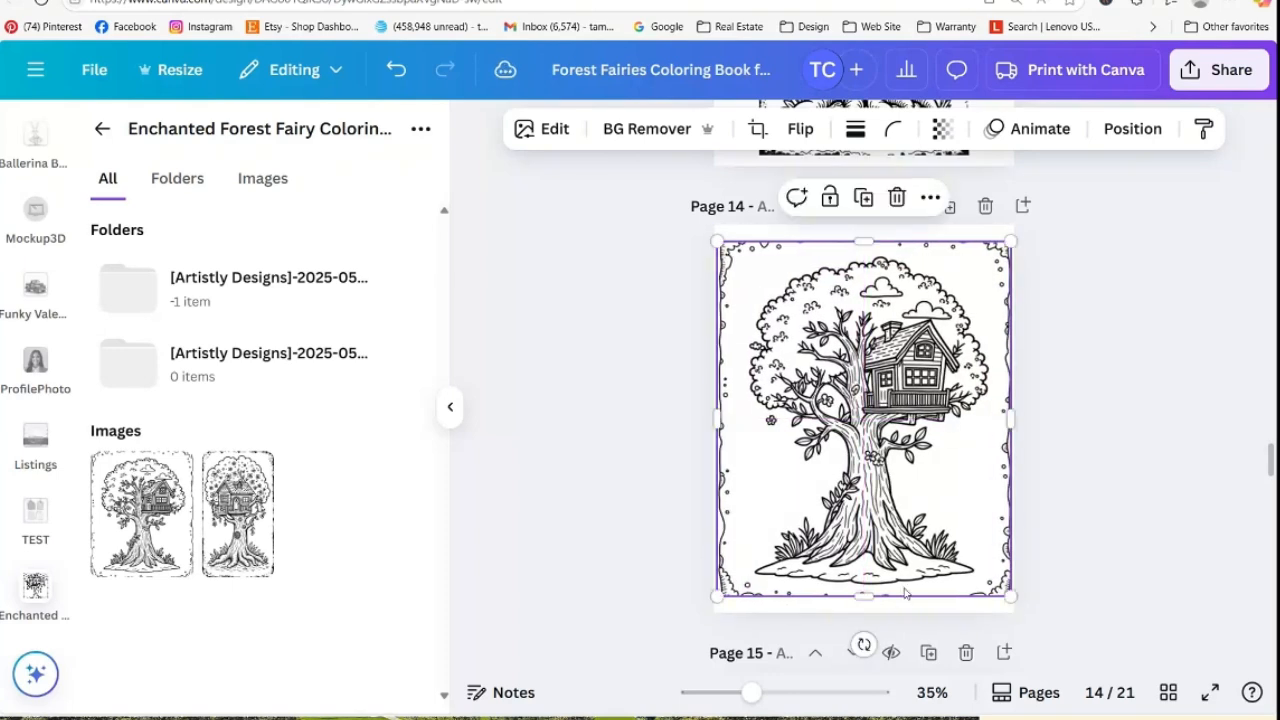
{"action": "left_click_drag", "start_coordinate": [863, 595], "coordinate": [864, 598]}
{"action": "left_click_drag", "start_coordinate": [861, 238], "coordinate": [861, 232]}
{"action": "left_click", "coordinate": [1107, 351]}
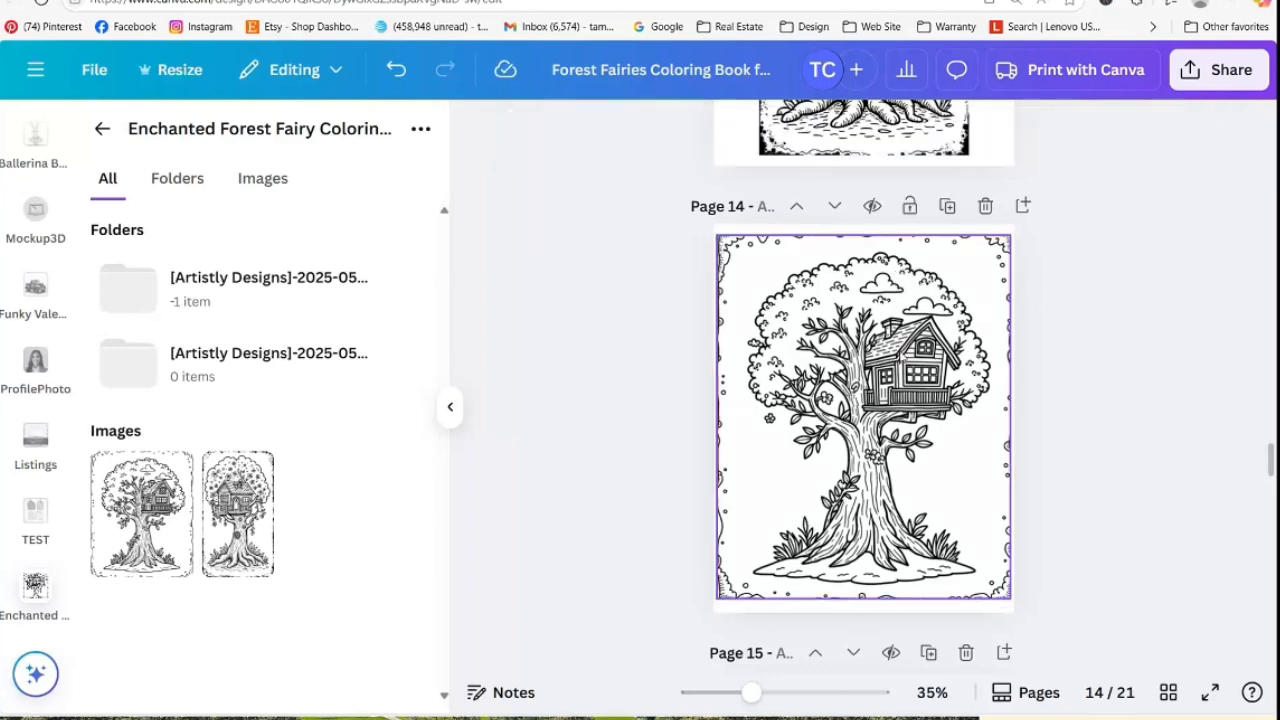
Shrink the page 14 treehouse image from opposite corners for a wider white margin, and fine-tune its top and left edges
{"action": "left_click", "coordinate": [948, 447]}
{"action": "left_click_drag", "start_coordinate": [1011, 598], "coordinate": [998, 582]}
{"action": "left_click_drag", "start_coordinate": [716, 235], "coordinate": [733, 255]}
{"action": "left_click_drag", "start_coordinate": [865, 251], "coordinate": [866, 253]}
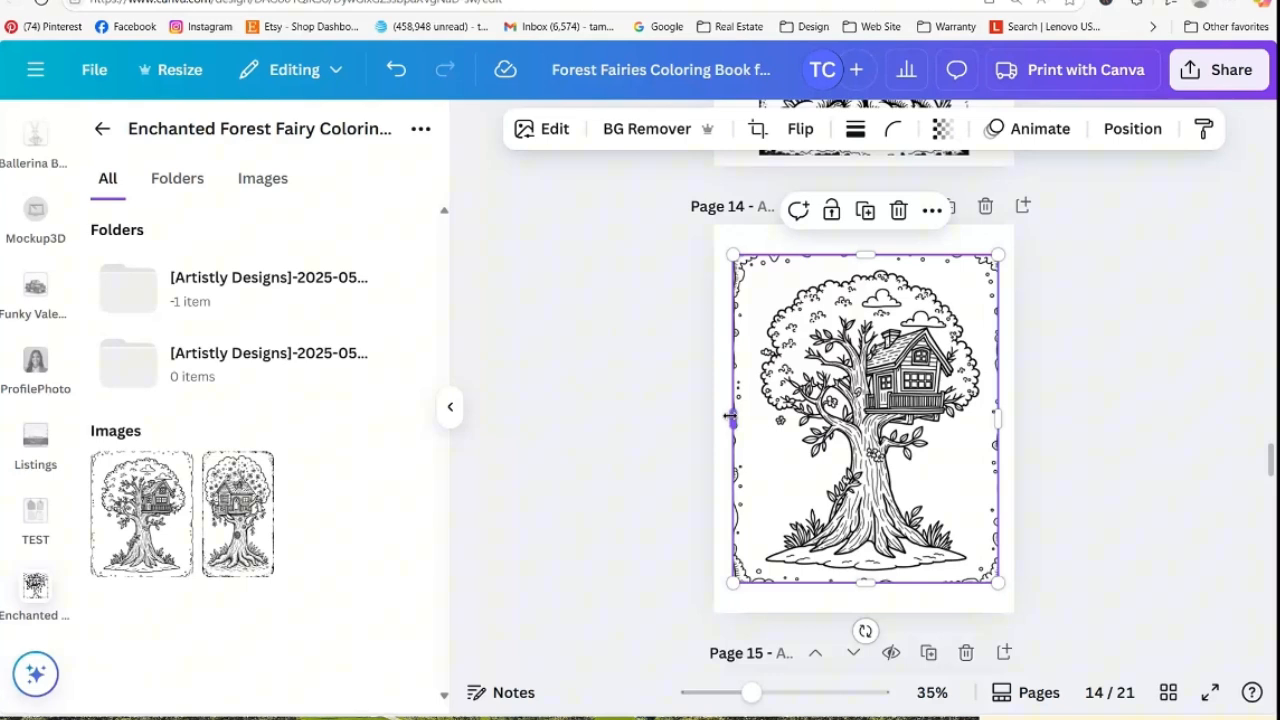
{"action": "left_click_drag", "start_coordinate": [730, 417], "coordinate": [729, 419]}
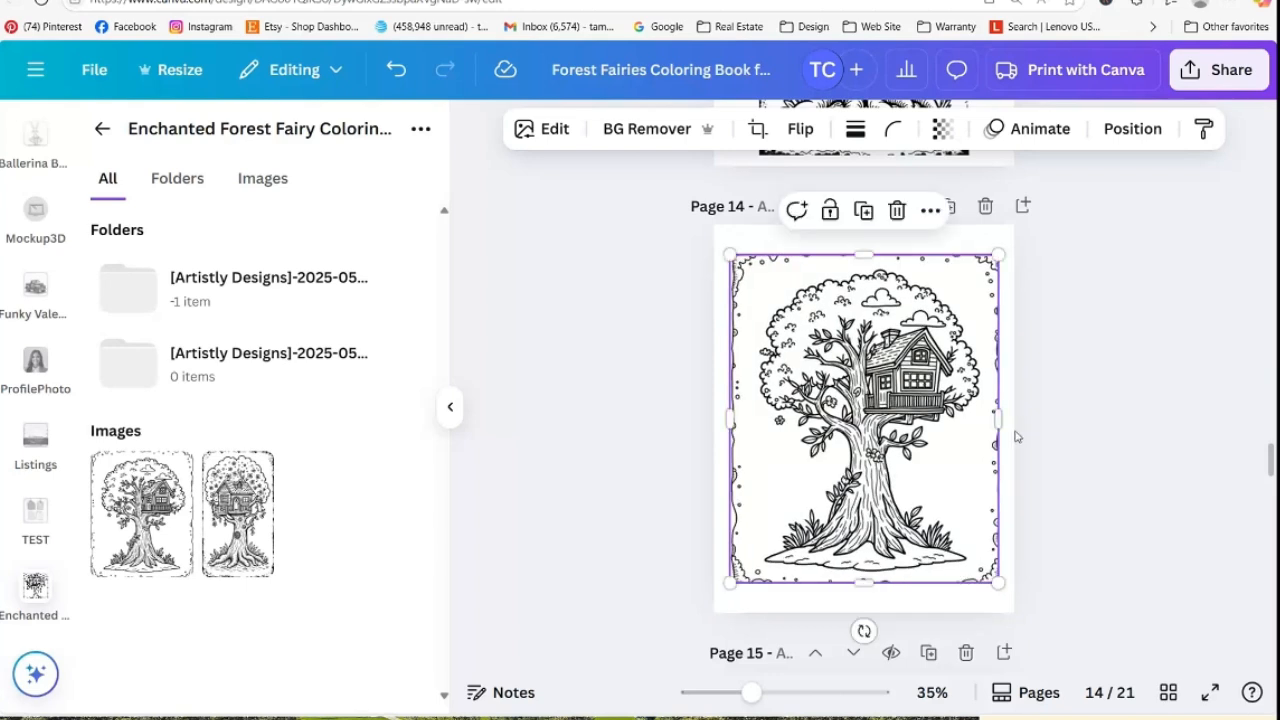
Extend the right edge of the page 14 treehouse image slightly outward and deselect the image
{"action": "left_click_drag", "start_coordinate": [993, 419], "coordinate": [1000, 419]}
{"action": "left_click", "coordinate": [1060, 455]}
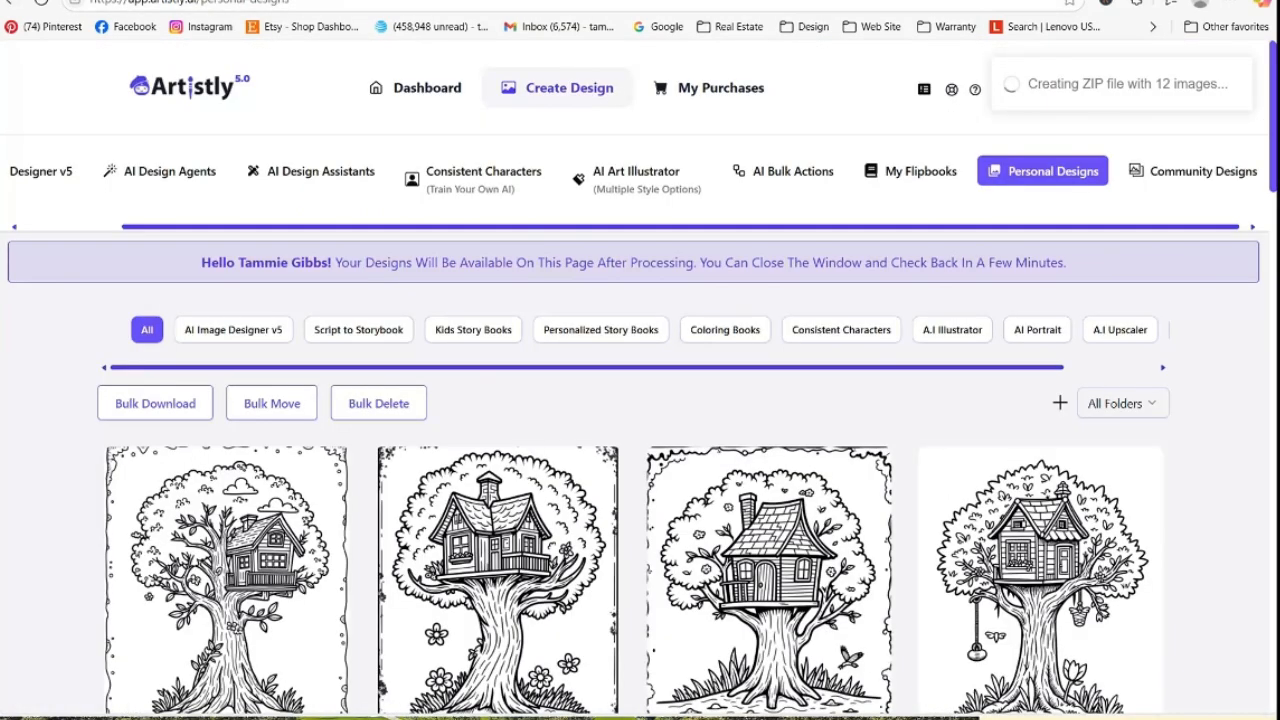
{"action": "left_click", "coordinate": [1135, 404]}
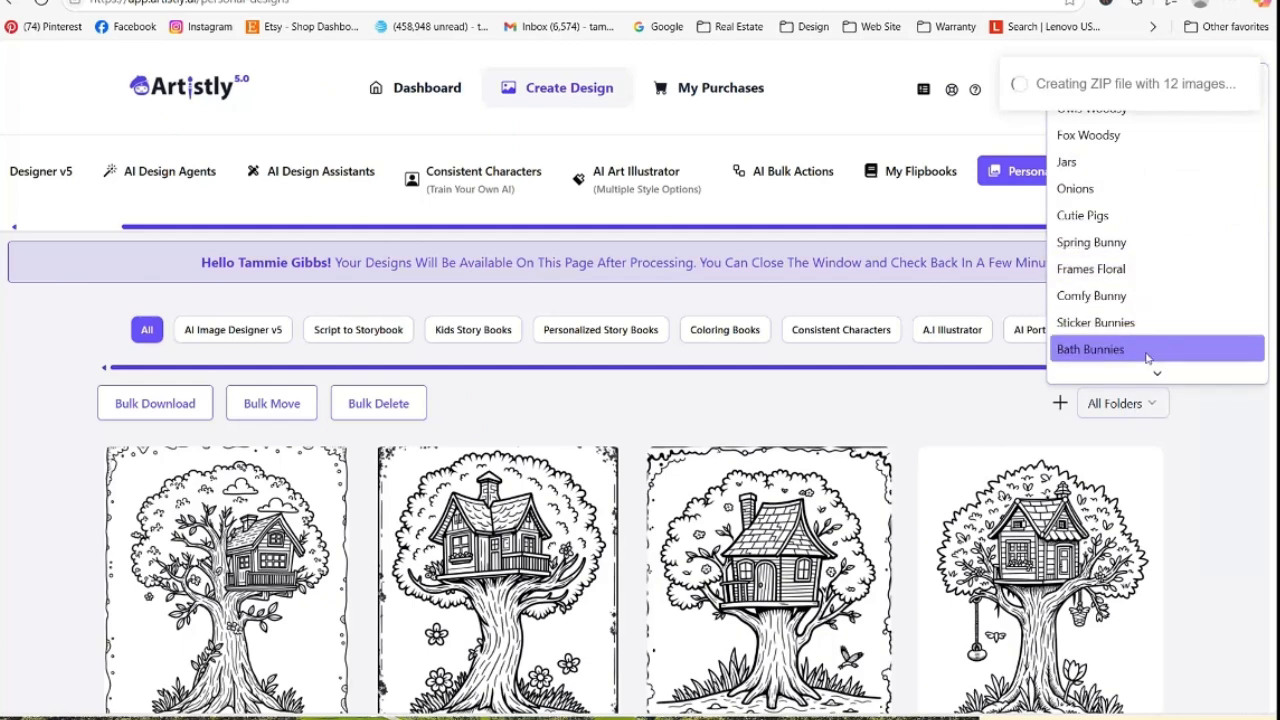
{"action": "left_click", "coordinate": [1135, 282]}
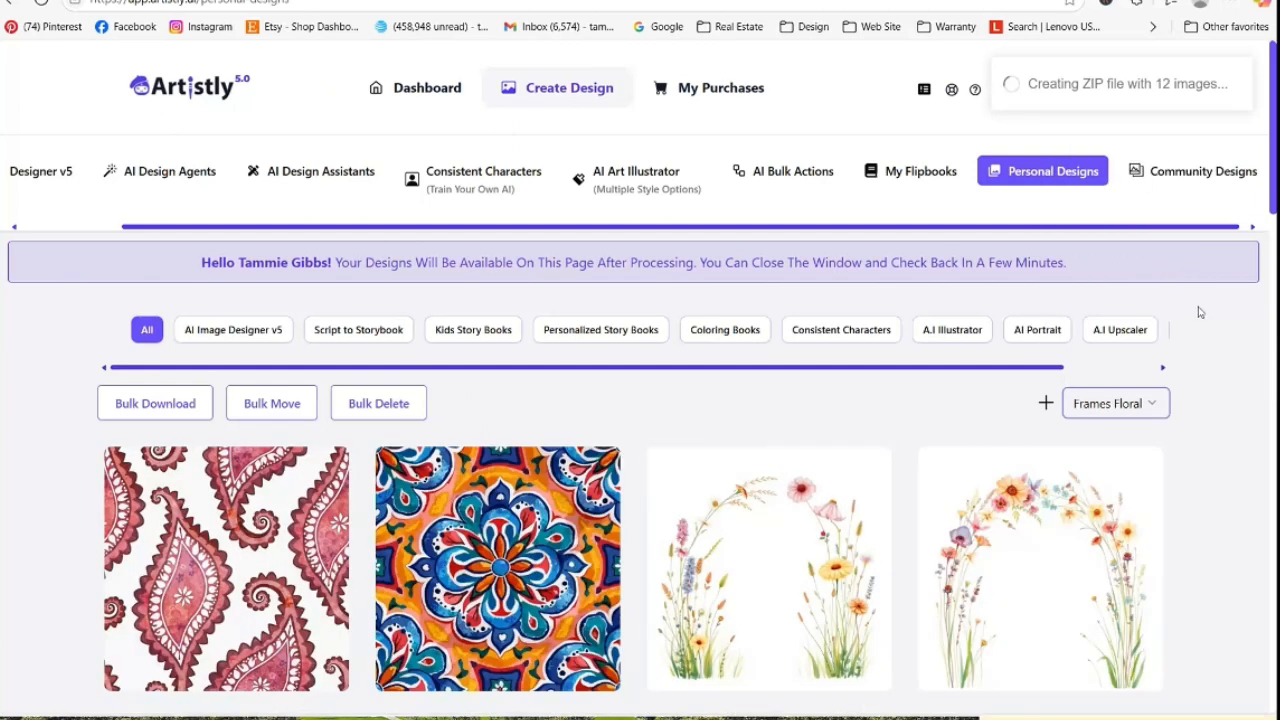
{"action": "mouse_move", "coordinate": [1275, 100]}
{"action": "left_mouse_down"}
{"action": "mouse_move", "coordinate": [1275, 604]}
{"action": "mouse_move", "coordinate": [1257, 106]}
{"action": "left_mouse_up"}
Filter the Artistly personal designs to the Sailboats folder
{"action": "left_click", "coordinate": [1143, 408]}
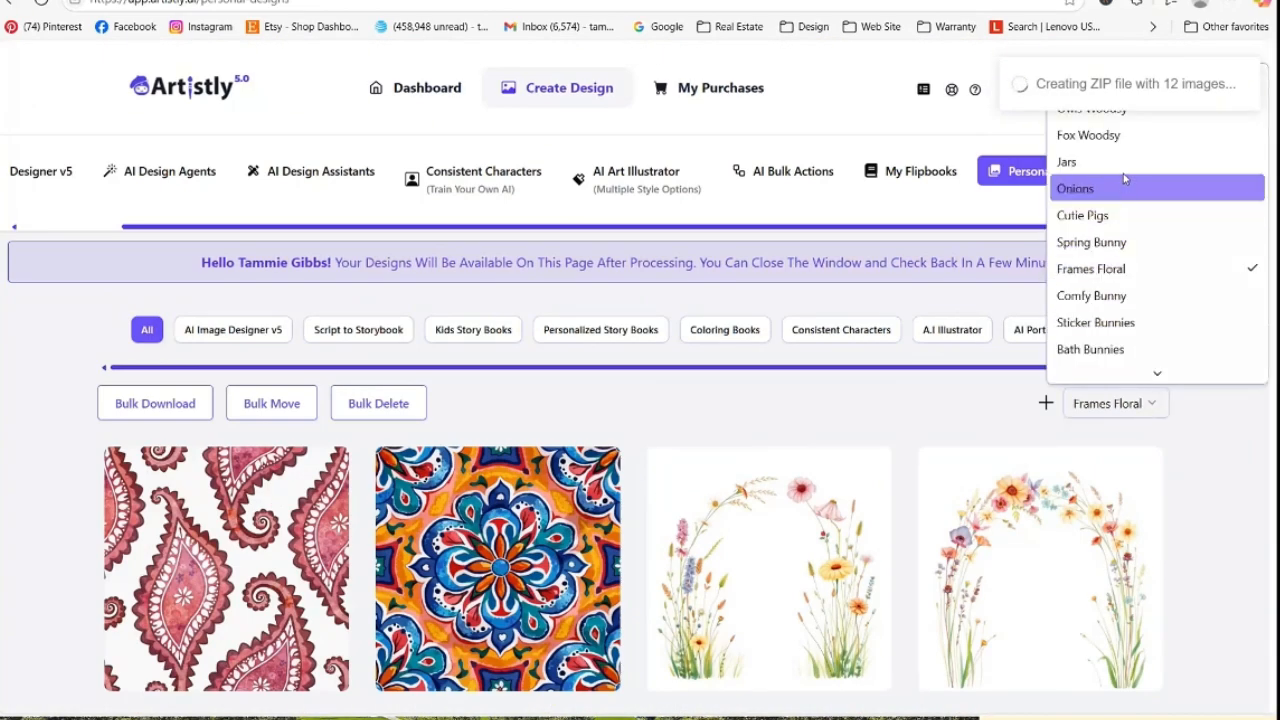
{"action": "mouse_move", "coordinate": [1158, 376]}
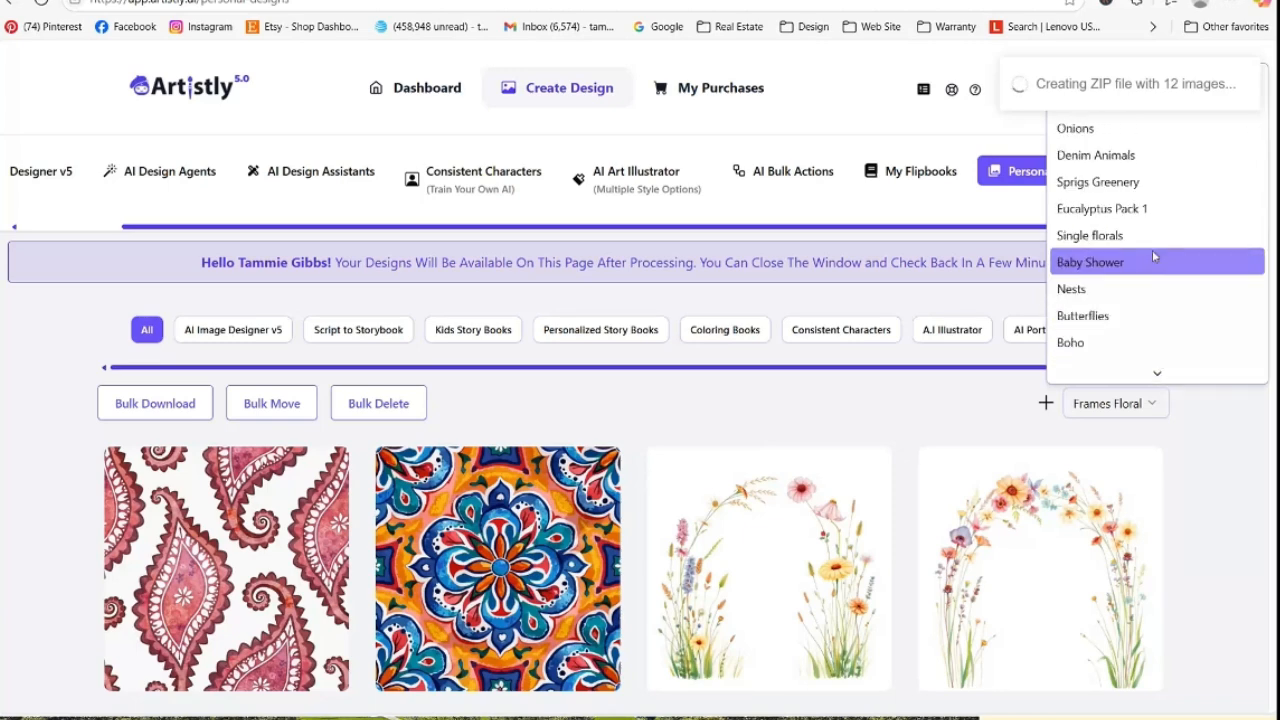
{"action": "mouse_move", "coordinate": [1138, 98]}
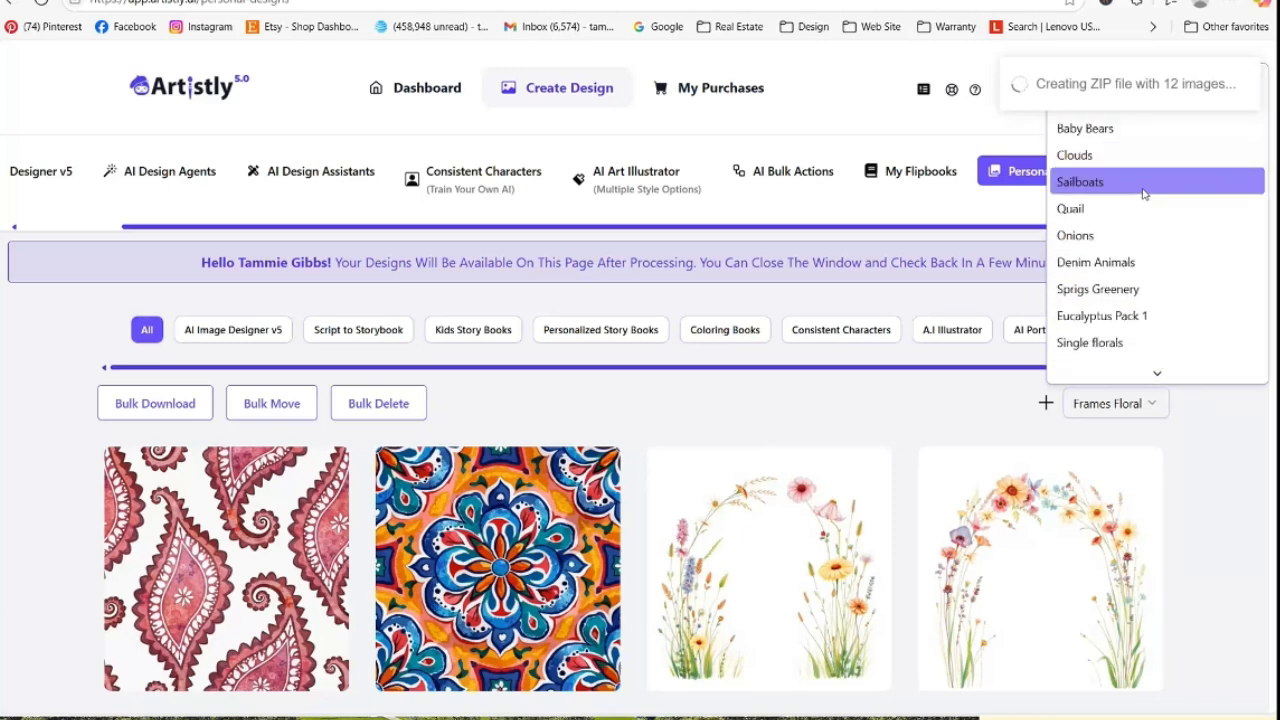
{"action": "left_click", "coordinate": [1128, 184]}
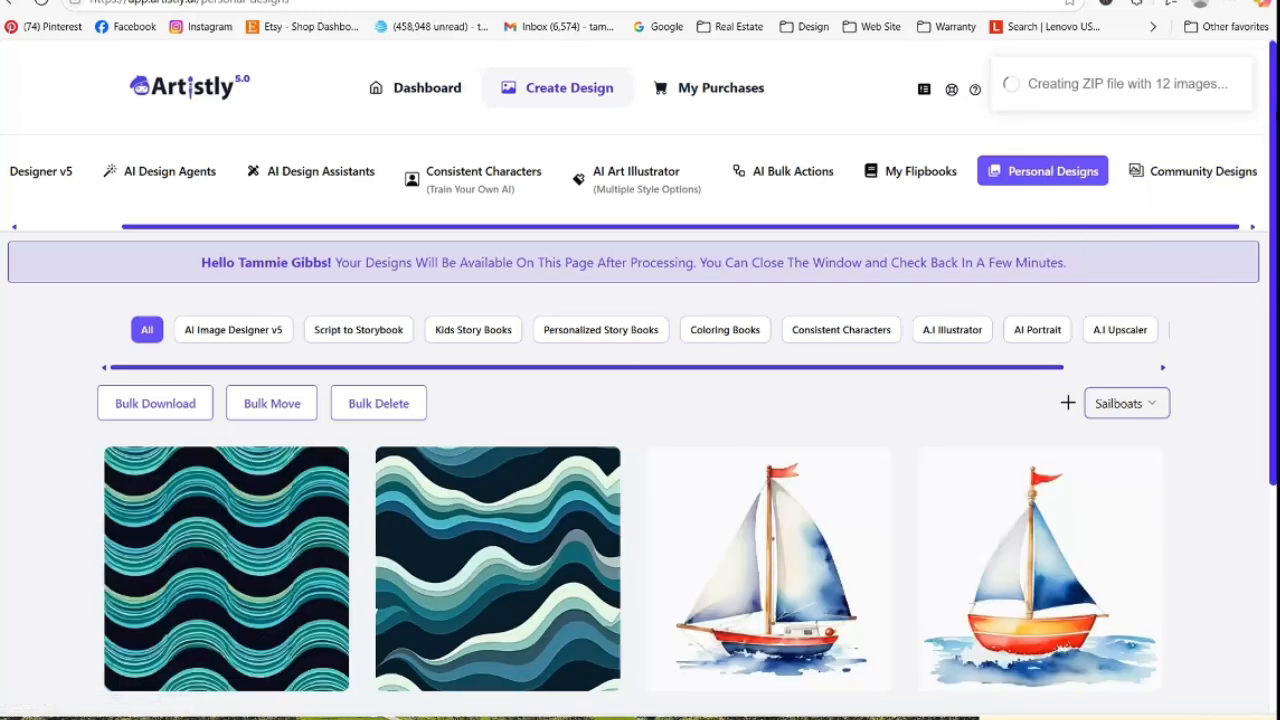
{"action": "scroll", "coordinate": [1272, 150], "scroll_direction": "down", "scroll_amount": 4}
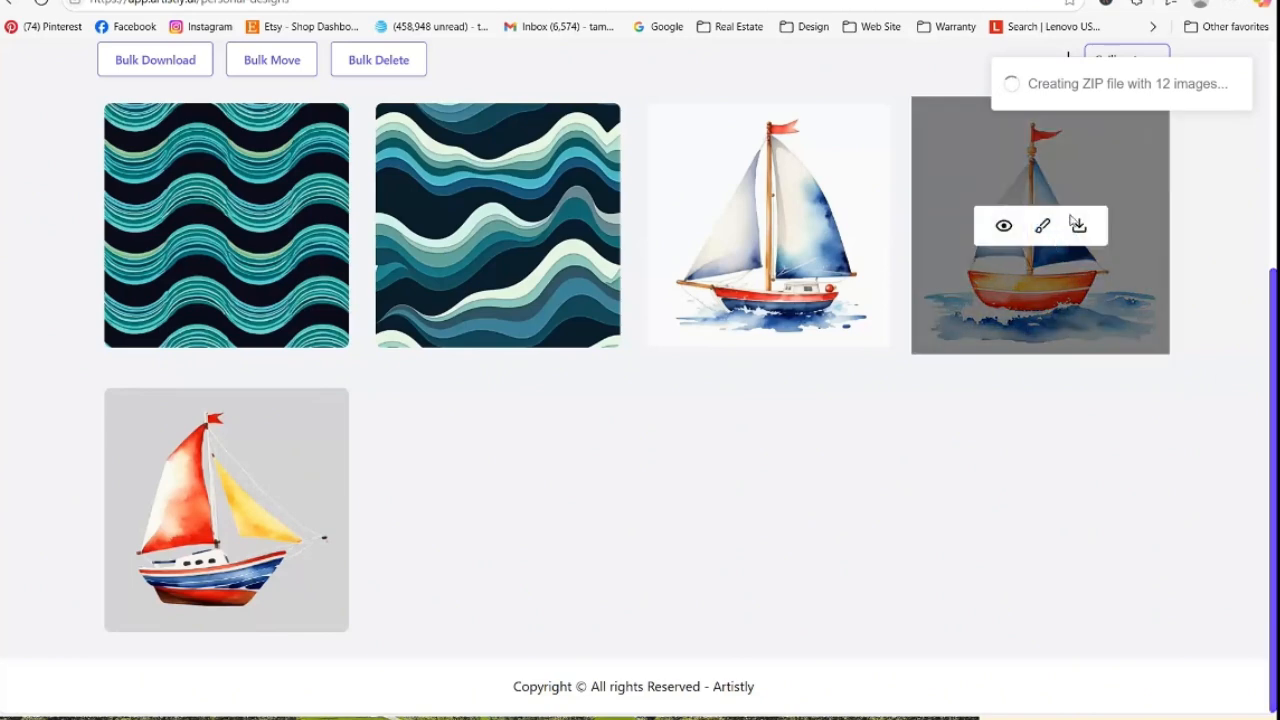
Download the orange-hulled watercolor sailboat, and copy "kuwaii style sailboat toy, clipart, white background" from its design details
{"action": "left_click", "coordinate": [1079, 227]}
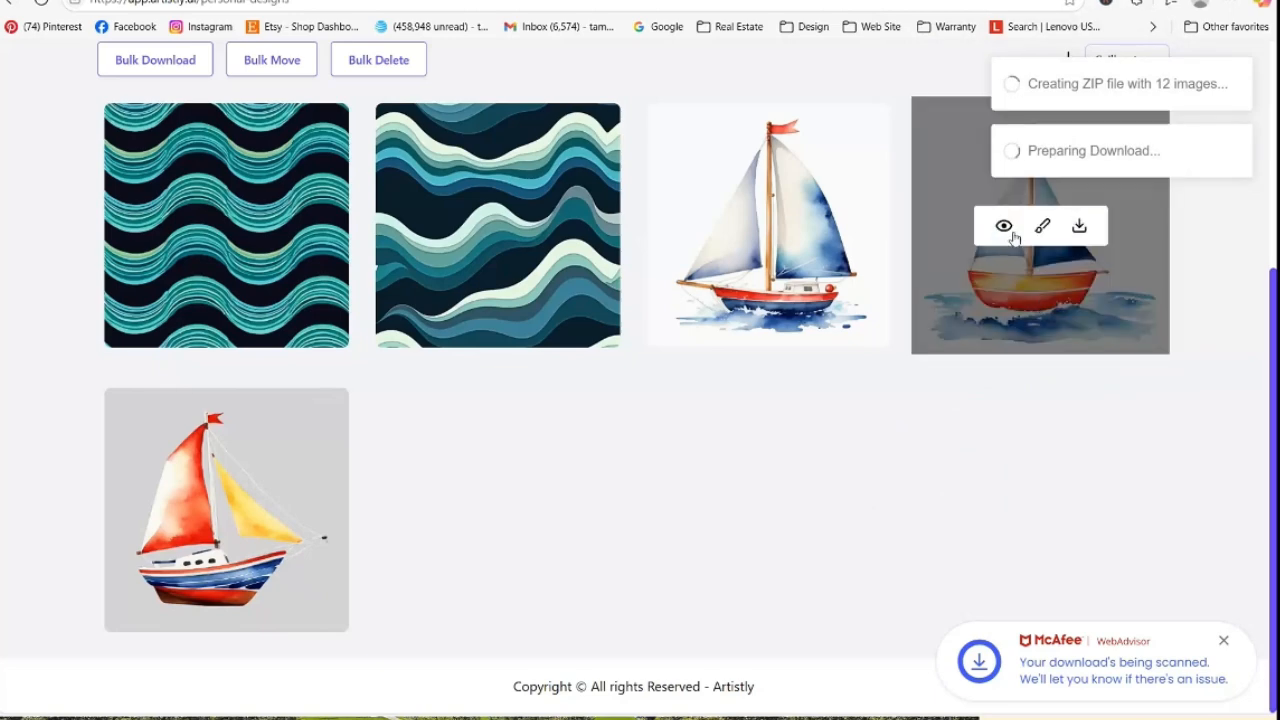
{"action": "left_click", "coordinate": [1004, 227]}
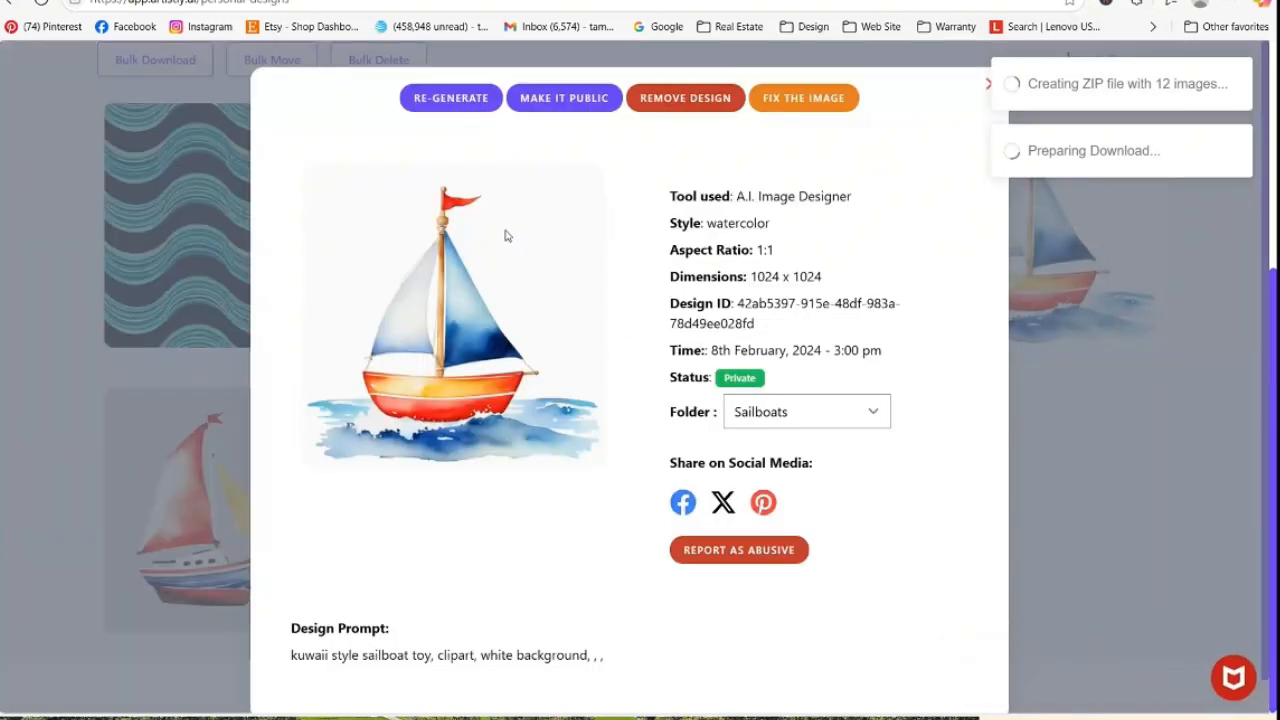
{"action": "left_click_drag", "start_coordinate": [291, 656], "coordinate": [612, 666]}
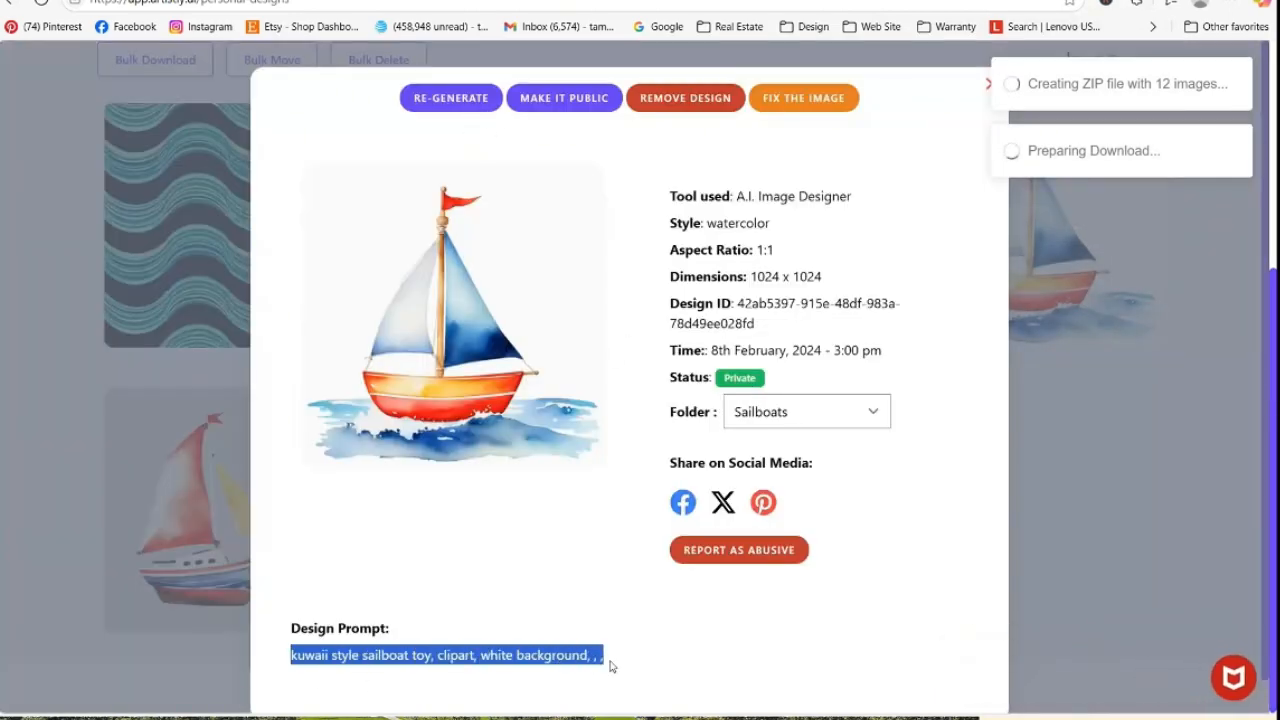
{"action": "right_click", "coordinate": [556, 660]}
{"action": "left_click", "coordinate": [607, 370]}
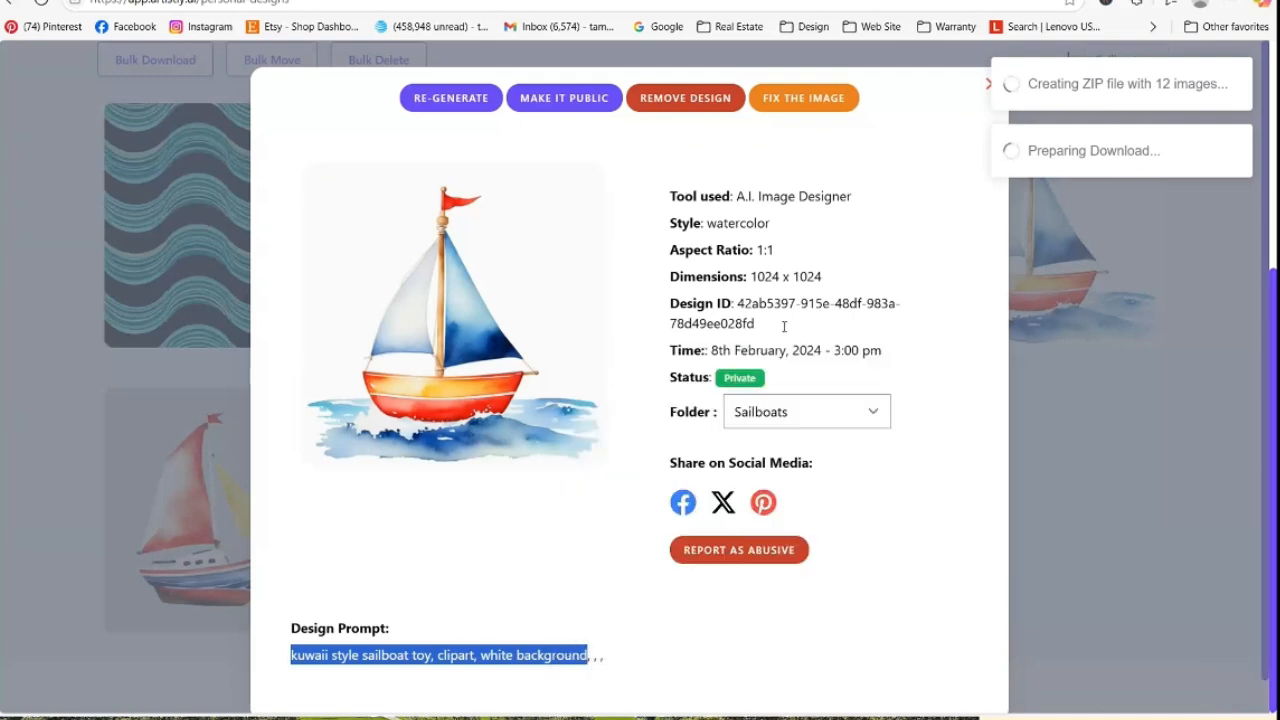
{"action": "left_click", "coordinate": [1056, 399]}
{"action": "left_click", "coordinate": [987, 87]}
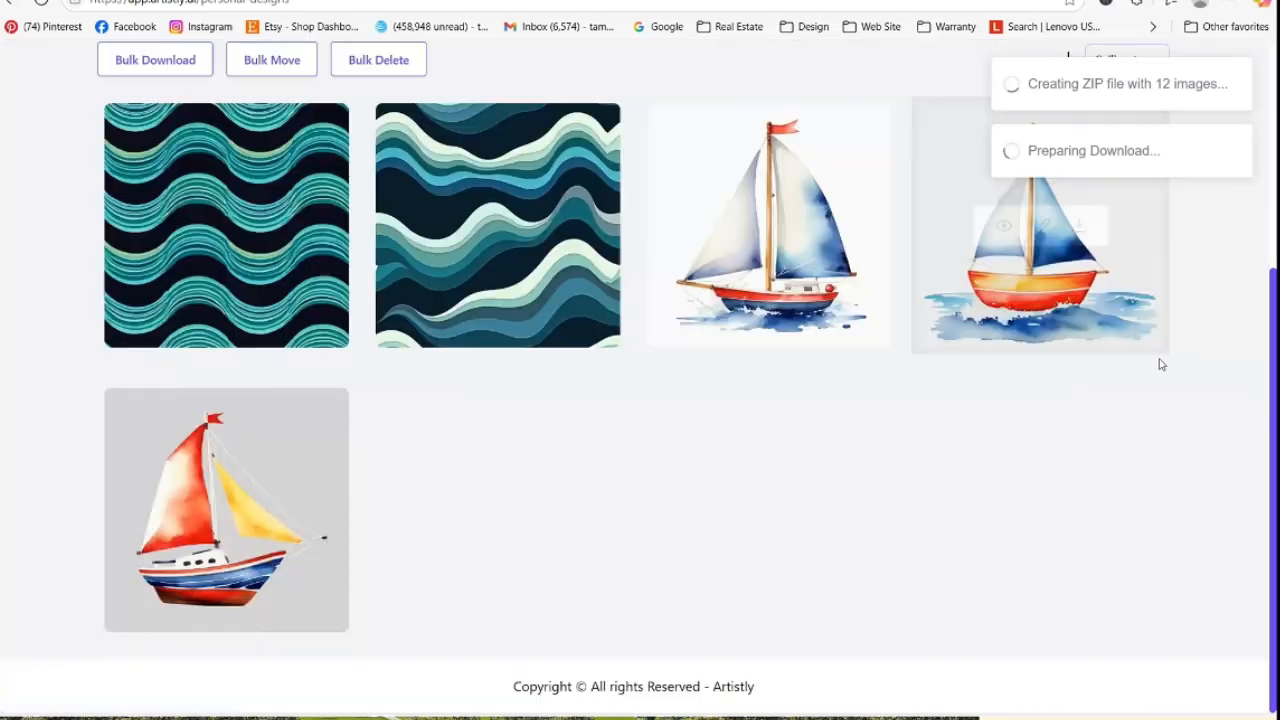
Open the Coloring Page design agent and paste the prompt "kuwaii style sailboat toy, clipart, white background"
{"action": "left_click_drag", "start_coordinate": [1272, 326], "coordinate": [1270, 55]}
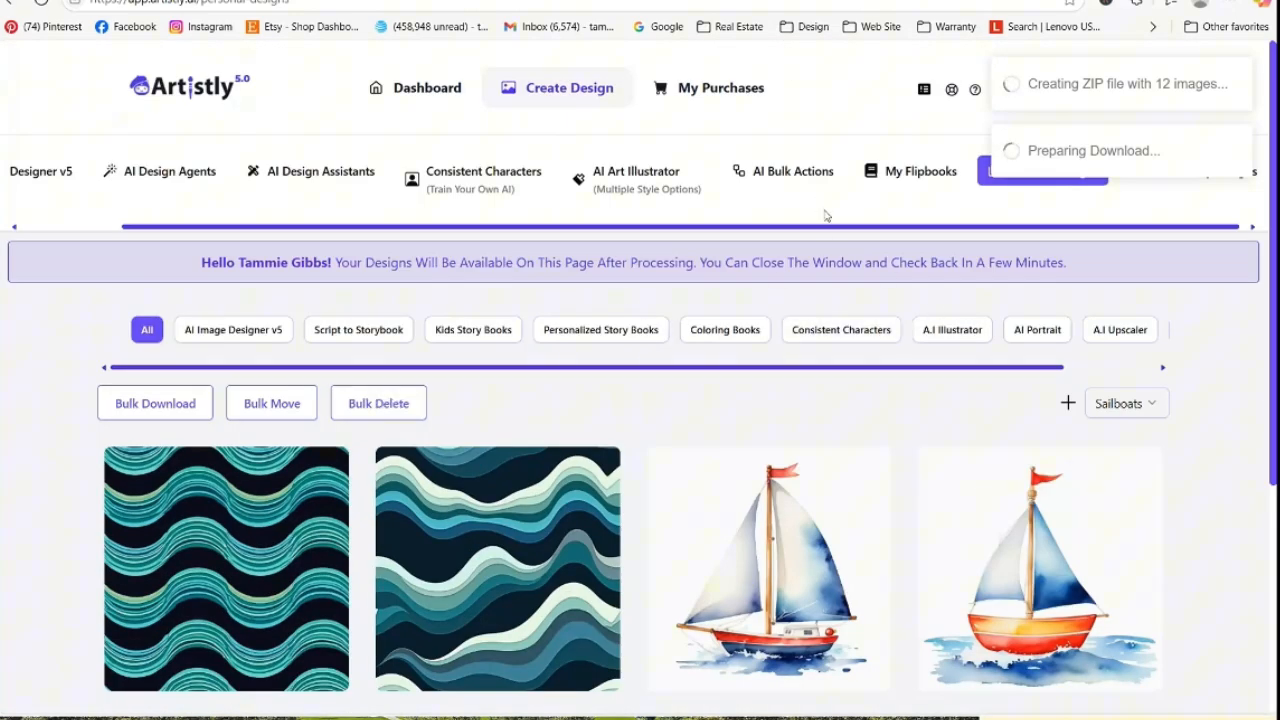
{"action": "left_click", "coordinate": [303, 178]}
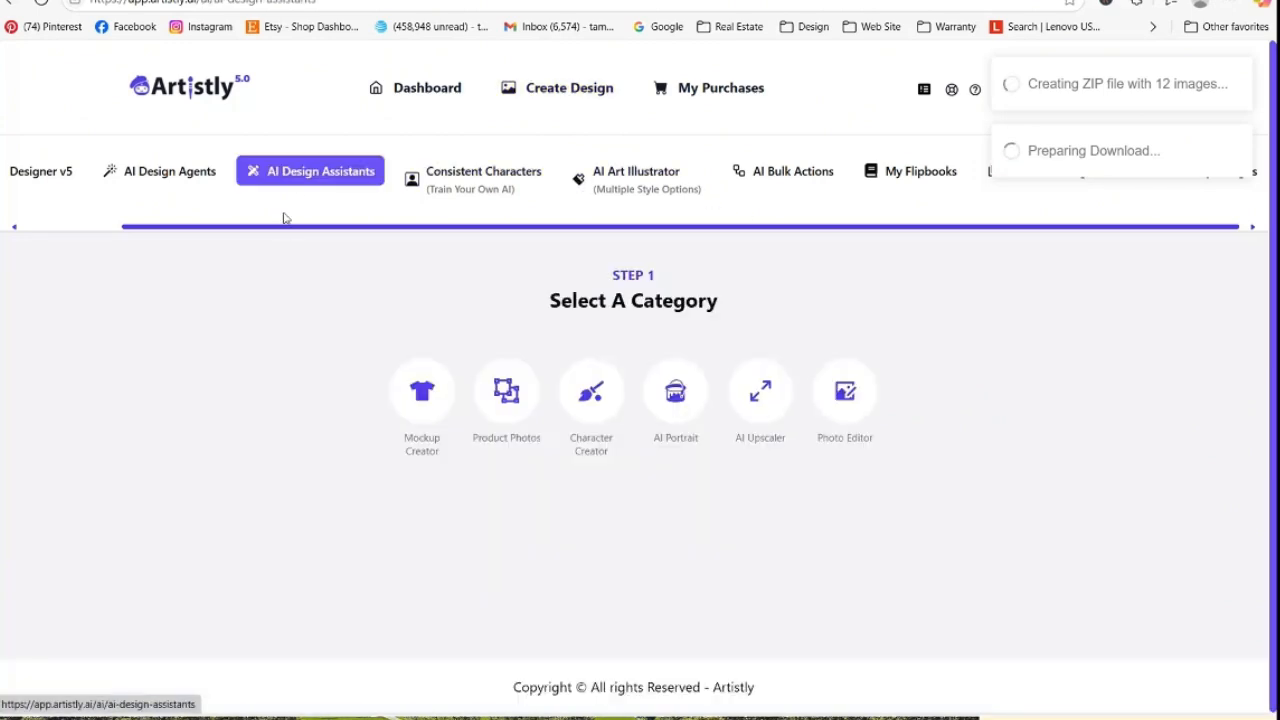
{"action": "left_click", "coordinate": [243, 183]}
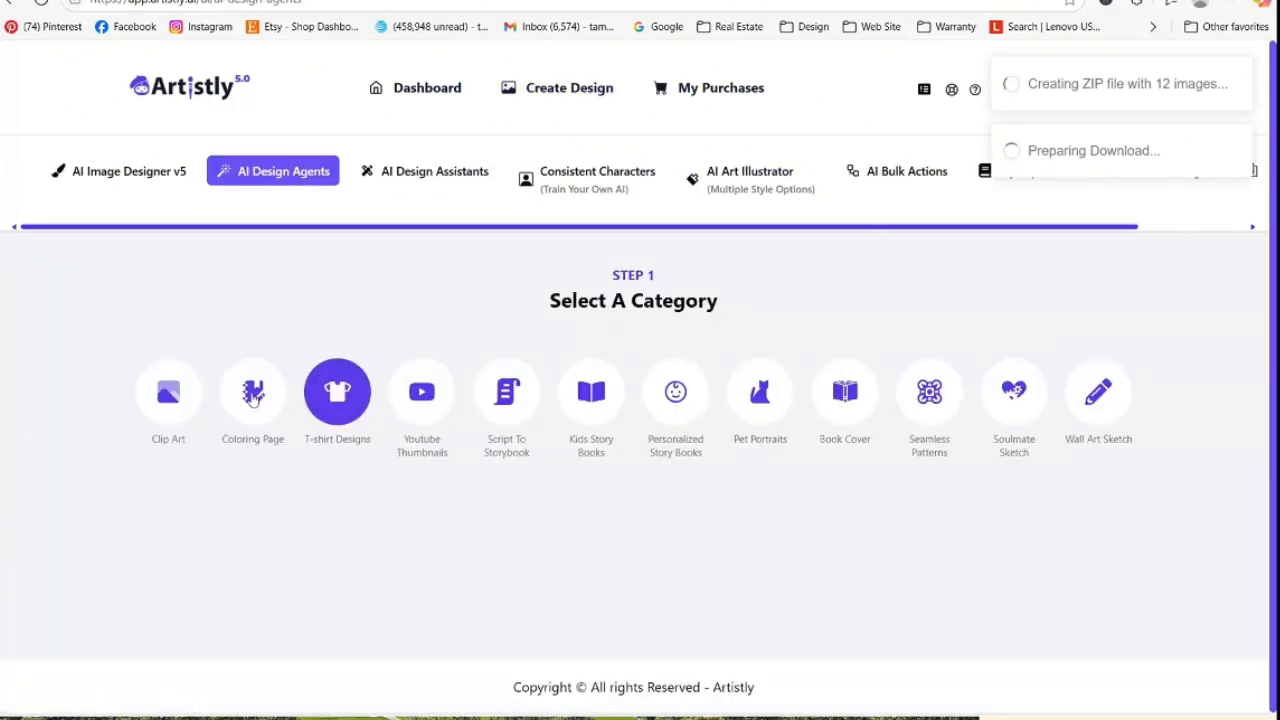
{"action": "left_click", "coordinate": [253, 395]}
{"action": "right_click", "coordinate": [356, 354]}
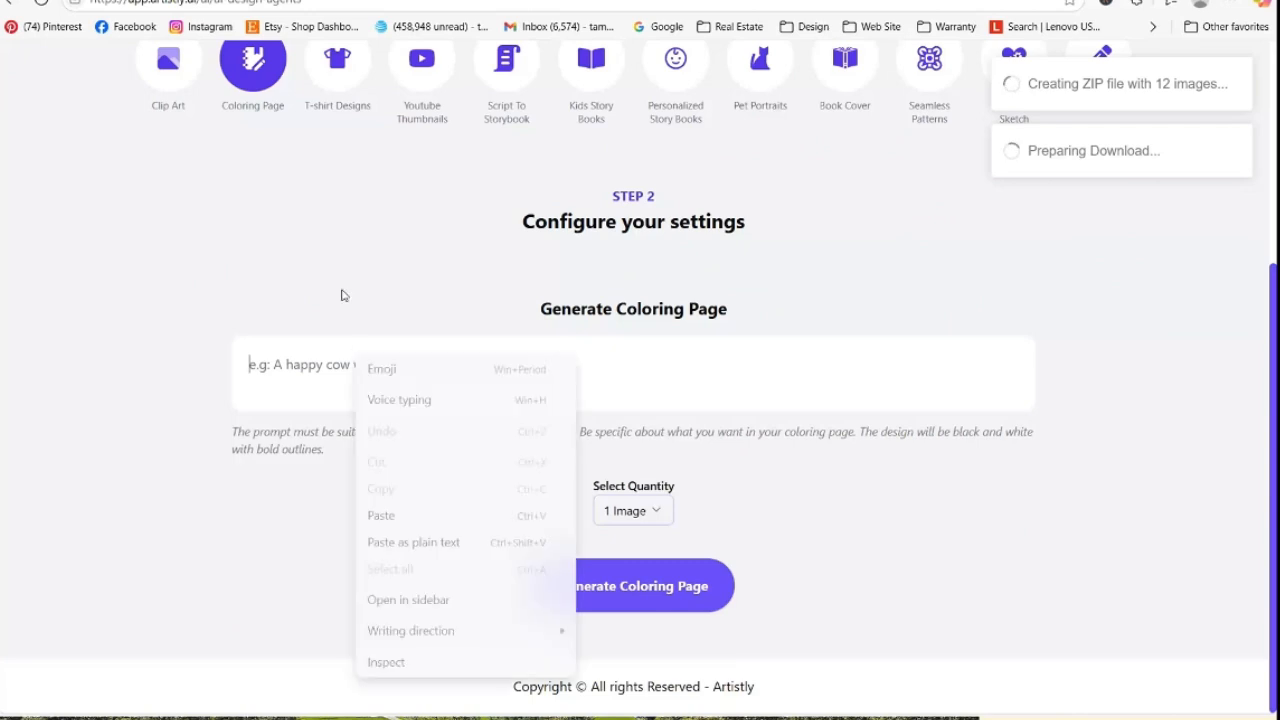
{"action": "left_click", "coordinate": [382, 516]}
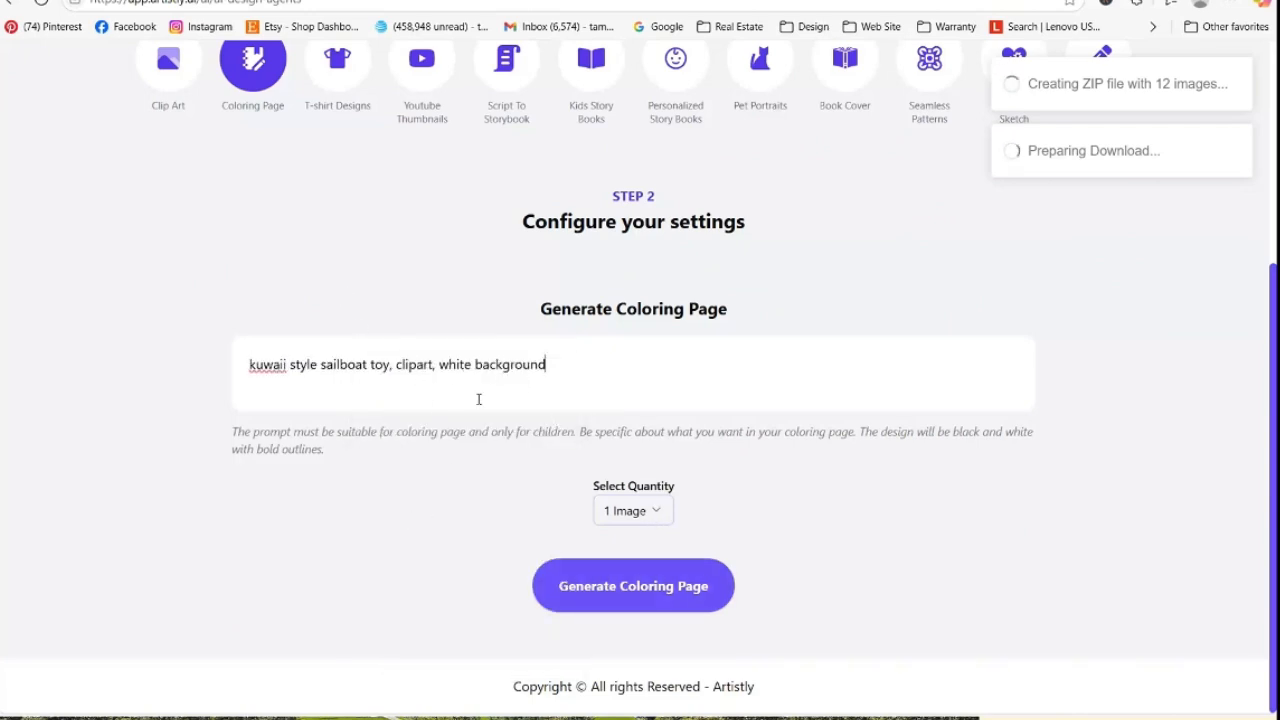
Generate 10 coloring page images from the sailboat prompt and look over the finished designs
{"action": "left_click", "coordinate": [659, 512]}
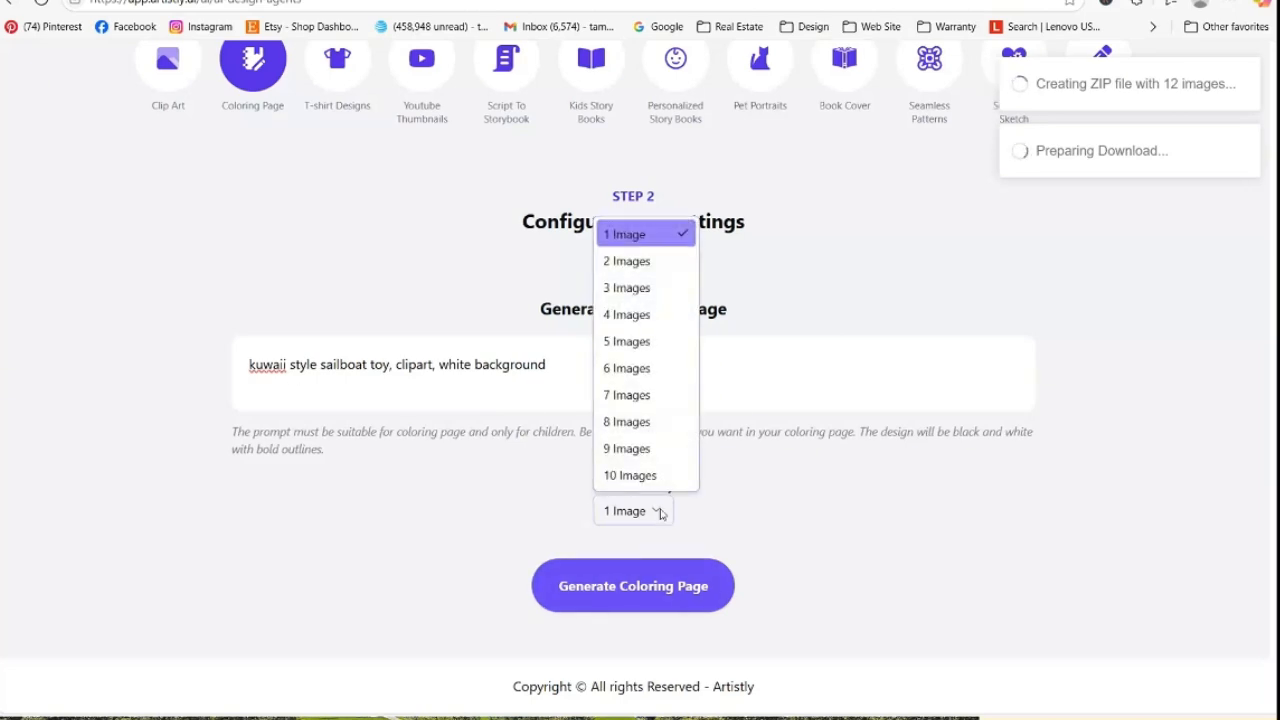
{"action": "left_click", "coordinate": [649, 474]}
{"action": "left_click", "coordinate": [690, 589]}
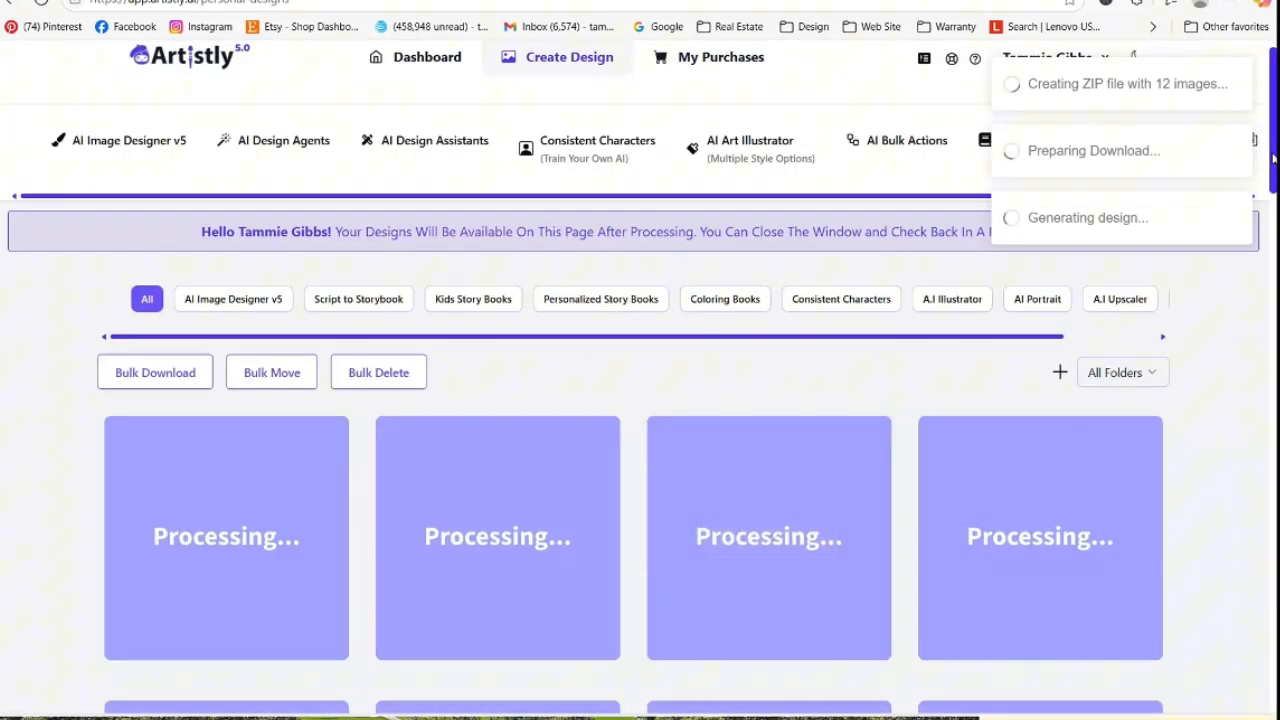
{"action": "scroll", "coordinate": [1247, 370], "scroll_direction": "down", "scroll_amount": 1}
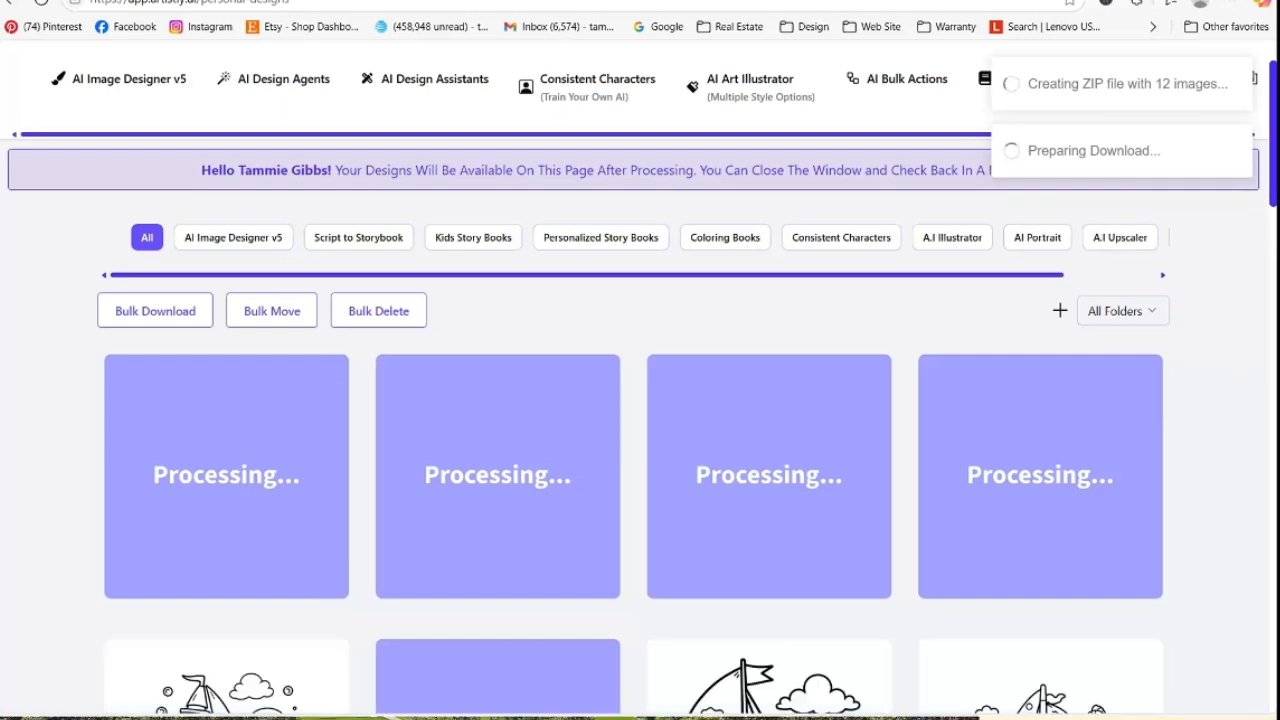
{"action": "scroll", "coordinate": [640, 400], "scroll_direction": "down", "scroll_amount": 2}
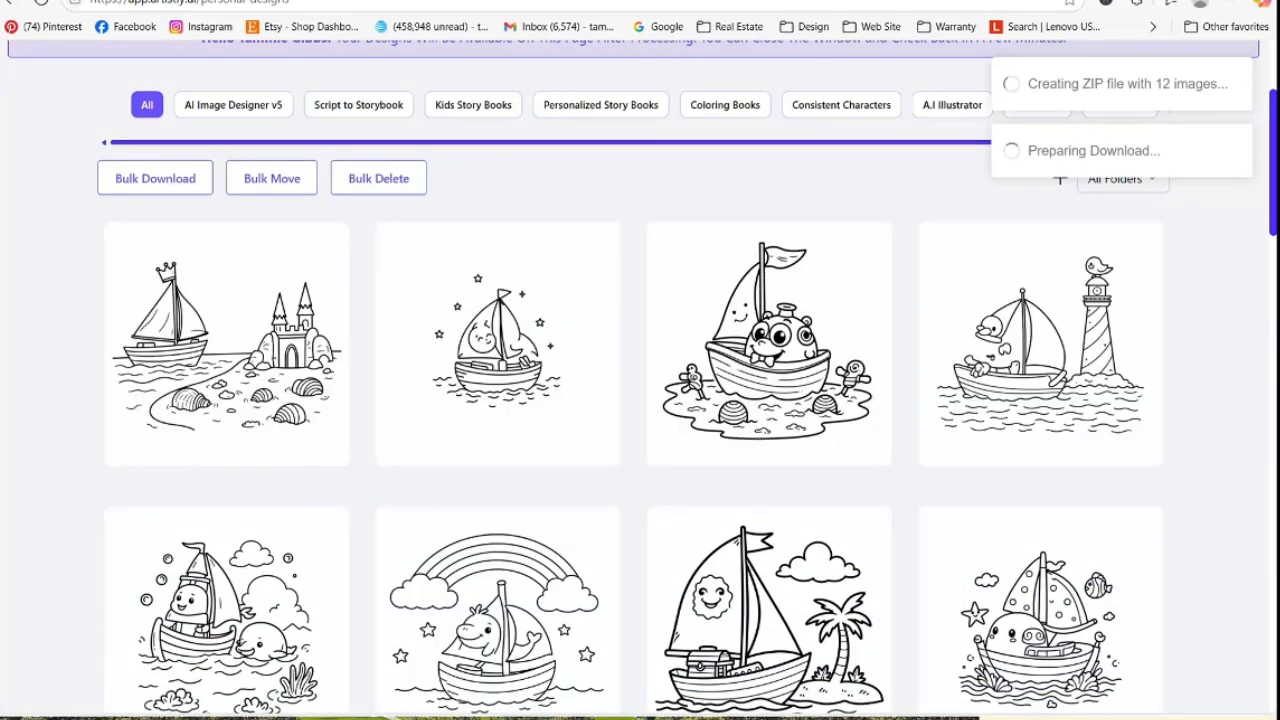
{"action": "mouse_move", "coordinate": [763, 268]}
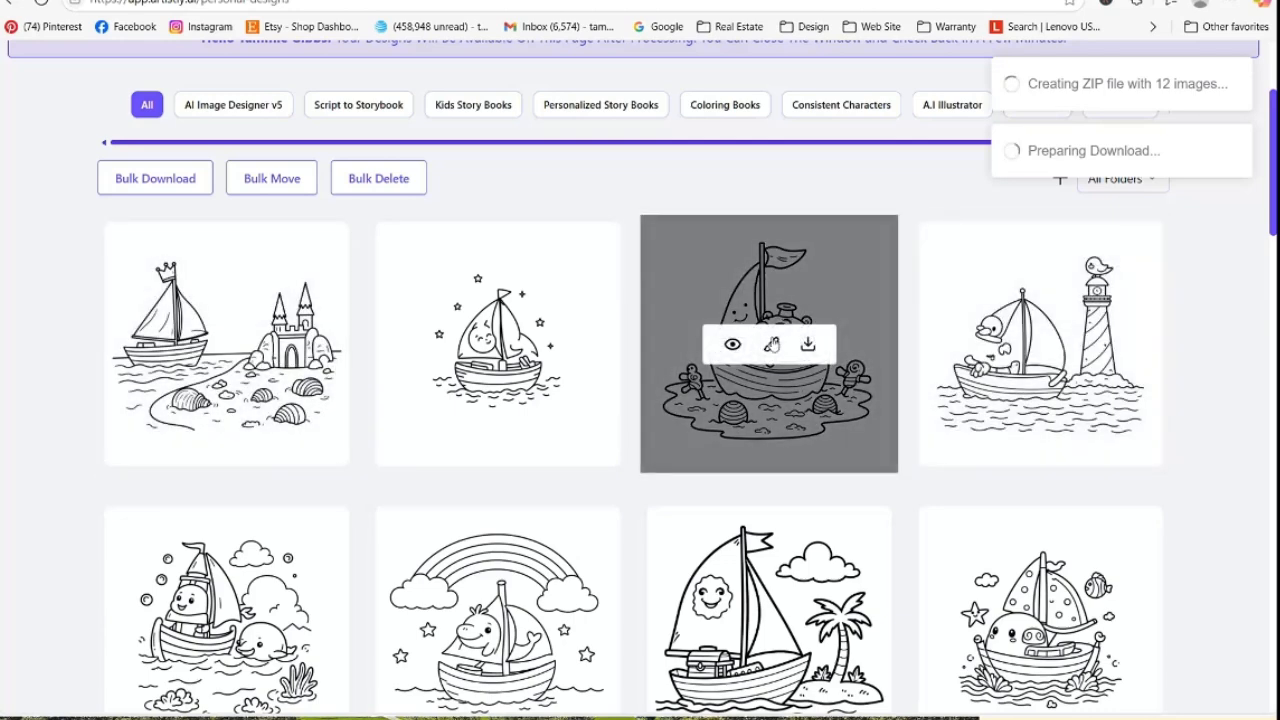
{"action": "scroll", "coordinate": [1274, 174], "scroll_direction": "down", "scroll_amount": 3}
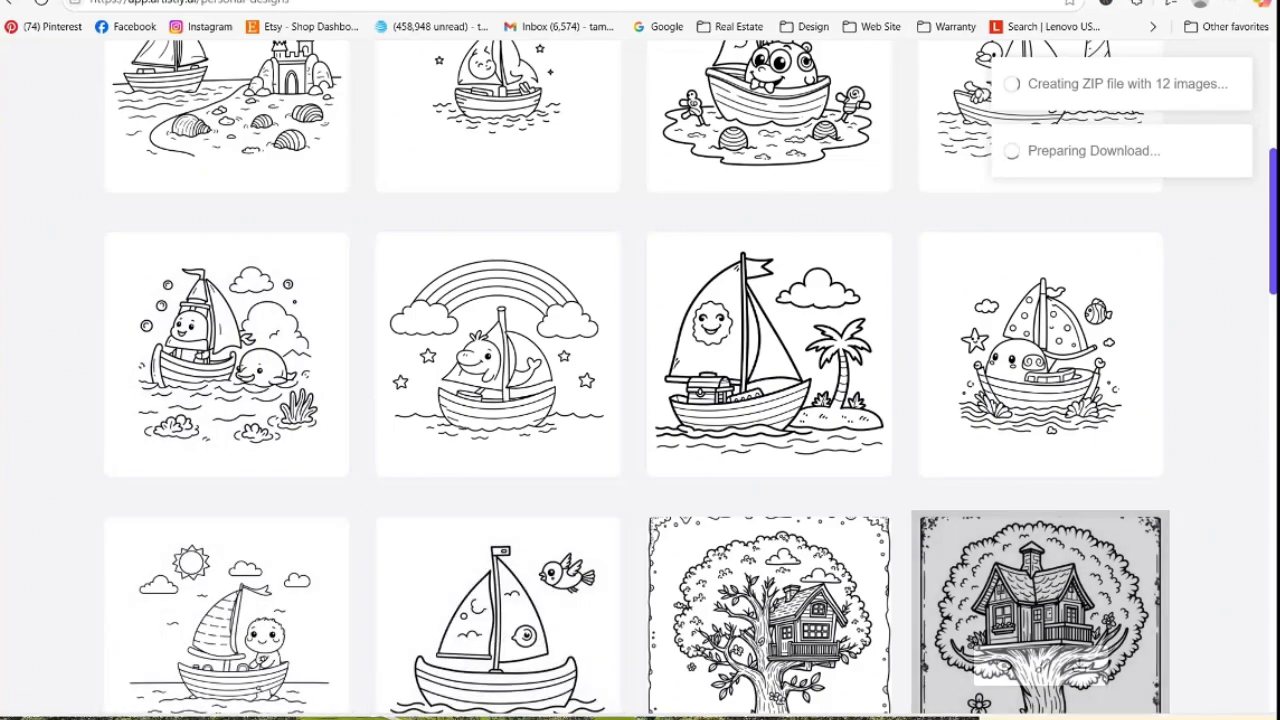
Open the Clip Art design agent and paste the prompt "kuwaii style sailboat toy, clipart, white background"
{"action": "left_click_drag", "start_coordinate": [1272, 257], "coordinate": [1247, 125]}
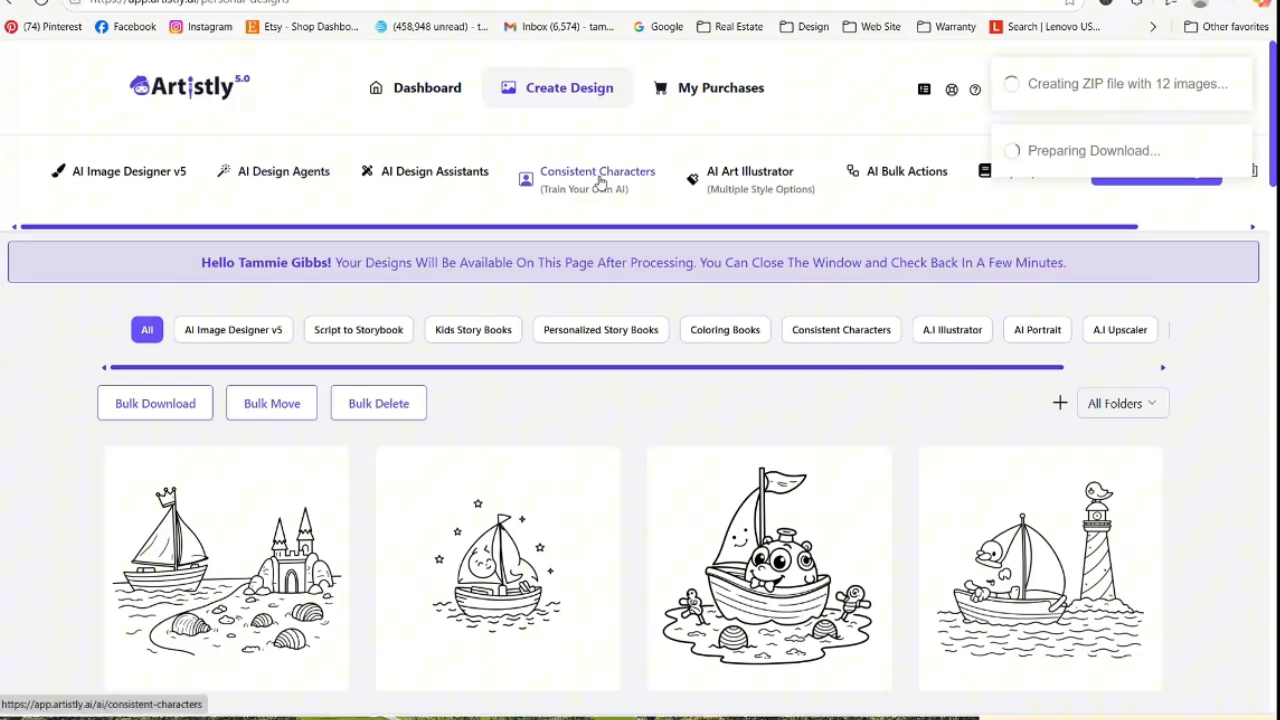
{"action": "left_click", "coordinate": [708, 183]}
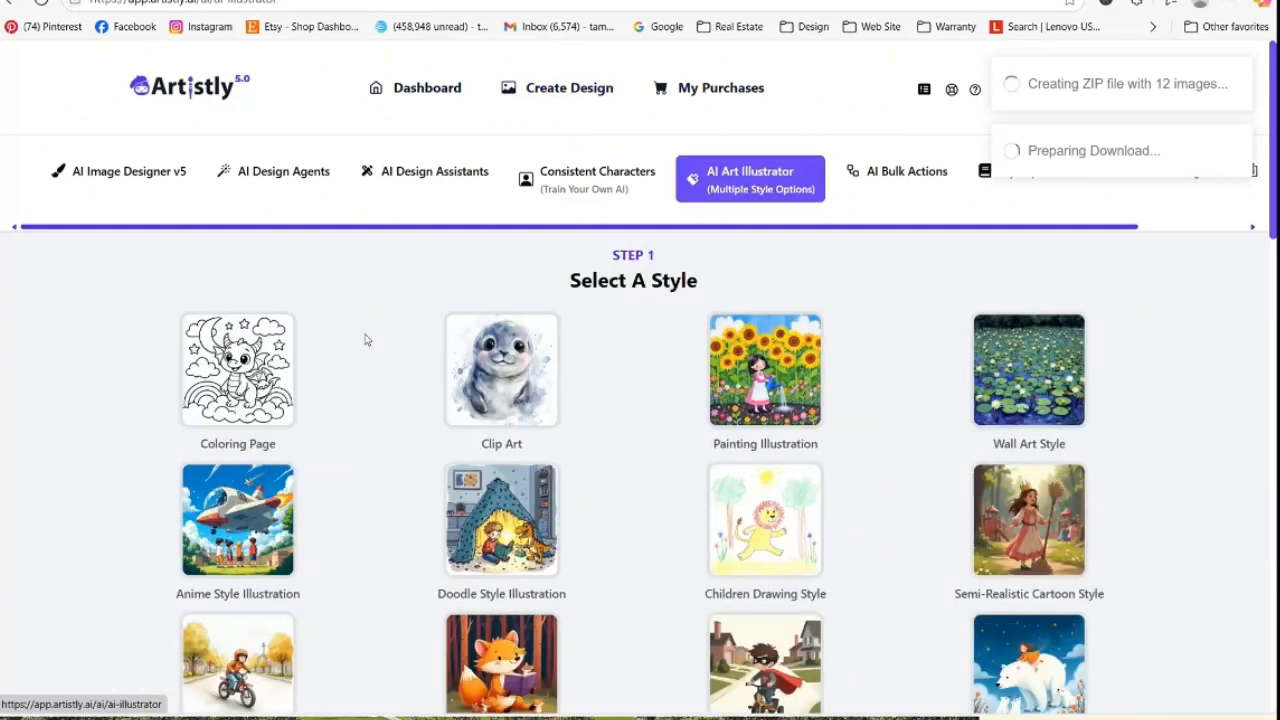
{"action": "right_click", "coordinate": [176, 173]}
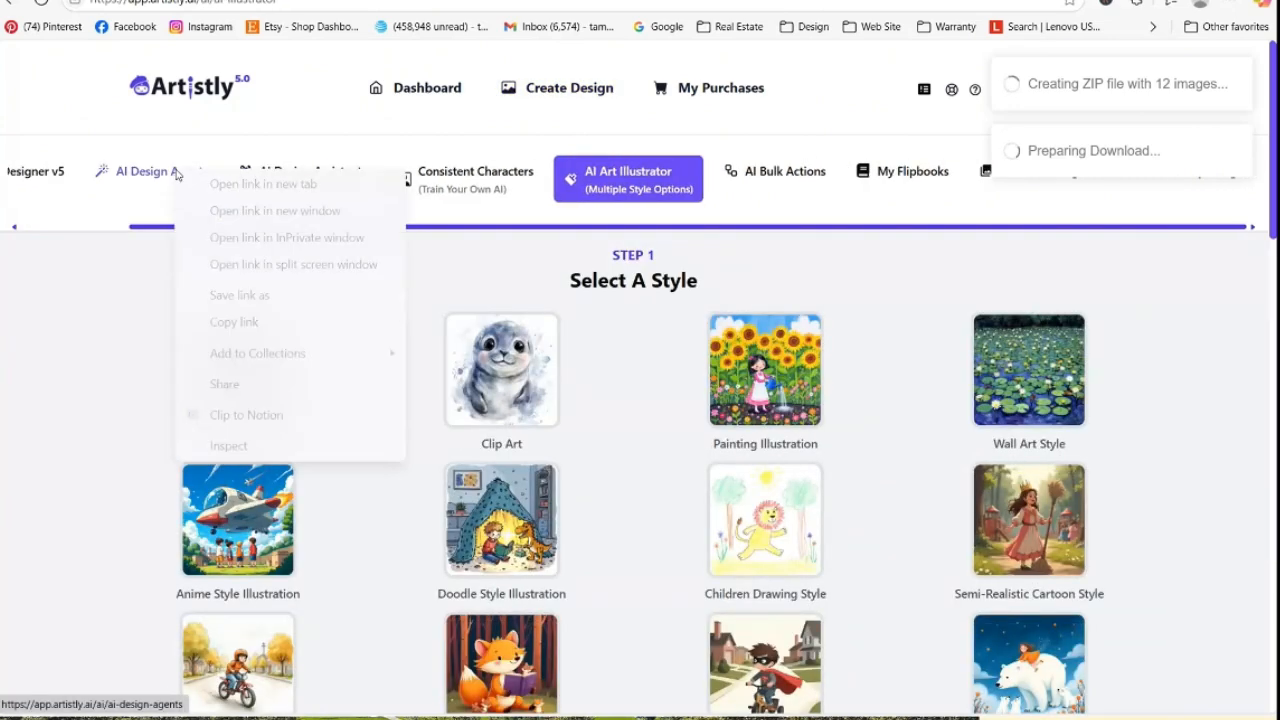
{"action": "left_click", "coordinate": [160, 171]}
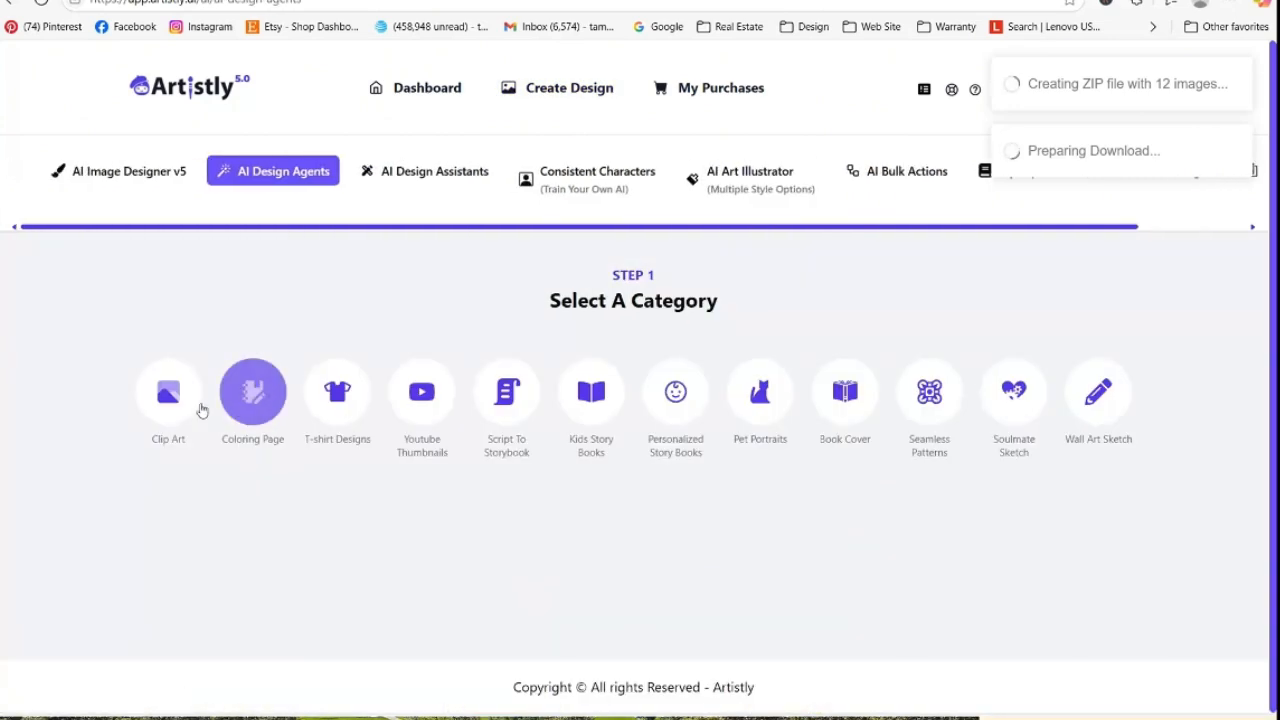
{"action": "left_click", "coordinate": [185, 398]}
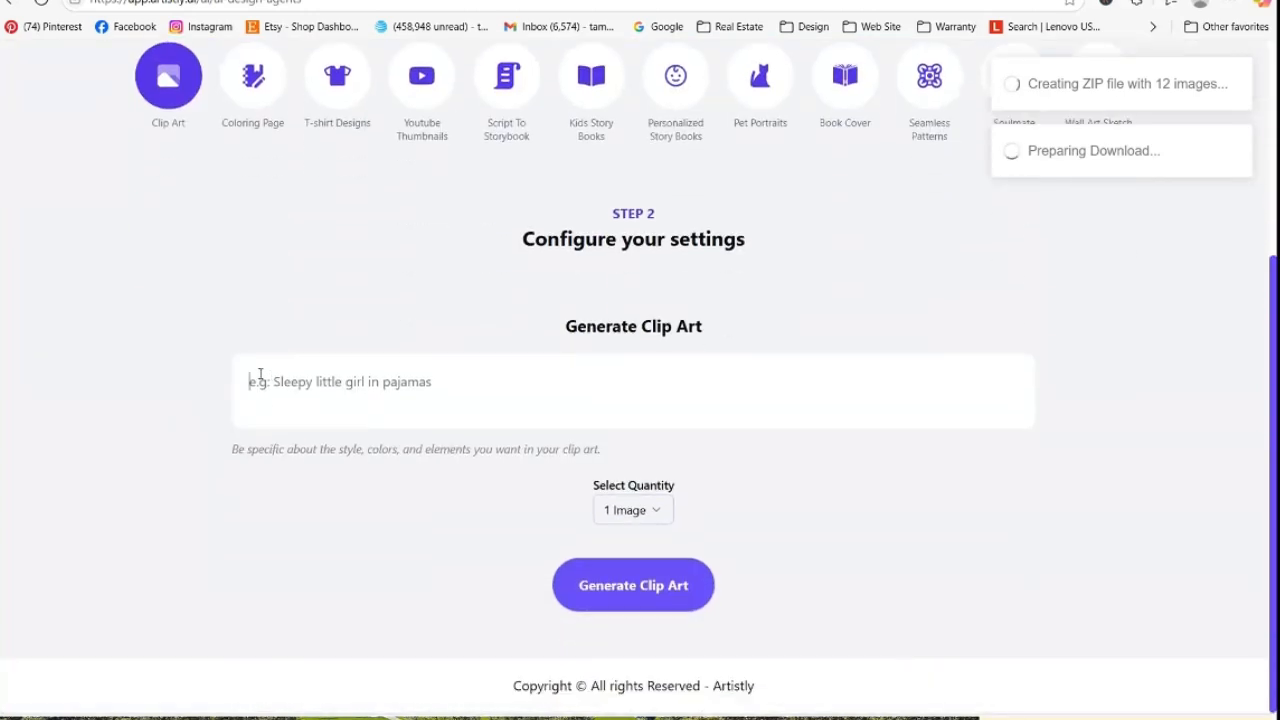
{"action": "right_click", "coordinate": [261, 375]}
{"action": "left_click", "coordinate": [309, 540]}
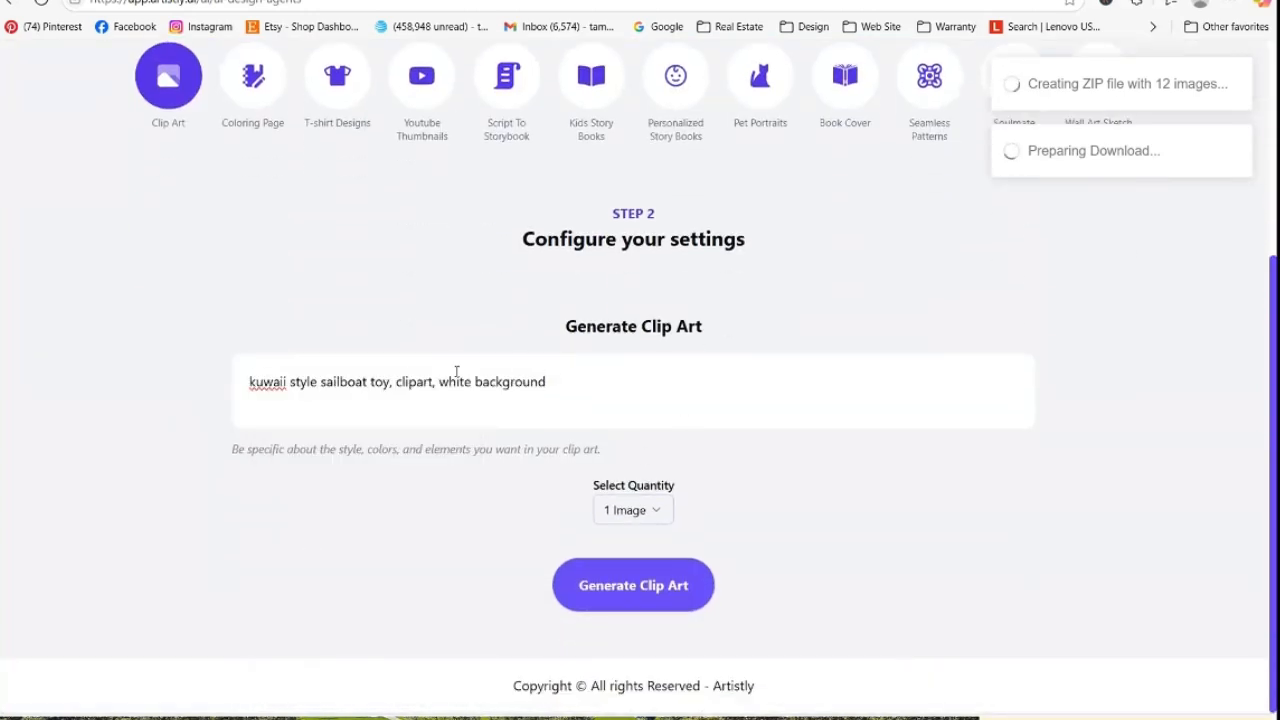
Generate 10 clip art images from the sailboat prompt and look over the finished designs
{"action": "left_click", "coordinate": [650, 512]}
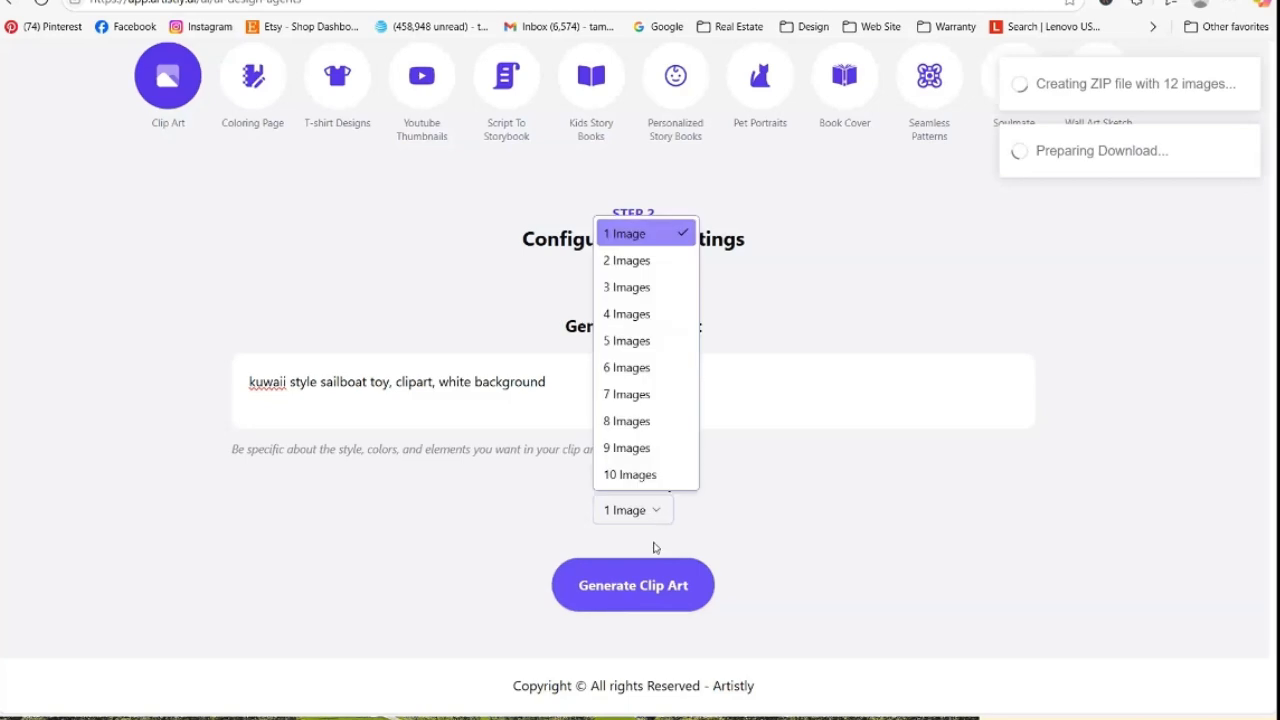
{"action": "left_click", "coordinate": [630, 476]}
{"action": "left_click", "coordinate": [620, 588]}
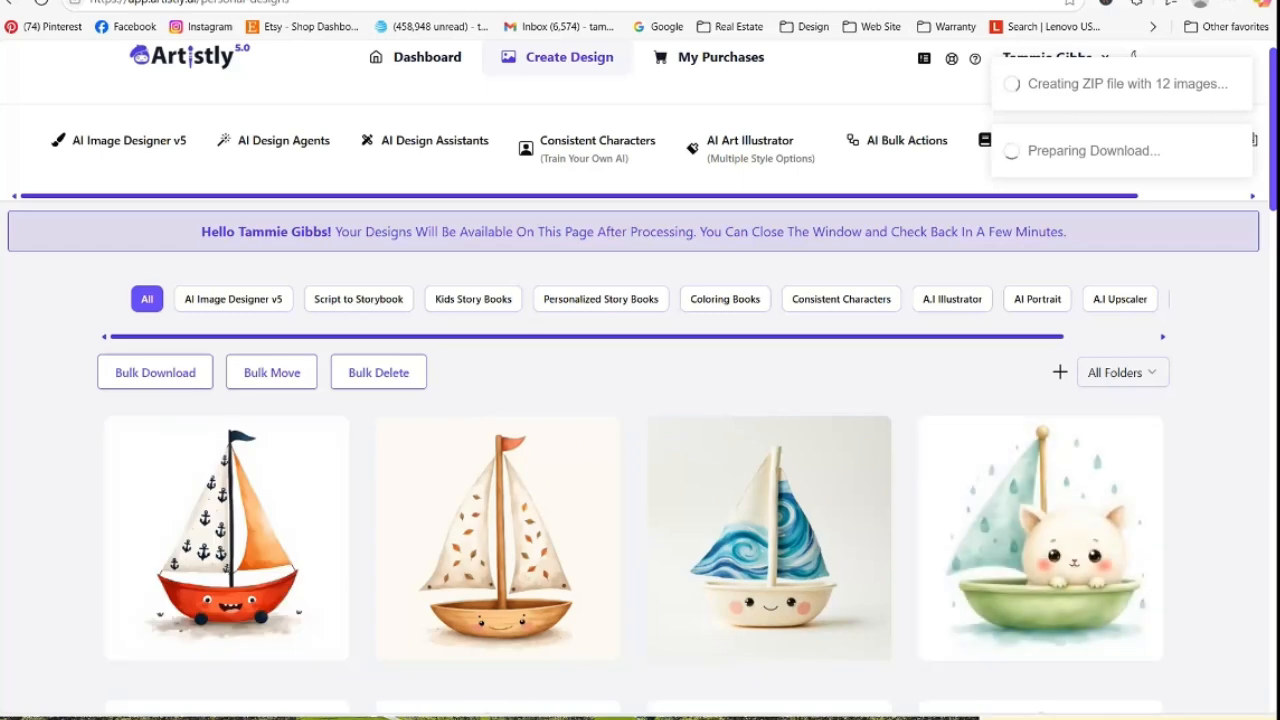
{"action": "scroll", "coordinate": [708, 706], "scroll_direction": "down", "scroll_amount": 4}
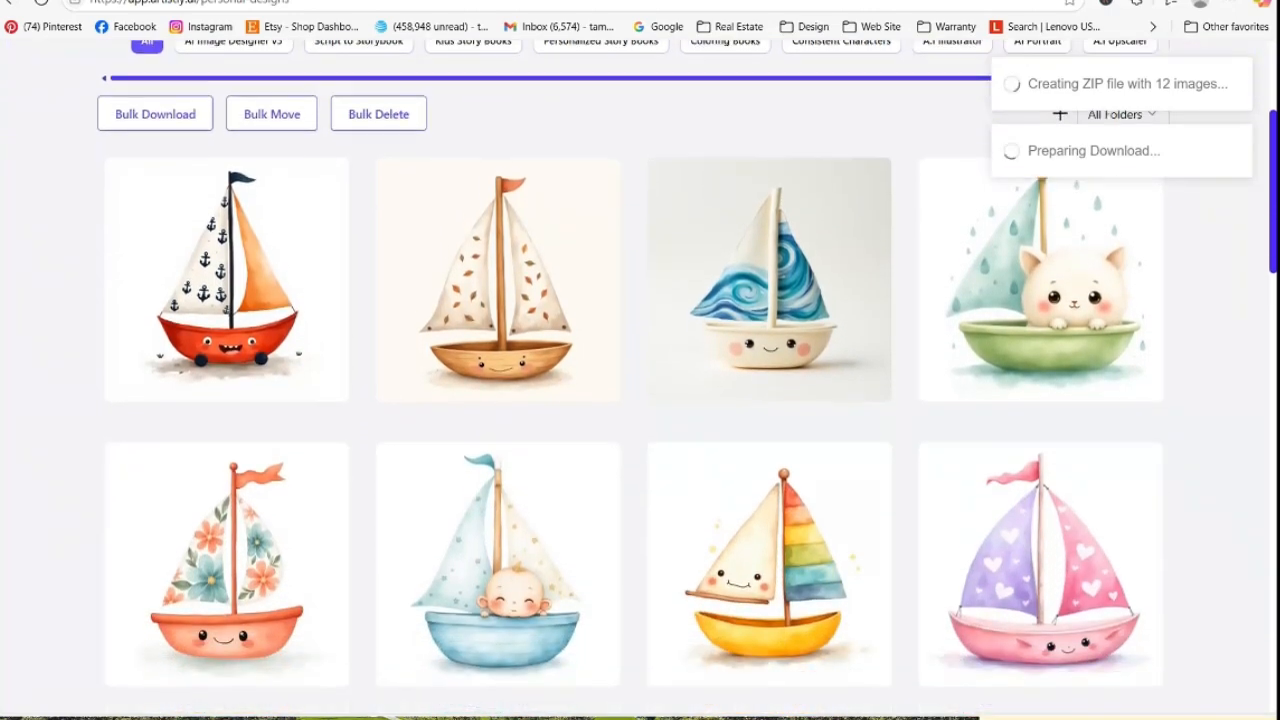
{"action": "scroll", "coordinate": [708, 706], "scroll_direction": "down", "scroll_amount": 3}
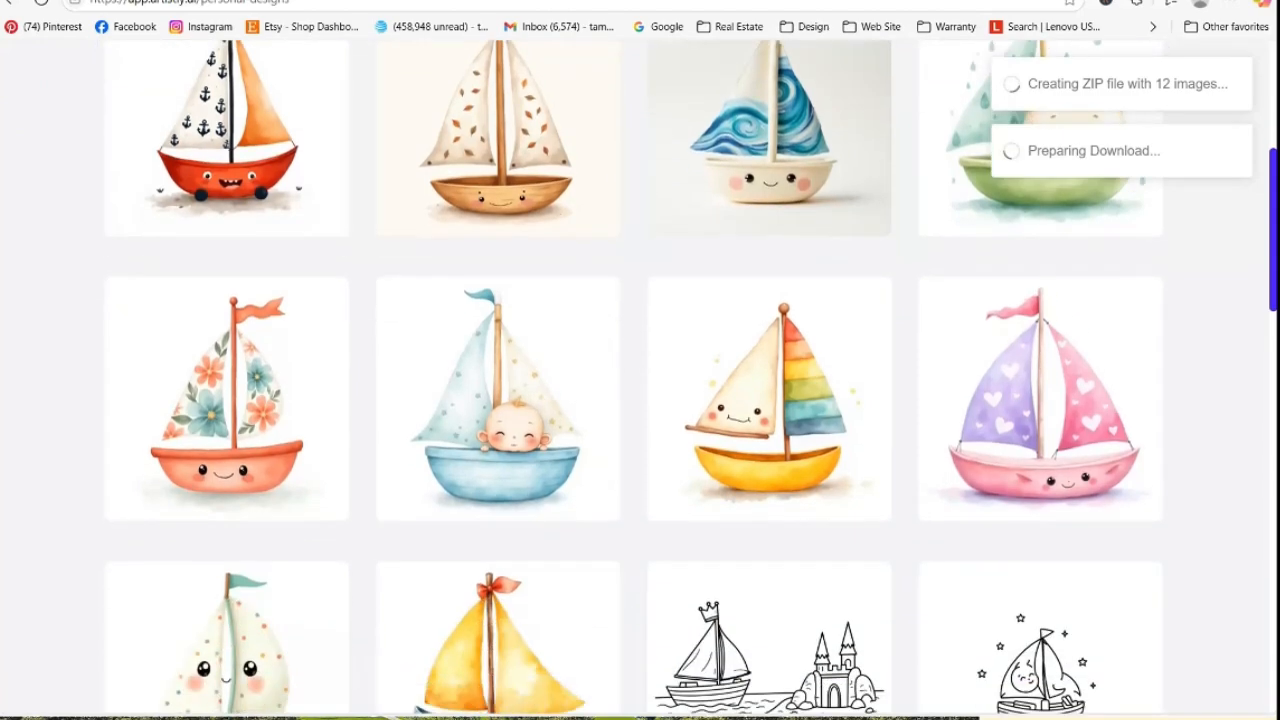
{"action": "scroll", "coordinate": [850, 372], "scroll_direction": "down", "scroll_amount": 1}
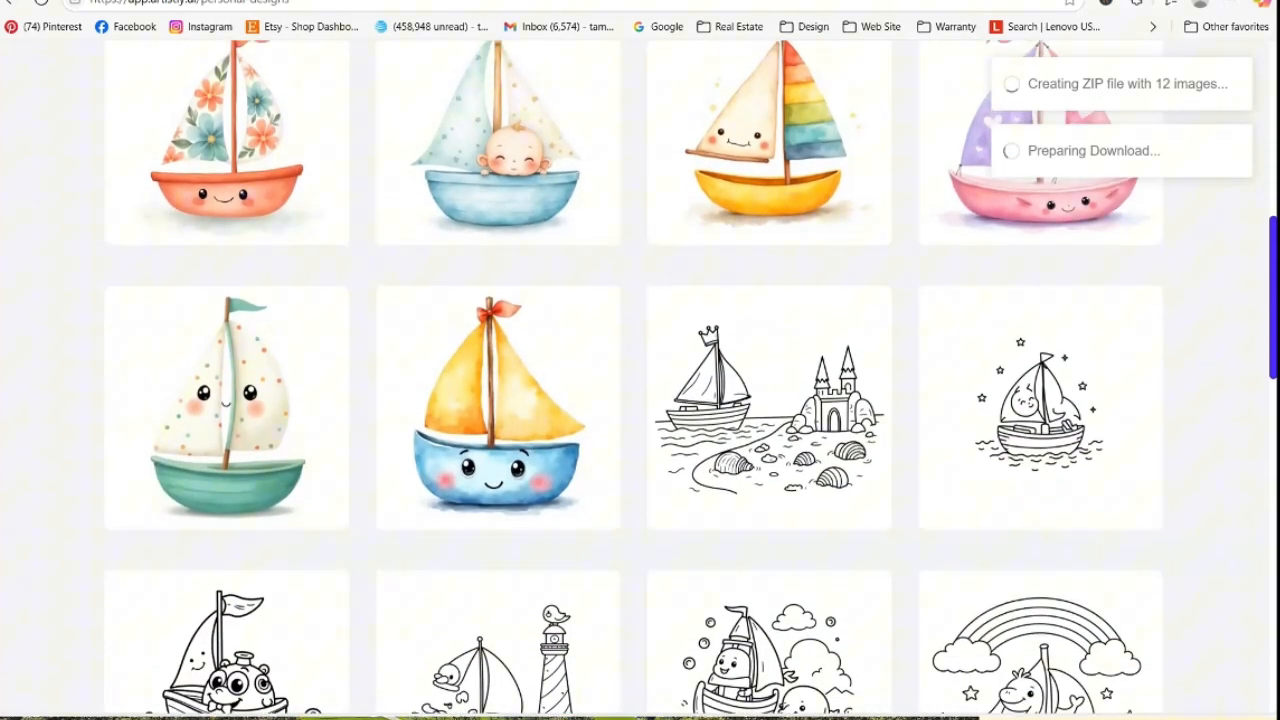
Examine the details and design prompt of the red-hulled sailboat clip art with the anchor-patterned sail
{"action": "scroll", "coordinate": [850, 372], "scroll_direction": "up", "scroll_amount": 3}
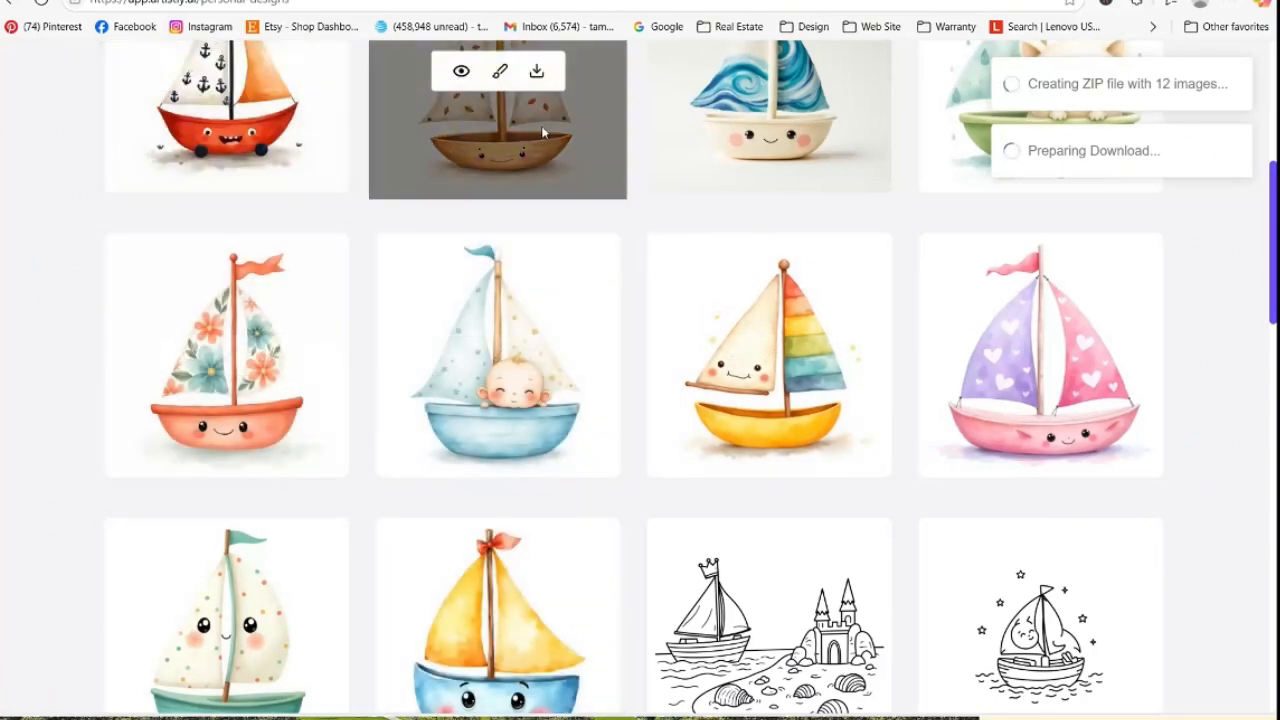
{"action": "left_click_drag", "start_coordinate": [1272, 281], "coordinate": [1246, 206]}
{"action": "mouse_move", "coordinate": [185, 456]}
{"action": "left_click", "coordinate": [190, 377]}
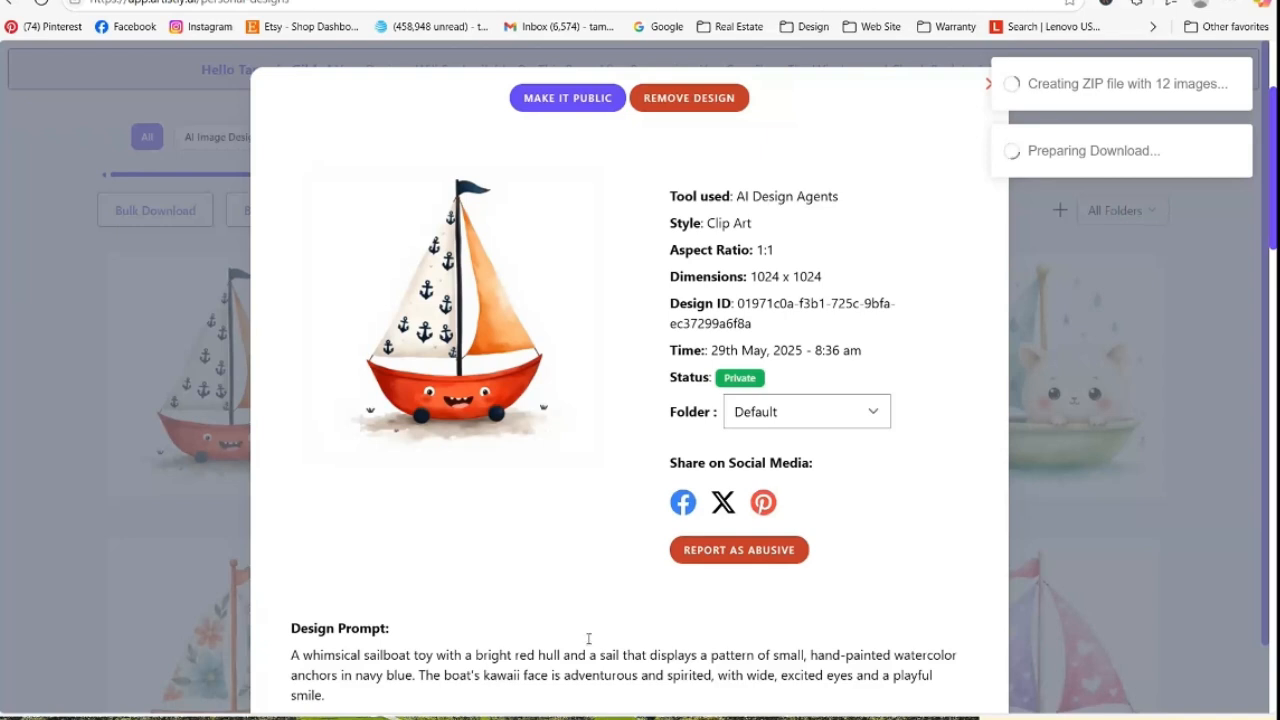
{"action": "left_click", "coordinate": [987, 90]}
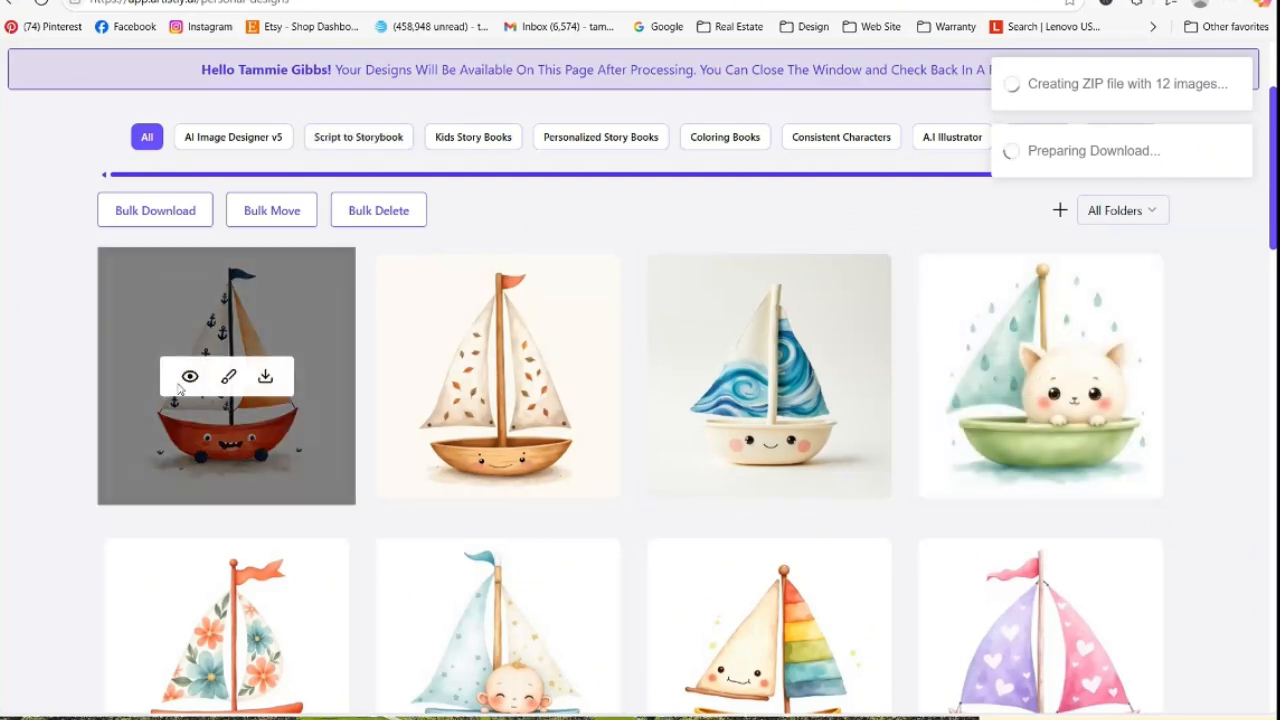
{"action": "left_click", "coordinate": [189, 376]}
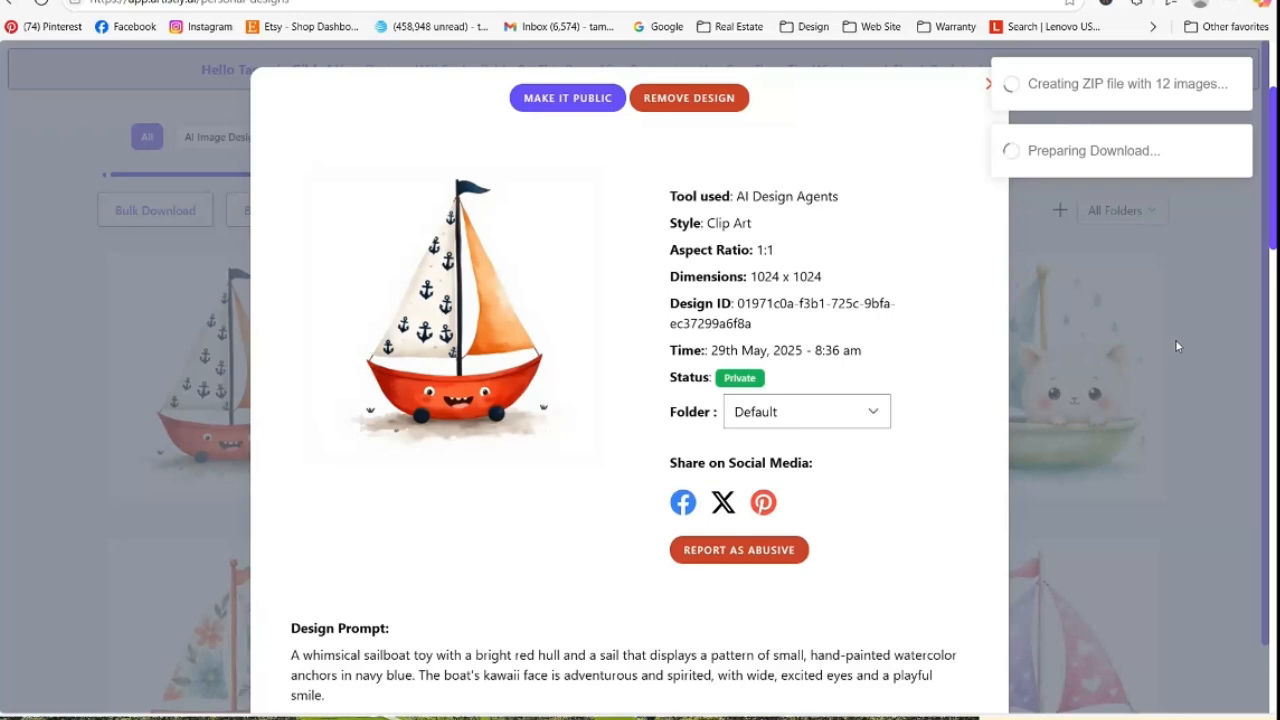
{"action": "left_click", "coordinate": [986, 88]}
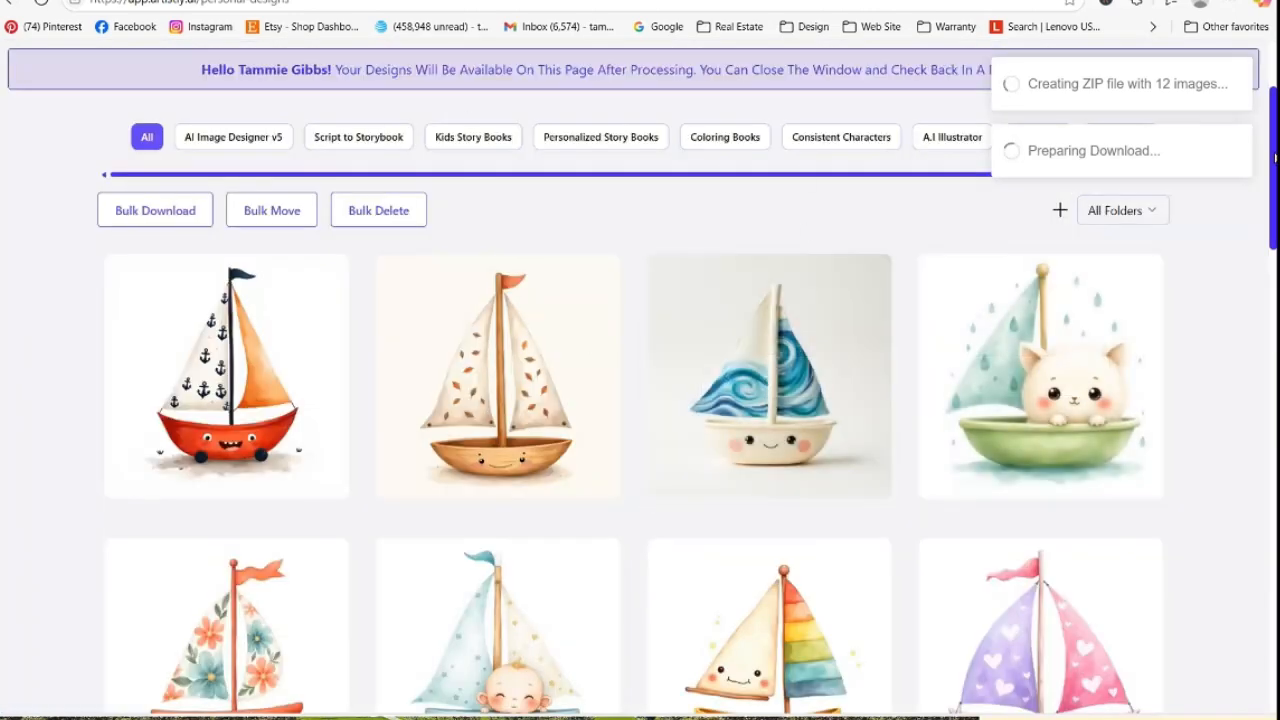
Return to the Clip Art design agent and paste the prompt "kuwaii style sailboat toy, clipart, white background"
{"action": "scroll", "coordinate": [748, 309], "scroll_direction": "up", "scroll_amount": 2}
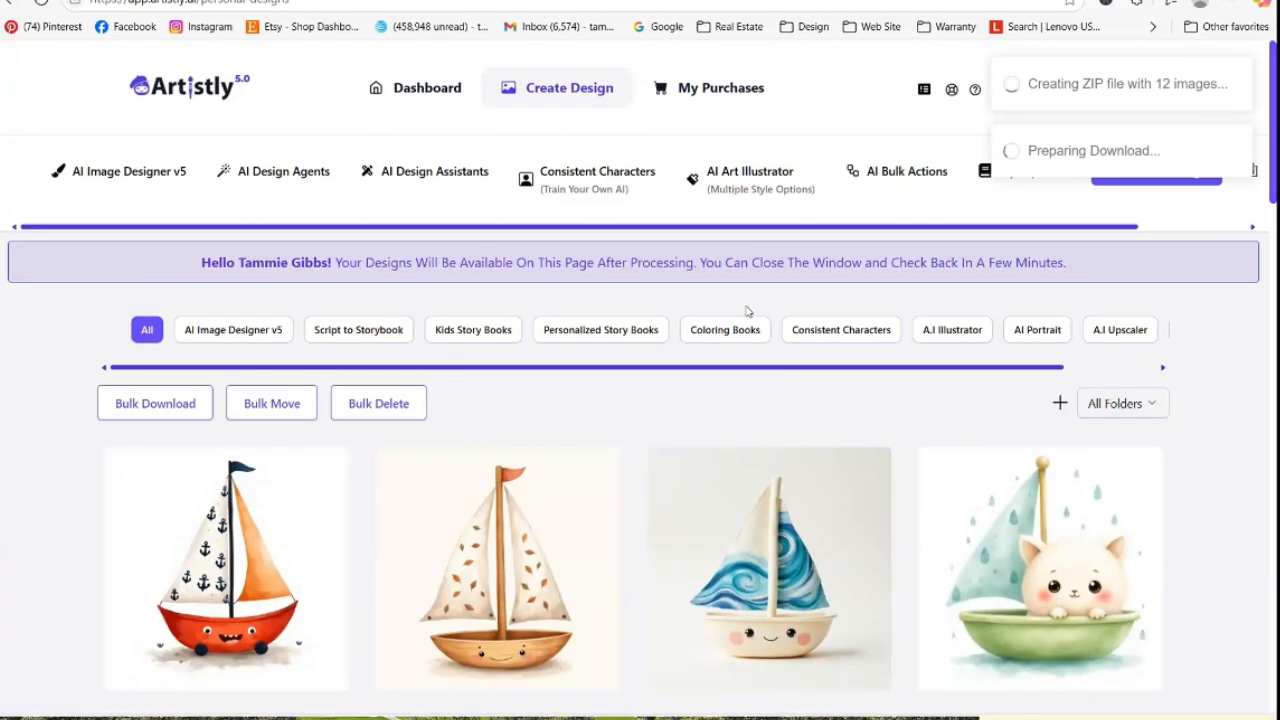
{"action": "left_click", "coordinate": [258, 176]}
{"action": "left_click", "coordinate": [169, 391]}
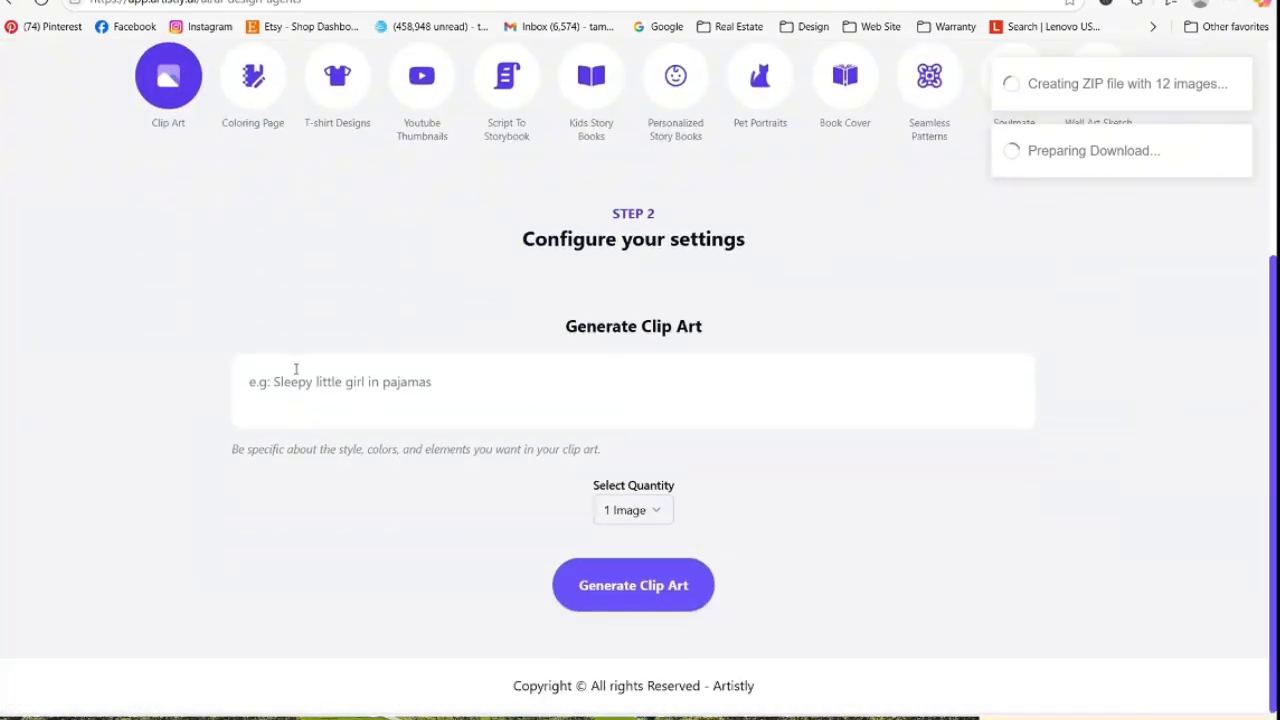
{"action": "left_click", "coordinate": [291, 374]}
{"action": "right_click", "coordinate": [291, 374]}
{"action": "left_click", "coordinate": [371, 535]}
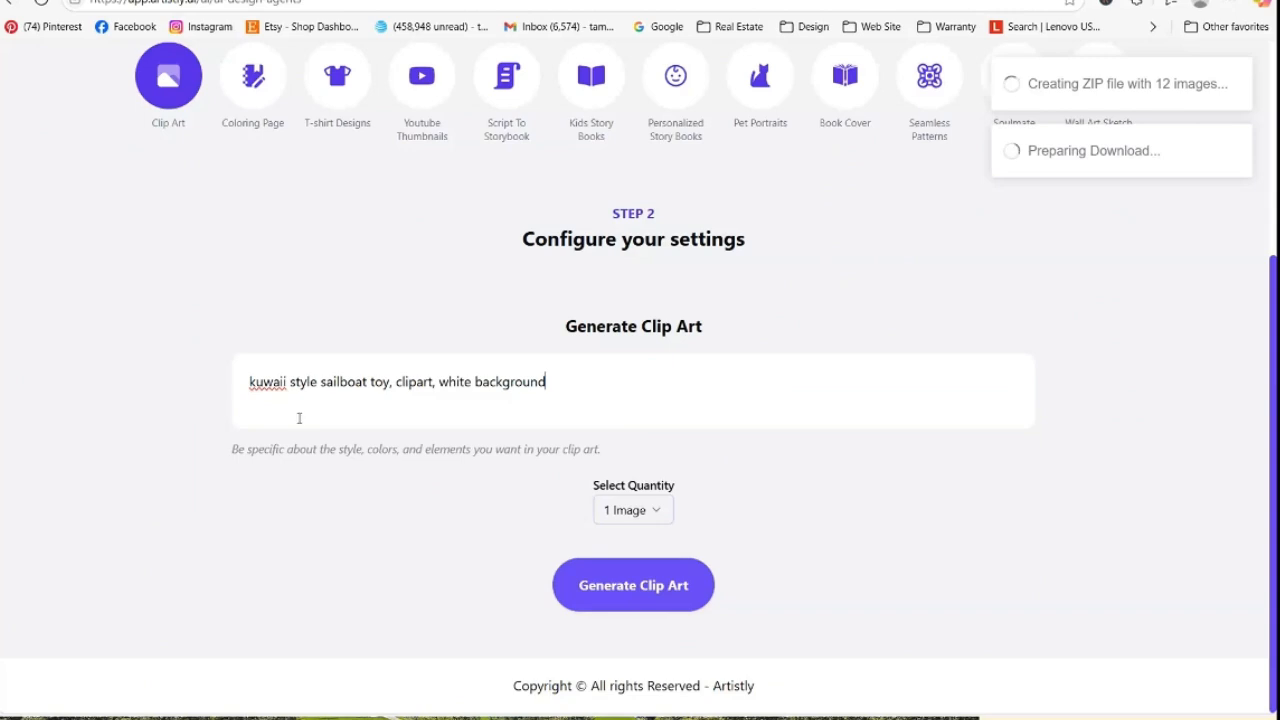
Replace "kuwaii style" with "cute" in the clip art prompt and set the quantity to 10 images
{"action": "left_click_drag", "start_coordinate": [291, 382], "coordinate": [163, 381]}
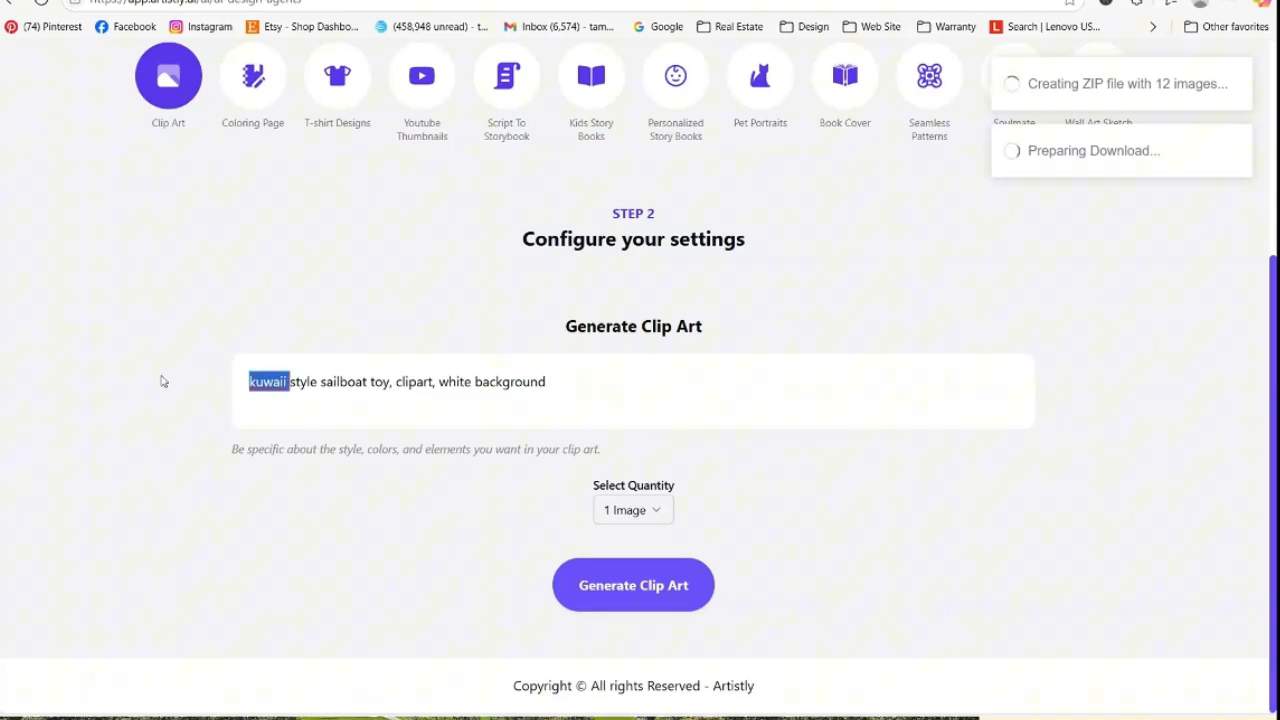
{"action": "key", "text": "BackSpace"}
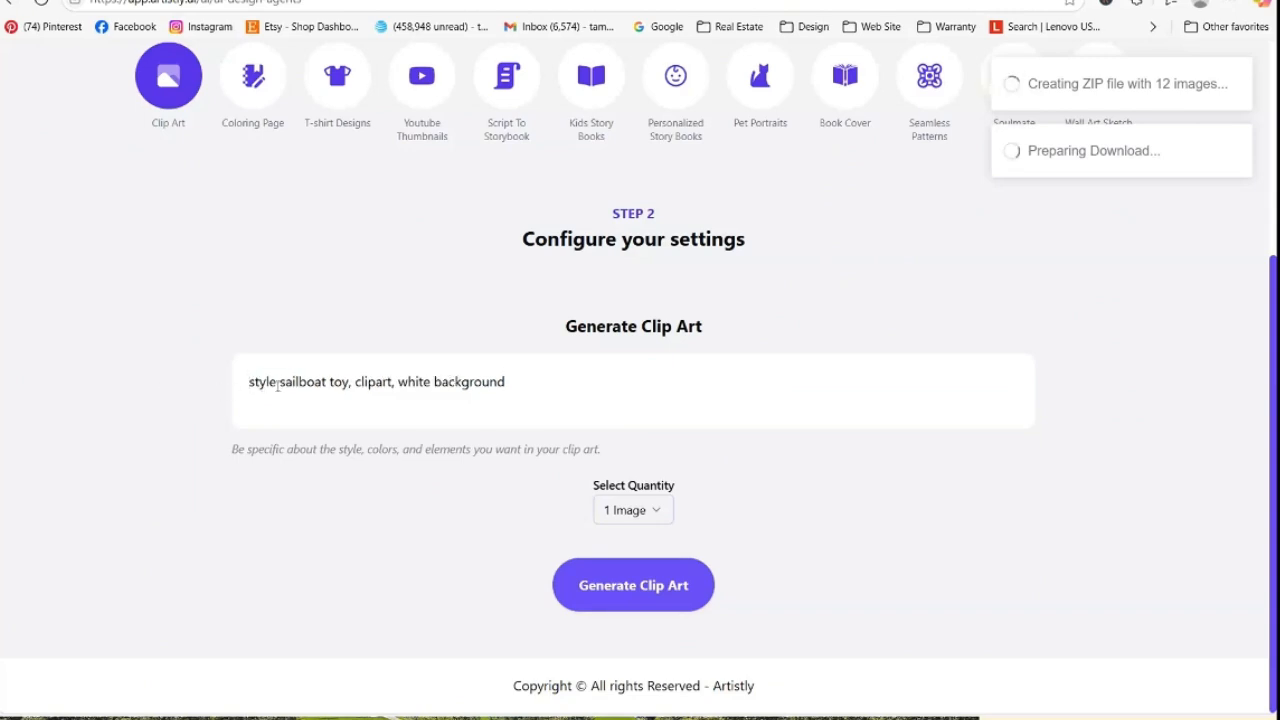
{"action": "left_click_drag", "start_coordinate": [277, 385], "coordinate": [189, 383]}
{"action": "type", "text": "cut"}
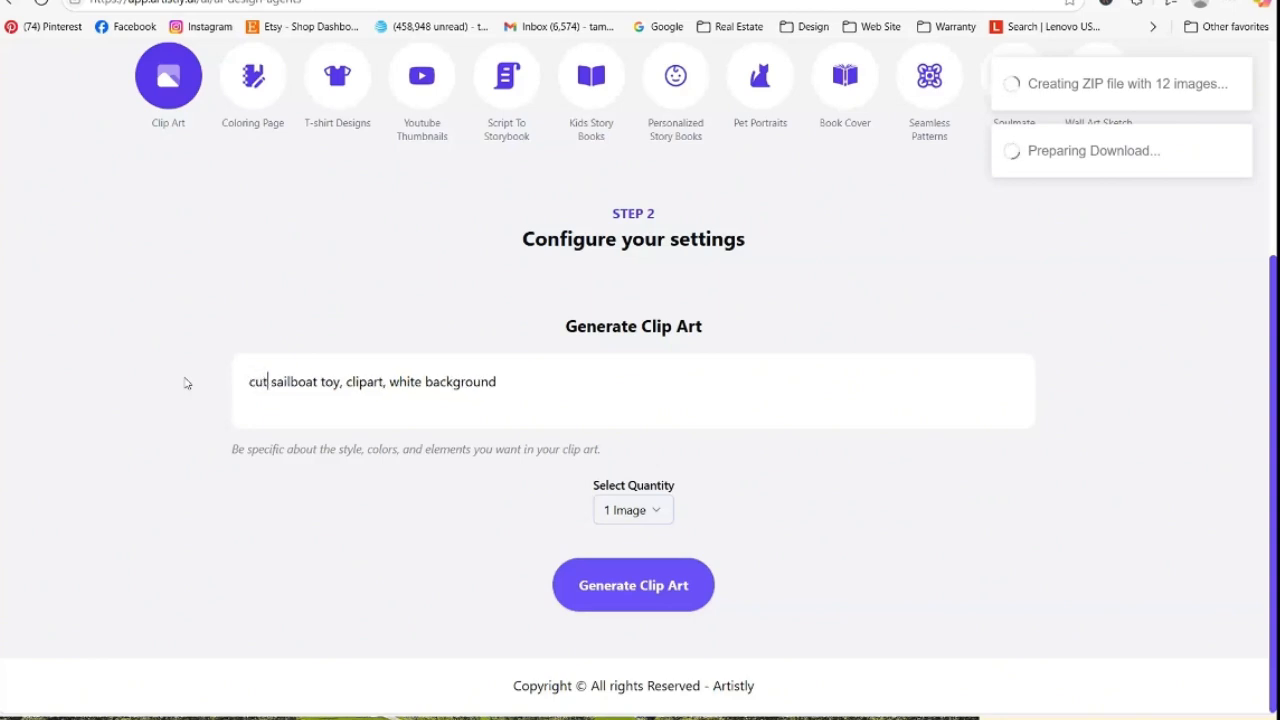
{"action": "type", "text": "e"}
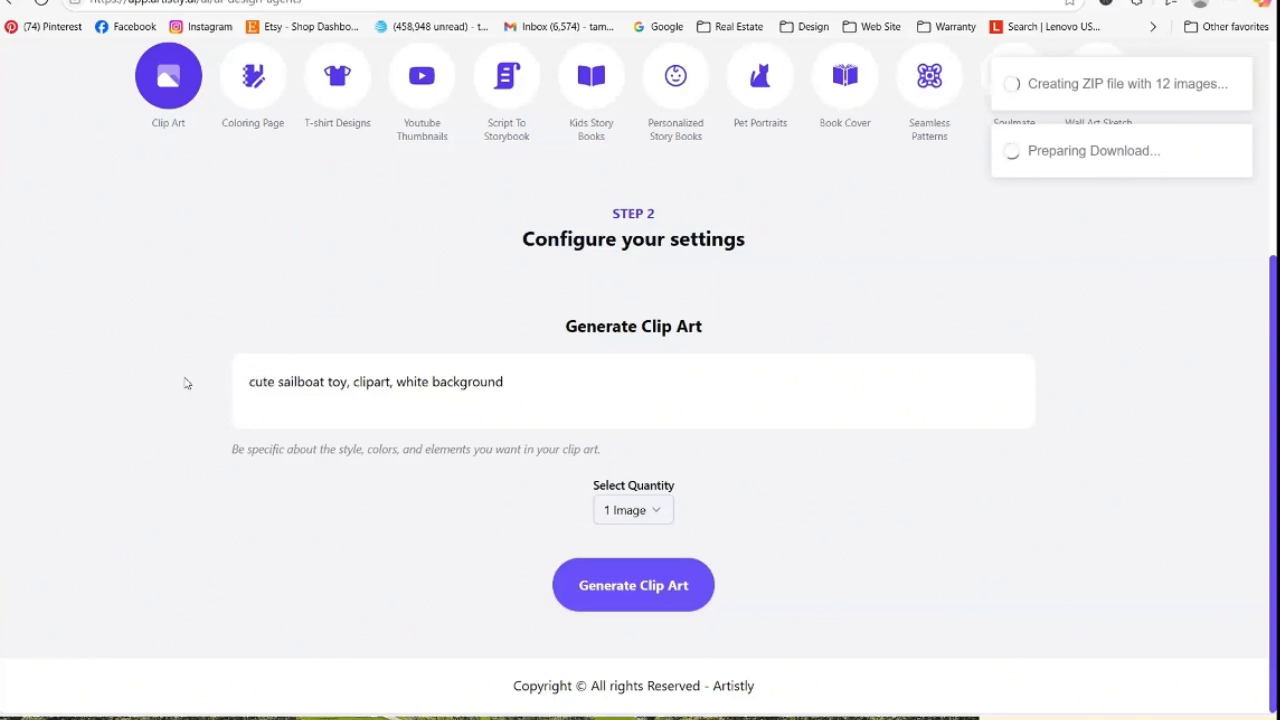
{"action": "left_click", "coordinate": [652, 514]}
{"action": "left_click", "coordinate": [630, 474]}
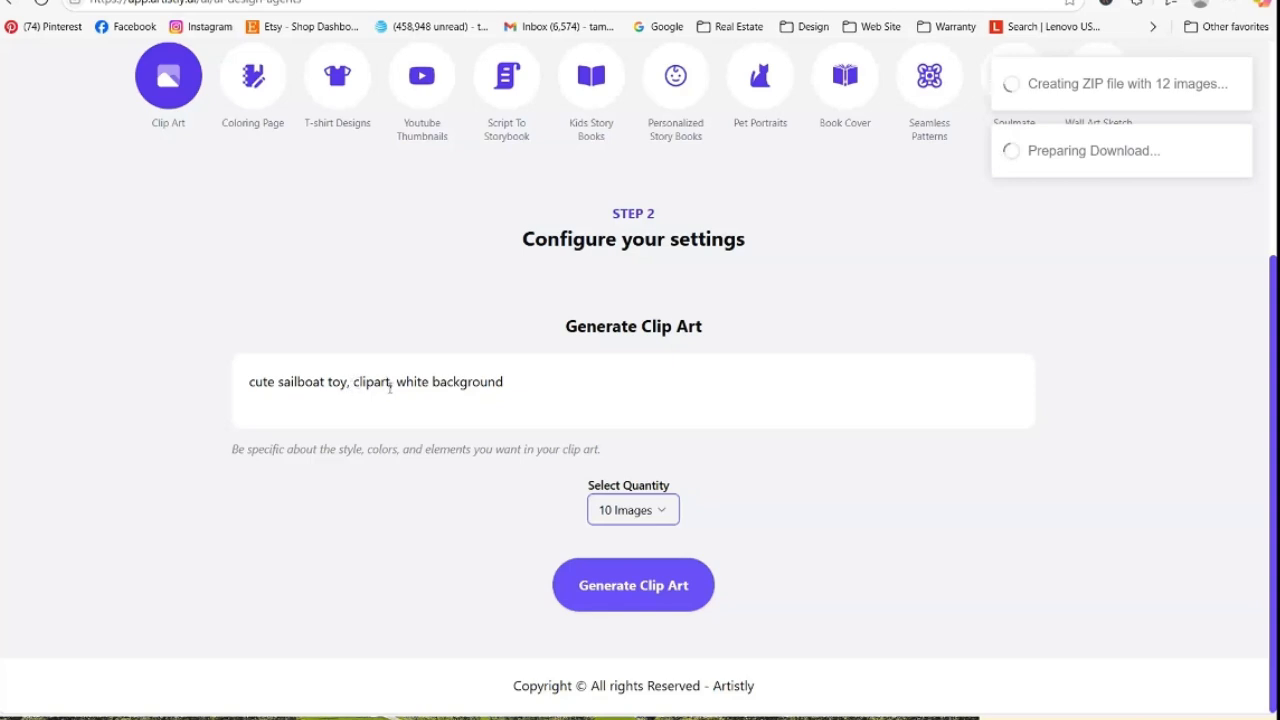
Replace ", clipart," with "sticker" after "cute sailboat toy" in the prompt
{"action": "left_click_drag", "start_coordinate": [394, 386], "coordinate": [349, 386]}
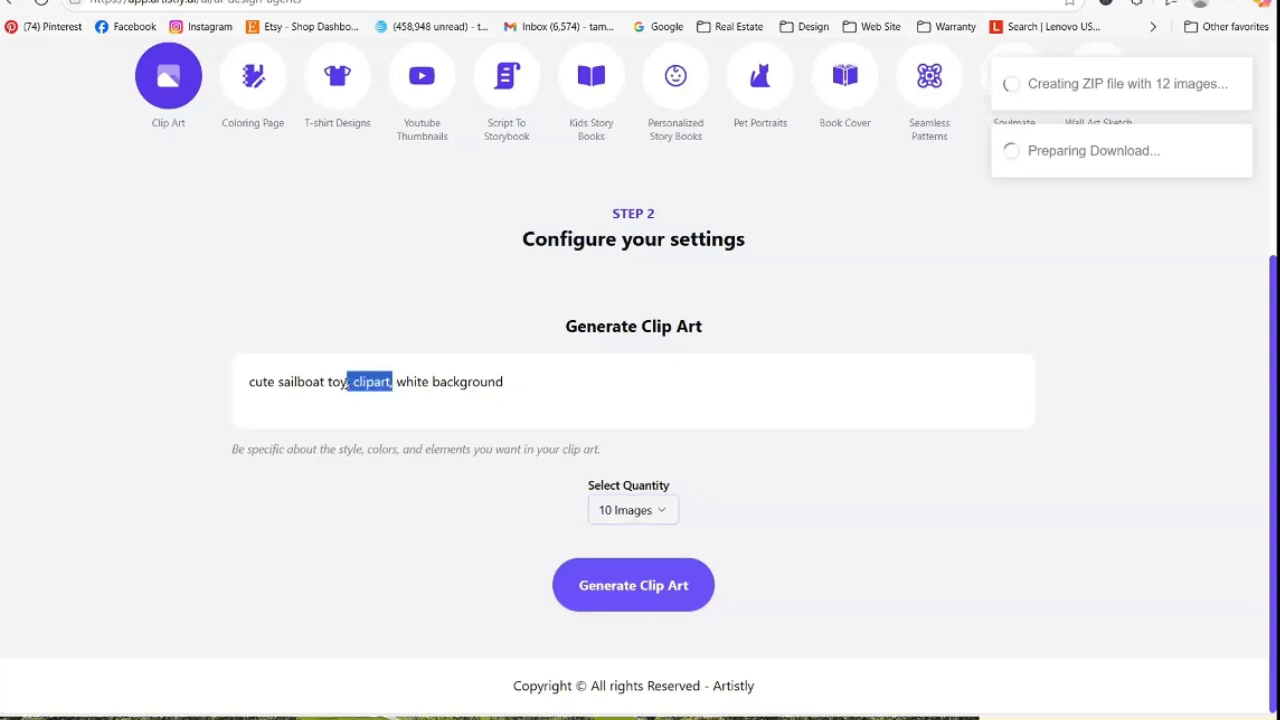
{"action": "type", "text": "sticker"}
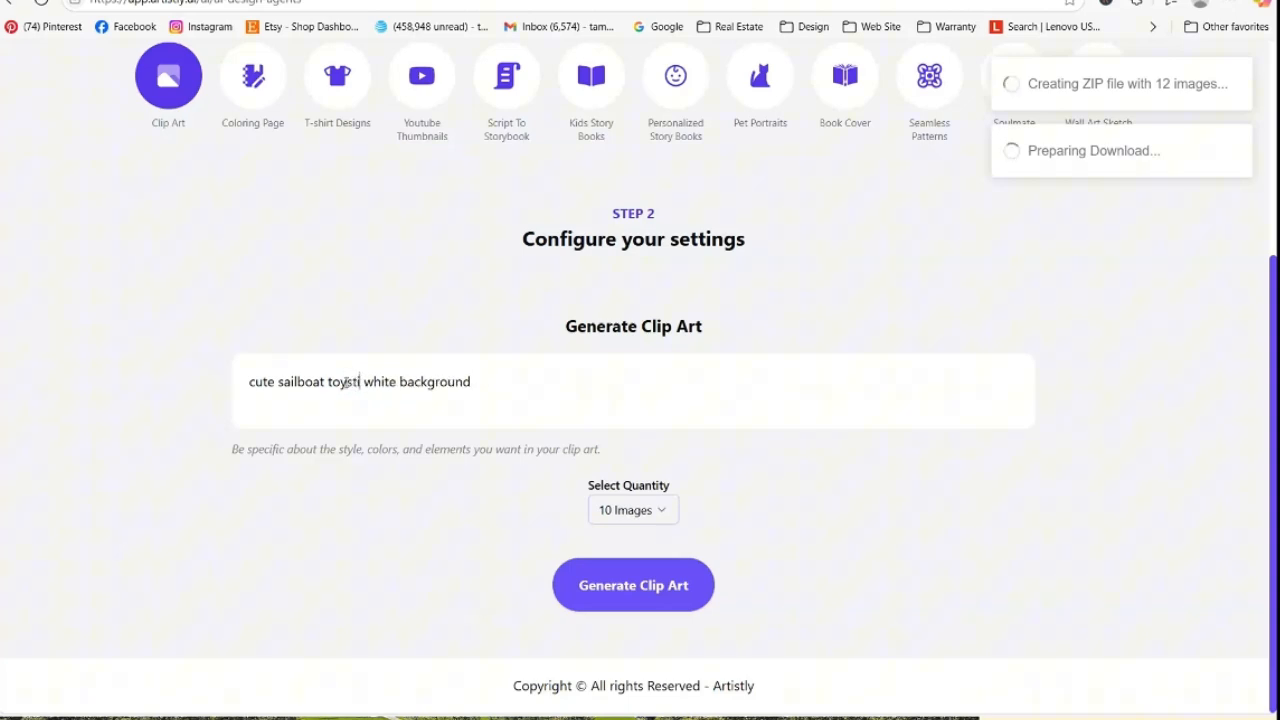
{"action": "key", "text": "BackSpace"}
{"action": "key", "text": "BackSpace"}
{"action": "key", "text": "BackSpace"}
{"action": "key", "text": "BackSpace"}
{"action": "key", "text": "BackSpace"}
{"action": "key", "text": "BackSpace"}
{"action": "key", "text": "BackSpace"}
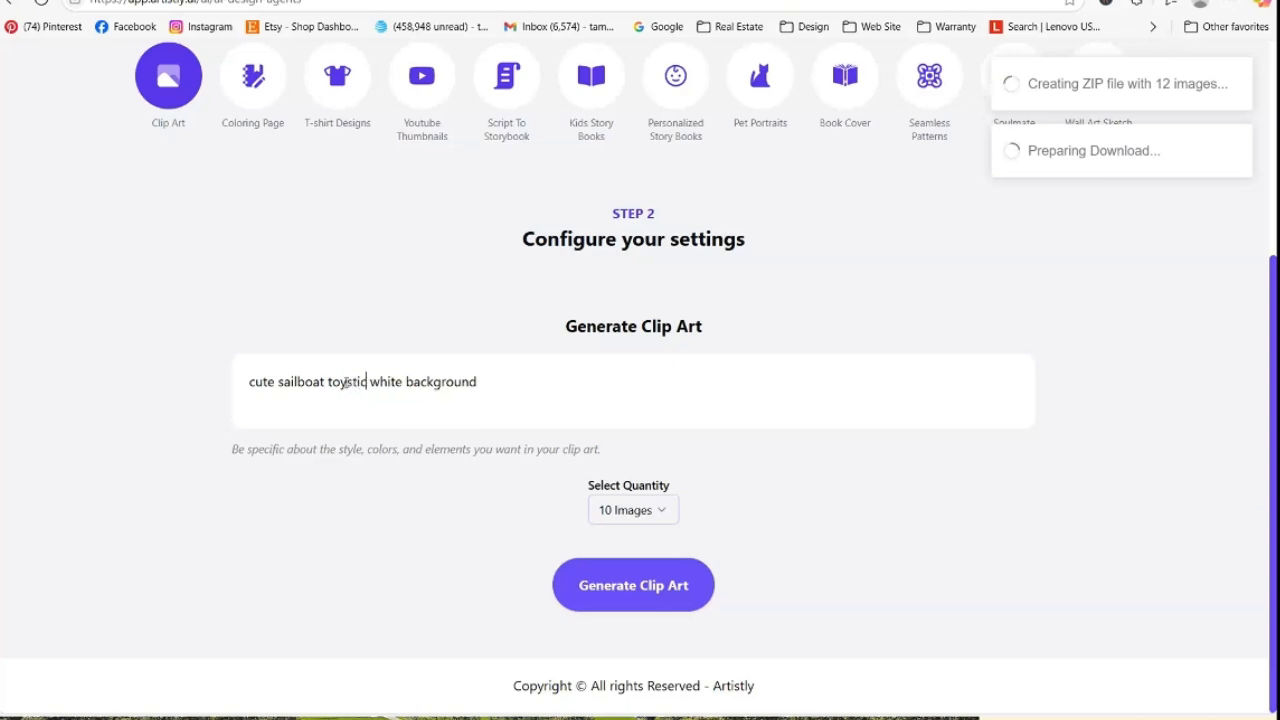
{"action": "type", "text": "sticker"}
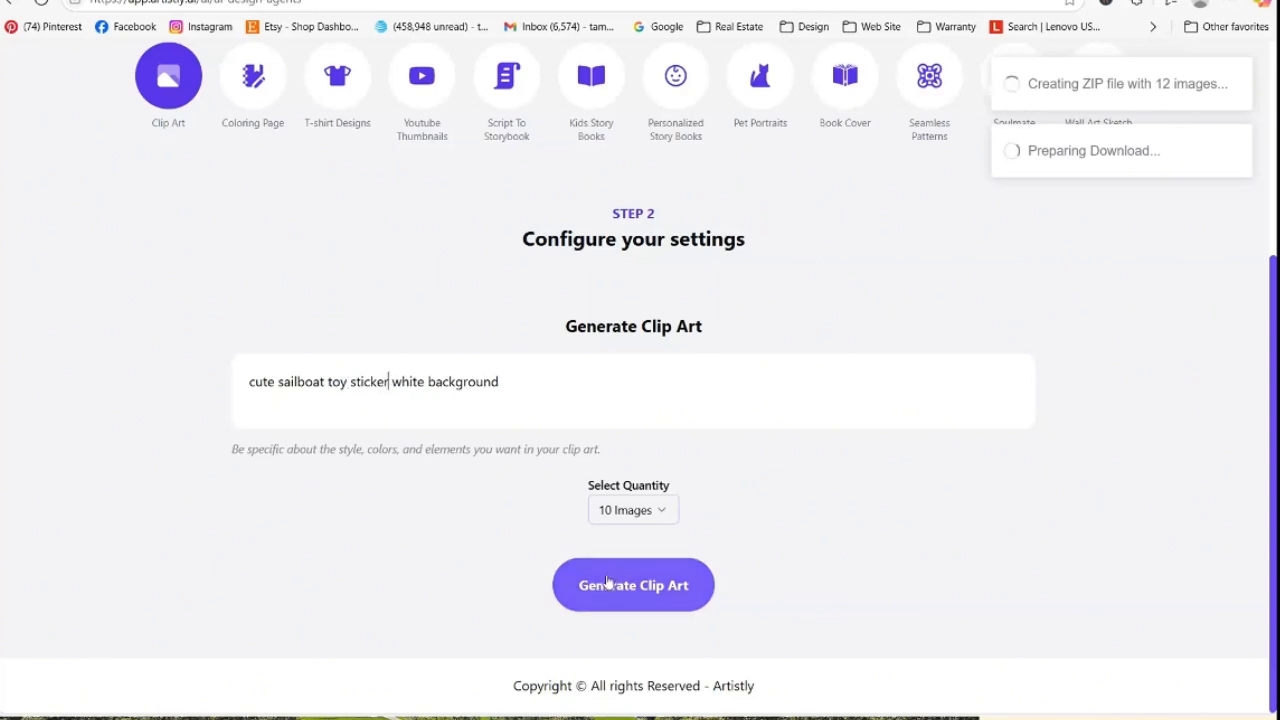
Remove "white background" so the prompt reads "cute sailboat toy sticker", and generate the 10 clip art images
{"action": "left_click", "coordinate": [511, 377]}
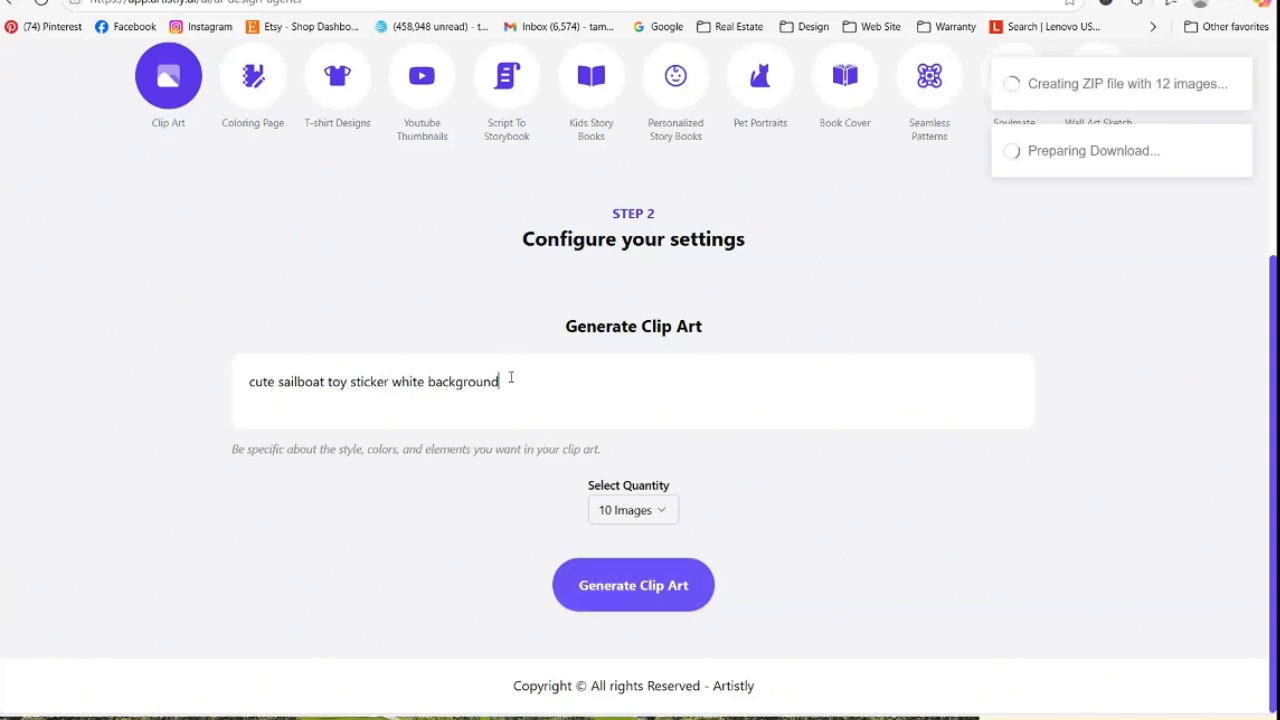
{"action": "key", "text": "BackSpace"}
{"action": "key", "text": "BackSpace"}
{"action": "key", "text": "BackSpace"}
{"action": "key", "text": "BackSpace"}
{"action": "key", "text": "BackSpace"}
{"action": "key", "text": "BackSpace"}
{"action": "key", "text": "BackSpace"}
{"action": "key", "text": "BackSpace"}
{"action": "key", "text": "BackSpace"}
{"action": "key", "text": "BackSpace"}
{"action": "key", "text": "BackSpace"}
{"action": "key", "text": "BackSpace"}
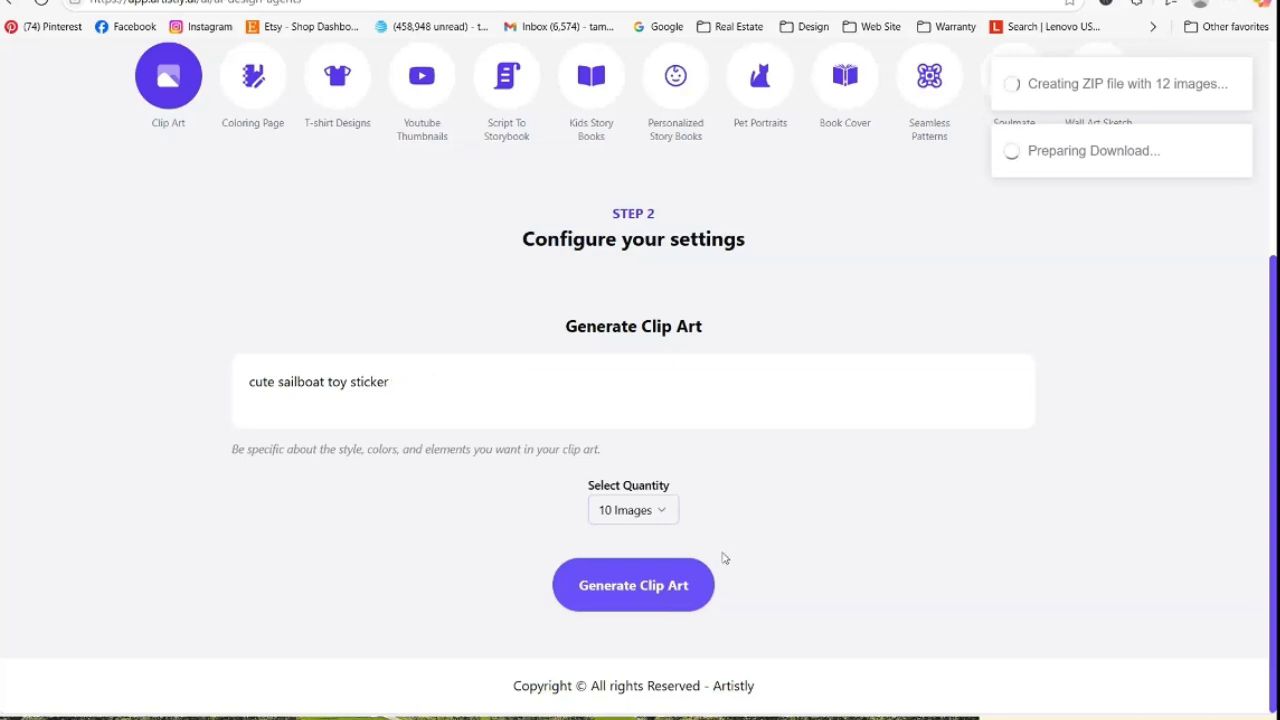
{"action": "left_click", "coordinate": [680, 586]}
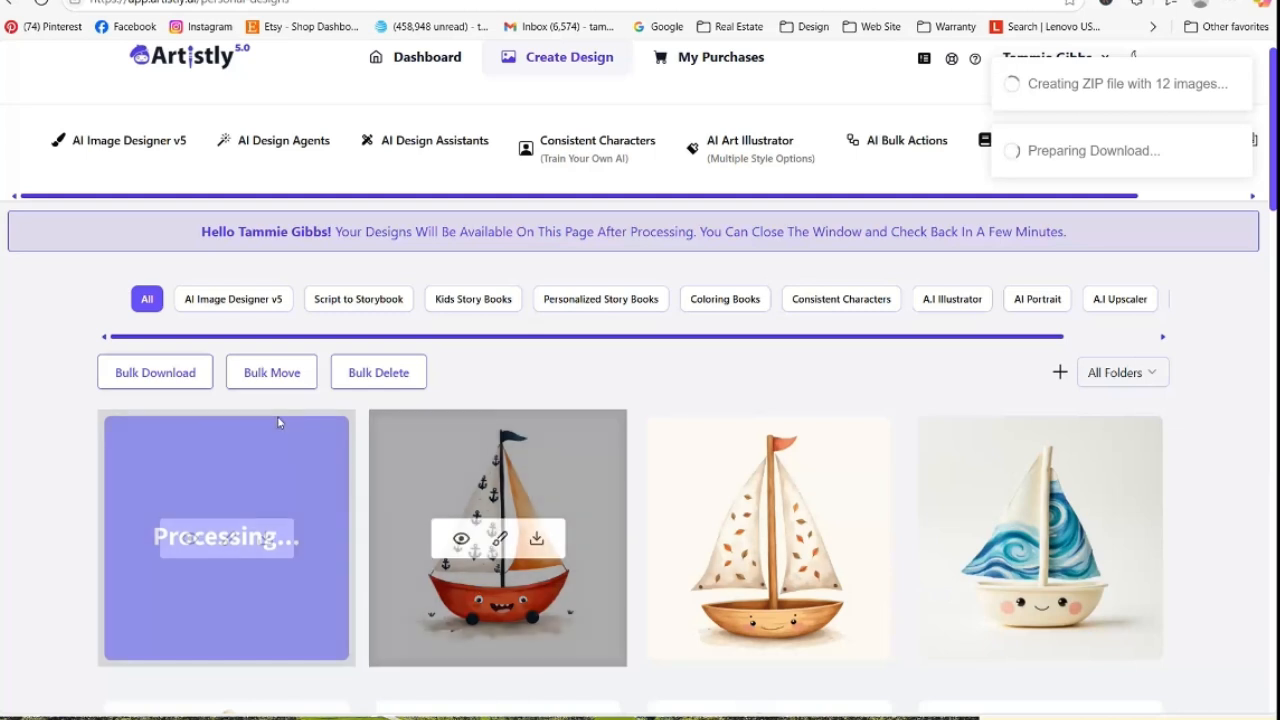
Refresh the personal designs and examine the new striped-sail sailboat with the seagull and its design prompt
{"action": "mouse_move", "coordinate": [240, 466]}
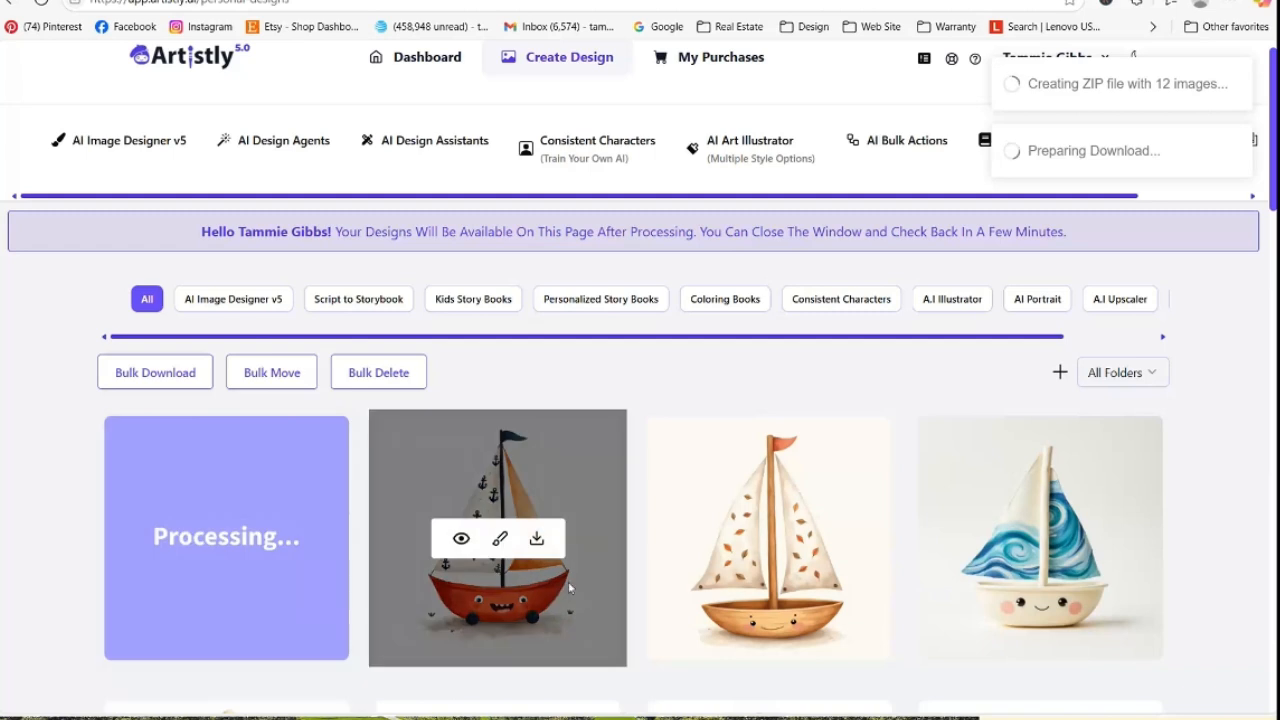
{"action": "left_click", "coordinate": [192, 541]}
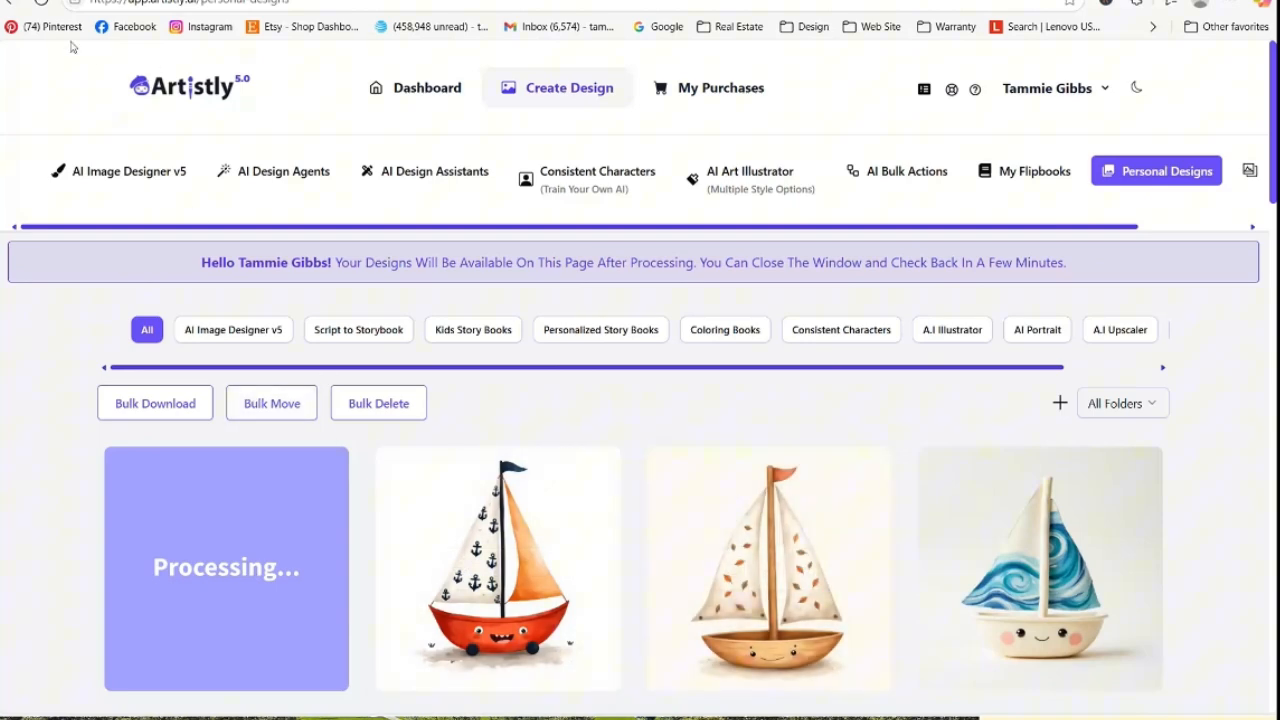
{"action": "left_click", "coordinate": [41, 2]}
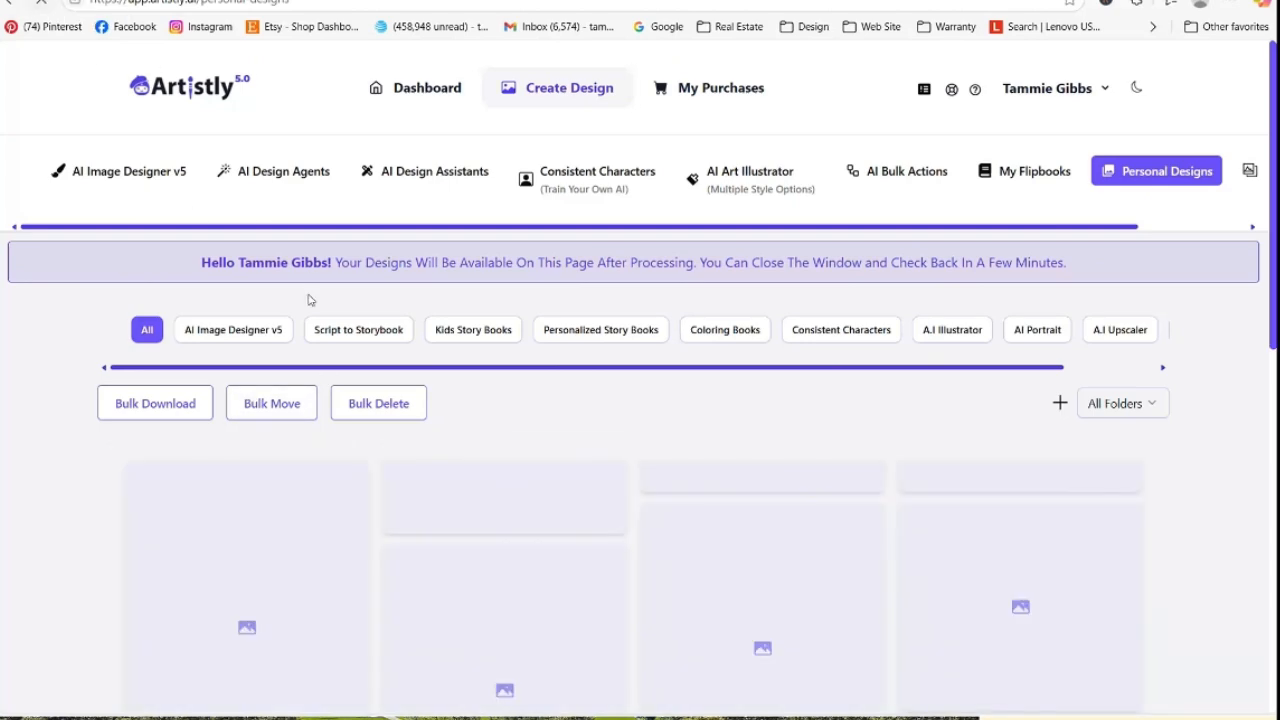
{"action": "left_click", "coordinate": [187, 568]}
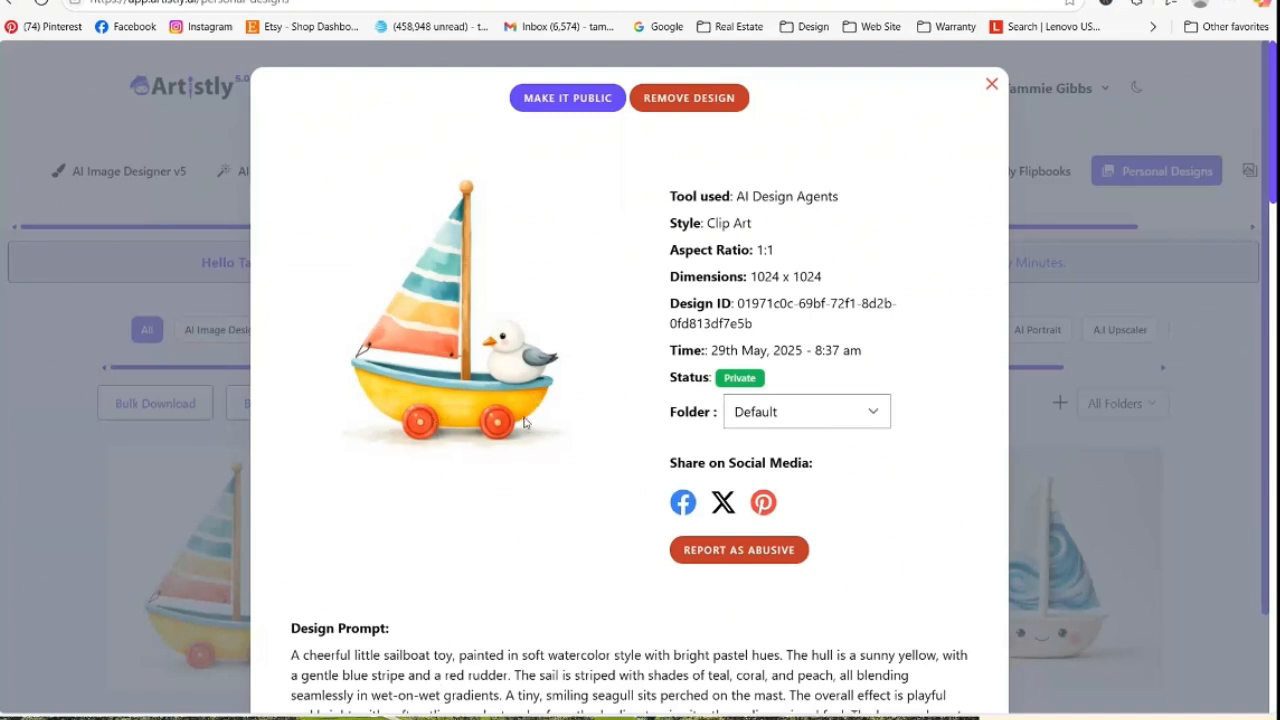
{"action": "left_click", "coordinate": [992, 86]}
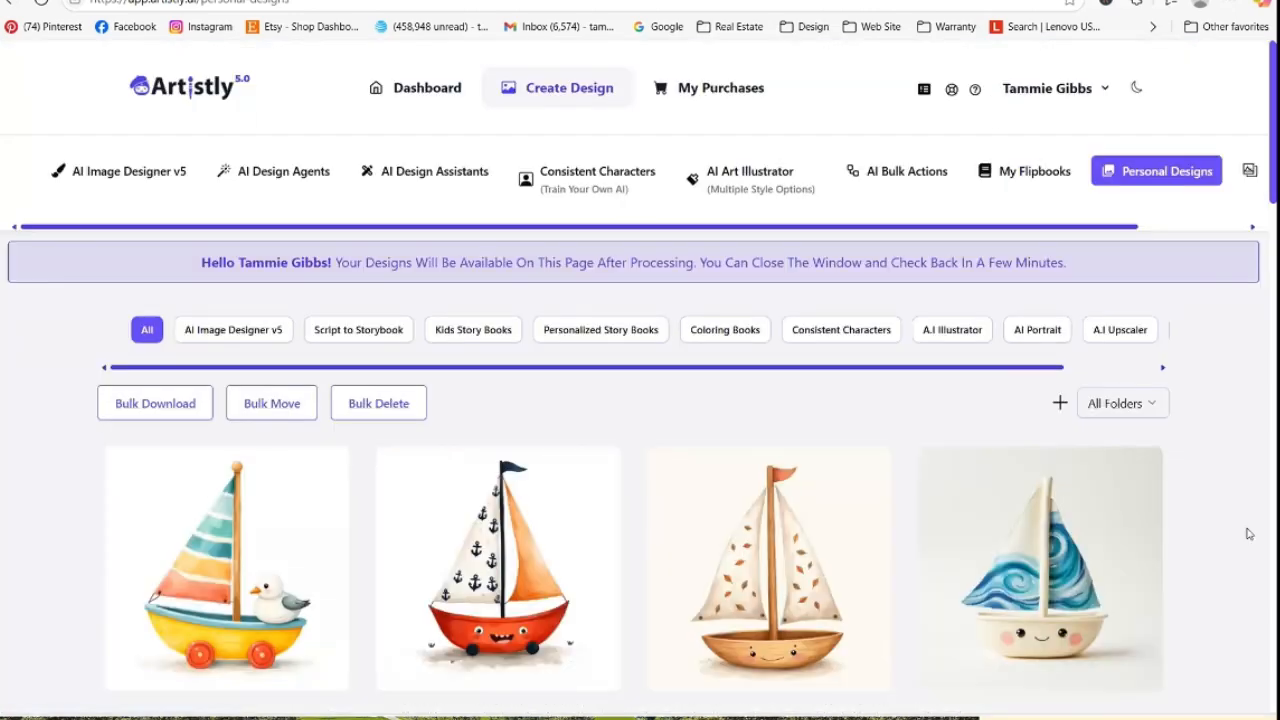
{"action": "scroll", "coordinate": [1246, 532], "scroll_direction": "down", "scroll_amount": 5}
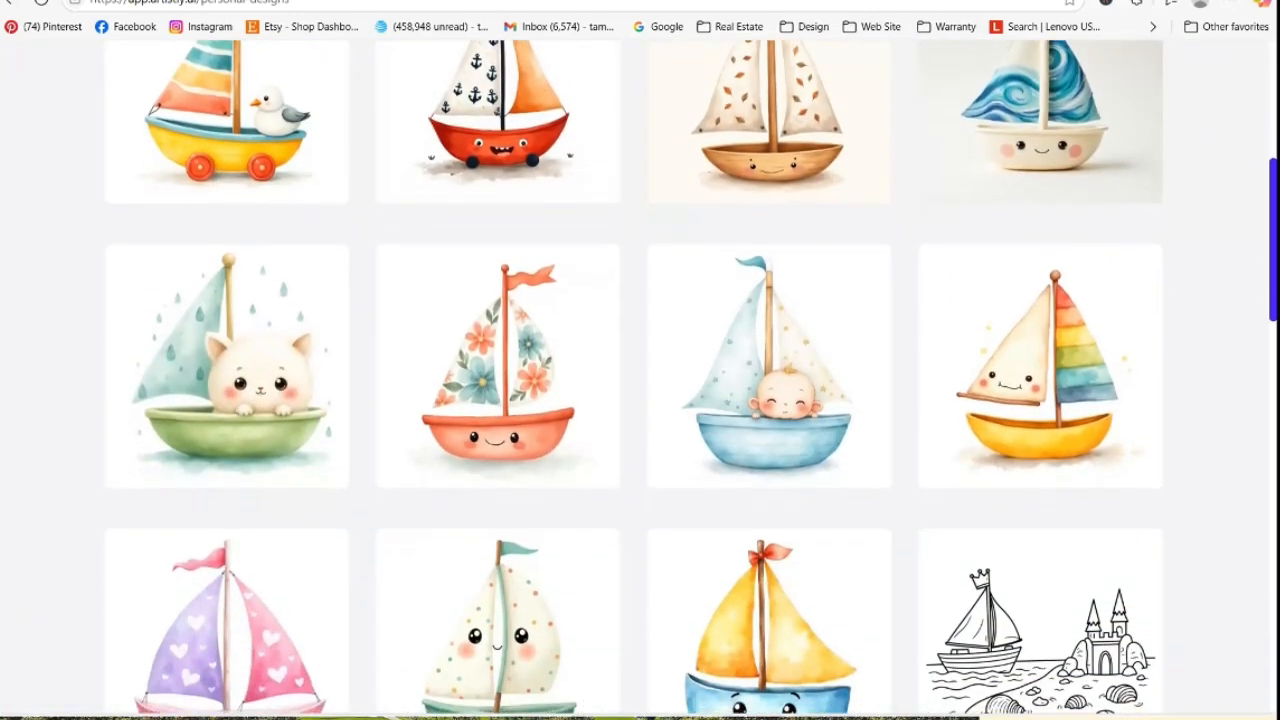
{"action": "scroll", "coordinate": [640, 380], "scroll_direction": "up", "scroll_amount": 5}
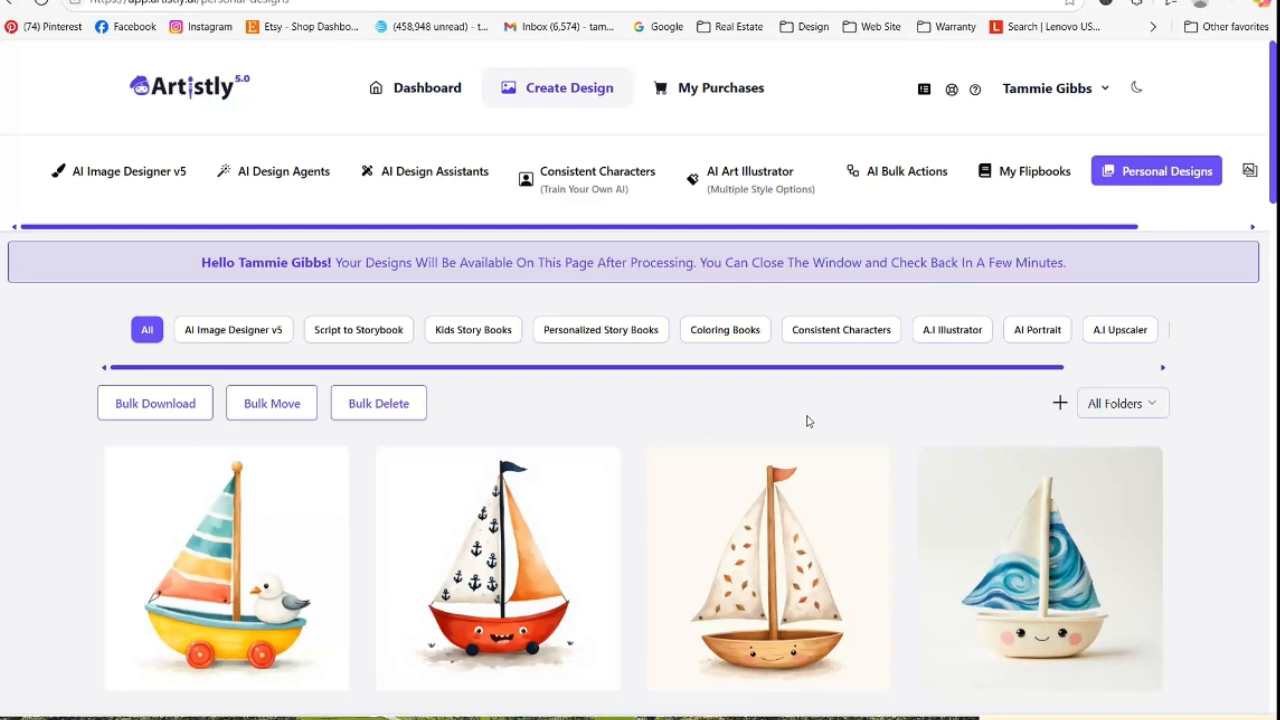
Filter the personal designs to the Golden Fairy folder
{"action": "left_click", "coordinate": [1094, 404]}
{"action": "key", "text": "Down"}
{"action": "key", "text": "Down"}
{"action": "key", "text": "Down"}
{"action": "key", "text": "Down"}
{"action": "key", "text": "Down"}
{"action": "key", "text": "Down"}
{"action": "key", "text": "Down"}
{"action": "key", "text": "Down"}
{"action": "key", "text": "Down"}
{"action": "key", "text": "Down"}
{"action": "key", "text": "Down"}
{"action": "key", "text": "Down"}
{"action": "key", "text": "Down"}
{"action": "key", "text": "Down"}
{"action": "key", "text": "Down"}
{"action": "key", "text": "Down"}
{"action": "key", "text": "Down"}
{"action": "key", "text": "Down"}
{"action": "key", "text": "Down"}
{"action": "key", "text": "Down"}
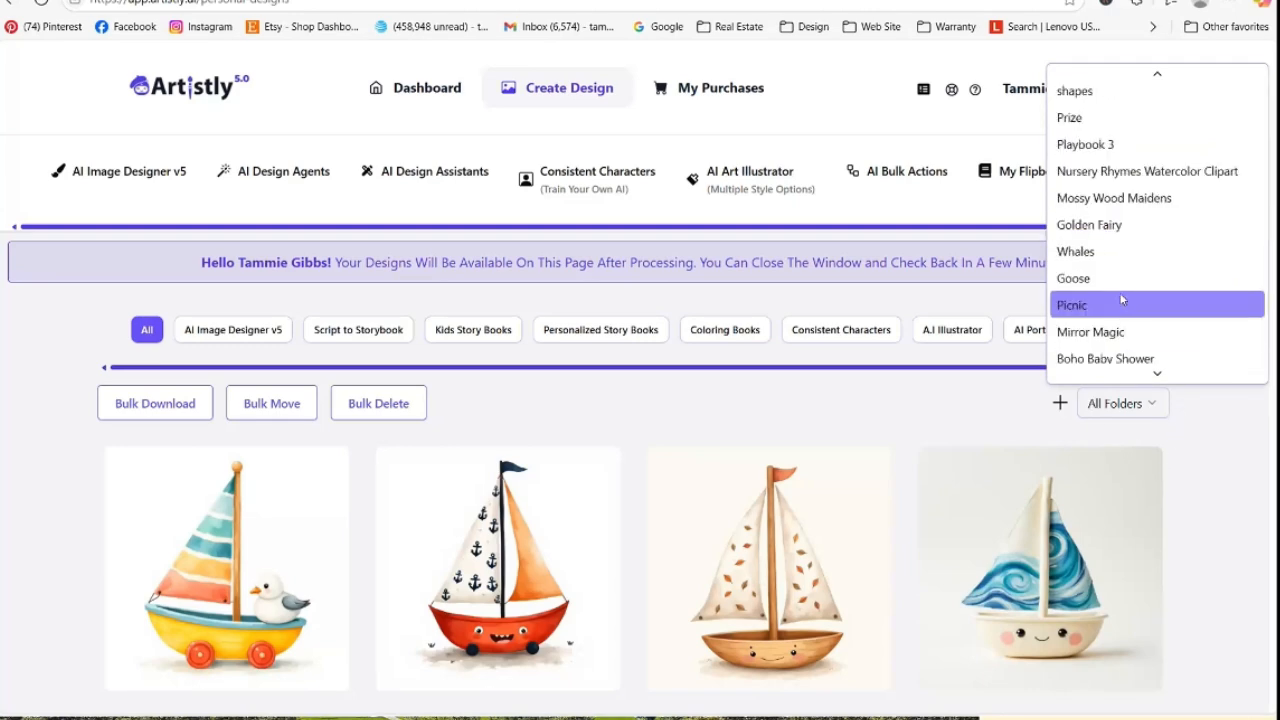
{"action": "left_click", "coordinate": [1118, 225]}
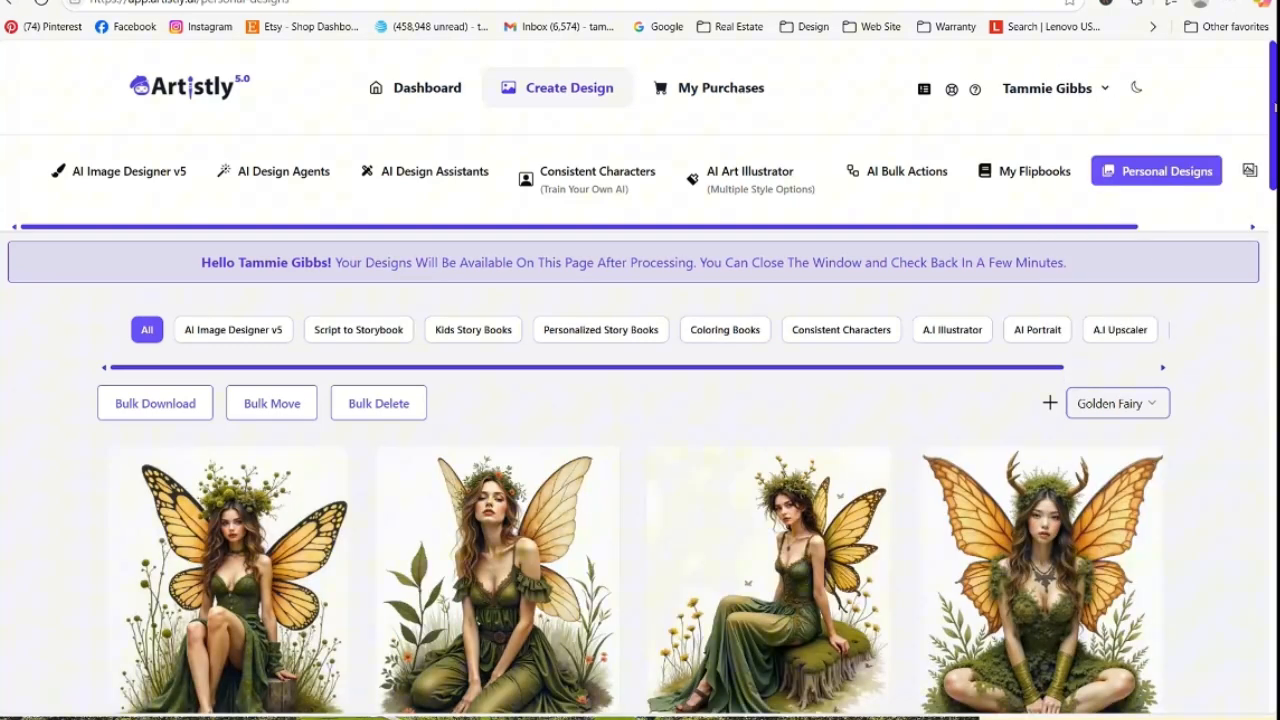
Browse the Golden Fairy designs and examine the details and prompt of the dark-haired standing fairy in tall boots
{"action": "scroll", "coordinate": [1118, 224], "scroll_direction": "down", "scroll_amount": 5}
{"action": "scroll", "coordinate": [1118, 200], "scroll_direction": "up", "scroll_amount": 5}
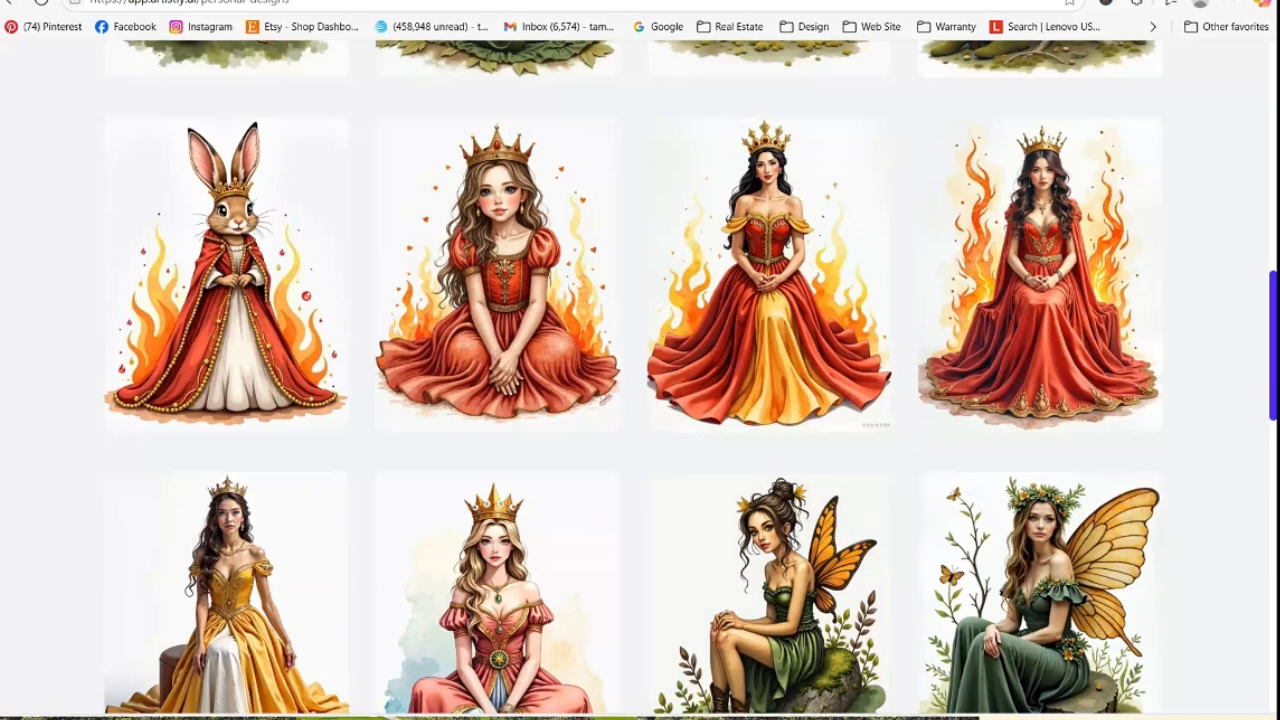
{"action": "scroll", "coordinate": [640, 380], "scroll_direction": "down", "scroll_amount": 2}
{"action": "scroll", "coordinate": [770, 420], "scroll_direction": "down", "scroll_amount": 7}
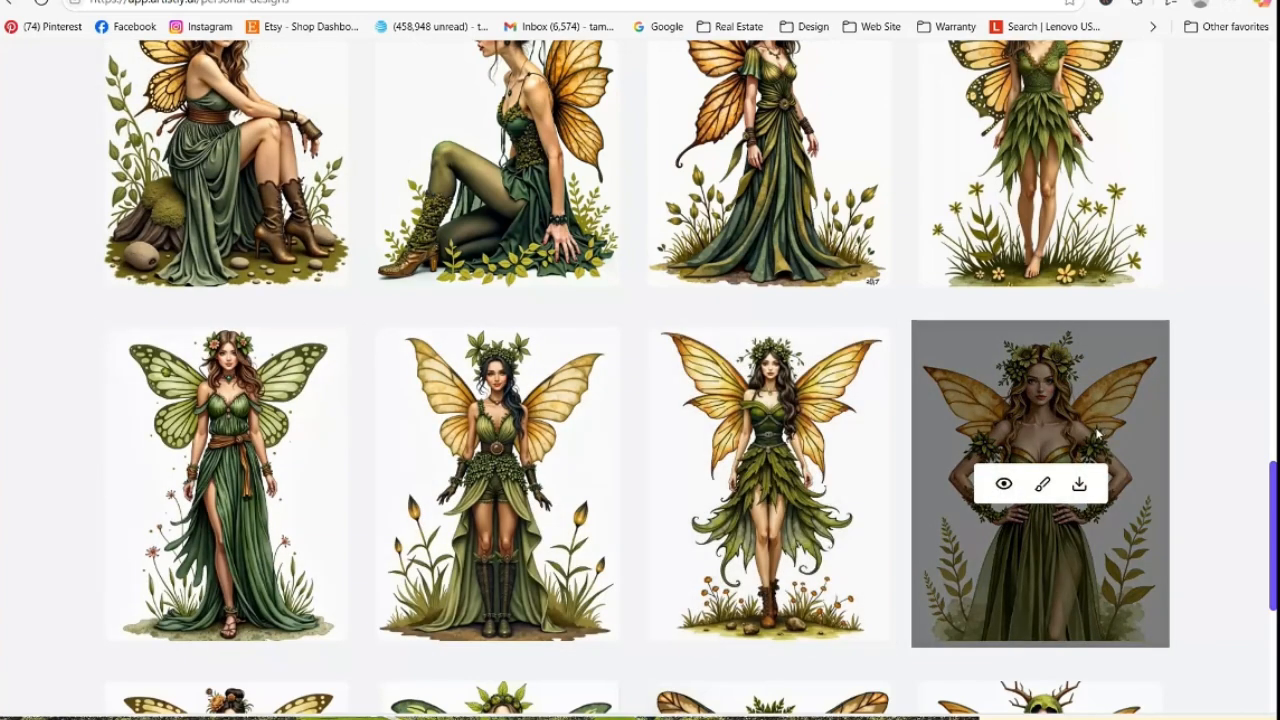
{"action": "left_click", "coordinate": [461, 484]}
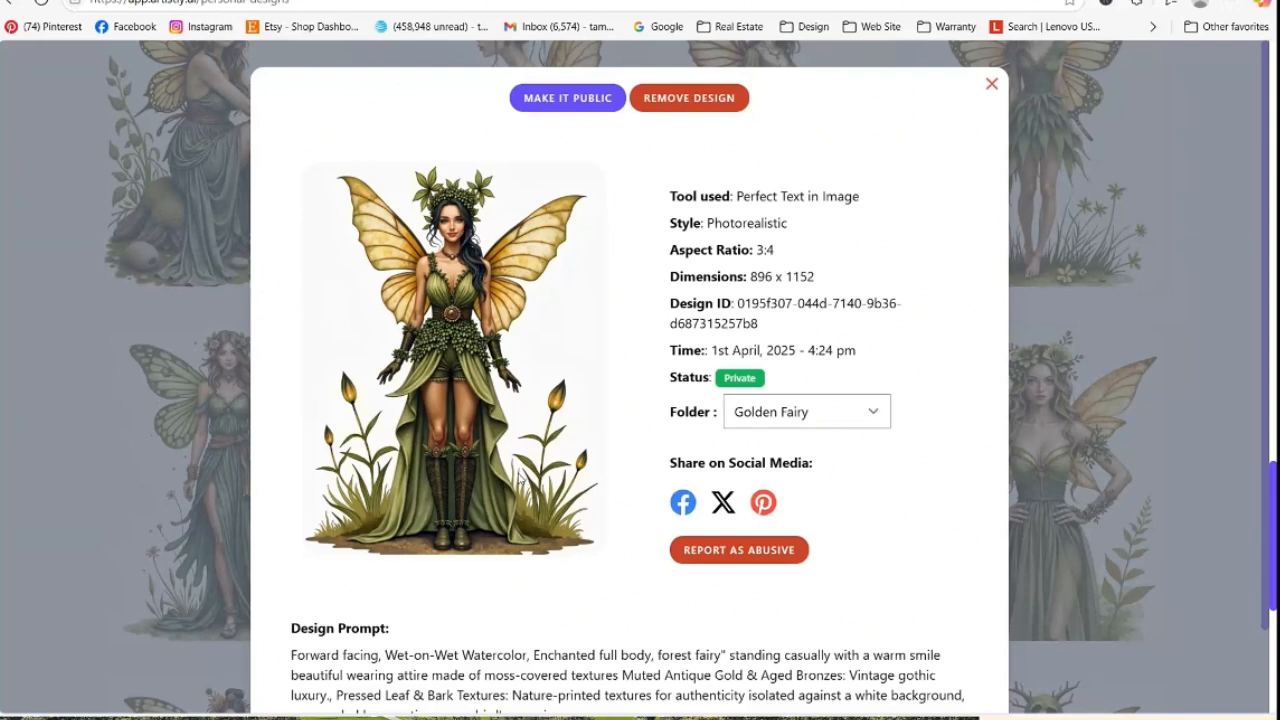
{"action": "left_click", "coordinate": [991, 86]}
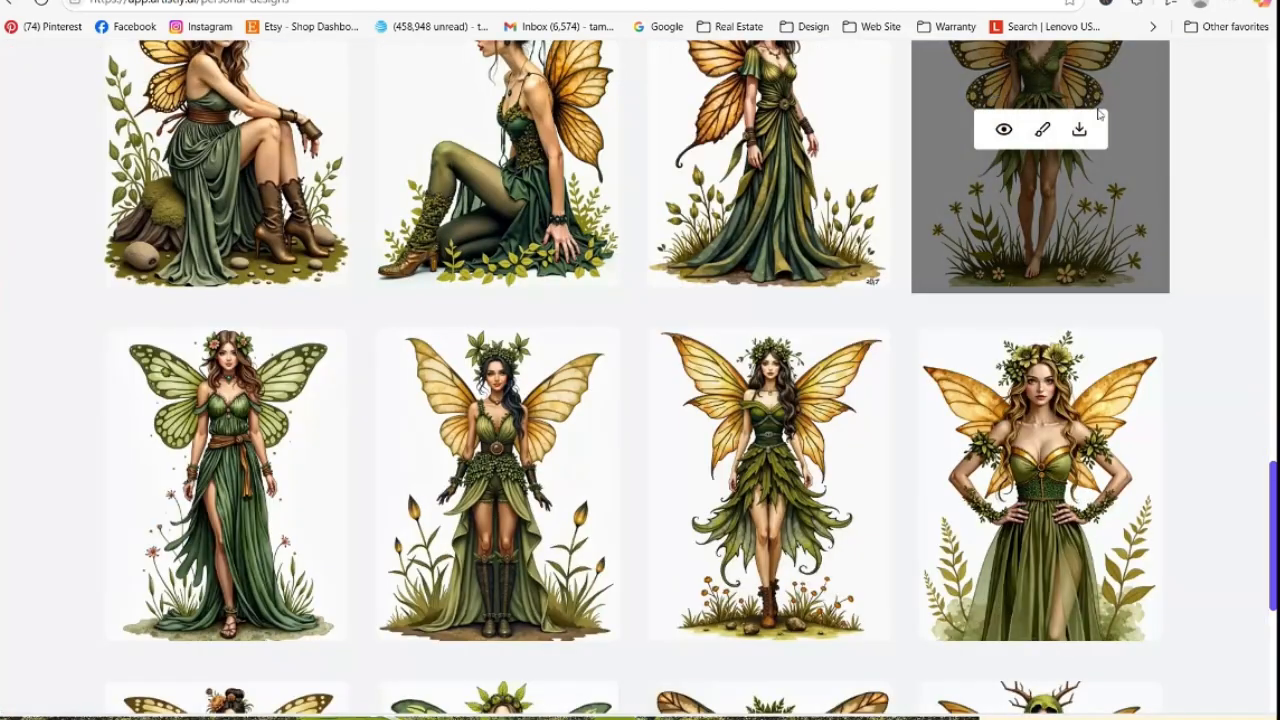
{"action": "left_click_drag", "start_coordinate": [1271, 490], "coordinate": [1248, 10]}
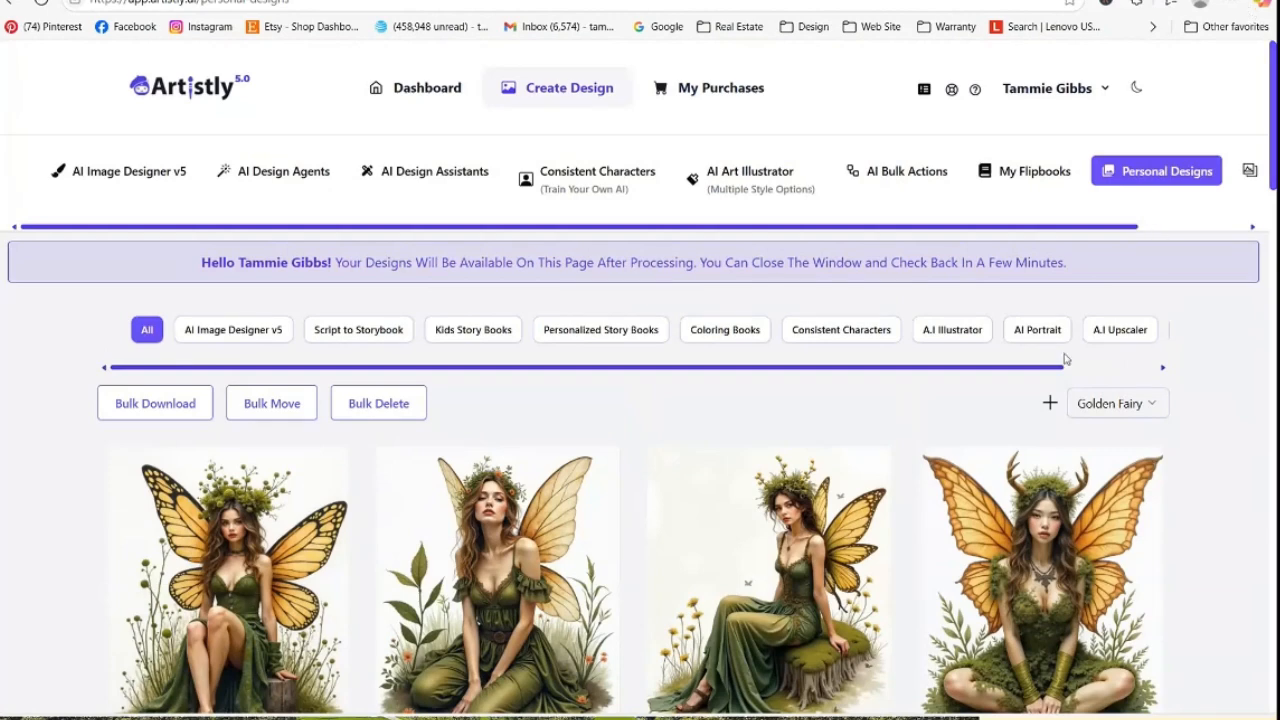